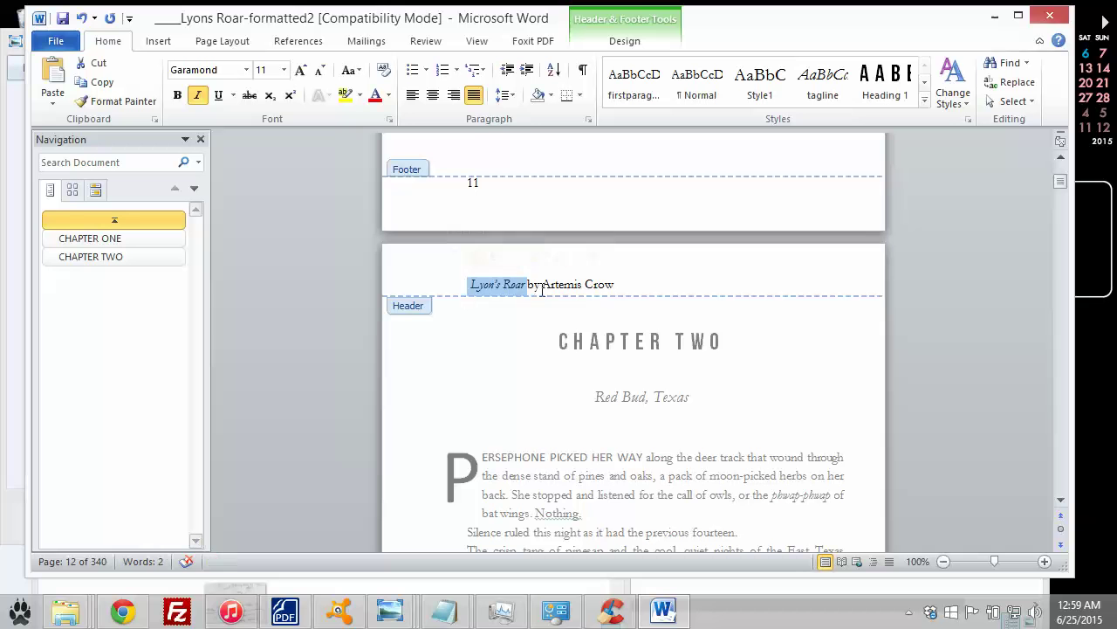
# - Turn on different odd and even pages for the document's headers and footers
pyautogui.moveTo(527, 285); pyautogui.dragTo(649, 289)
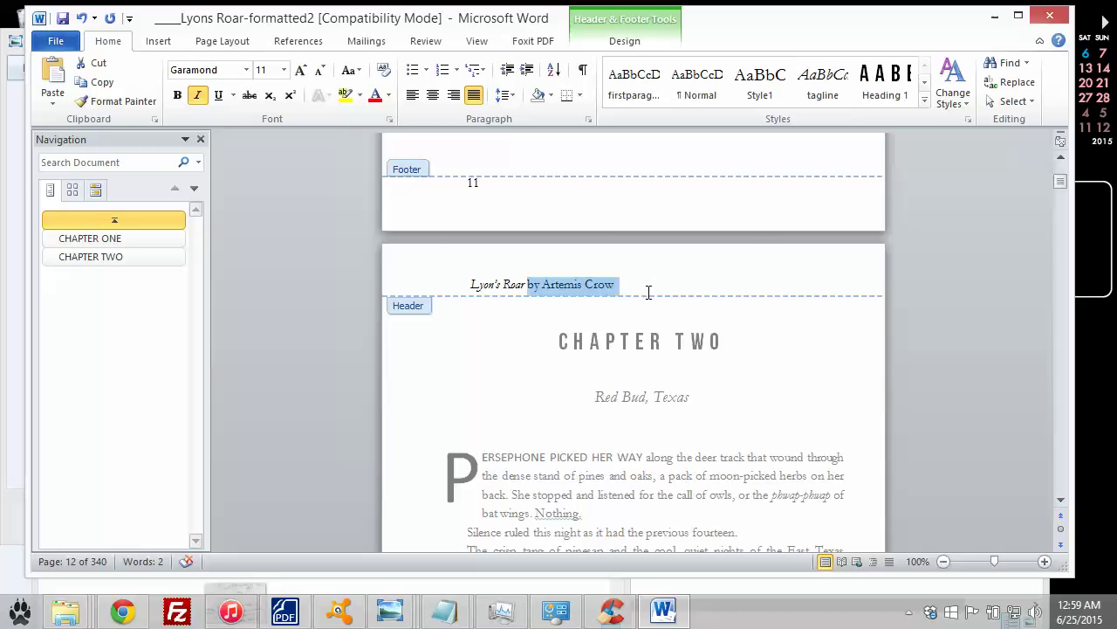
pyautogui.click(605, 284)
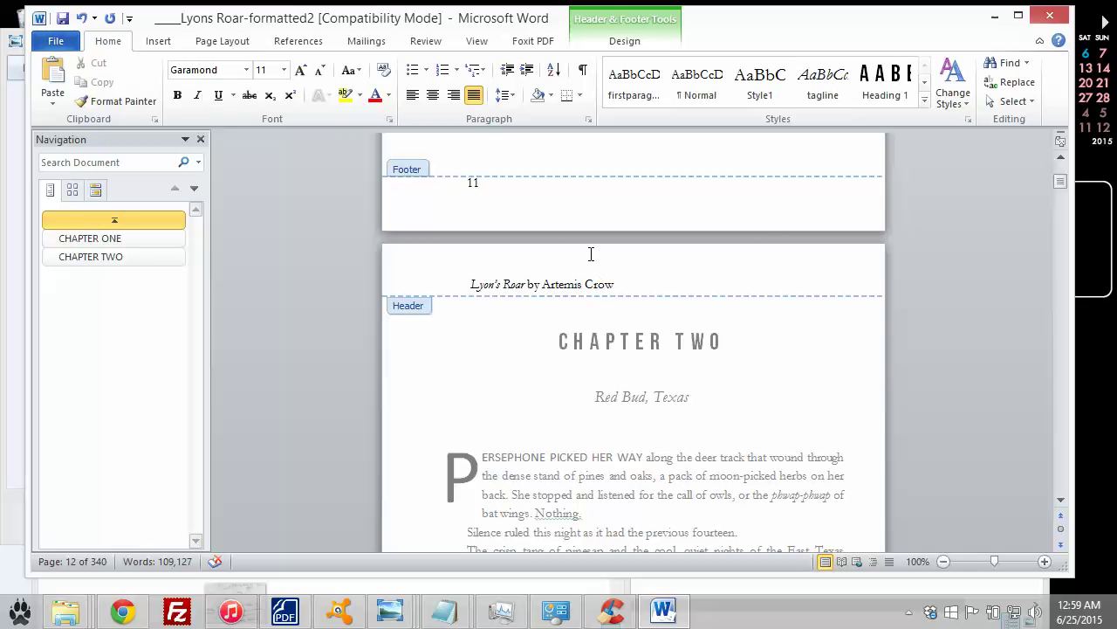
pyautogui.doubleClick(566, 283)
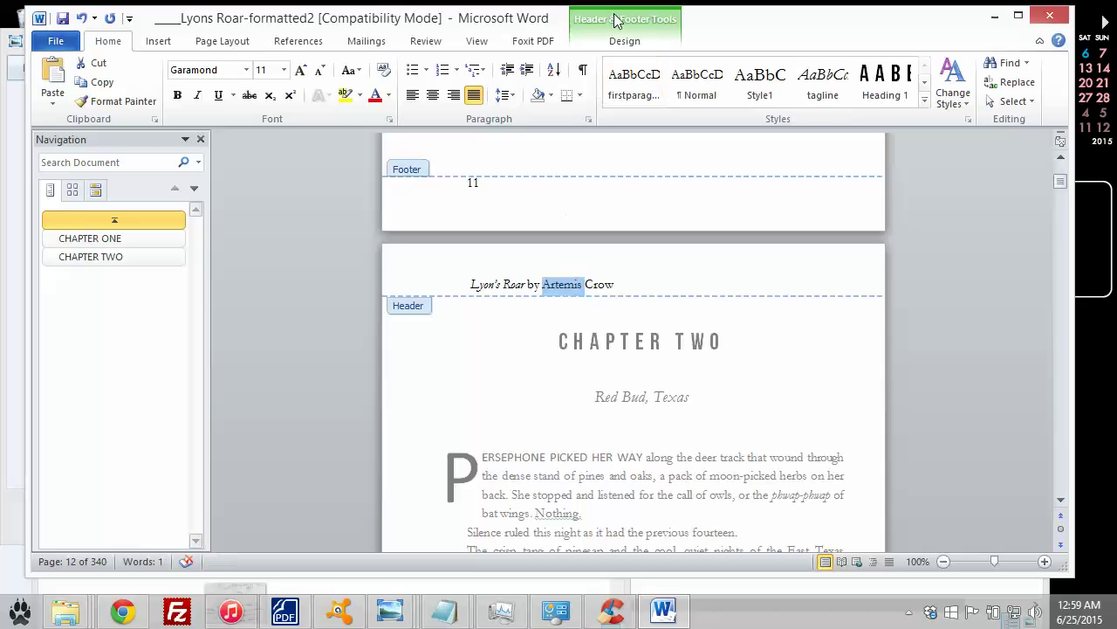
pyautogui.click(621, 41)
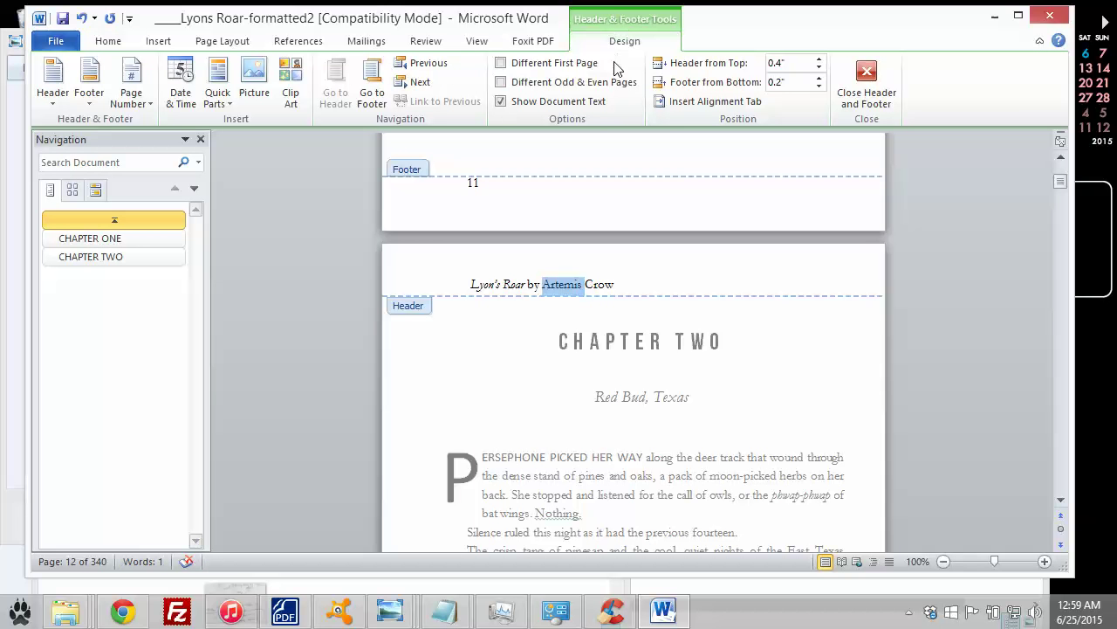
pyautogui.click(501, 82)
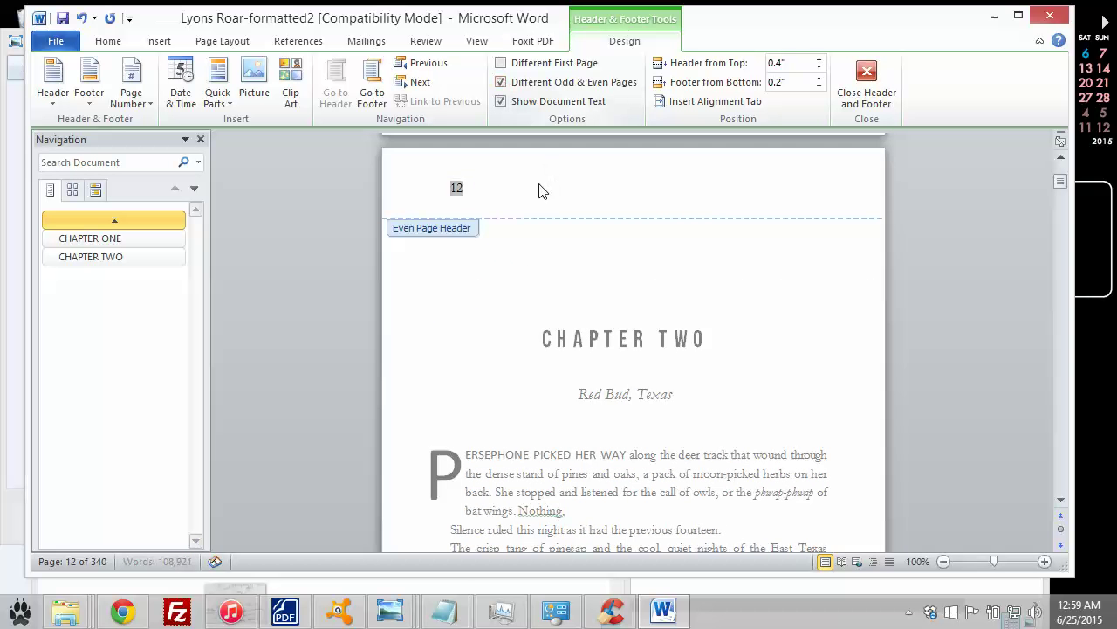
# - Remove the page number from the even-page header on page 14
pyautogui.scroll(-15, 538, 190)
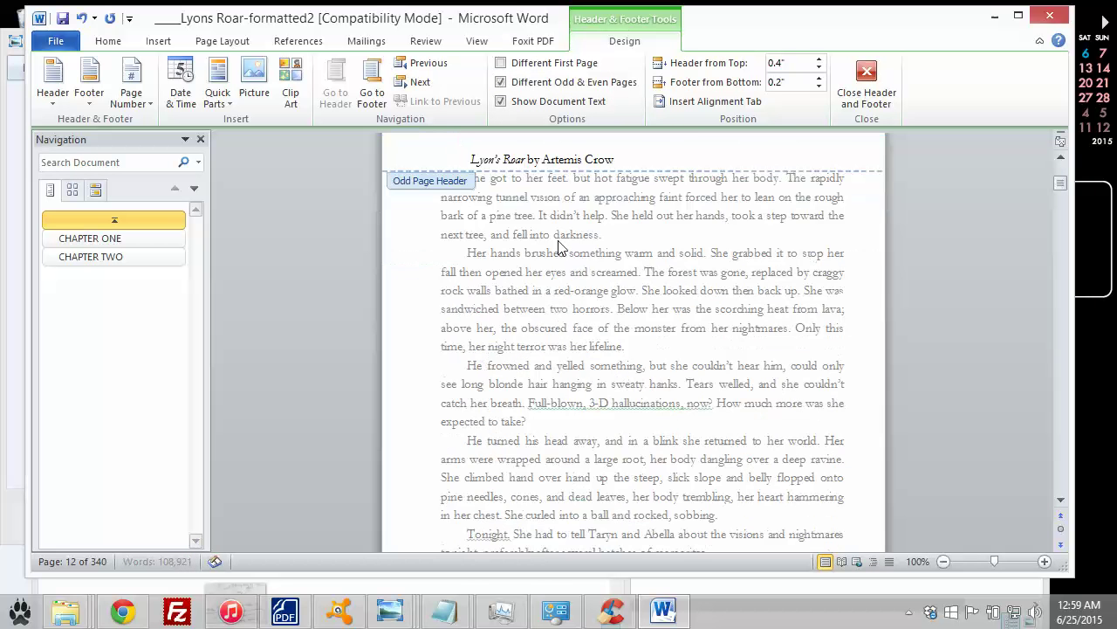
pyautogui.scroll(-10, 558, 249)
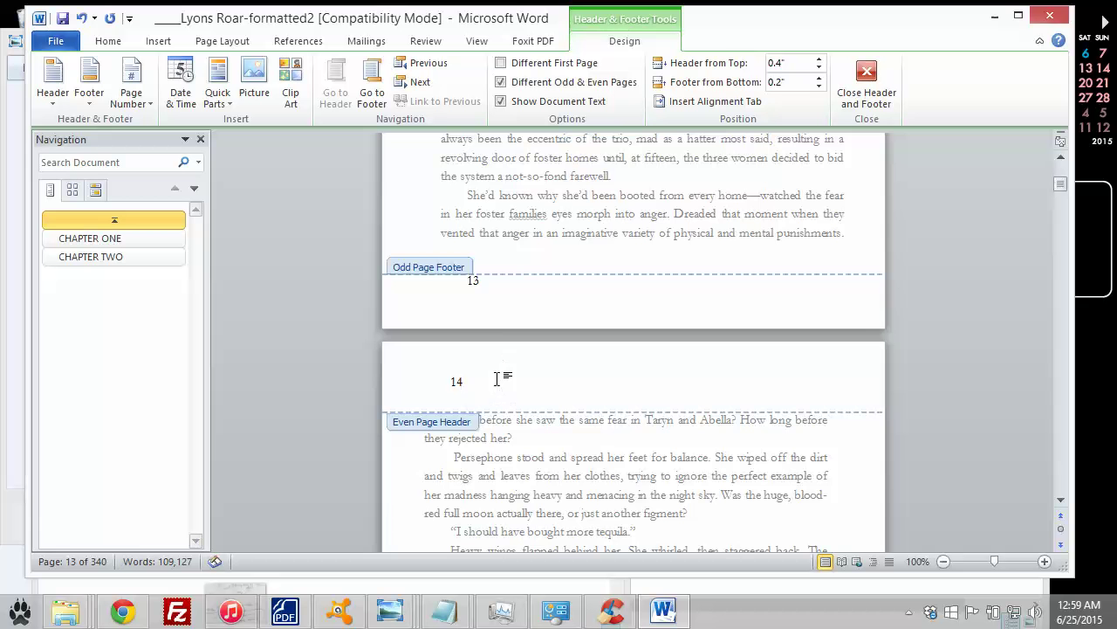
pyautogui.scroll(-15, 486, 372)
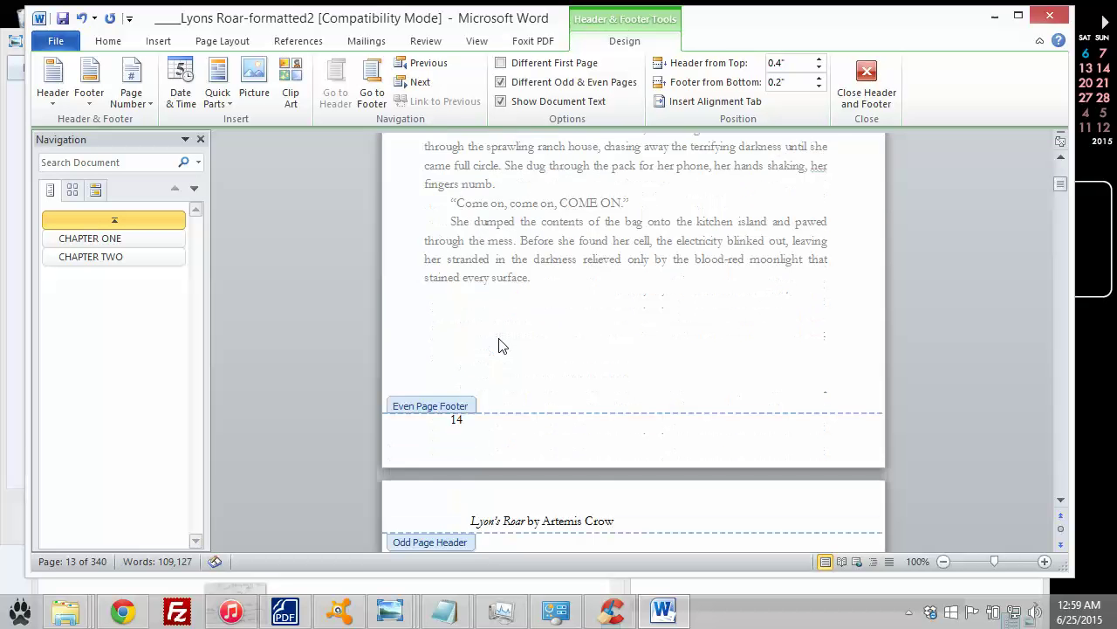
pyautogui.scroll(13, 499, 344)
pyautogui.moveTo(480, 305); pyautogui.dragTo(405, 300)
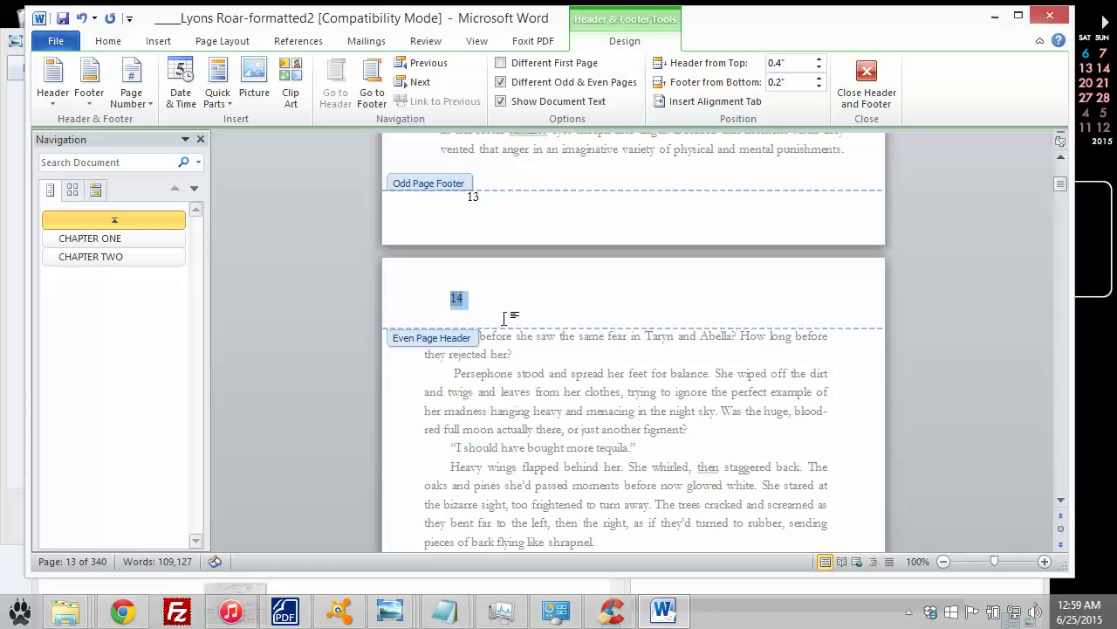
# - Reduce the odd-page header to the title Lyon's Roar, deleting "by" and copying the author's name before removing it
pyautogui.scroll(15, 506, 319)
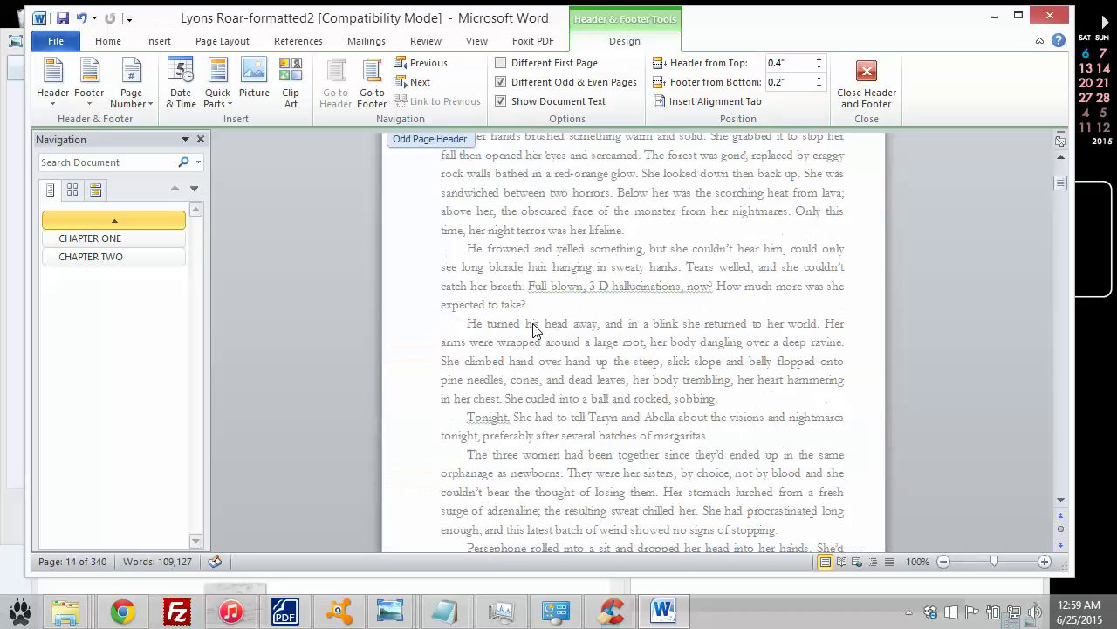
pyautogui.doubleClick(533, 286)
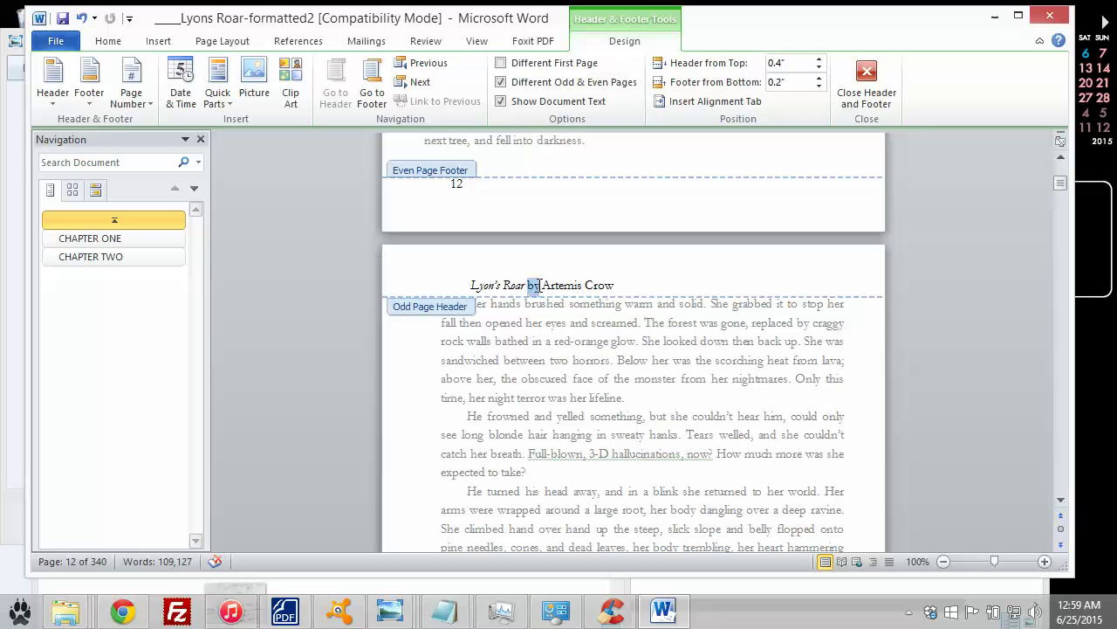
pyautogui.press('Delete')
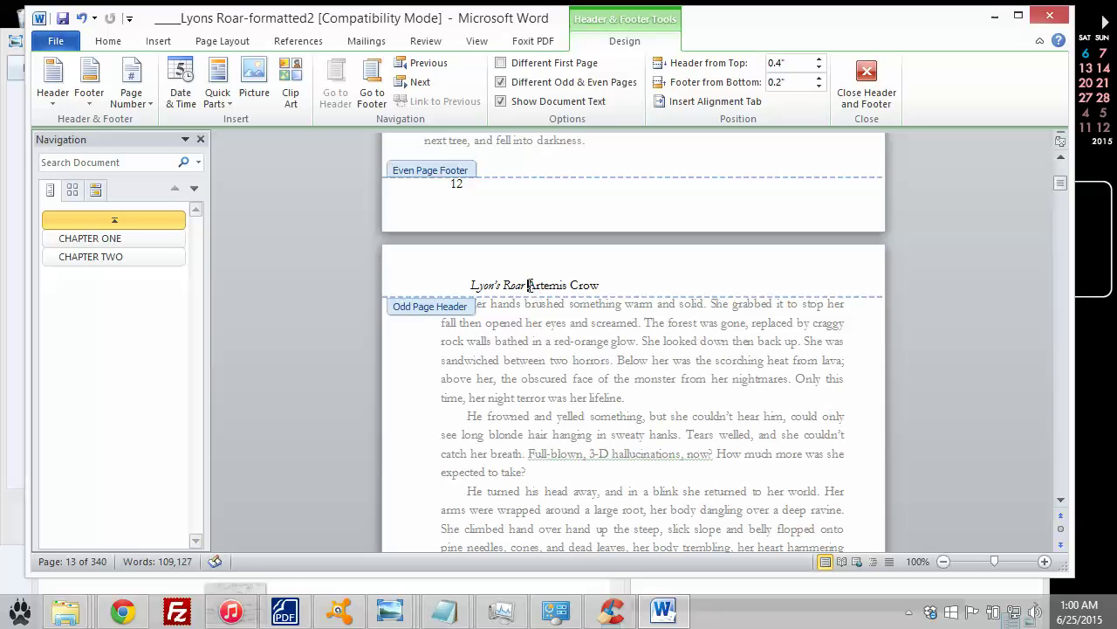
pyautogui.moveTo(529, 286); pyautogui.dragTo(623, 285)
pyautogui.hotkey('ctrl', 'c')
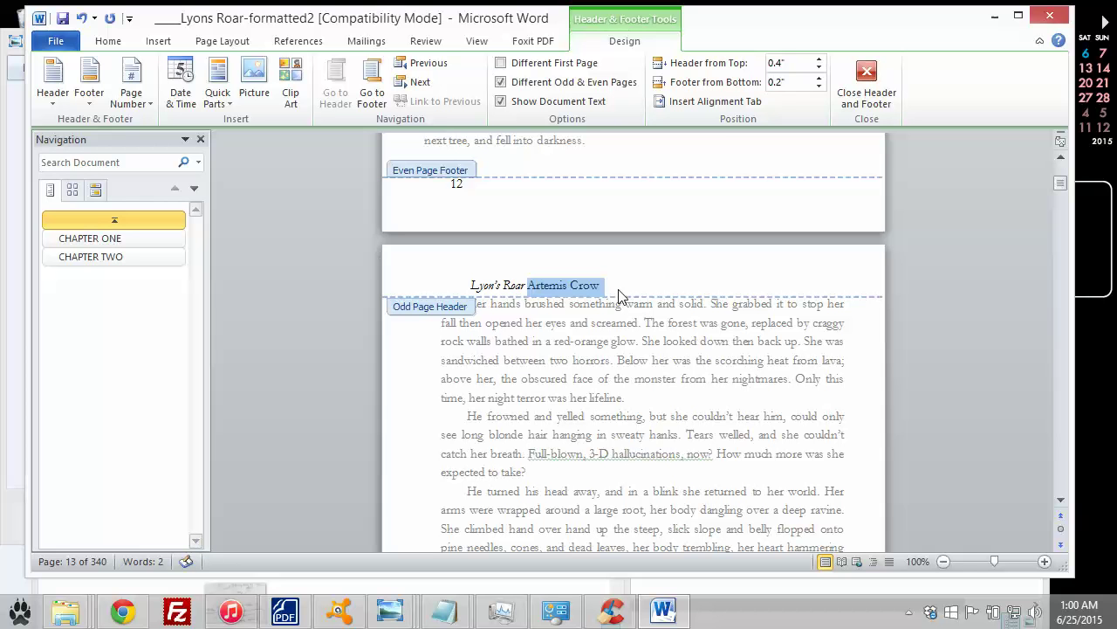
pyautogui.press('Delete')
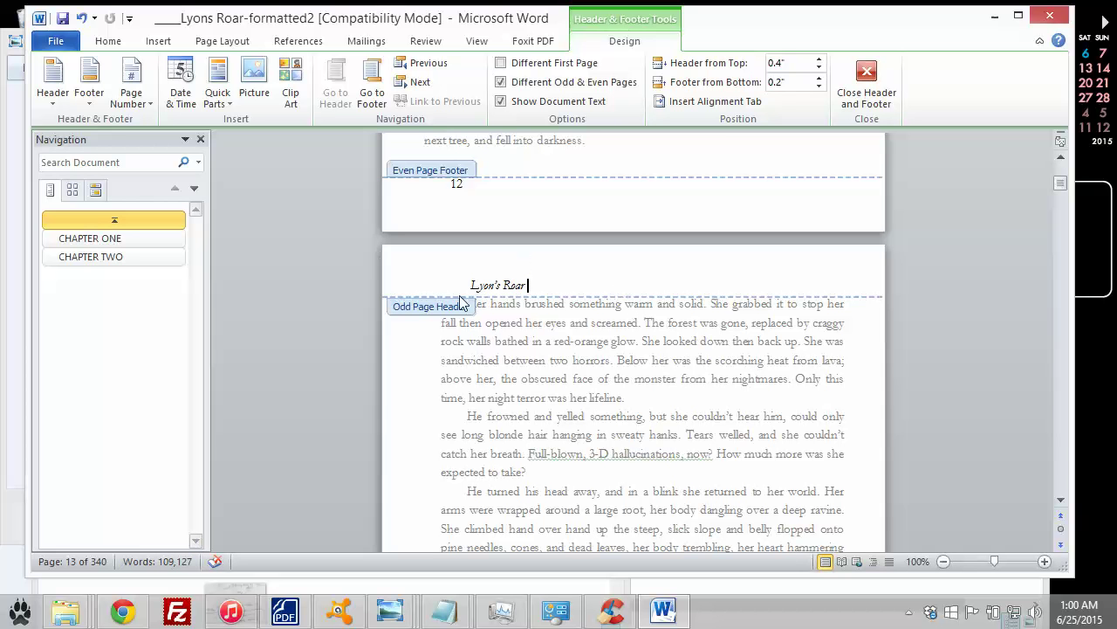
# - Set the first-line indent of the odd-page header paragraph to 0"
pyautogui.click(108, 41)
pyautogui.click(503, 94)
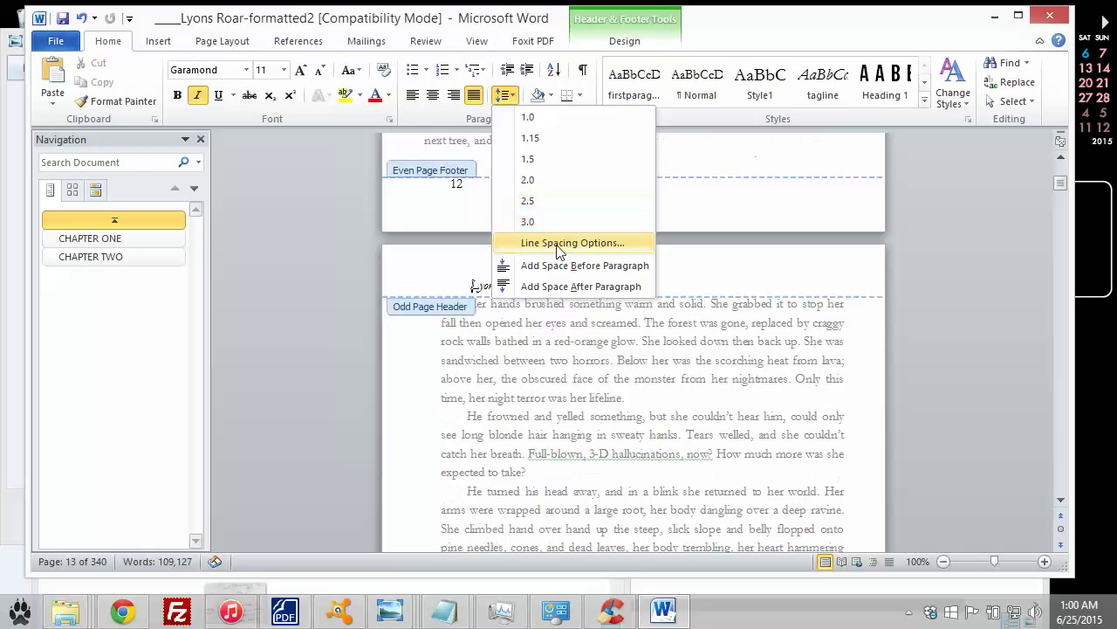
pyautogui.click(559, 243)
pyautogui.click(697, 233)
pyautogui.click(697, 233)
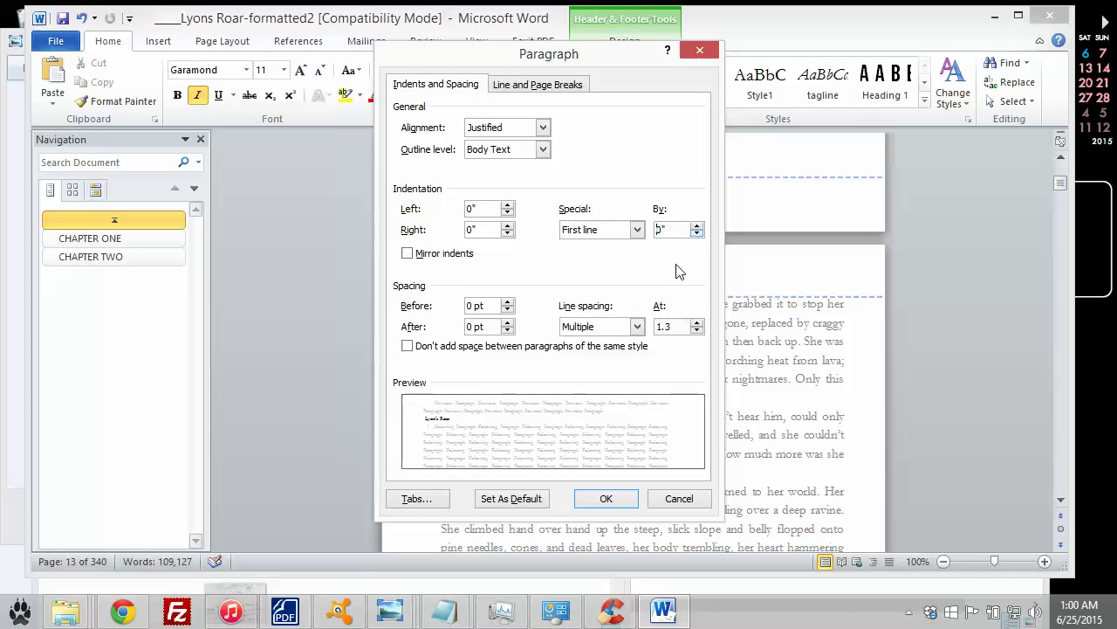
pyautogui.click(608, 498)
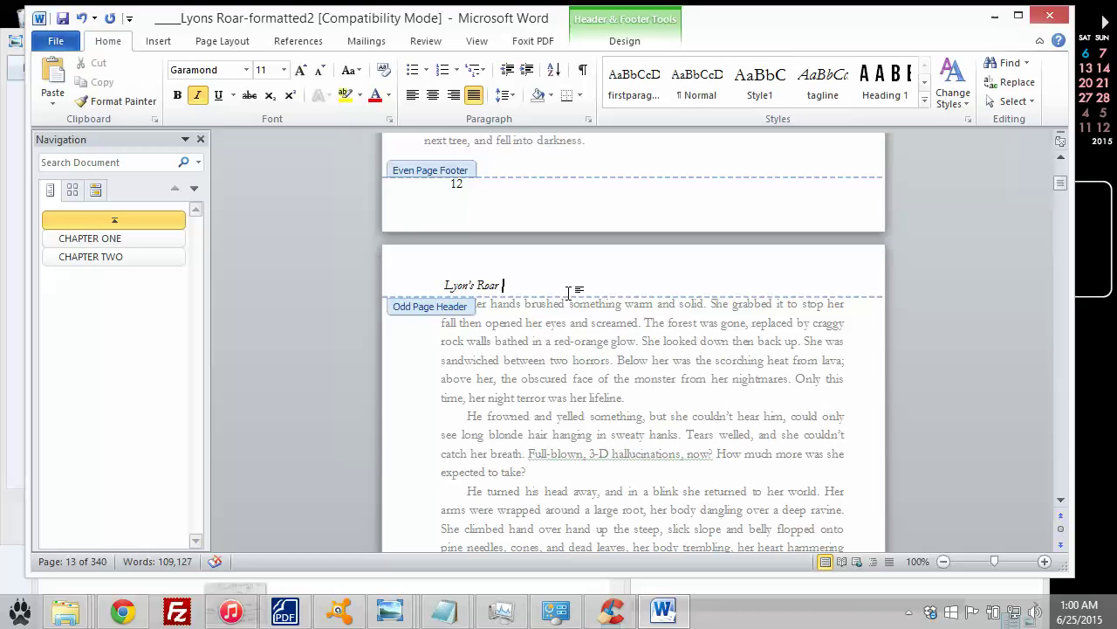
# - Align the title Lyon's Roar in the odd-page header to the right margin
pyautogui.doubleClick(500, 286)
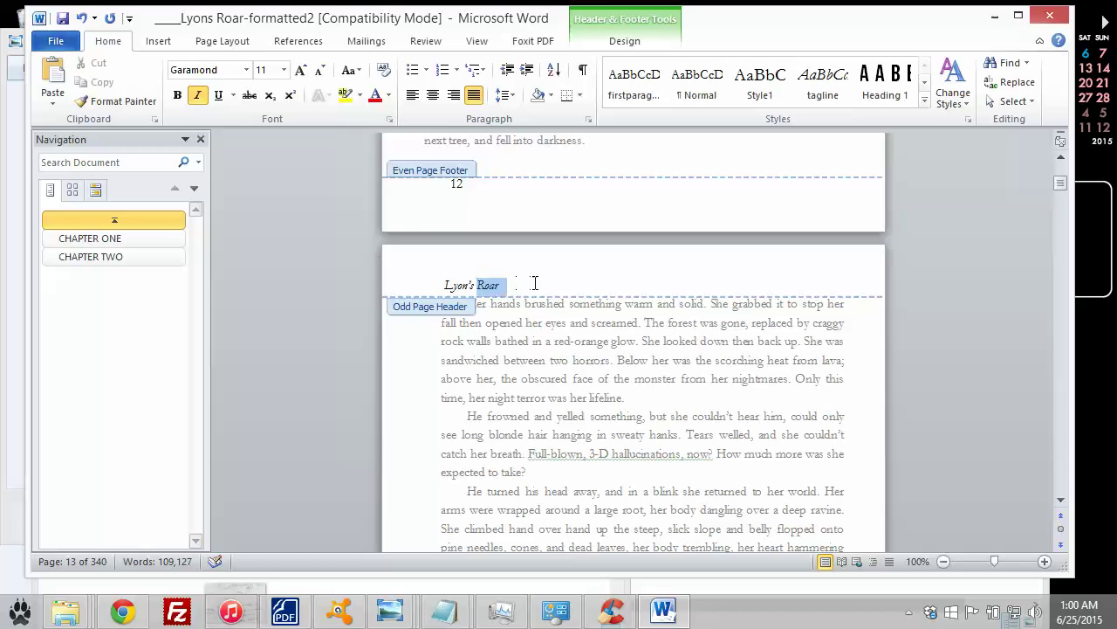
pyautogui.click(509, 292)
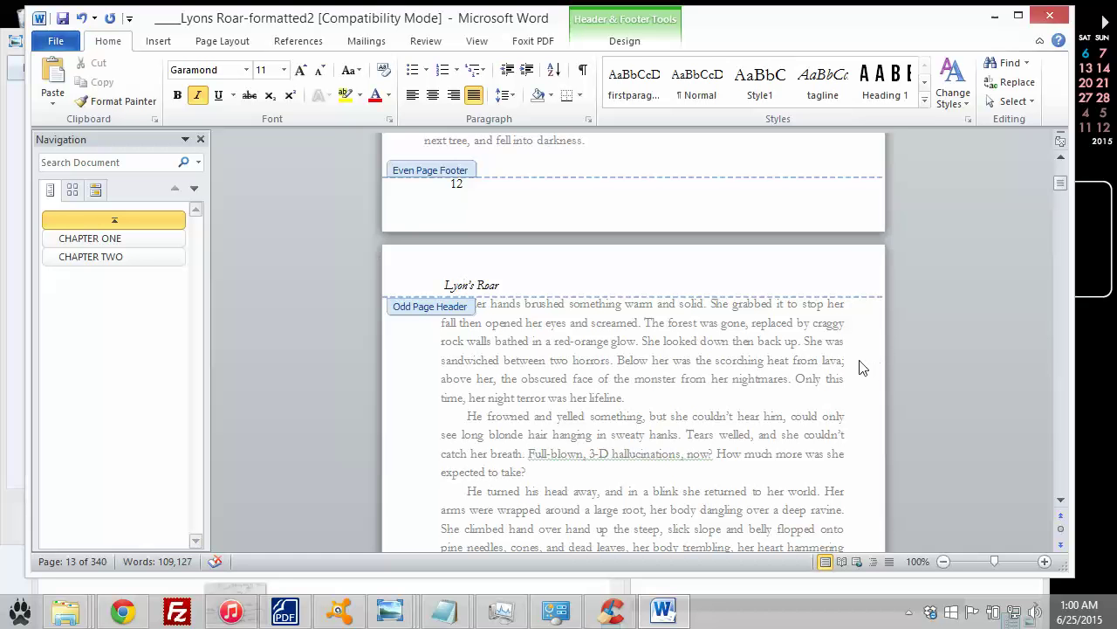
pyautogui.click(453, 95)
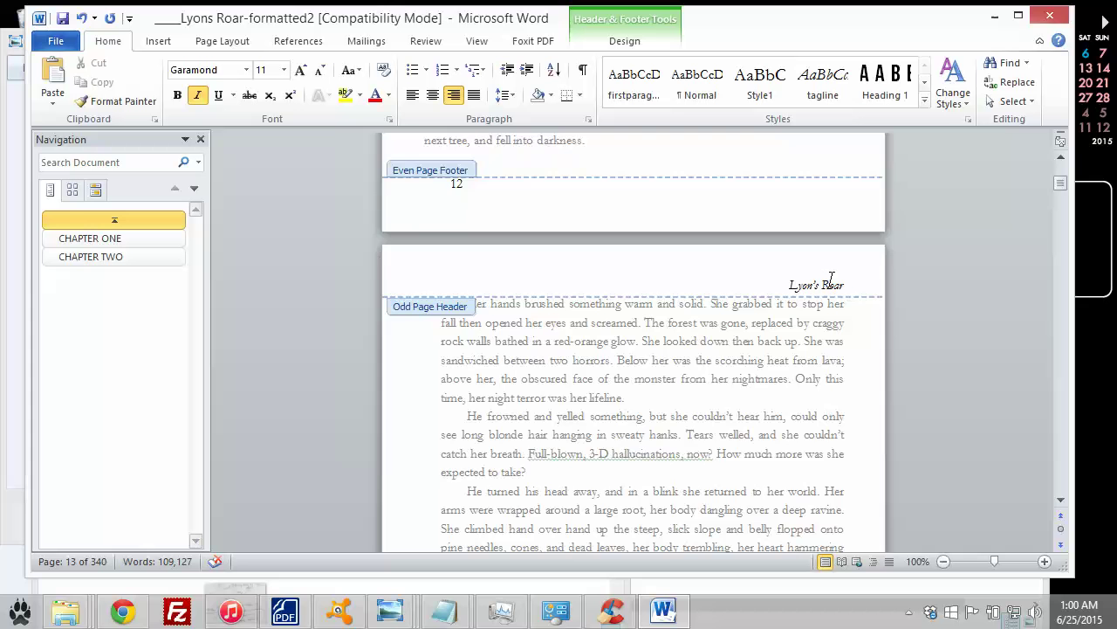
# - Paste the copied author's name as text only into the empty even-page header on page 14
pyautogui.scroll(-15, 831, 278)
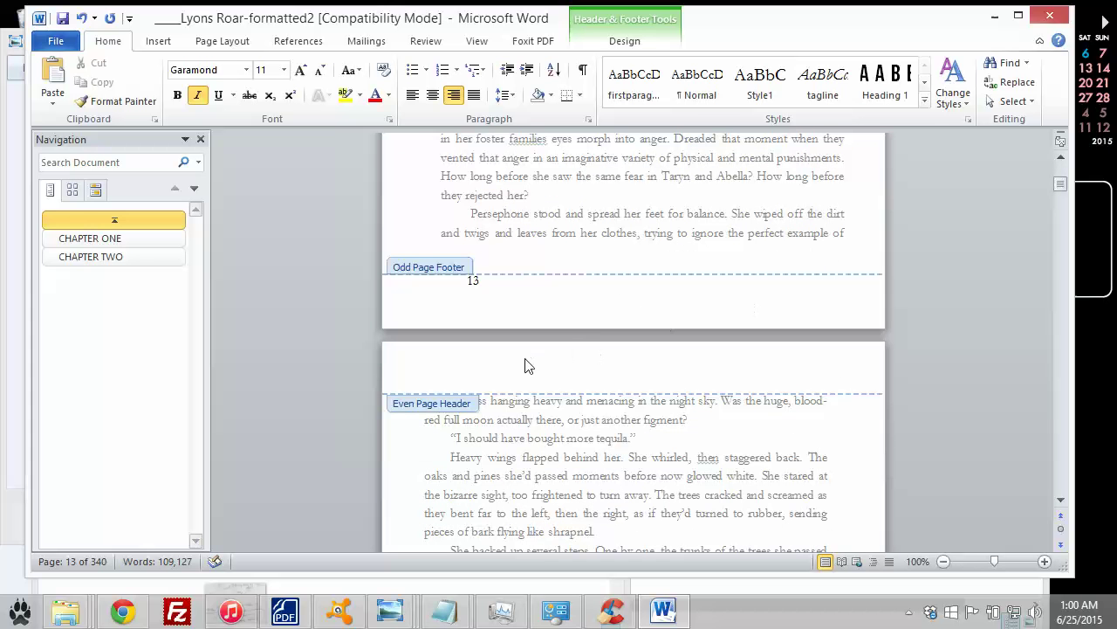
pyautogui.click(525, 357)
pyautogui.scroll(-3, 516, 362)
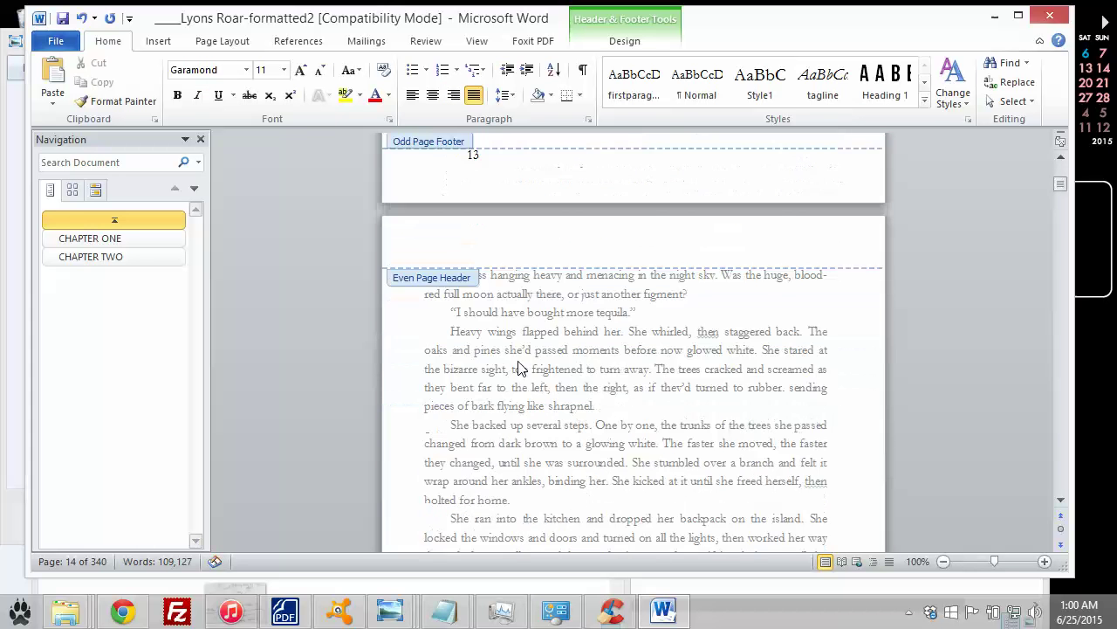
pyautogui.scroll(9, 564, 373)
pyautogui.scroll(-6, 625, 371)
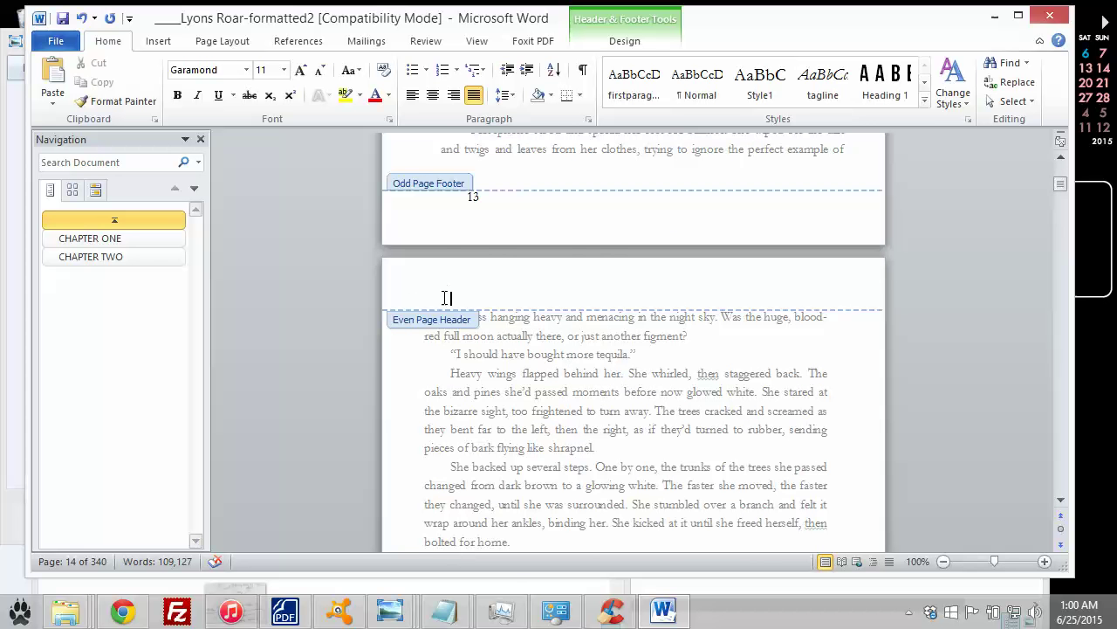
pyautogui.rightClick(445, 297)
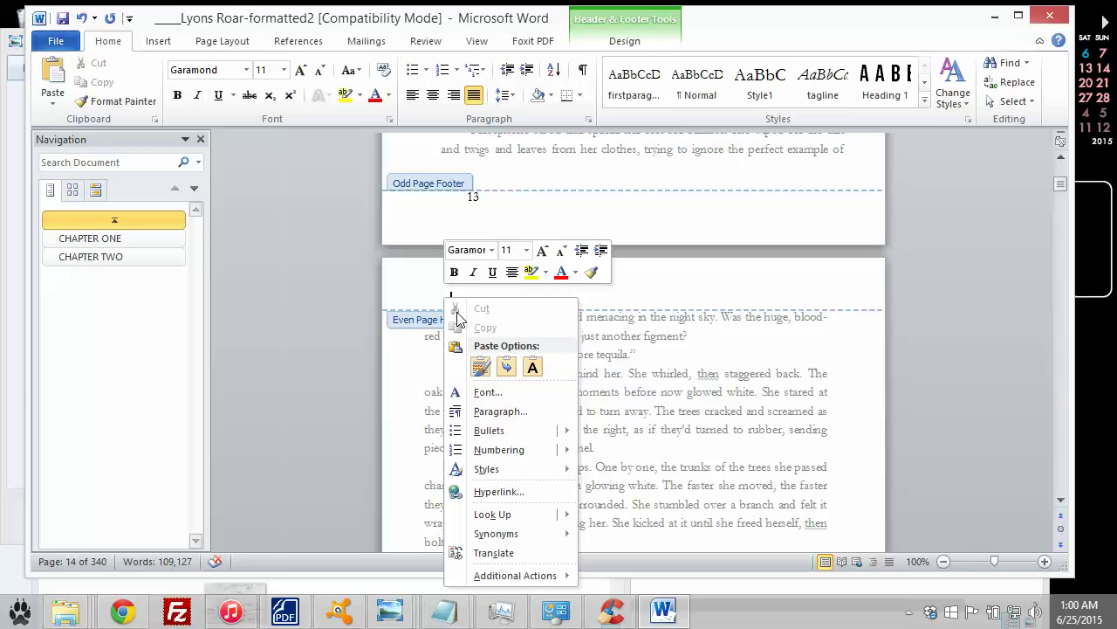
pyautogui.click(533, 367)
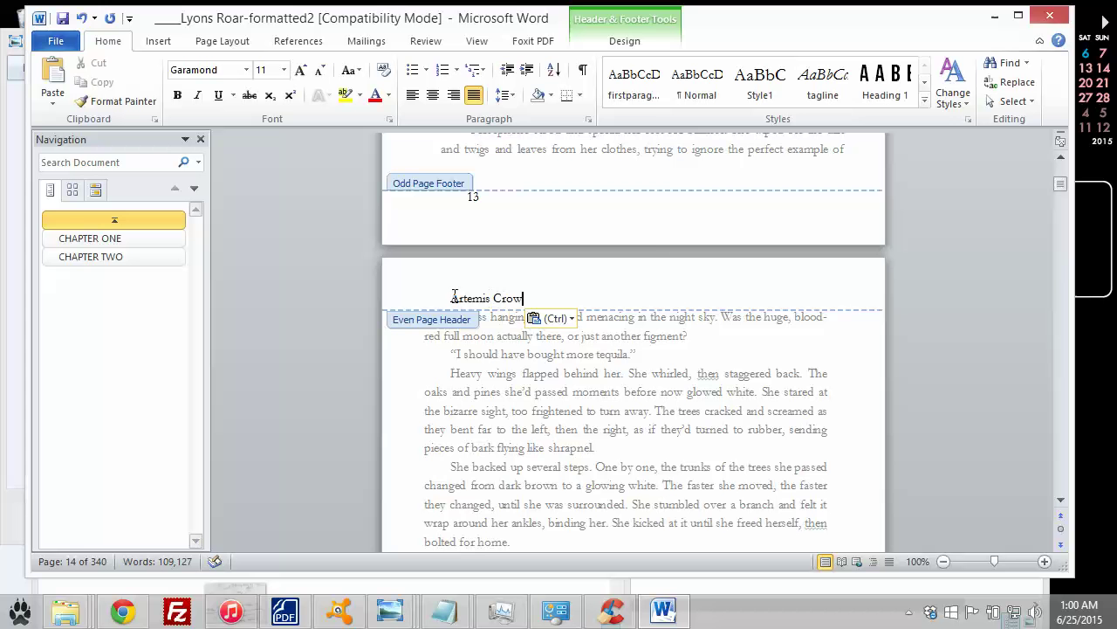
# - Set the first-line indent of the author's name in the even-page header to 0"
pyautogui.click(504, 95)
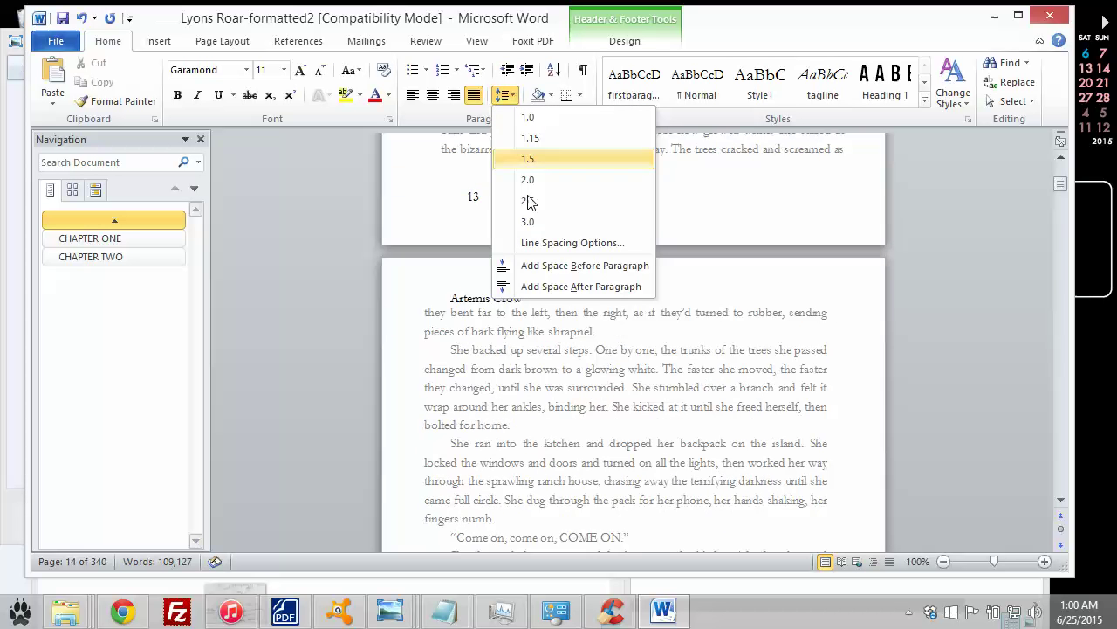
pyautogui.click(552, 245)
pyautogui.click(697, 233)
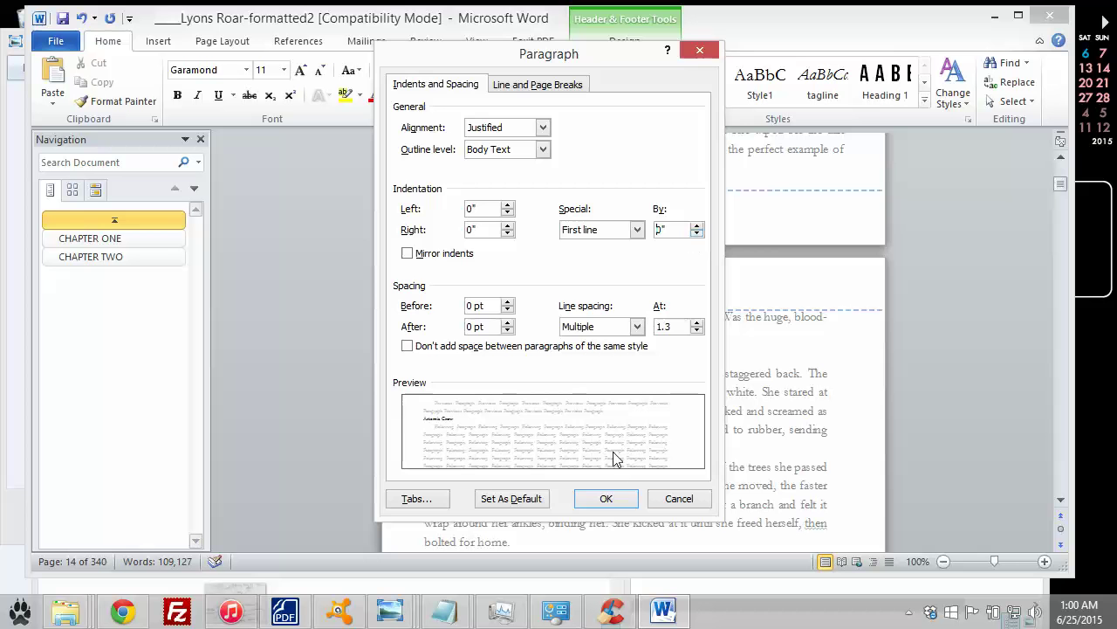
pyautogui.click(606, 498)
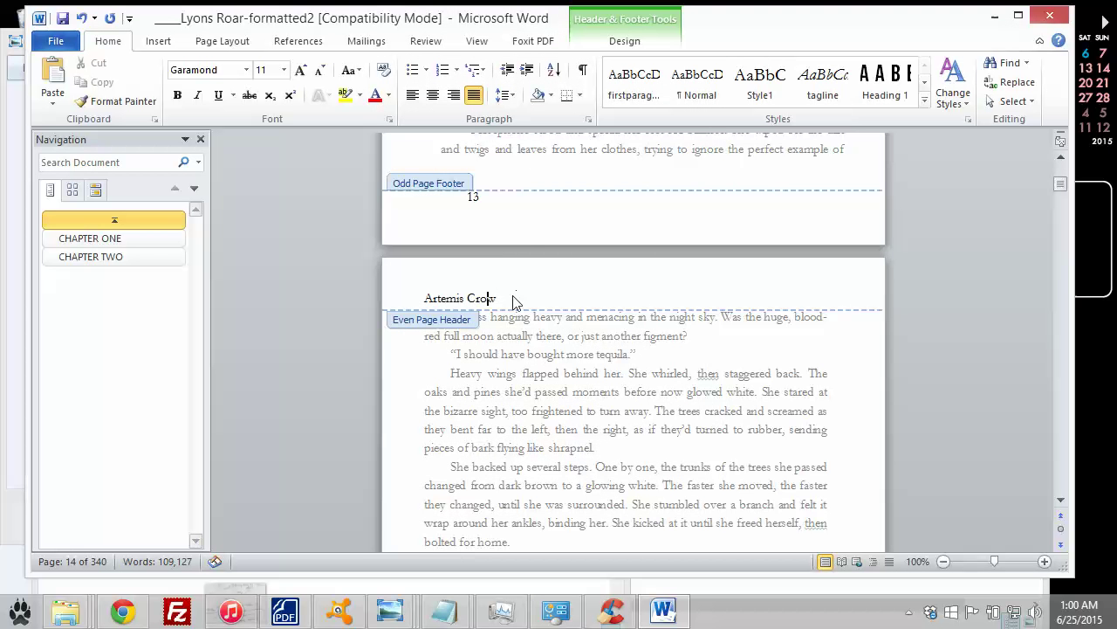
# - Change the author's name in the even-page header to UPPERCASE
pyautogui.scroll(-4, 515, 301)
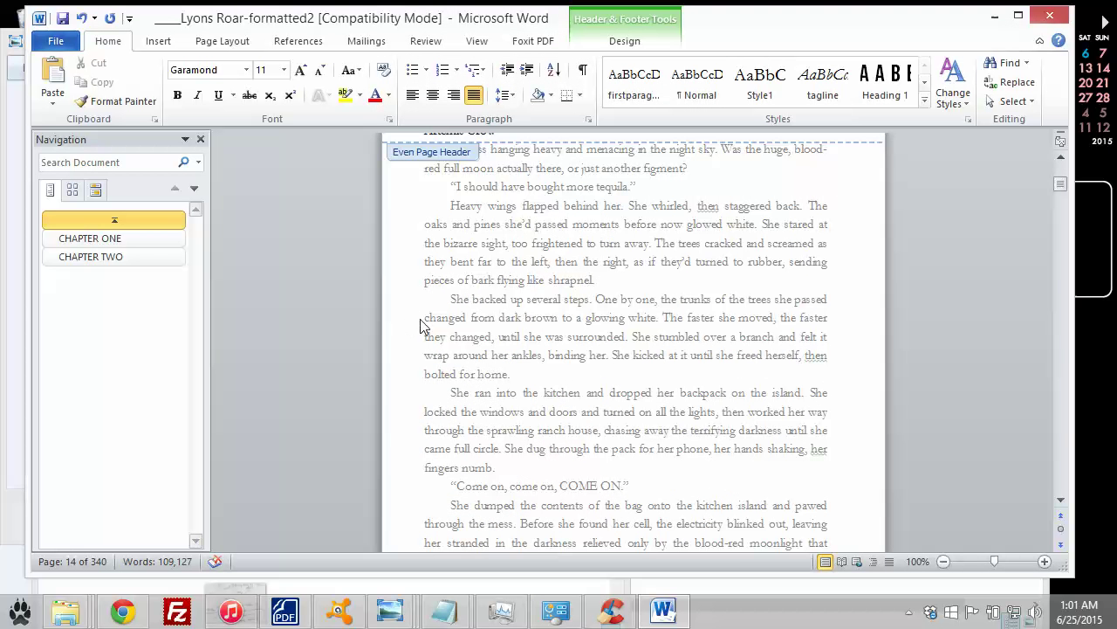
pyautogui.scroll(9, 437, 305)
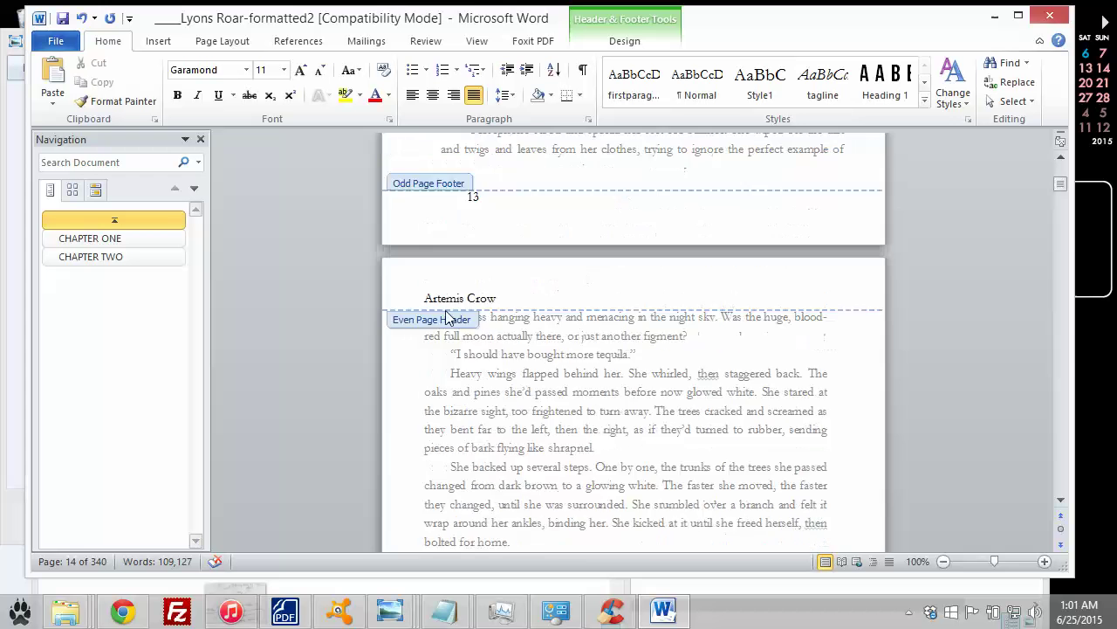
pyautogui.scroll(-4, 516, 290)
pyautogui.scroll(-1, 516, 291)
pyautogui.scroll(5, 427, 289)
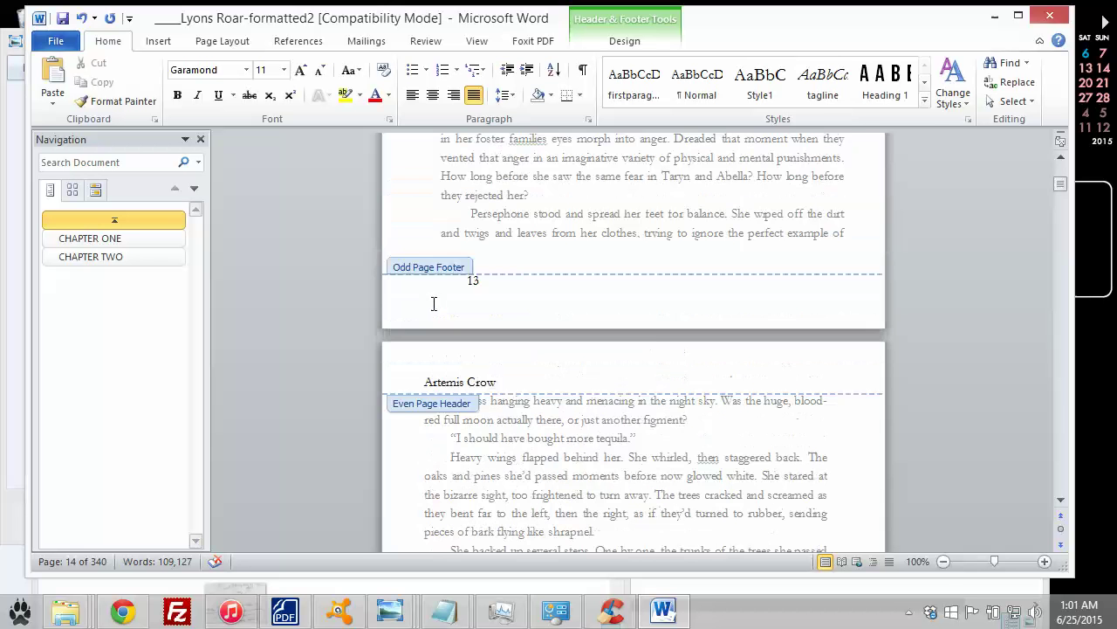
pyautogui.scroll(-5, 427, 289)
pyautogui.press('End')
pyautogui.hotkey('shift', 'Home')
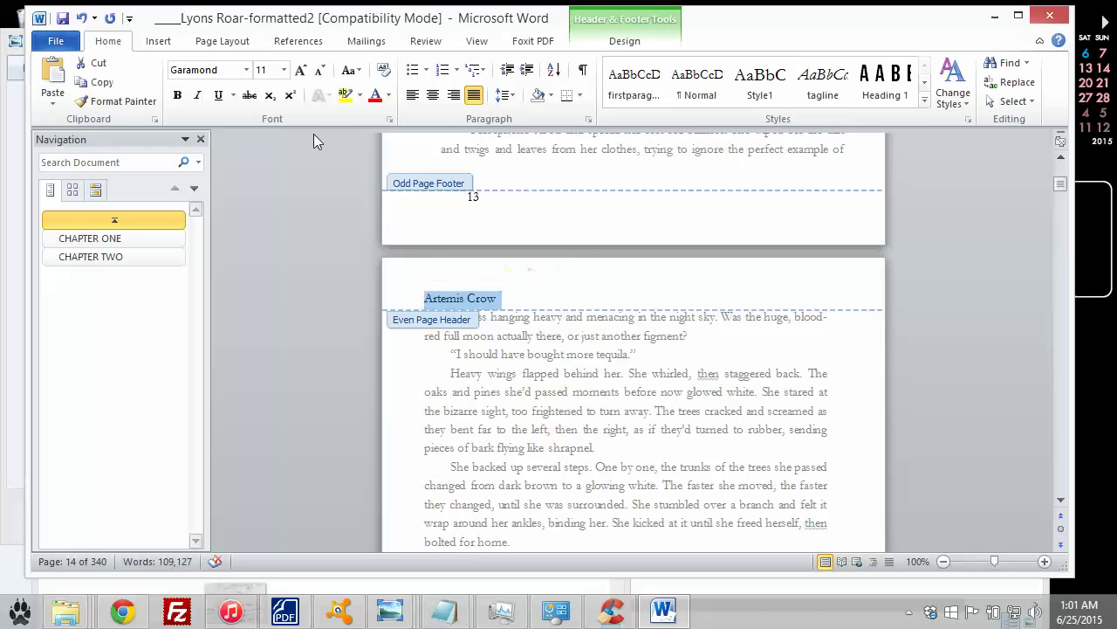
pyautogui.click(349, 69)
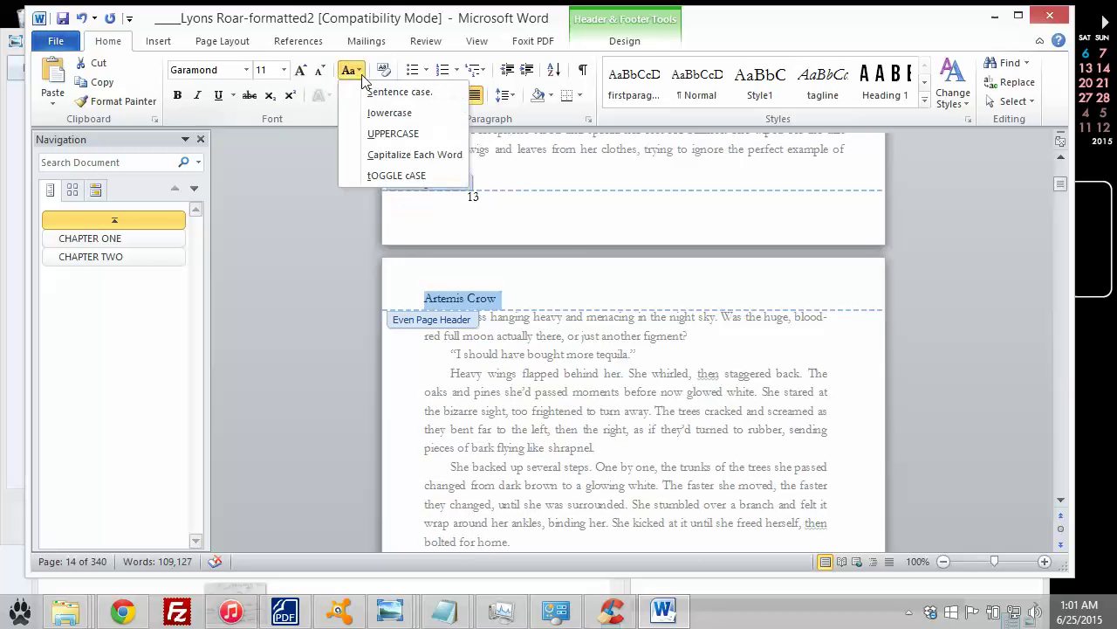
pyautogui.click(388, 133)
# - Change the title Lyon's Roar in the odd-page header on page 13 to UPPERCASE
pyautogui.scroll(12, 515, 330)
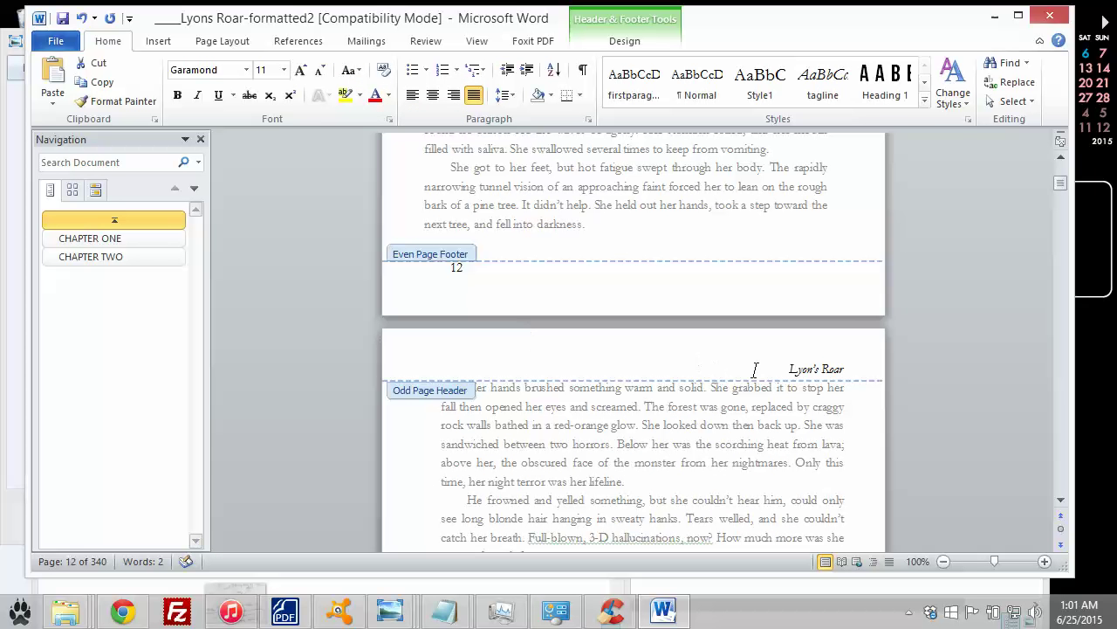
pyautogui.moveTo(756, 369); pyautogui.dragTo(824, 370)
pyautogui.rightClick(824, 370)
pyautogui.press('Escape')
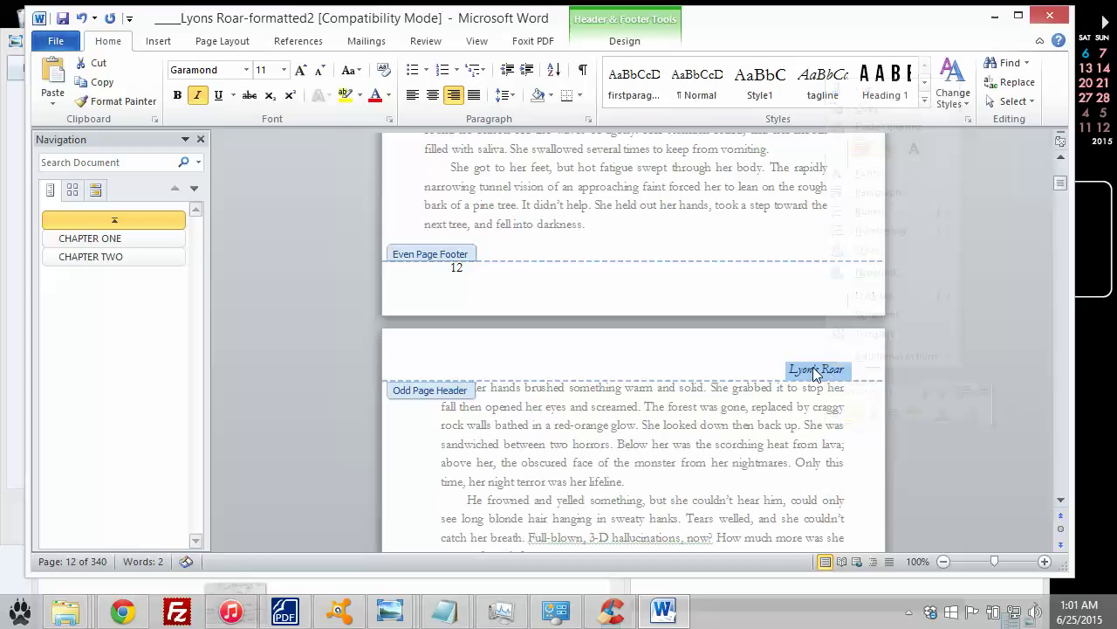
pyautogui.click(349, 70)
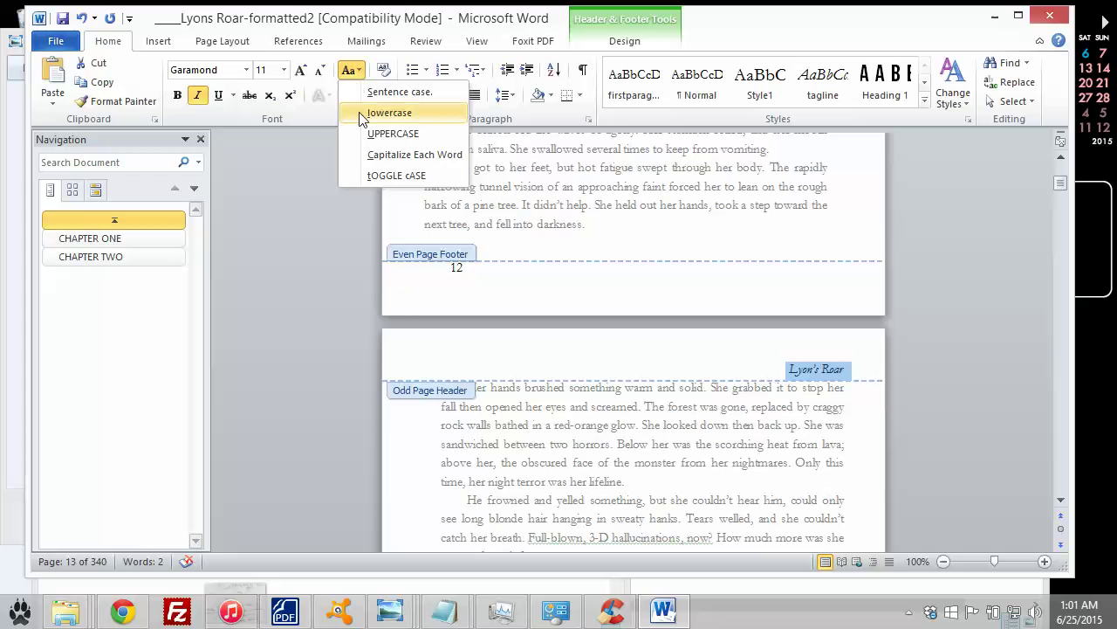
pyautogui.click(379, 134)
pyautogui.scroll(-3, 697, 343)
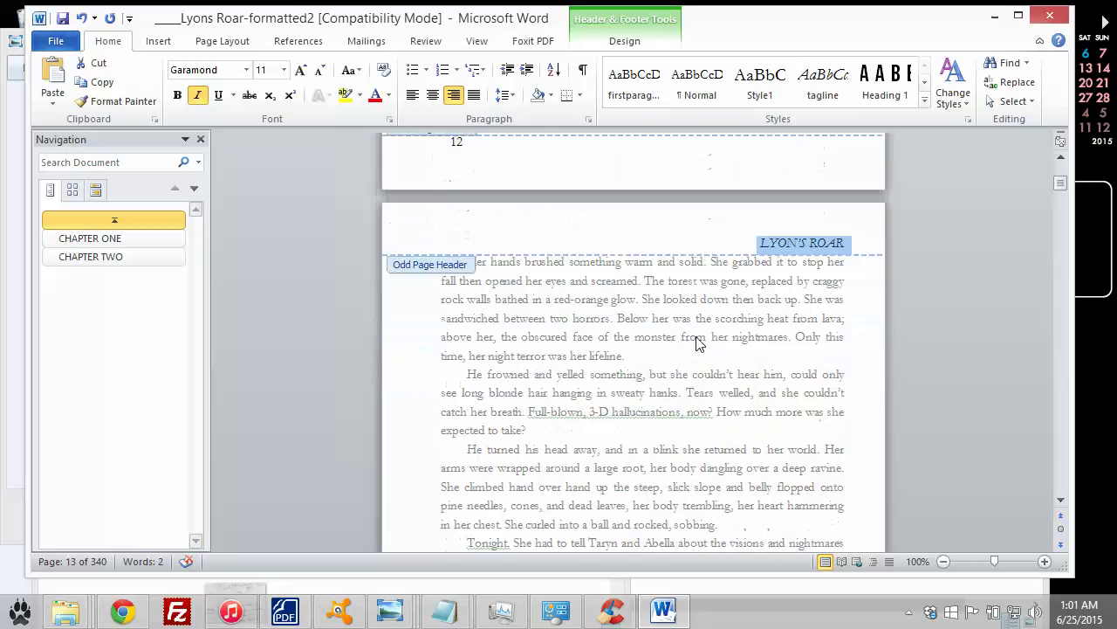
# - Remove the italic formatting from the title in the odd-page header and return to the body text
pyautogui.scroll(-3, 700, 302)
pyautogui.scroll(3, 785, 288)
pyautogui.scroll(-12, 510, 284)
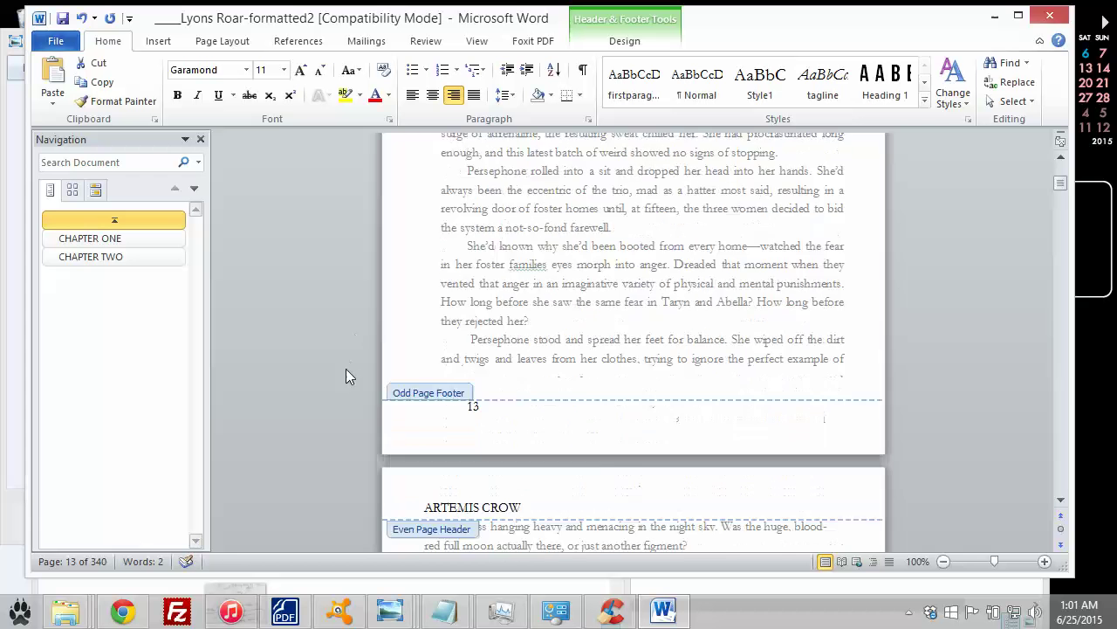
pyautogui.scroll(-3, 345, 376)
pyautogui.scroll(1, 516, 380)
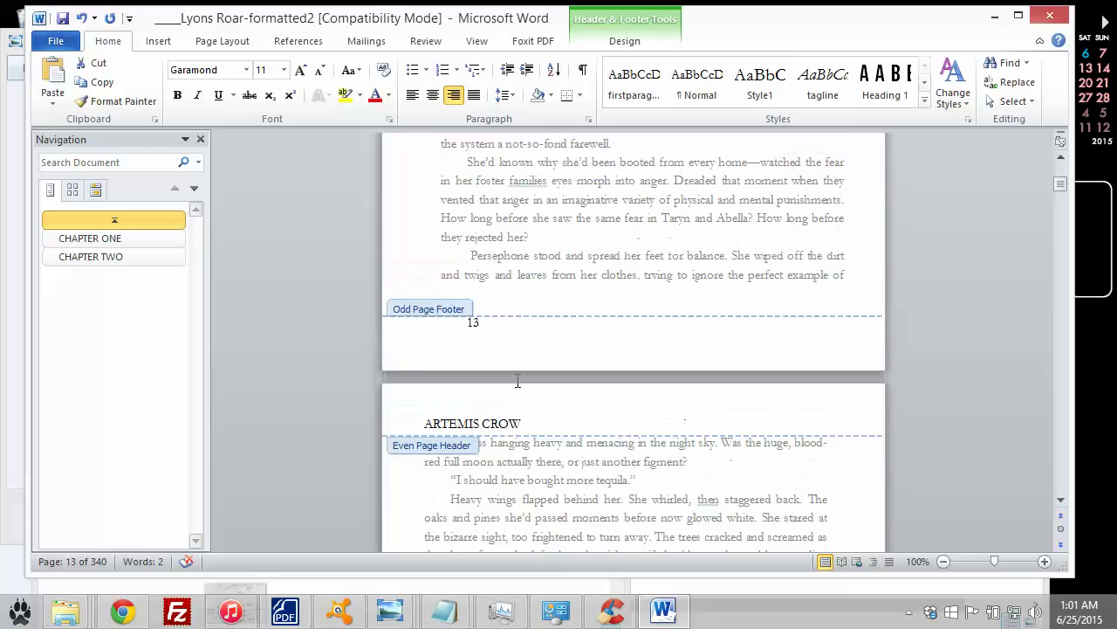
pyautogui.scroll(19, 517, 381)
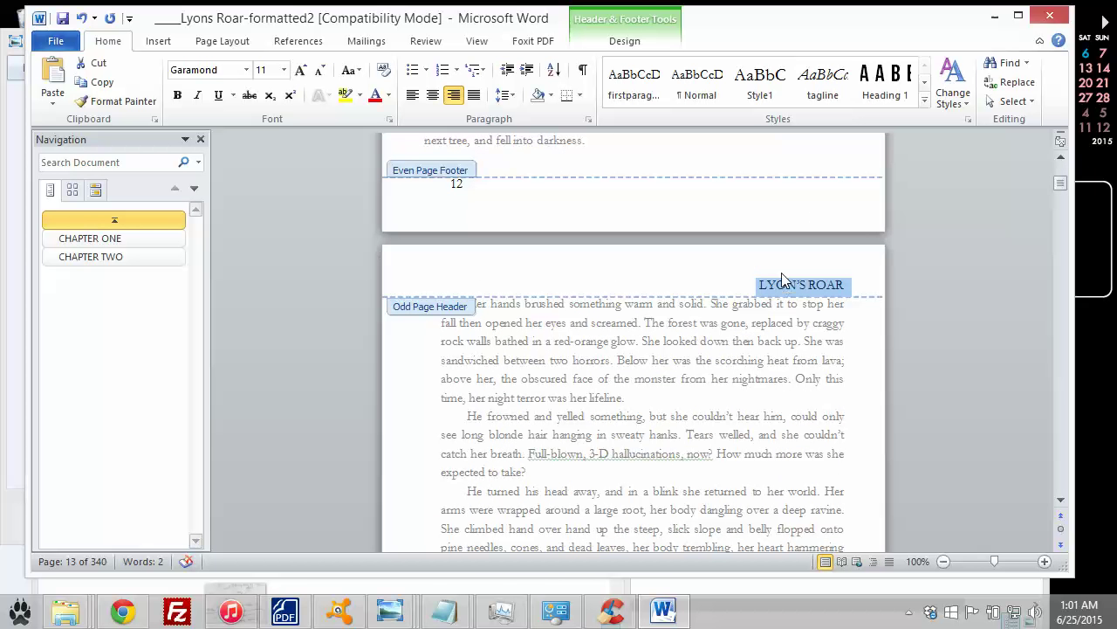
pyautogui.click(783, 280)
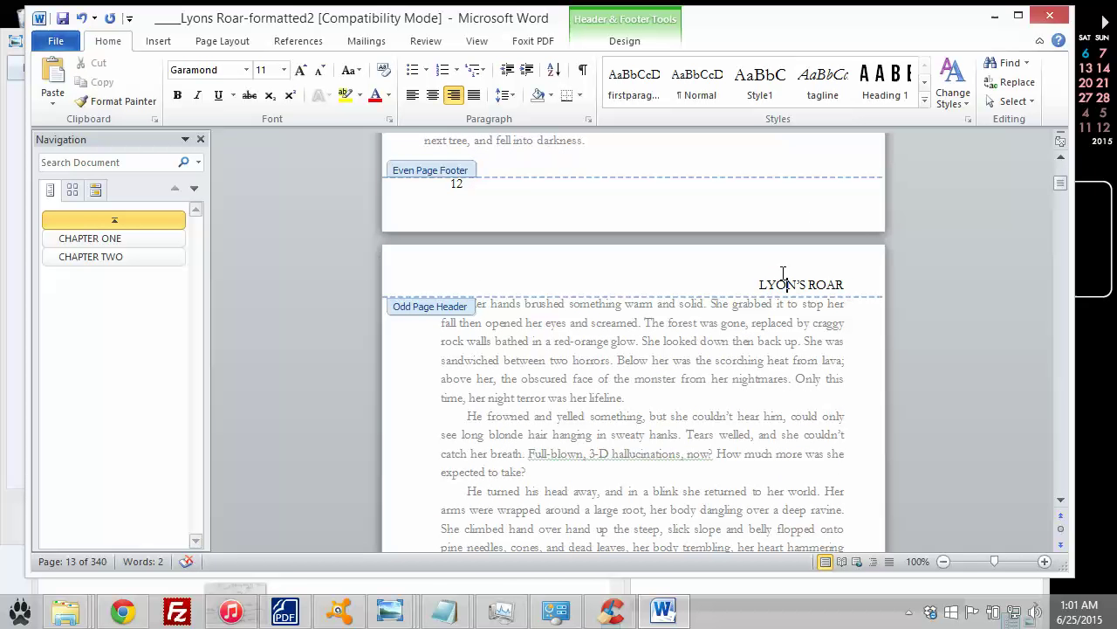
pyautogui.doubleClick(536, 337)
# - Set the top page margin to 0.8" for the whole document using custom margins
pyautogui.scroll(-16, 536, 335)
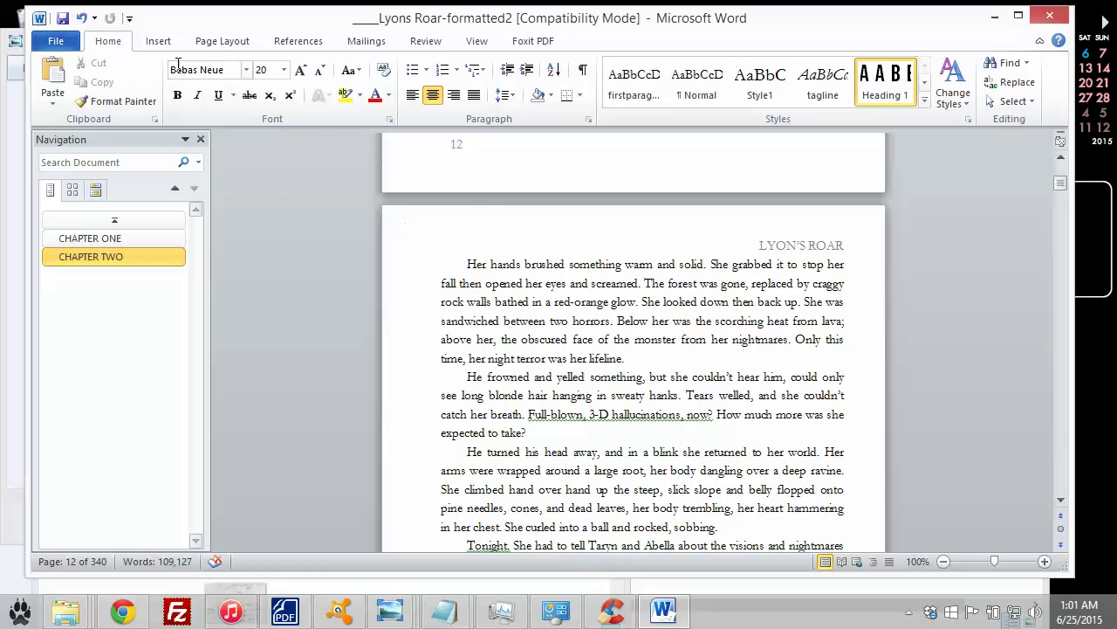
pyautogui.click(224, 44)
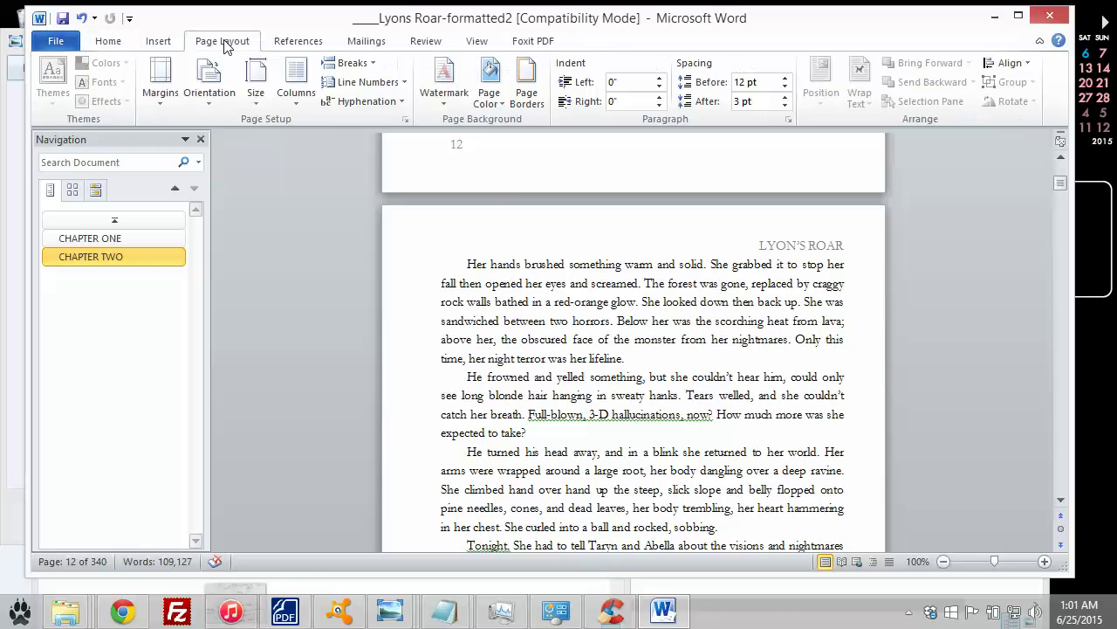
pyautogui.click(161, 98)
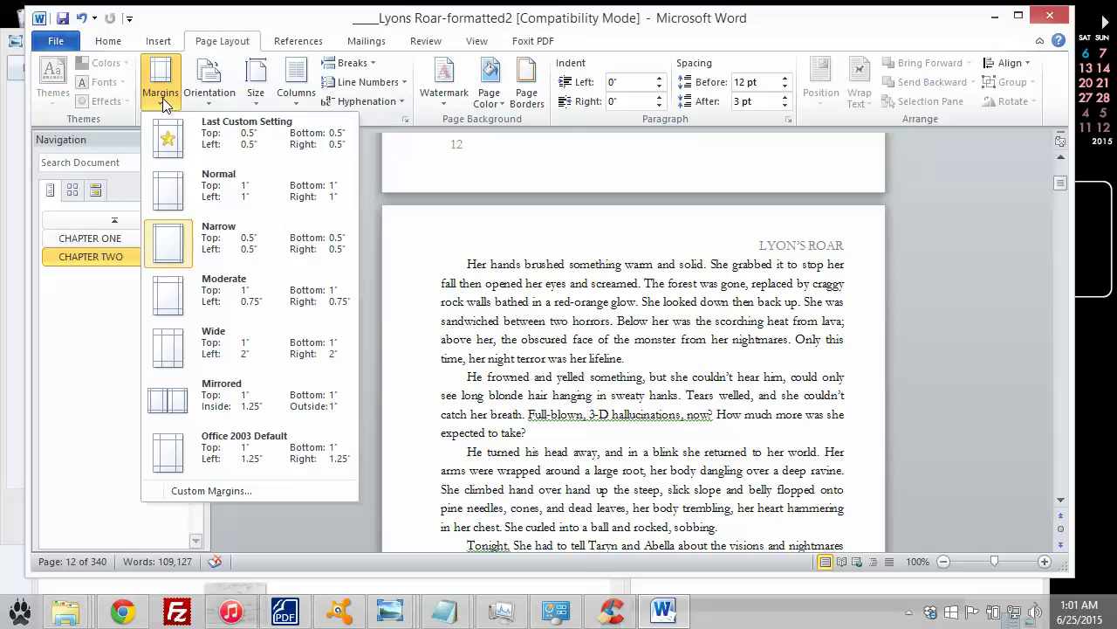
pyautogui.click(225, 491)
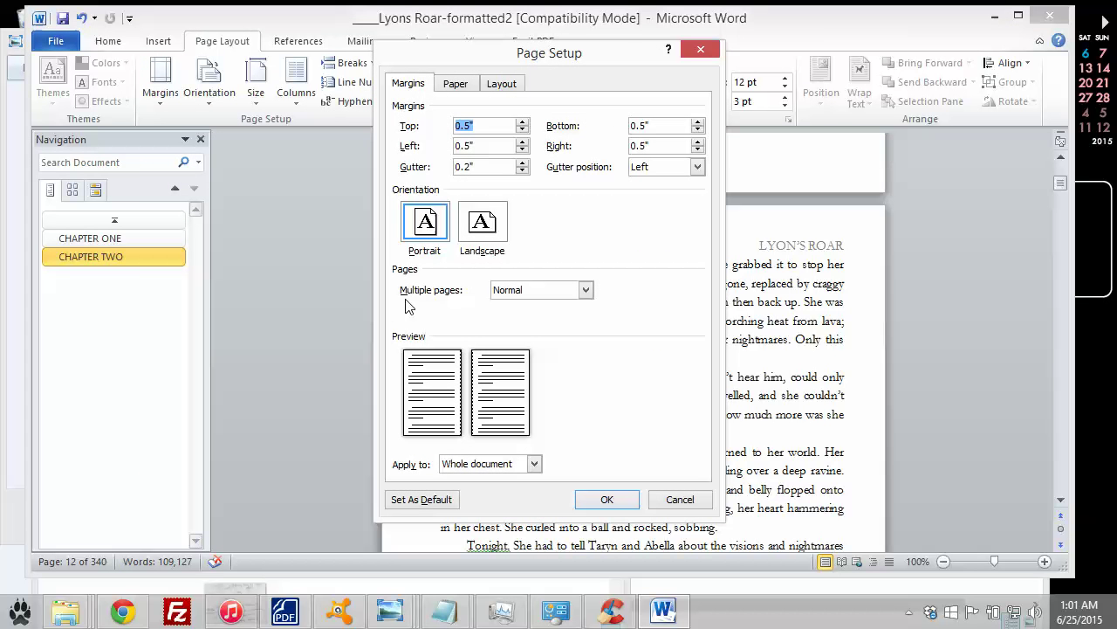
pyautogui.click(470, 126)
pyautogui.click(602, 505)
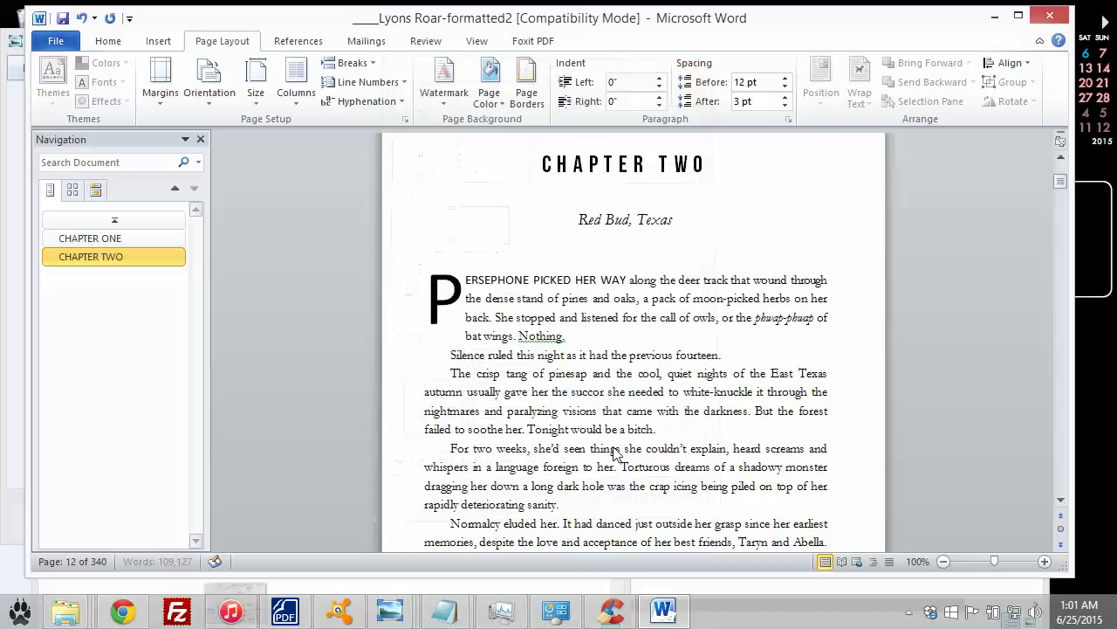
pyautogui.scroll(-3, 623, 422)
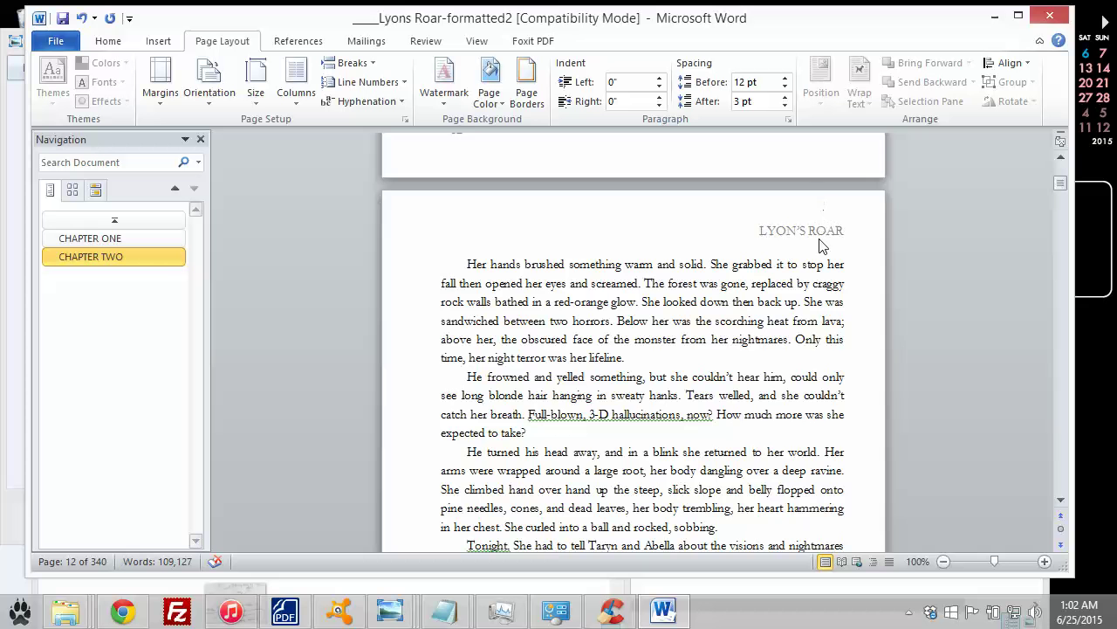
# - Increase the bottom page margin for the whole document using custom margins
pyautogui.scroll(-12, 863, 304)
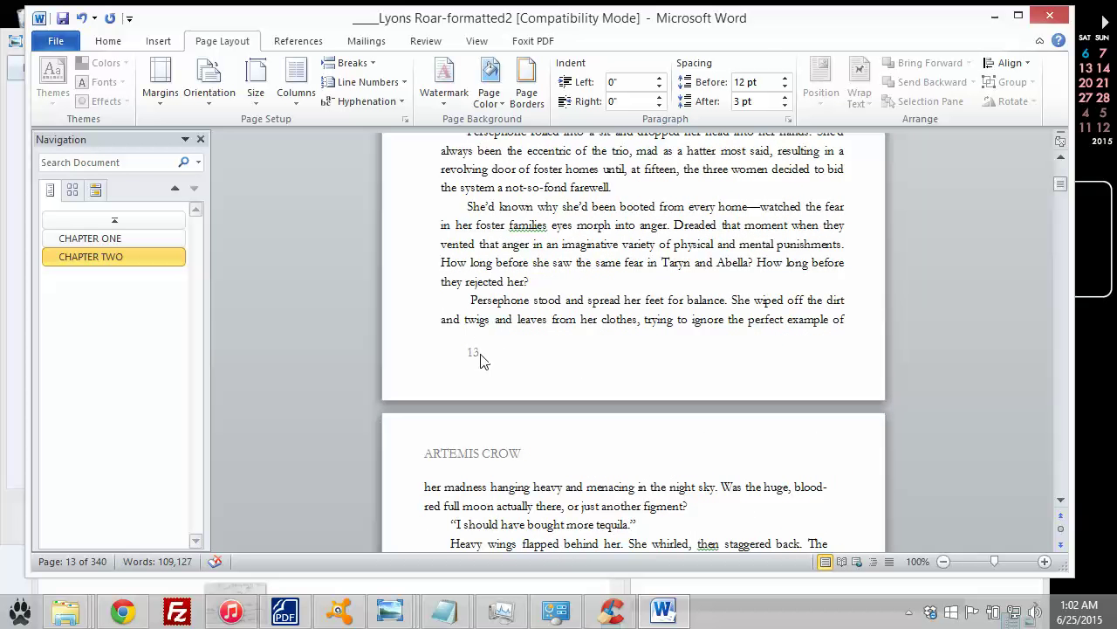
pyautogui.doubleClick(479, 353)
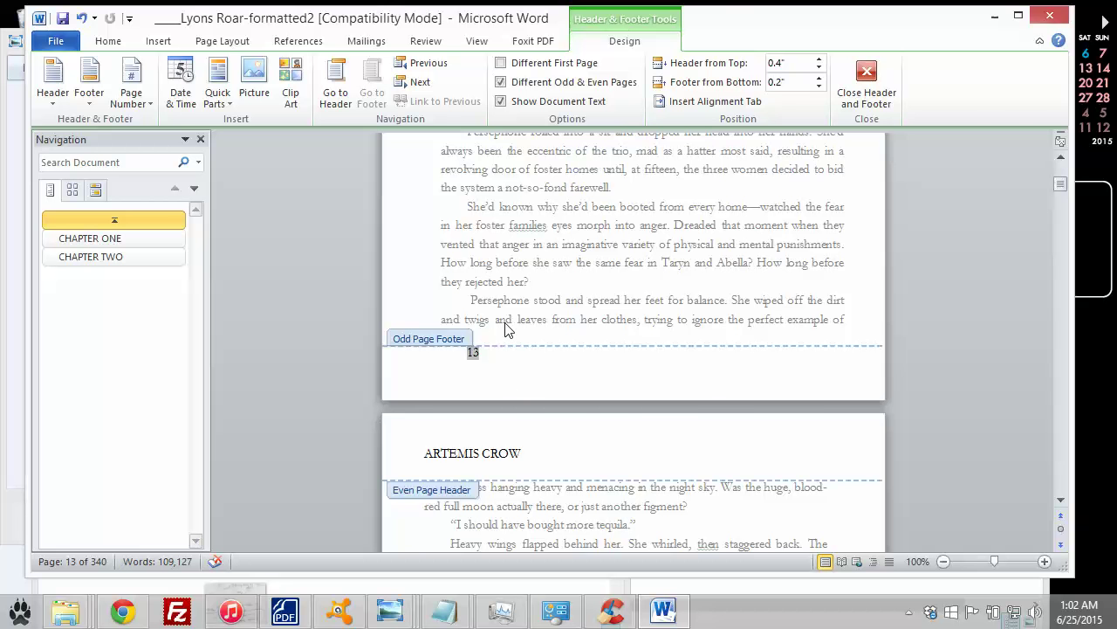
pyautogui.doubleClick(505, 323)
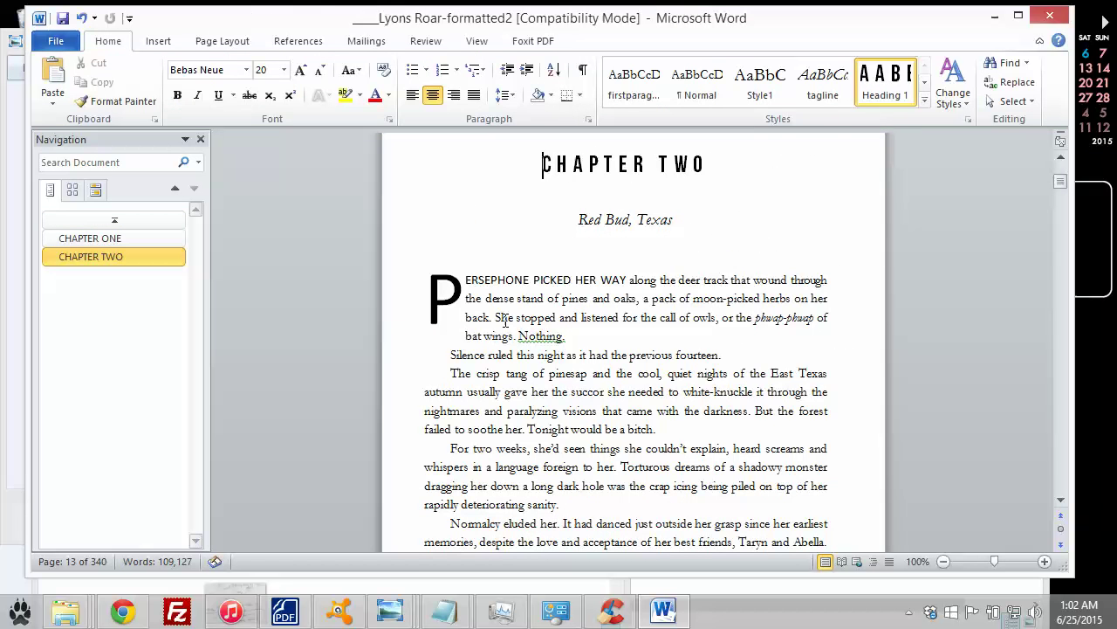
pyautogui.click(222, 41)
pyautogui.click(160, 83)
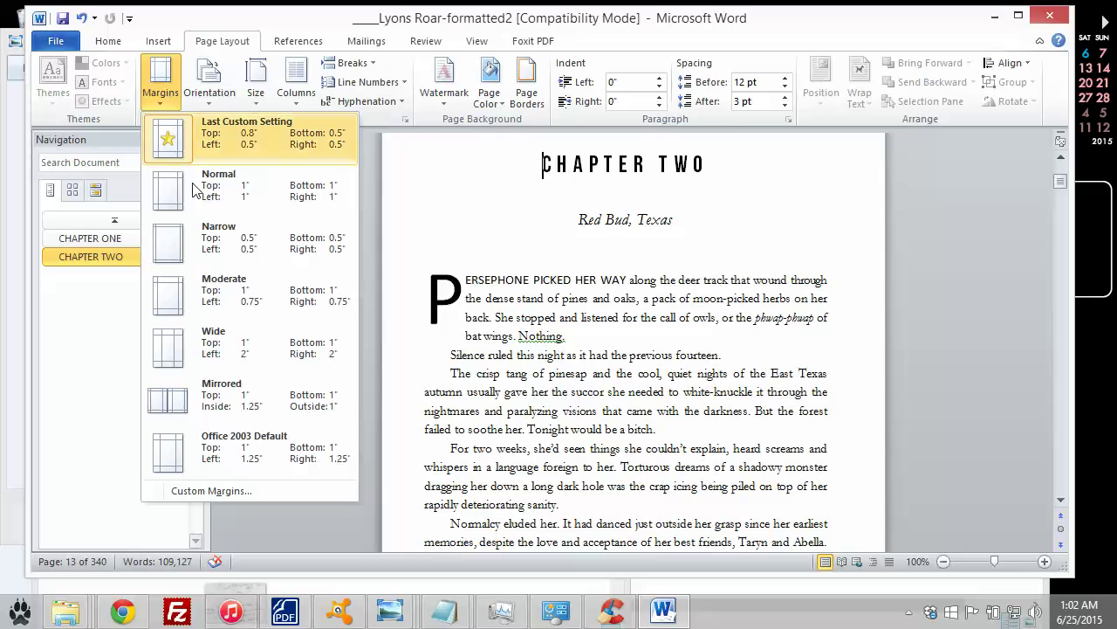
pyautogui.click(243, 489)
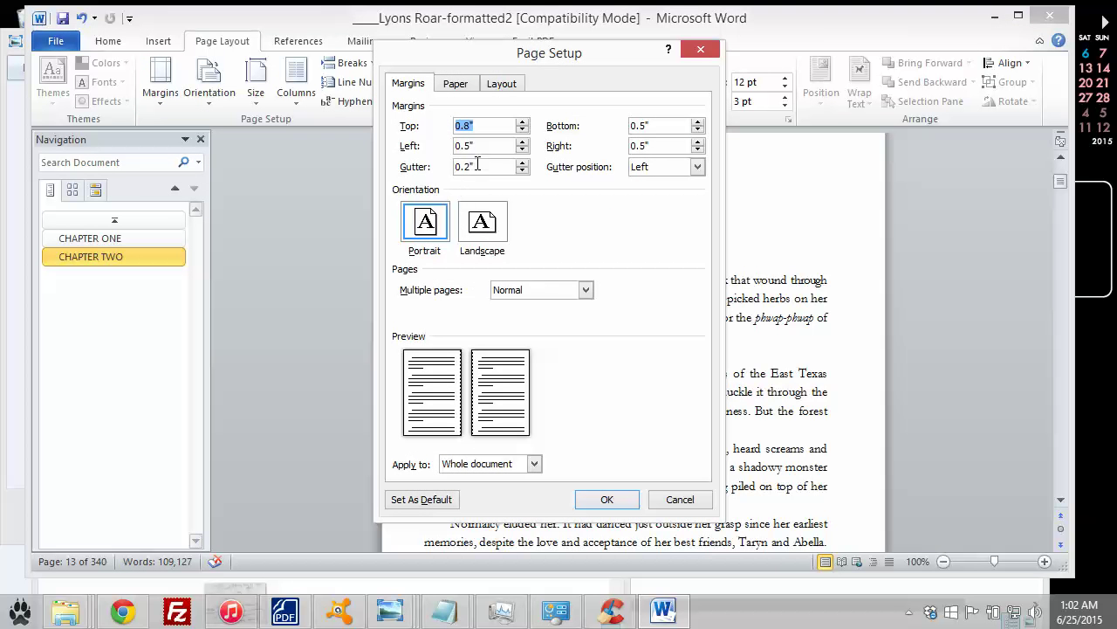
pyautogui.click(647, 146)
pyautogui.click(608, 495)
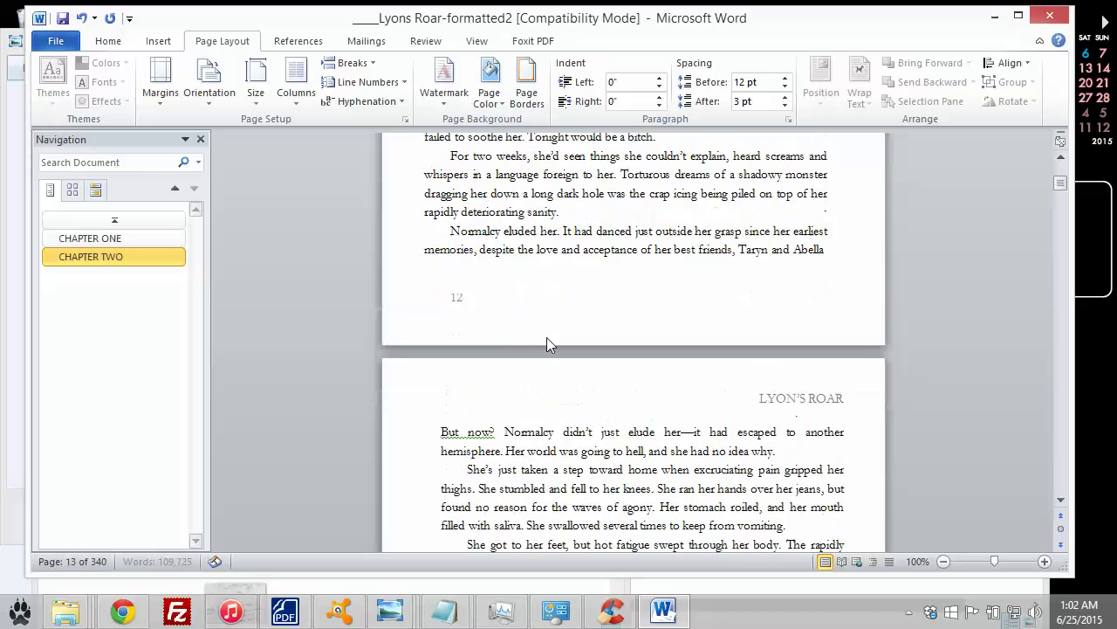
# - Align the page number in the odd-page footer on page 13 to the right margin
pyautogui.scroll(2, 472, 293)
pyautogui.scroll(-4, 478, 297)
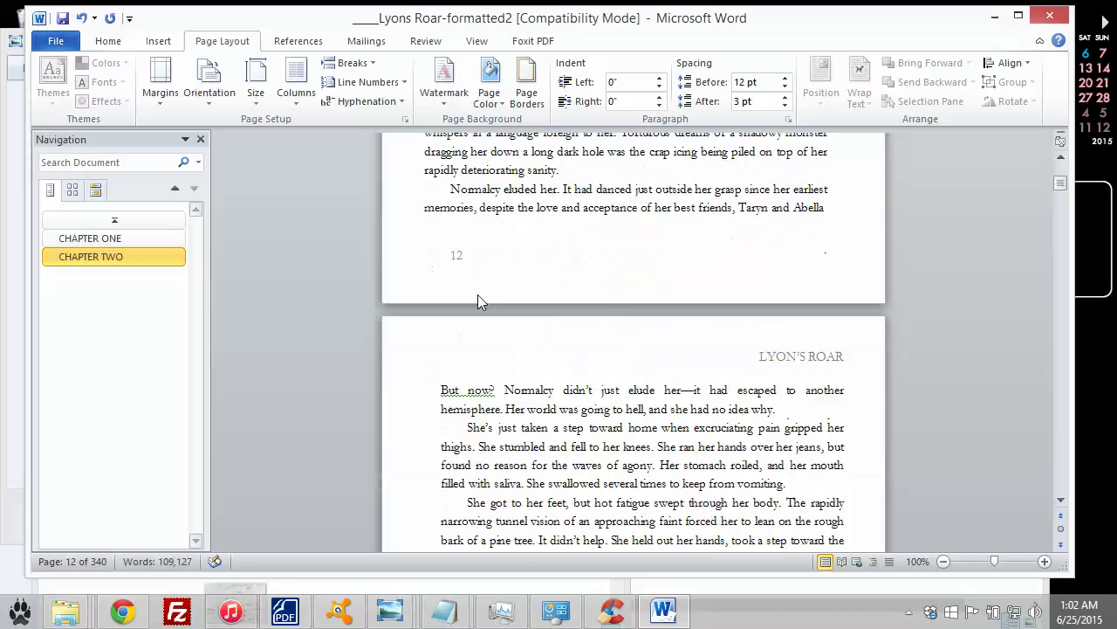
pyautogui.scroll(12, 480, 296)
pyautogui.scroll(-11, 483, 296)
pyautogui.scroll(-15, 485, 311)
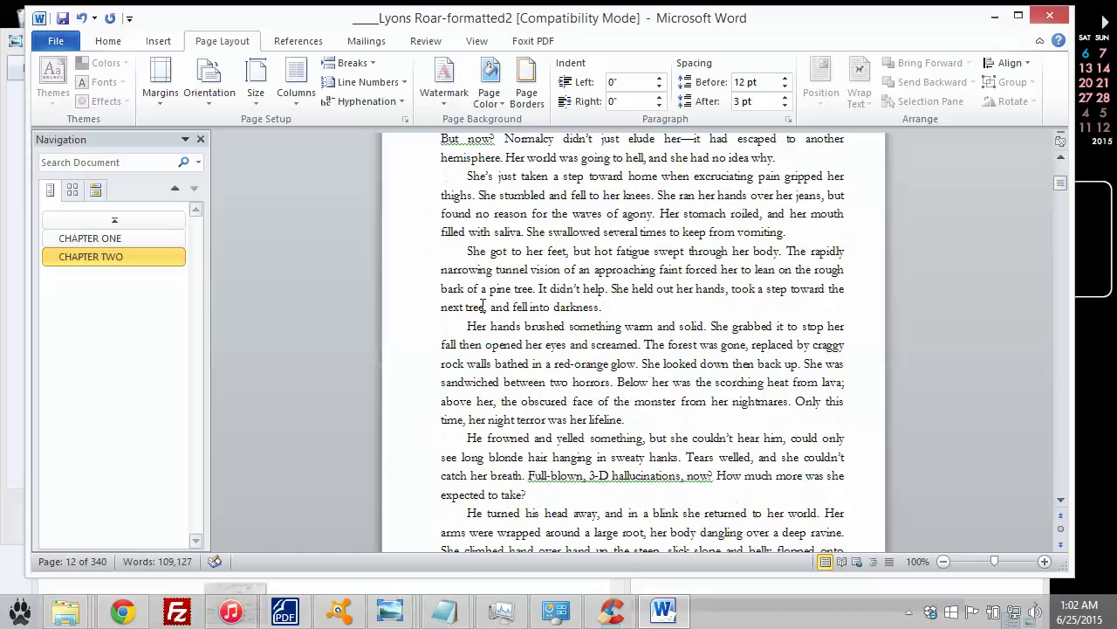
pyautogui.scroll(11, 710, 320)
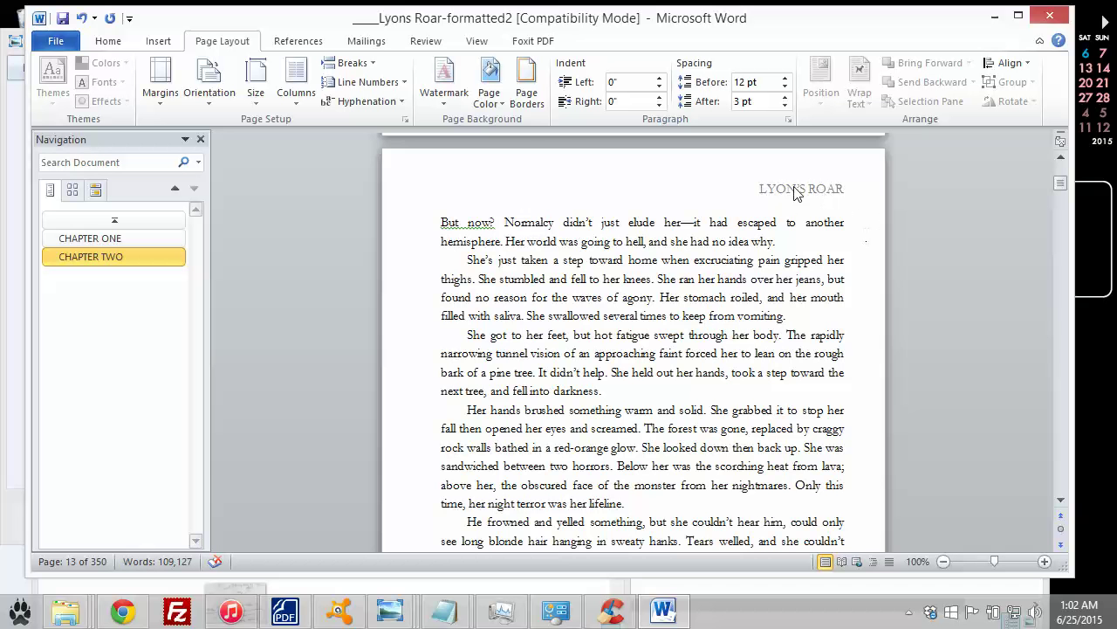
pyautogui.scroll(-8, 611, 349)
pyautogui.doubleClick(478, 395)
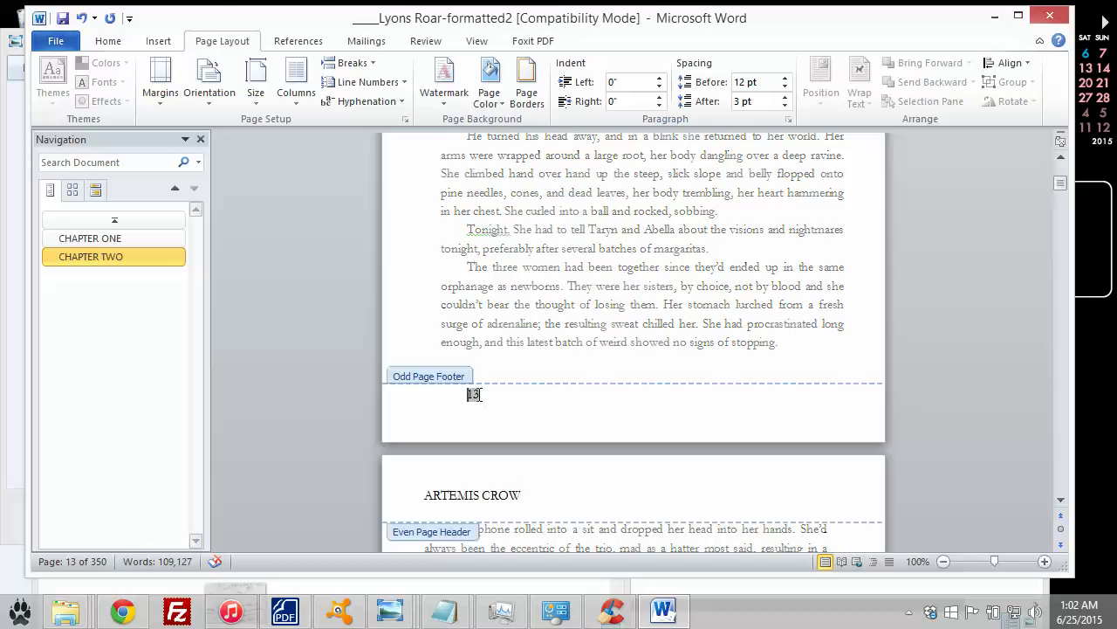
pyautogui.click(109, 41)
pyautogui.click(460, 101)
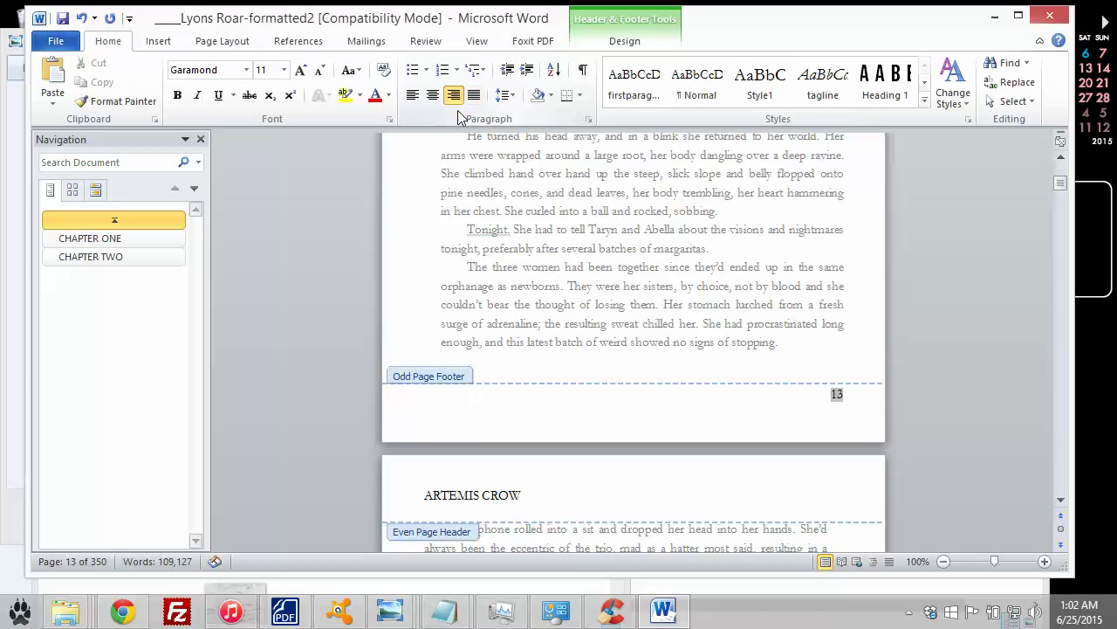
# - Remove the first-line indent of the page number in the odd-page footer and return to the body text
pyautogui.click(515, 101)
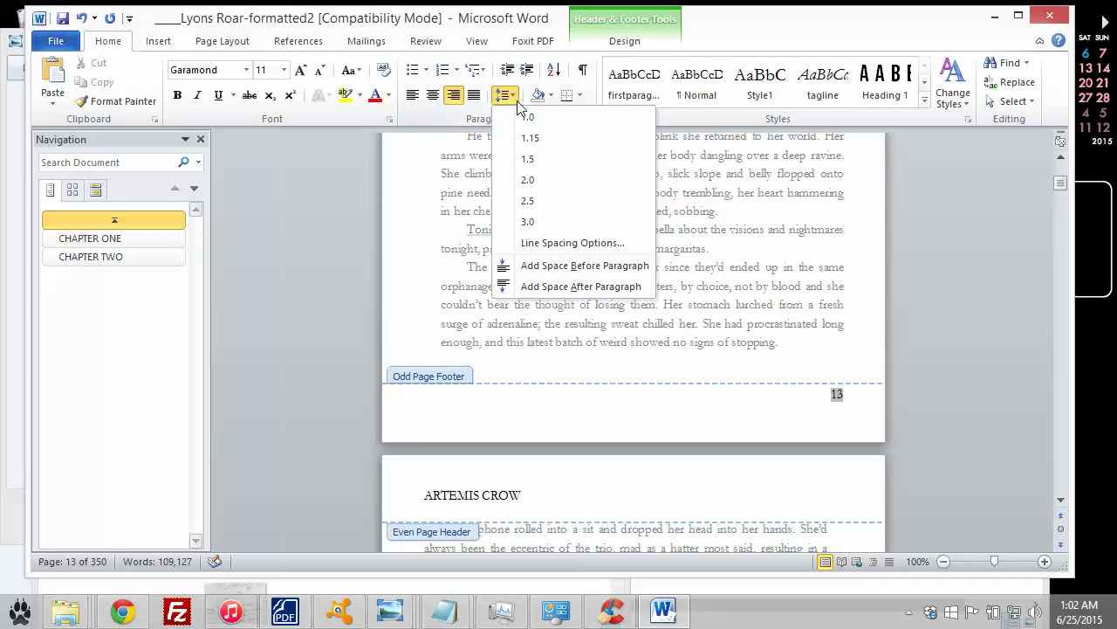
pyautogui.click(573, 243)
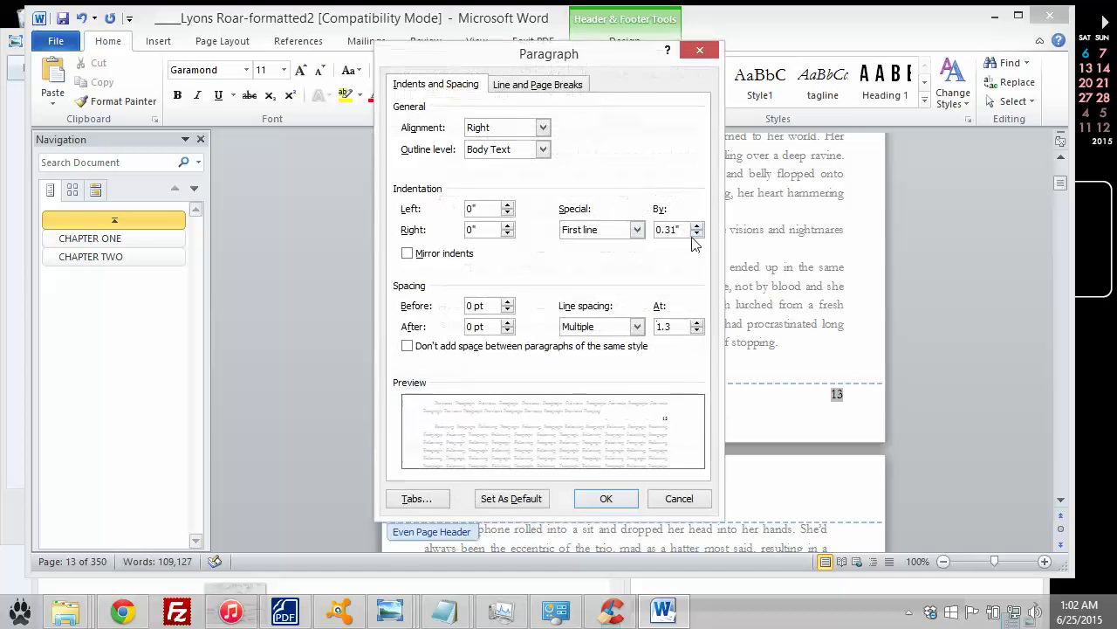
pyautogui.click(696, 233)
pyautogui.click(695, 233)
pyautogui.click(611, 495)
pyautogui.press('Escape')
# - Left-align the page number in the even-page footer on page 14, remove its first-line indent, and return to the body text
pyautogui.scroll(-12, 737, 353)
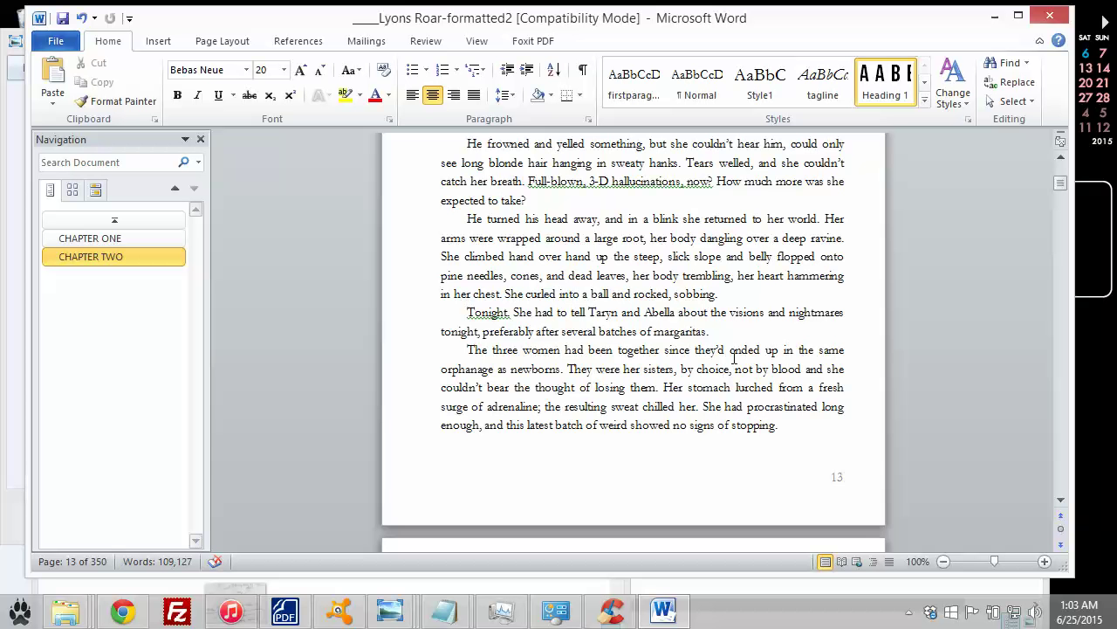
pyautogui.scroll(6, 837, 334)
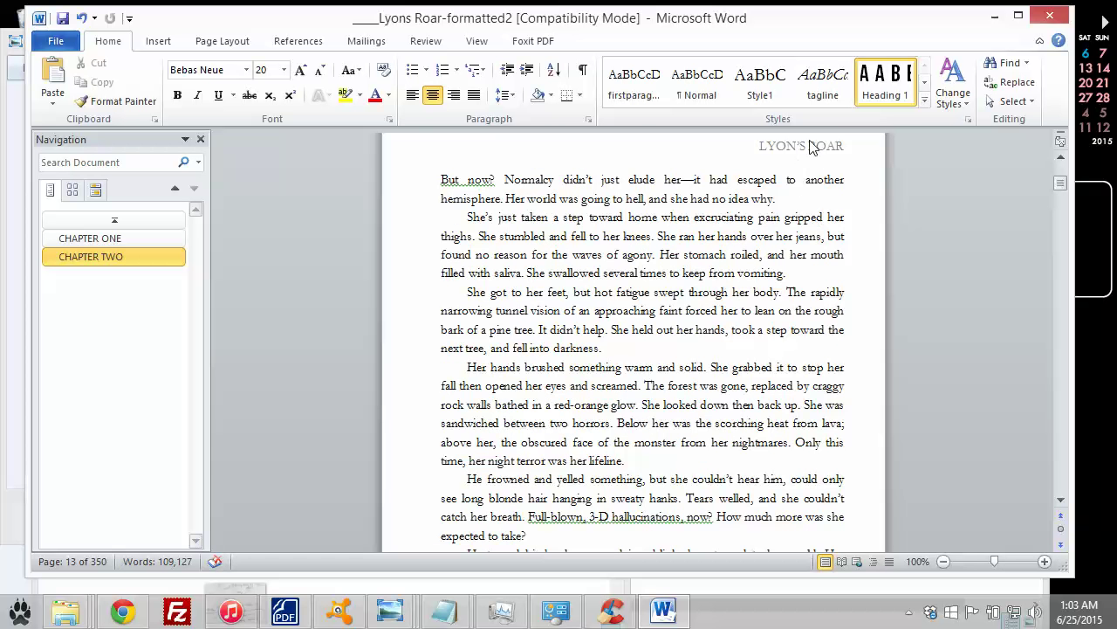
pyautogui.scroll(-15, 830, 166)
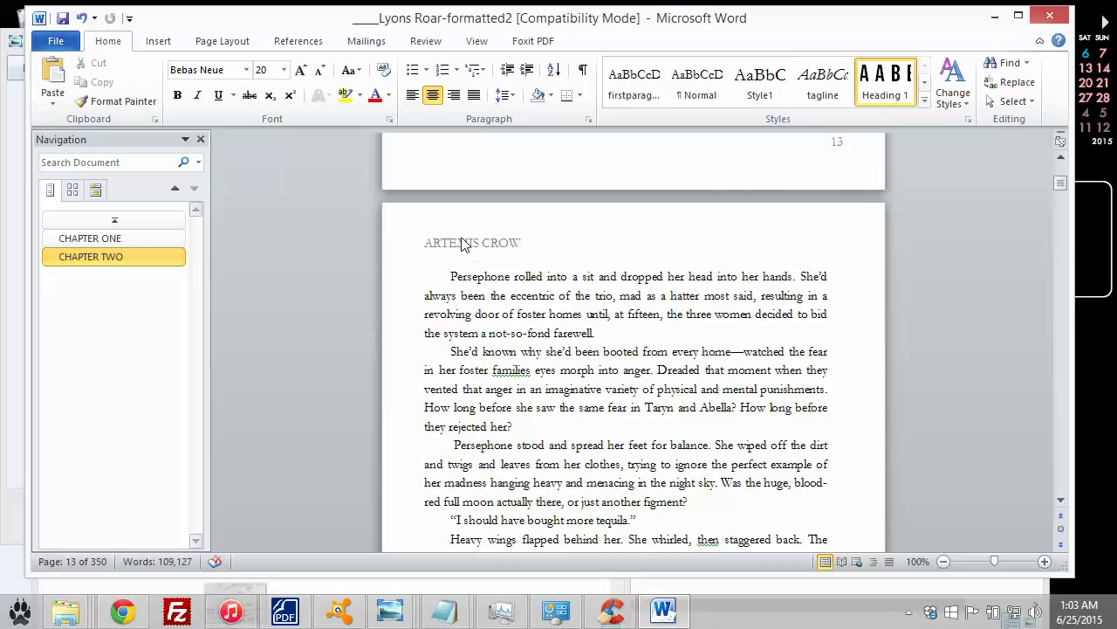
pyautogui.scroll(-9, 463, 244)
pyautogui.doubleClick(455, 407)
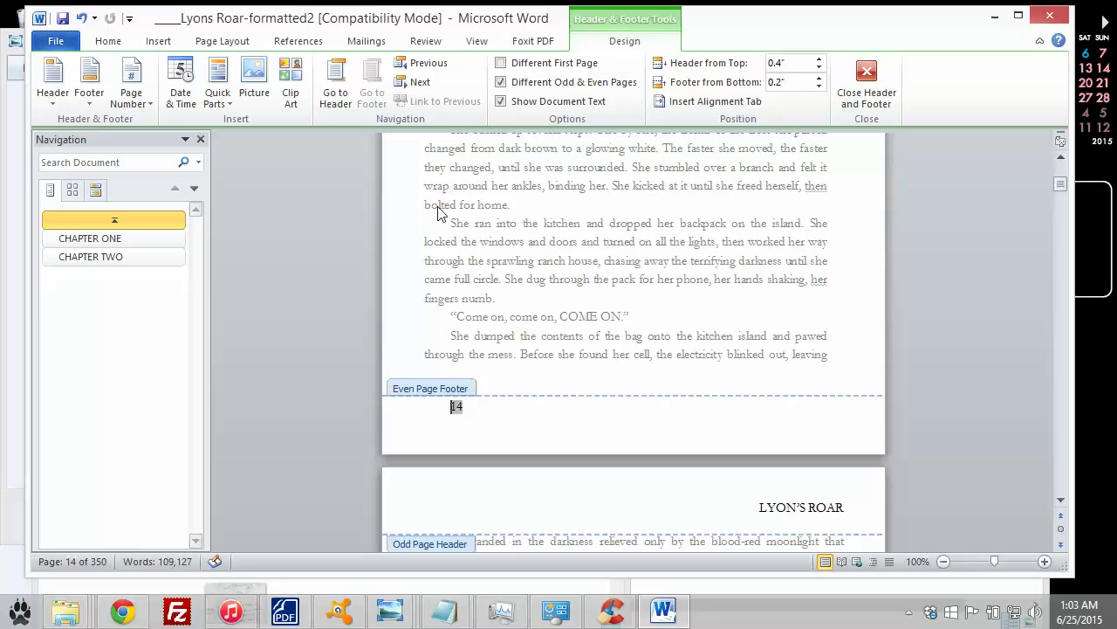
pyautogui.click(108, 41)
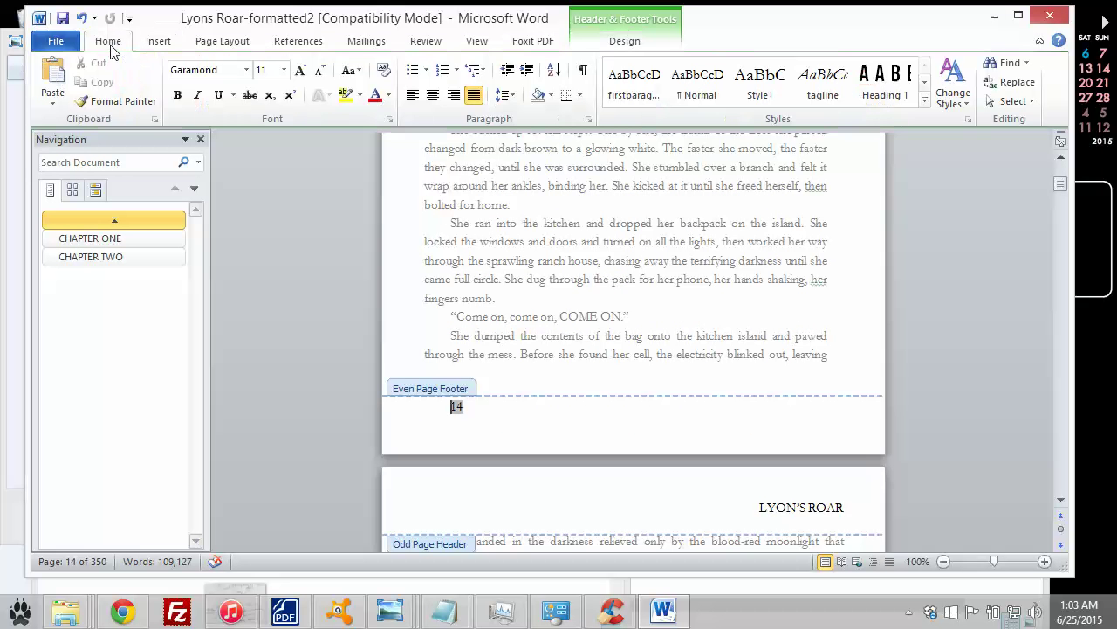
pyautogui.click(513, 96)
pyautogui.click(563, 243)
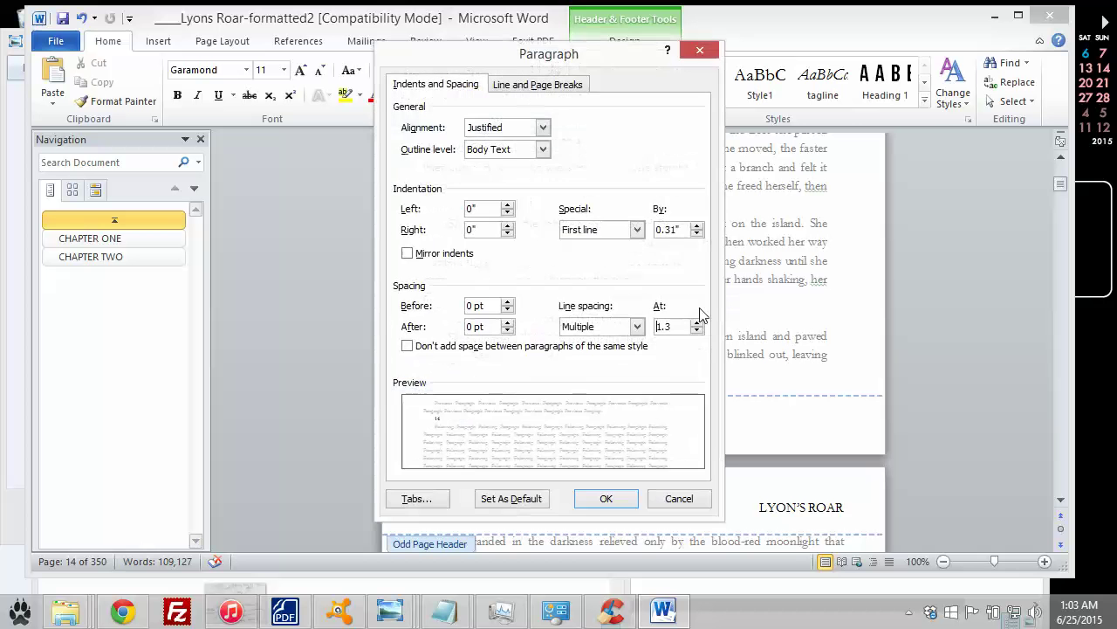
pyautogui.click(697, 233)
pyautogui.click(697, 233)
pyautogui.click(697, 233)
pyautogui.click(605, 498)
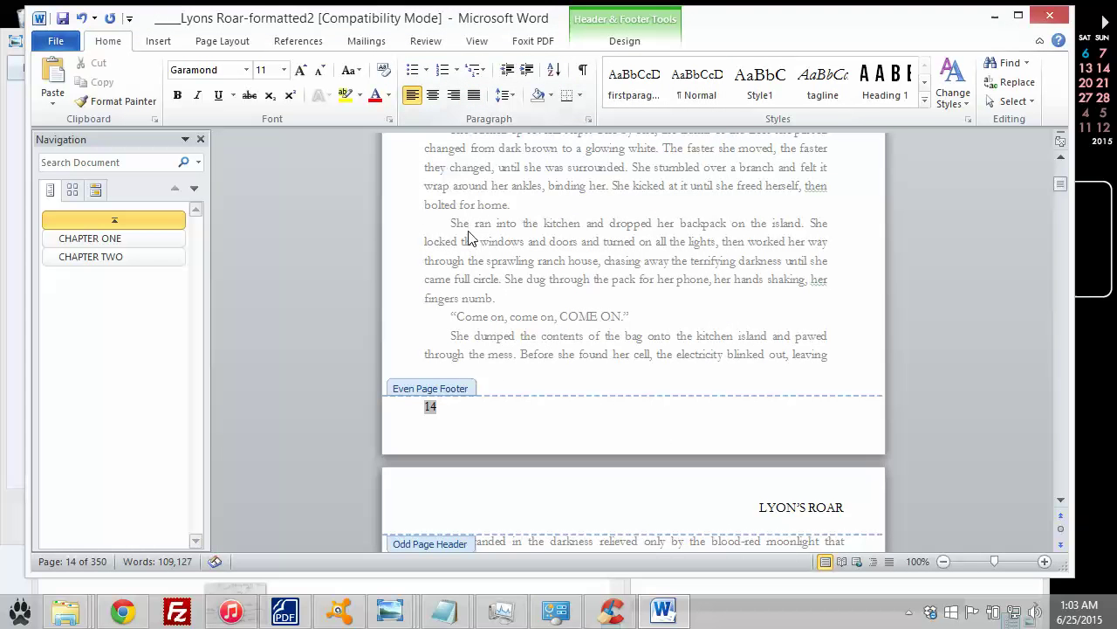
pyautogui.doubleClick(520, 313)
pyautogui.scroll(-14, 538, 316)
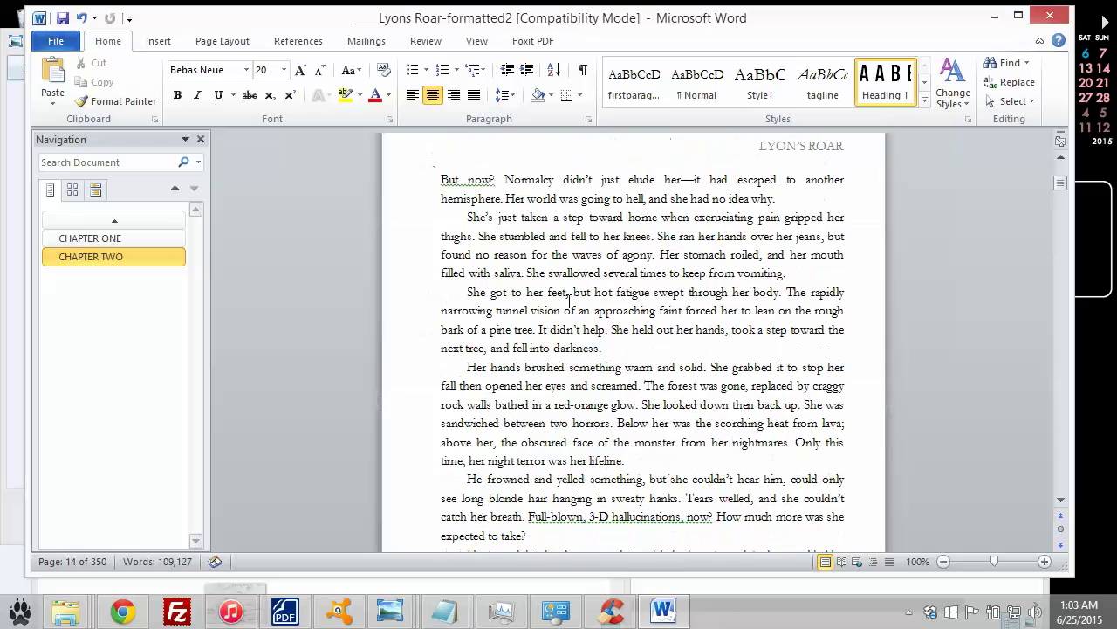
# - Centre the author name in the even-page header on page 14
pyautogui.scroll(-5, 765, 242)
pyautogui.scroll(-7, 722, 496)
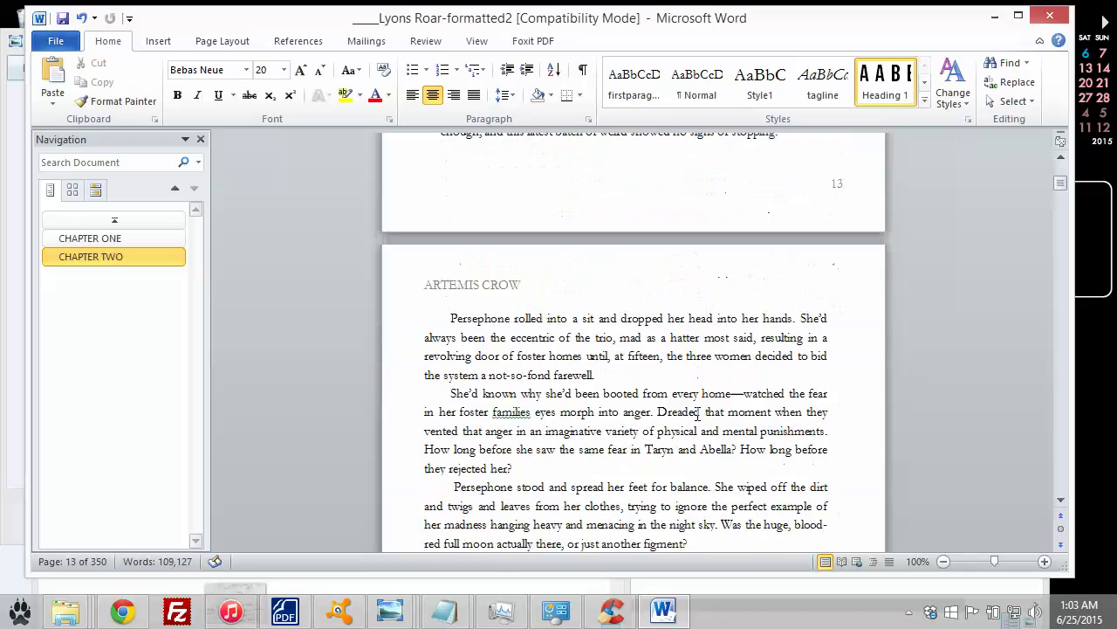
pyautogui.scroll(-10, 485, 220)
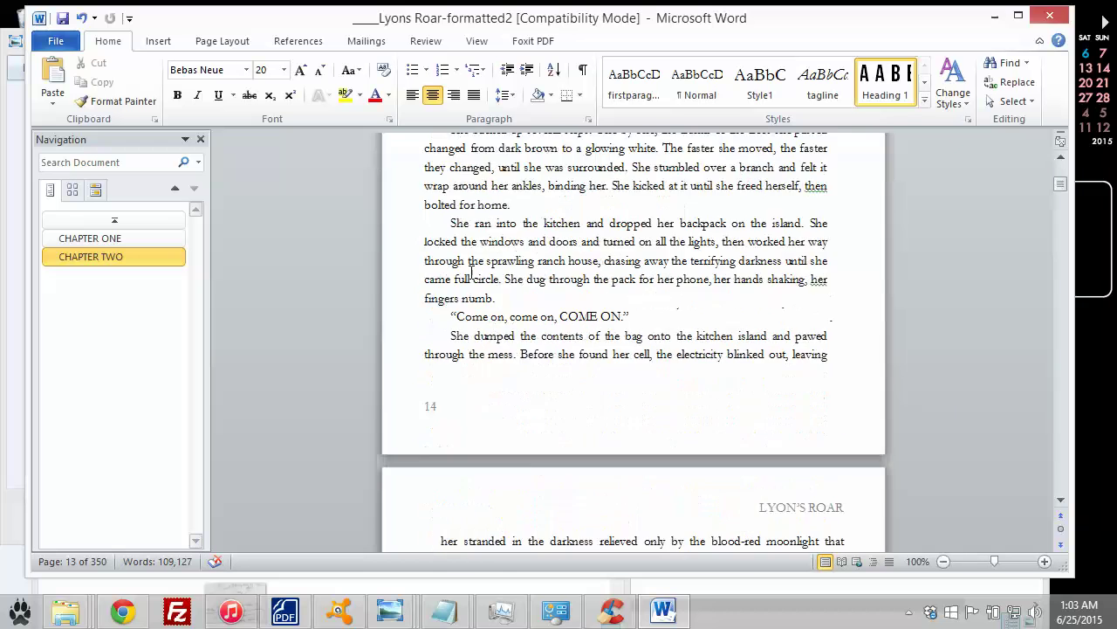
pyautogui.scroll(9, 441, 334)
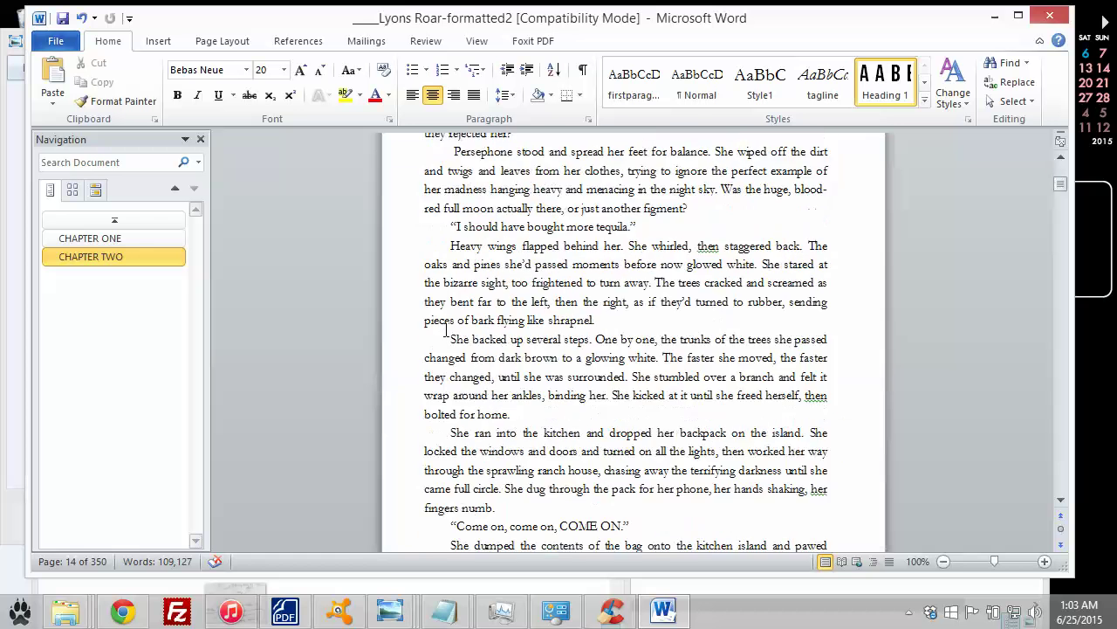
pyautogui.doubleClick(495, 202)
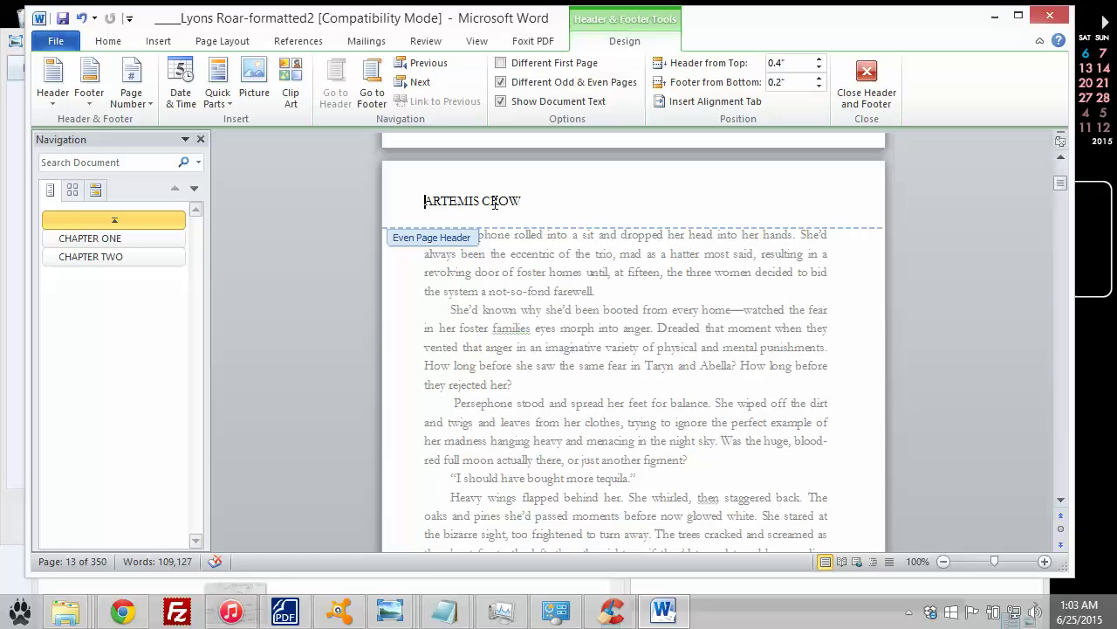
pyautogui.click(106, 41)
pyautogui.click(434, 96)
# - Centre the page number in the even-page footer on page 14 and the title in the odd-page header on page 15
pyautogui.scroll(-10, 454, 329)
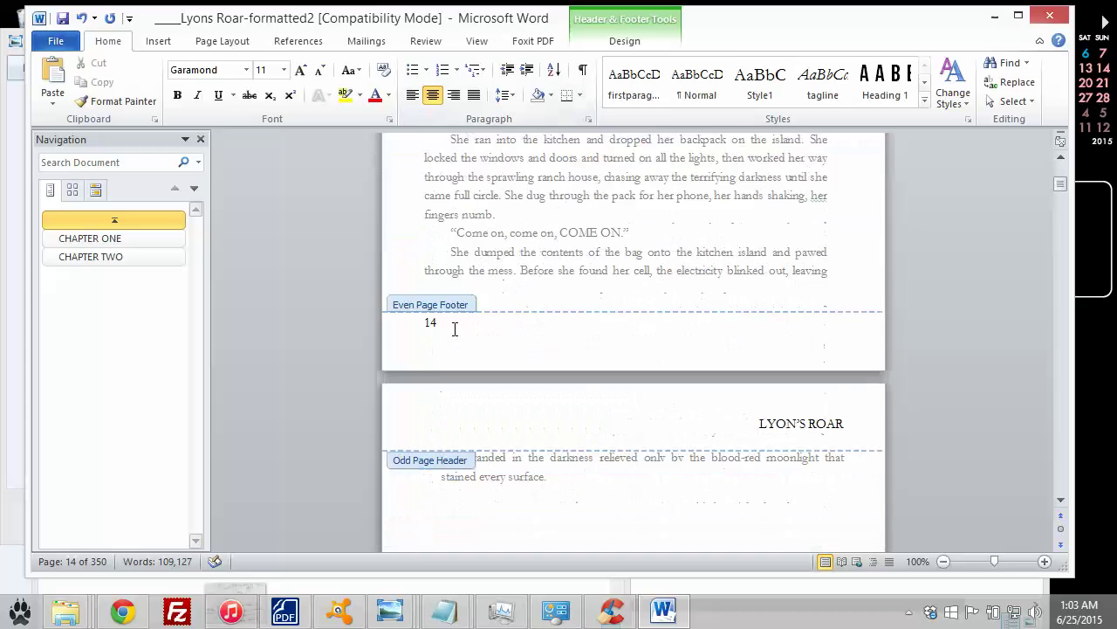
pyautogui.click(444, 323)
pyautogui.click(433, 94)
pyautogui.scroll(-3, 740, 309)
pyautogui.click(741, 309)
pyautogui.click(433, 96)
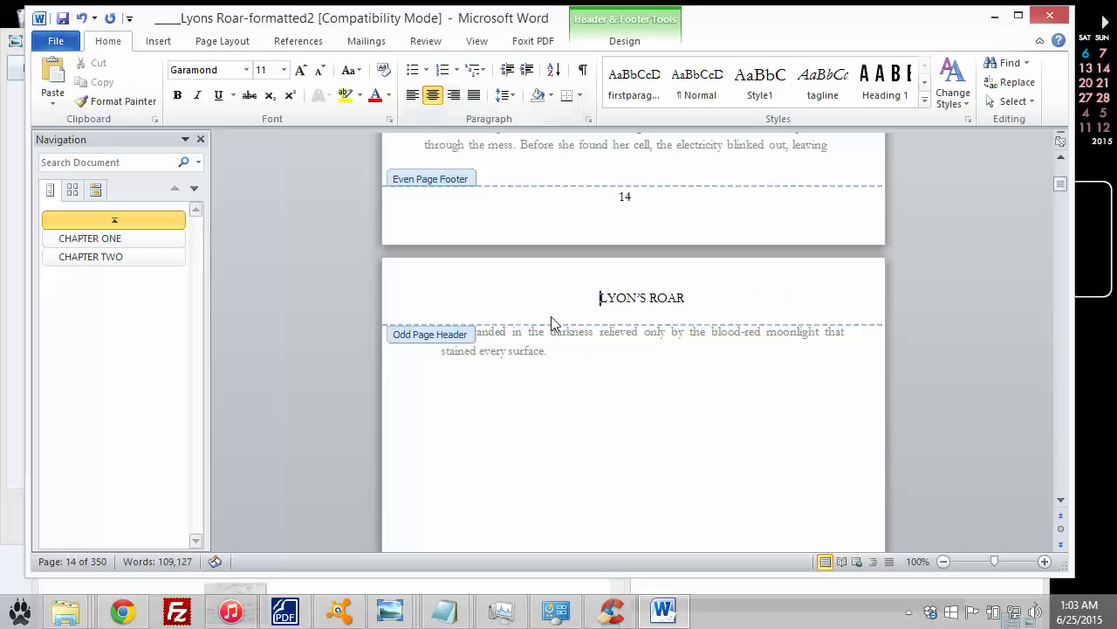
# - Centre the page number in the odd-page footer on page 15 and return to the Chapter Two heading
pyautogui.scroll(-5, 582, 349)
pyautogui.click(813, 504)
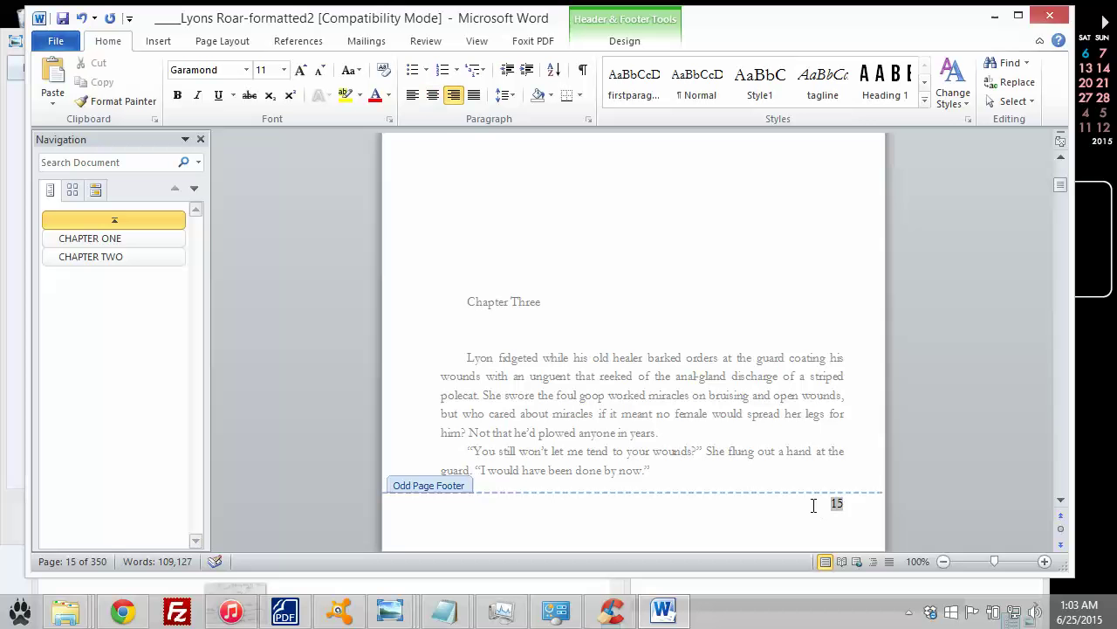
pyautogui.click(434, 96)
pyautogui.click(91, 257)
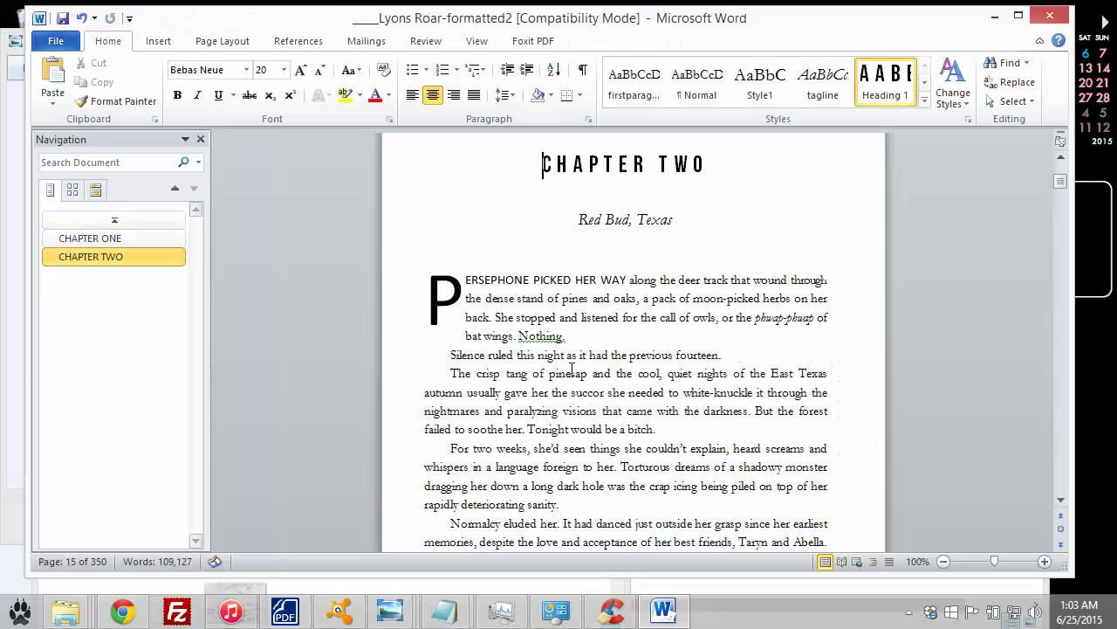
# - Review the centred headers and page numbers on pages 12 to 15
pyautogui.scroll(-5, 574, 404)
pyautogui.scroll(-5, 572, 402)
pyautogui.scroll(2, 574, 362)
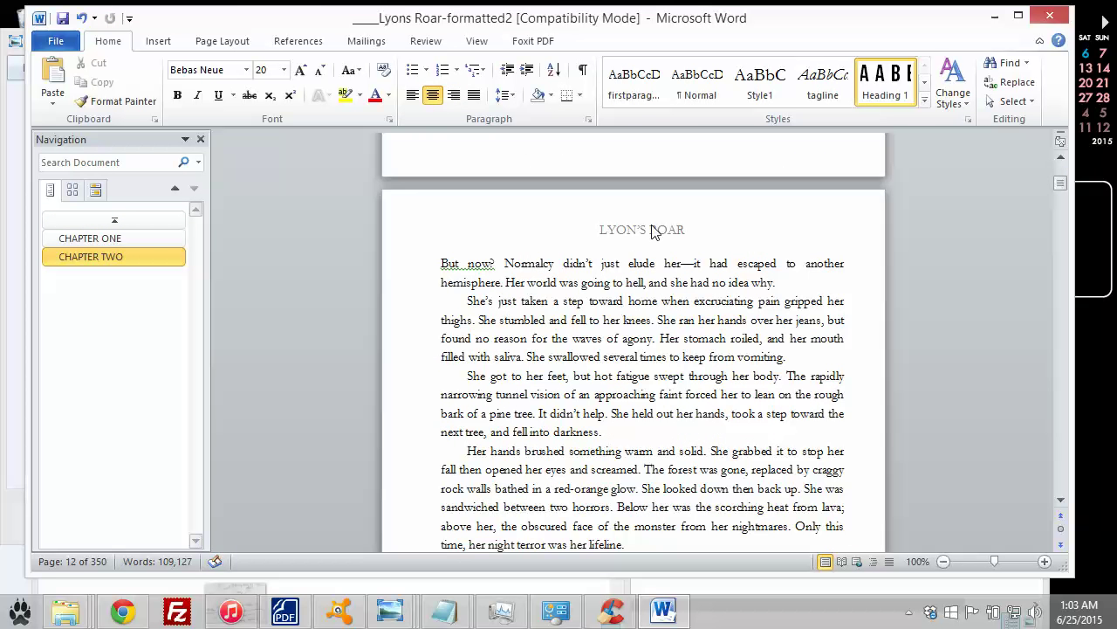
pyautogui.scroll(-12, 644, 262)
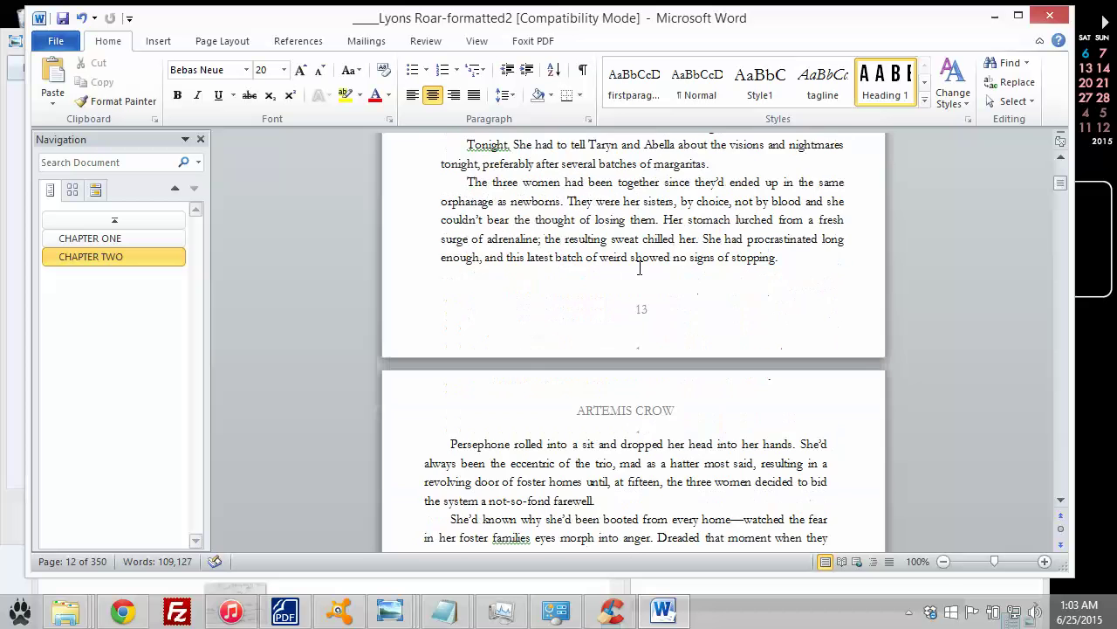
pyautogui.scroll(-3, 648, 322)
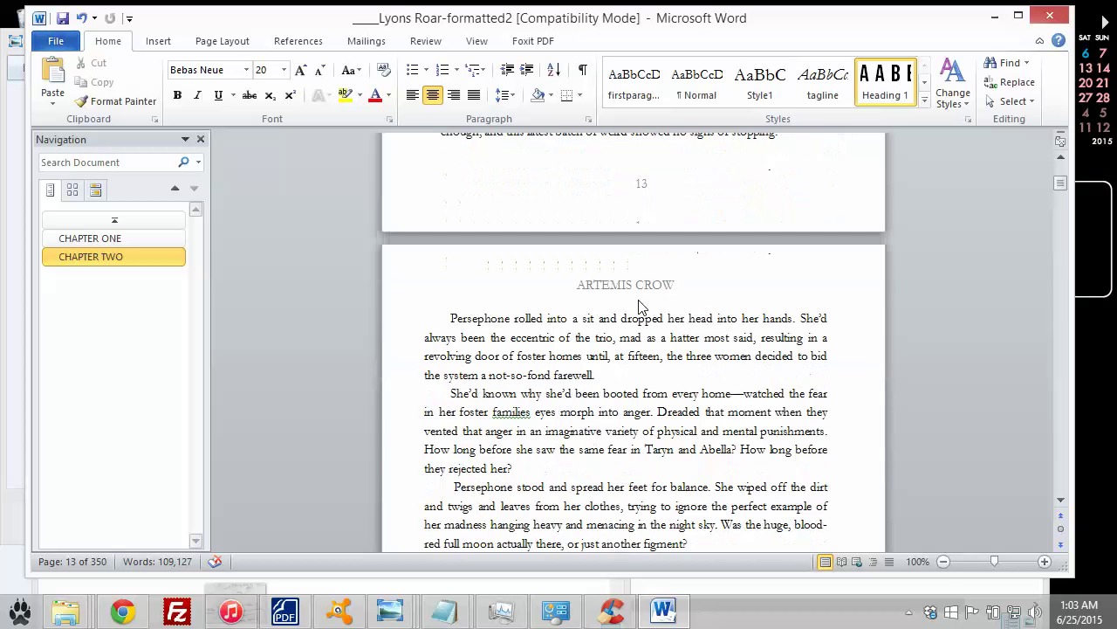
pyautogui.scroll(-12, 634, 297)
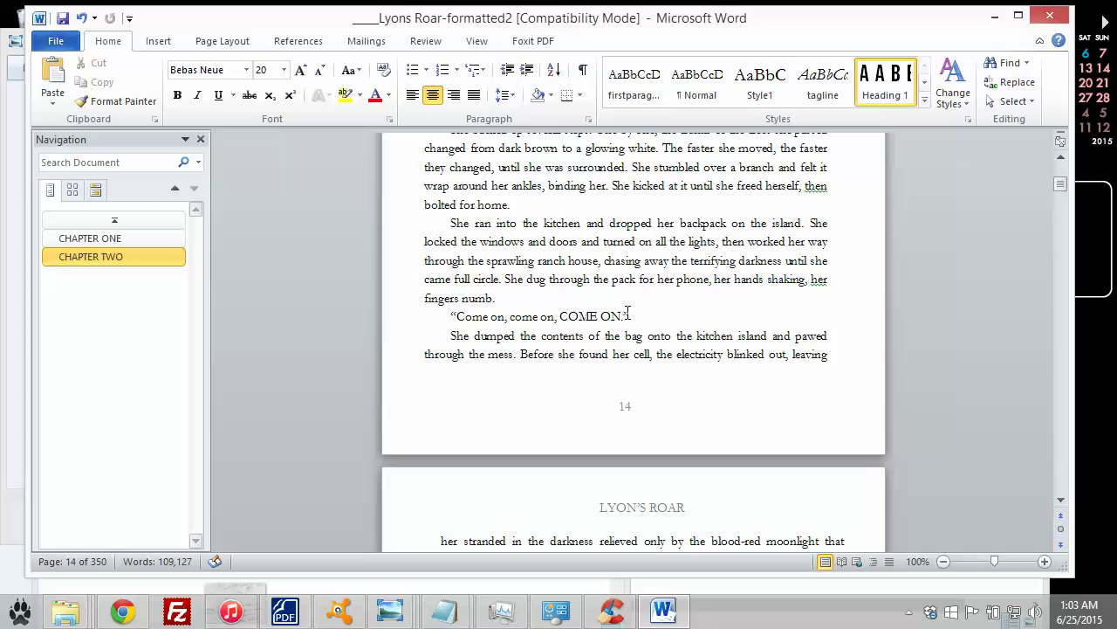
pyautogui.scroll(13, 625, 419)
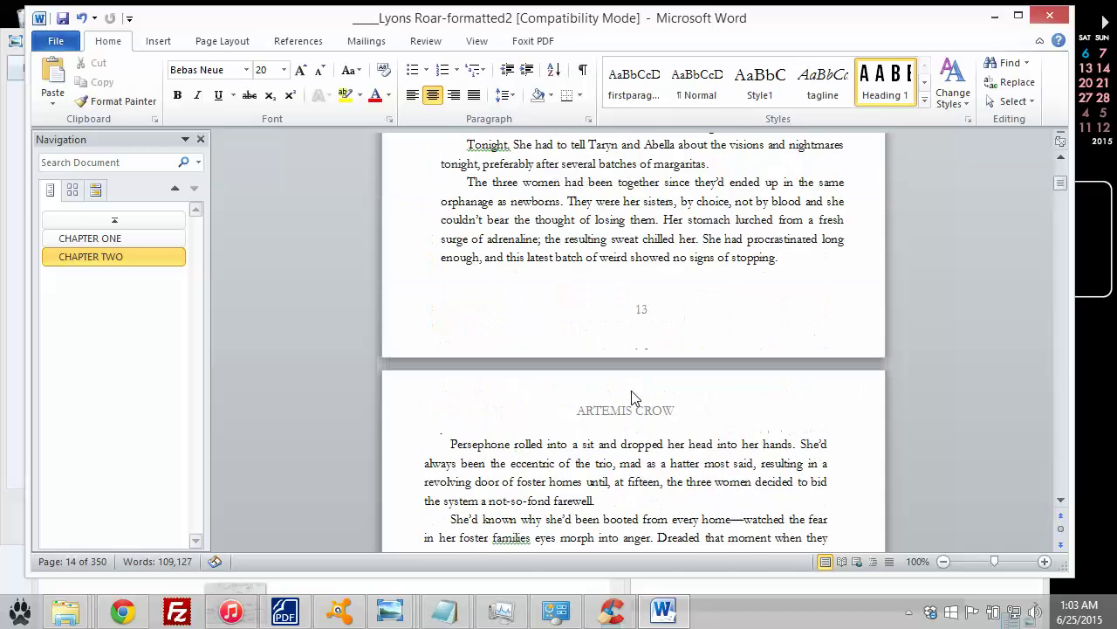
# - Left-align the author name in the even-page header and the page number in the even-page footer on page 14
pyautogui.doubleClick(627, 410)
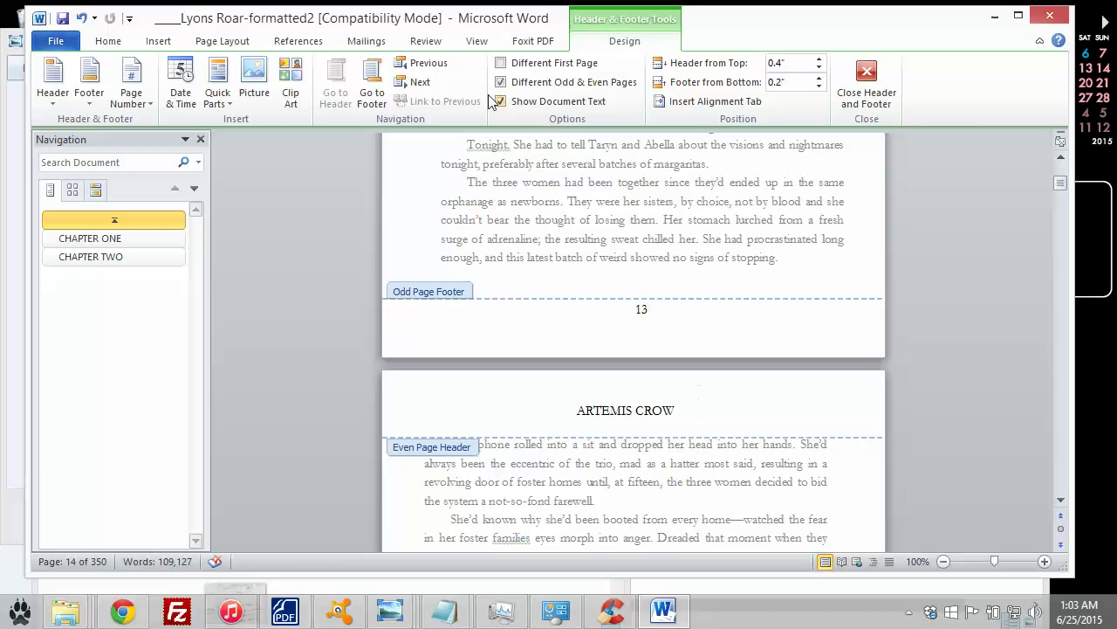
pyautogui.click(110, 44)
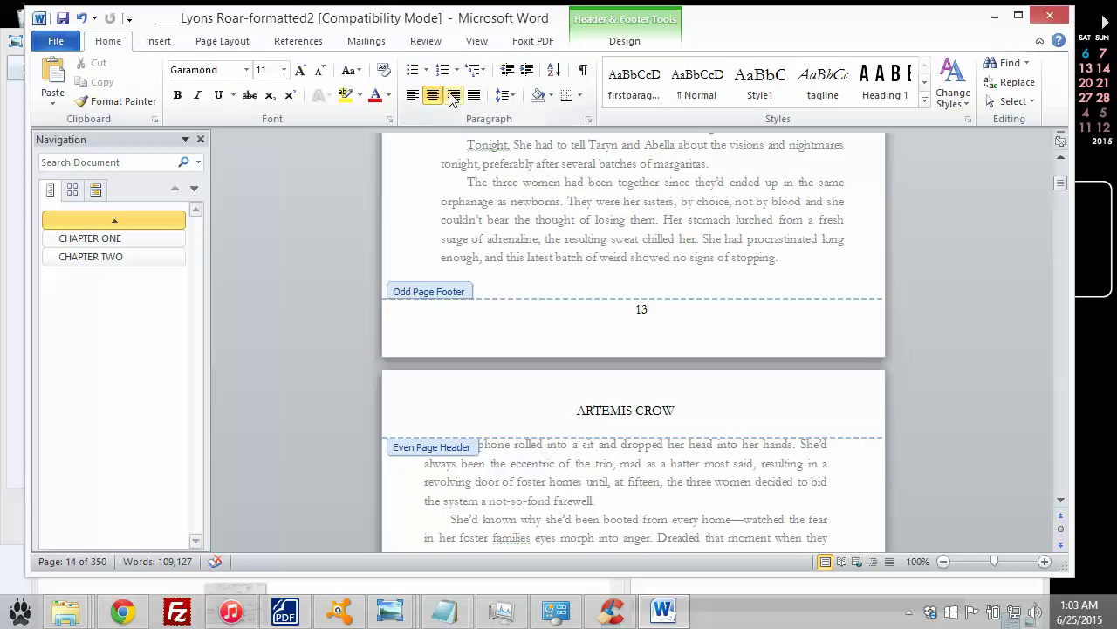
pyautogui.click(413, 94)
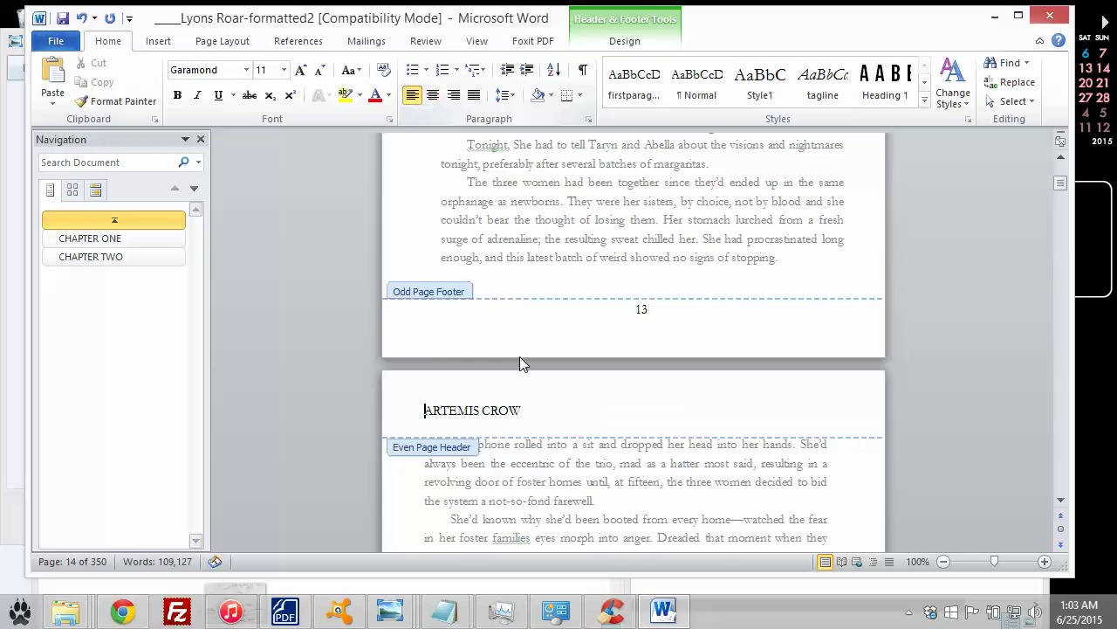
pyautogui.scroll(-10, 520, 356)
pyautogui.scroll(-3, 478, 406)
pyautogui.click(491, 412)
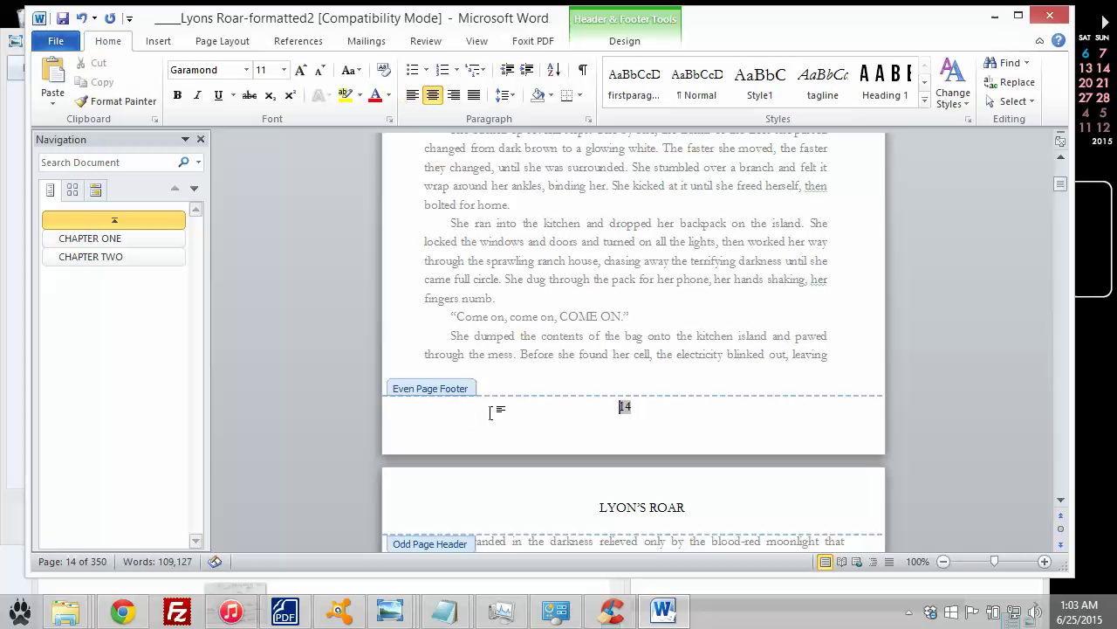
# - Right-align the page number in the odd-page footer and the title in the odd-page header on page 13, and return to the body text
pyautogui.scroll(15, 654, 302)
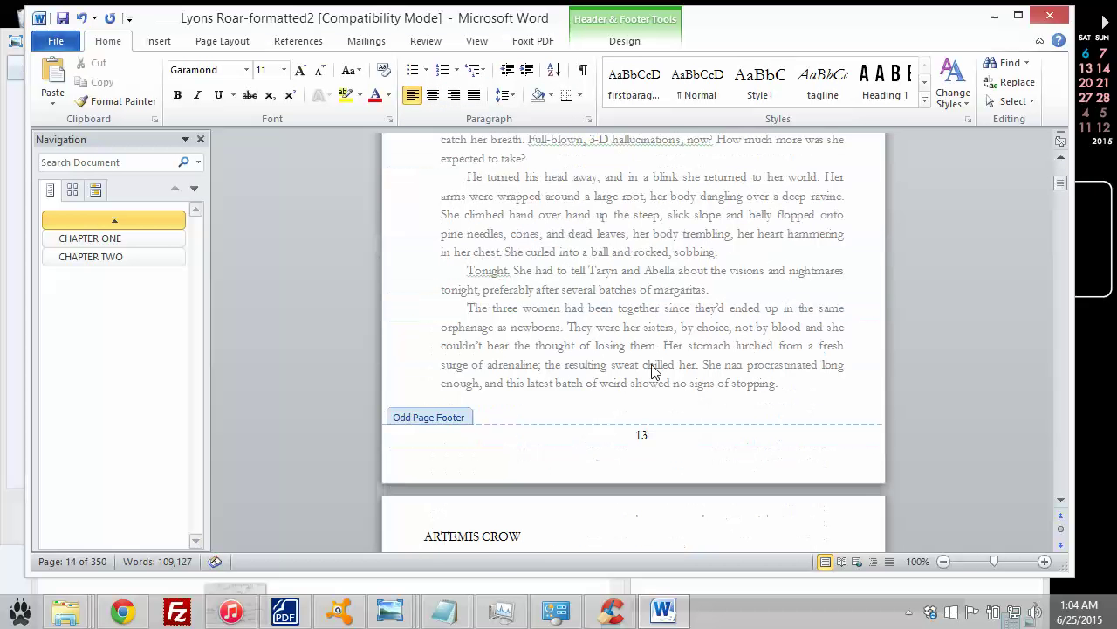
pyautogui.click(673, 438)
pyautogui.click(453, 94)
pyautogui.scroll(10, 638, 288)
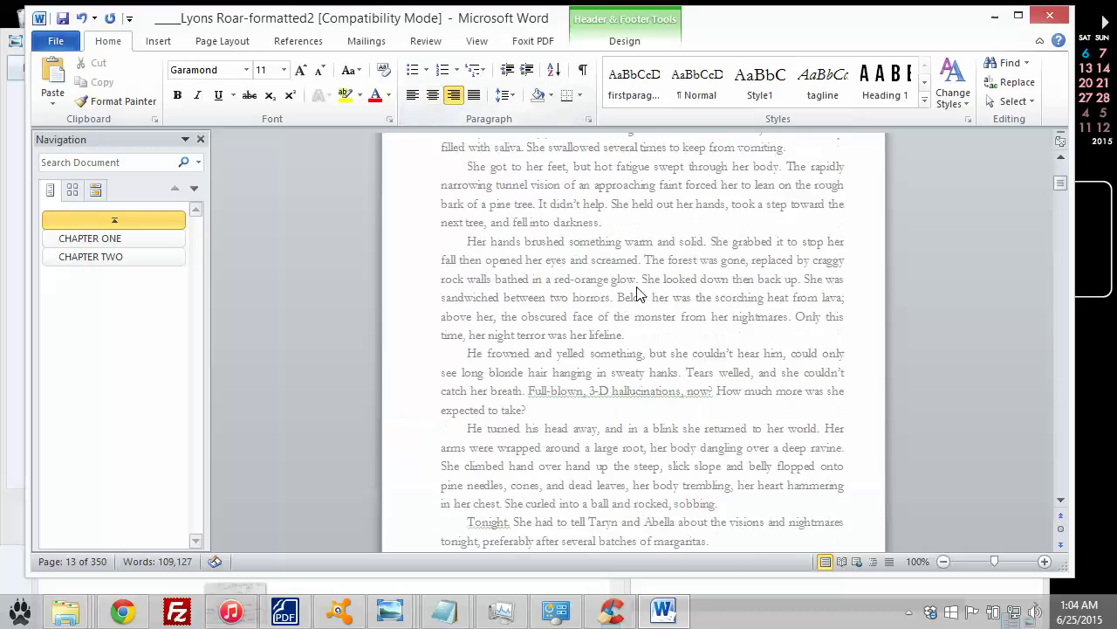
pyautogui.click(681, 271)
pyautogui.click(453, 95)
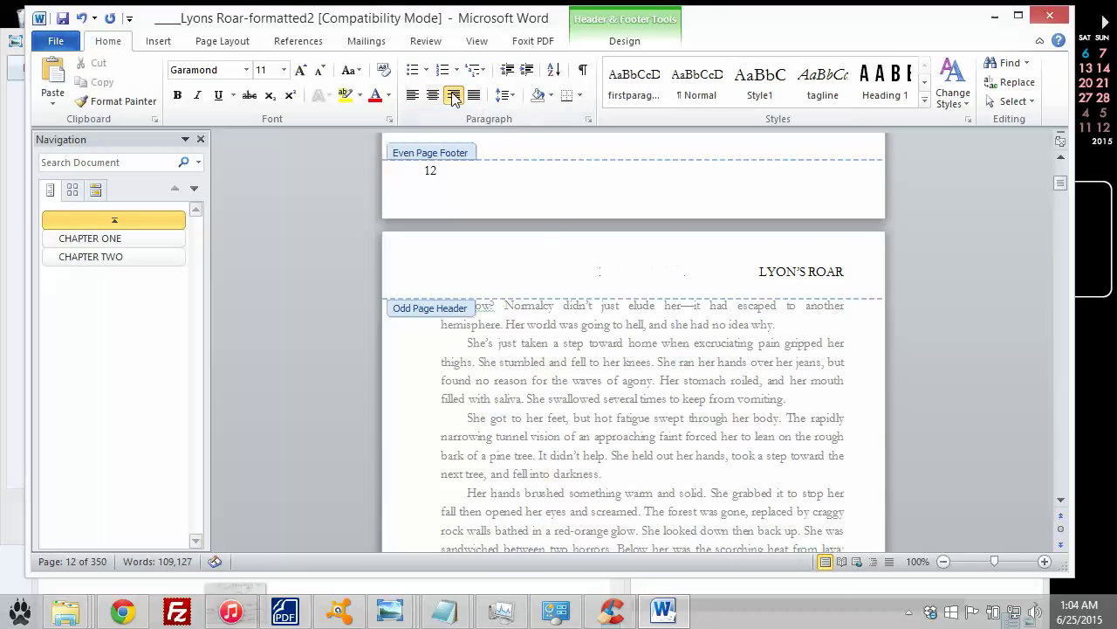
pyautogui.doubleClick(676, 348)
# - Check the outer alignment of the headers and page numbers from page 12 through the start of Chapter Three
pyautogui.scroll(-15, 643, 312)
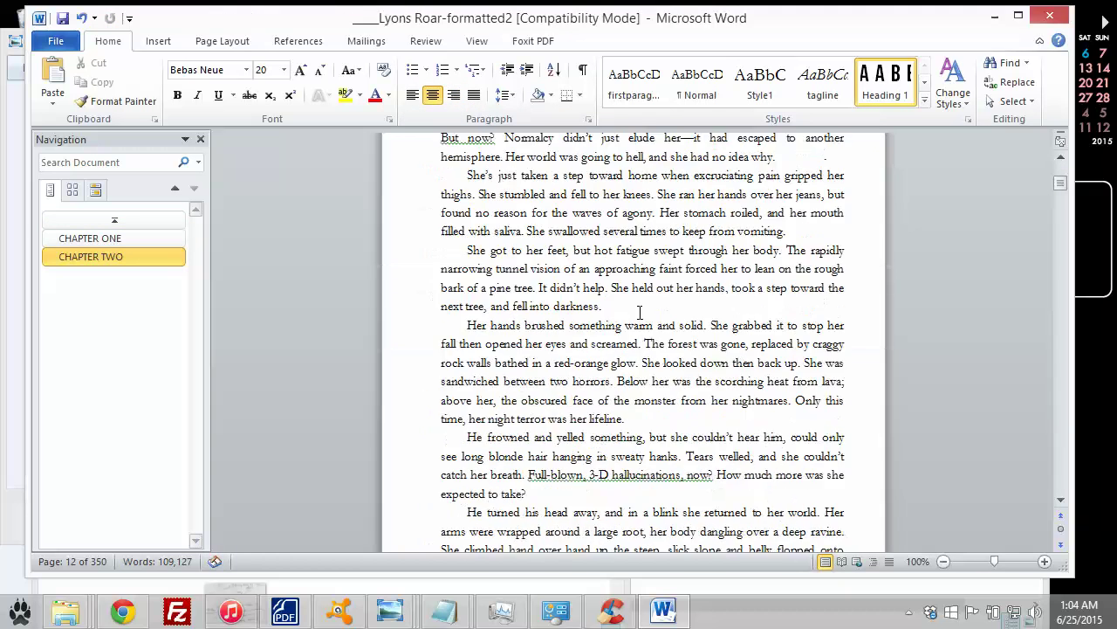
pyautogui.scroll(4, 641, 307)
pyautogui.scroll(4, 574, 295)
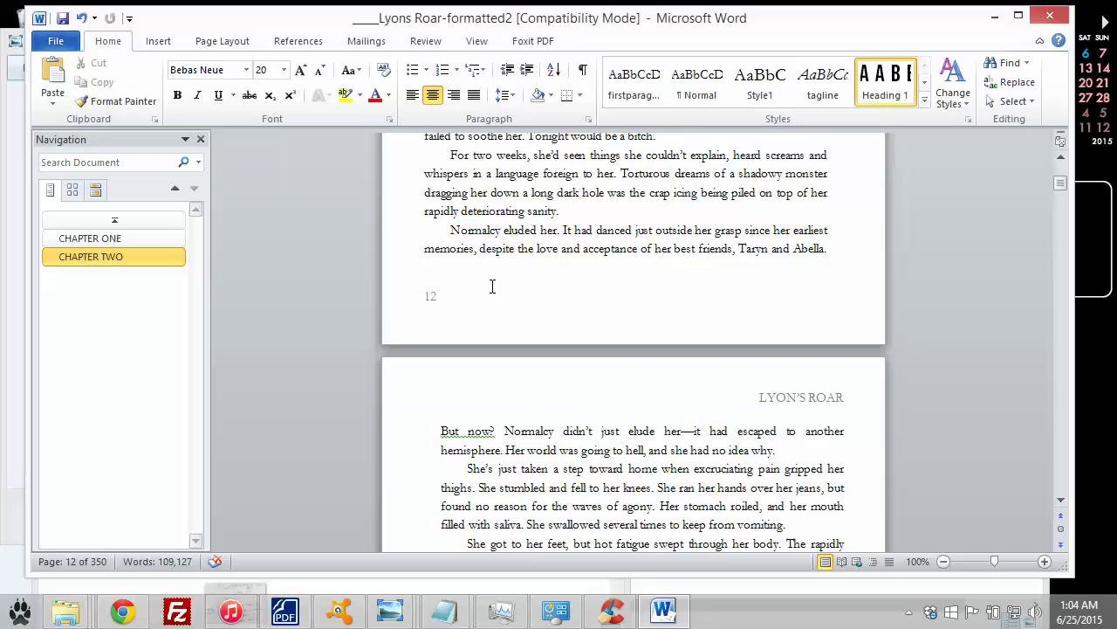
pyautogui.scroll(3, 492, 286)
pyautogui.scroll(-20, 506, 399)
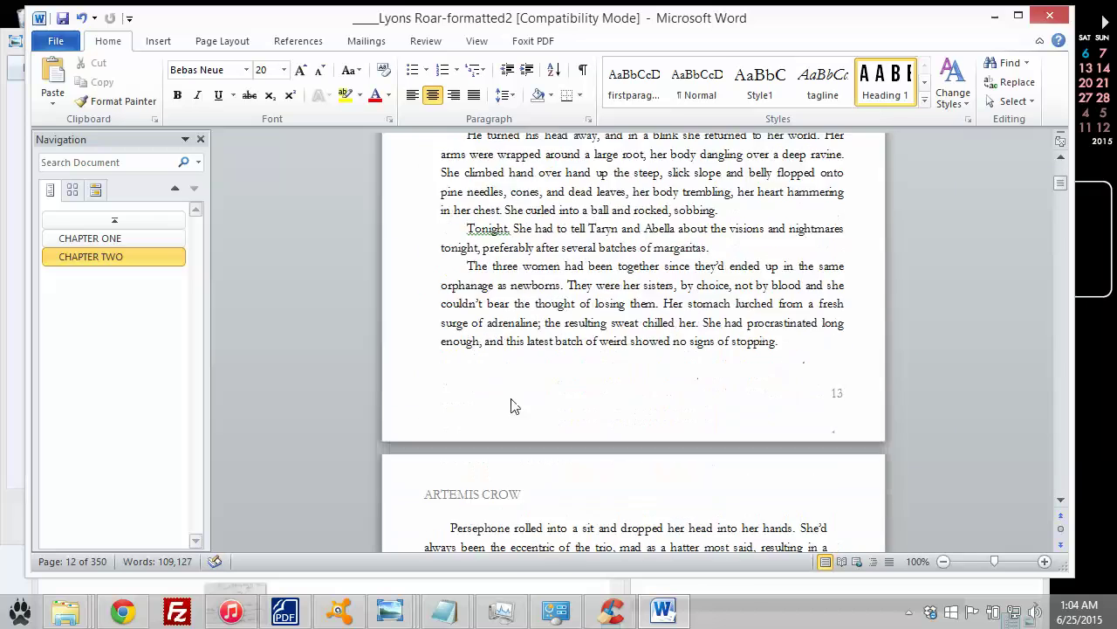
pyautogui.scroll(-8, 524, 393)
pyautogui.scroll(-20, 661, 384)
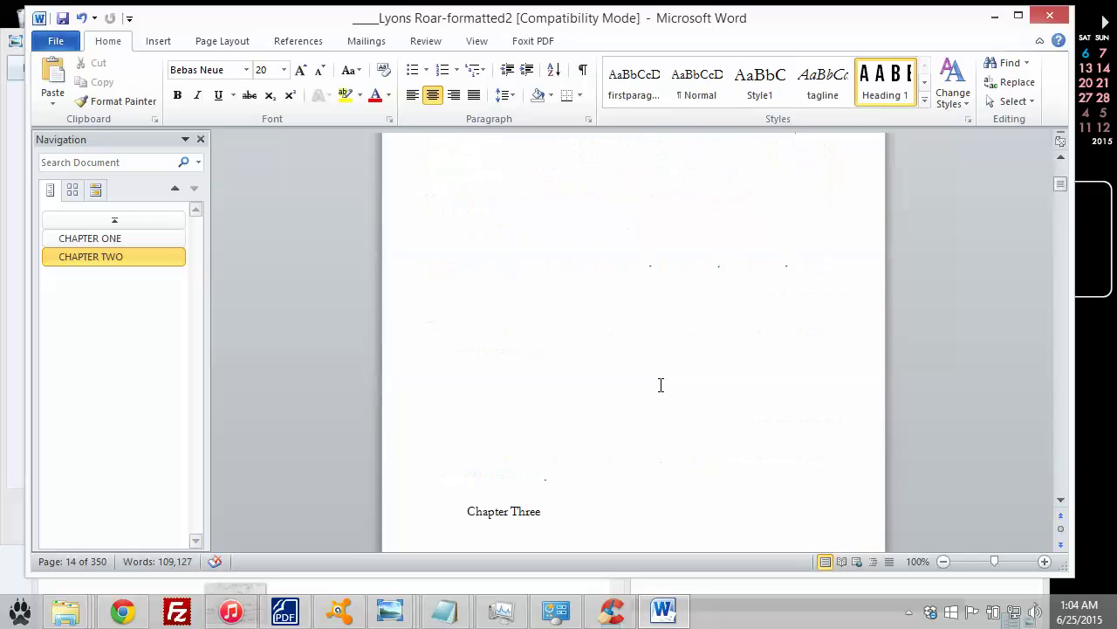
# - Inspect the headers and footers around page 308, open the even-page footer there, and return to the body text
pyautogui.moveTo(1059, 185); pyautogui.dragTo(1081, 452)
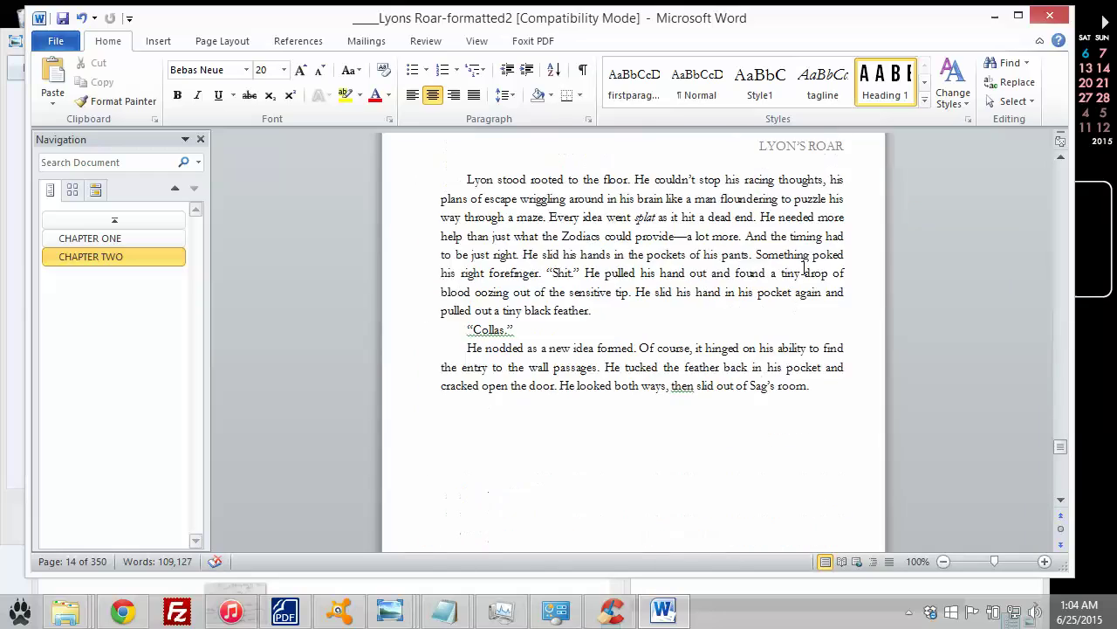
pyautogui.scroll(1, 788, 209)
pyautogui.scroll(-20, 779, 243)
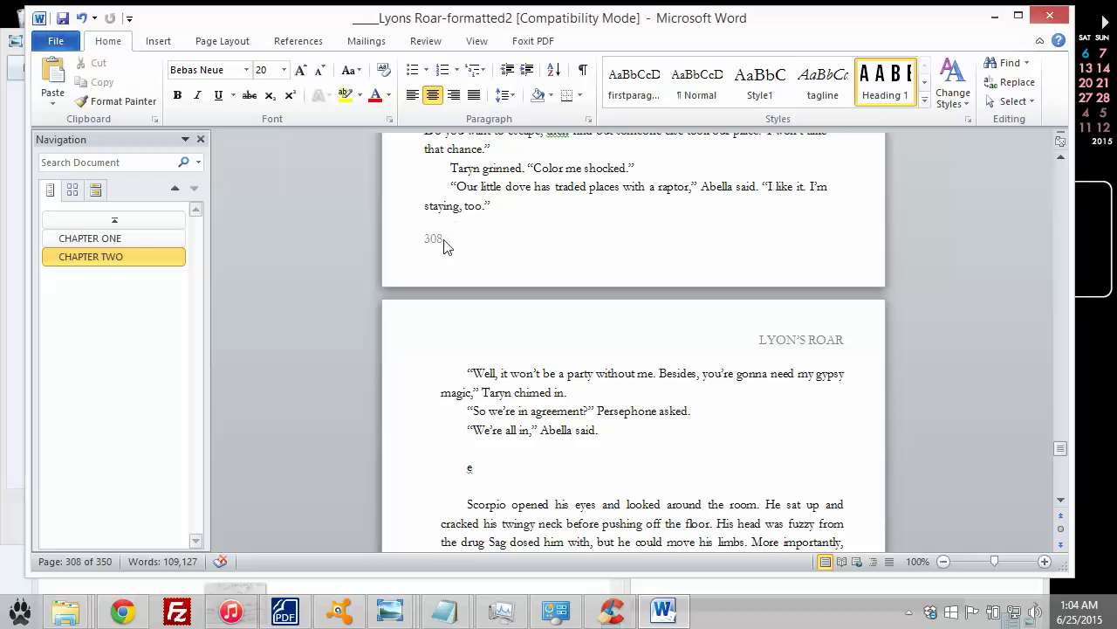
pyautogui.scroll(3, 513, 367)
pyautogui.doubleClick(508, 384)
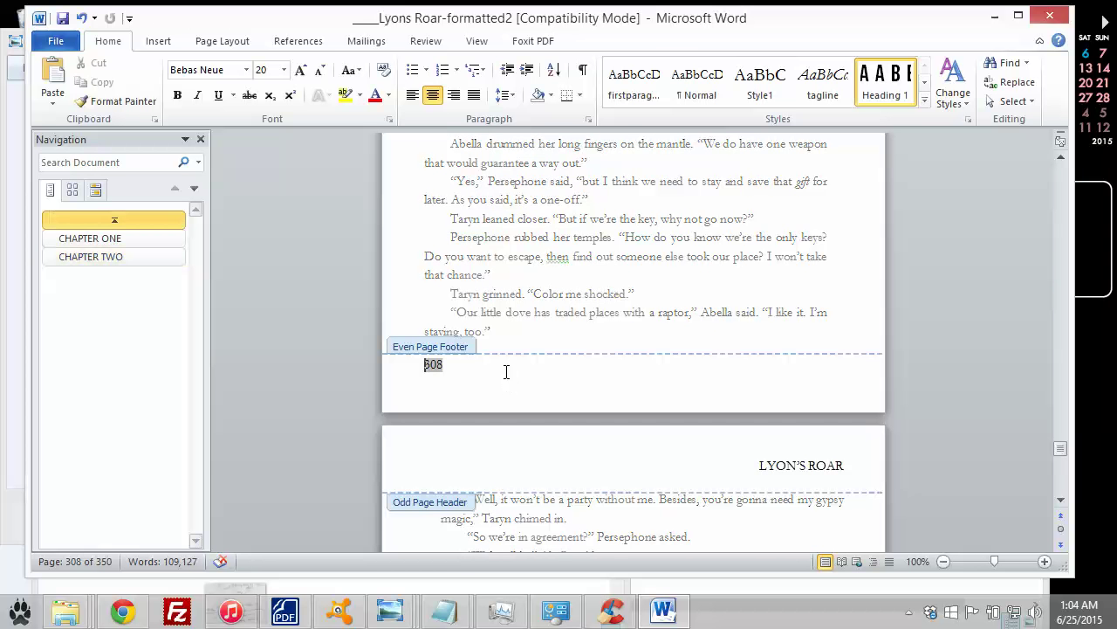
pyautogui.scroll(6, 625, 270)
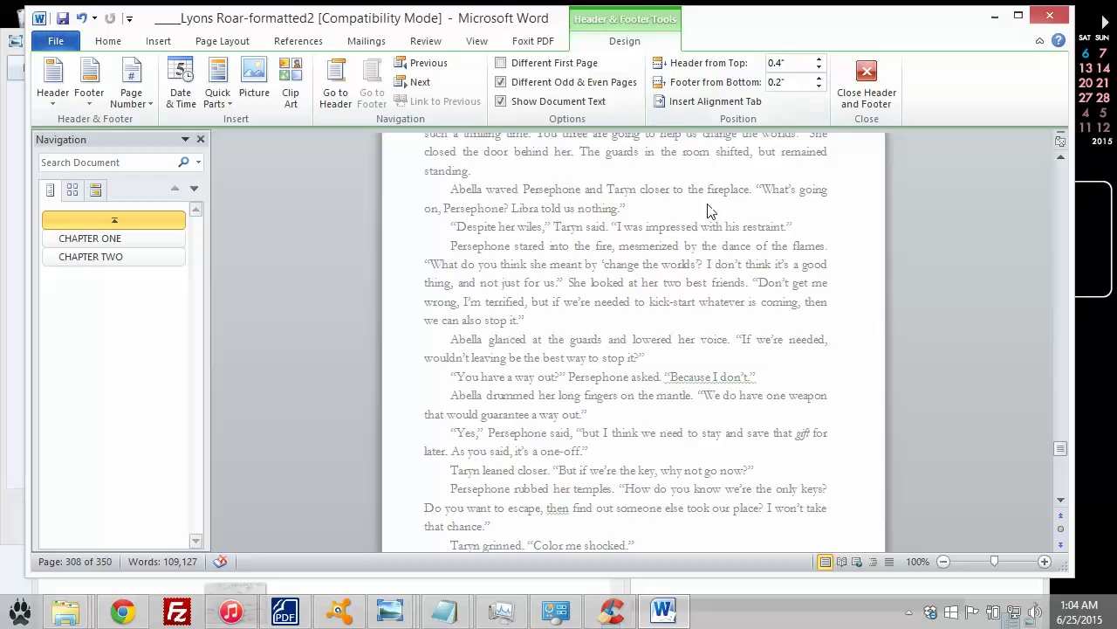
pyautogui.scroll(-7, 548, 332)
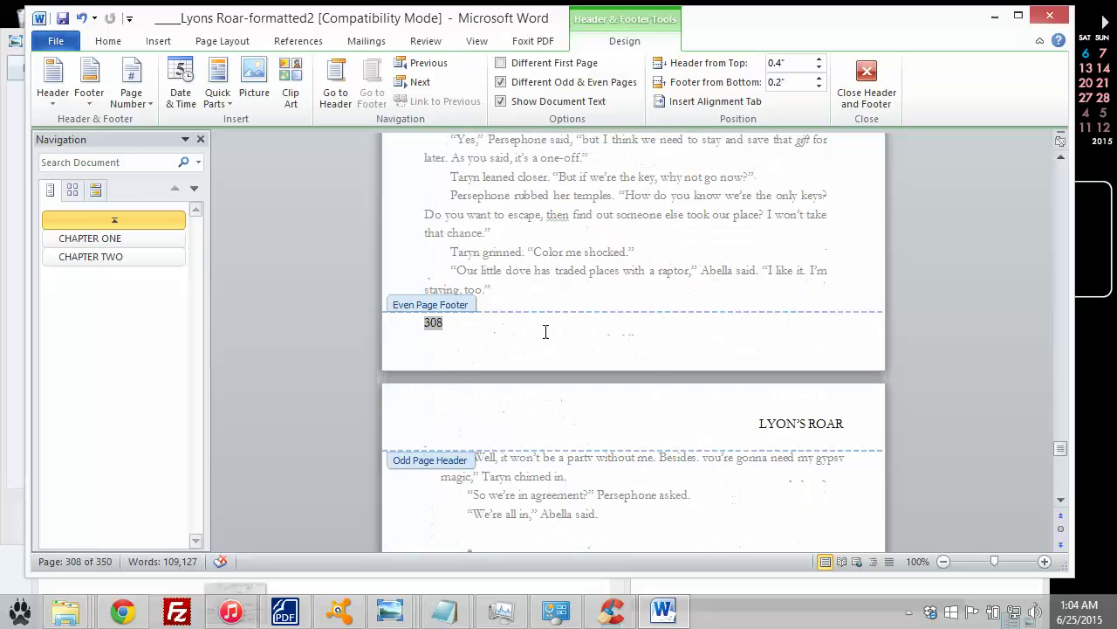
pyautogui.doubleClick(631, 240)
# - Set the book title in the odd-page header on page 15 to Open Sans, size 9
pyautogui.scroll(-20, 644, 267)
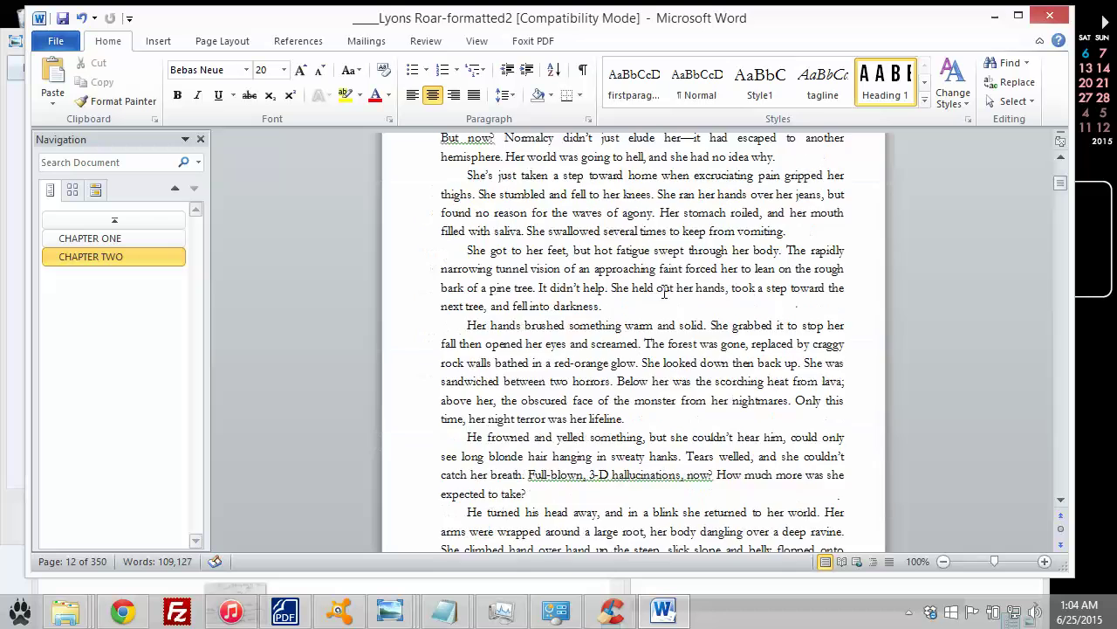
pyautogui.scroll(-20, 855, 275)
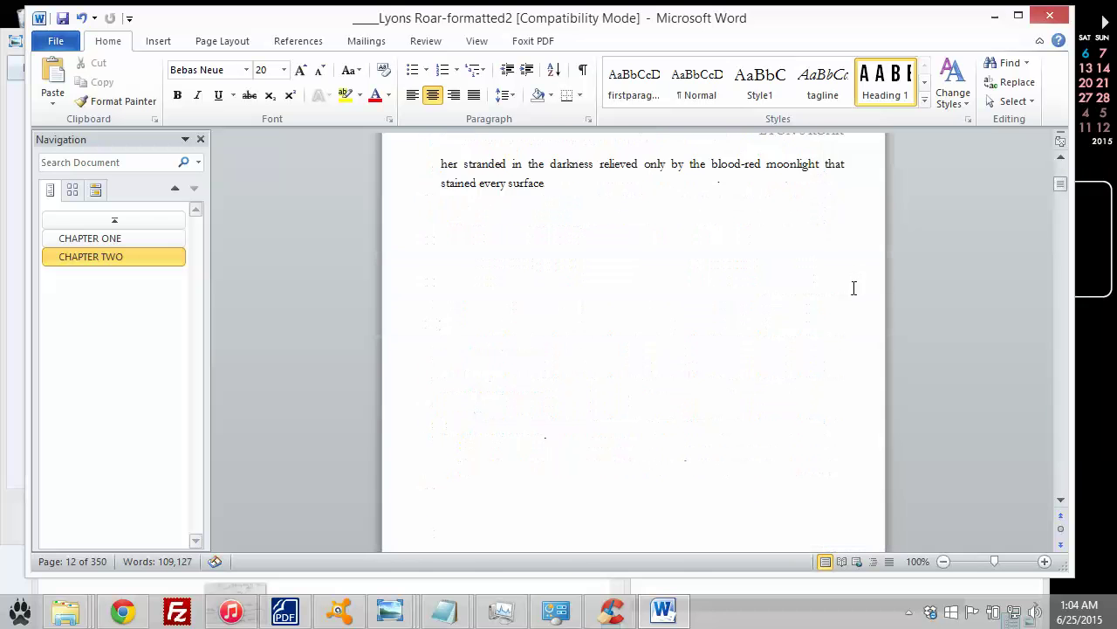
pyautogui.scroll(6, 853, 287)
pyautogui.doubleClick(805, 302)
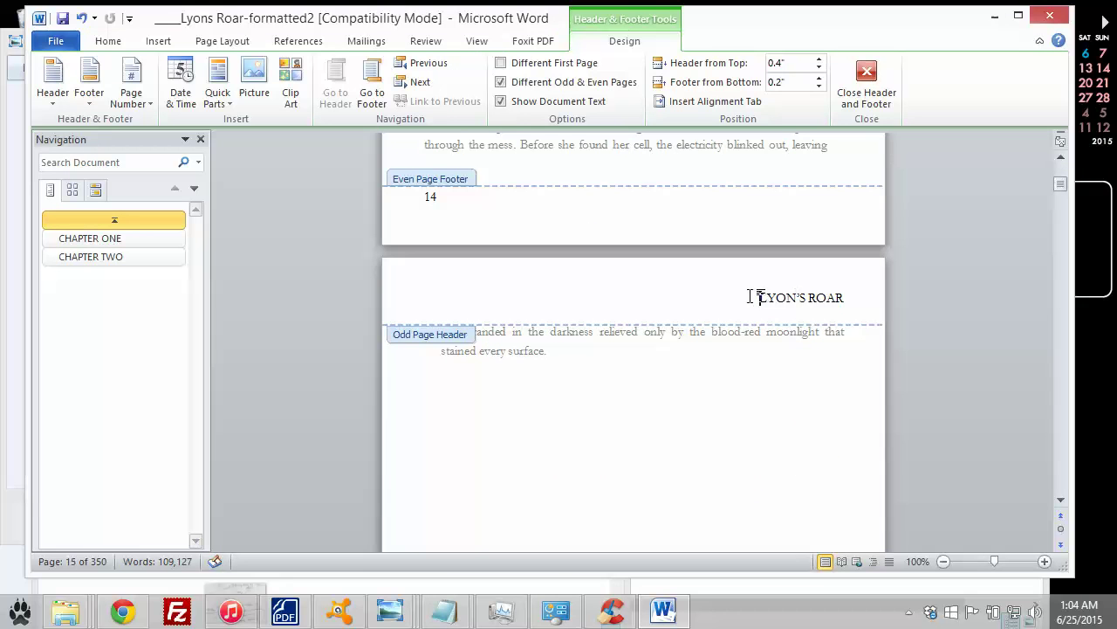
pyautogui.moveTo(762, 296); pyautogui.dragTo(856, 304)
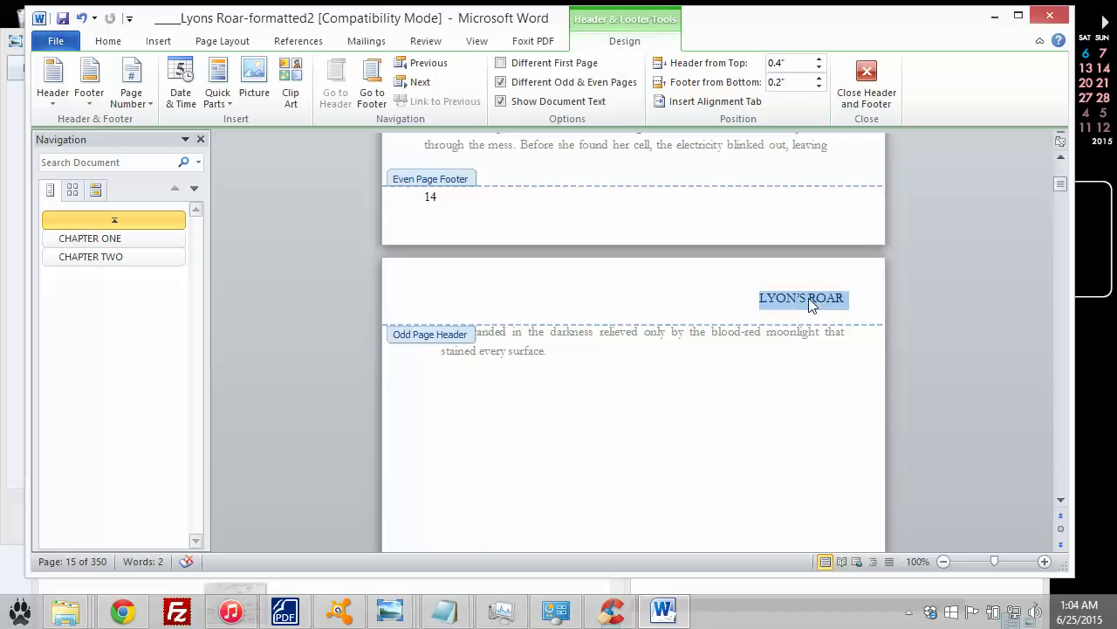
pyautogui.click(110, 41)
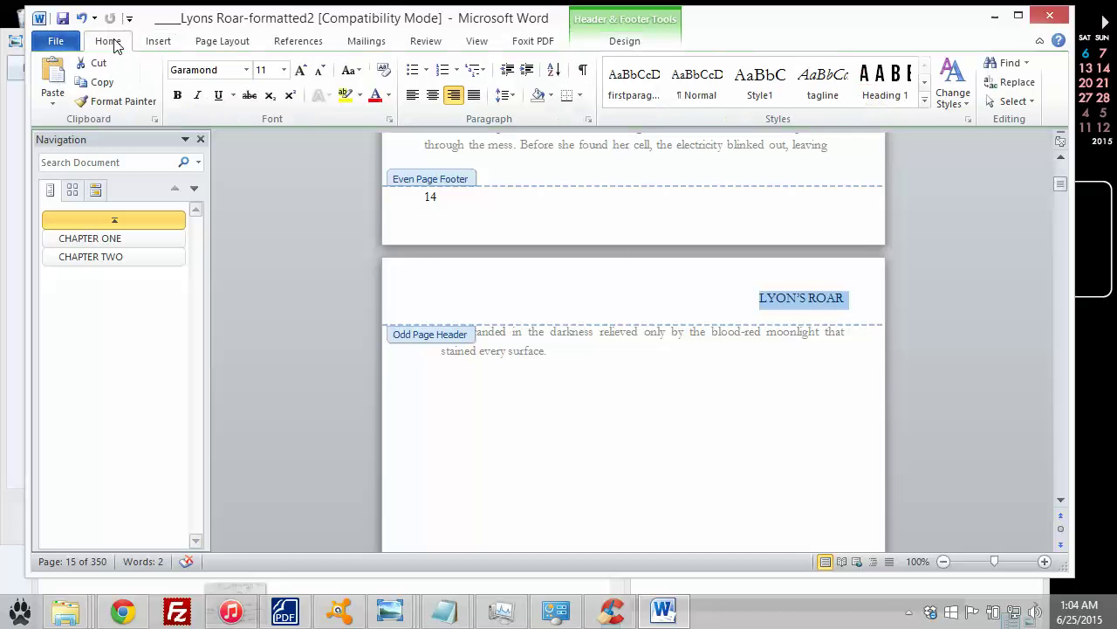
pyautogui.click(247, 70)
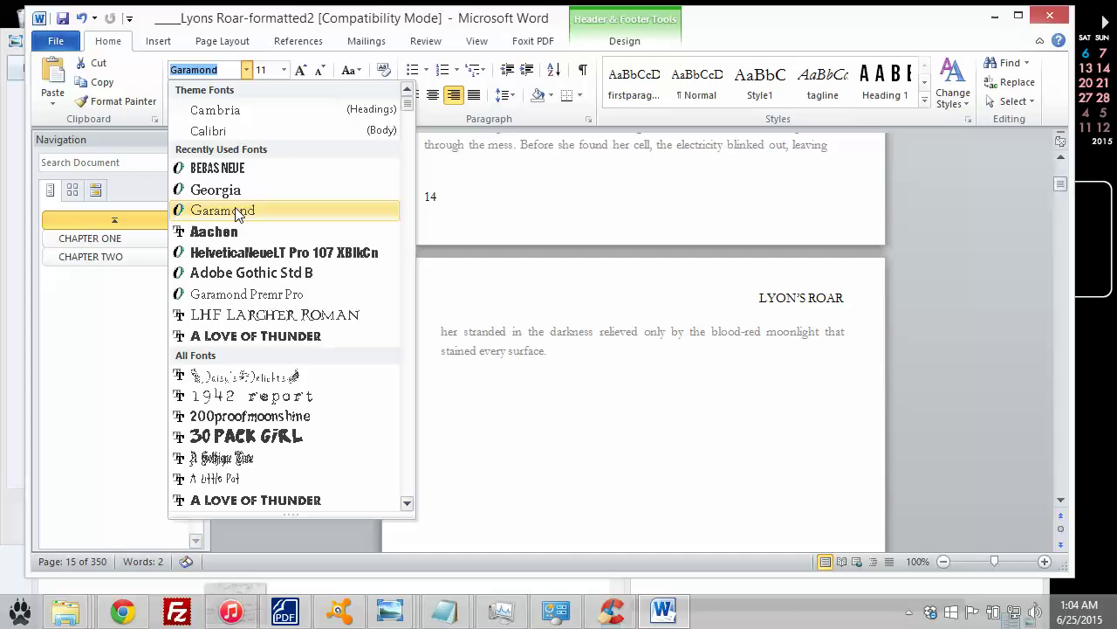
pyautogui.scroll(-4, 239, 260)
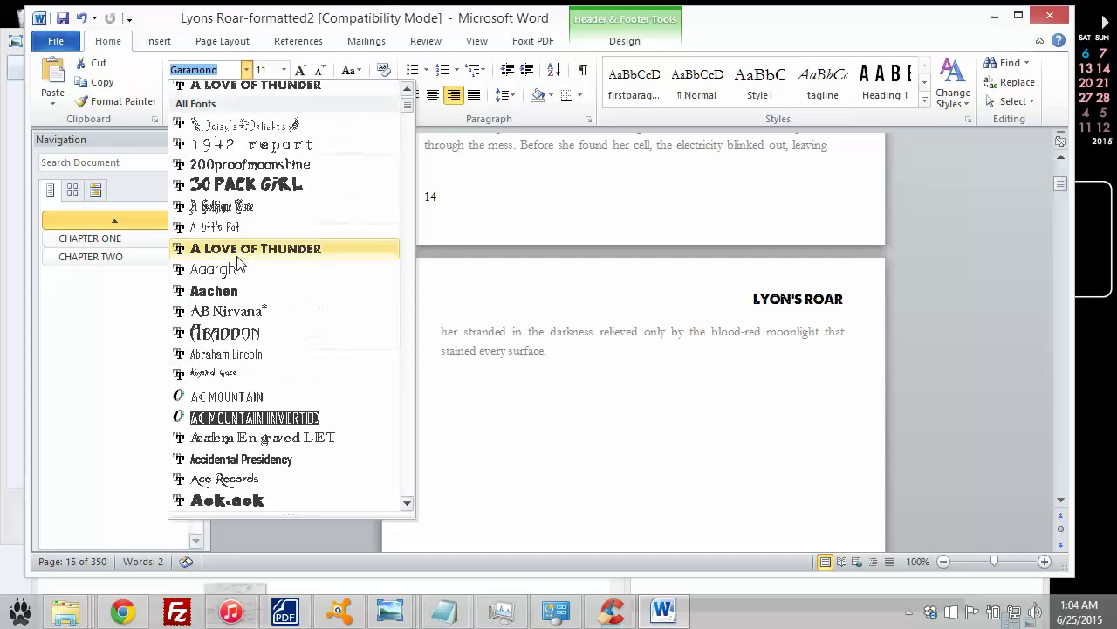
pyautogui.scroll(5, 235, 273)
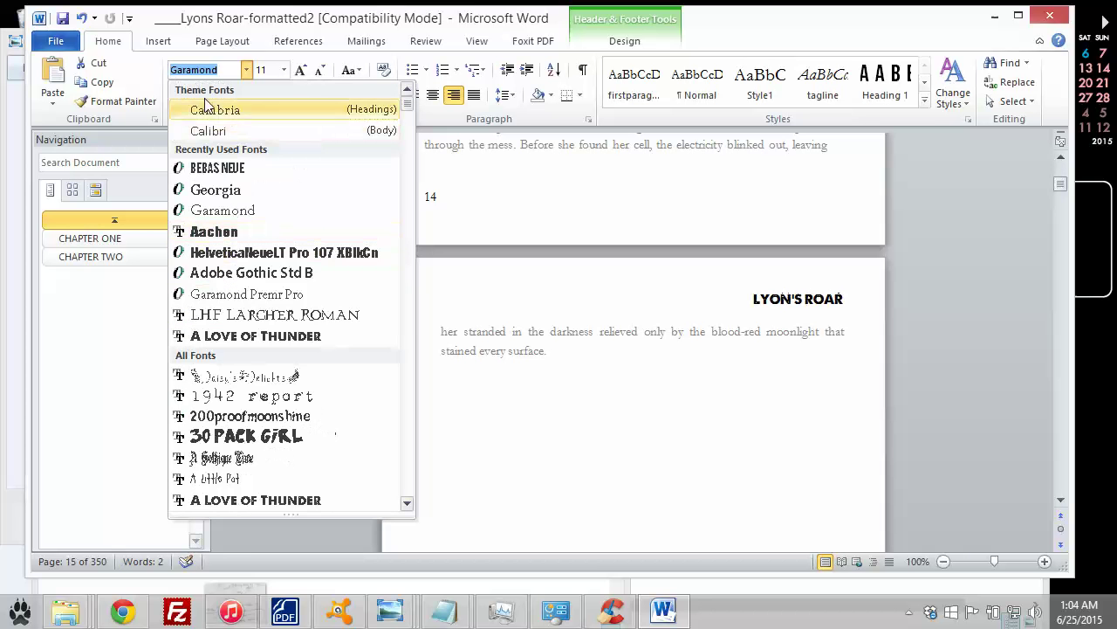
pyautogui.click(226, 70)
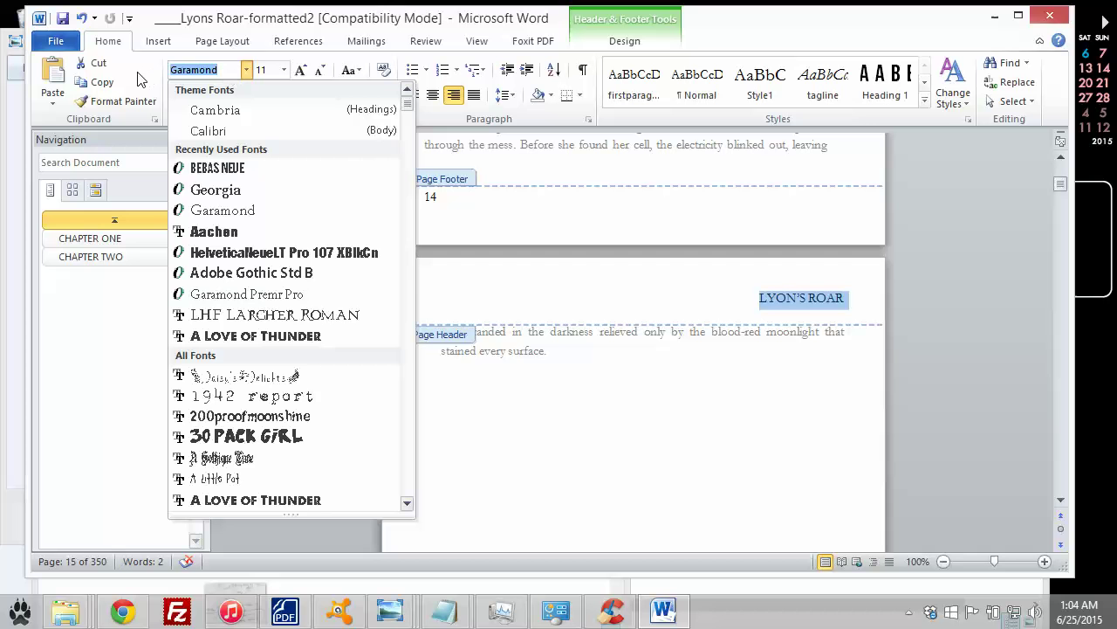
pyautogui.write('Open Sans')
pyautogui.press('Return')
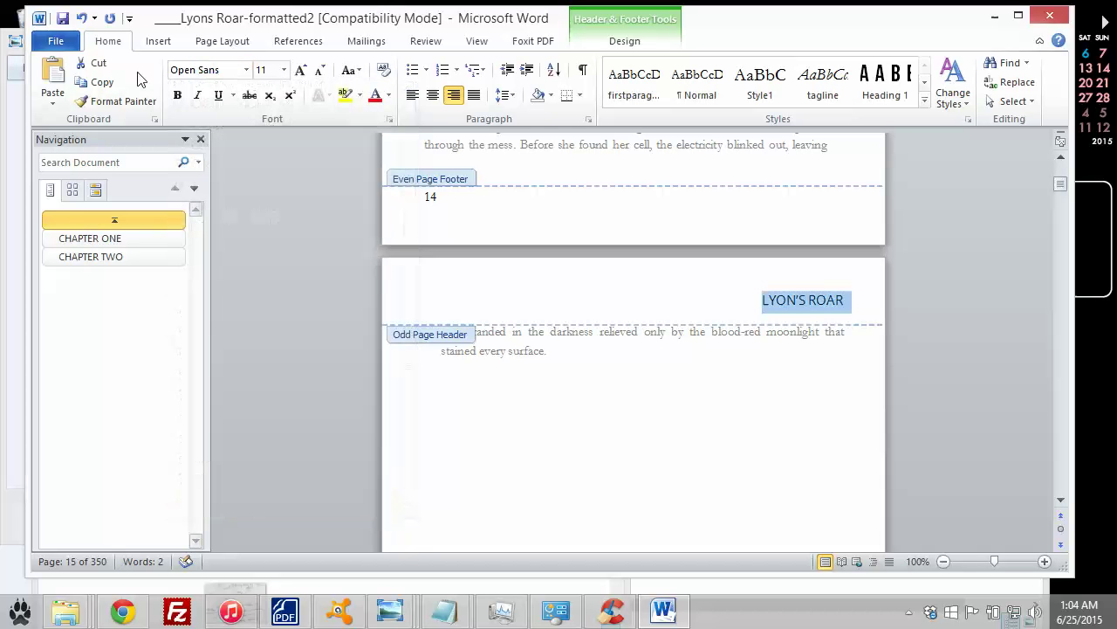
pyautogui.click(284, 69)
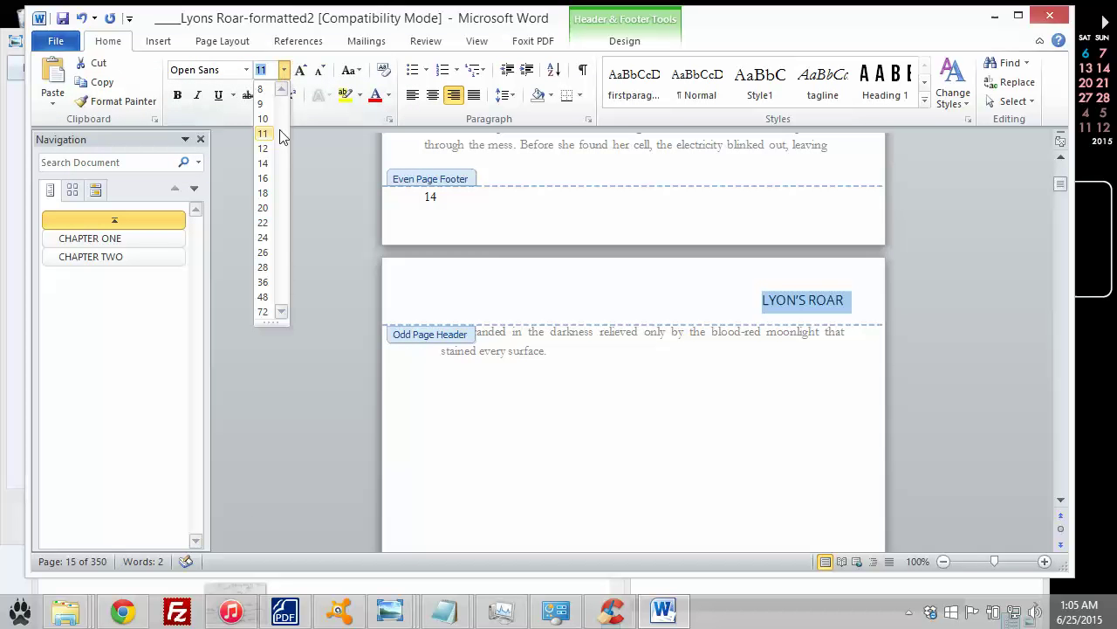
pyautogui.click(262, 104)
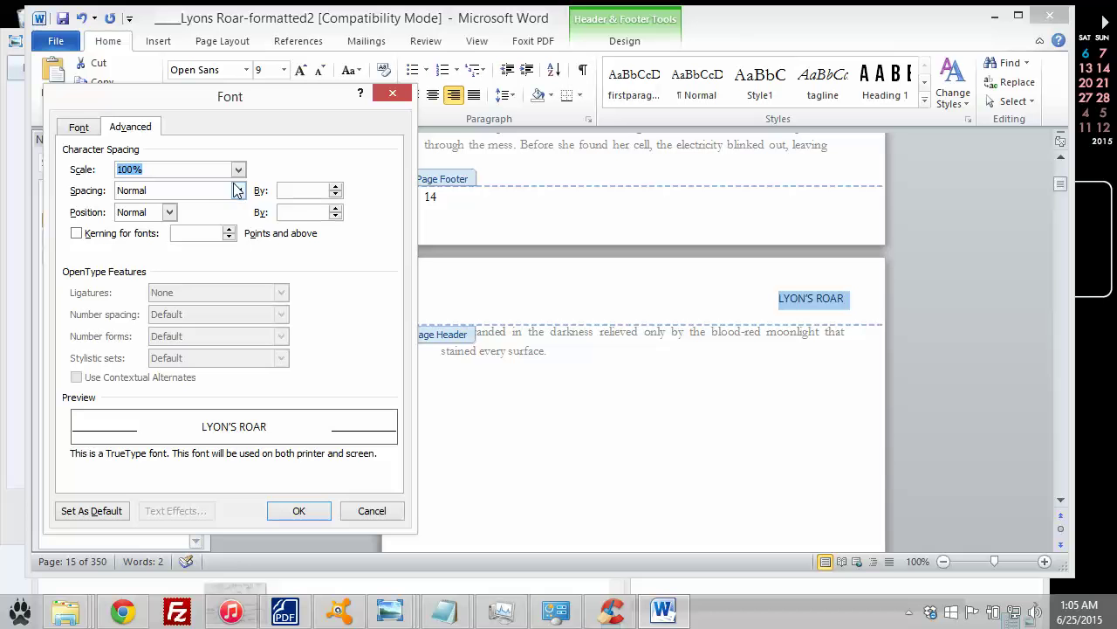
# - Expand the character spacing of the odd-page header title by 2 pt and return to the body text
pyautogui.click(238, 190)
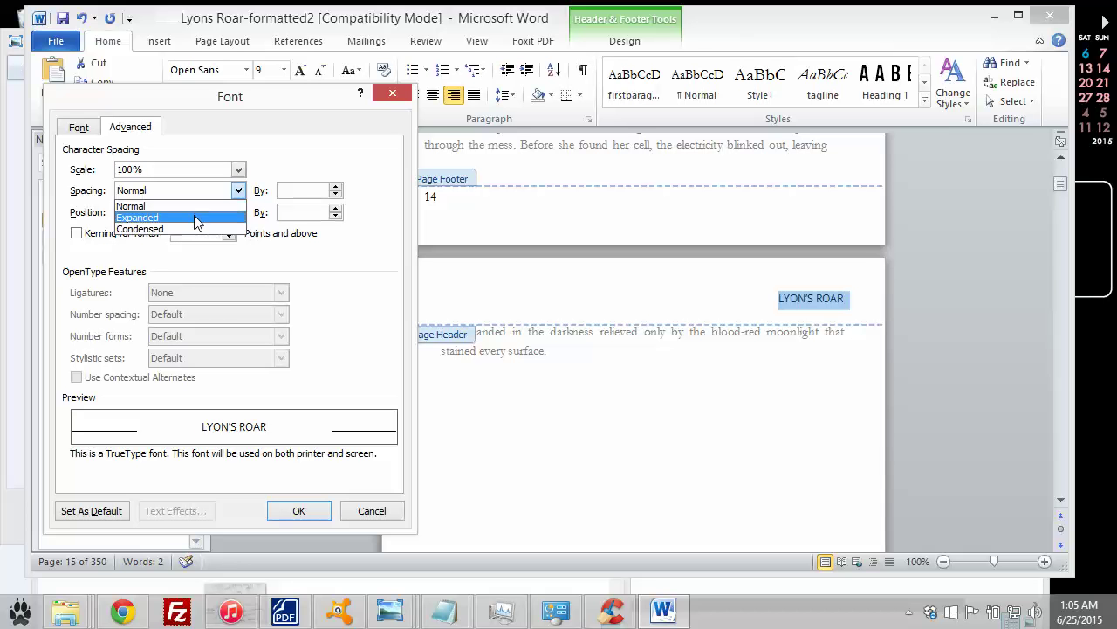
pyautogui.click(150, 216)
pyautogui.click(335, 195)
pyautogui.click(336, 186)
pyautogui.click(336, 186)
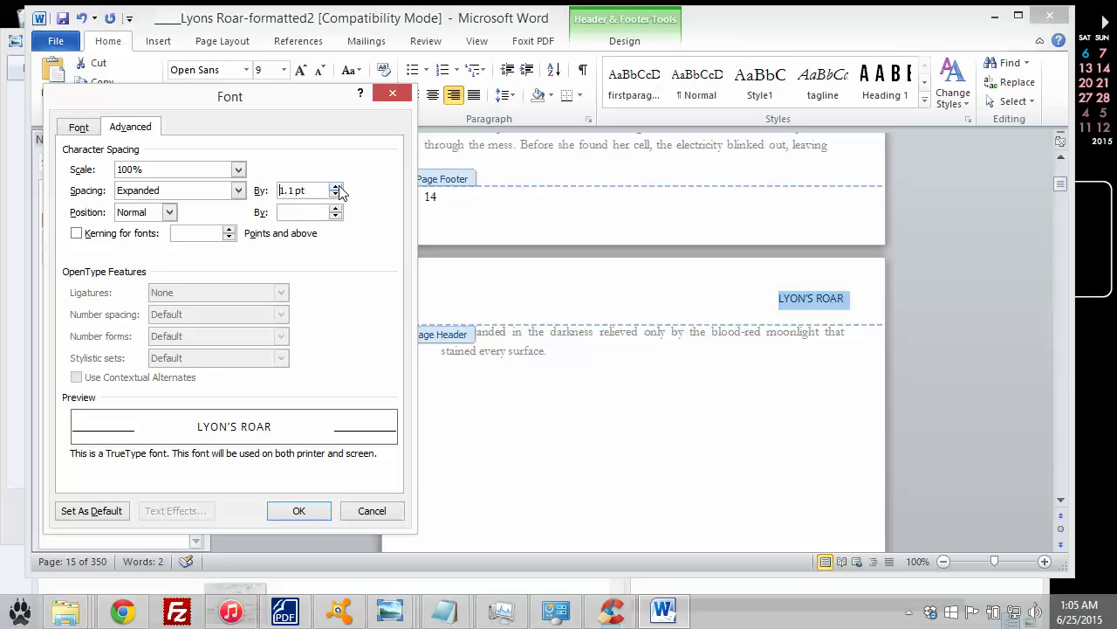
pyautogui.click(337, 186)
pyautogui.click(336, 186)
pyautogui.click(336, 186)
pyautogui.click(336, 186)
pyautogui.click(336, 186)
pyautogui.click(336, 185)
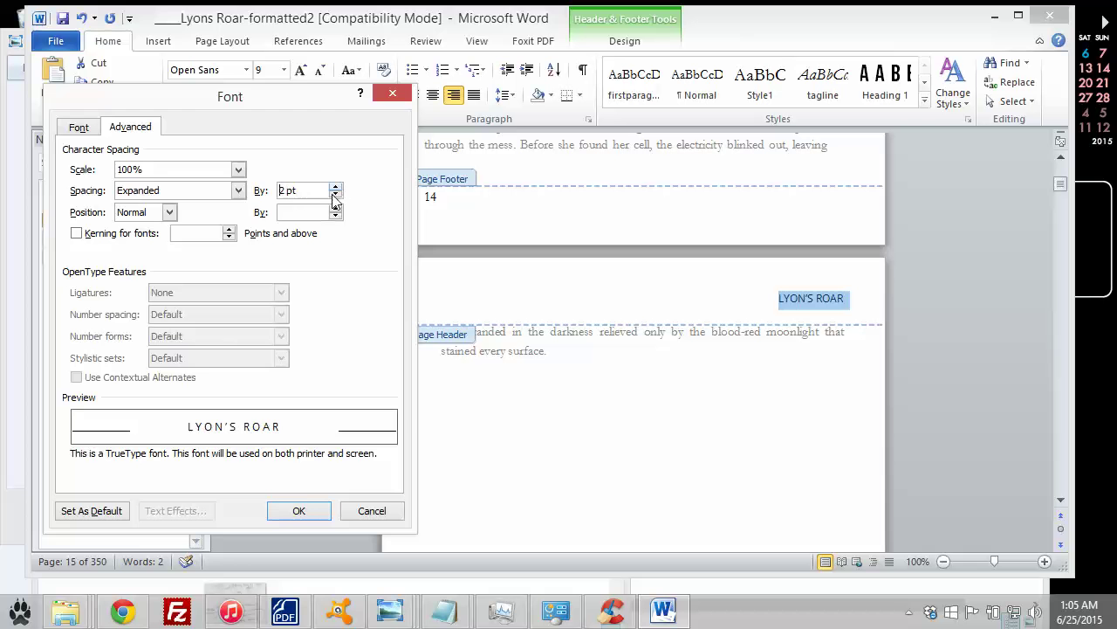
pyautogui.click(299, 511)
pyautogui.click(750, 302)
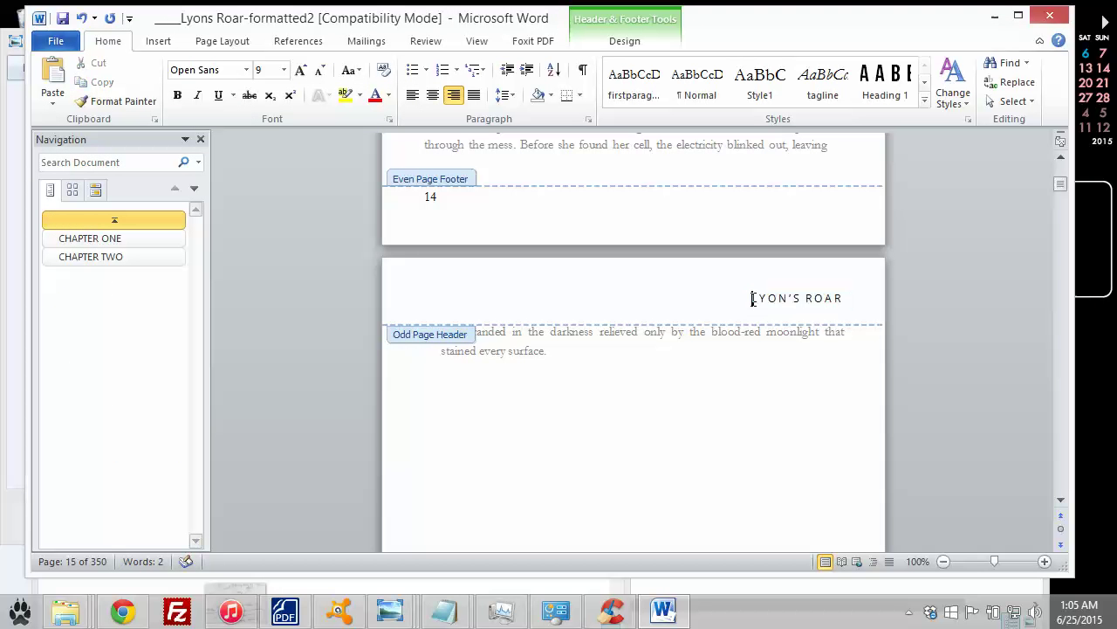
pyautogui.scroll(5, 783, 332)
pyautogui.scroll(12, 782, 332)
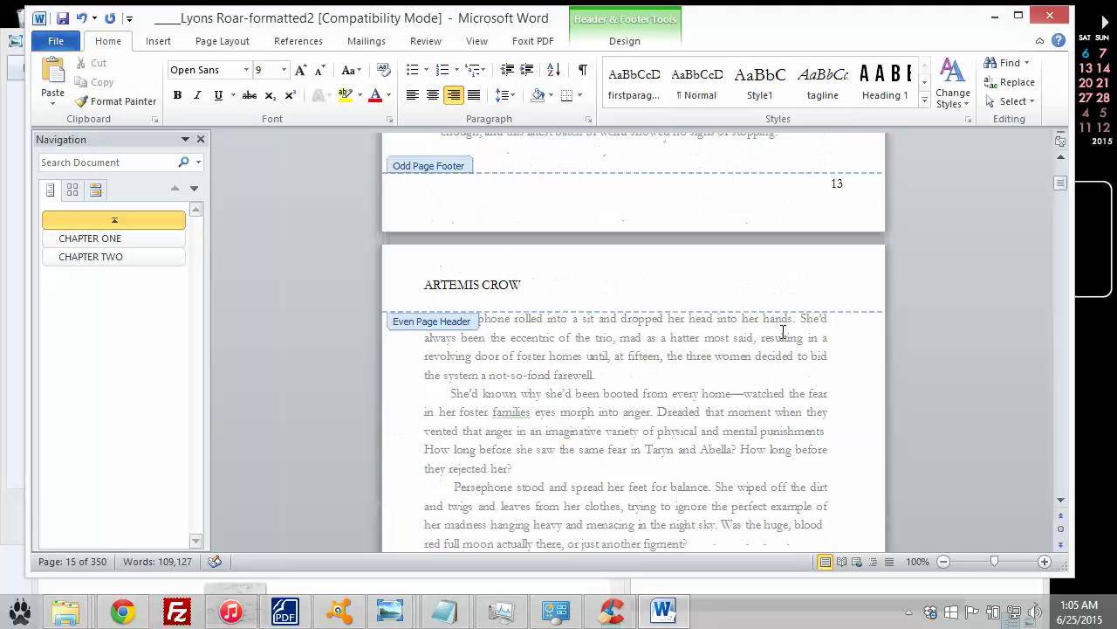
pyautogui.doubleClick(763, 427)
# - Save the formatting of the odd-page header title on page 9 as a new quick style with a name beginning with "headings"
pyautogui.scroll(14, 765, 363)
pyautogui.scroll(-20, 766, 361)
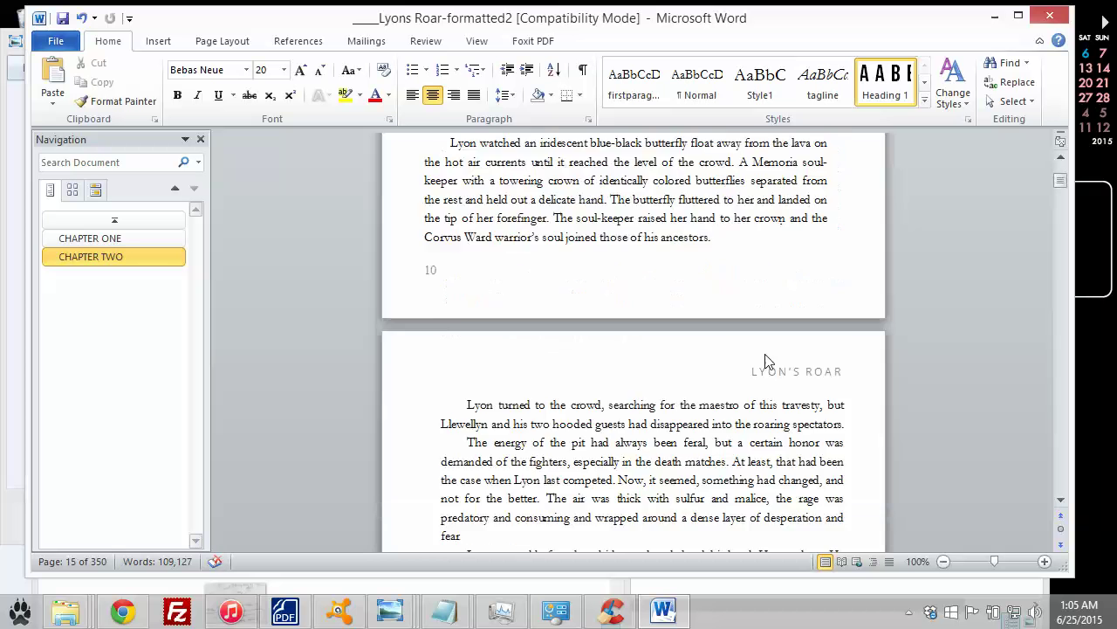
pyautogui.scroll(3, 767, 354)
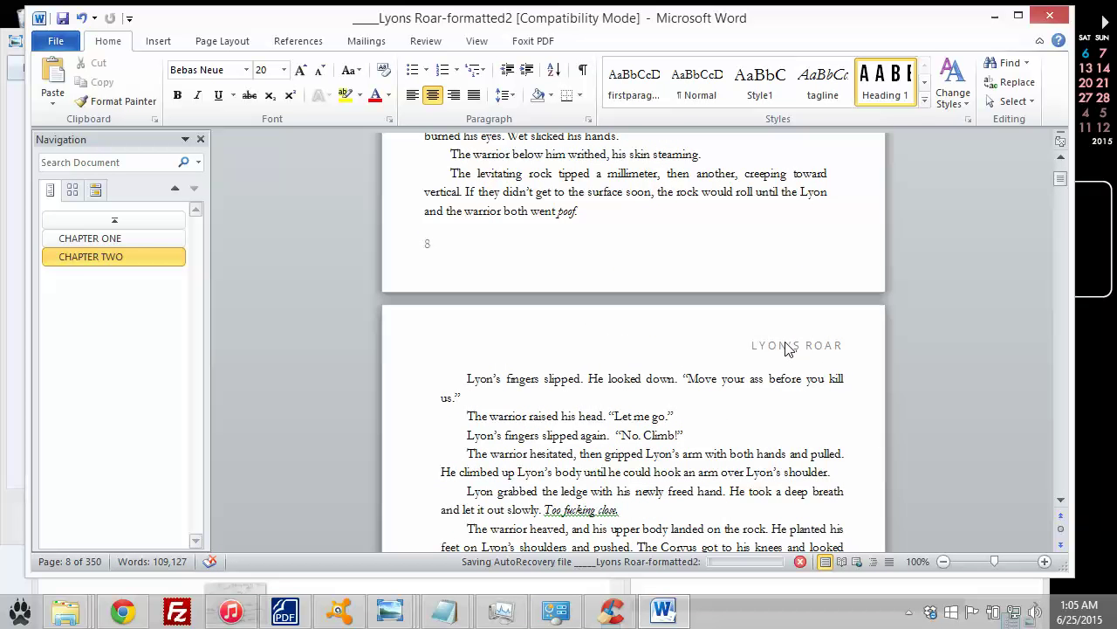
pyautogui.doubleClick(771, 347)
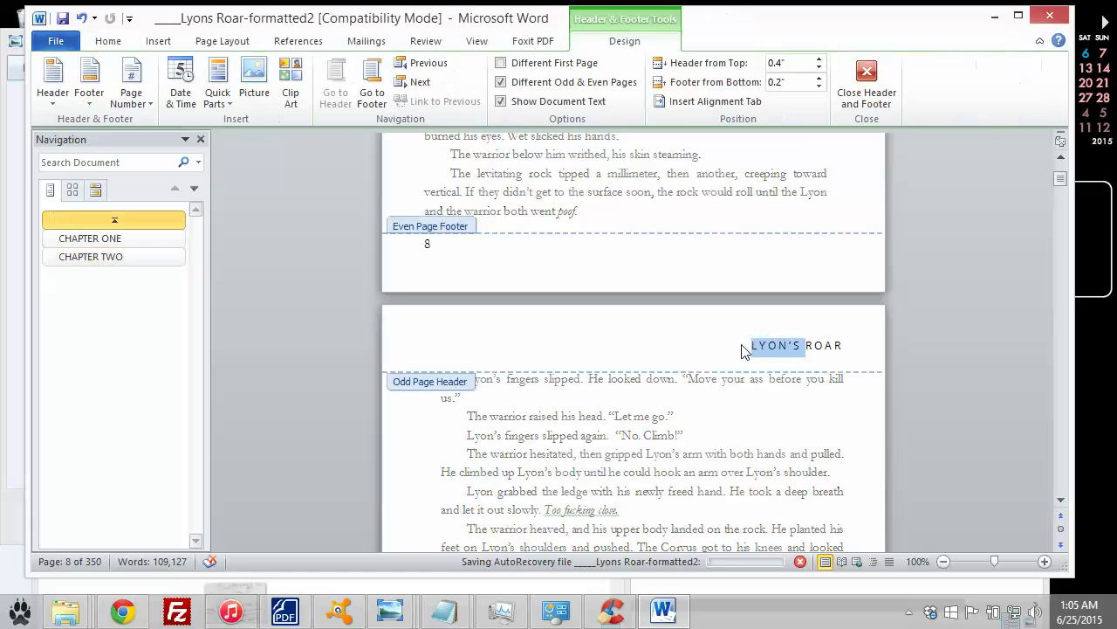
pyautogui.click(802, 344)
pyautogui.moveTo(844, 345); pyautogui.dragTo(748, 346)
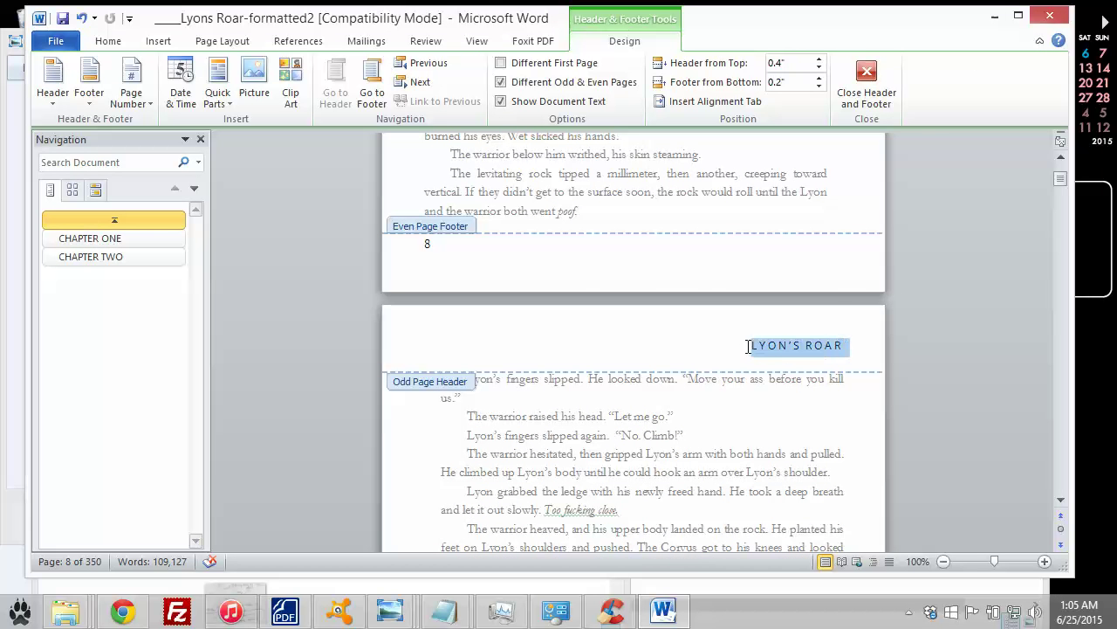
pyautogui.rightClick(784, 351)
pyautogui.moveTo(844, 238)
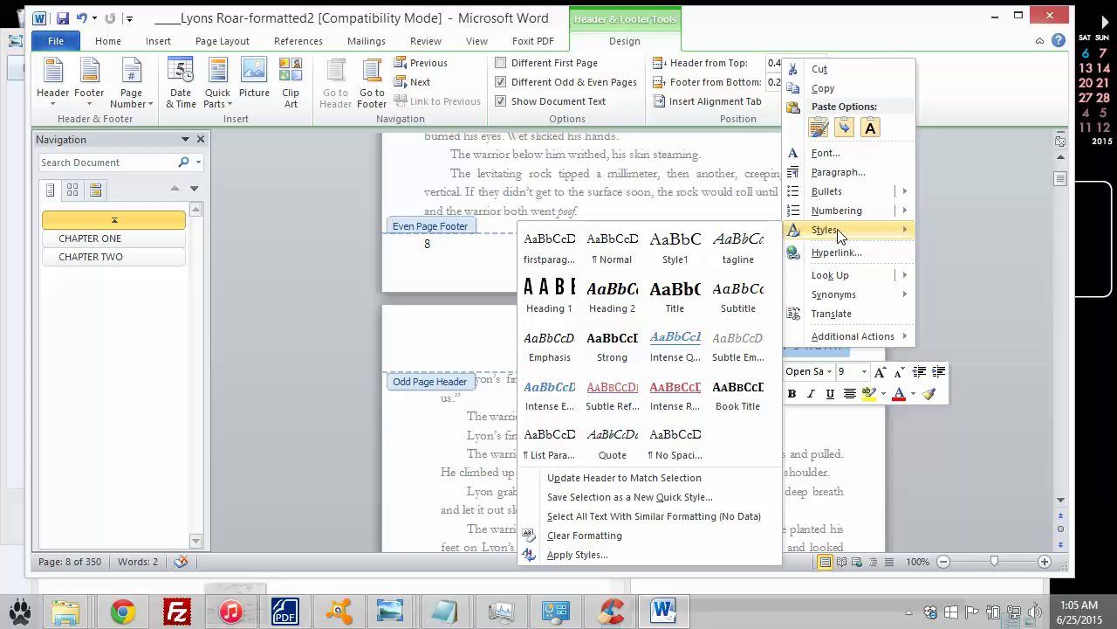
pyautogui.click(632, 495)
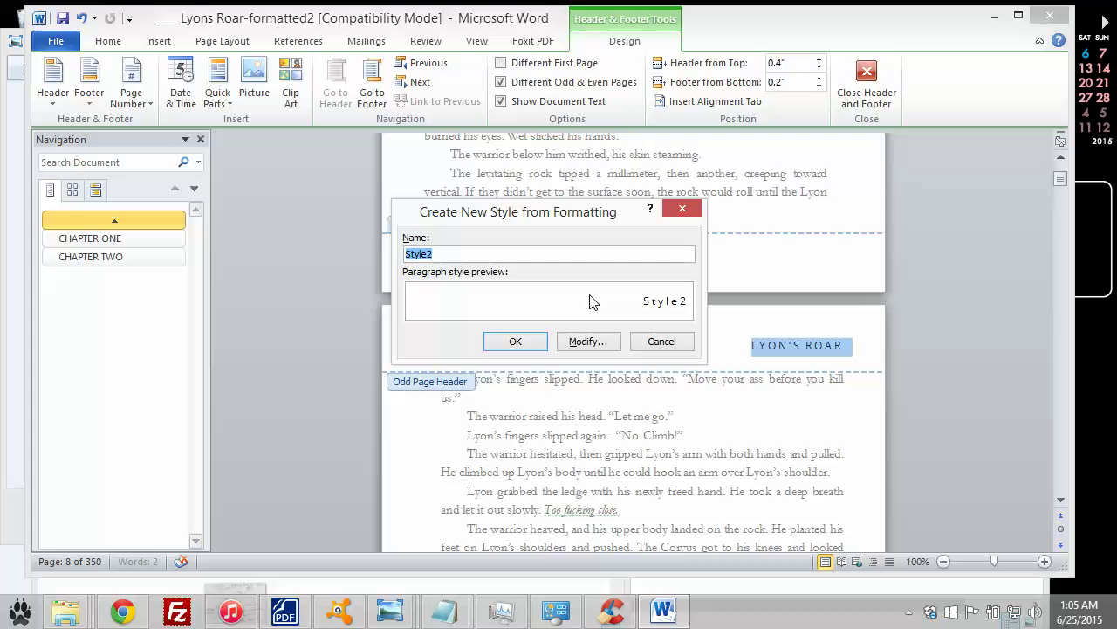
pyautogui.write('headings')
pyautogui.click(517, 343)
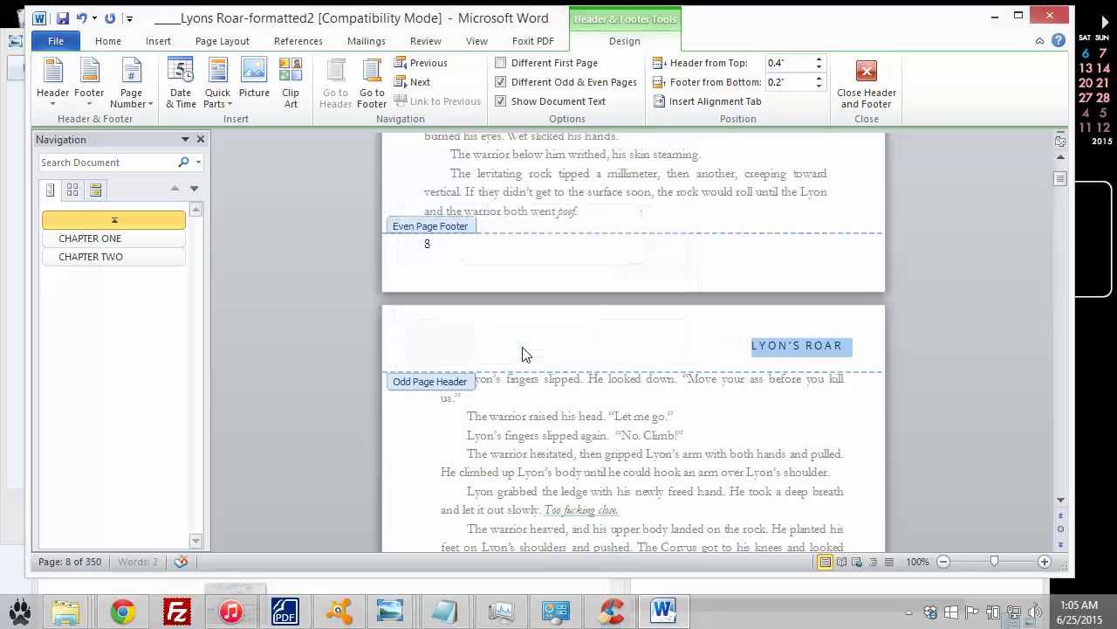
pyautogui.click(656, 349)
# - Apply the new headings quick style to the author name in the even-page header on page 10
pyautogui.scroll(-9, 603, 367)
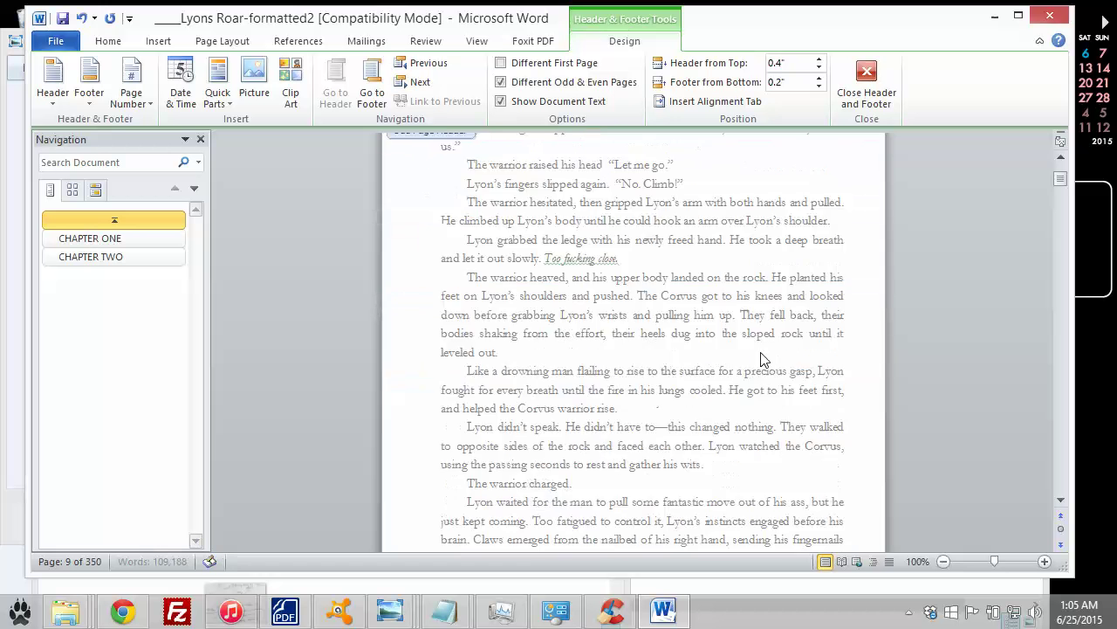
pyautogui.scroll(-4, 568, 377)
pyautogui.moveTo(534, 443); pyautogui.dragTo(419, 443)
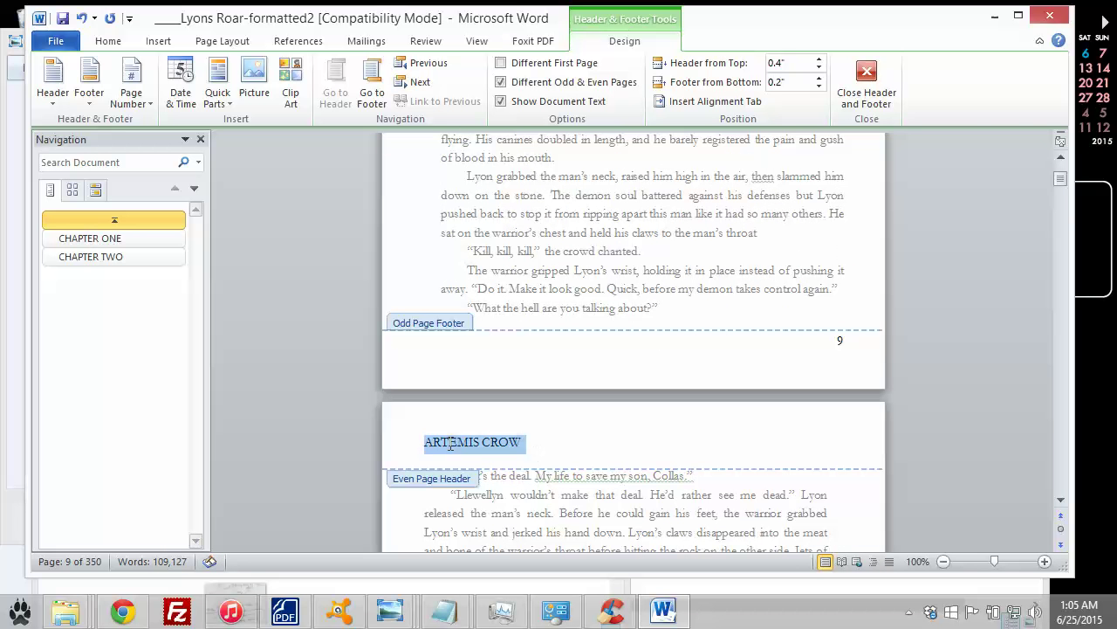
pyautogui.click(108, 41)
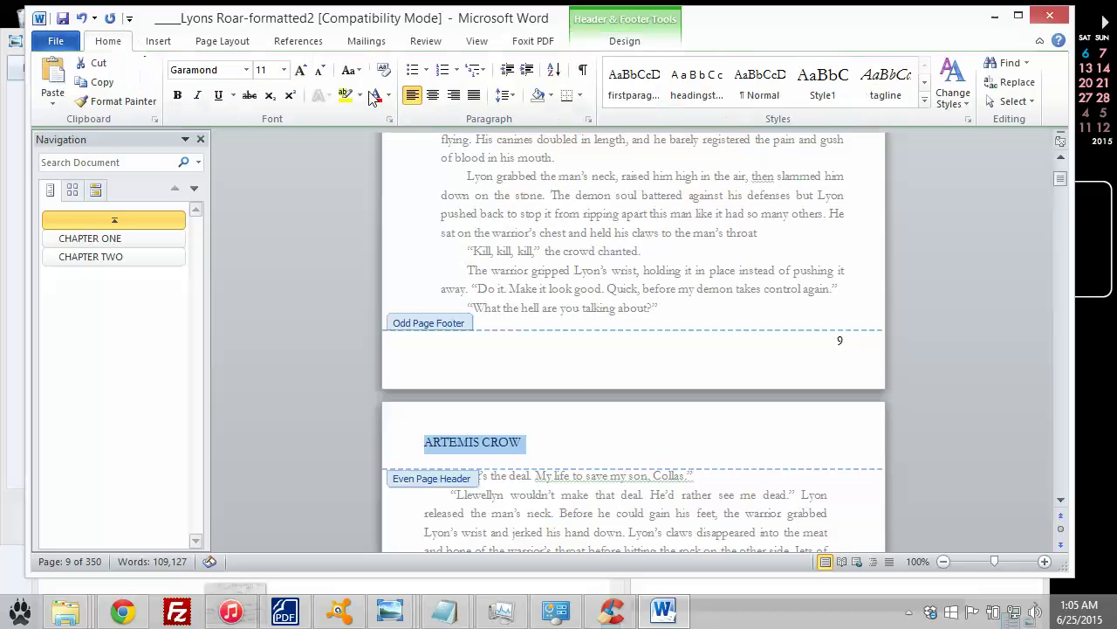
pyautogui.click(697, 84)
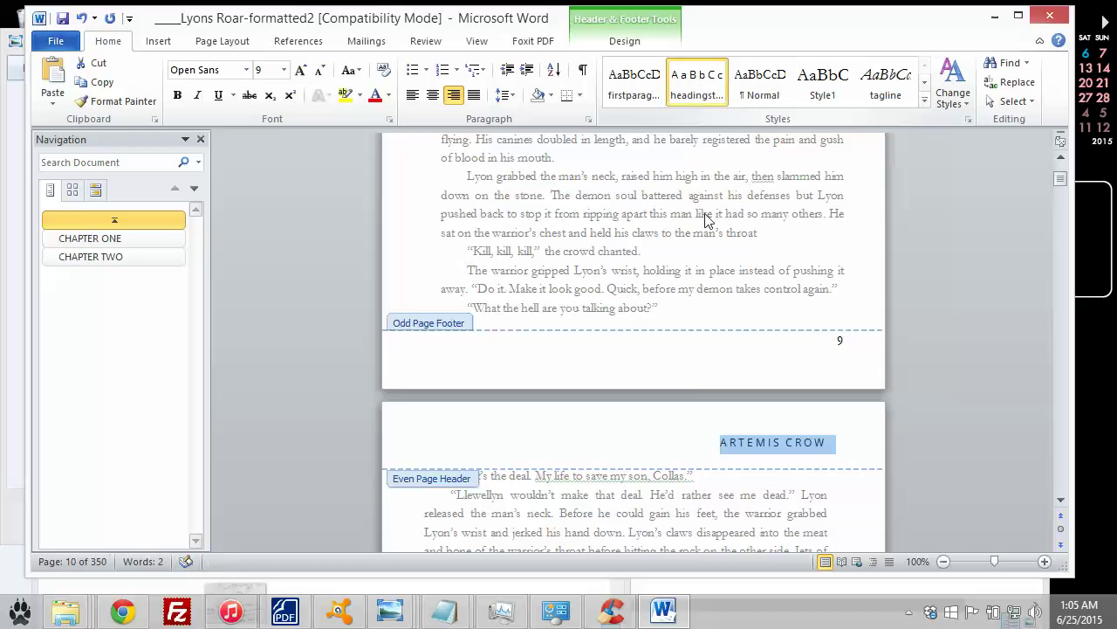
# - Left-align the restyled author name in the even-page header on page 10 and check the headers on the neighbouring pages
pyautogui.scroll(-2, 670, 326)
pyautogui.scroll(-1, 670, 326)
pyautogui.scroll(20, 782, 324)
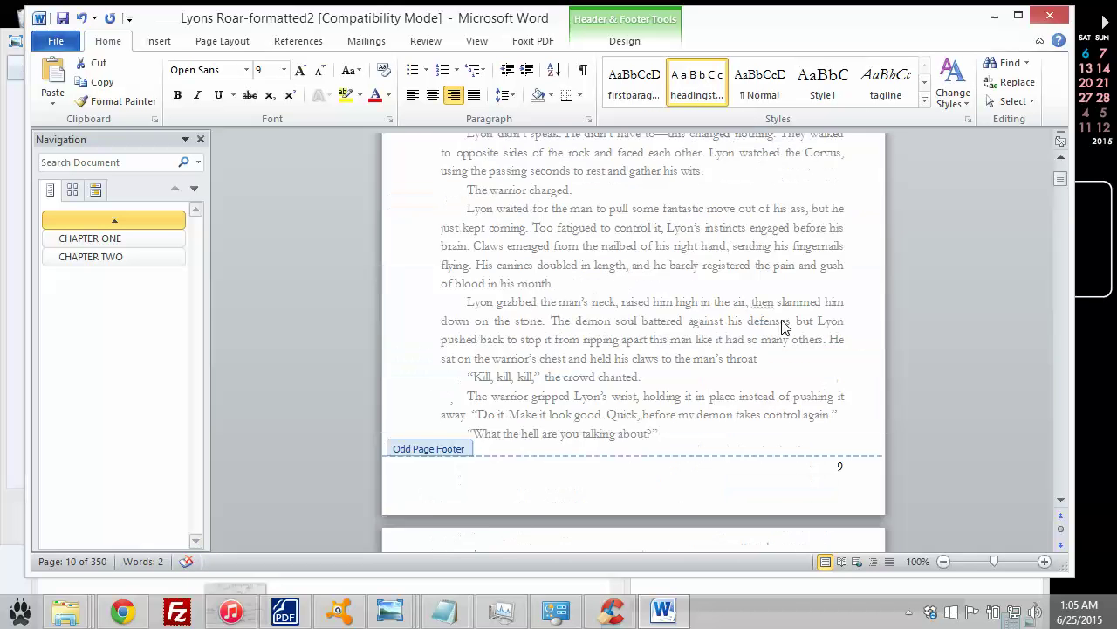
pyautogui.scroll(-6, 781, 324)
pyautogui.scroll(-20, 783, 325)
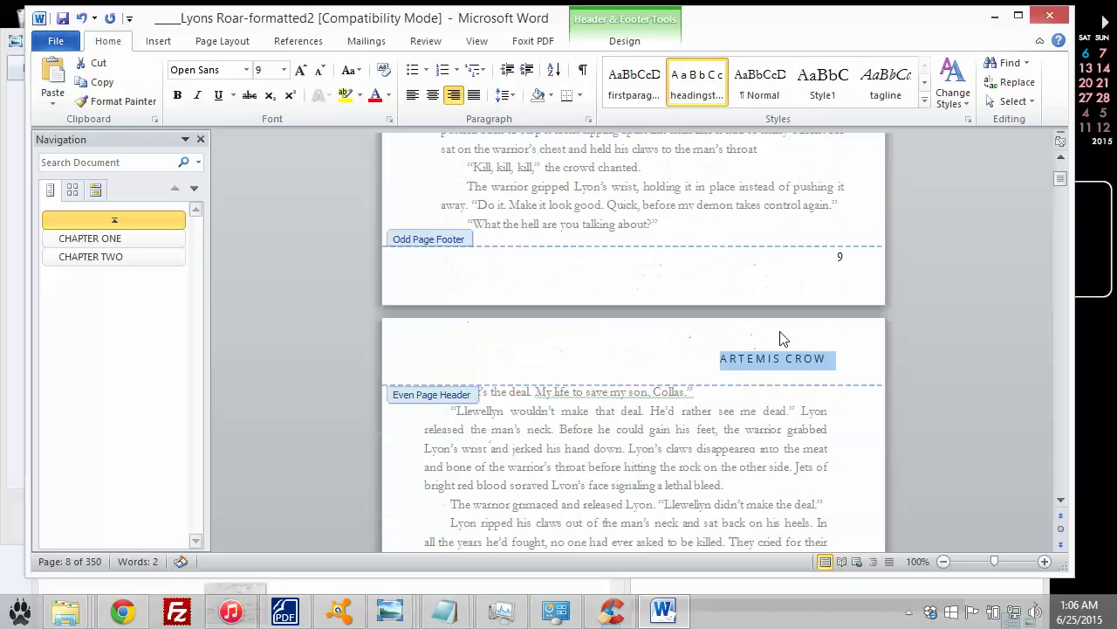
pyautogui.scroll(2, 753, 324)
pyautogui.click(739, 321)
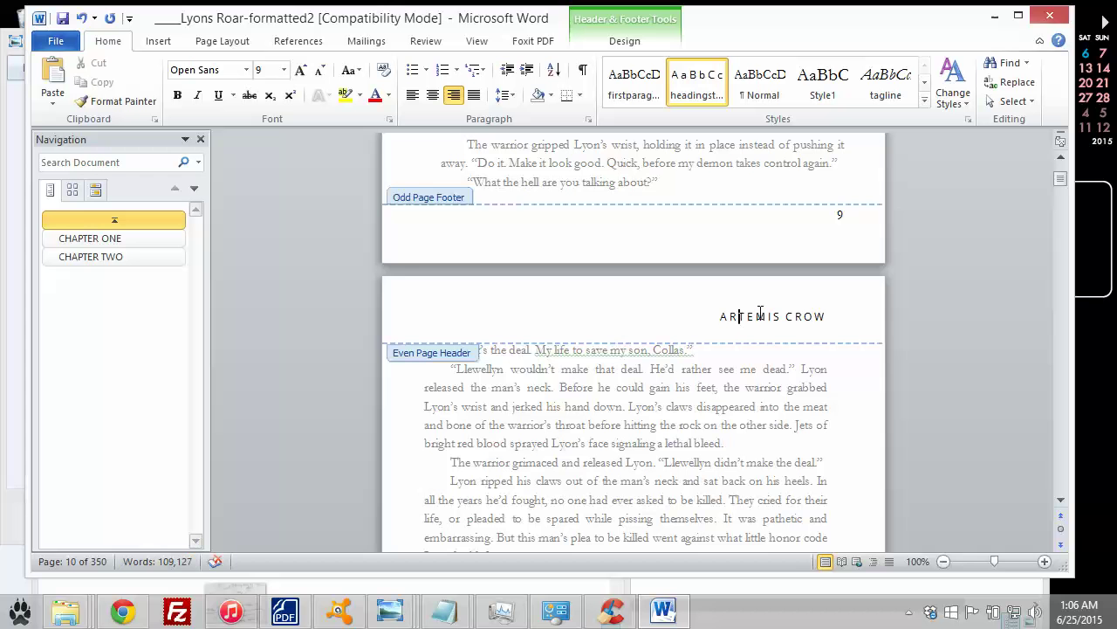
pyautogui.click(412, 94)
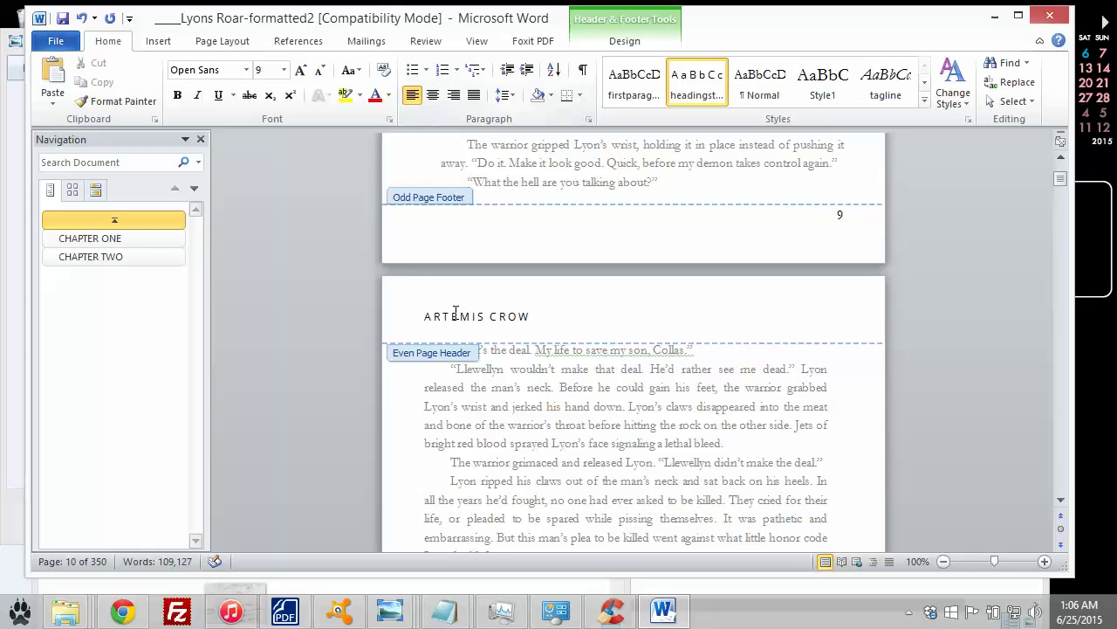
pyautogui.scroll(15, 455, 312)
pyautogui.scroll(-12, 545, 339)
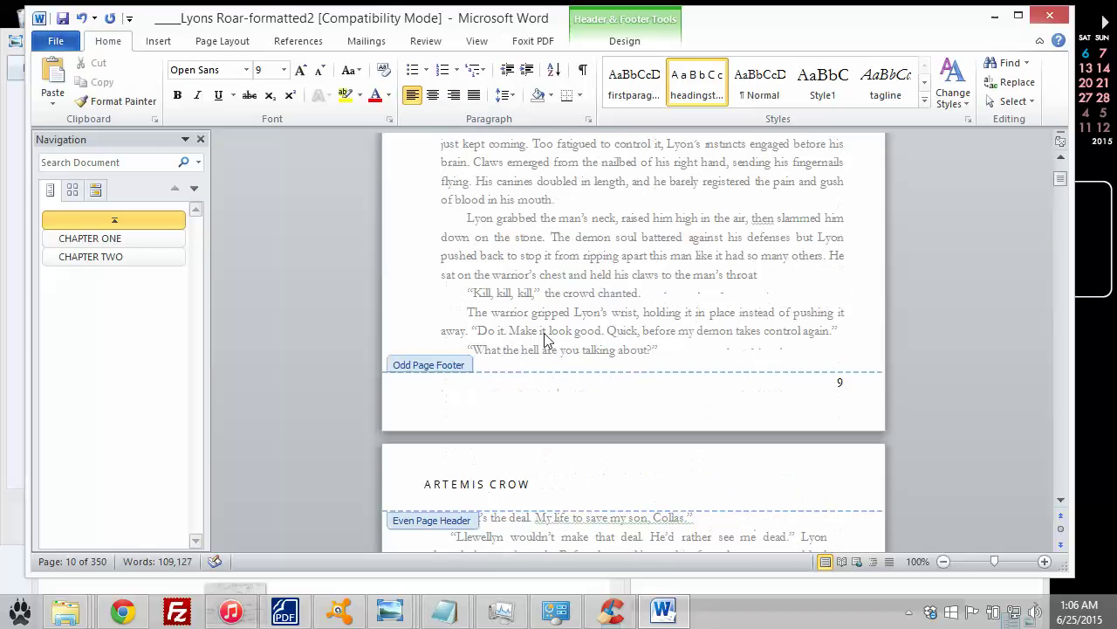
pyautogui.scroll(-20, 485, 458)
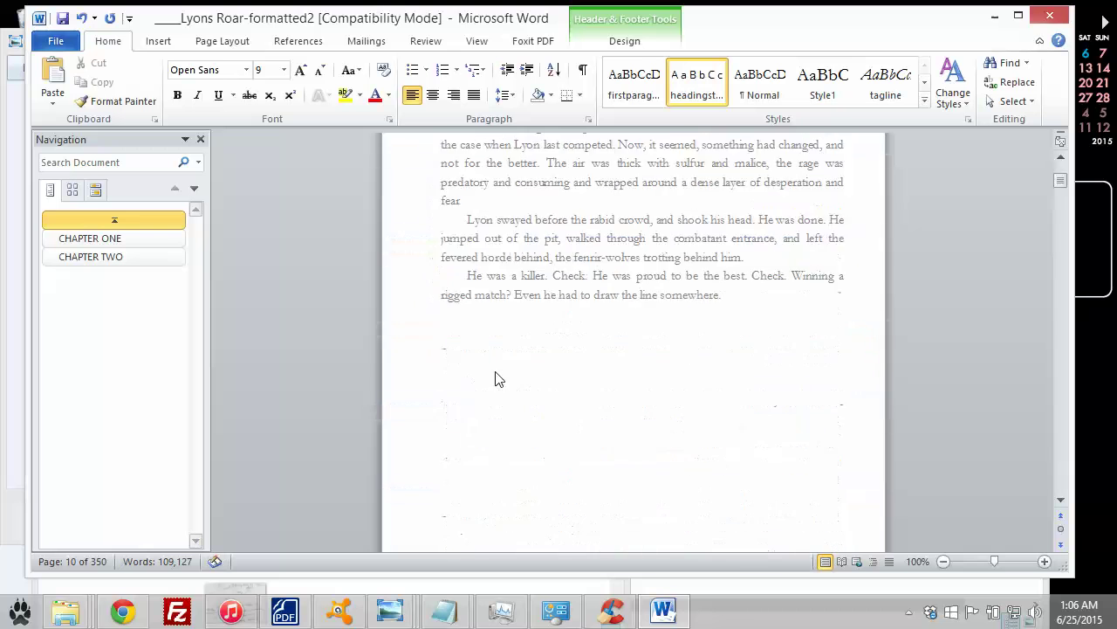
pyautogui.scroll(-14, 489, 419)
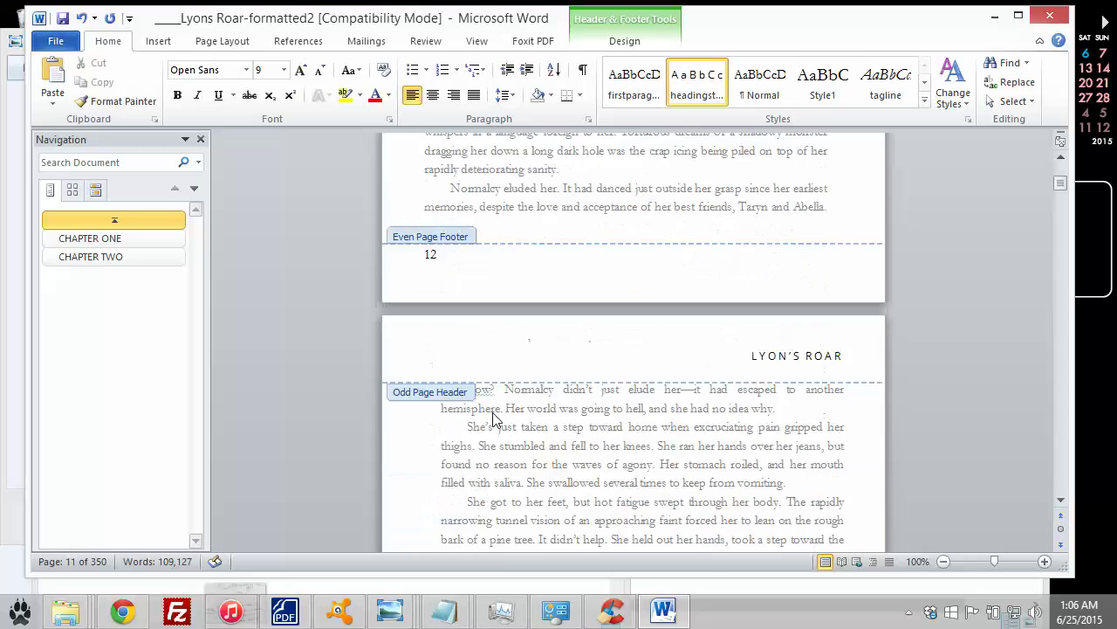
# - Apply the headings quick style to the page number in the even-page footer on page 10
pyautogui.doubleClick(551, 350)
pyautogui.scroll(20, 556, 338)
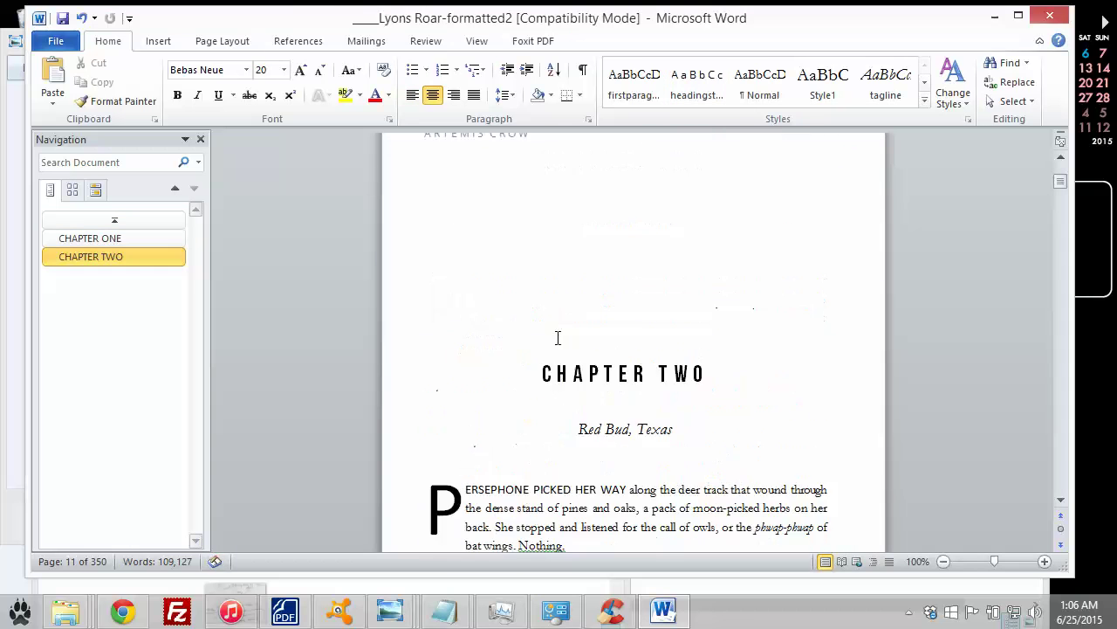
pyautogui.scroll(-4, 753, 315)
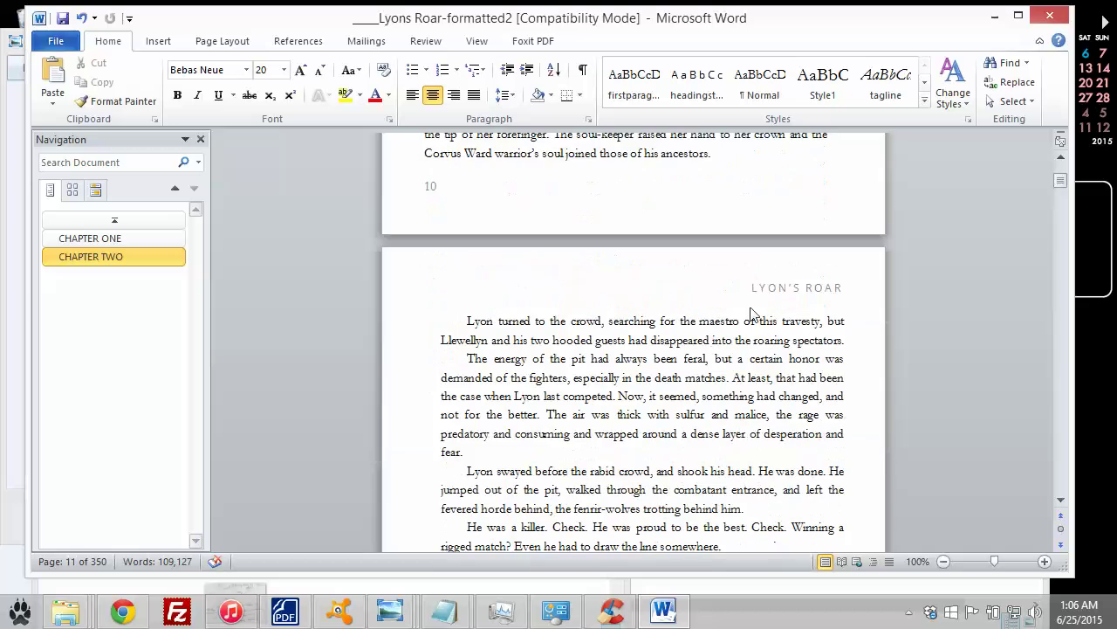
pyautogui.scroll(-2, 796, 298)
pyautogui.scroll(18, 703, 384)
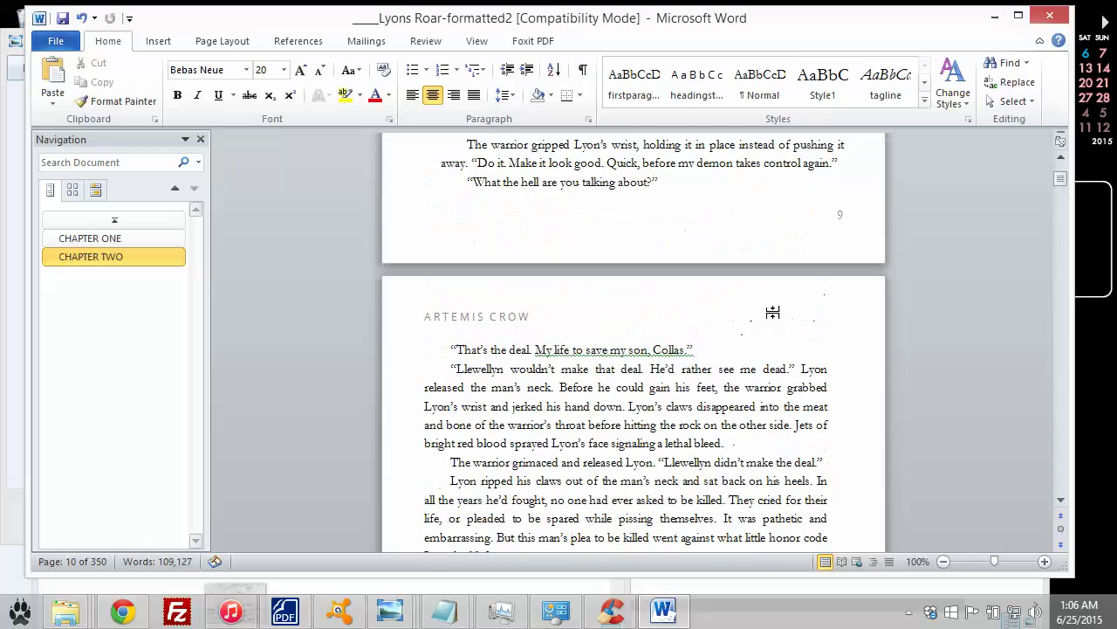
pyautogui.scroll(-18, 473, 383)
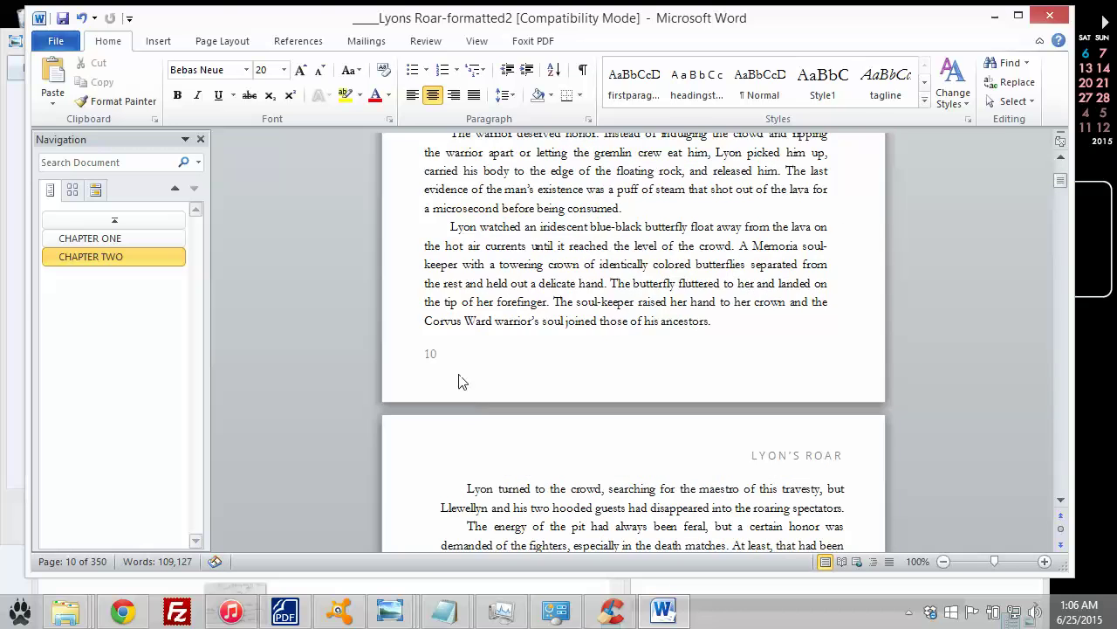
pyautogui.doubleClick(437, 365)
pyautogui.doubleClick(432, 356)
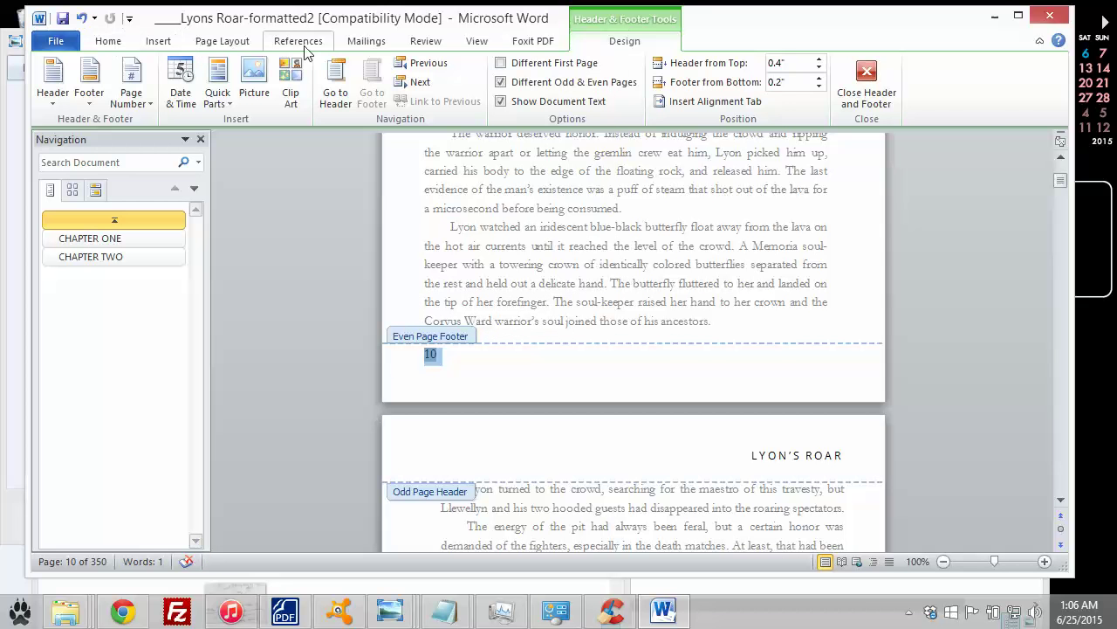
pyautogui.click(118, 43)
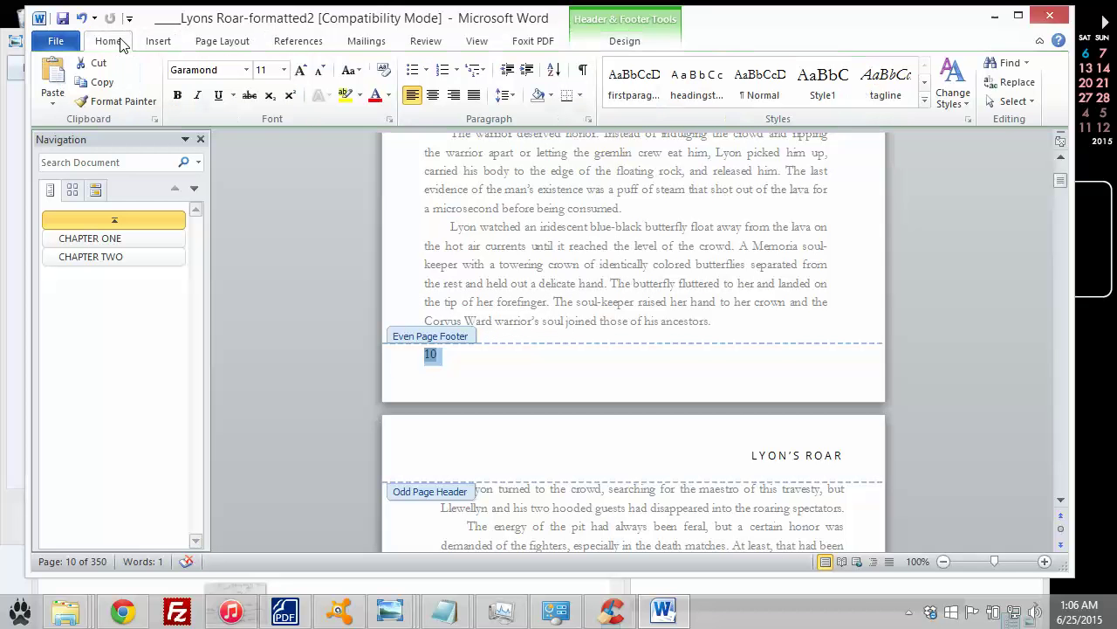
pyautogui.click(690, 96)
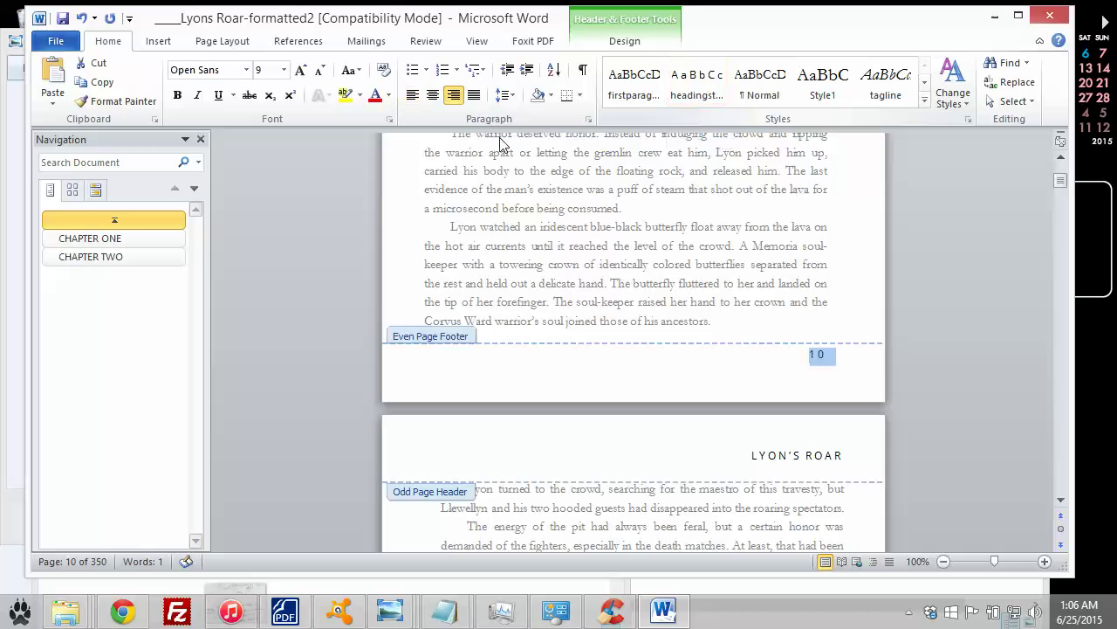
# - Left-align the restyled even-page footer number, return to the body text and check the headers and footers through page 16
pyautogui.click(412, 95)
pyautogui.scroll(3, 524, 253)
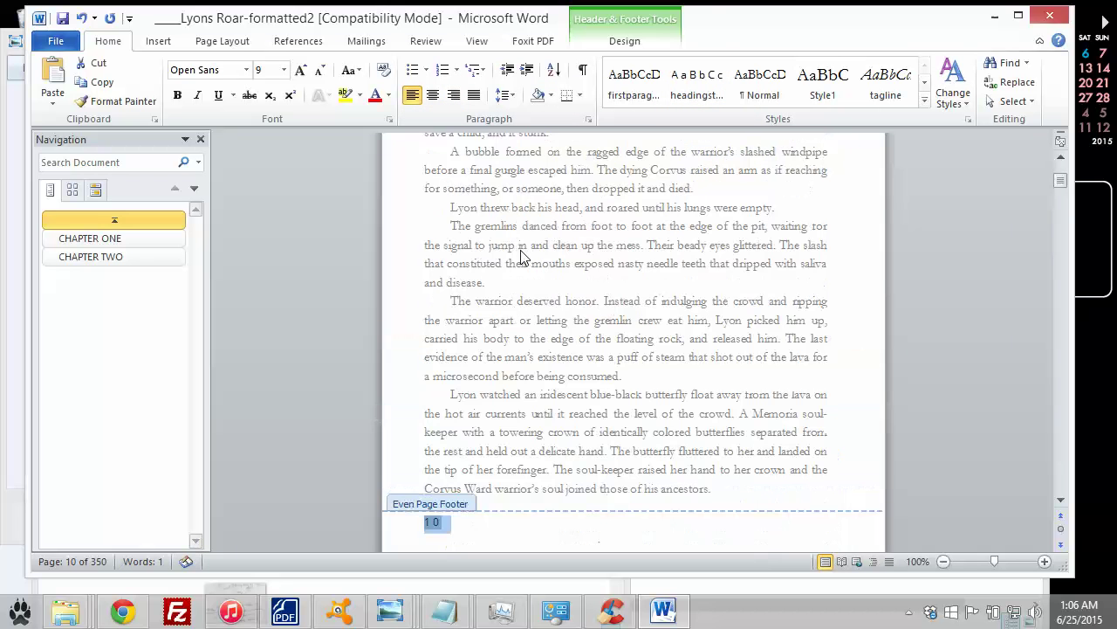
pyautogui.press('Escape')
pyautogui.scroll(-15, 526, 276)
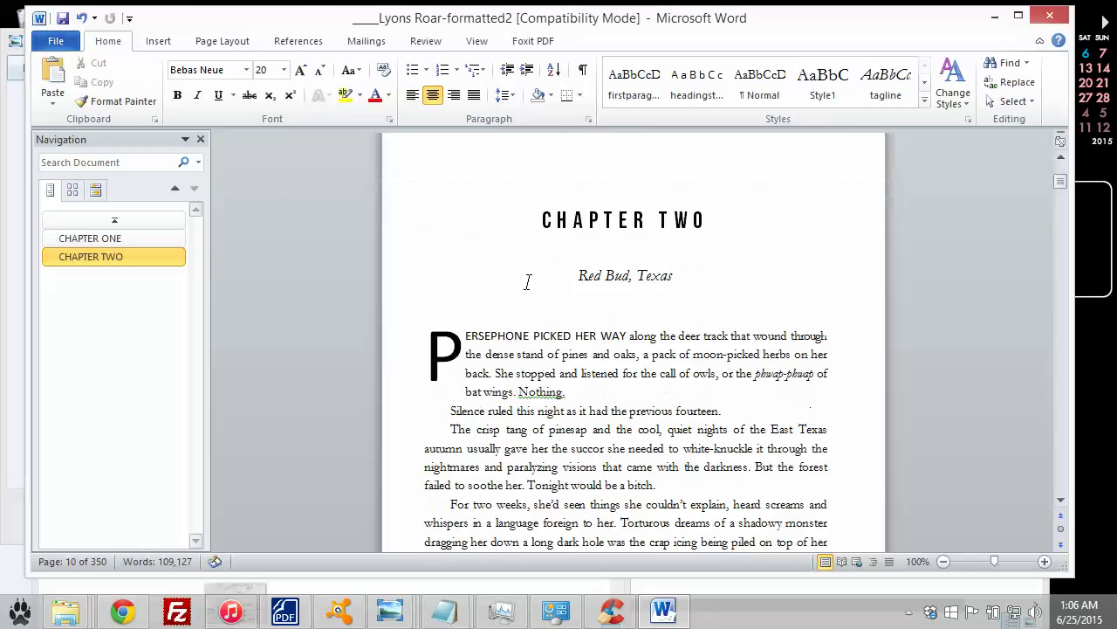
pyautogui.scroll(-20, 533, 276)
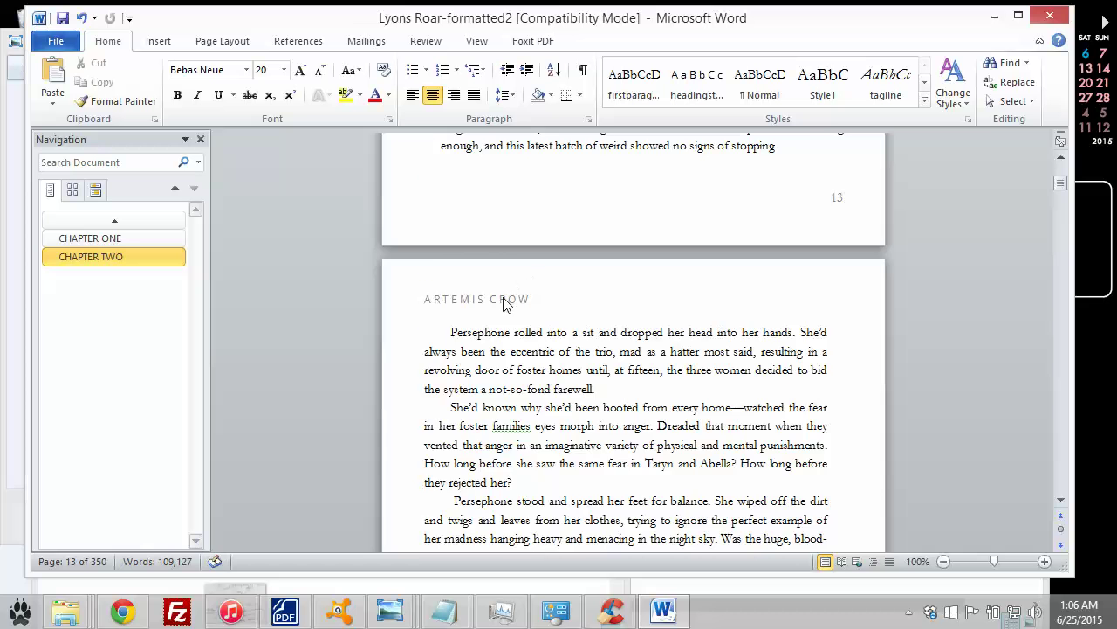
pyautogui.scroll(-20, 507, 301)
pyautogui.scroll(-2, 507, 301)
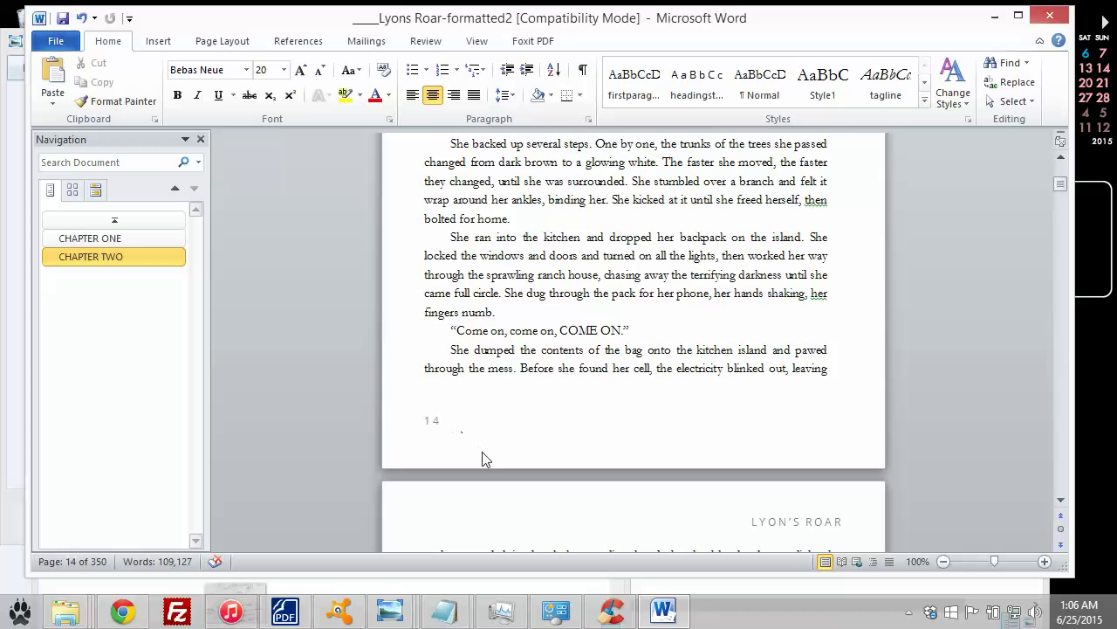
pyautogui.scroll(-20, 486, 459)
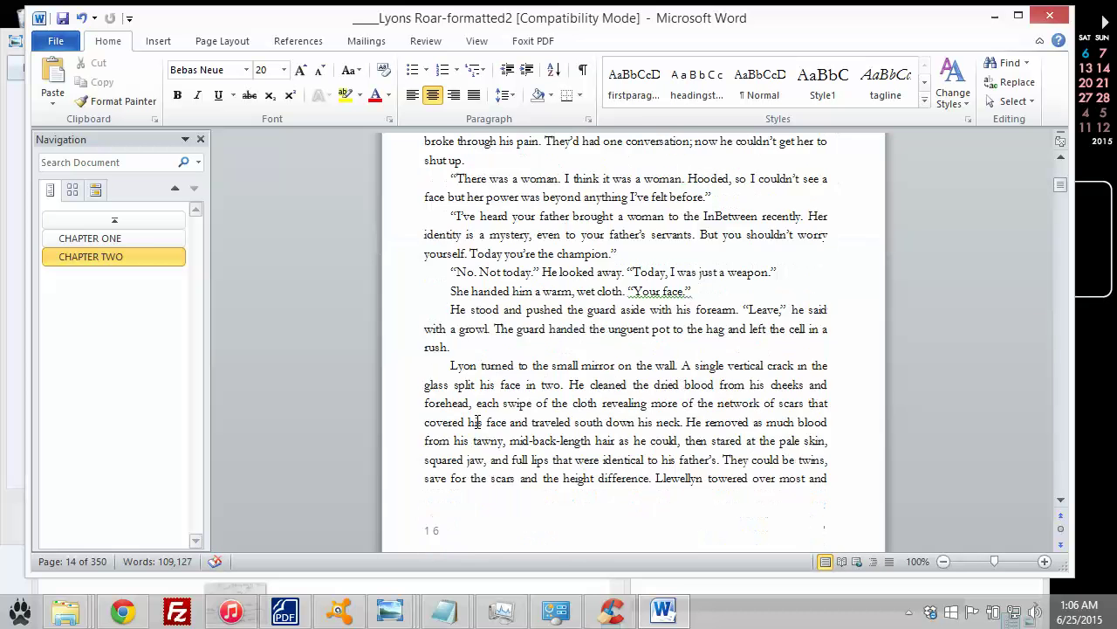
pyautogui.scroll(-6, 478, 421)
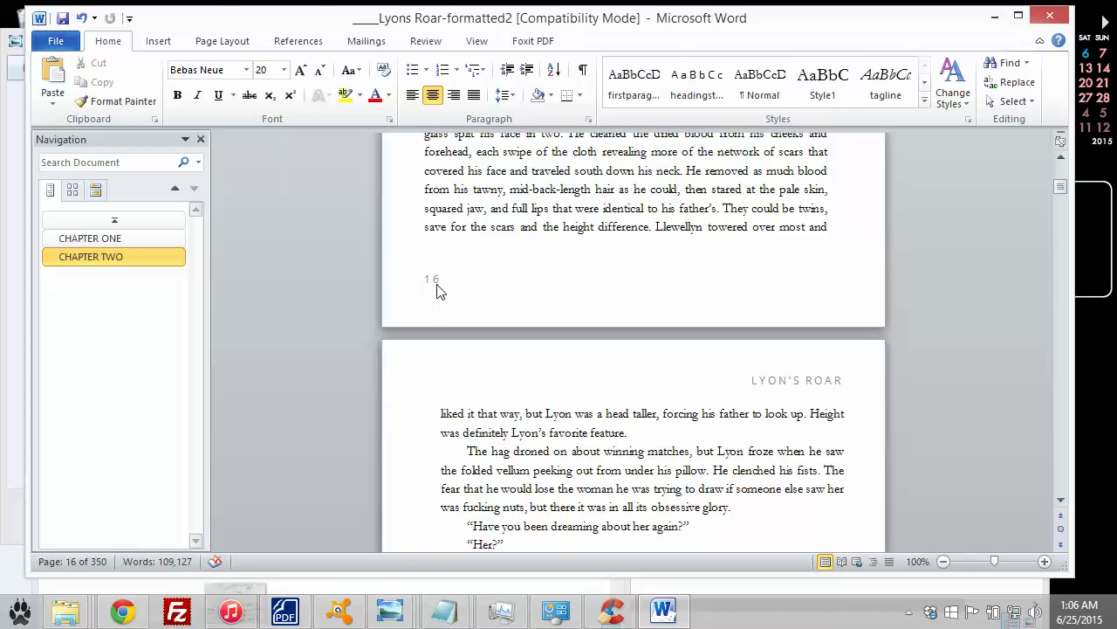
# - Remove the empty line below the page number in the even-page footer on page 16
pyautogui.doubleClick(439, 281)
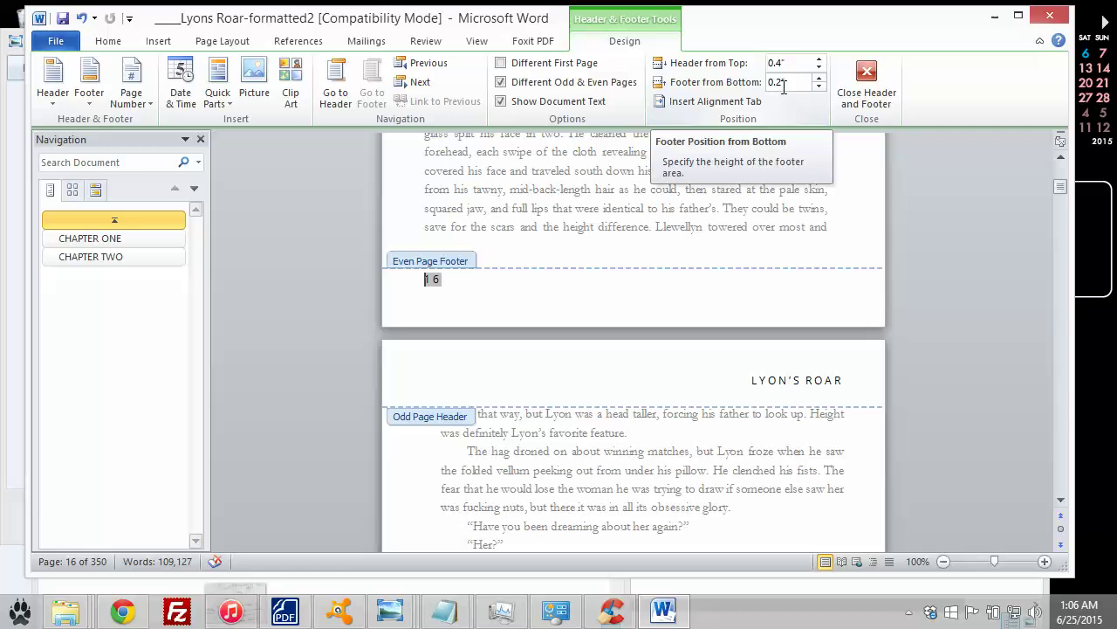
pyautogui.moveTo(446, 286); pyautogui.dragTo(458, 309)
pyautogui.press('Return')
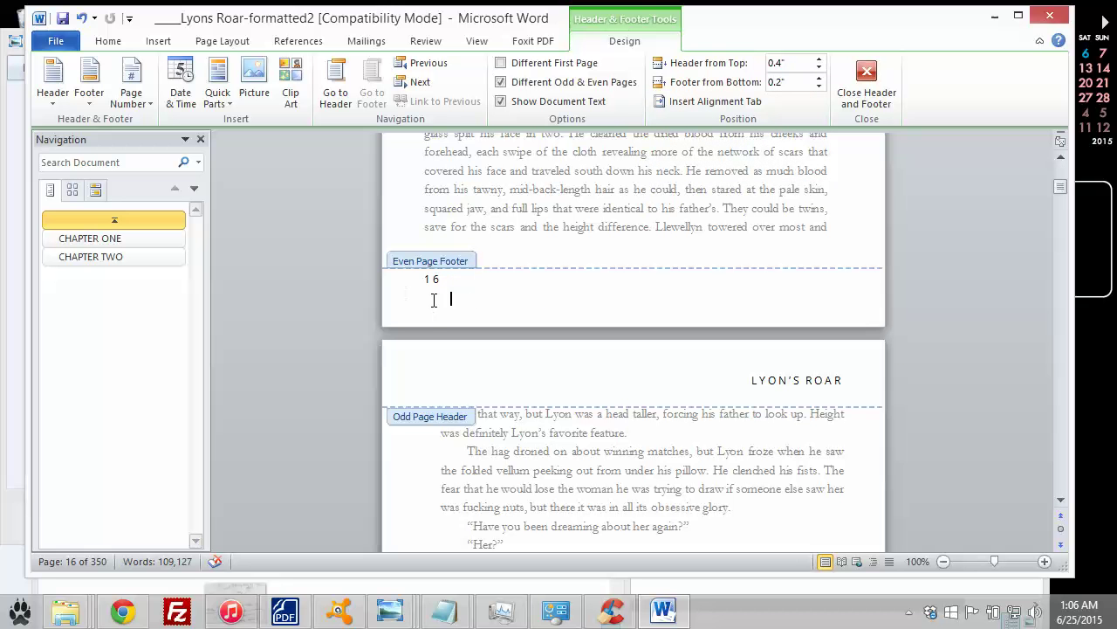
pyautogui.click(488, 301)
pyautogui.press('BackSpace')
pyautogui.scroll(-15, 490, 314)
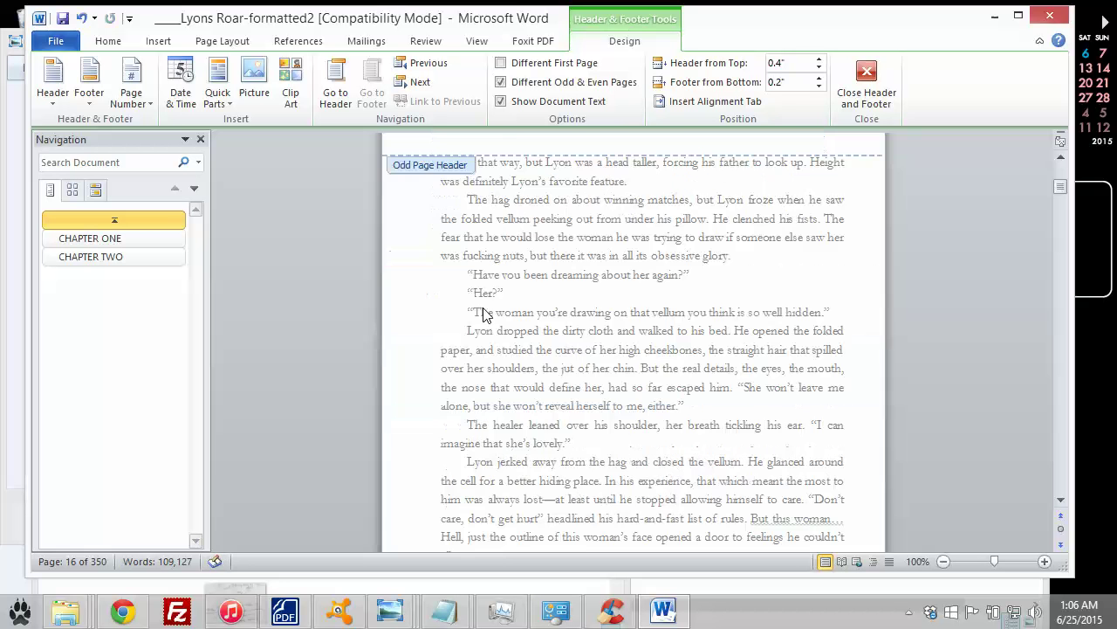
# - Apply the headings quick style to the odd-page footer number on page 17 and remove the empty line below it
pyautogui.click(760, 384)
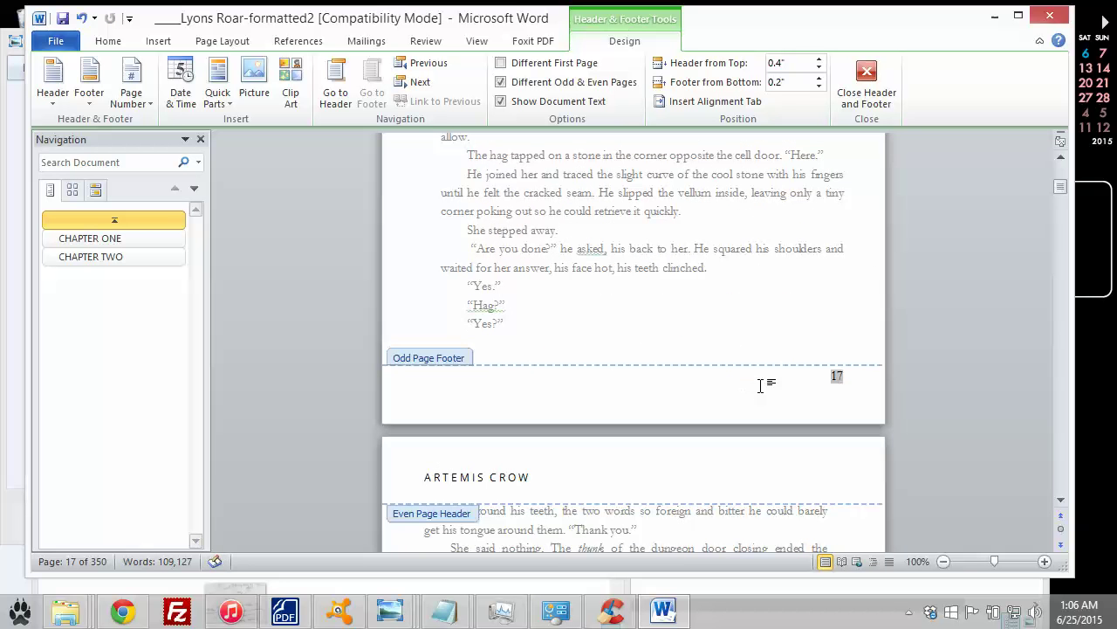
pyautogui.click(110, 41)
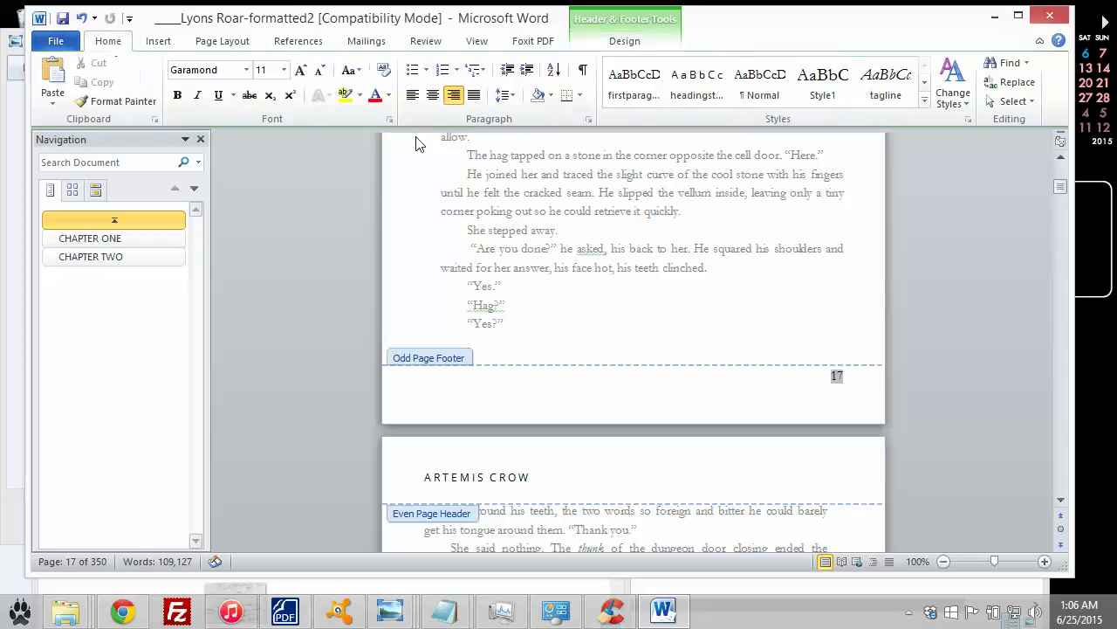
pyautogui.click(698, 95)
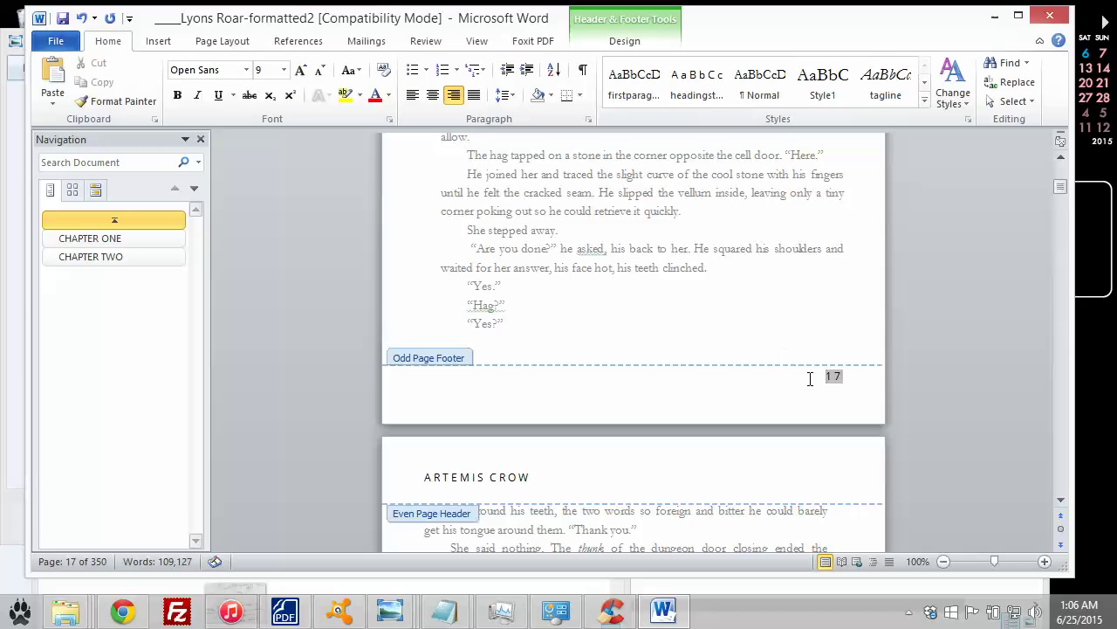
pyautogui.click(844, 396)
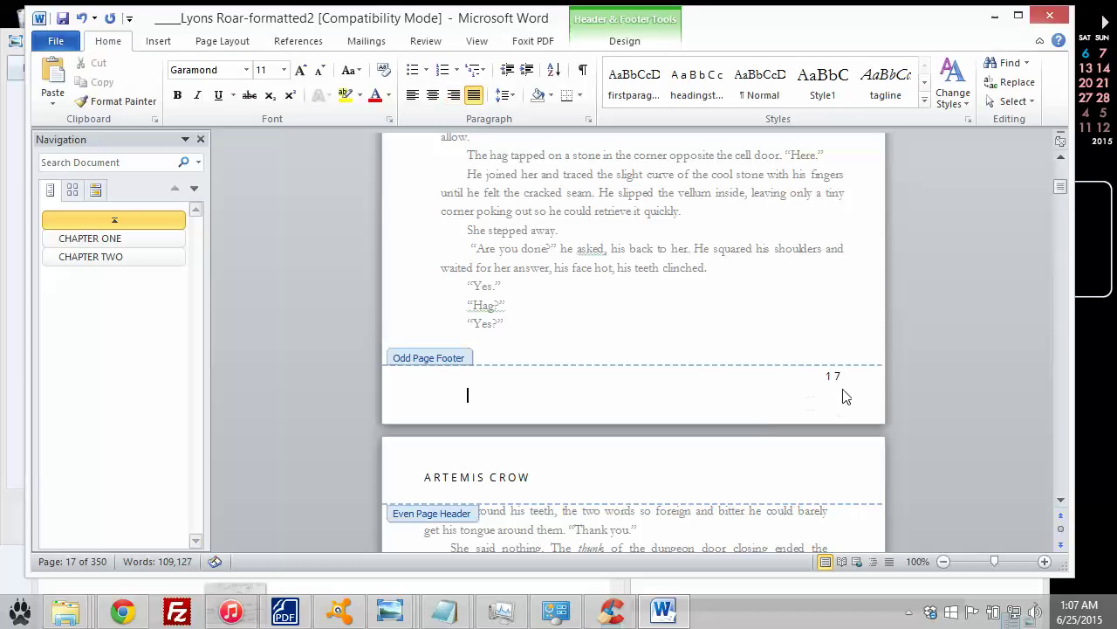
pyautogui.moveTo(852, 382); pyautogui.dragTo(850, 393)
pyautogui.press('Delete')
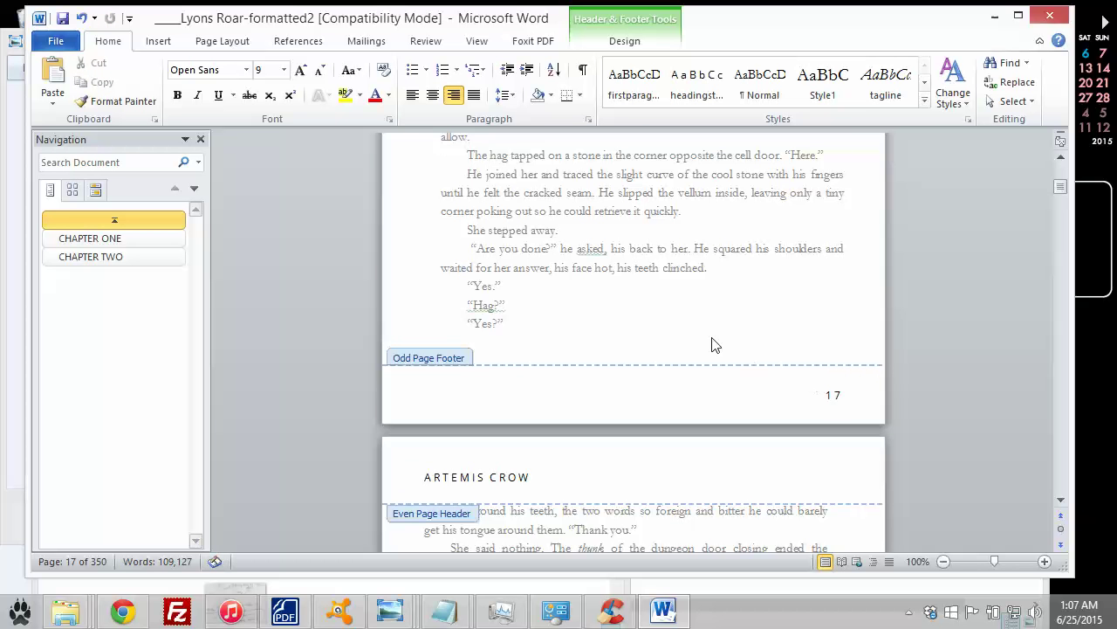
# - Reduce the expanded character spacing of the page number in the odd-page footer on page 19 to 0.1 pt
pyautogui.scroll(-15, 712, 345)
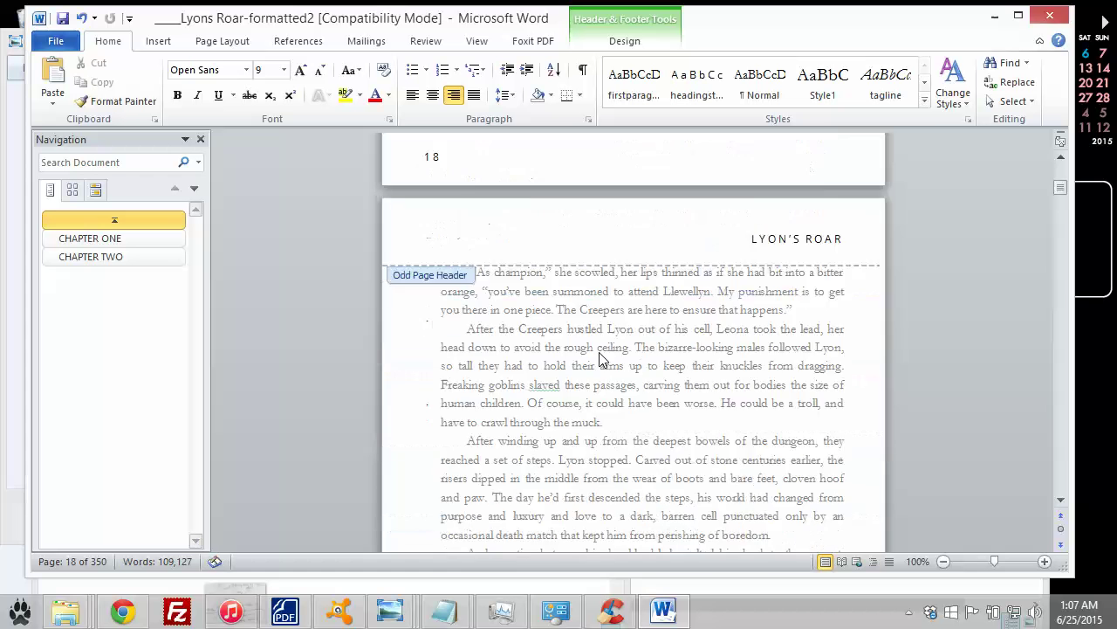
pyautogui.scroll(-12, 601, 358)
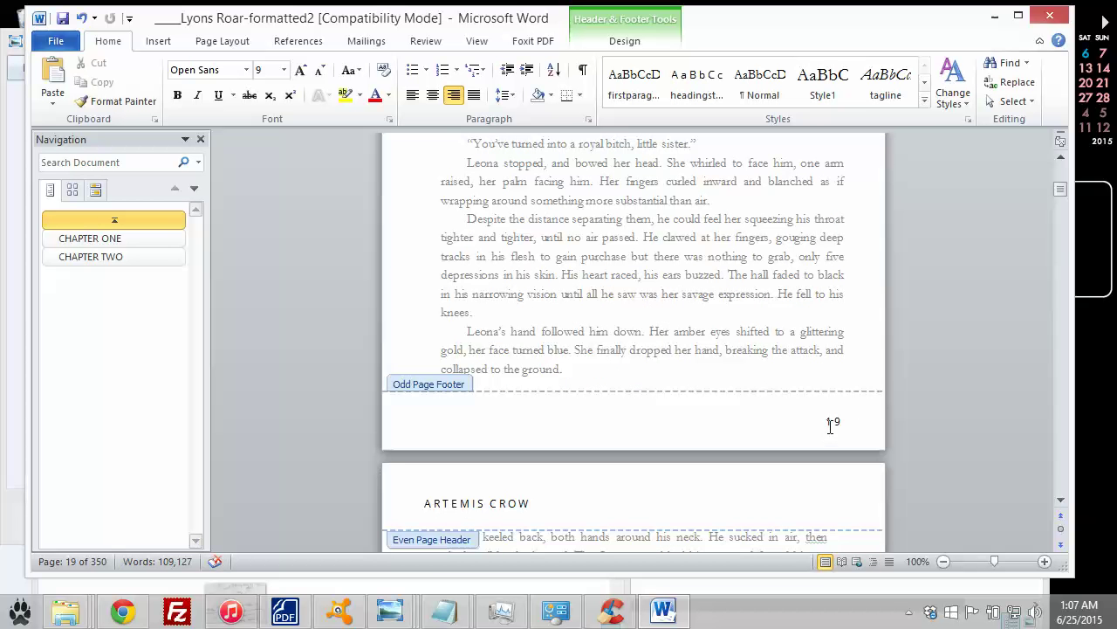
pyautogui.doubleClick(838, 423)
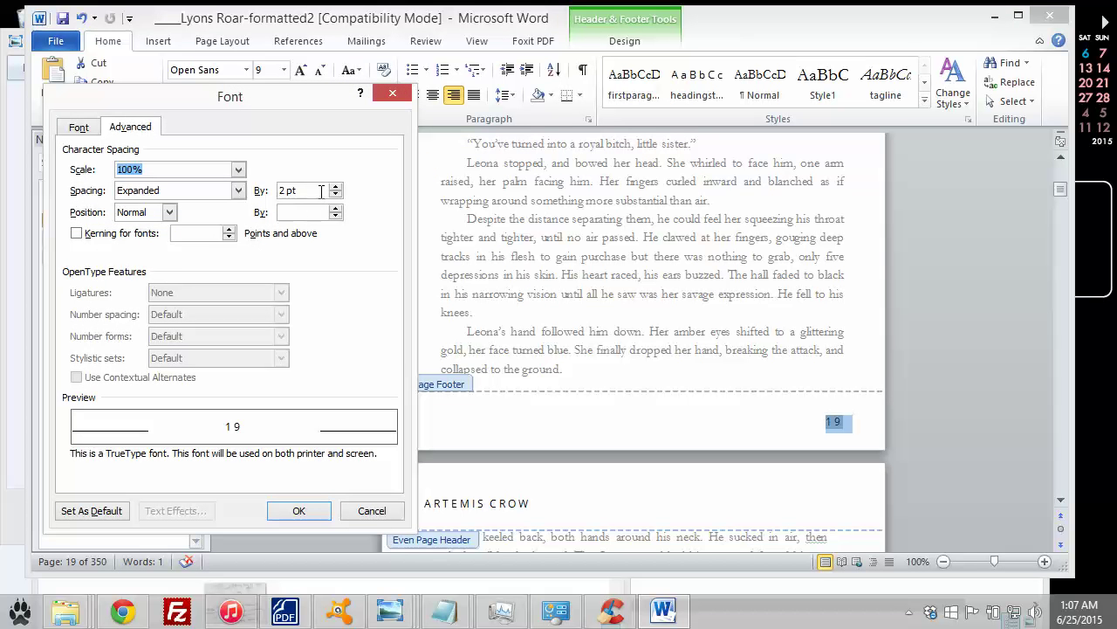
pyautogui.click(335, 195)
pyautogui.click(300, 511)
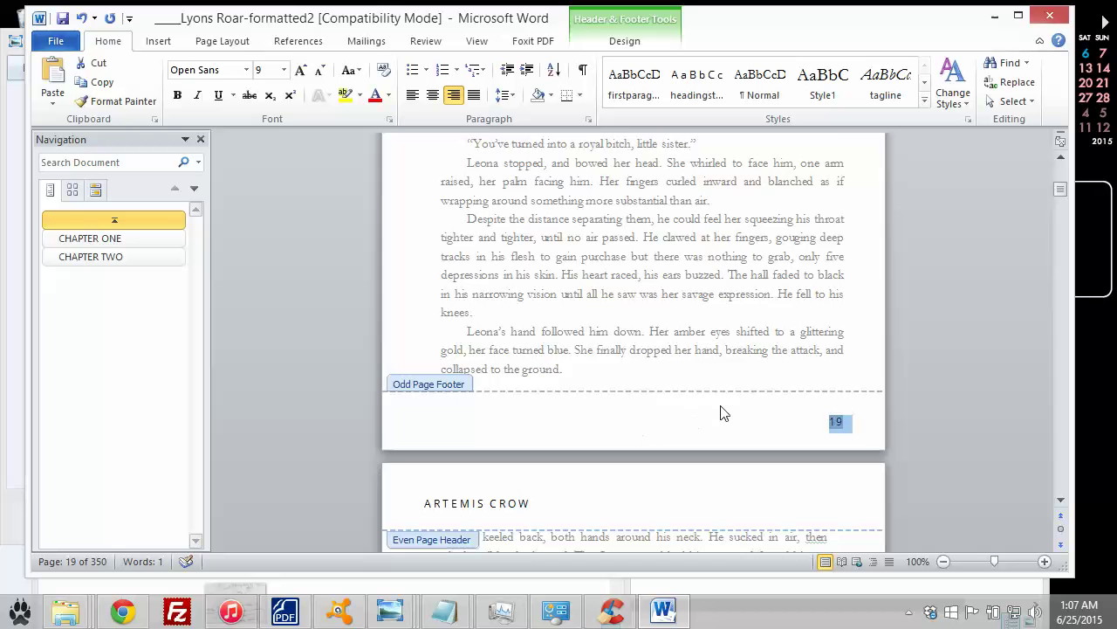
pyautogui.click(390, 119)
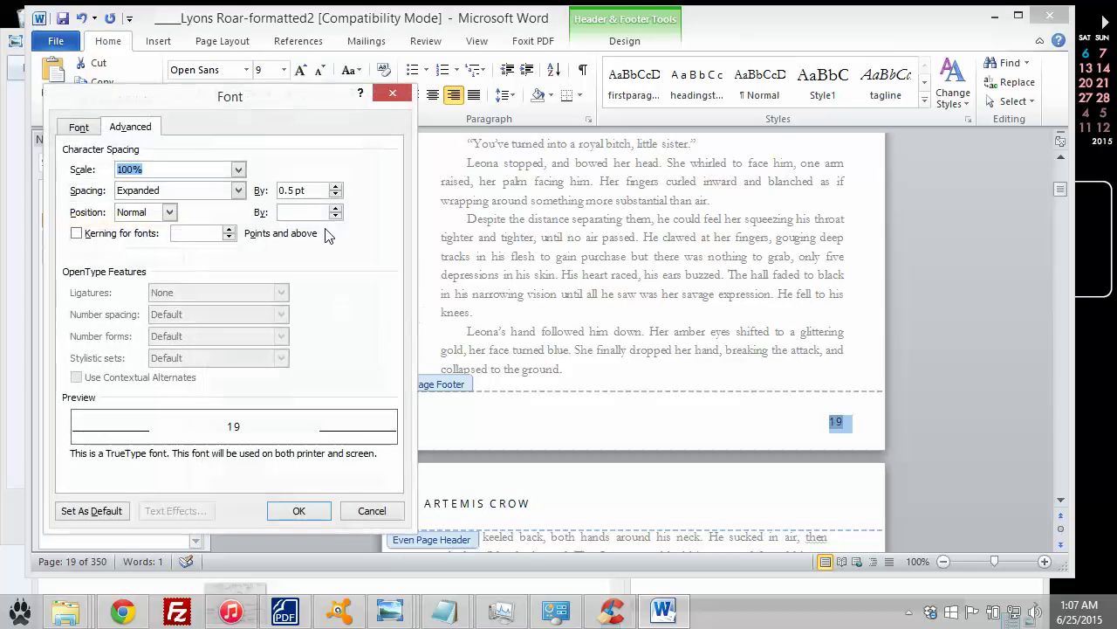
pyautogui.click(337, 194)
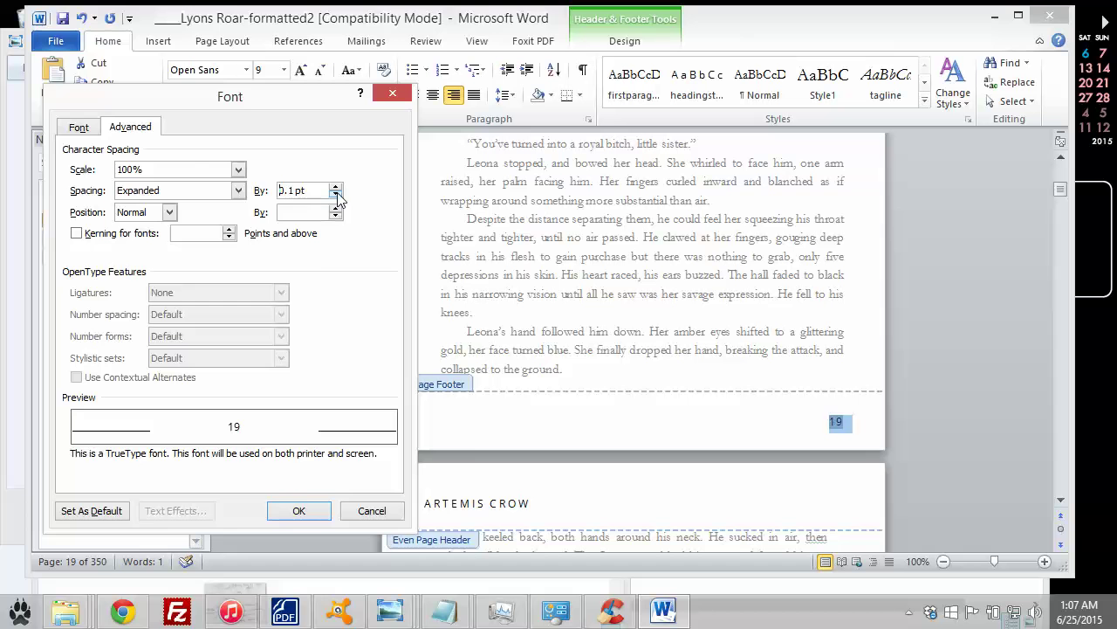
pyautogui.click(300, 510)
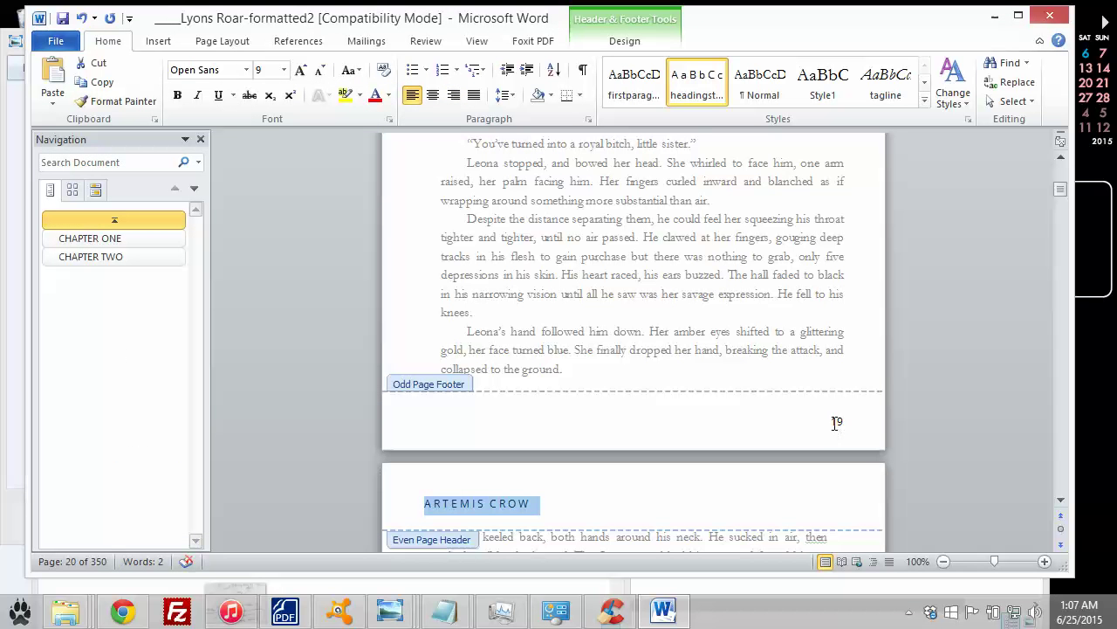
pyautogui.moveTo(827, 423); pyautogui.dragTo(850, 423)
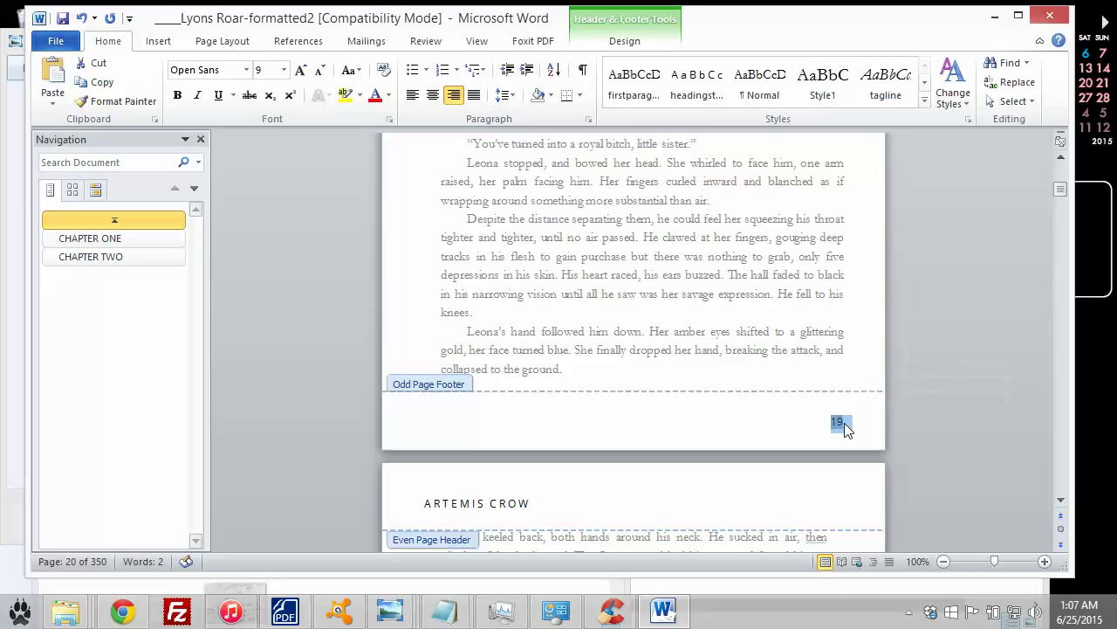
pyautogui.rightClick(844, 424)
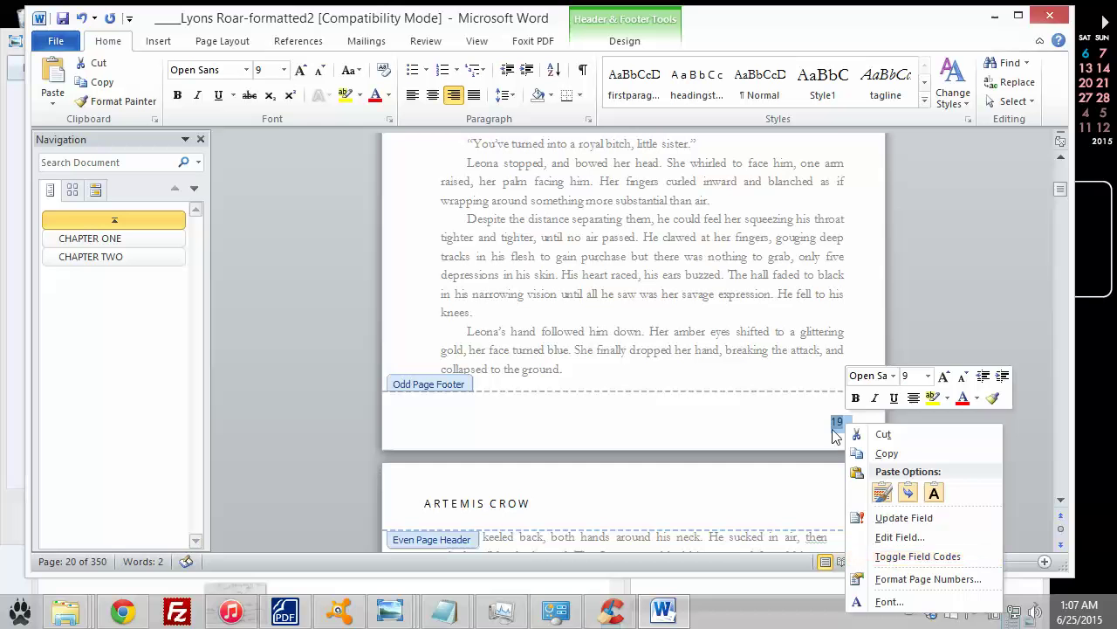
pyautogui.click(814, 411)
pyautogui.rightClick(838, 423)
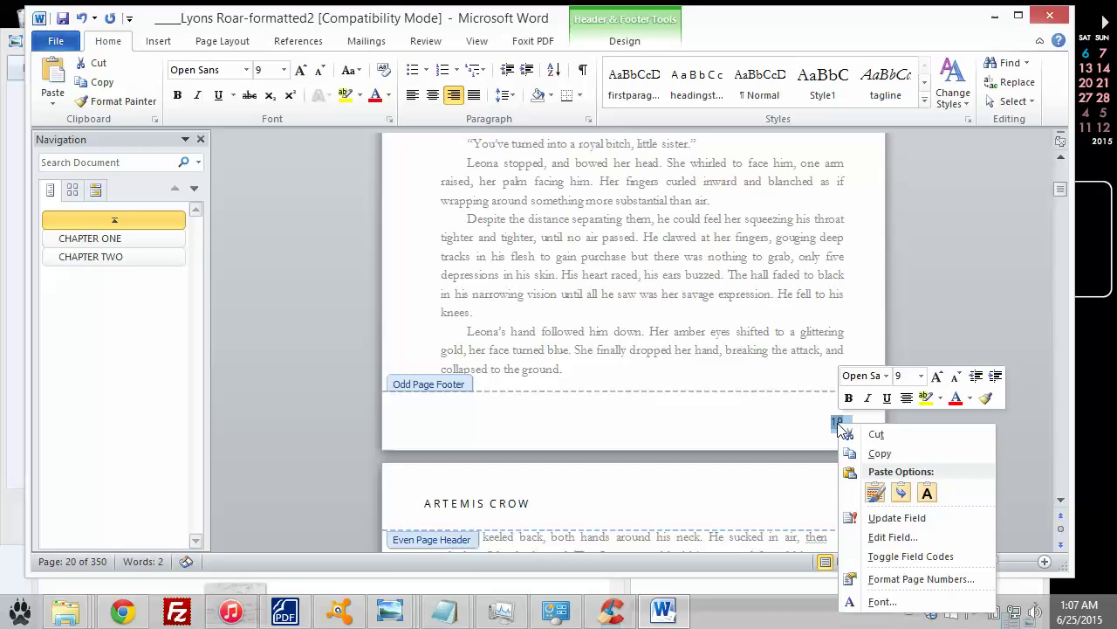
pyautogui.click(828, 423)
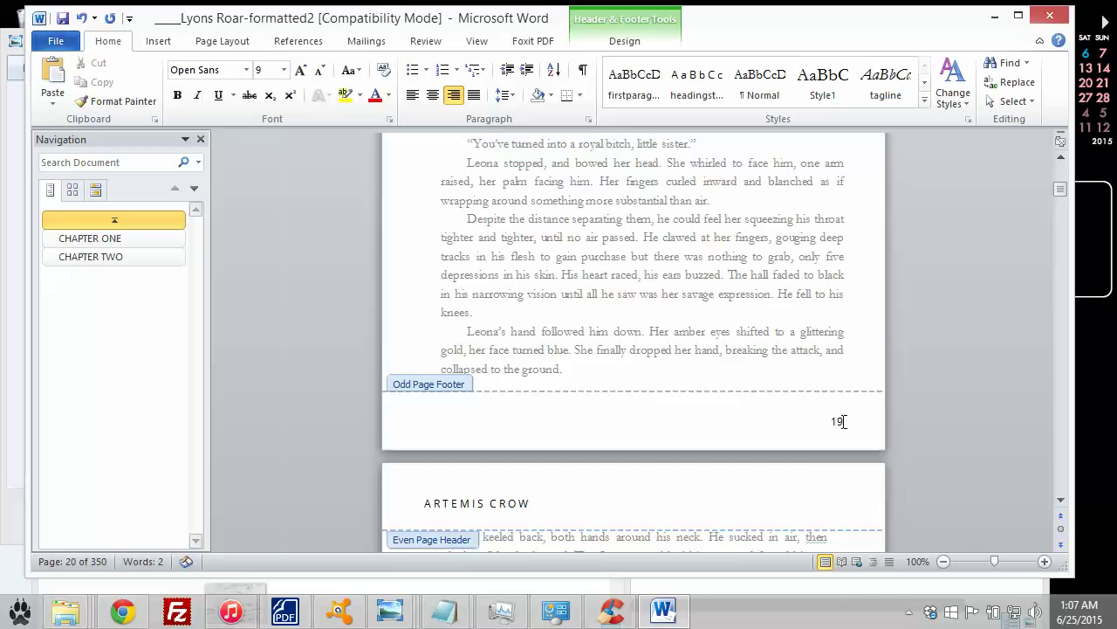
pyautogui.rightClick(841, 422)
pyautogui.click(760, 419)
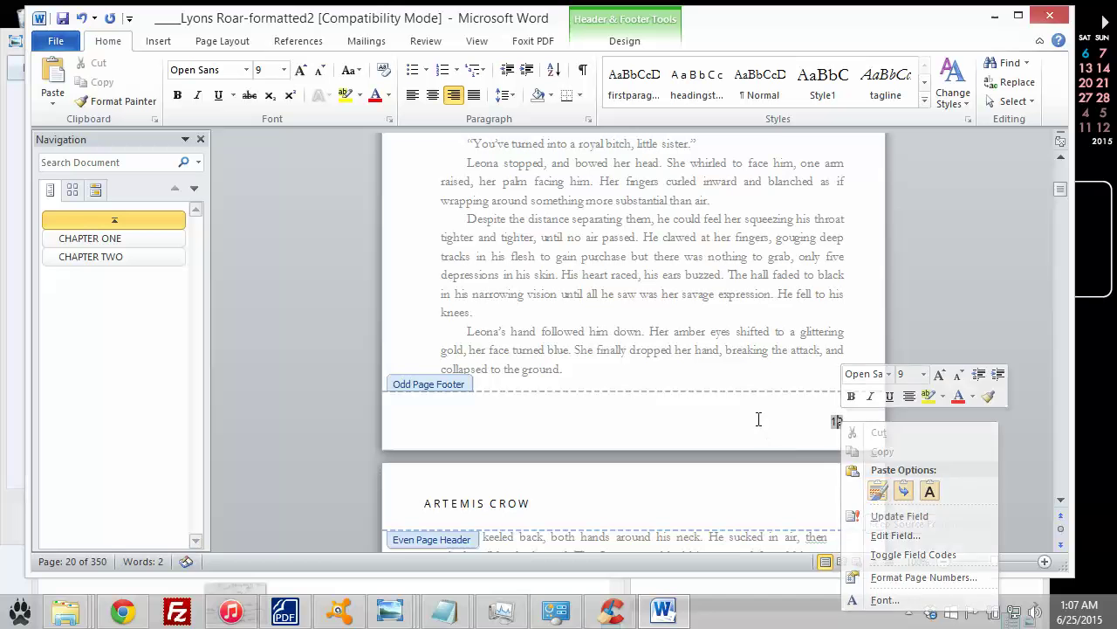
pyautogui.rightClick(834, 422)
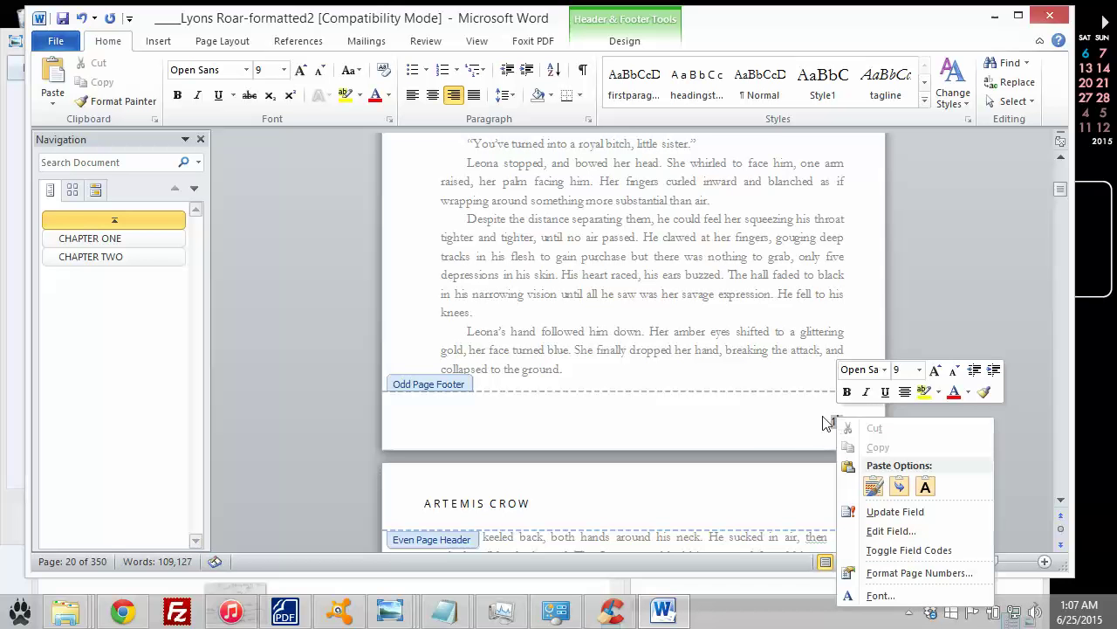
pyautogui.click(845, 421)
pyautogui.moveTo(848, 419); pyautogui.dragTo(811, 416)
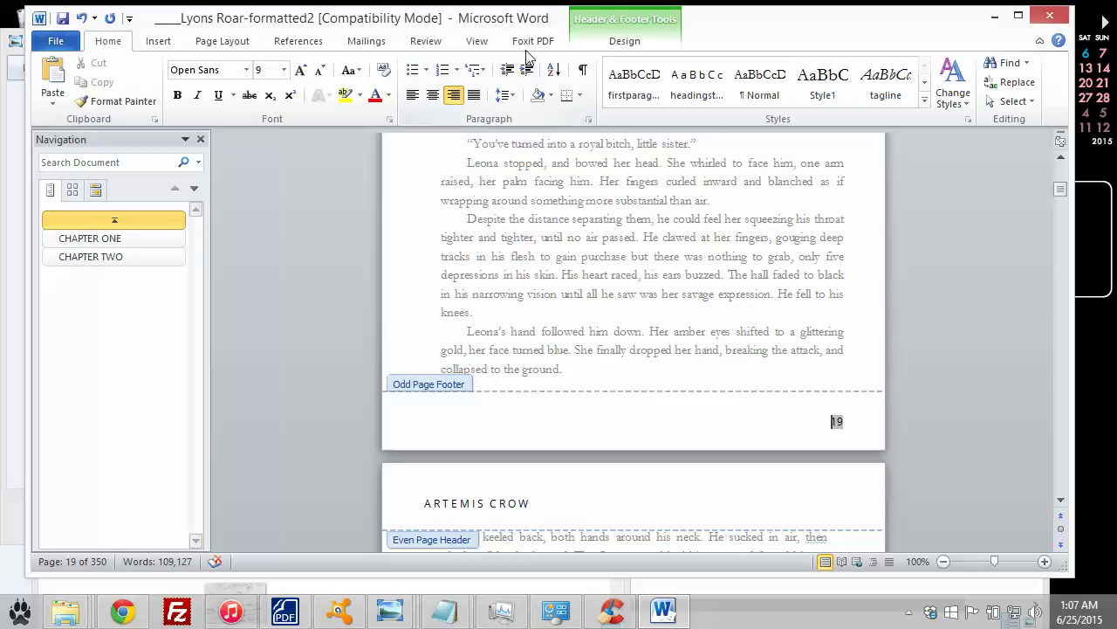
# - Insert a plain page number at the current position in the odd-page footer on page 19
pyautogui.click(159, 44)
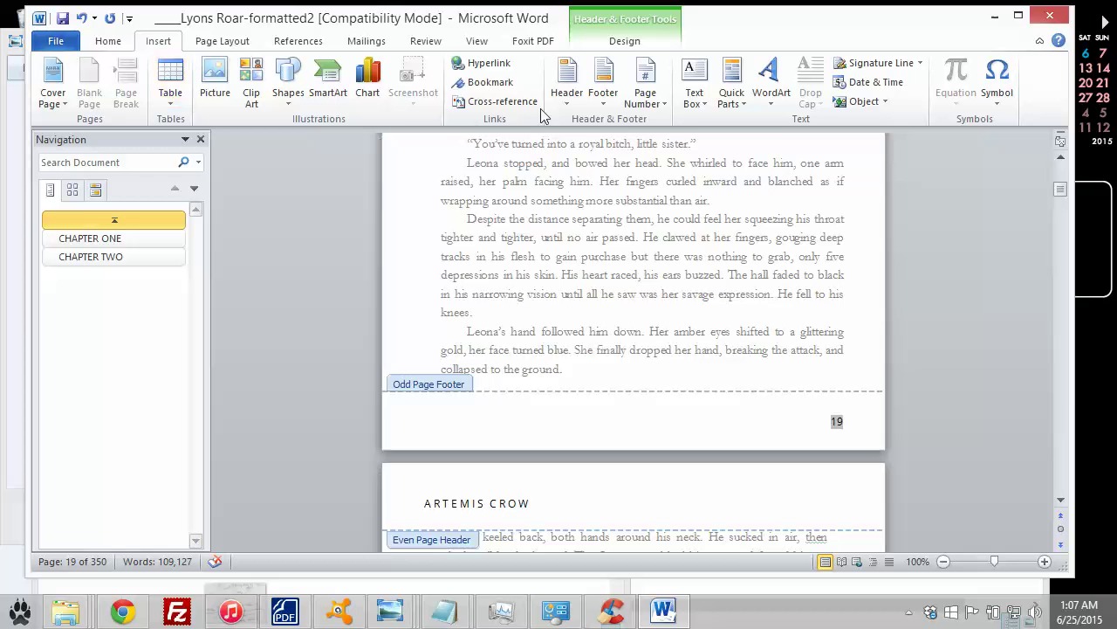
pyautogui.click(661, 103)
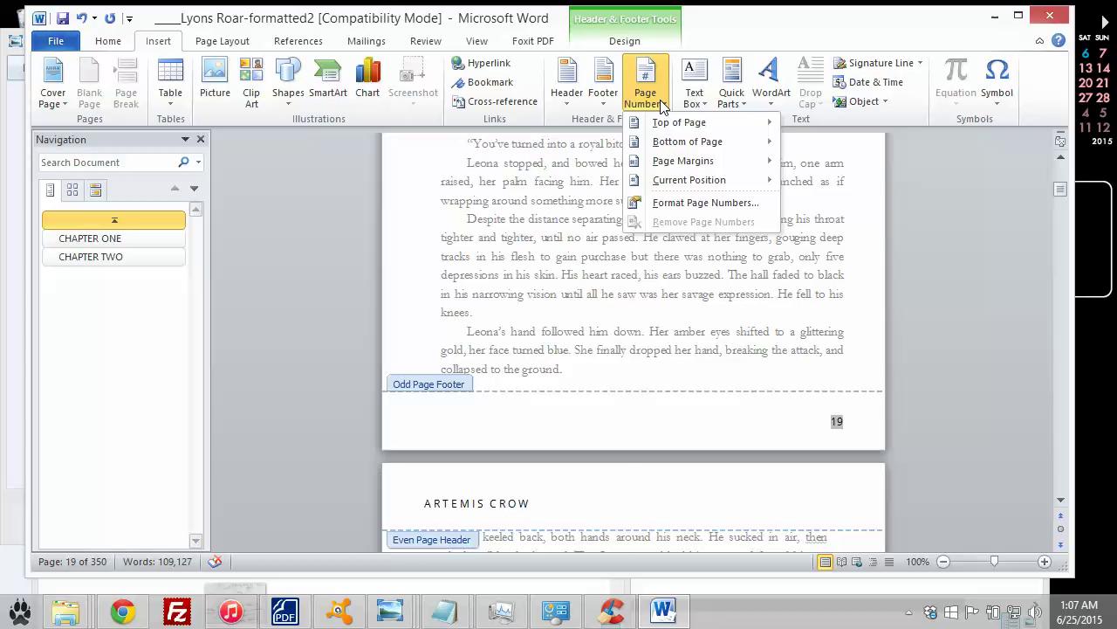
pyautogui.moveTo(714, 190)
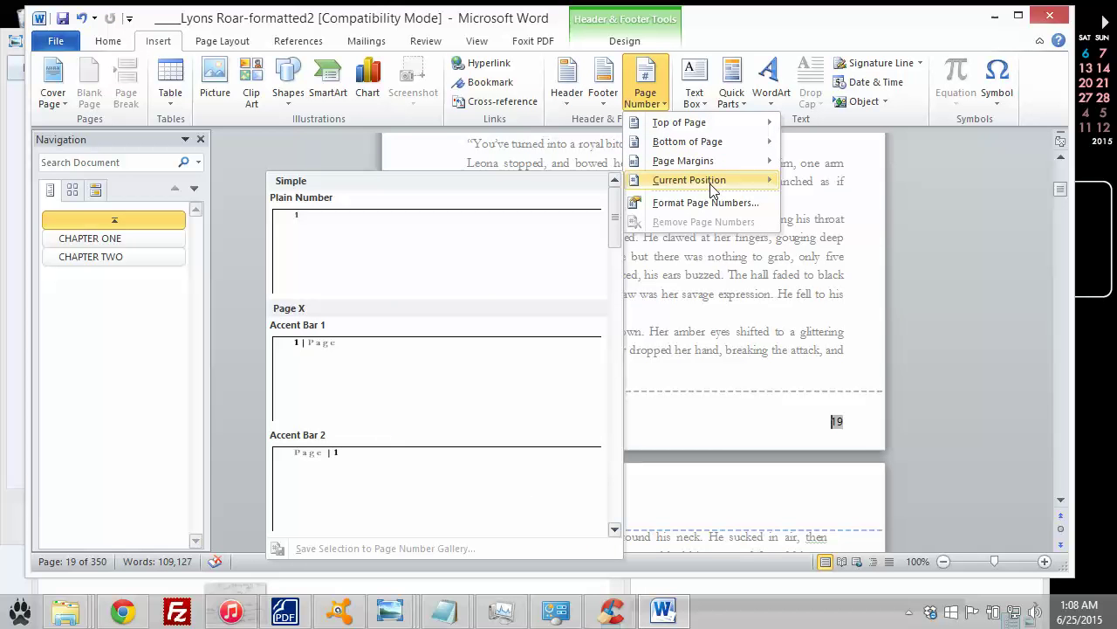
pyautogui.click(373, 262)
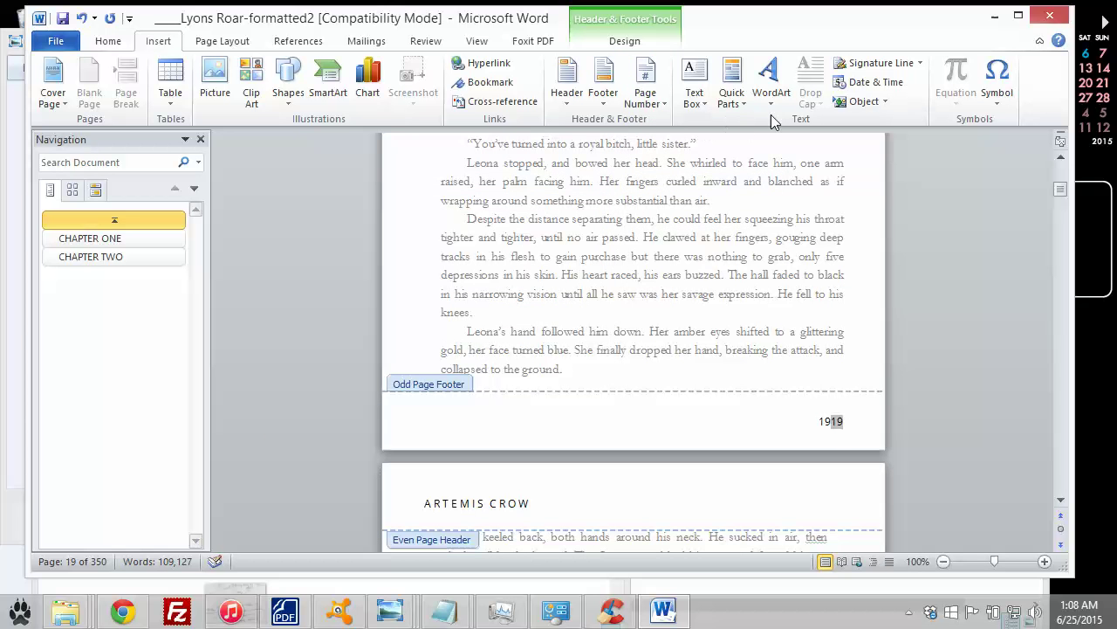
# - Set the page number format to continue the numbering from the previous section
pyautogui.click(661, 100)
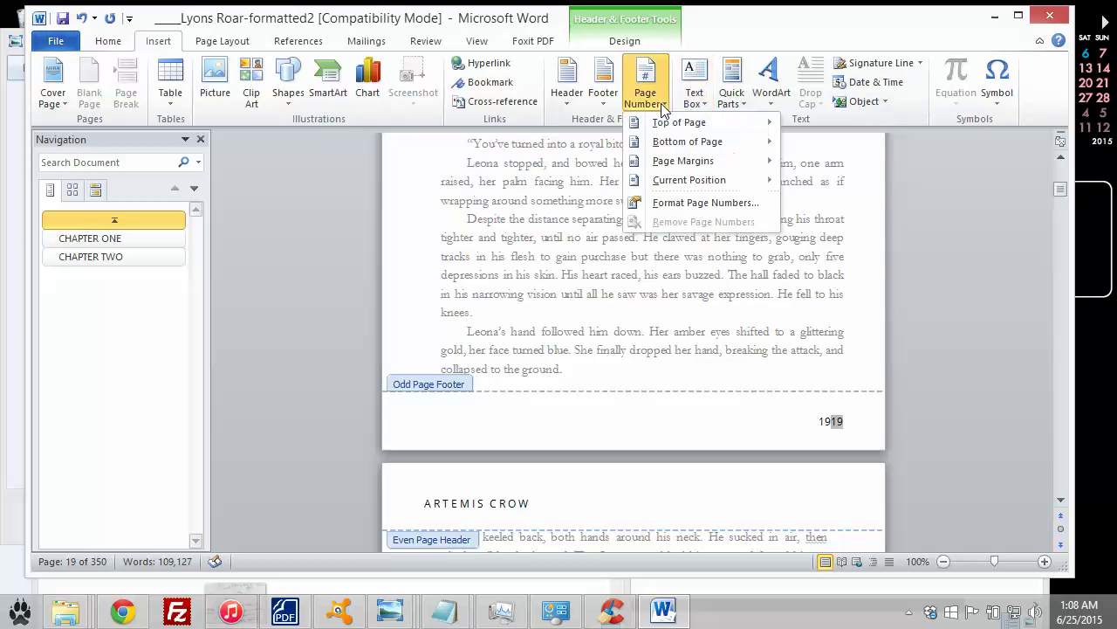
pyautogui.click(697, 206)
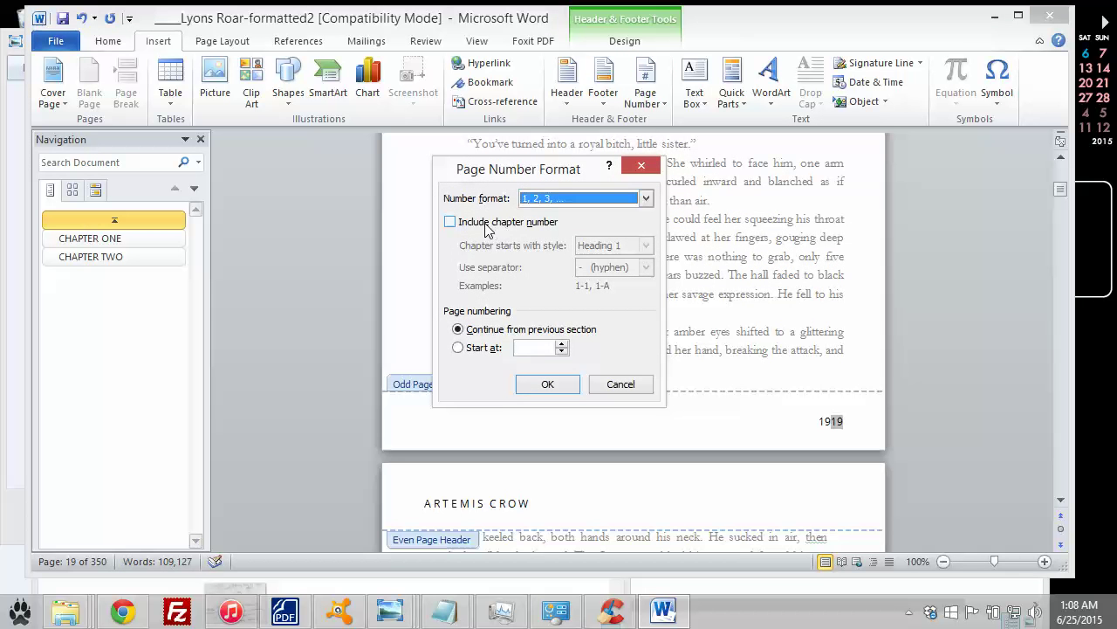
pyautogui.moveTo(453, 169); pyautogui.dragTo(254, 179)
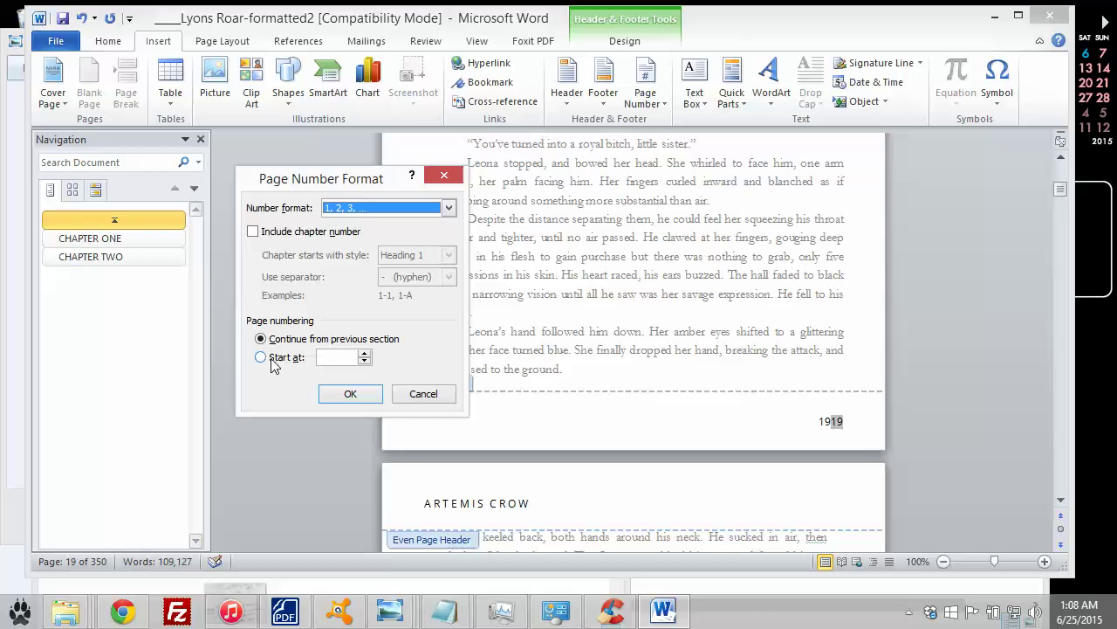
pyautogui.click(271, 362)
pyautogui.click(262, 339)
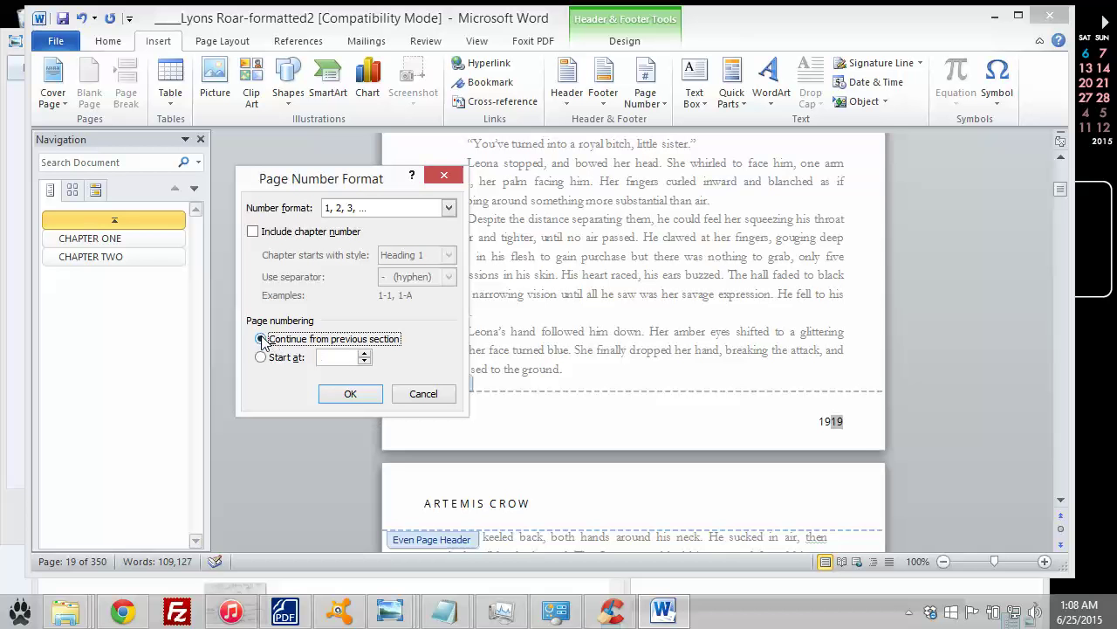
pyautogui.click(363, 398)
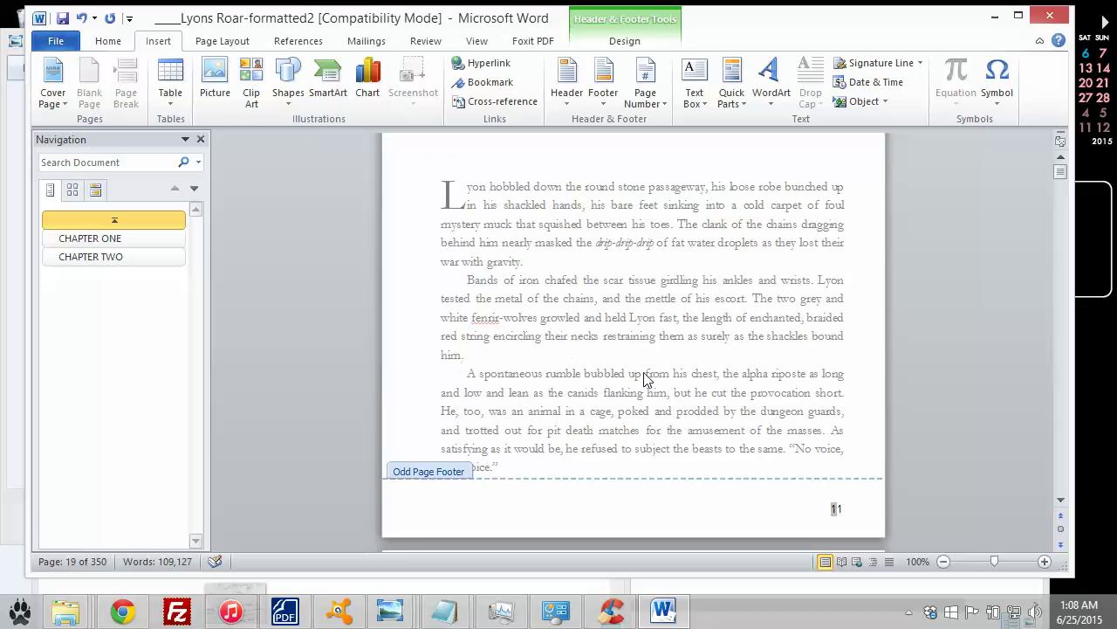
# - Delete the duplicate page number from the odd-page footer on page 1
pyautogui.scroll(7, 646, 377)
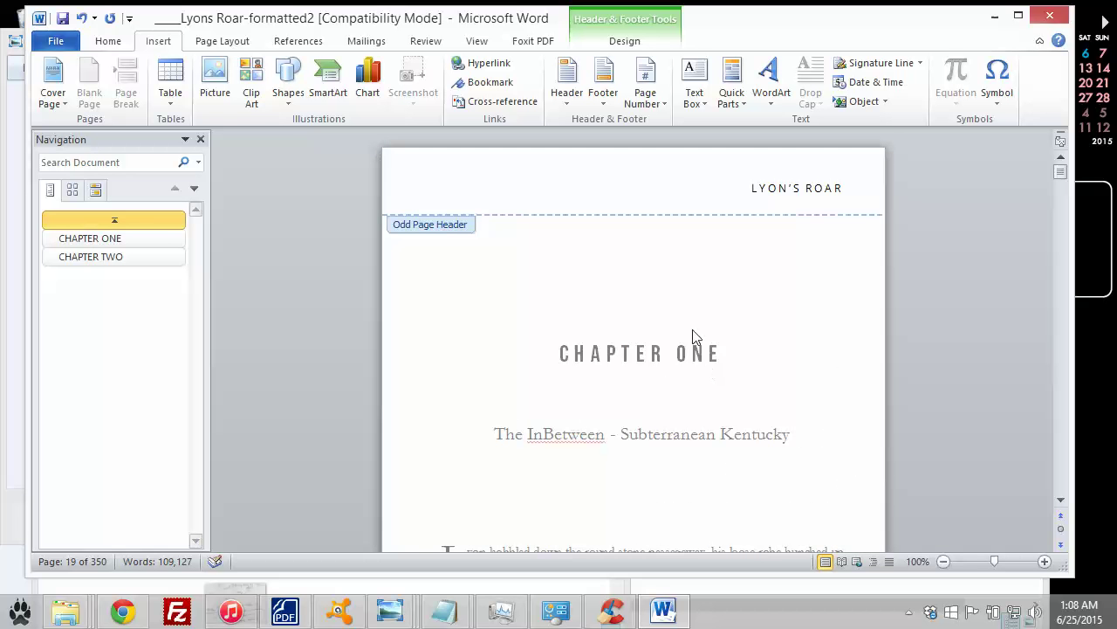
pyautogui.scroll(-7, 695, 337)
pyautogui.click(839, 369)
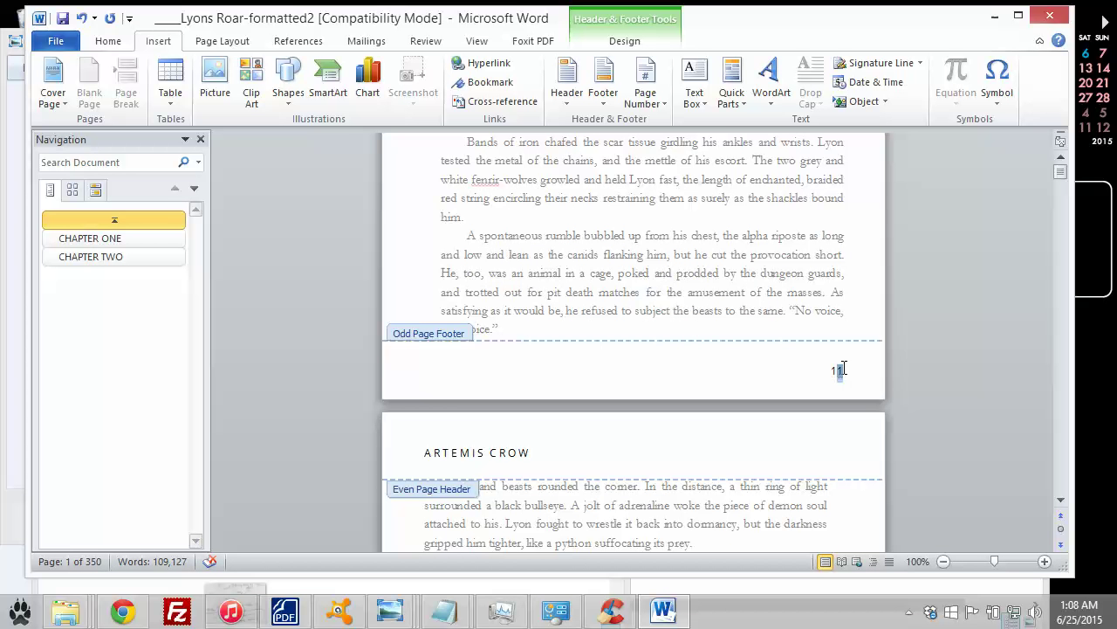
pyautogui.doubleClick(837, 371)
pyautogui.click(843, 370)
pyautogui.moveTo(839, 371); pyautogui.dragTo(861, 378)
pyautogui.press('Delete')
# - Set the footer's distance from the bottom to 0.3" at the even-page footer on page 2 and return to the body text
pyautogui.scroll(-12, 851, 371)
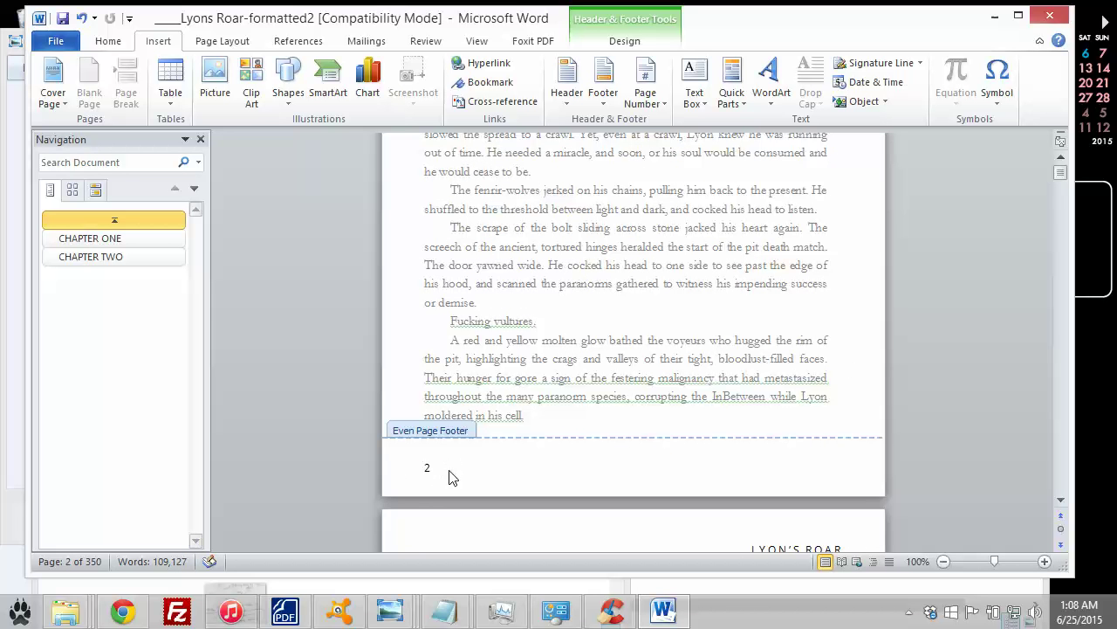
pyautogui.moveTo(450, 477); pyautogui.dragTo(408, 472)
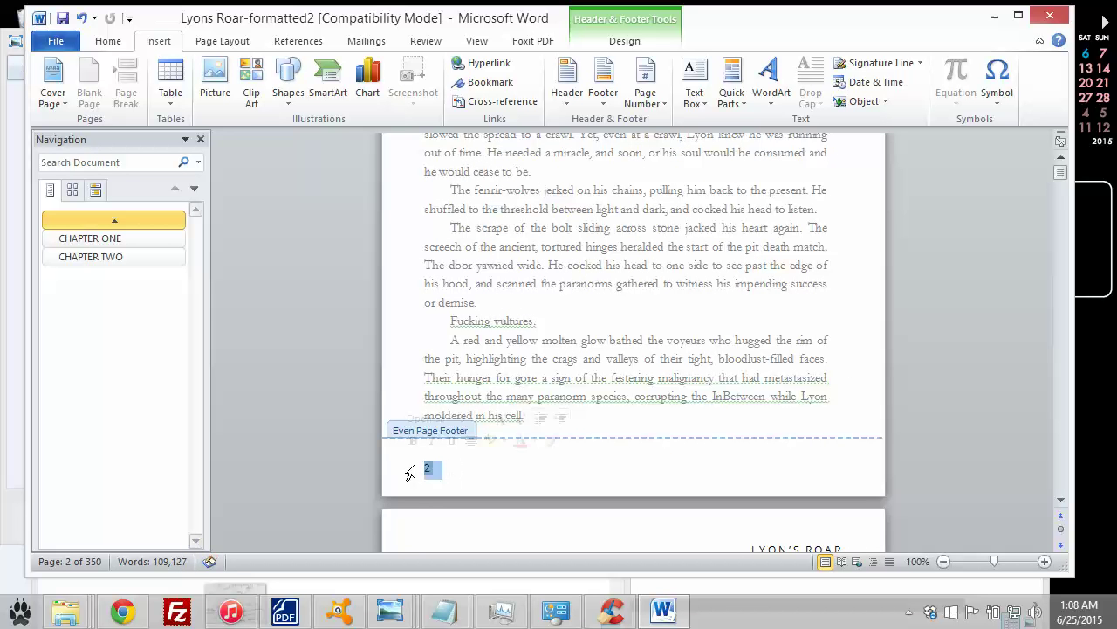
pyautogui.click(615, 43)
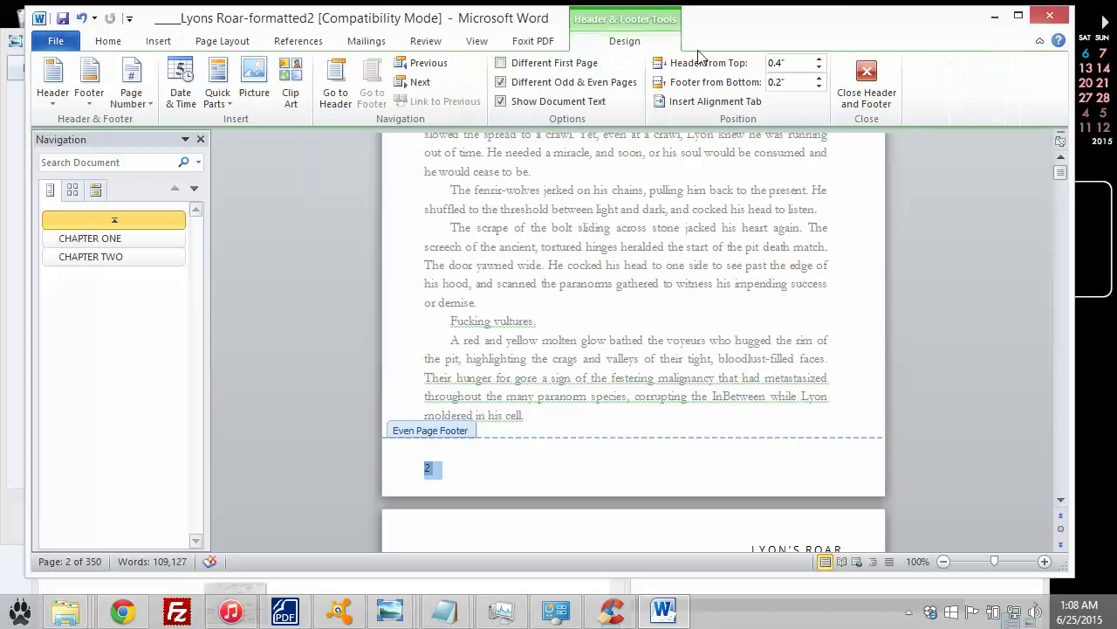
pyautogui.click(818, 86)
pyautogui.doubleClick(572, 330)
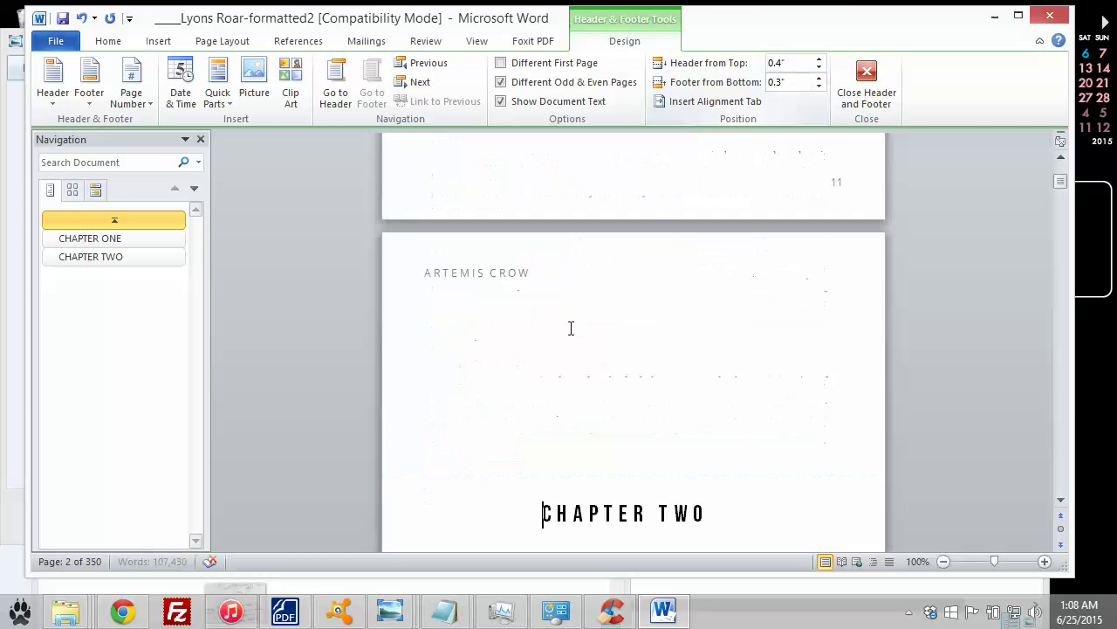
# - Reduce the expanded character spacing of the page number in the even-page footer on page 14 to 0.1 pt
pyautogui.scroll(-15, 582, 328)
pyautogui.scroll(-15, 593, 332)
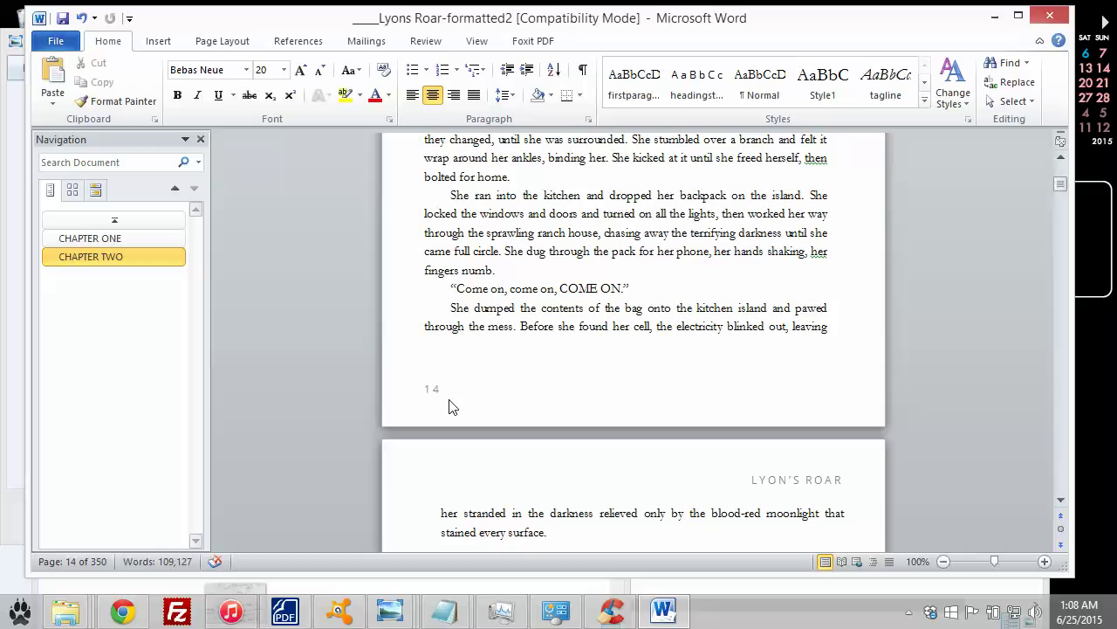
pyautogui.scroll(-2, 456, 381)
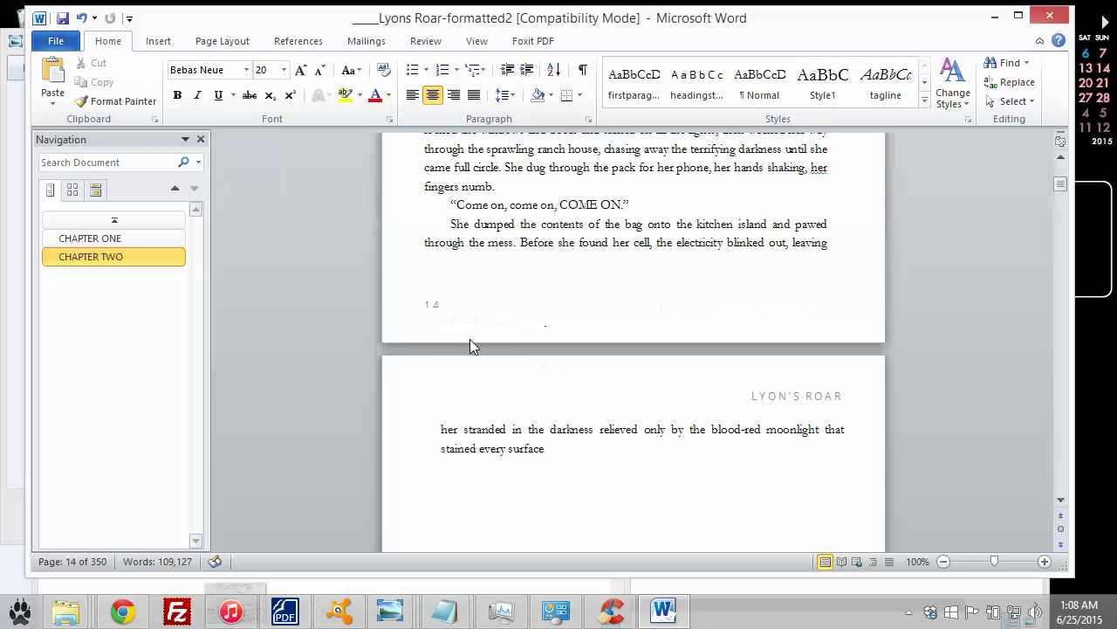
pyautogui.scroll(-1, 428, 327)
pyautogui.scroll(3, 471, 327)
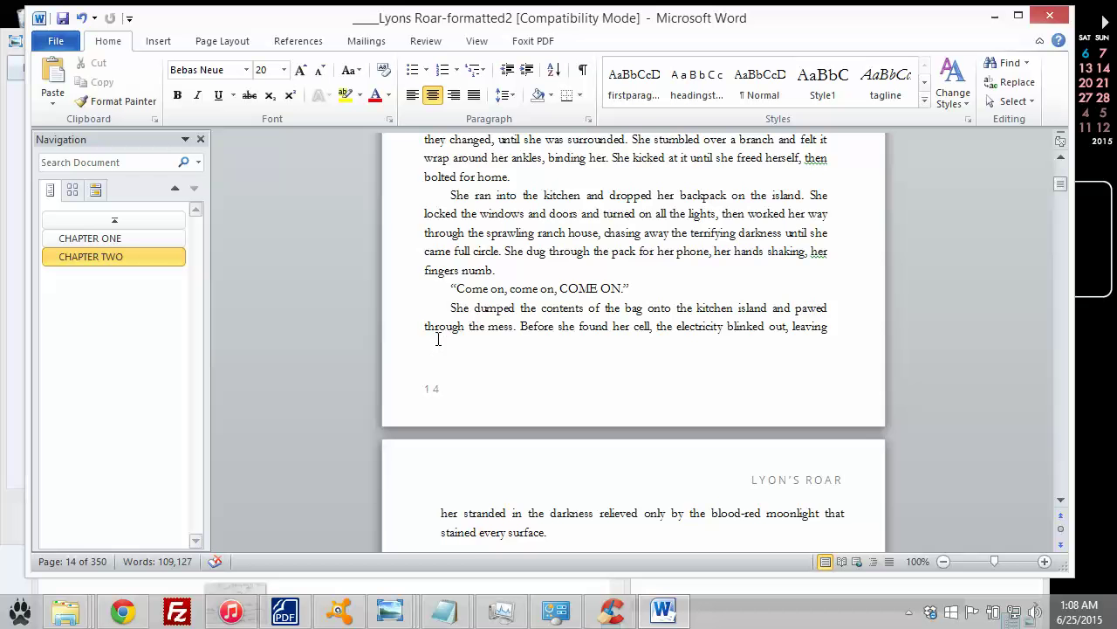
pyautogui.scroll(1, 437, 354)
pyautogui.scroll(-1, 439, 410)
pyautogui.doubleClick(436, 395)
pyautogui.doubleClick(432, 390)
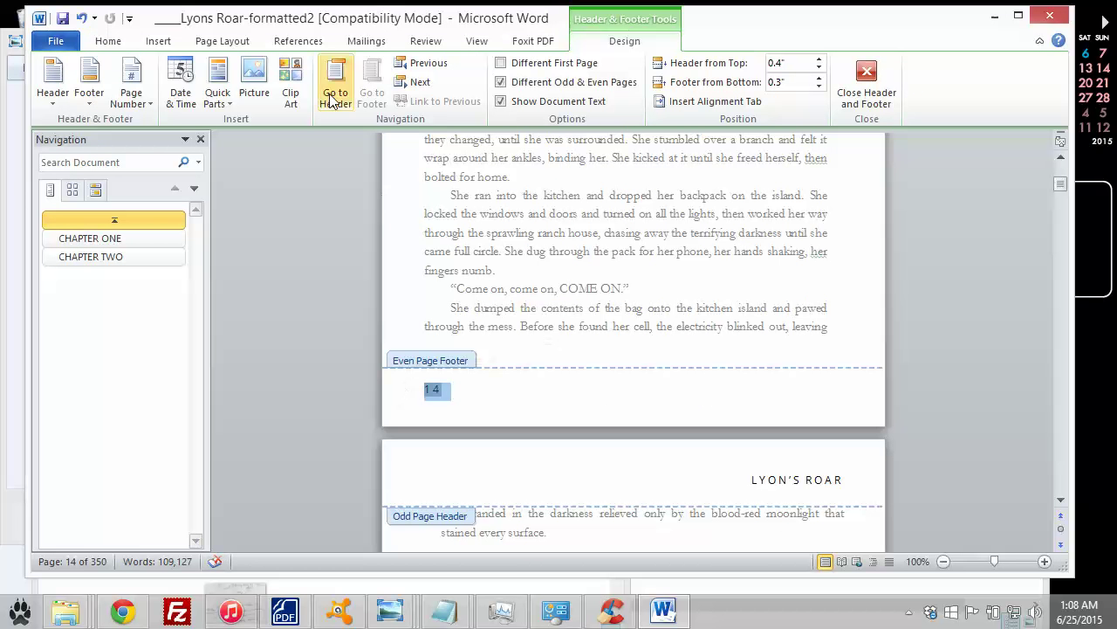
pyautogui.click(112, 44)
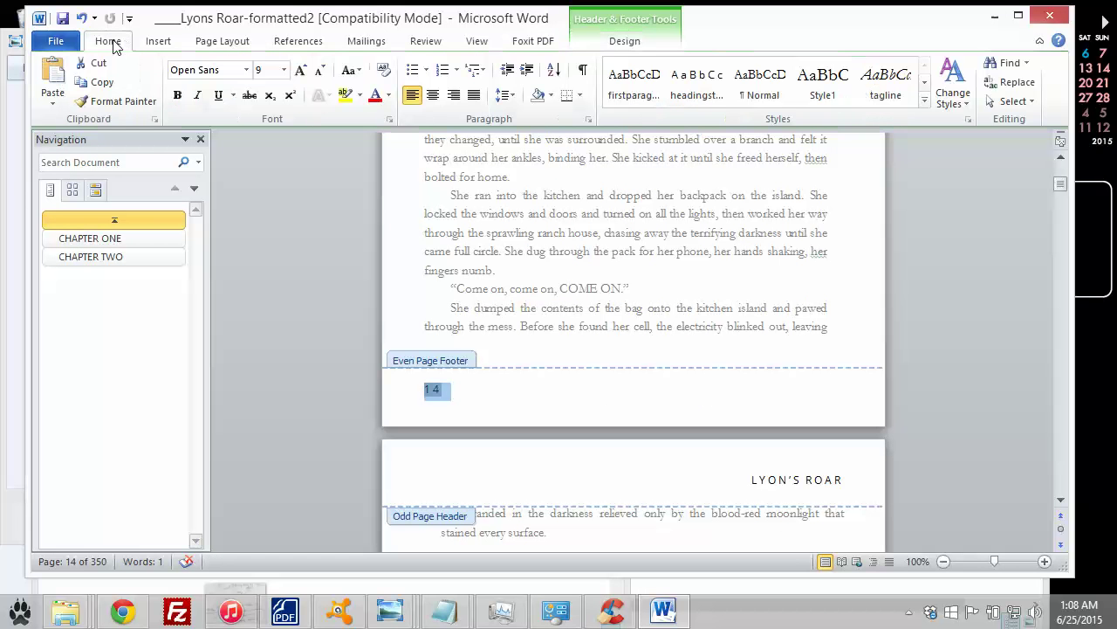
pyautogui.click(389, 117)
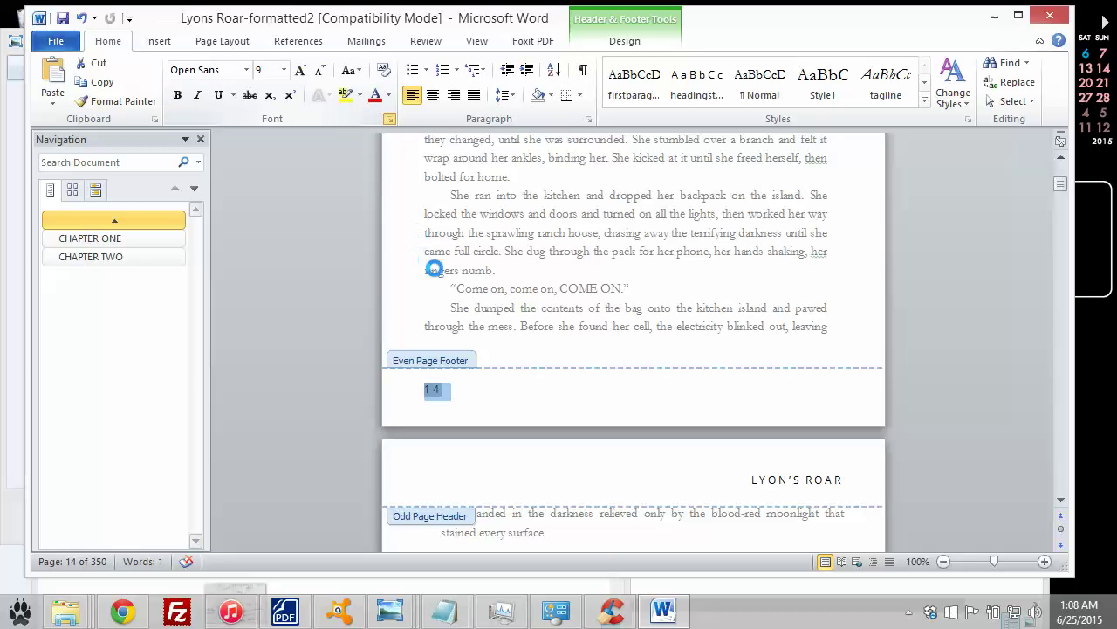
pyautogui.click(335, 194)
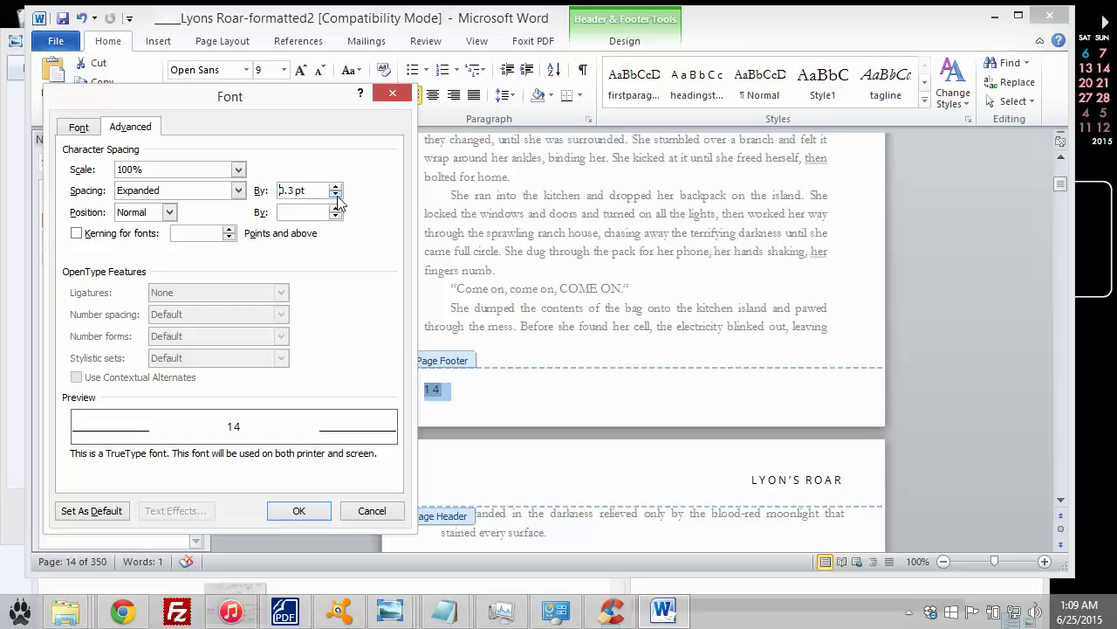
pyautogui.click(336, 194)
pyautogui.click(336, 187)
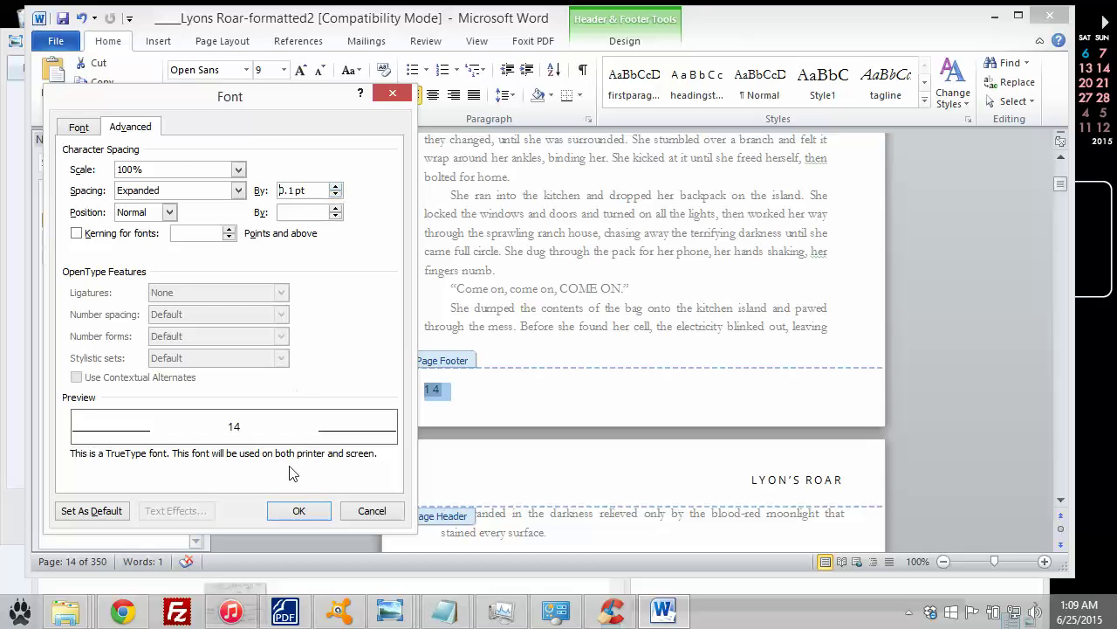
pyautogui.click(303, 511)
pyautogui.click(533, 390)
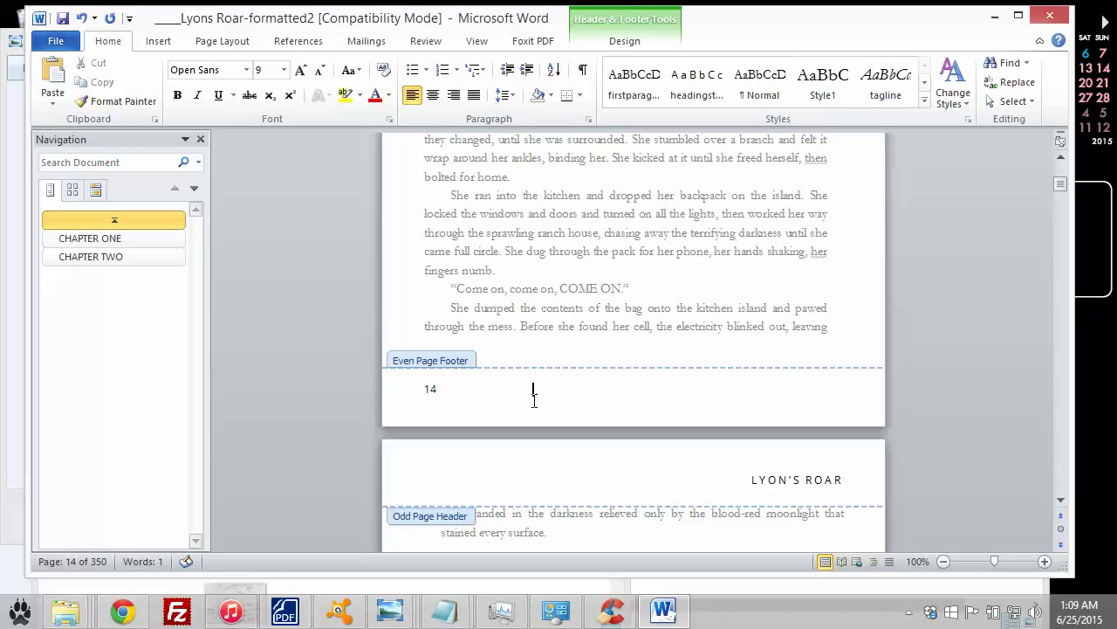
# - Check the character spacing of the page number in the odd-page footer on page 15
pyautogui.scroll(-15, 533, 391)
pyautogui.moveTo(826, 366); pyautogui.dragTo(842, 361)
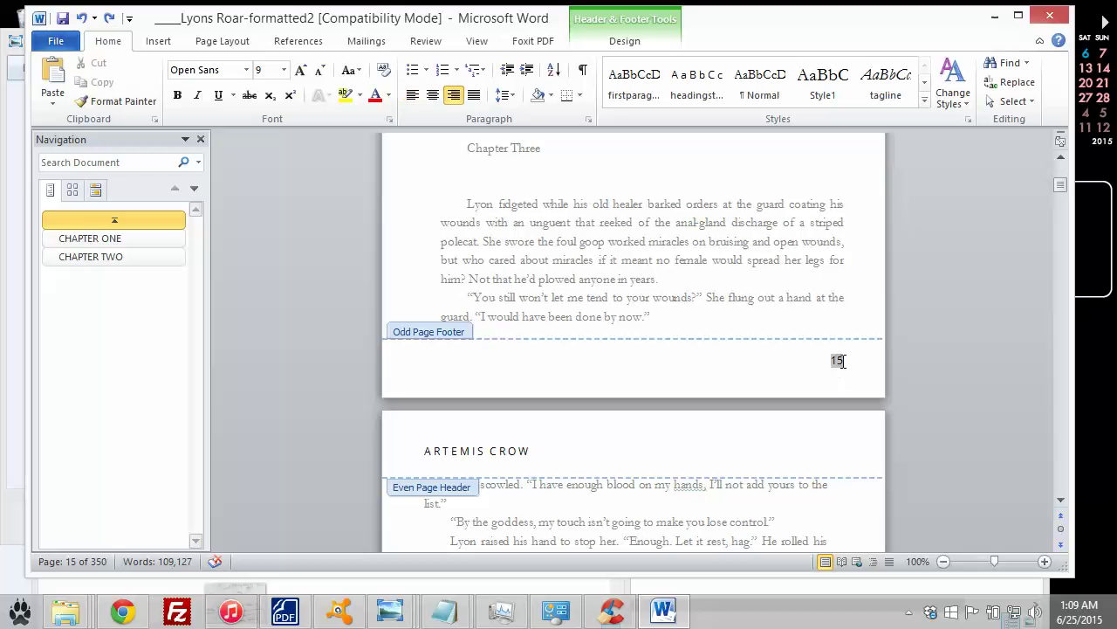
pyautogui.click(389, 120)
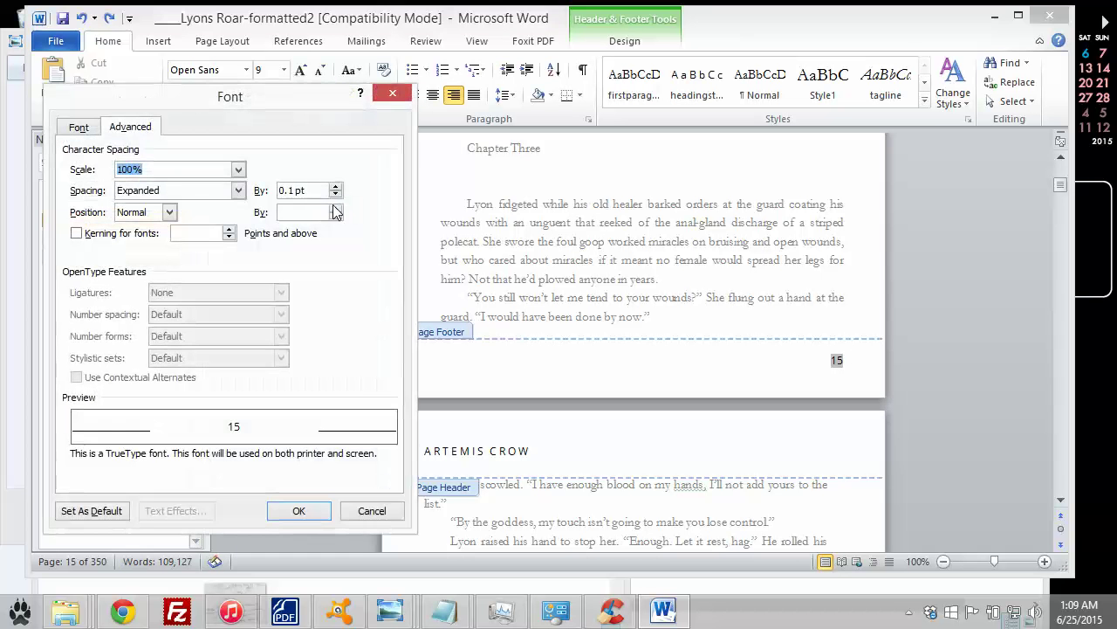
pyautogui.click(306, 512)
# - Return to the body text and examine the headers and footers from page 12 through page 22
pyautogui.doubleClick(552, 295)
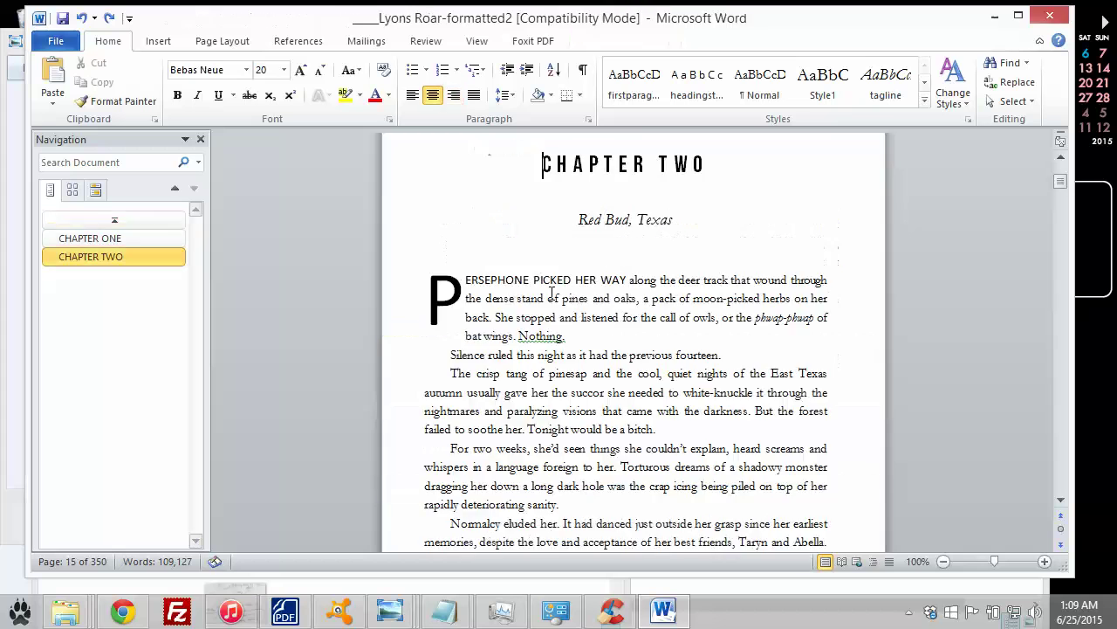
pyautogui.scroll(-10, 554, 294)
pyautogui.scroll(2, 684, 326)
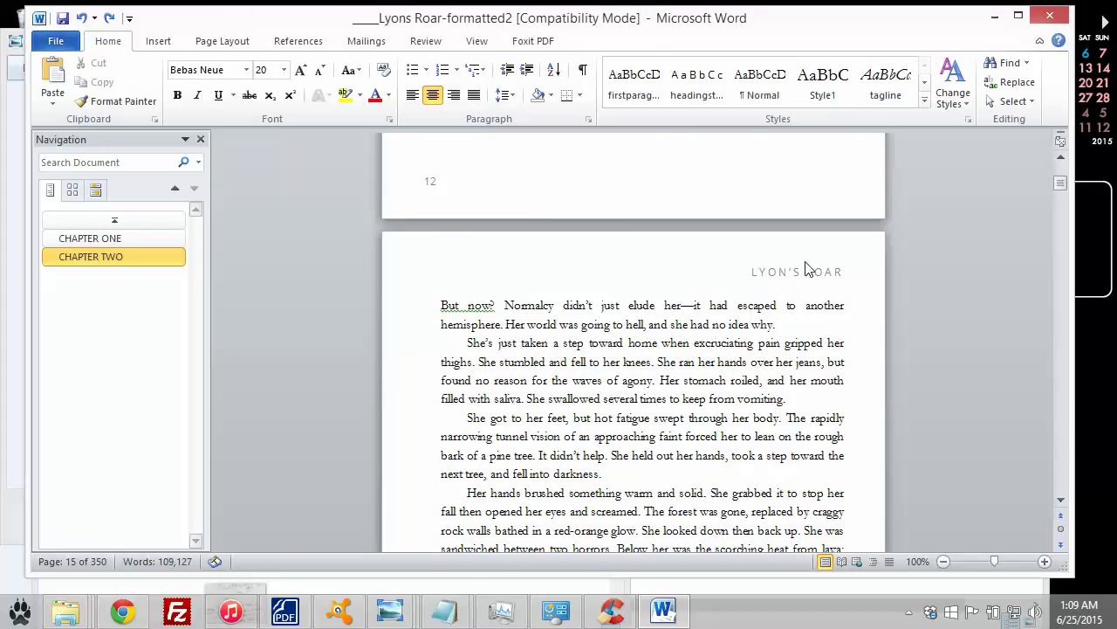
pyautogui.scroll(-15, 684, 326)
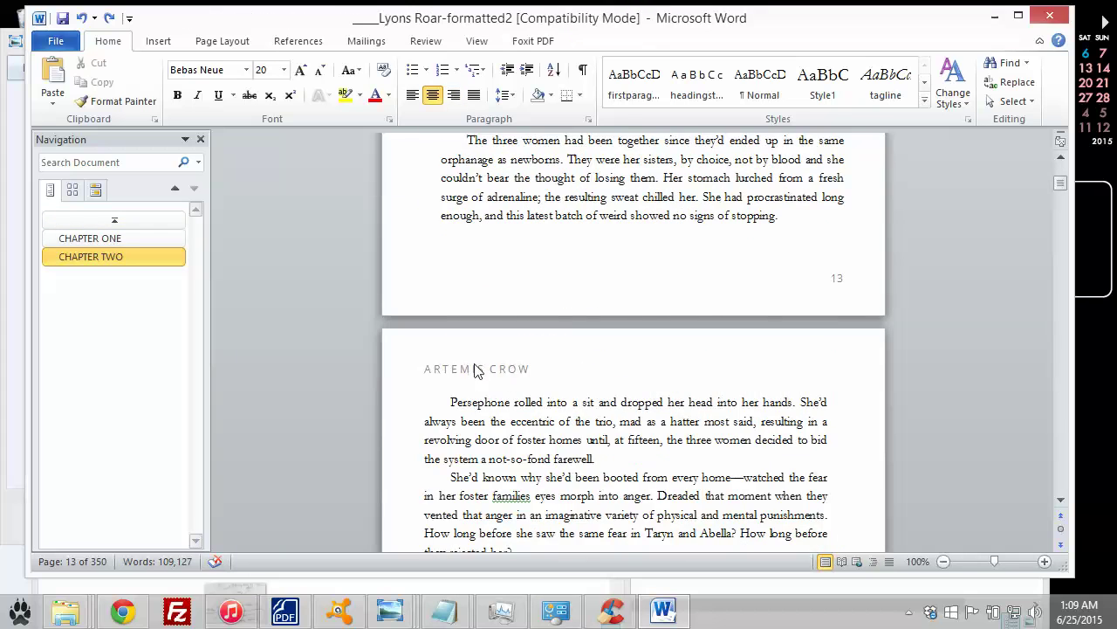
pyautogui.scroll(15, 685, 373)
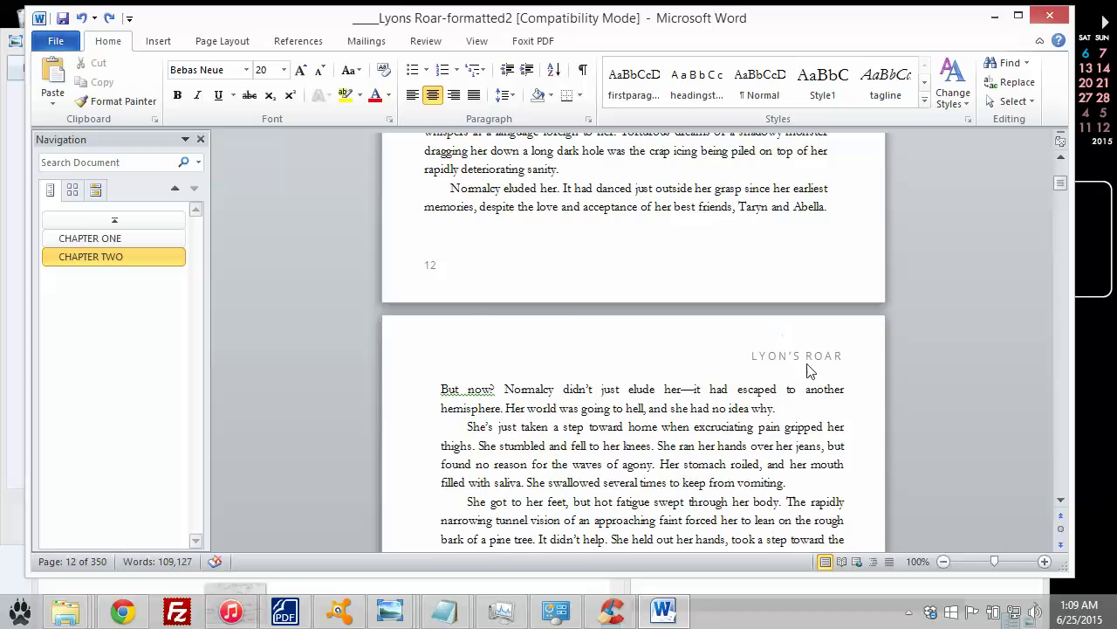
pyautogui.scroll(-10, 776, 369)
pyautogui.scroll(-4, 751, 358)
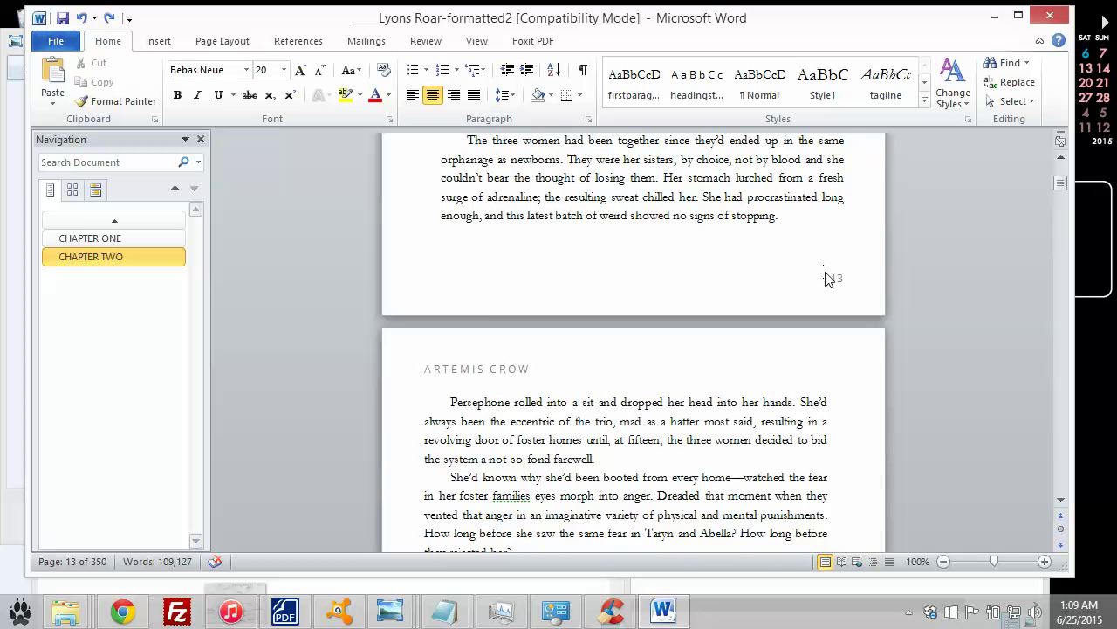
pyautogui.scroll(-6, 829, 278)
pyautogui.scroll(-15, 842, 266)
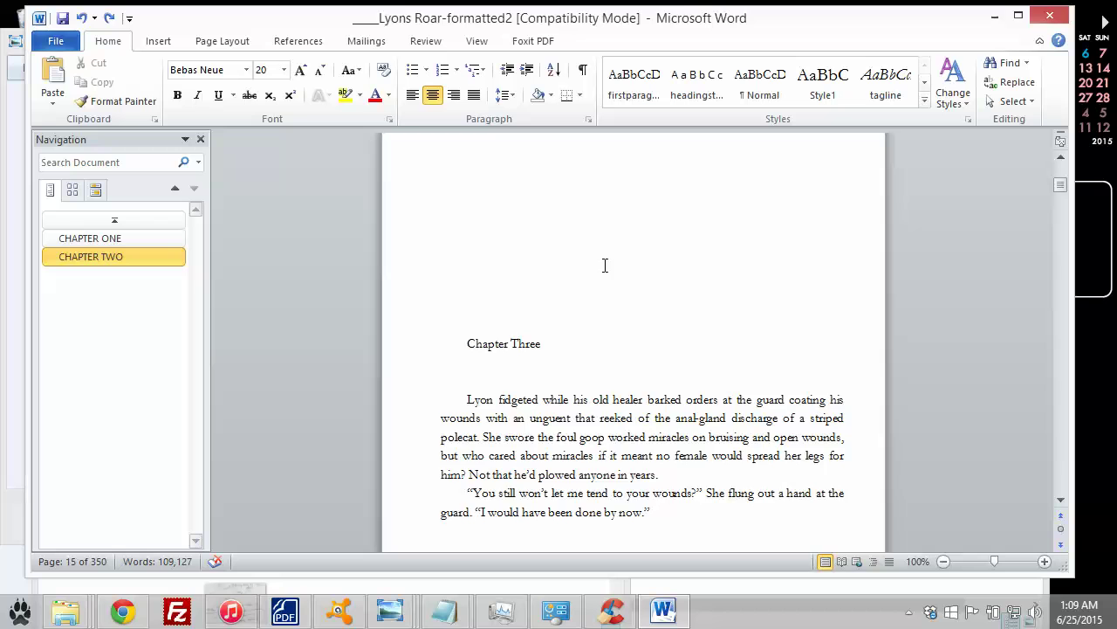
pyautogui.scroll(3, 603, 262)
pyautogui.scroll(-3, 602, 262)
pyautogui.scroll(-20, 615, 292)
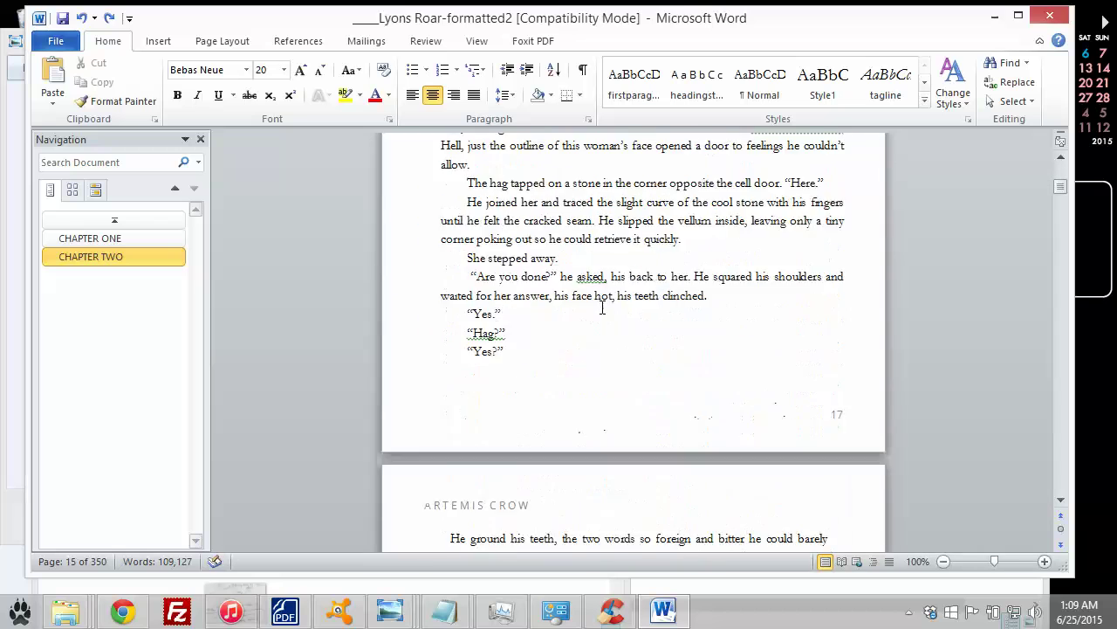
pyautogui.scroll(-20, 601, 307)
pyautogui.scroll(-20, 635, 307)
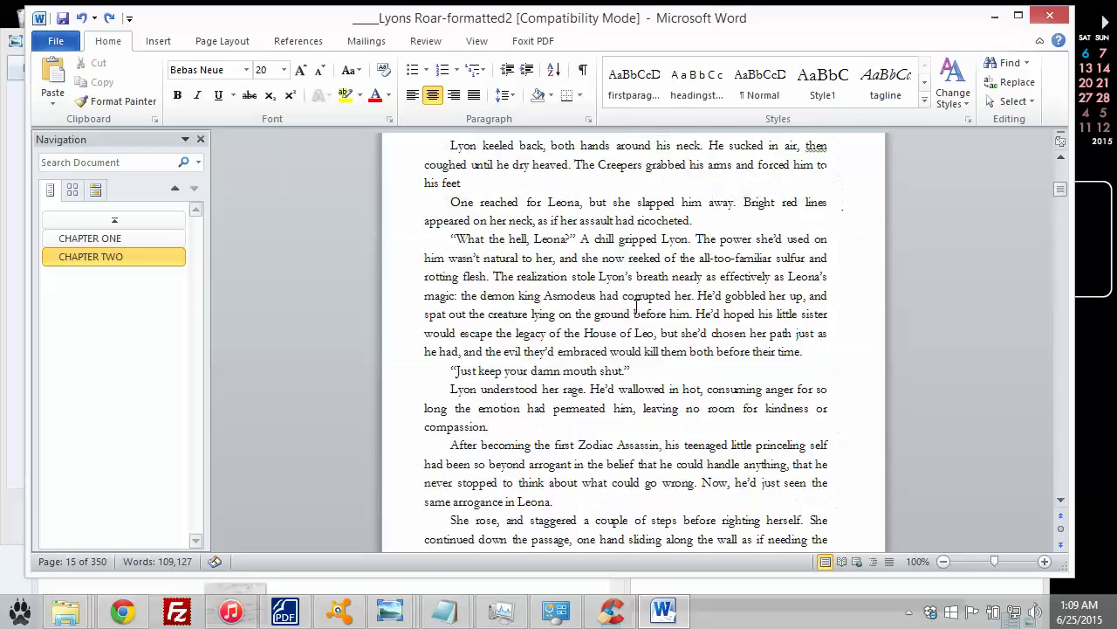
pyautogui.scroll(-9, 635, 307)
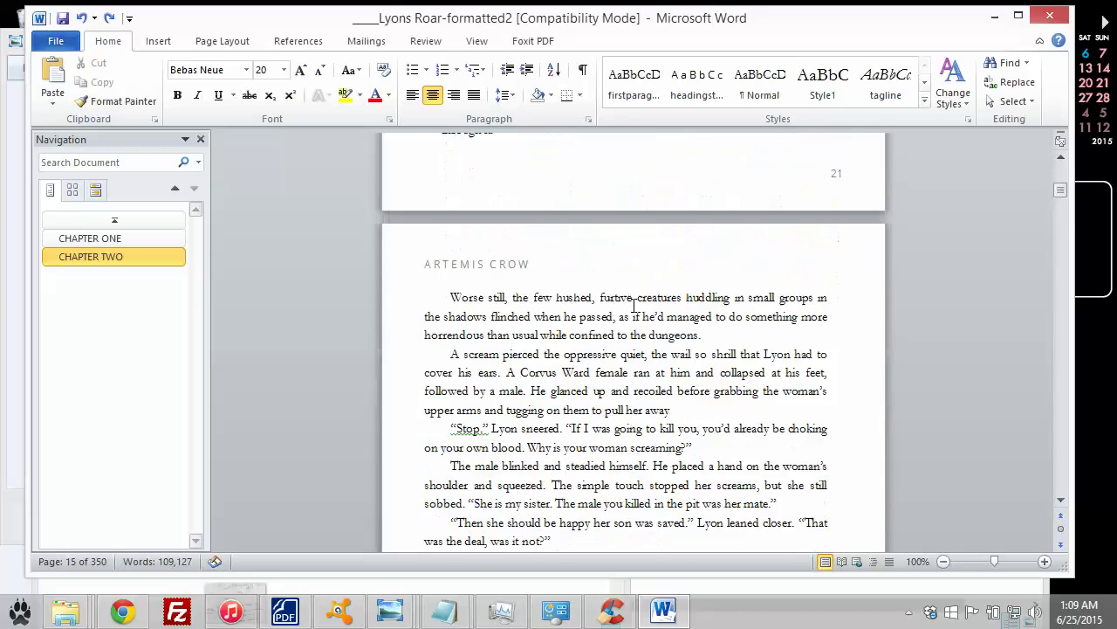
# - Examine the headers, footers and page numbers from page 22 through page 27, including the Chapter Four heading on page 25
pyautogui.scroll(-1, 498, 262)
pyautogui.scroll(-12, 509, 275)
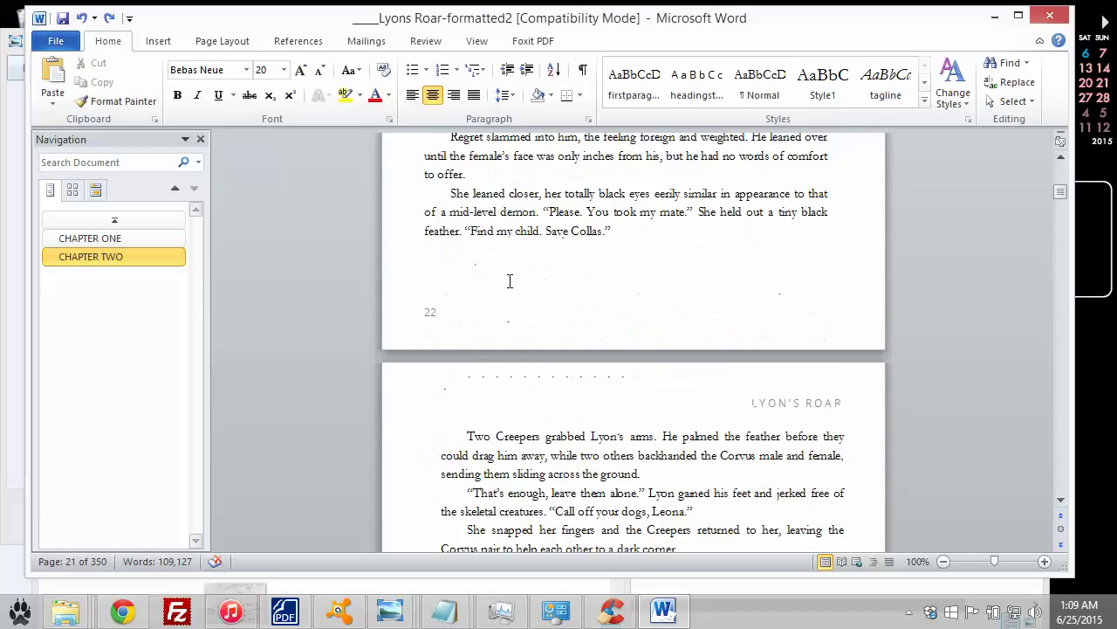
pyautogui.scroll(-16, 514, 317)
pyautogui.scroll(-20, 503, 306)
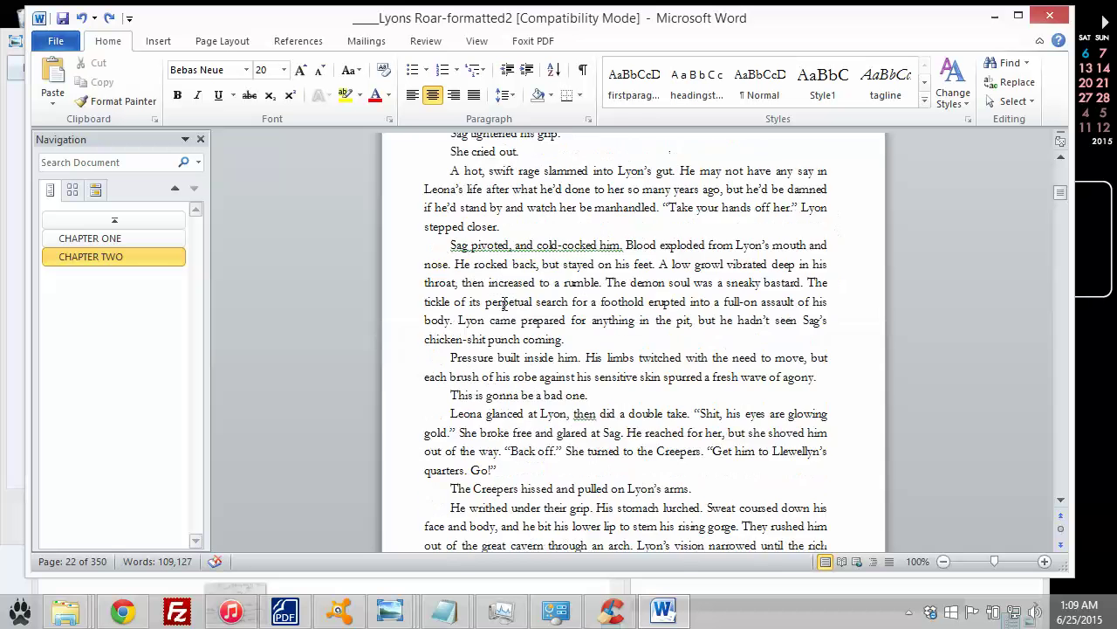
pyautogui.scroll(-4, 509, 301)
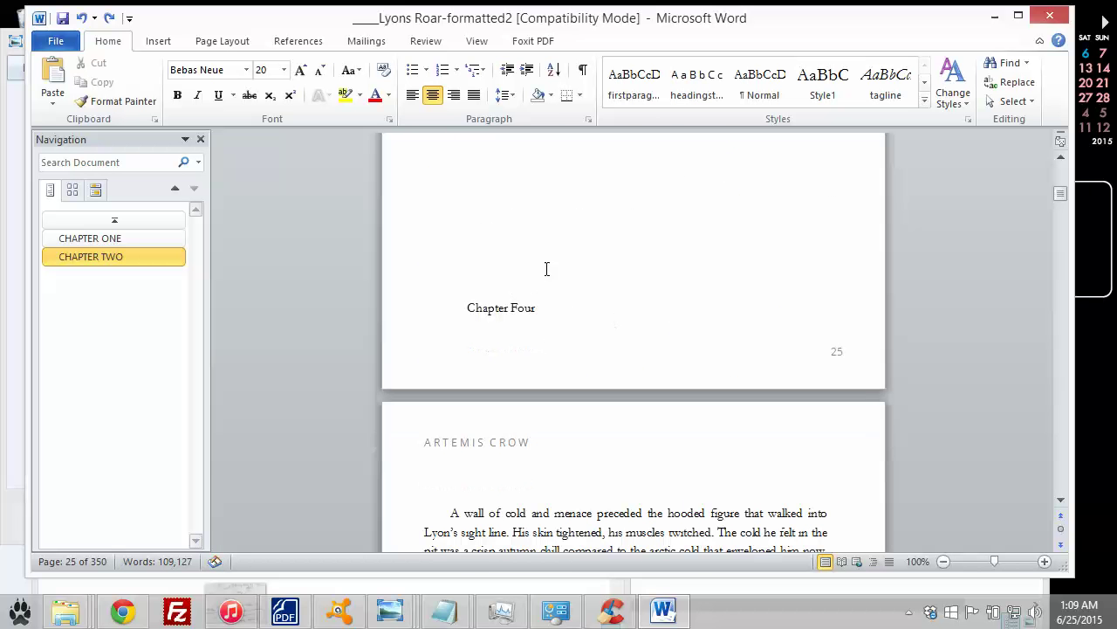
pyautogui.scroll(1, 516, 308)
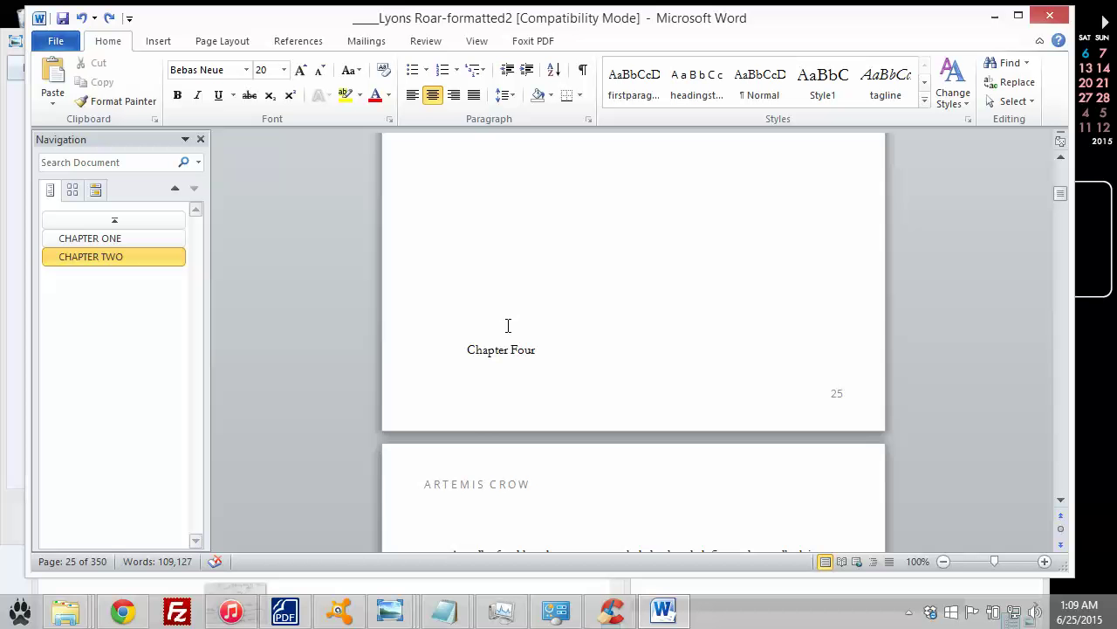
pyautogui.scroll(-5, 520, 323)
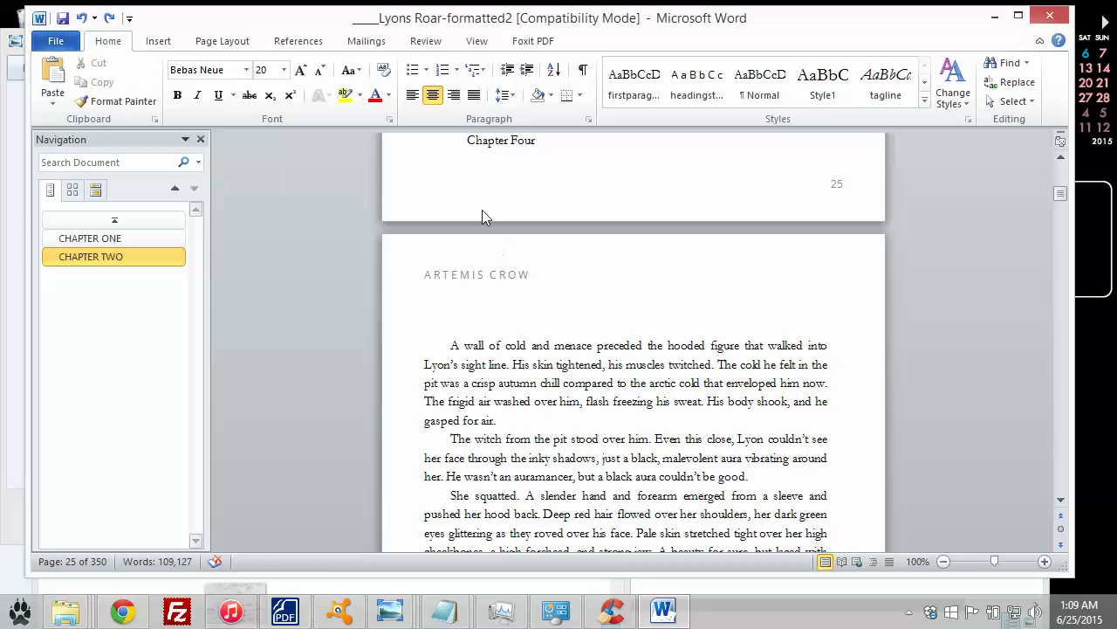
pyautogui.scroll(3, 455, 250)
pyautogui.scroll(-4, 536, 370)
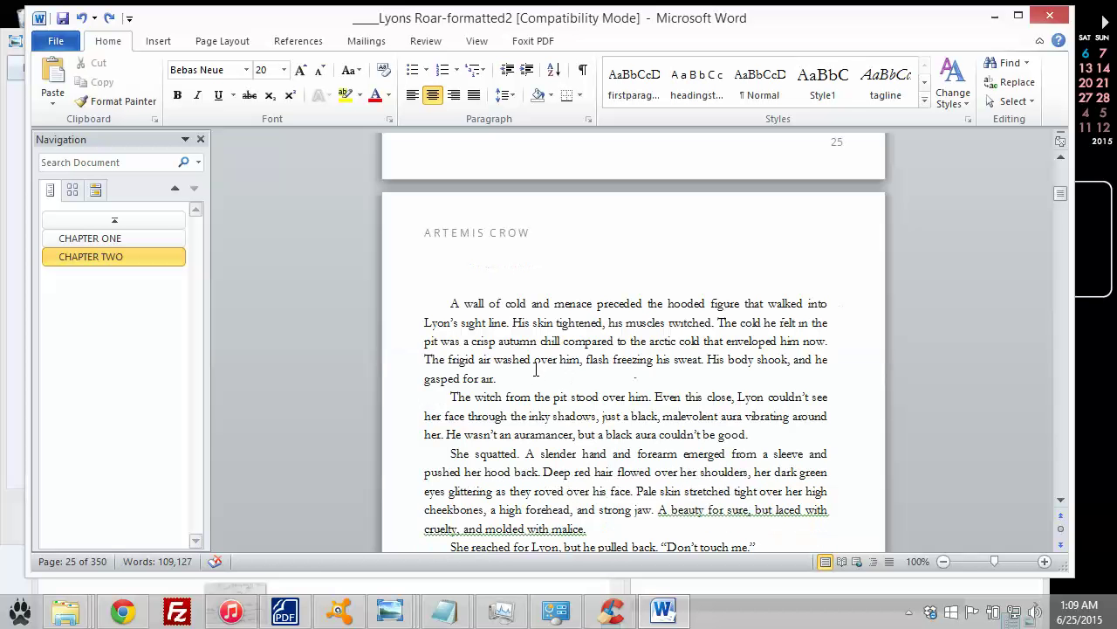
pyautogui.scroll(-16, 733, 232)
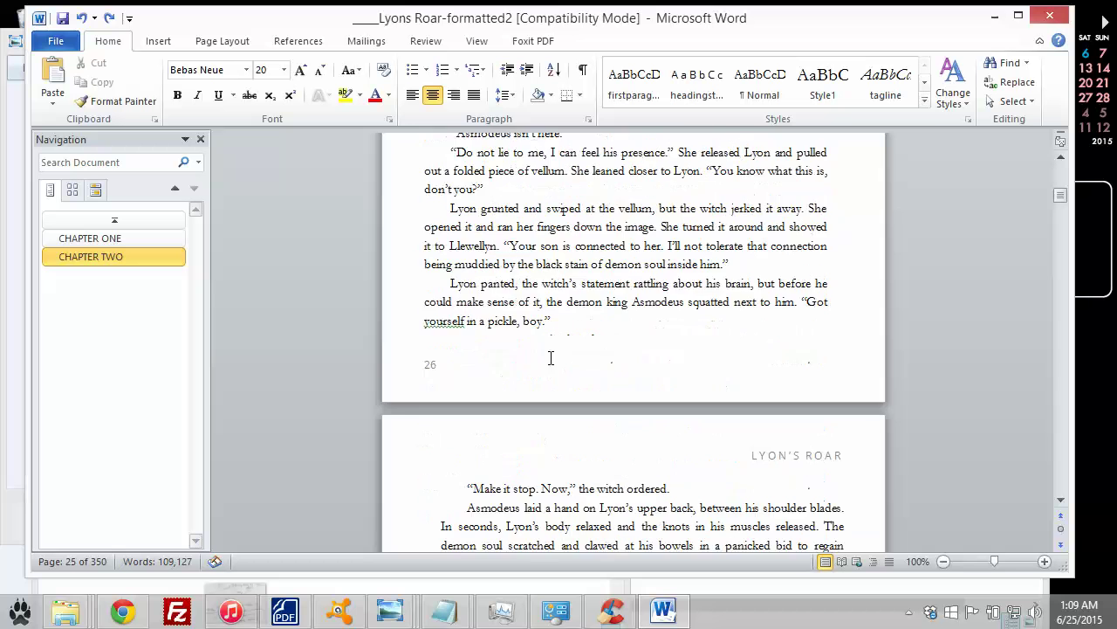
pyautogui.scroll(13, 406, 360)
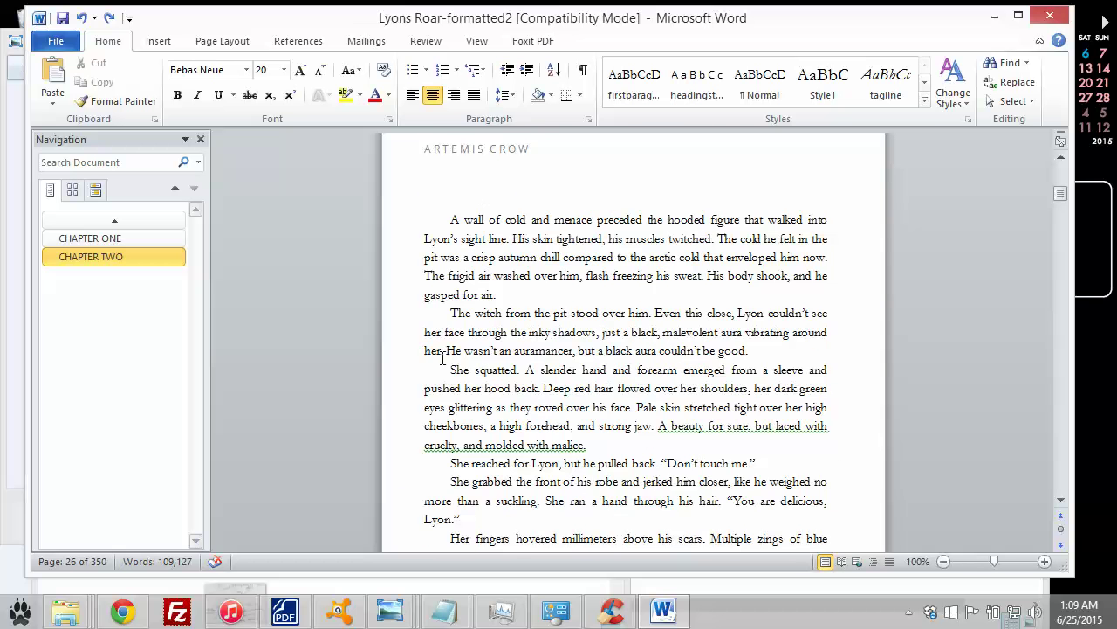
pyautogui.scroll(-4, 443, 358)
pyautogui.scroll(12, 489, 386)
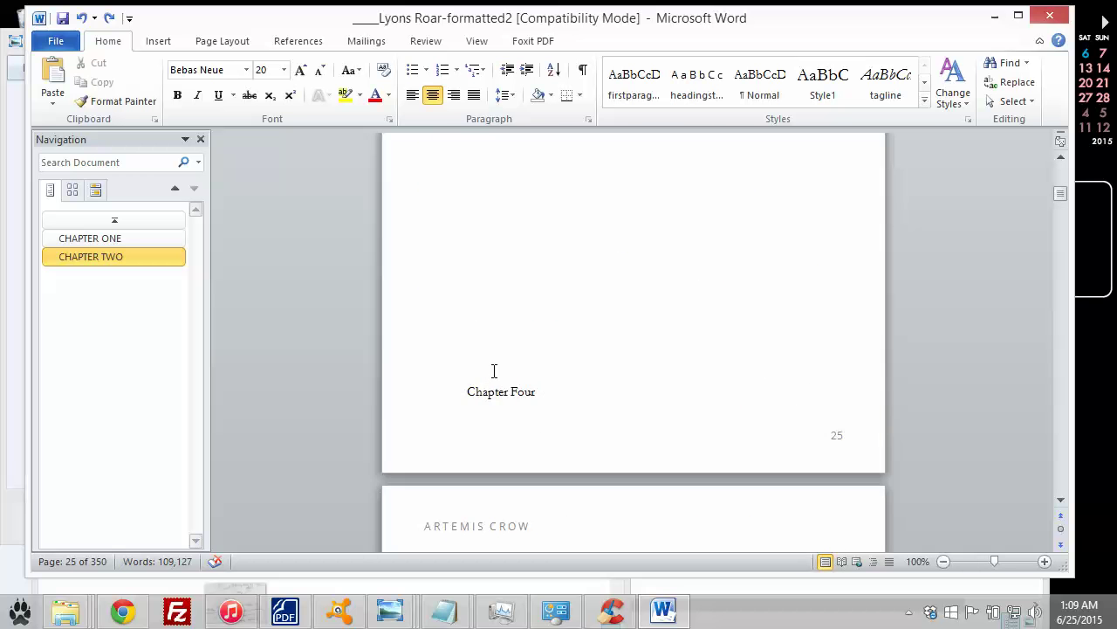
pyautogui.scroll(5, 493, 371)
pyautogui.click(700, 347)
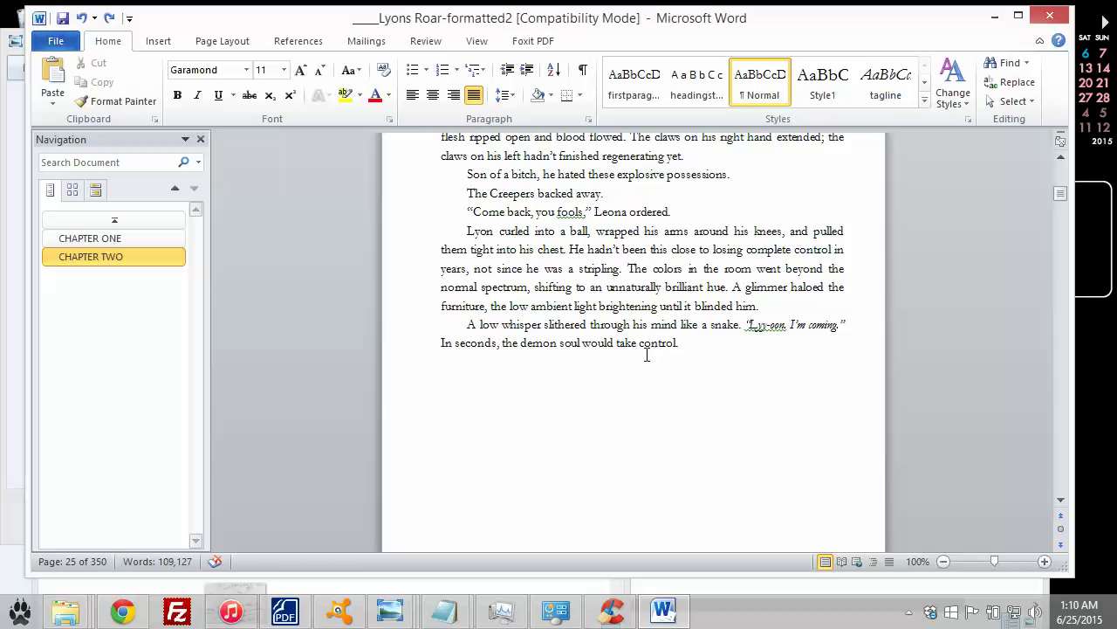
pyautogui.scroll(20, 647, 355)
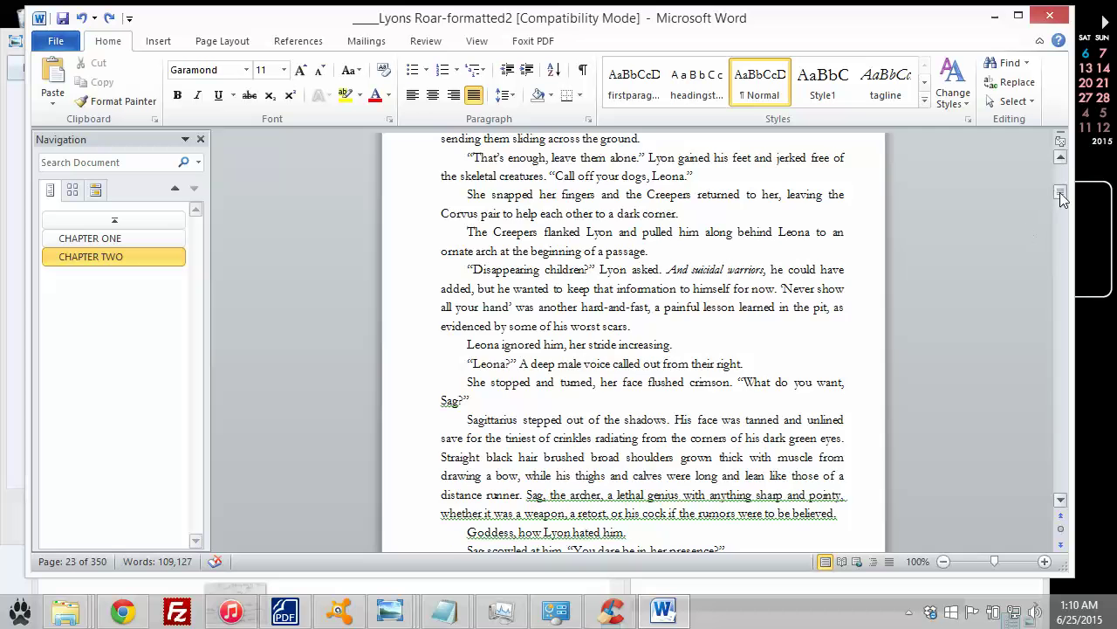
# - Turn on a different first-page header and footer at the Chapter One opening page
pyautogui.moveTo(1062, 199); pyautogui.dragTo(1061, 172)
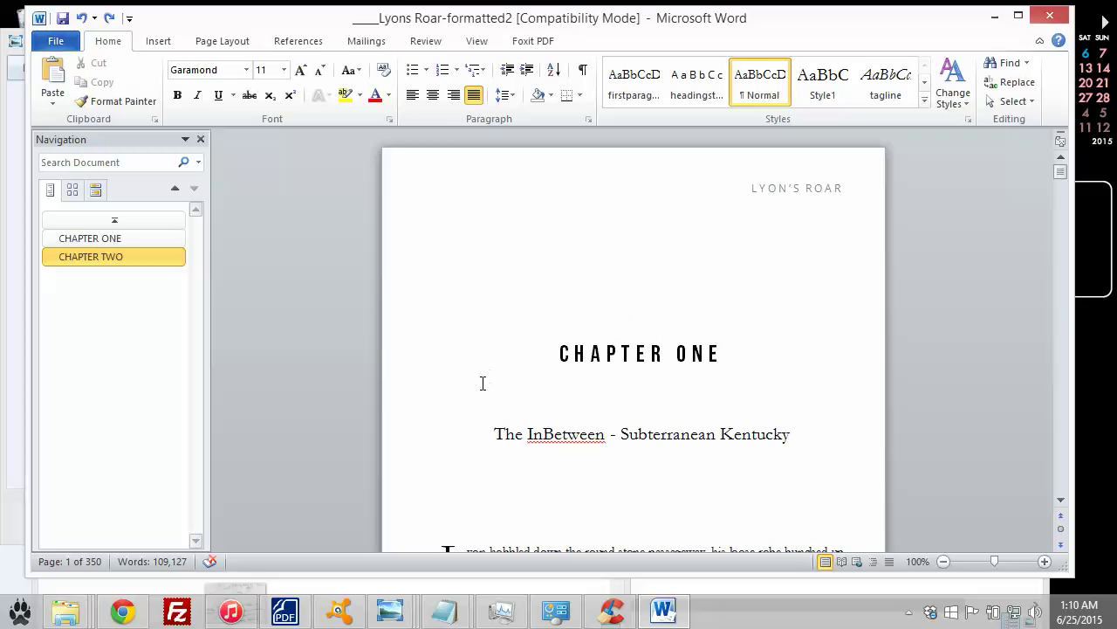
pyautogui.click(718, 350)
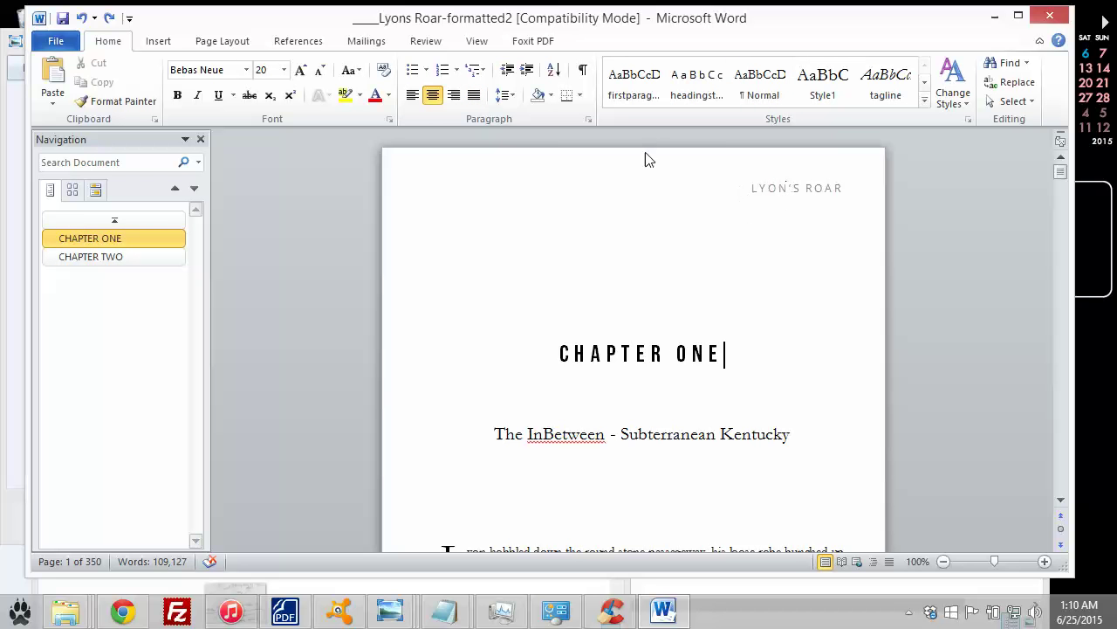
pyautogui.click(434, 44)
pyautogui.doubleClick(768, 187)
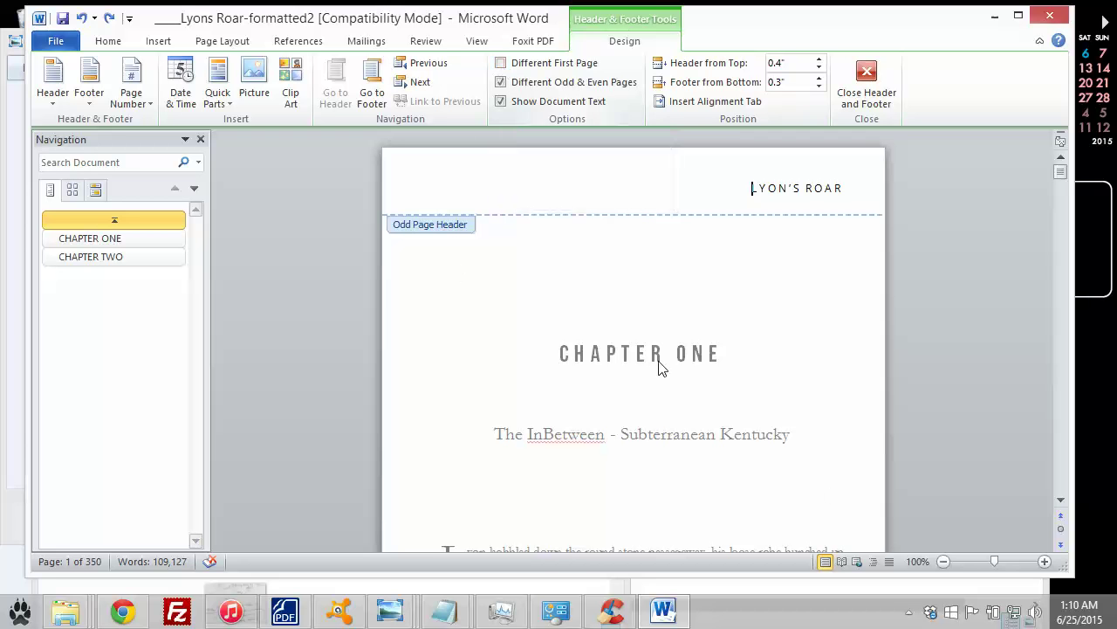
pyautogui.click(501, 64)
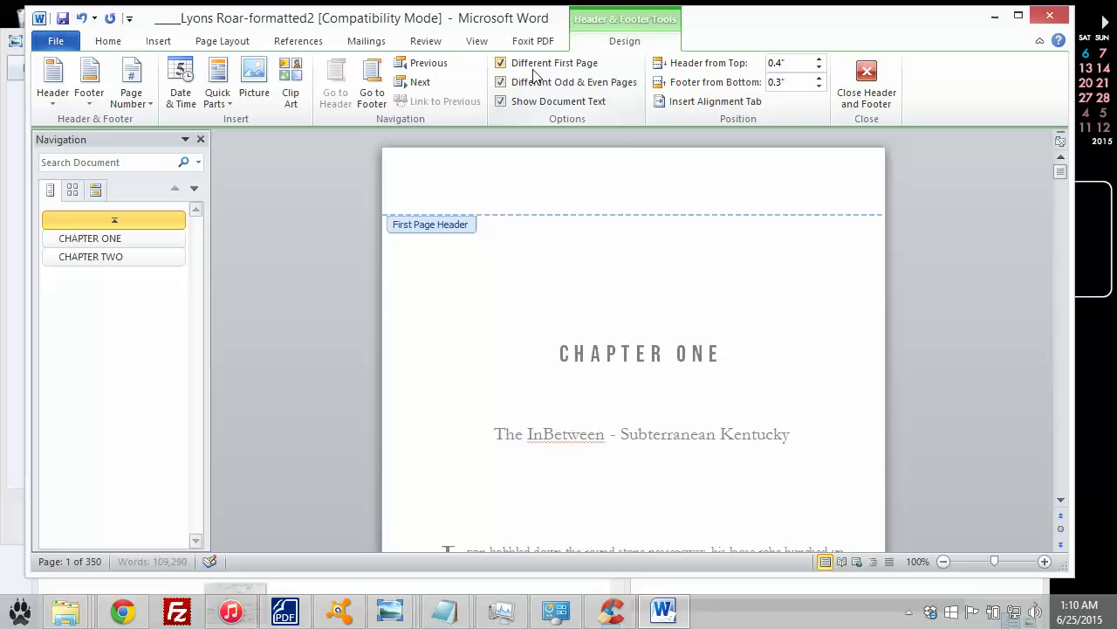
# - Examine the first-page, even-page and odd-page headers and footers at the start of Chapter One and return to the body text
pyautogui.scroll(-12, 599, 316)
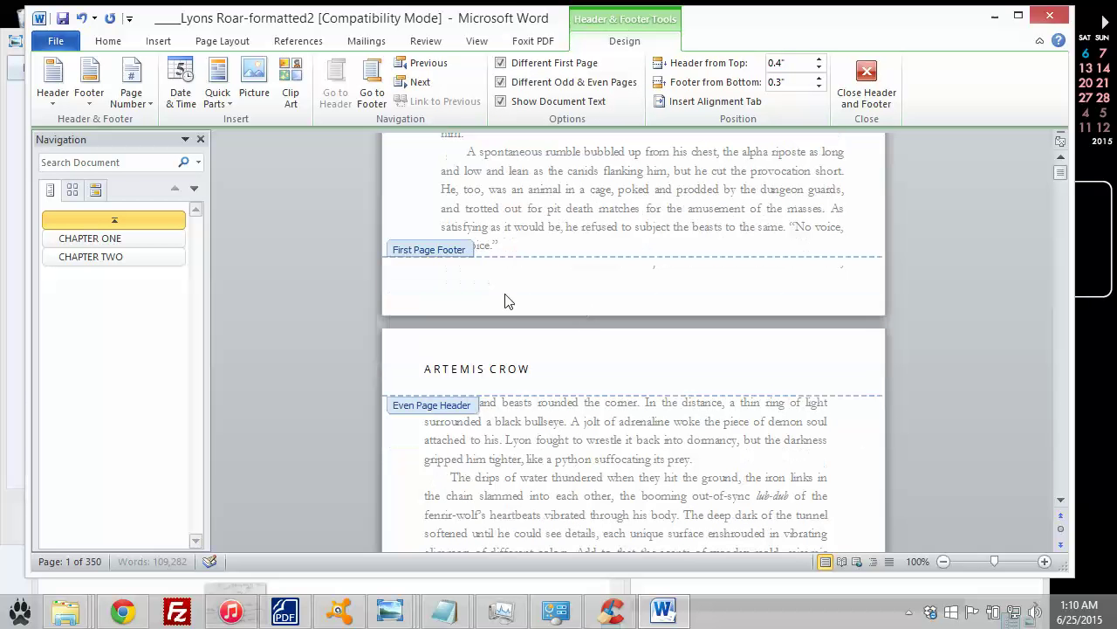
pyautogui.scroll(12, 520, 277)
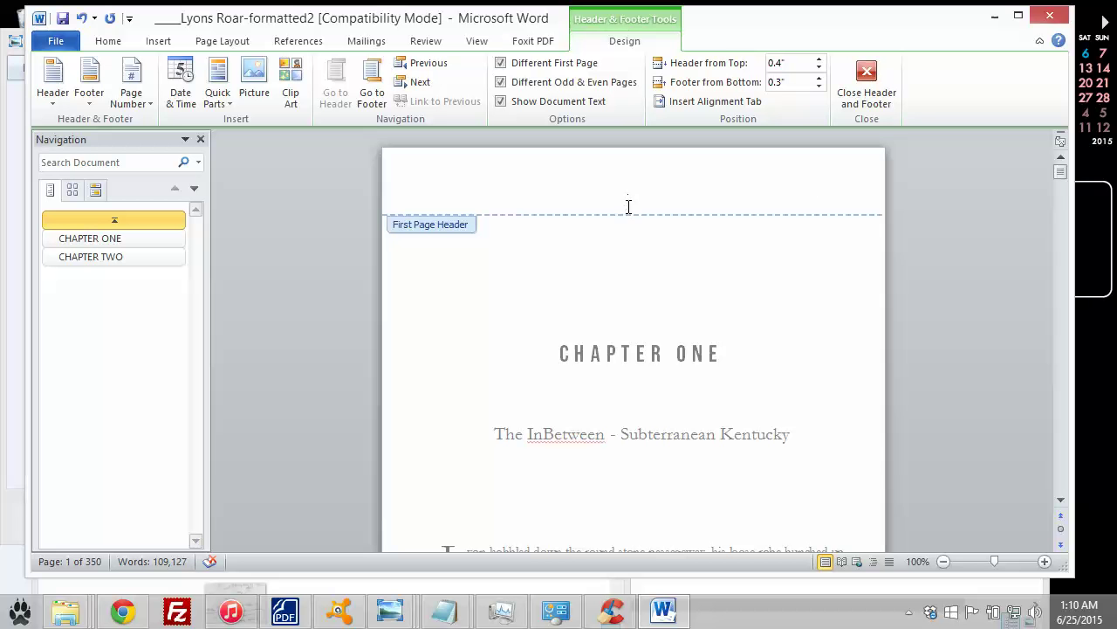
pyautogui.scroll(-3, 629, 206)
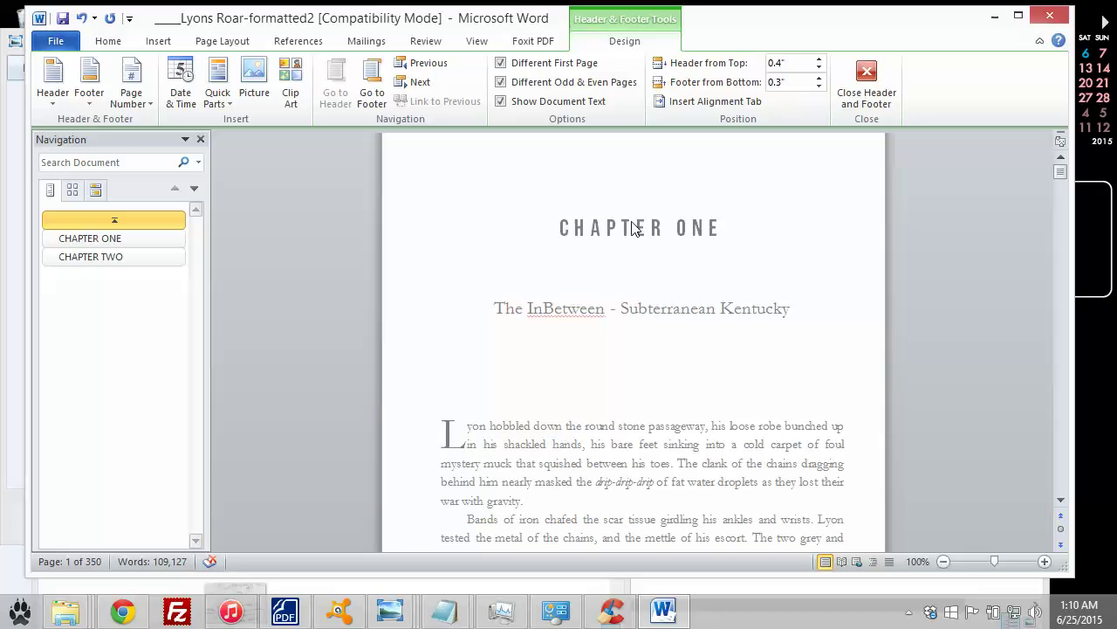
pyautogui.scroll(-6, 628, 288)
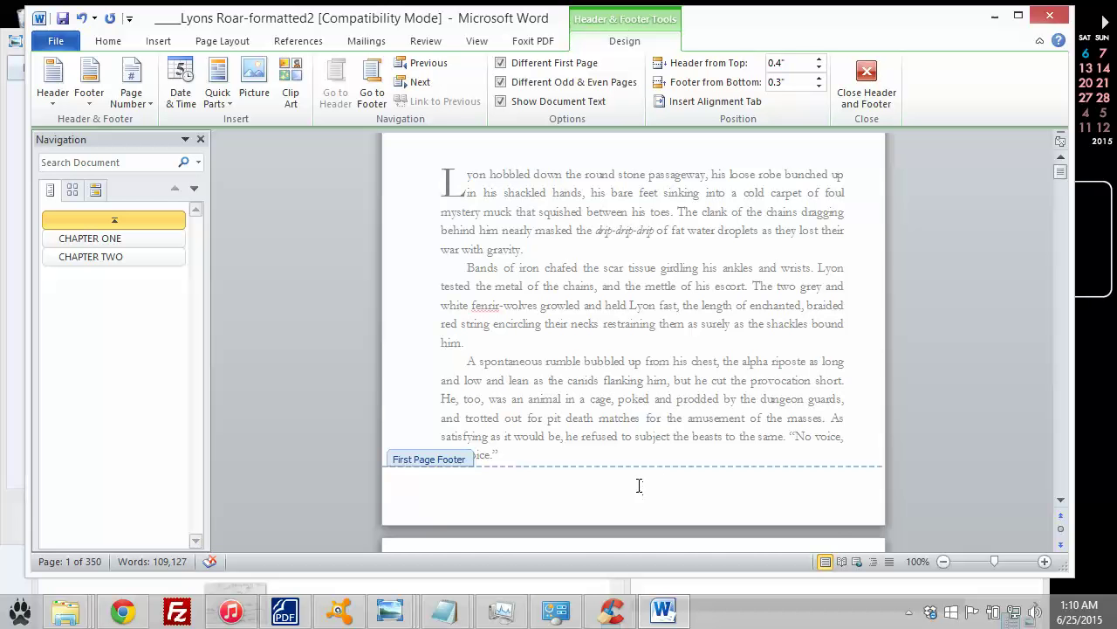
pyautogui.scroll(-5, 639, 485)
pyautogui.scroll(1, 610, 417)
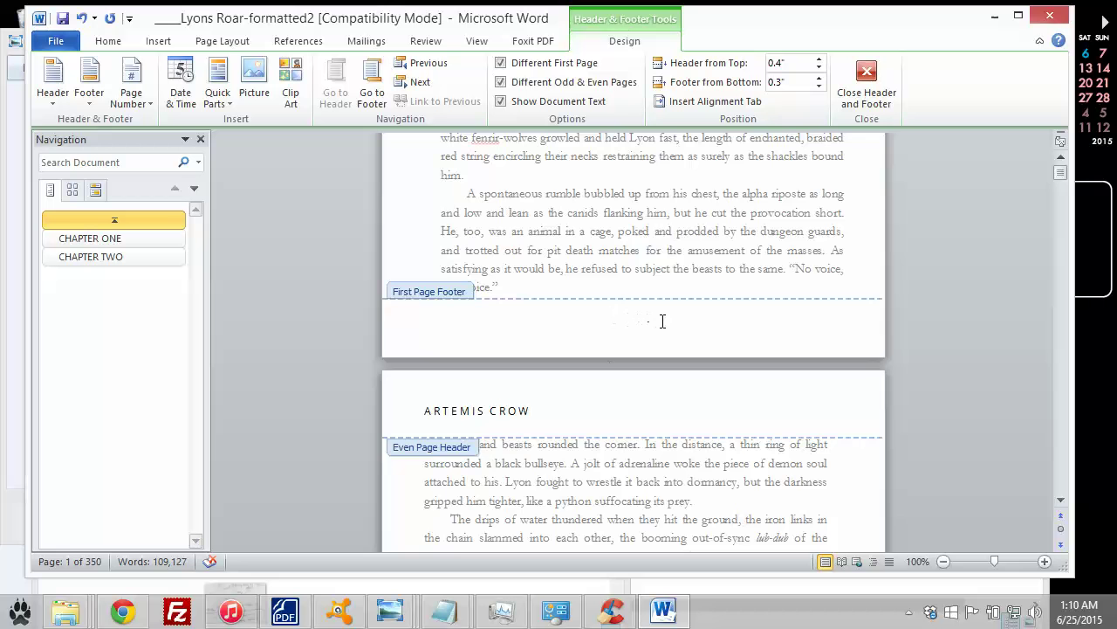
pyautogui.scroll(-14, 662, 321)
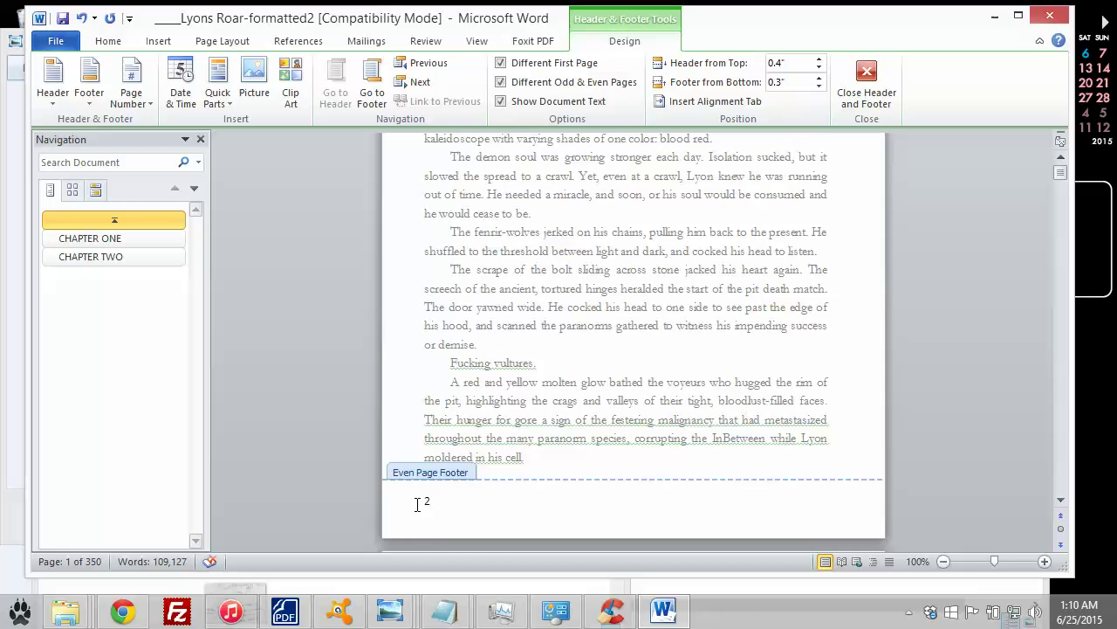
pyautogui.scroll(-4, 427, 502)
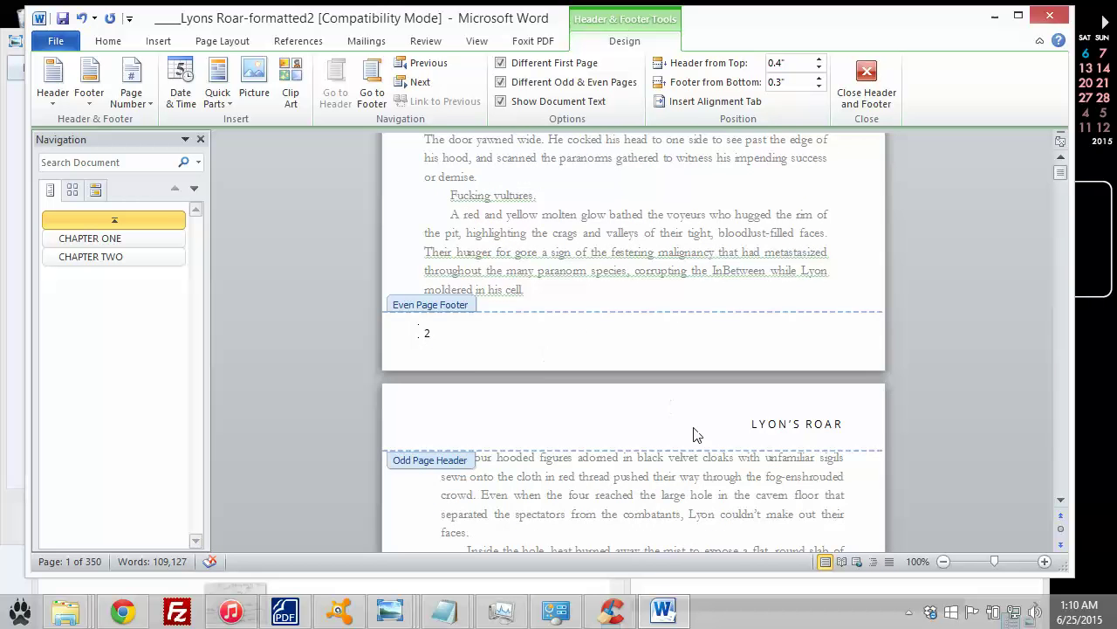
pyautogui.scroll(-17, 697, 435)
pyautogui.scroll(20, 845, 396)
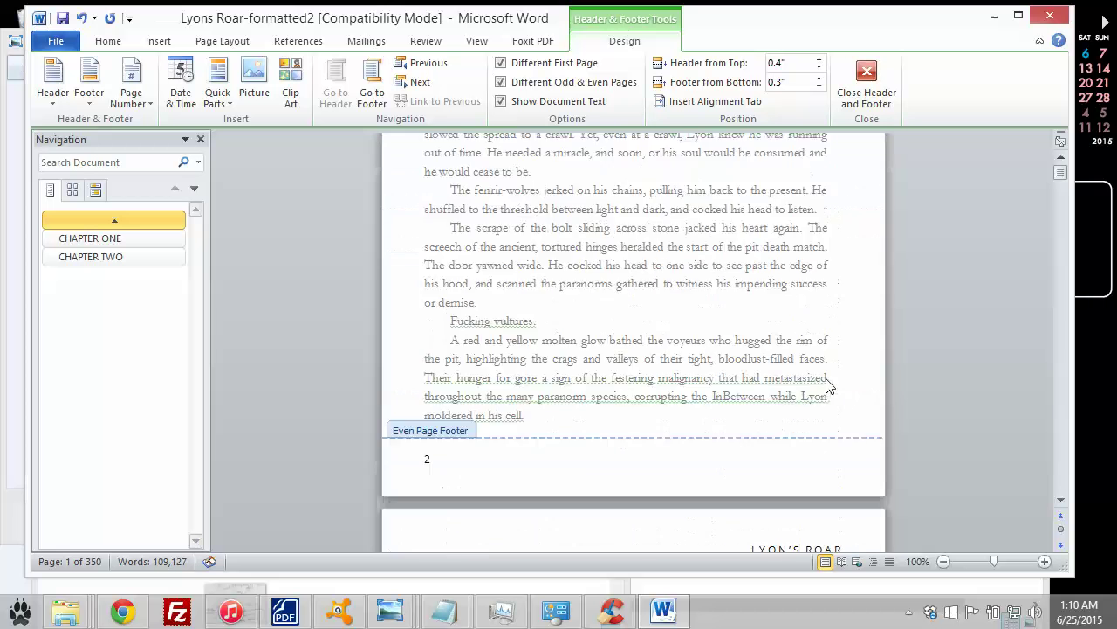
pyautogui.scroll(15, 828, 387)
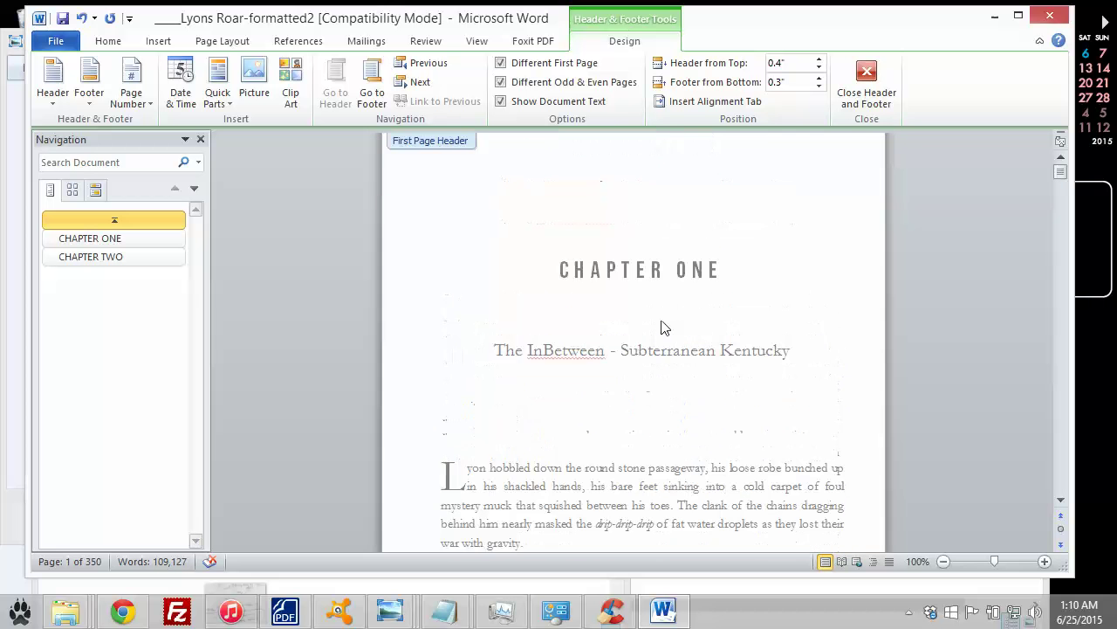
pyautogui.scroll(-11, 623, 429)
pyautogui.scroll(9, 614, 428)
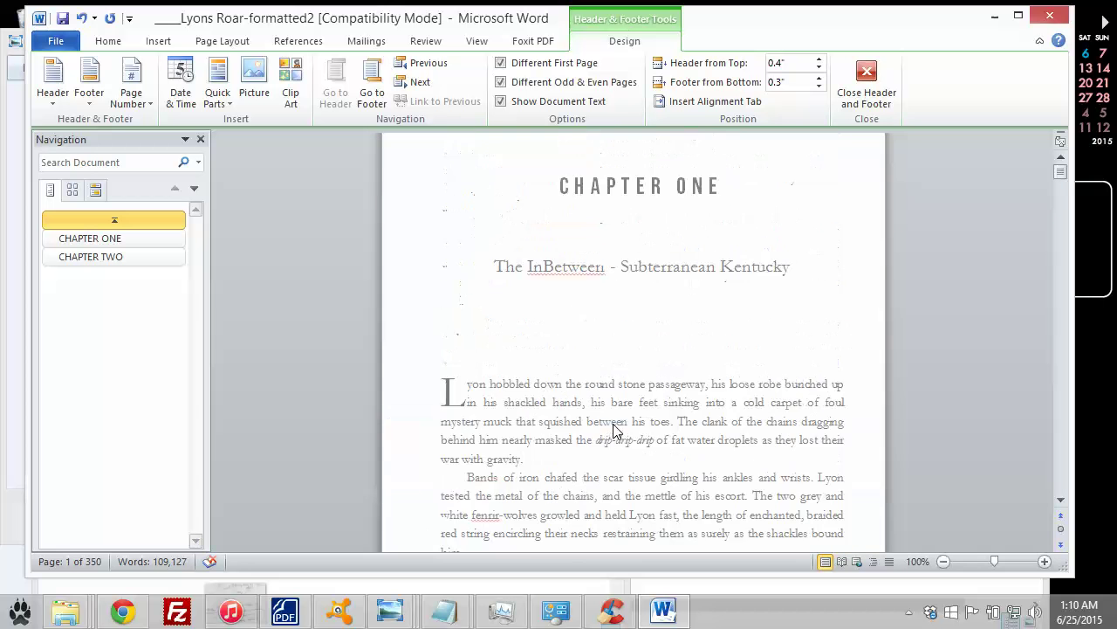
pyautogui.scroll(3, 616, 428)
pyautogui.doubleClick(660, 307)
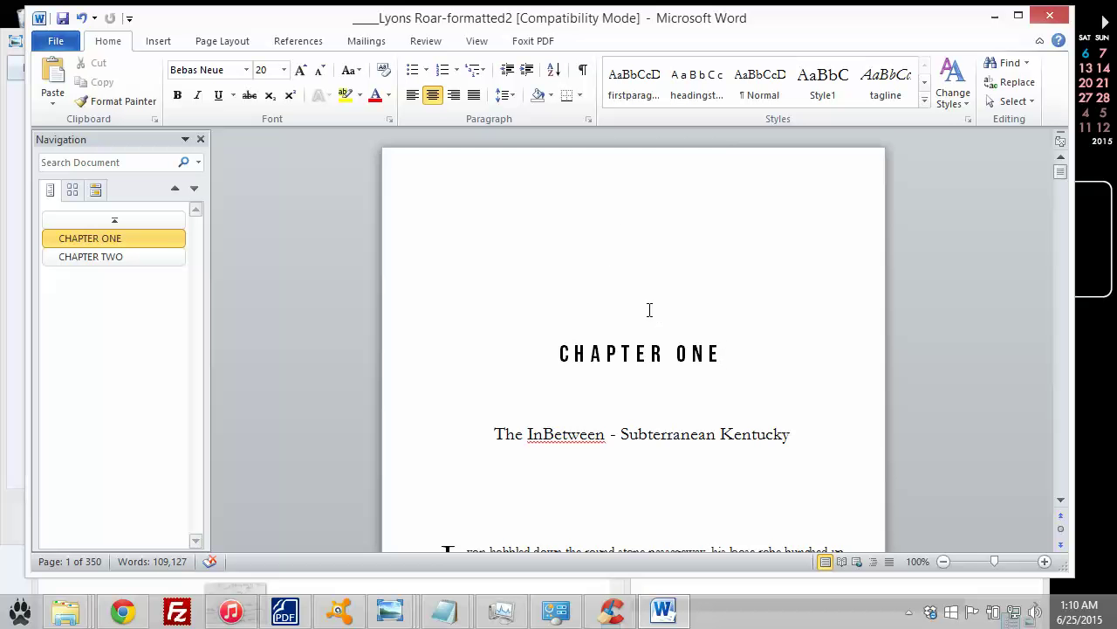
# - Review the Chapter One opening page's header and footer areas and check the even-page header on page 2
pyautogui.scroll(-5, 649, 309)
pyautogui.scroll(4, 599, 287)
pyautogui.scroll(1, 641, 305)
pyautogui.scroll(-12, 616, 271)
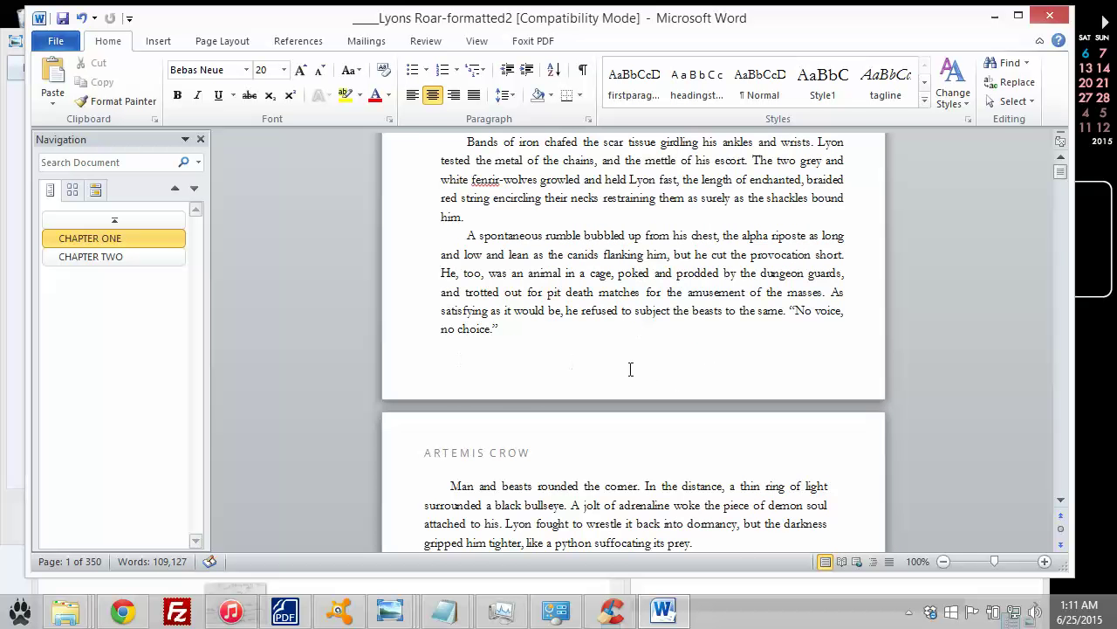
pyautogui.scroll(6, 646, 375)
pyautogui.scroll(3, 543, 387)
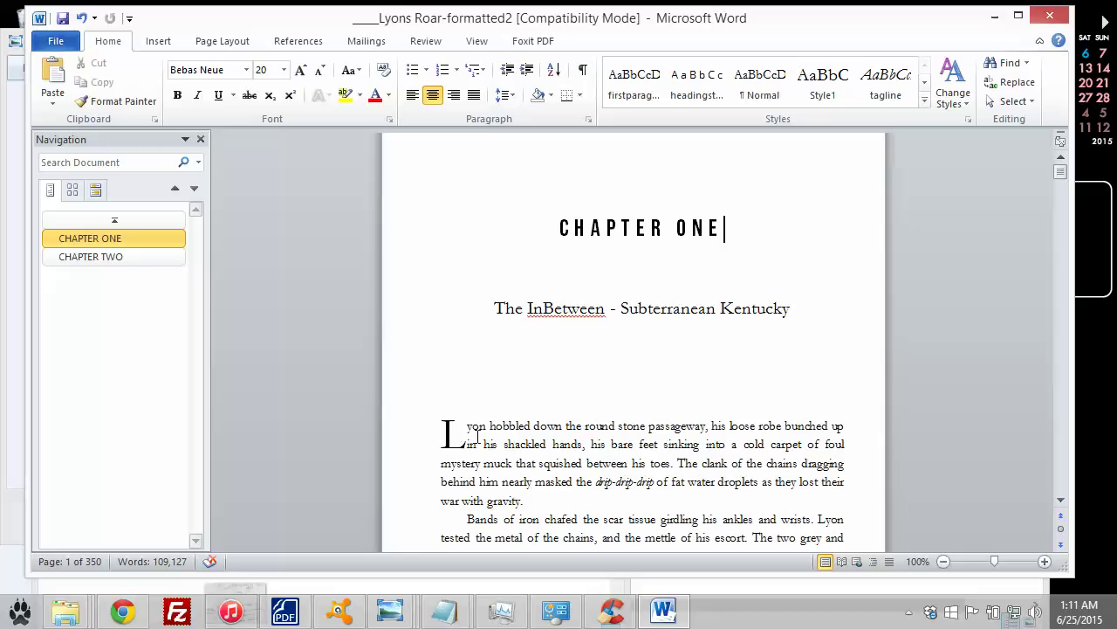
pyautogui.scroll(1, 520, 443)
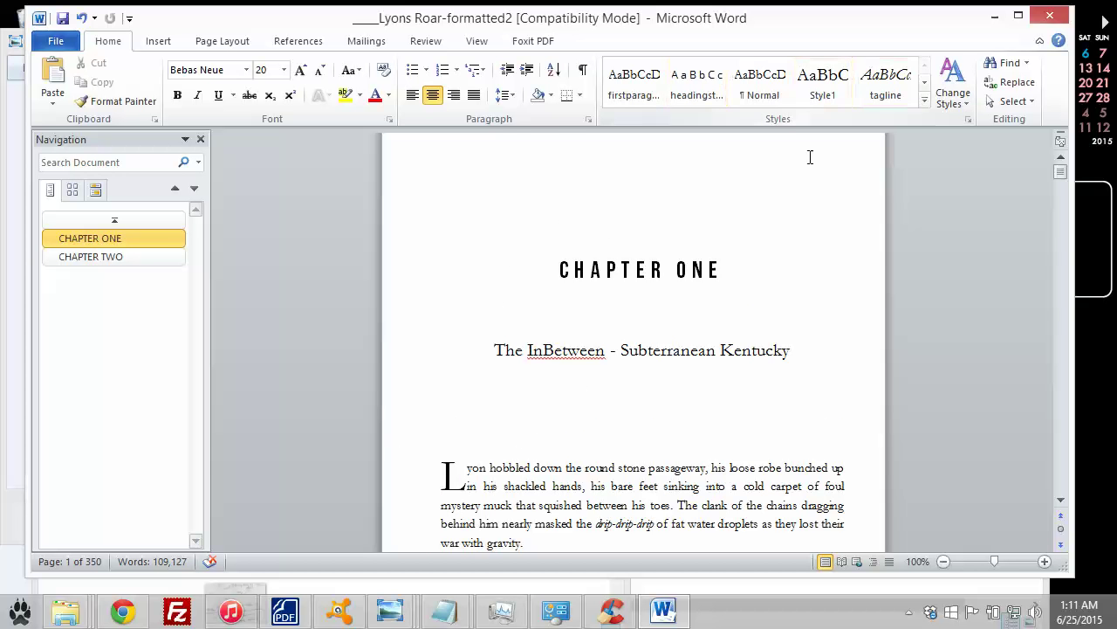
pyautogui.scroll(-5, 735, 306)
pyautogui.scroll(-10, 580, 309)
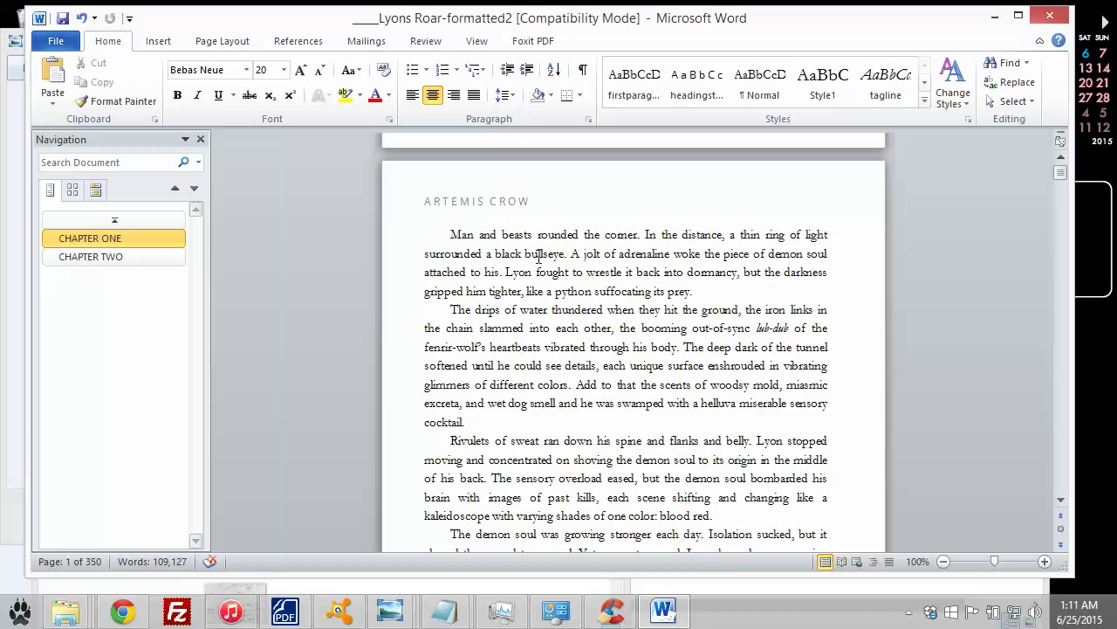
pyautogui.doubleClick(474, 195)
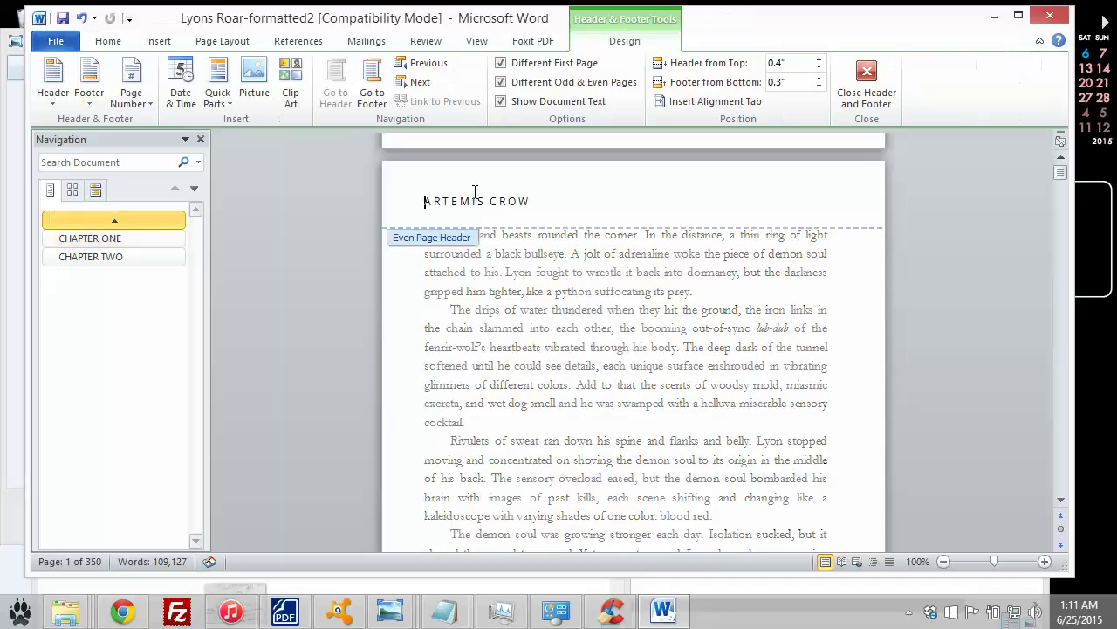
pyautogui.doubleClick(501, 254)
# - Examine the headers and footers on the pages following page 2 and go to the start of Chapter Two
pyautogui.scroll(-10, 504, 298)
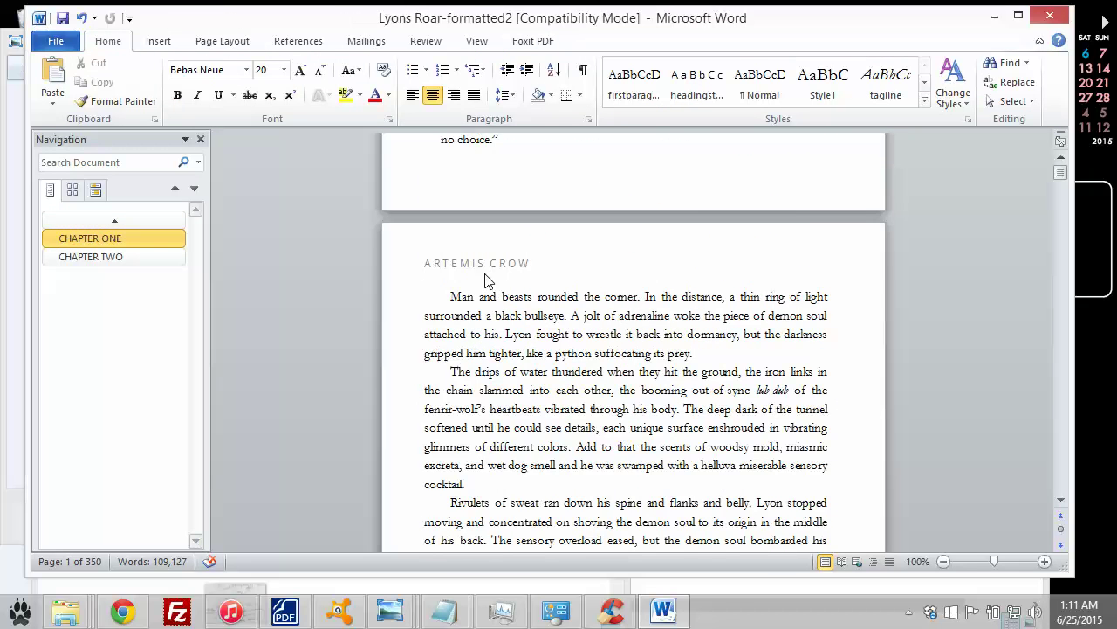
pyautogui.scroll(-15, 489, 278)
pyautogui.scroll(-12, 493, 284)
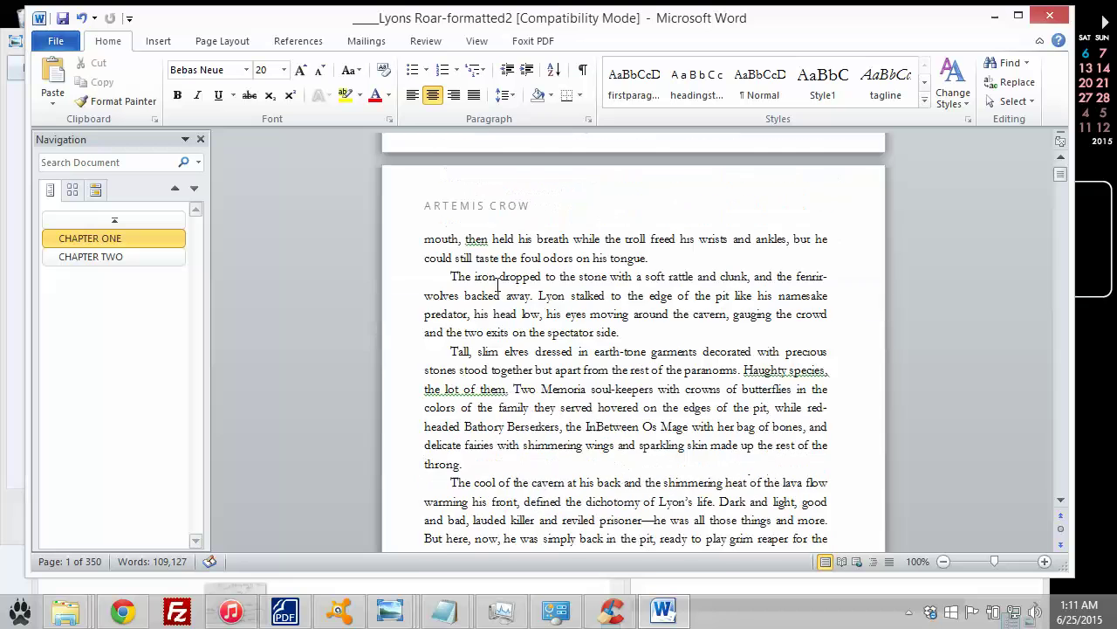
pyautogui.scroll(-20, 518, 239)
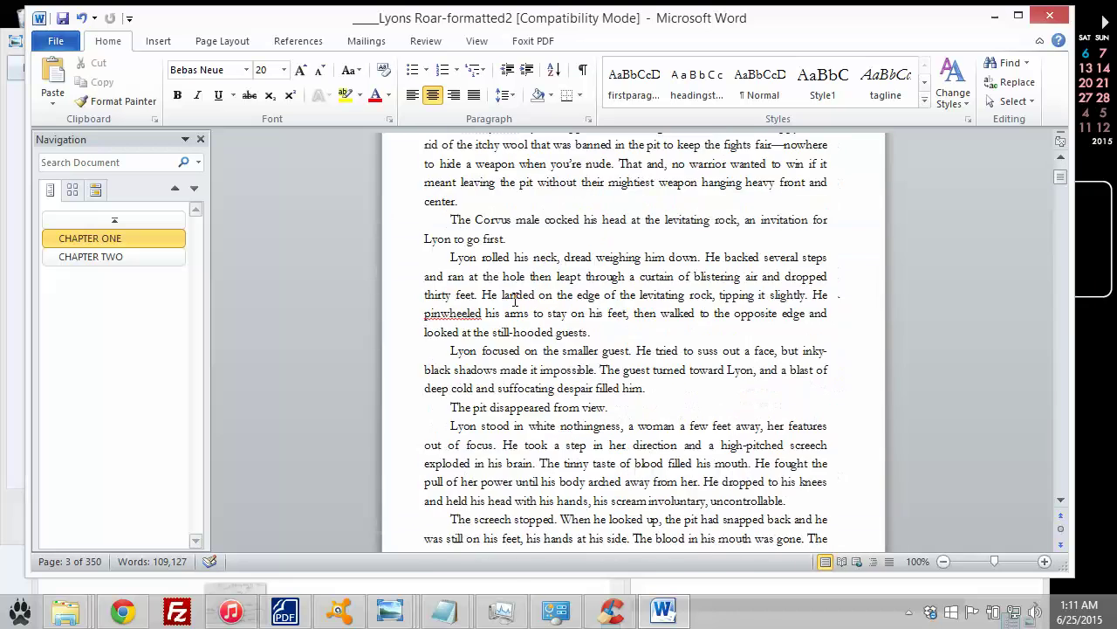
pyautogui.click(131, 257)
pyautogui.scroll(5, 554, 321)
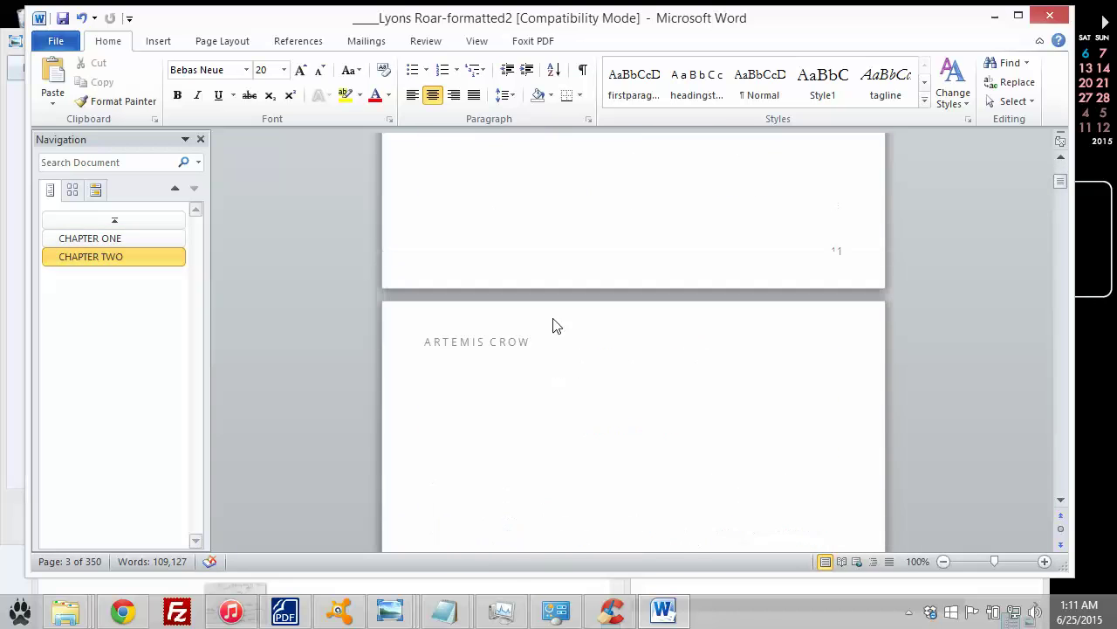
# - Insert a Next Page section break after the last line of Chapter One
pyautogui.scroll(14, 554, 326)
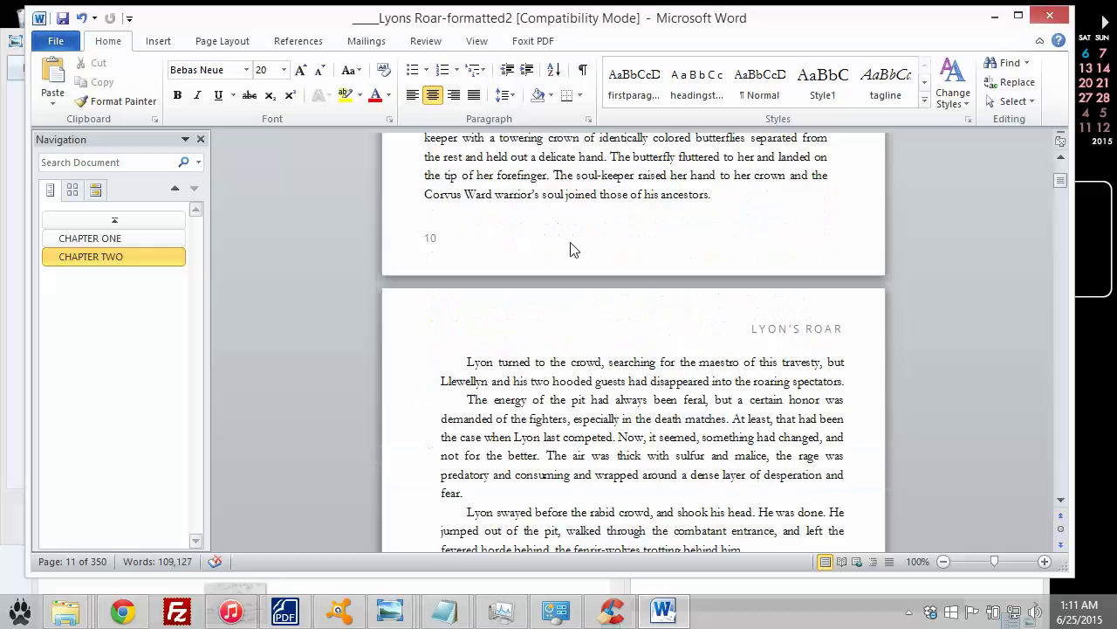
pyautogui.scroll(-5, 569, 253)
pyautogui.click(730, 336)
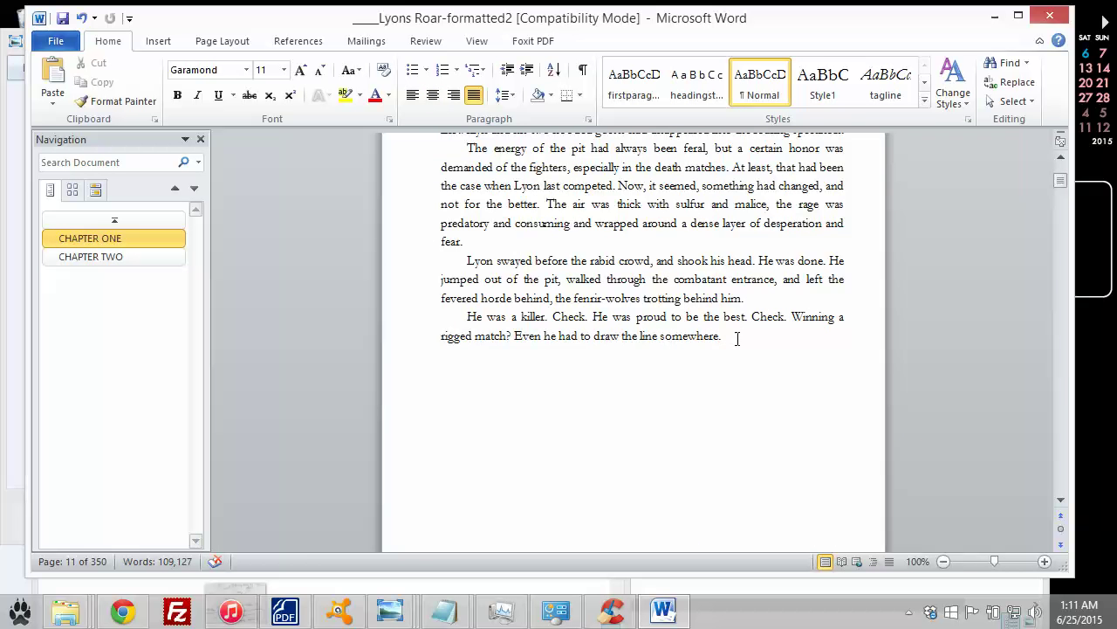
pyautogui.scroll(-4, 749, 346)
pyautogui.scroll(4, 748, 344)
pyautogui.click(167, 46)
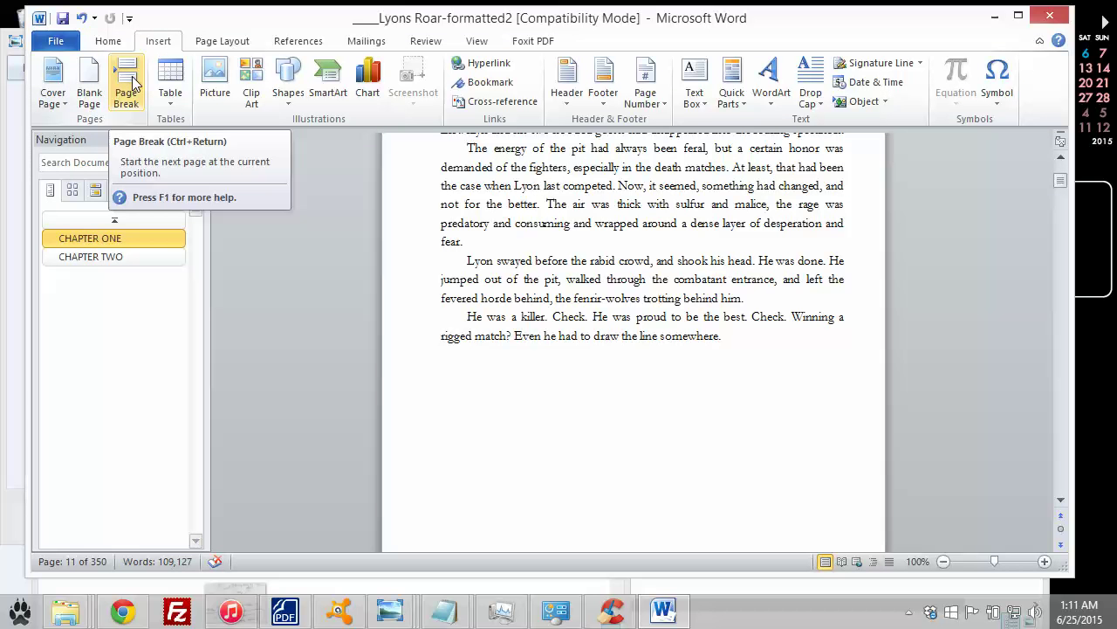
pyautogui.click(210, 44)
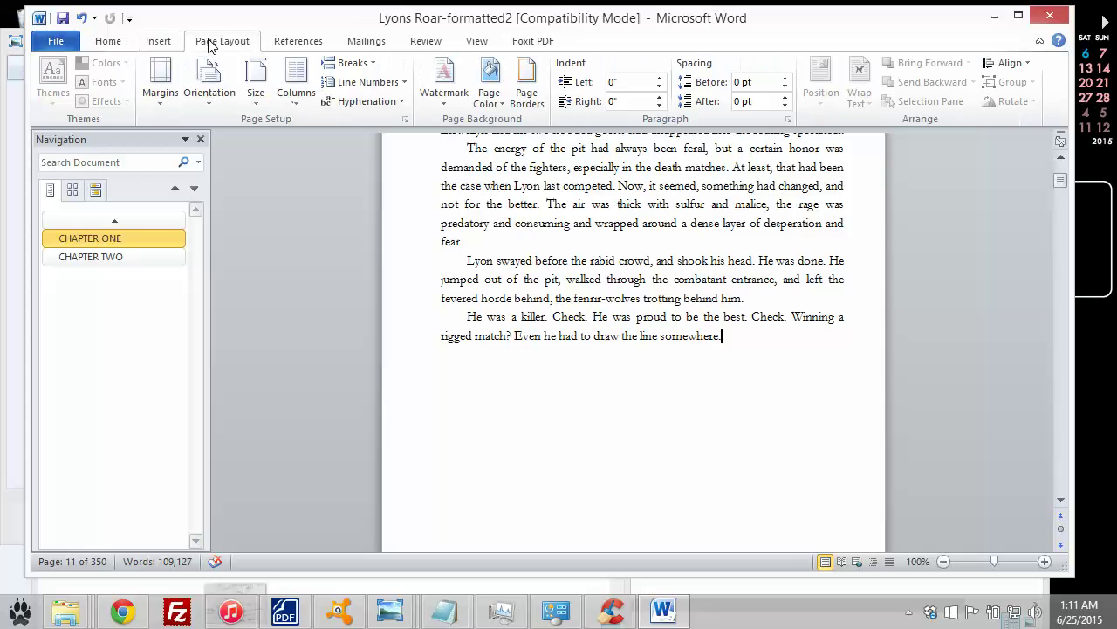
pyautogui.click(372, 66)
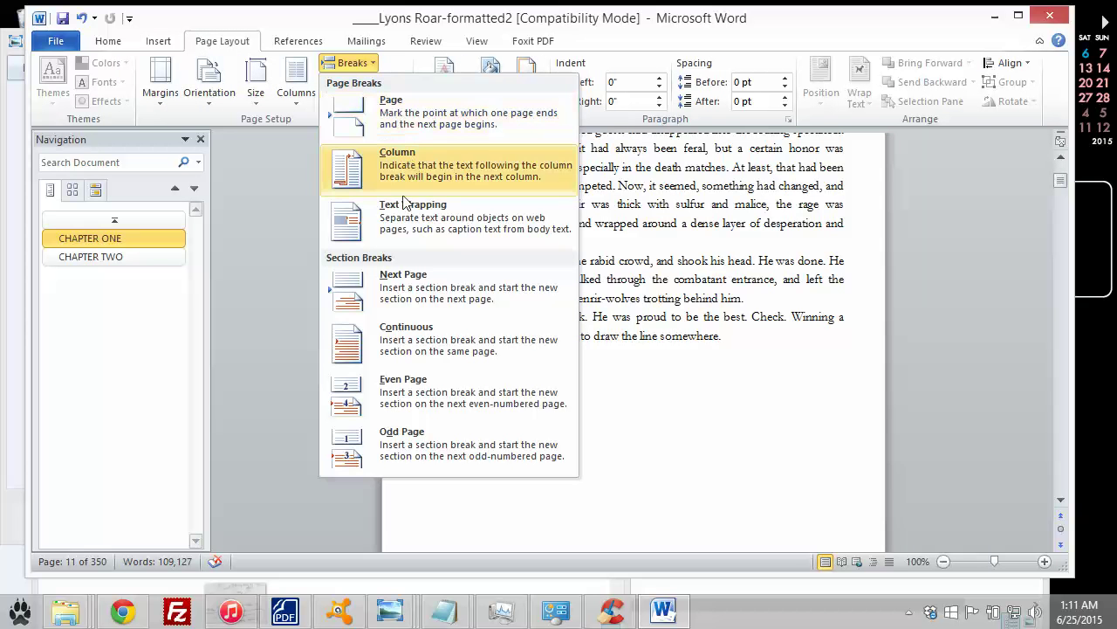
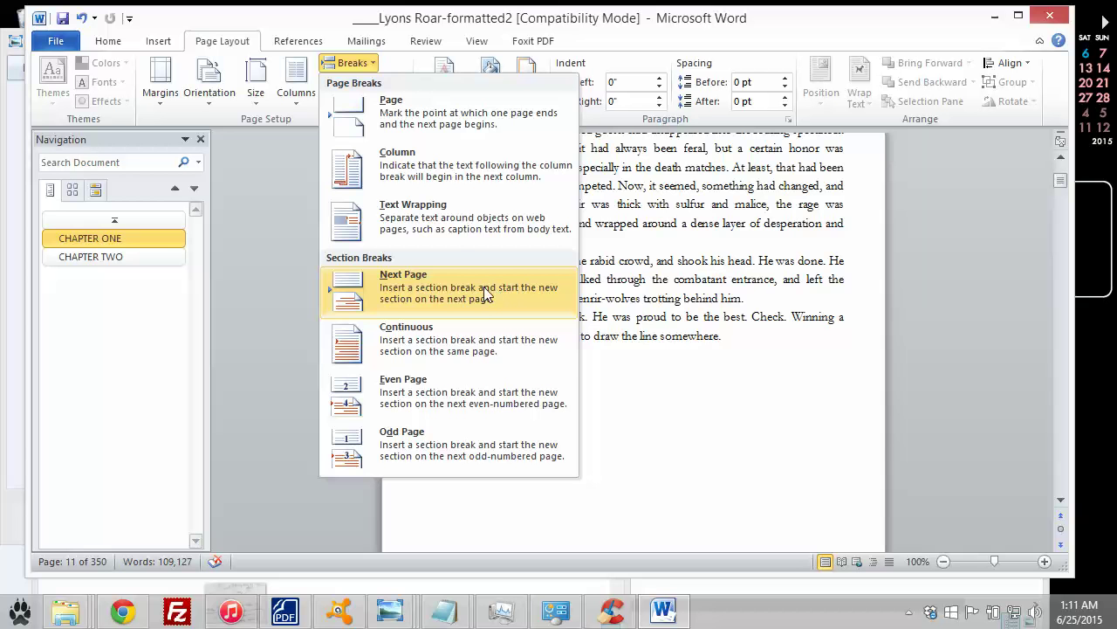
pyautogui.click(494, 289)
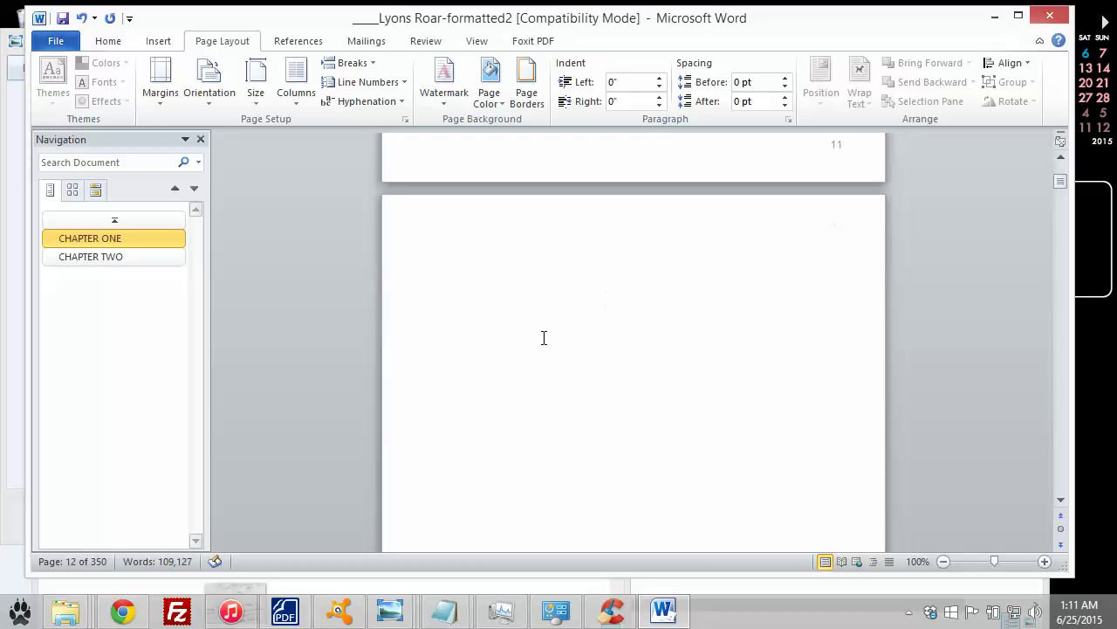
# - Try to delete the blank lines between Chapter One and the Chapter Two heading, and undo the deletion
pyautogui.scroll(3, 501, 314)
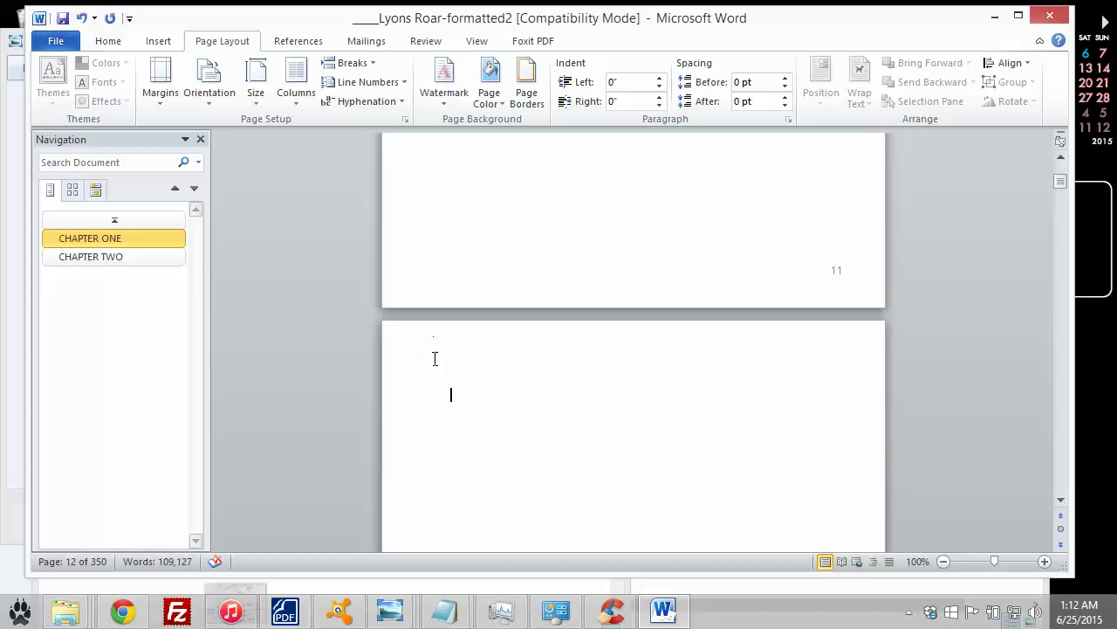
pyautogui.moveTo(534, 445); pyautogui.dragTo(396, 361)
pyautogui.scroll(-10, 524, 392)
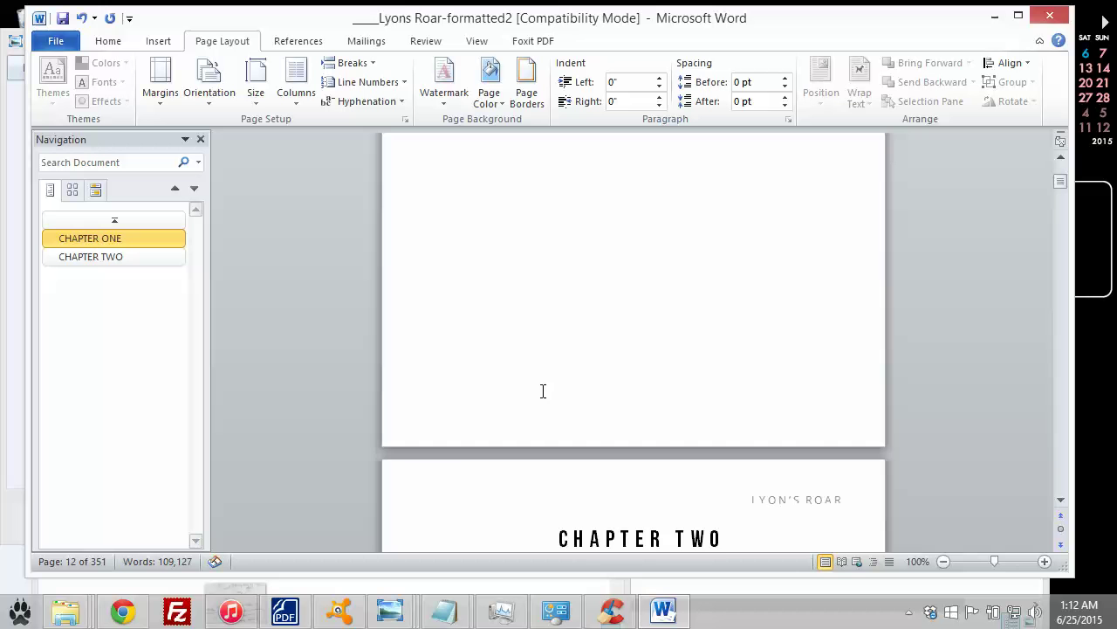
pyautogui.moveTo(543, 391); pyautogui.dragTo(501, 343)
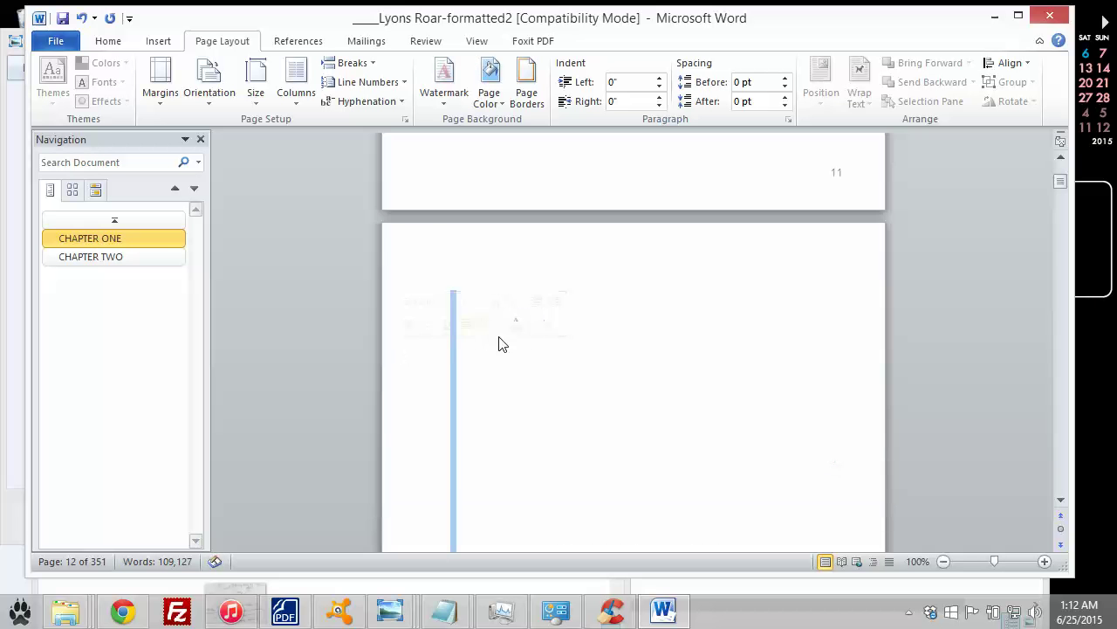
pyautogui.press('Delete')
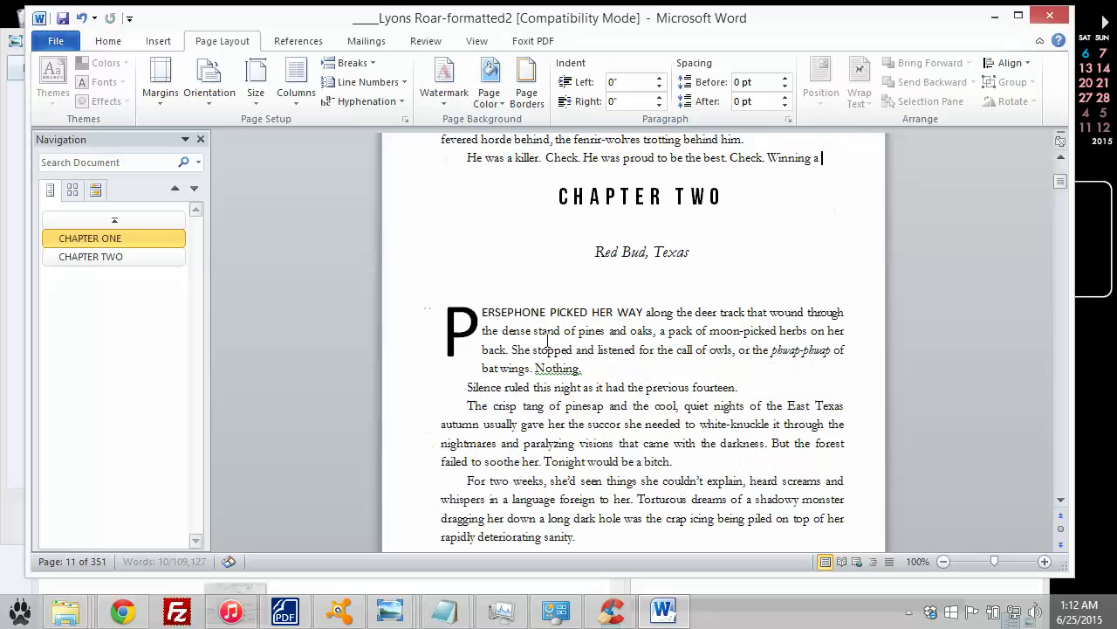
pyautogui.click(81, 18)
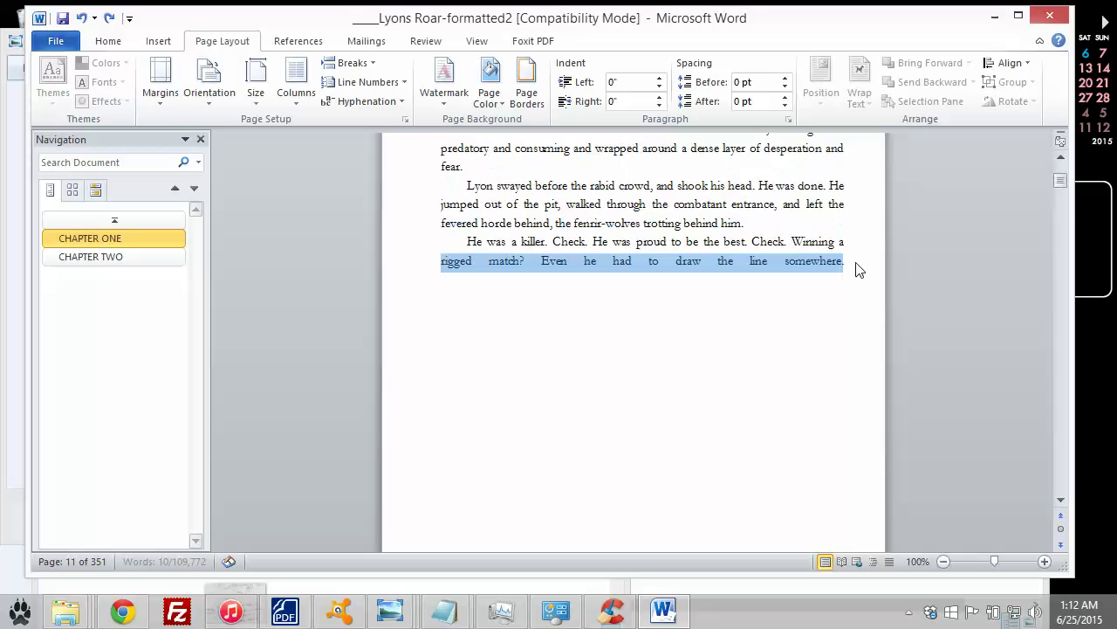
# - Remove the extra break after Chapter One's last line and the blank lines filling the page before the Chapter Two heading
pyautogui.click(855, 265)
pyautogui.press('Delete')
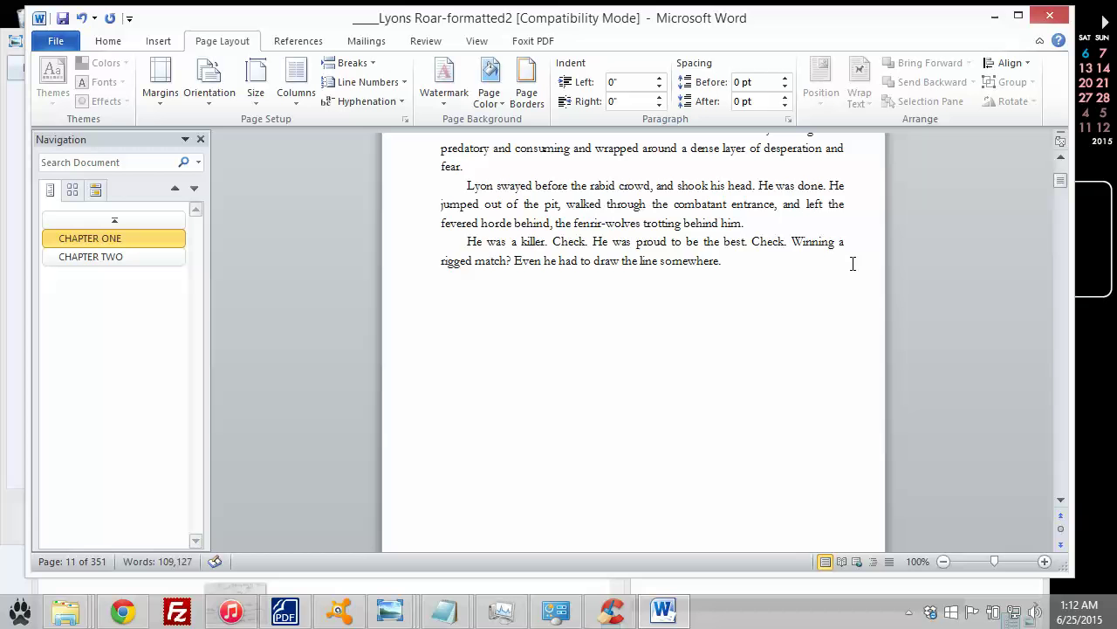
pyautogui.scroll(-5, 681, 311)
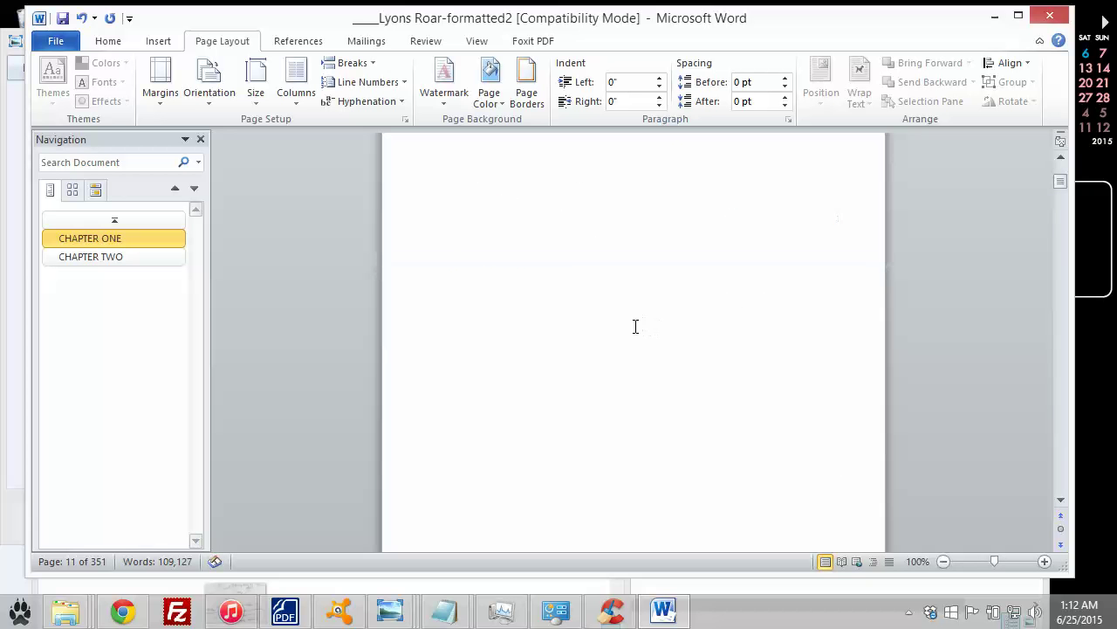
pyautogui.scroll(7, 602, 341)
pyautogui.scroll(-2, 583, 339)
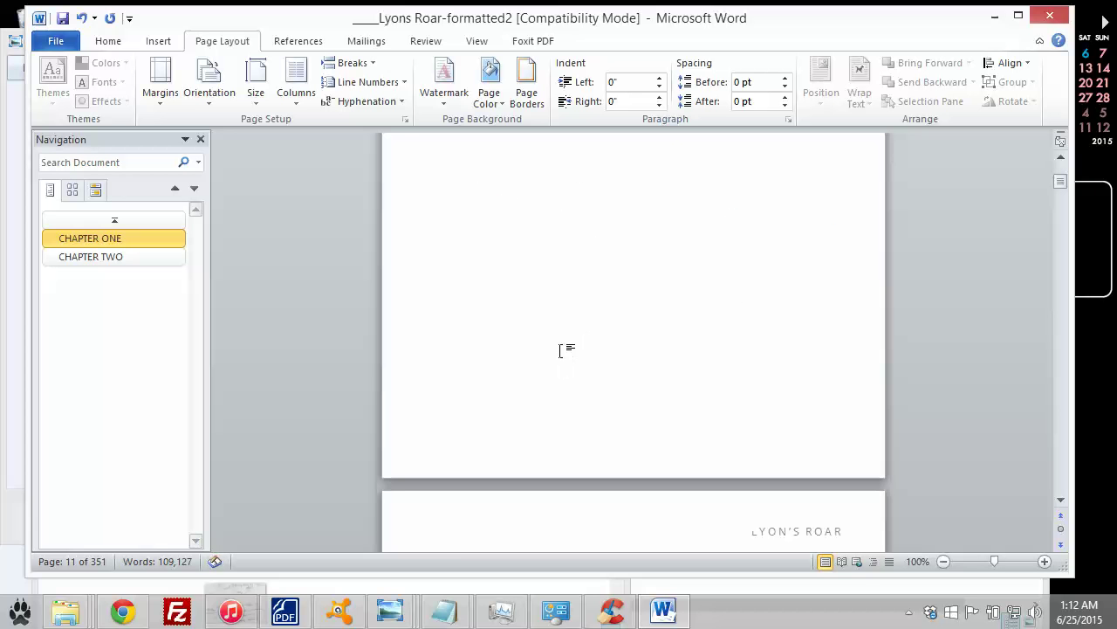
pyautogui.scroll(1, 566, 349)
pyautogui.click(566, 357)
pyautogui.press('BackSpace')
pyautogui.press('BackSpace')
pyautogui.press('BackSpace')
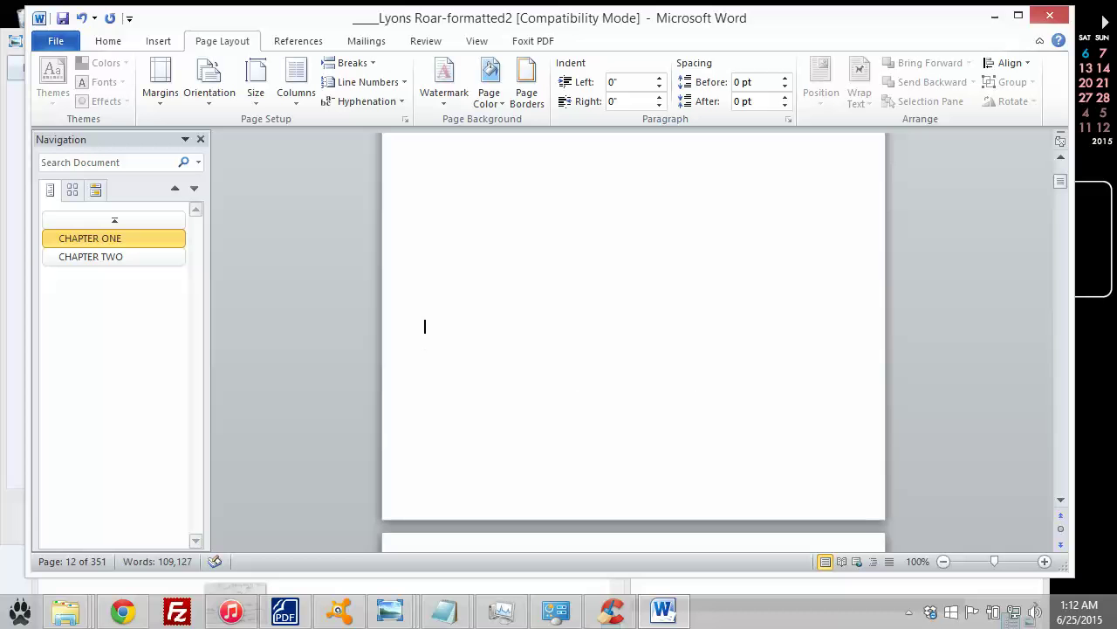
pyautogui.press('BackSpace')
pyautogui.press('BackSpace')
pyautogui.press('BackSpace')
pyautogui.press('BackSpace')
pyautogui.press('BackSpace')
pyautogui.scroll(3, 573, 344)
pyautogui.press('BackSpace')
pyautogui.press('BackSpace')
pyautogui.press('BackSpace')
pyautogui.press('BackSpace')
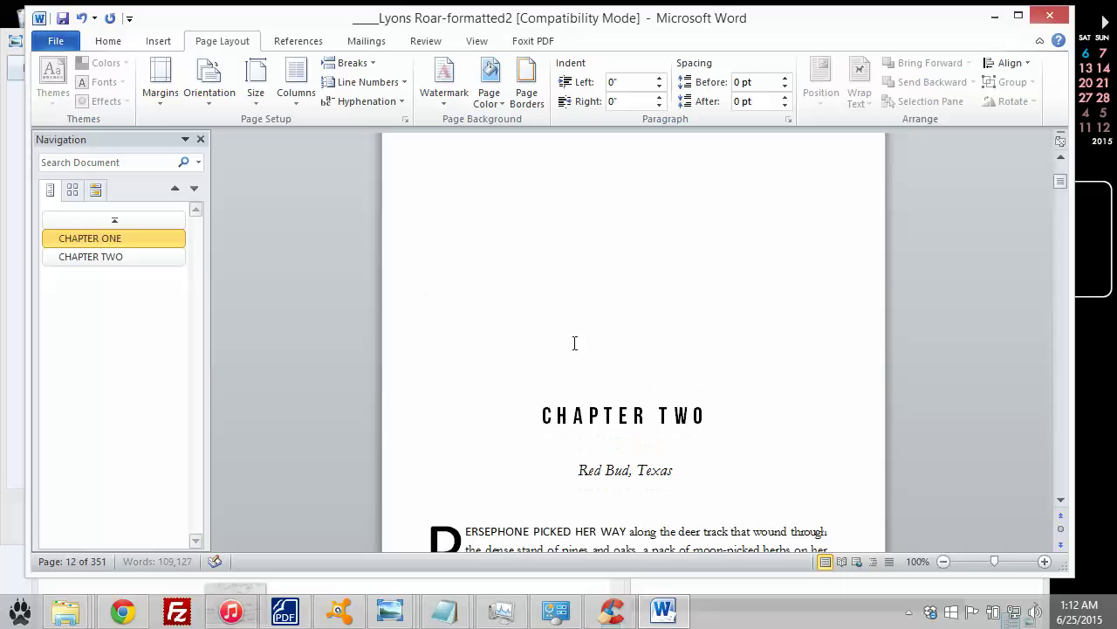
# - Try lowering the Chapter Two heading with added blank lines above it, and trim them back
pyautogui.press('Return')
pyautogui.press('Return')
pyautogui.press('Return')
pyautogui.press('Return')
pyautogui.press('Return')
pyautogui.press('Return')
pyautogui.press('Return')
pyautogui.press('Return')
pyautogui.press('Return')
pyautogui.press('Return')
pyautogui.press('Return')
pyautogui.press('Return')
pyautogui.press('Return')
pyautogui.press('BackSpace')
pyautogui.press('BackSpace')
pyautogui.press('BackSpace')
pyautogui.press('BackSpace')
pyautogui.press('BackSpace')
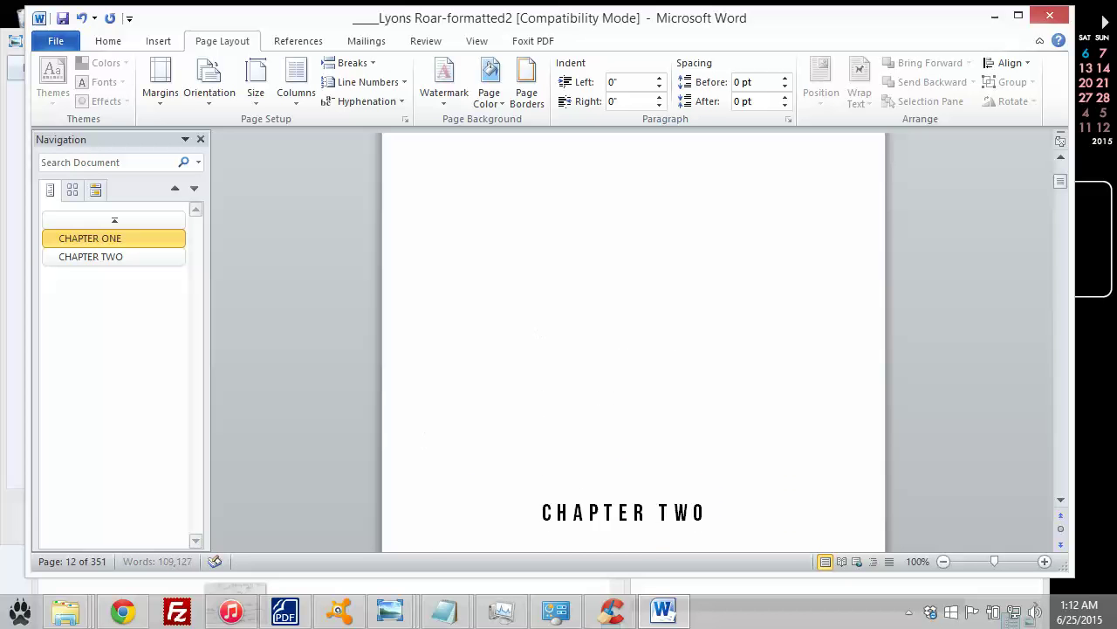
pyautogui.press('Return')
pyautogui.scroll(1, 536, 337)
pyautogui.press('BackSpace')
pyautogui.press('BackSpace')
pyautogui.press('BackSpace')
pyautogui.press('BackSpace')
pyautogui.scroll(-1, 536, 337)
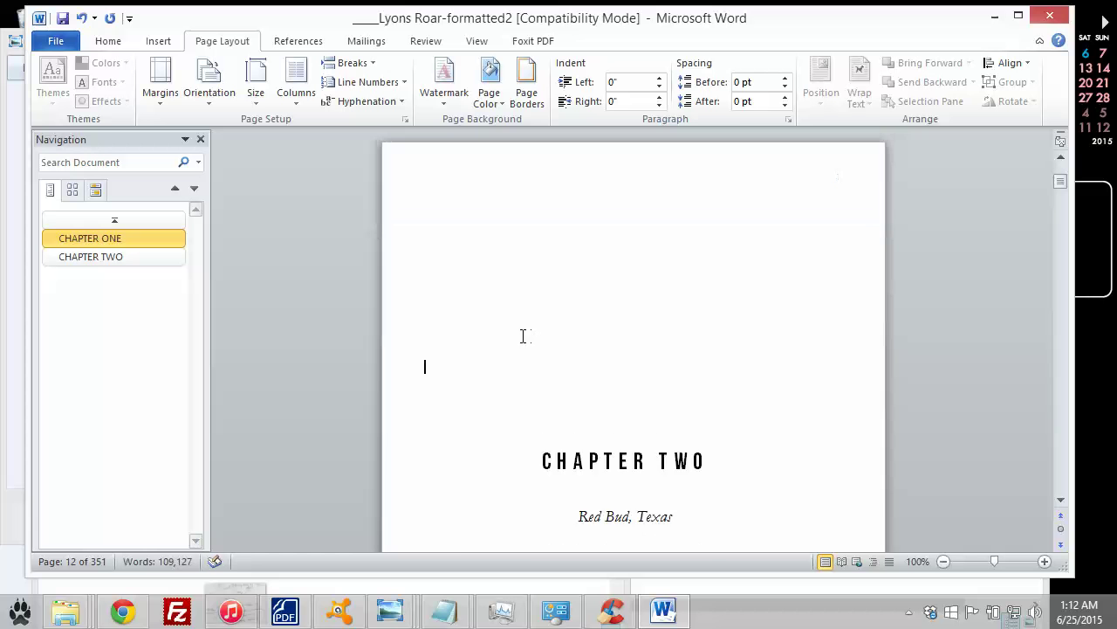
pyautogui.press('BackSpace')
pyautogui.press('BackSpace')
pyautogui.press('BackSpace')
pyautogui.press('BackSpace')
pyautogui.press('BackSpace')
# - Delete the remaining surplus blank lines selected above the Chapter Two heading
pyautogui.scroll(2, 518, 337)
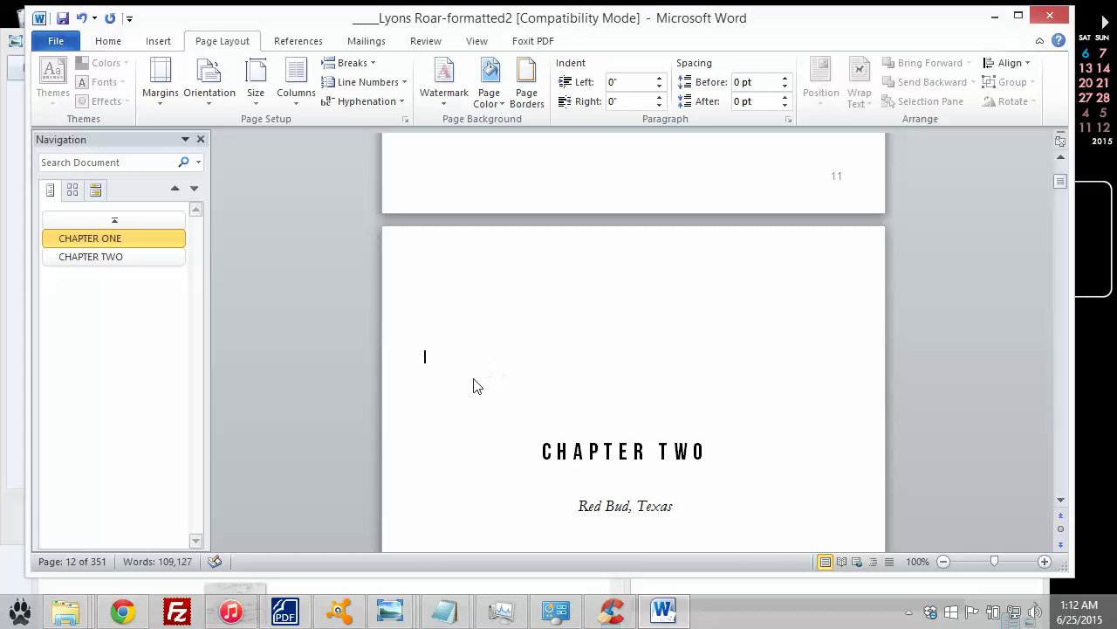
pyautogui.moveTo(474, 384); pyautogui.dragTo(438, 337)
pyautogui.press('BackSpace')
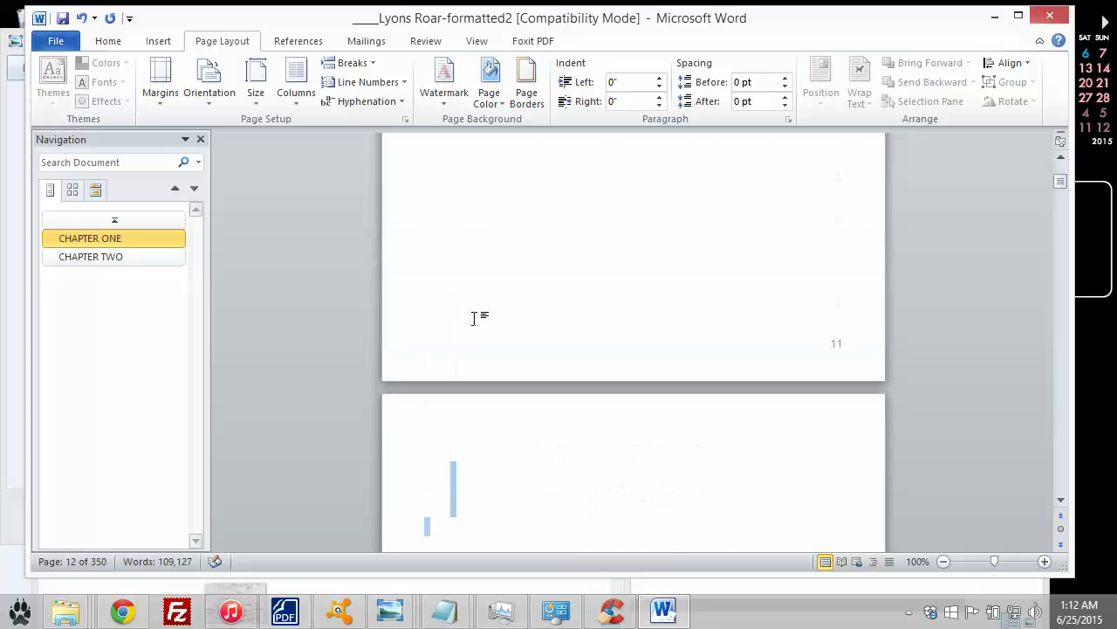
# - Examine the Chapter Two opening page, checking the spacing above the heading and the header area
pyautogui.scroll(-3, 471, 330)
pyautogui.scroll(-4, 476, 336)
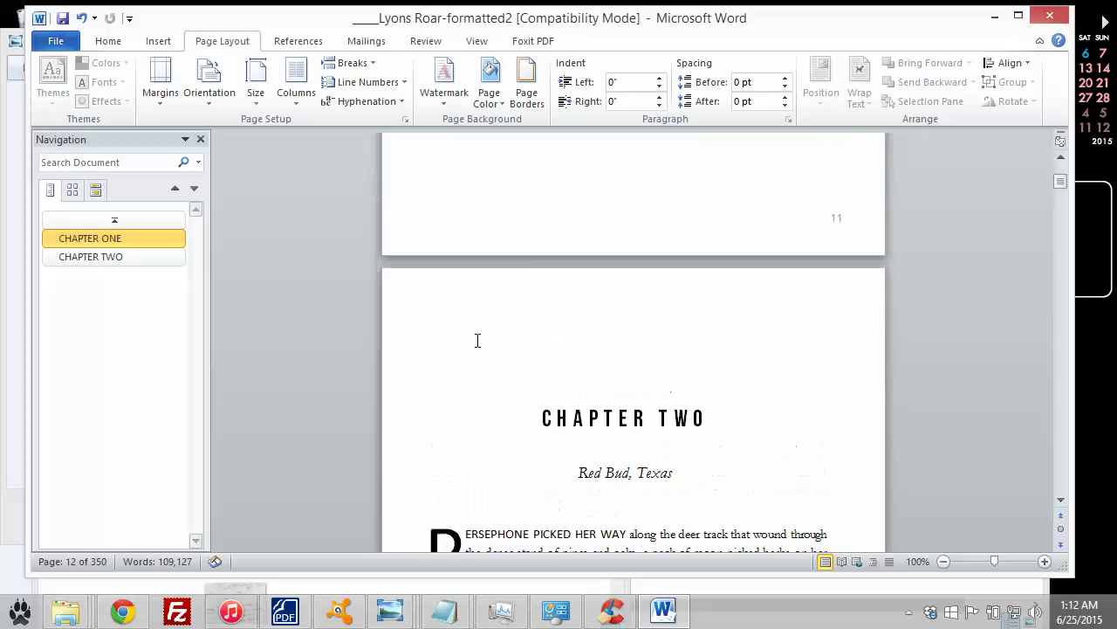
pyautogui.scroll(2, 494, 375)
pyautogui.moveTo(531, 495); pyautogui.dragTo(439, 398)
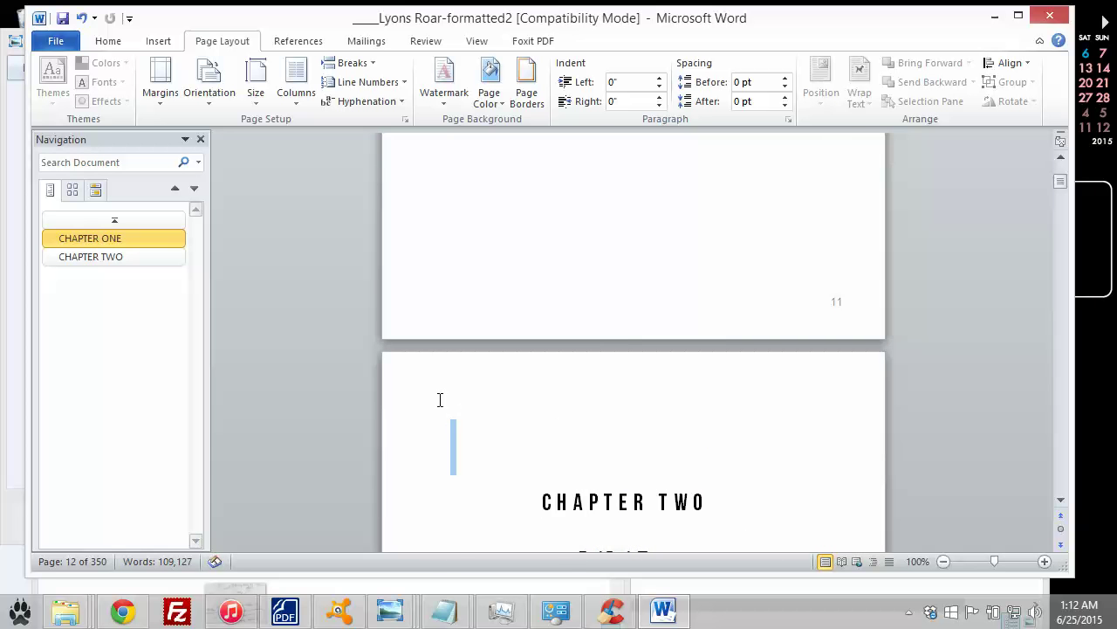
pyautogui.scroll(-3, 505, 415)
pyautogui.scroll(-8, 527, 387)
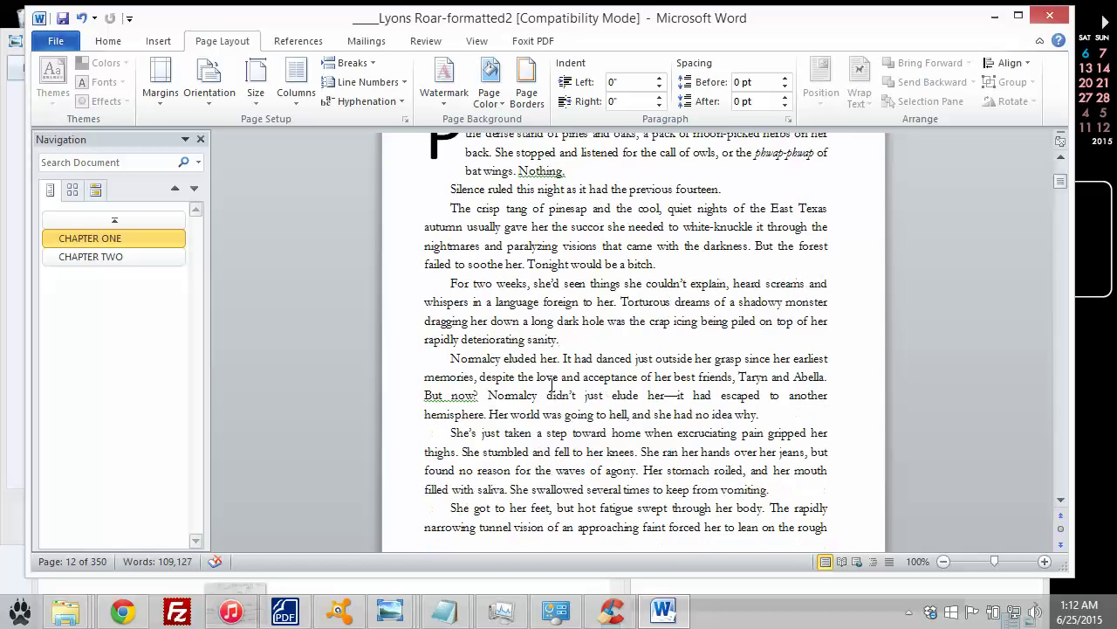
pyautogui.scroll(10, 545, 384)
pyautogui.scroll(-1, 562, 385)
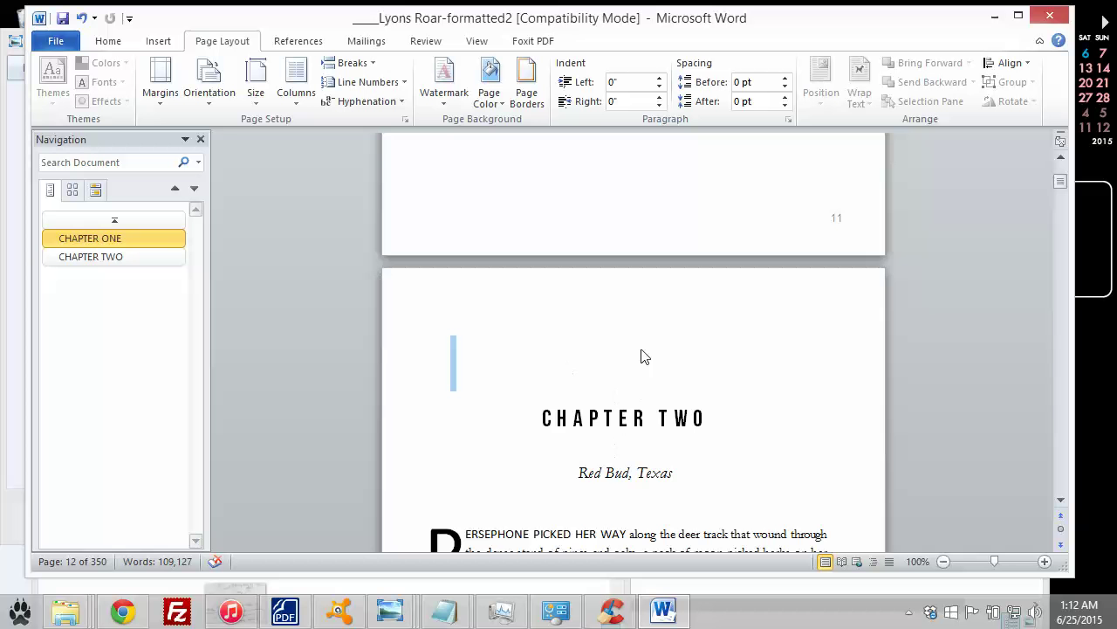
# - Return to the end of Chapter One and review the Next Page section break option
pyautogui.scroll(7, 642, 349)
pyautogui.scroll(-2, 725, 289)
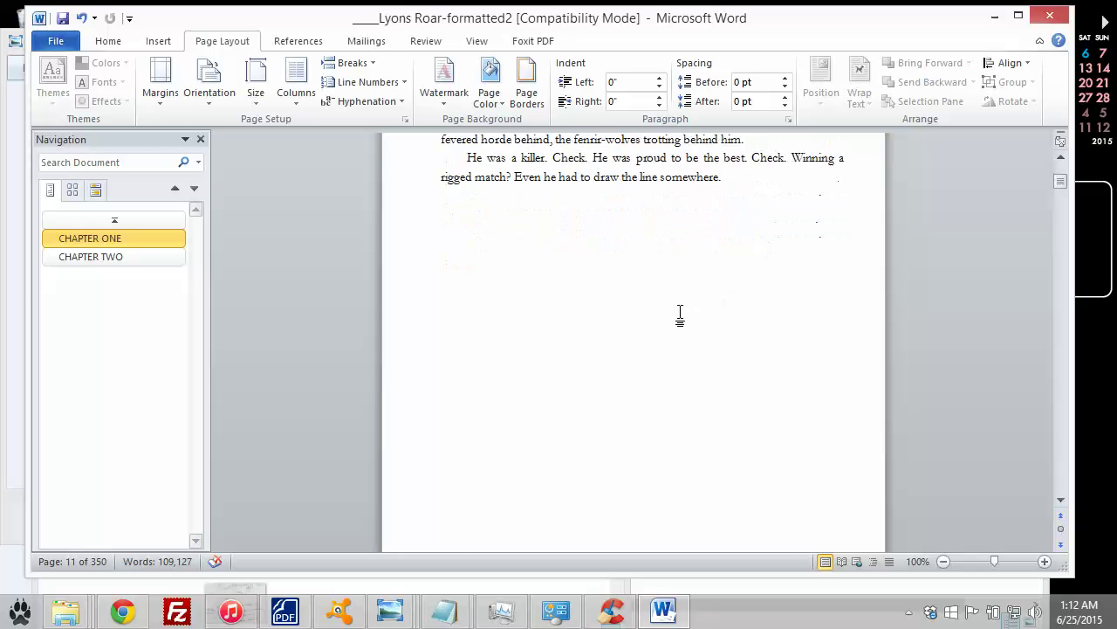
pyautogui.scroll(4, 612, 262)
pyautogui.click(354, 63)
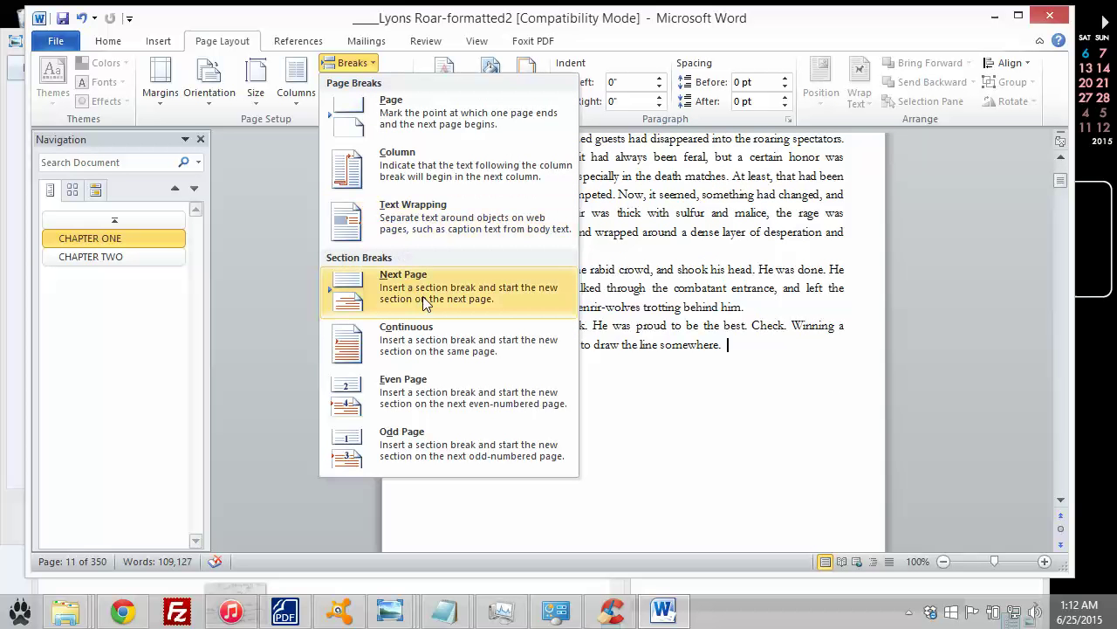
pyautogui.click(559, 297)
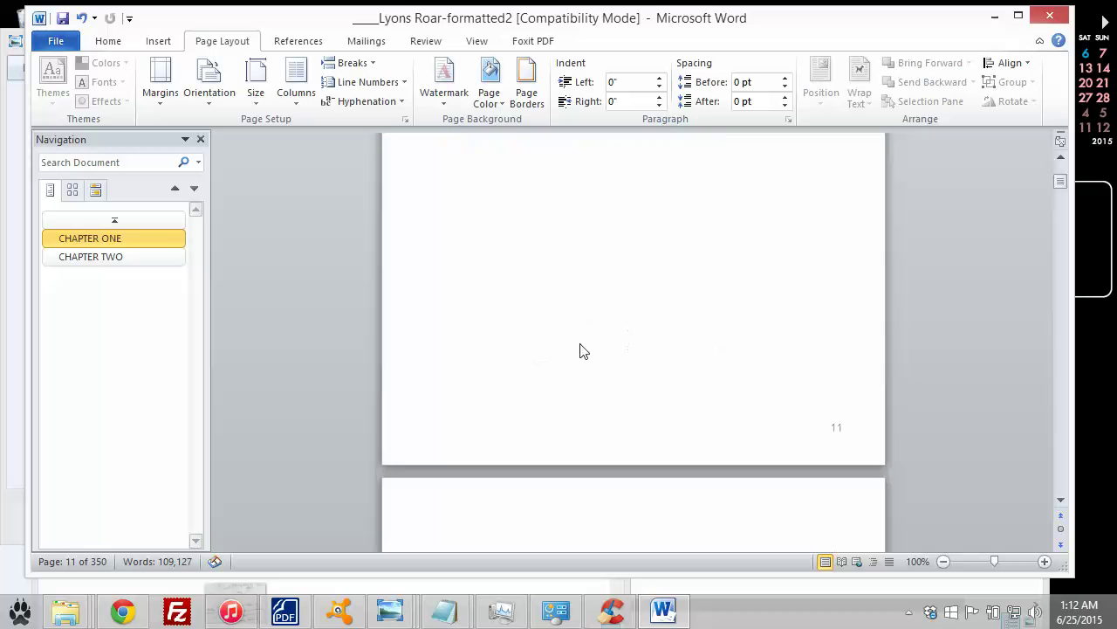
# - Examine the headers and footers from the end of Chapter One through the Chapter Two opening page to page 13
pyautogui.scroll(-2, 611, 340)
pyautogui.scroll(4, 789, 404)
pyautogui.scroll(5, 811, 401)
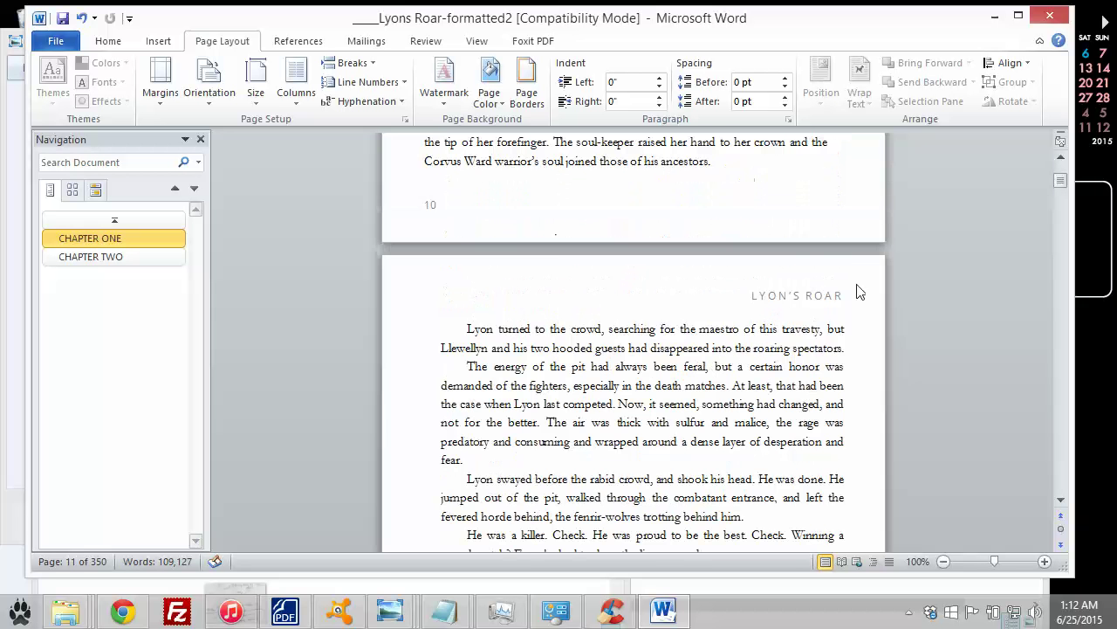
pyautogui.scroll(-17, 848, 366)
pyautogui.scroll(-1, 852, 418)
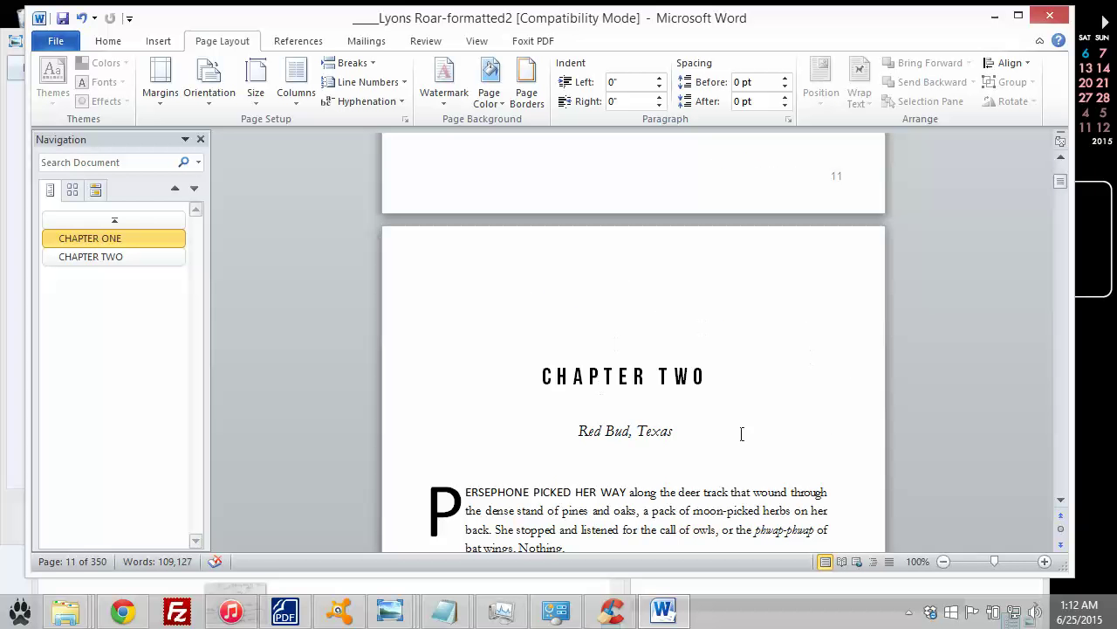
pyautogui.scroll(-14, 569, 267)
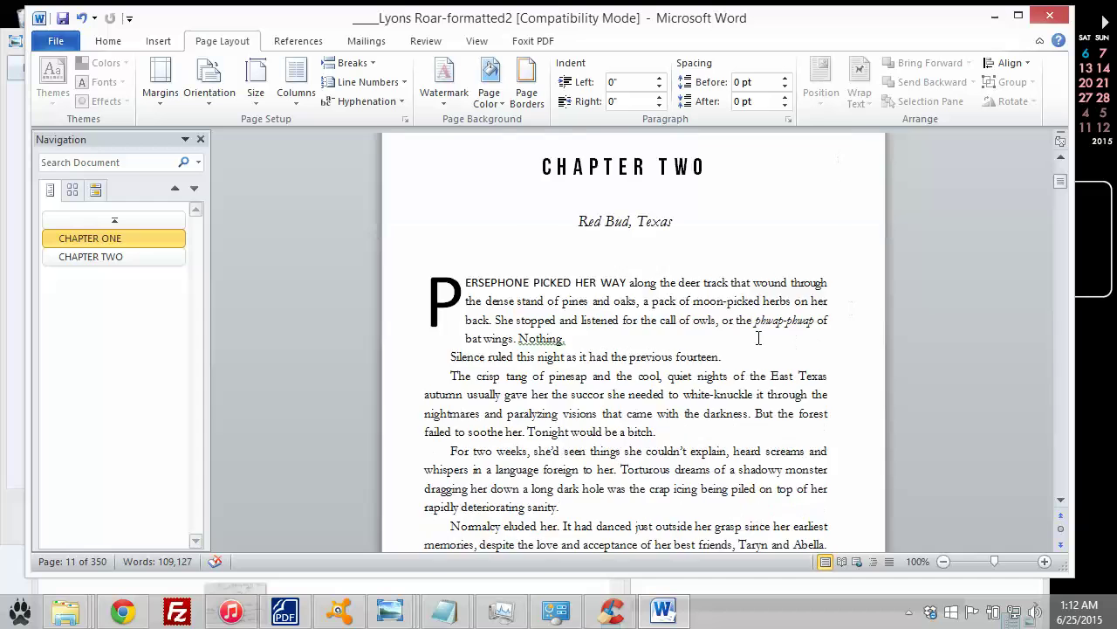
pyautogui.scroll(-15, 719, 369)
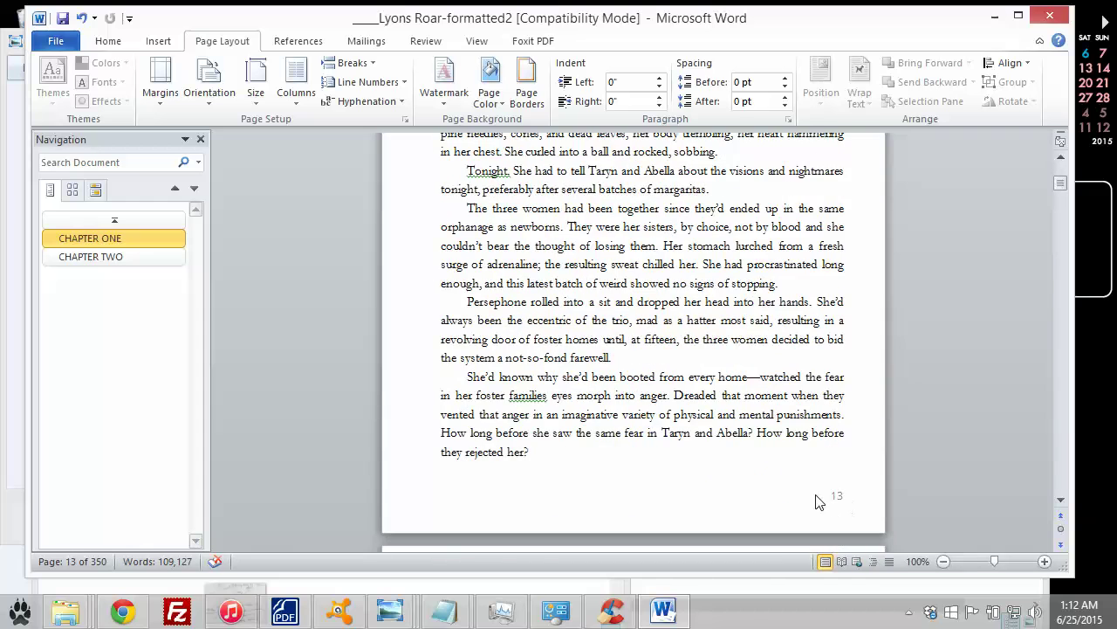
pyautogui.scroll(20, 793, 349)
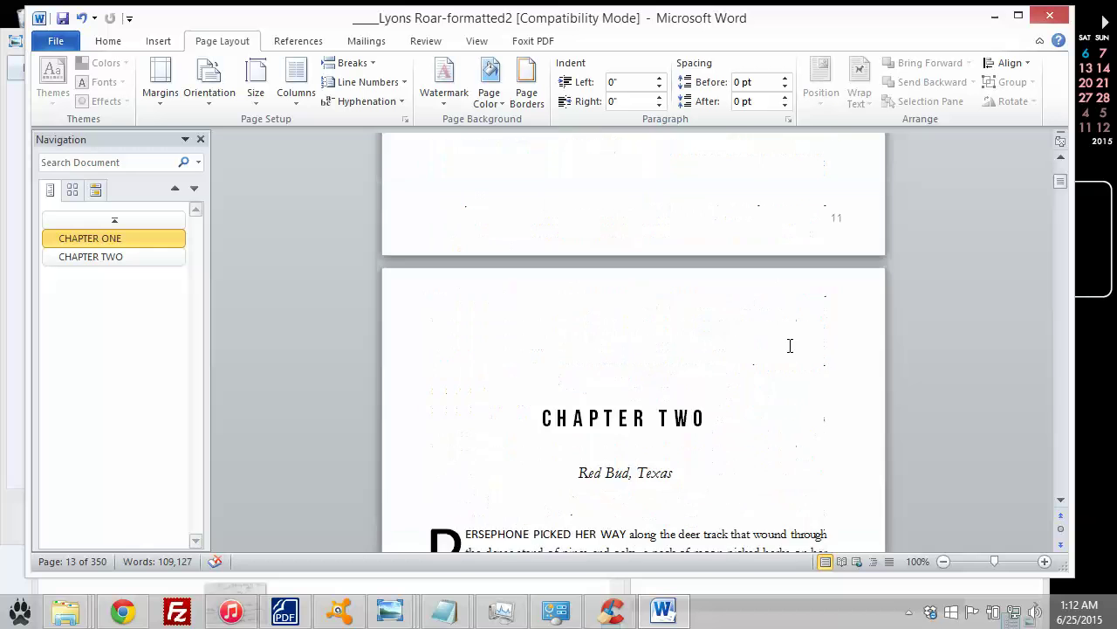
pyautogui.scroll(5, 785, 350)
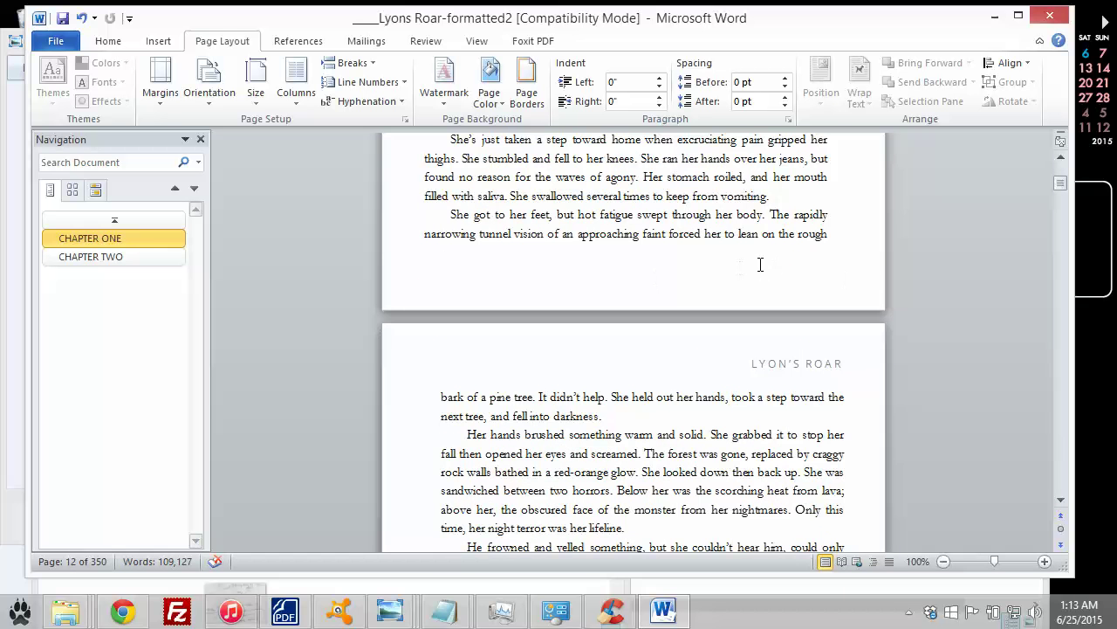
pyautogui.scroll(-14, 761, 264)
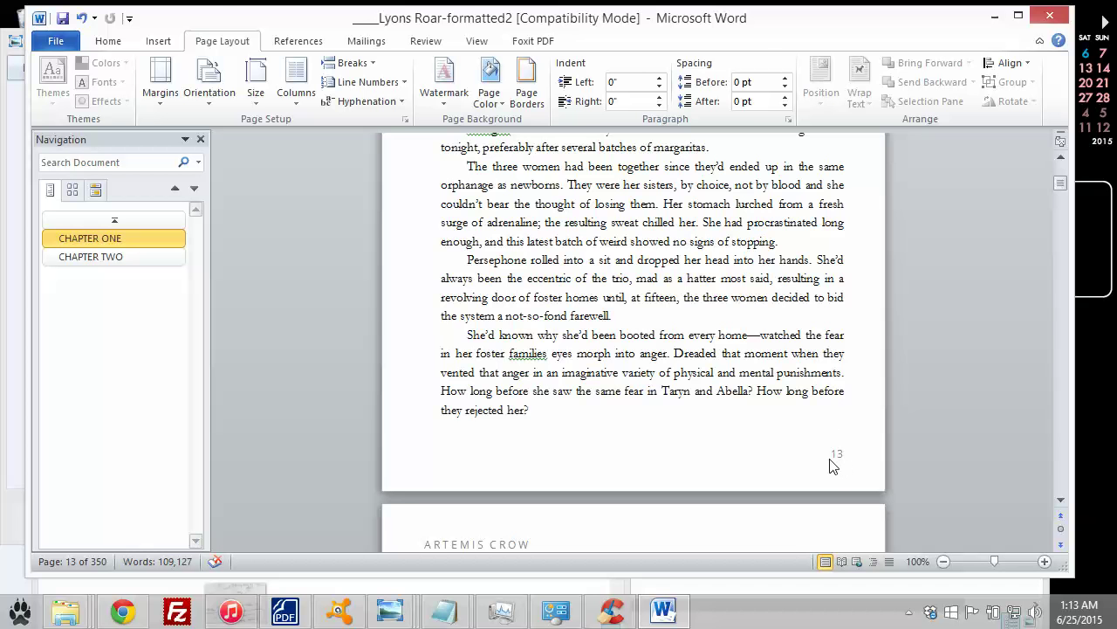
# - Review the page number format settings for the odd page footer on page 13, including how numbering continues between sections
pyautogui.doubleClick(832, 457)
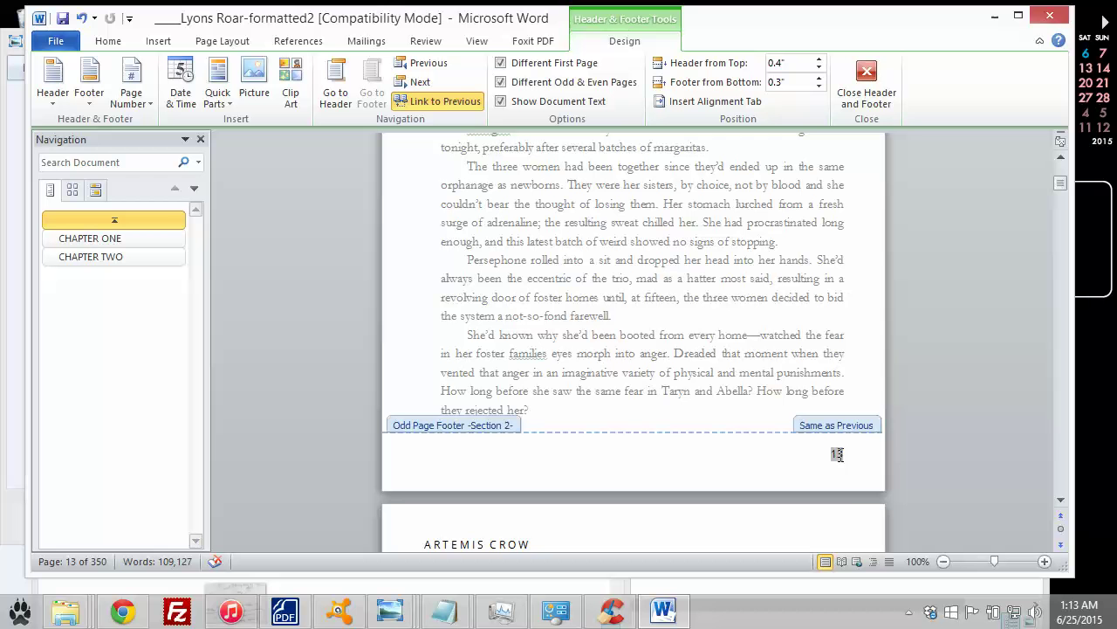
pyautogui.rightClick(836, 454)
pyautogui.press('Escape')
pyautogui.click(162, 43)
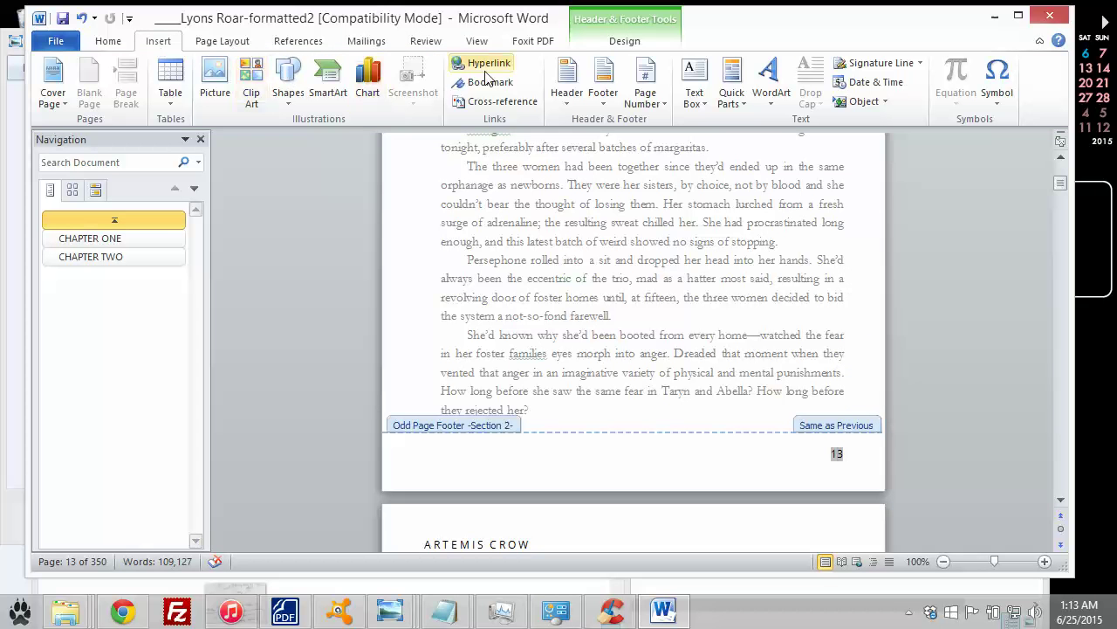
pyautogui.click(665, 109)
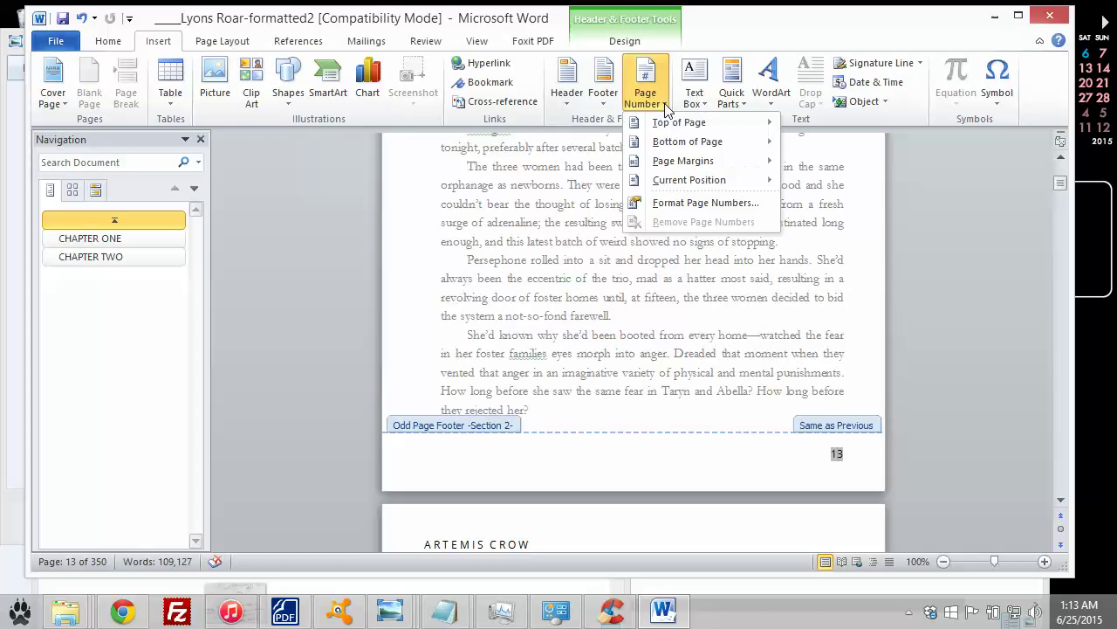
pyautogui.click(686, 210)
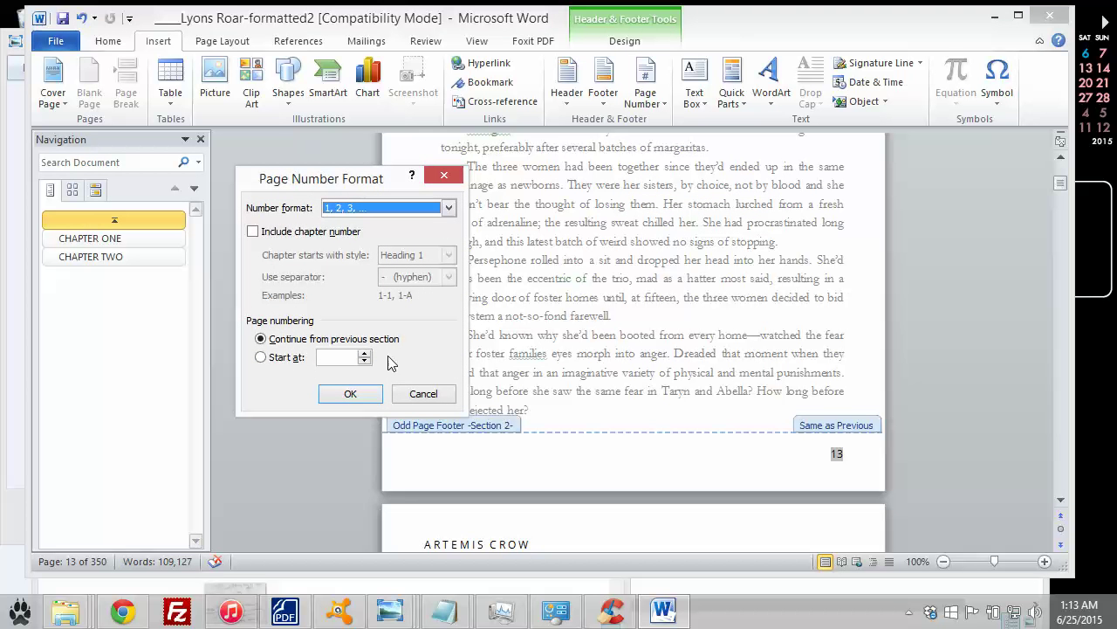
pyautogui.click(417, 394)
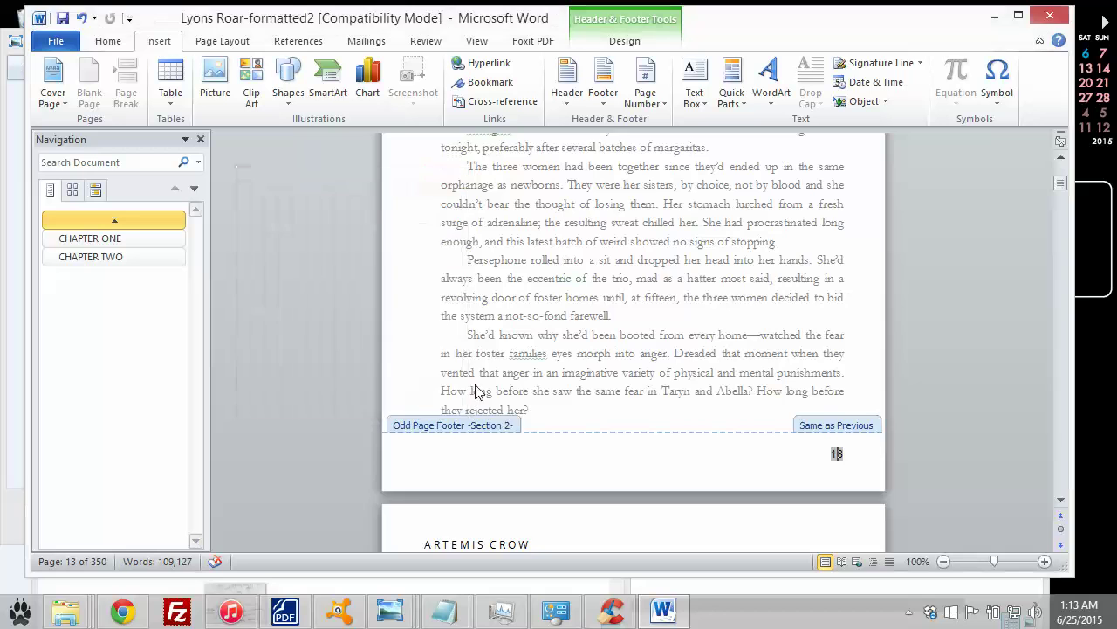
# - Leave footer editing and examine the pages from the end of Chapter One to the Chapter Two opening page
pyautogui.scroll(8, 542, 397)
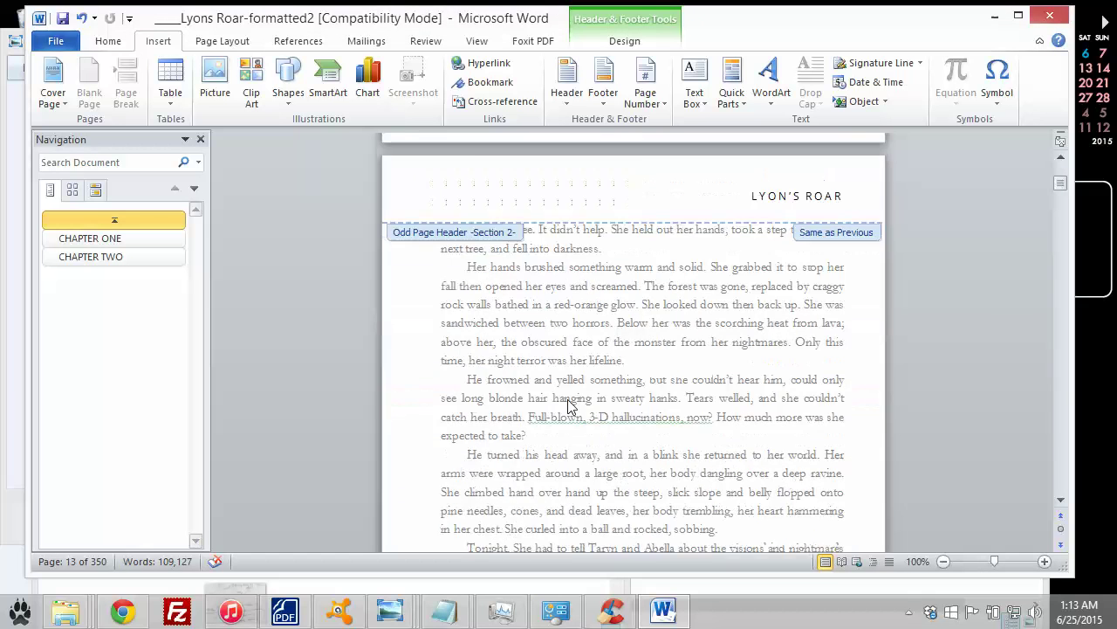
pyautogui.doubleClick(569, 405)
pyautogui.scroll(15, 571, 360)
pyautogui.scroll(-8, 577, 338)
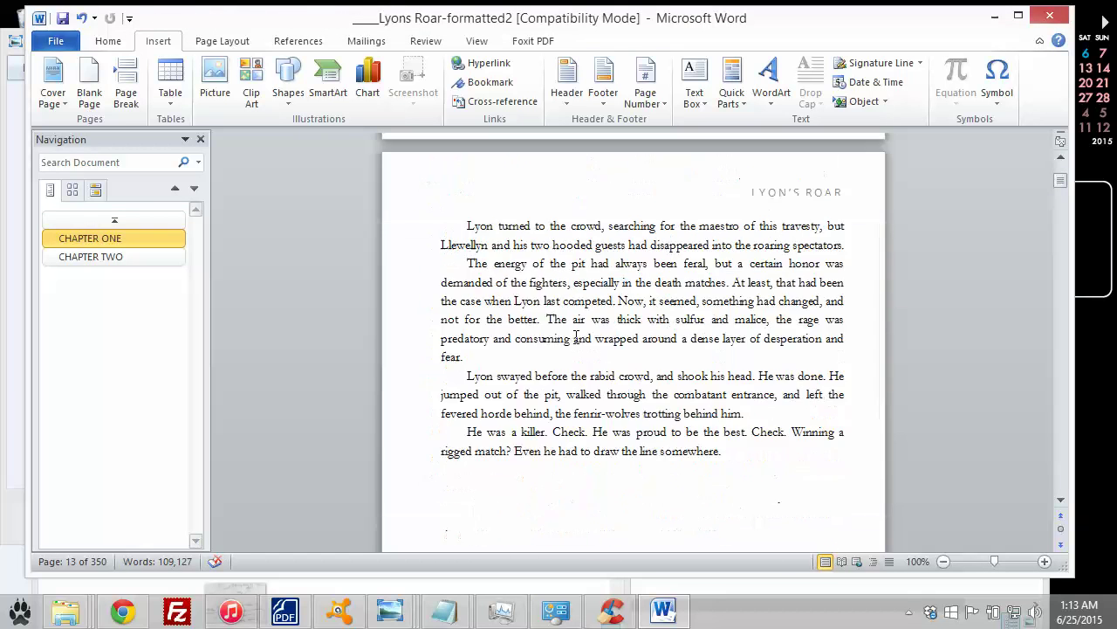
pyautogui.scroll(-5, 575, 338)
pyautogui.click(174, 259)
pyautogui.scroll(5, 524, 319)
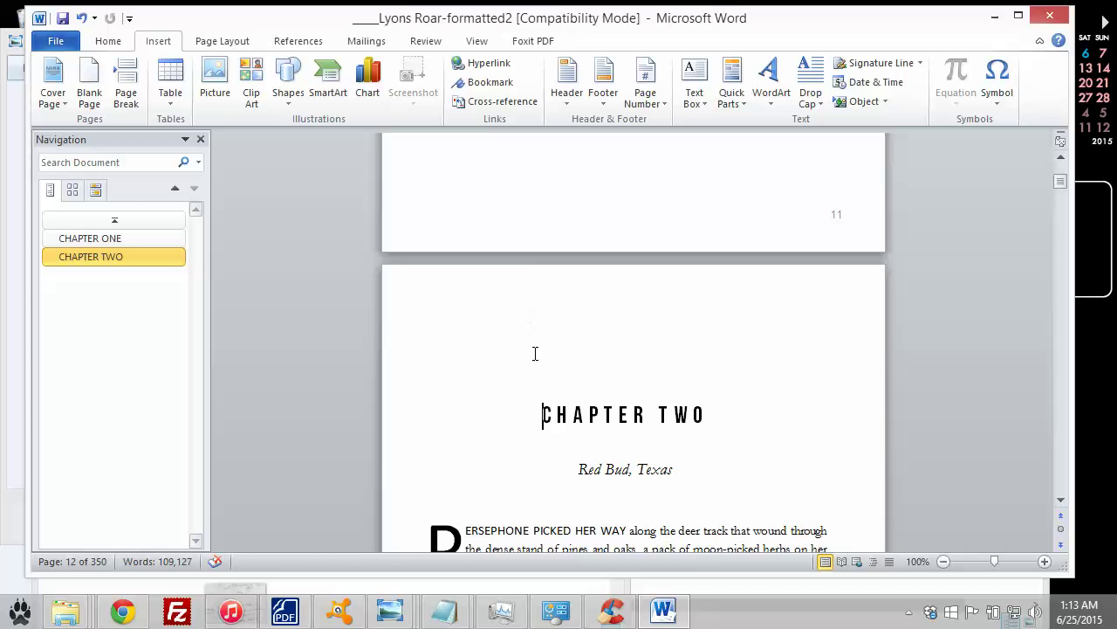
# - Delete the surplus blank line between the Chapter One heading and its location subtitle
pyautogui.click(75, 238)
pyautogui.scroll(5, 506, 300)
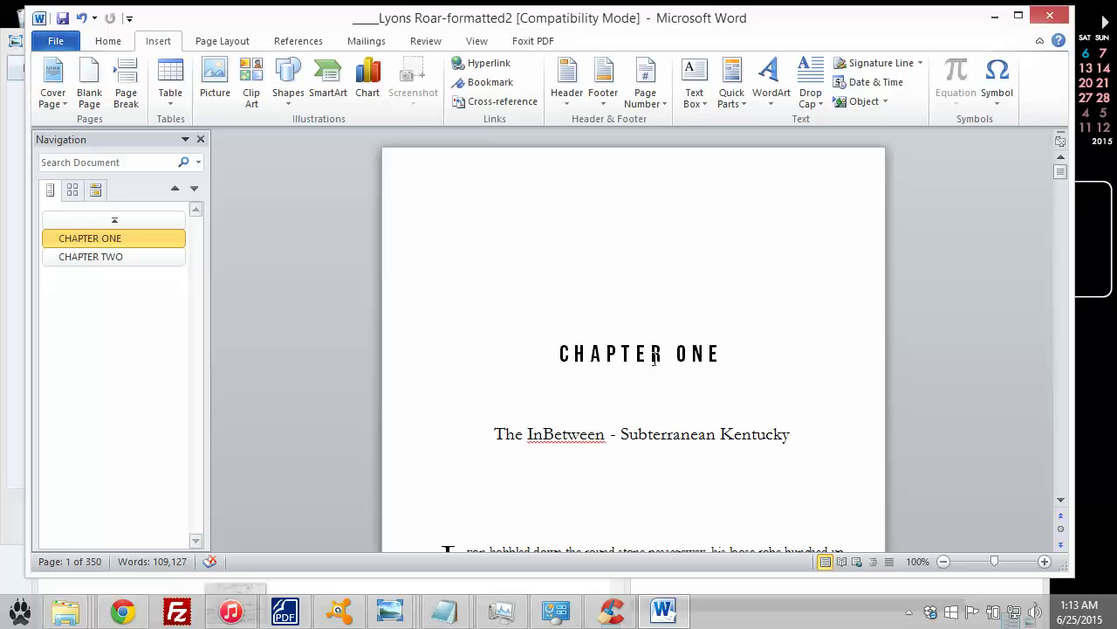
pyautogui.moveTo(747, 354)
pyautogui.mouseDown()
pyautogui.moveTo(557, 354)
pyautogui.moveTo(743, 359)
pyautogui.mouseUp()
pyautogui.click(578, 354)
pyautogui.click(729, 359)
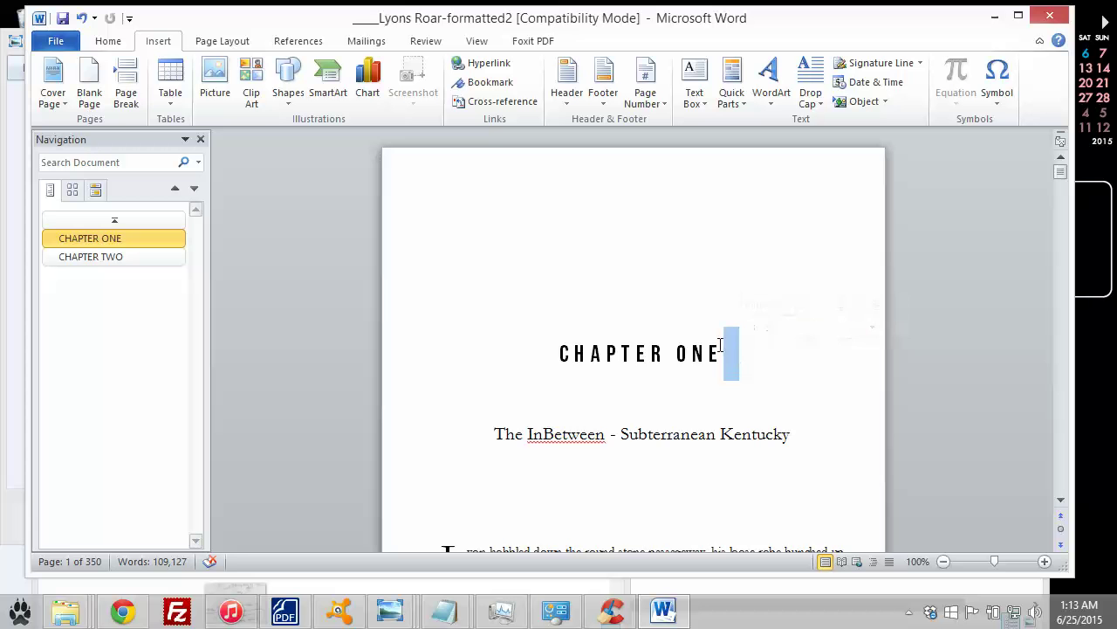
pyautogui.press('Delete')
# - Set the Chapter One heading's paragraph spacing before to 72 pt
pyautogui.moveTo(729, 350); pyautogui.dragTo(557, 353)
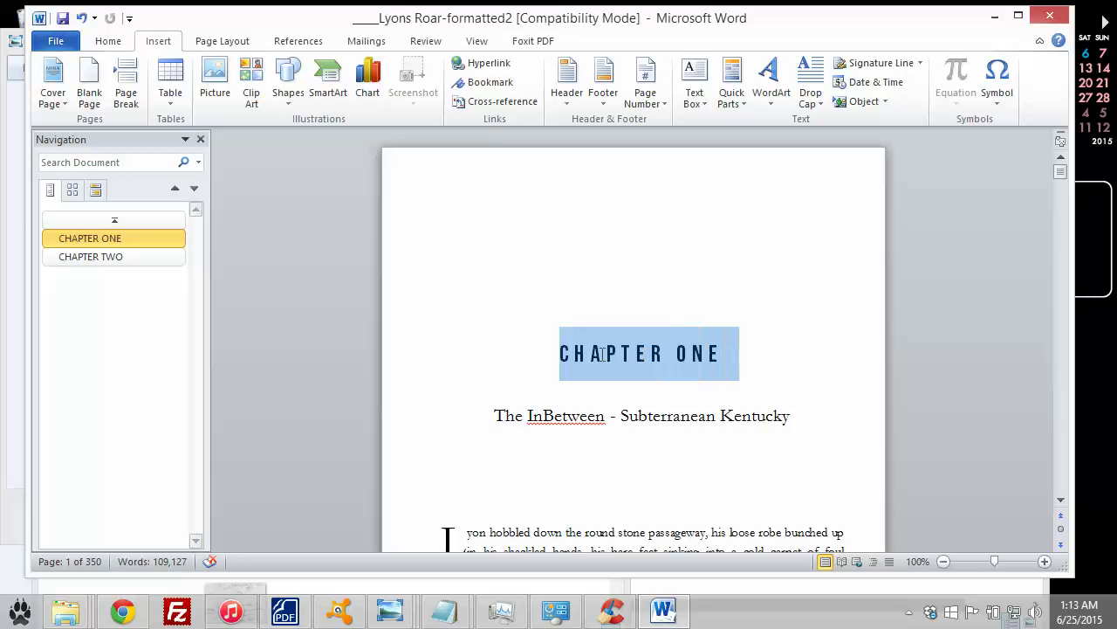
pyautogui.click(108, 41)
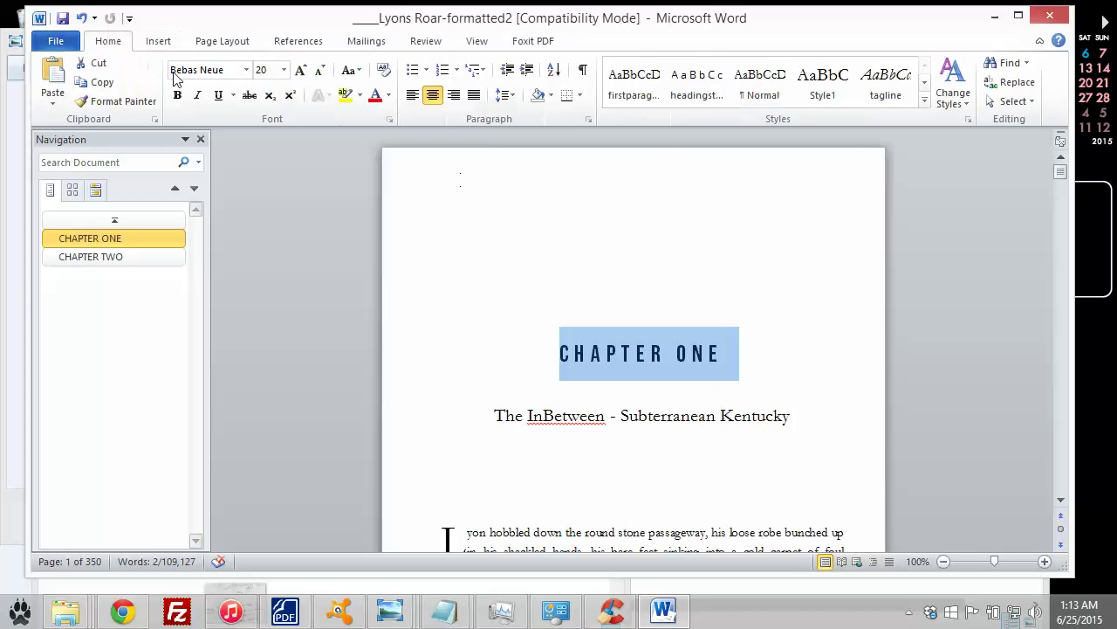
pyautogui.click(505, 95)
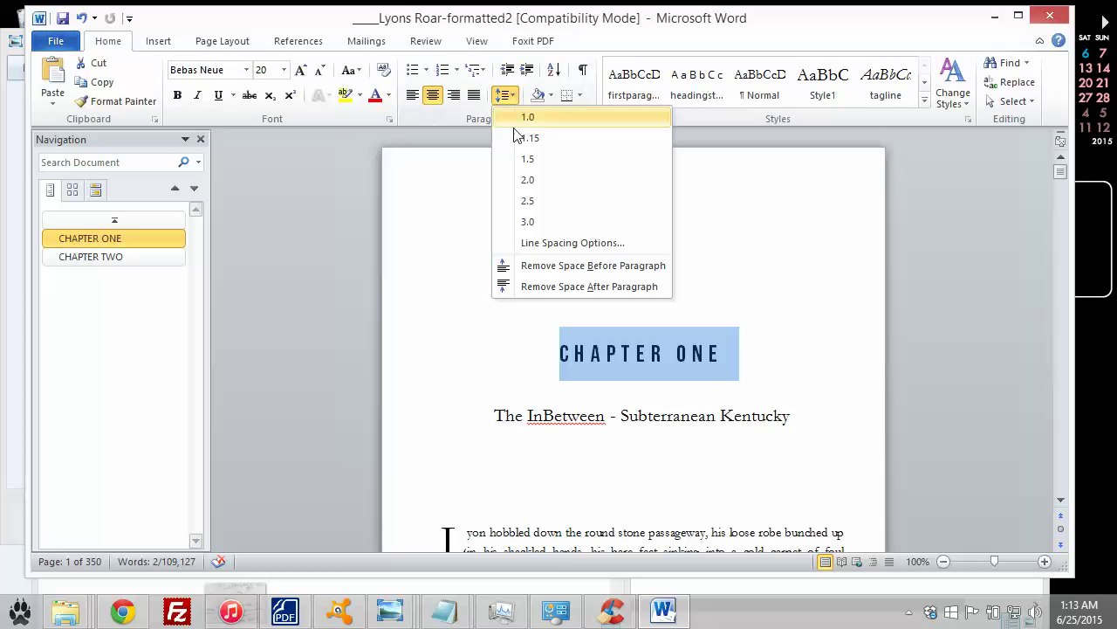
pyautogui.click(548, 243)
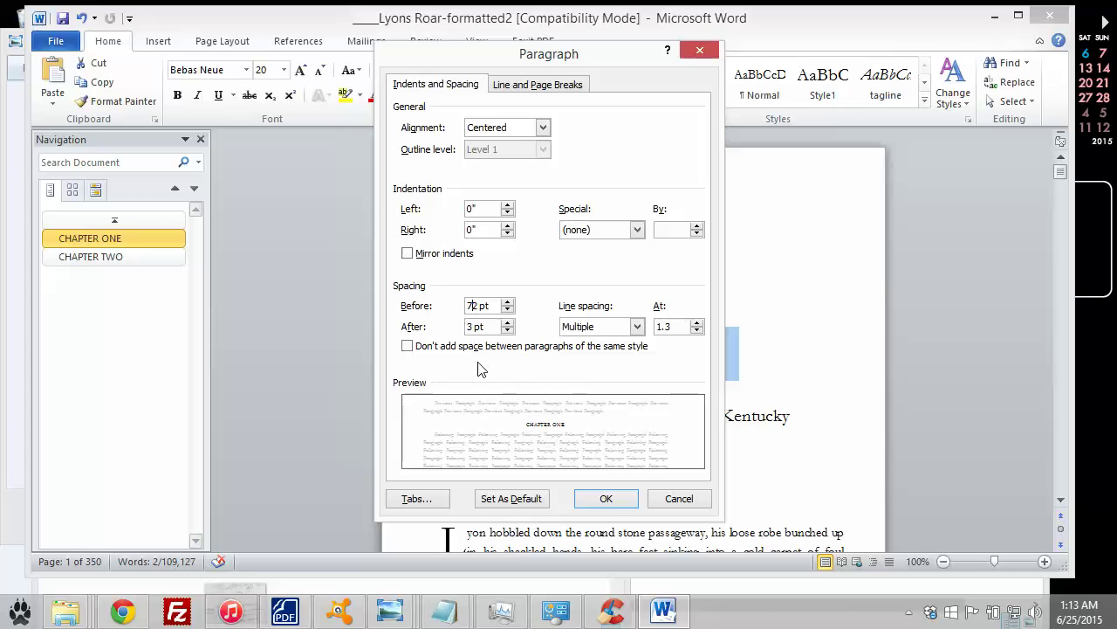
pyautogui.click(607, 499)
# - Delete the blank lines above the Chapter One heading
pyautogui.click(571, 426)
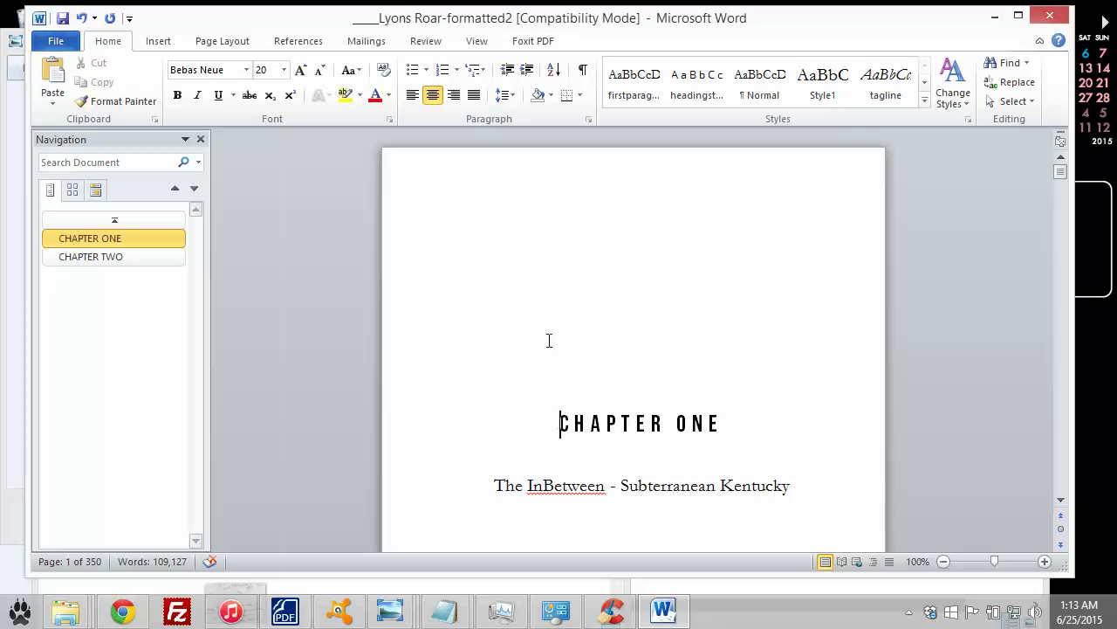
pyautogui.moveTo(540, 423); pyautogui.dragTo(459, 204)
pyautogui.press('Delete')
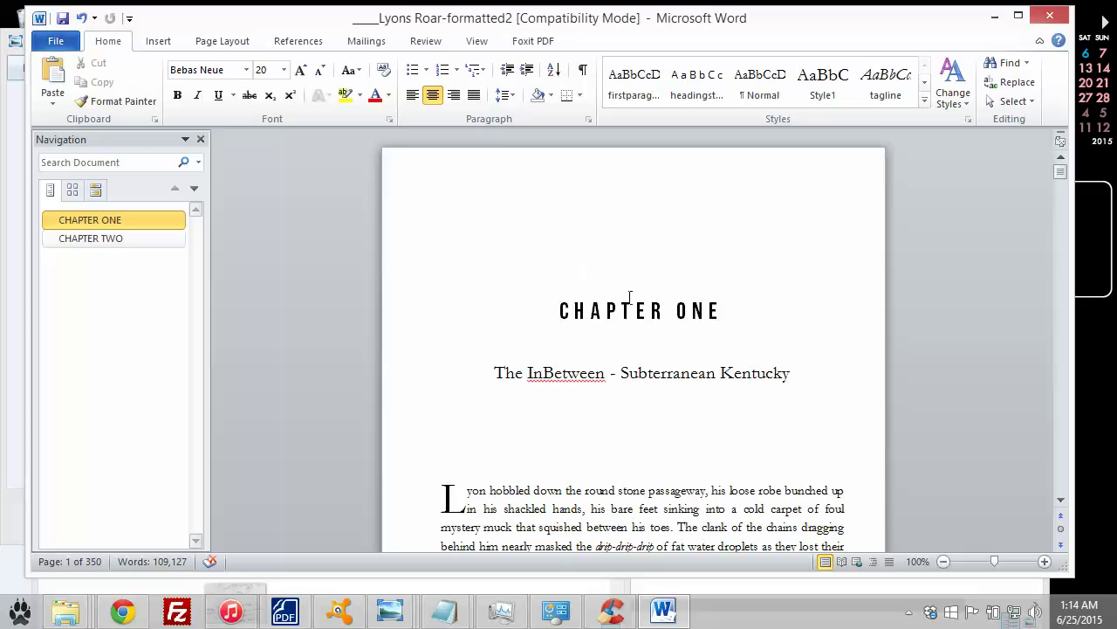
# - Update the Heading 1 style to match the formatting of the "CHAPTER ONE" heading
pyautogui.moveTo(563, 306); pyautogui.dragTo(722, 307)
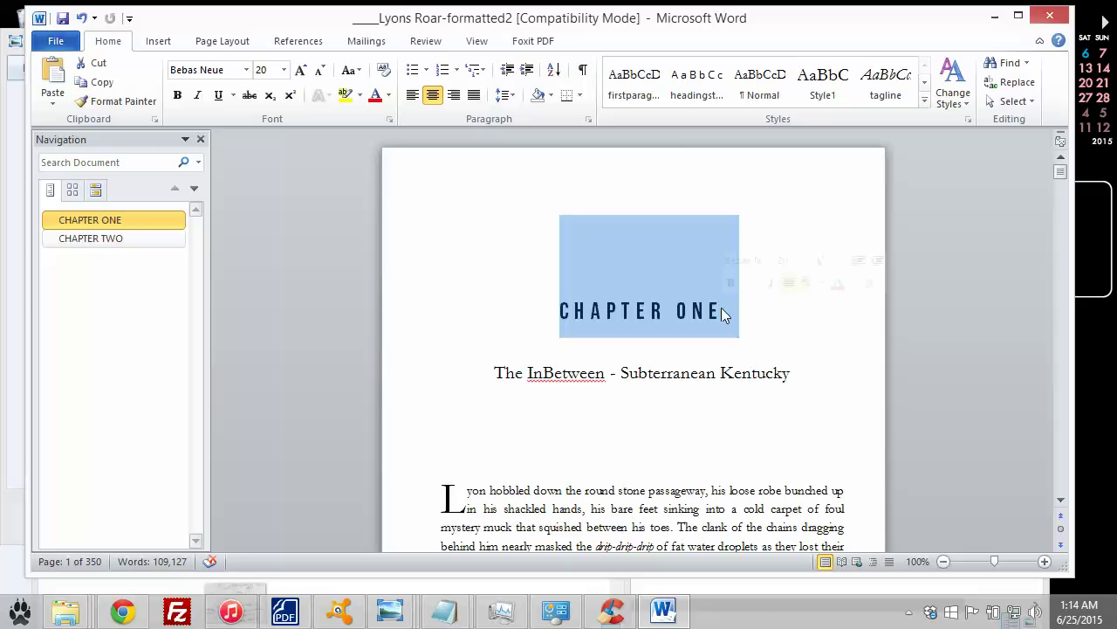
pyautogui.rightClick(648, 323)
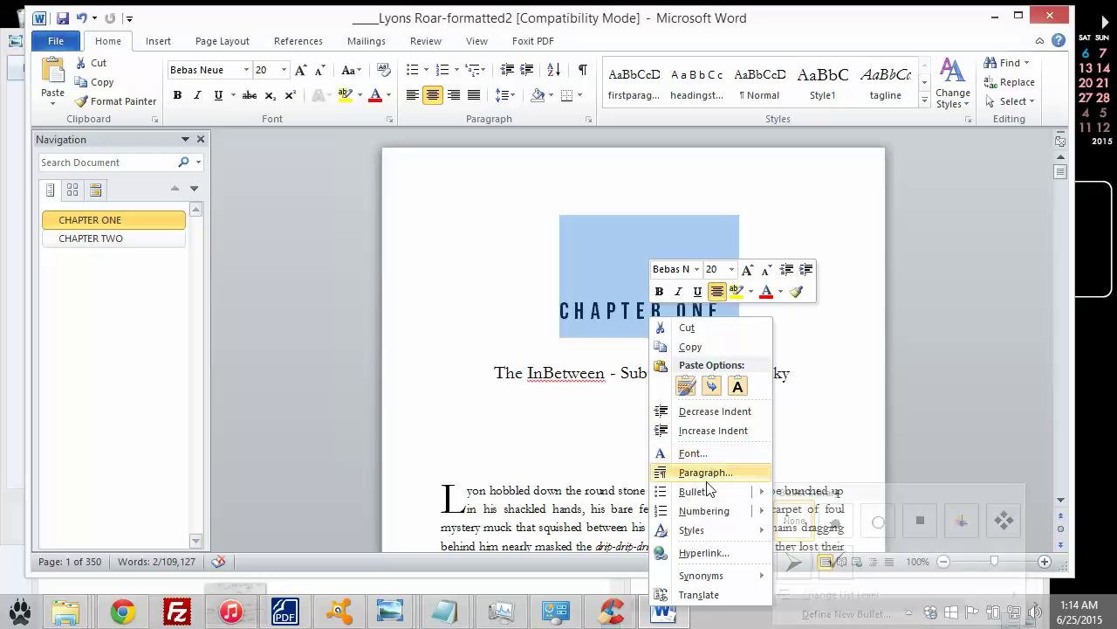
pyautogui.moveTo(752, 534)
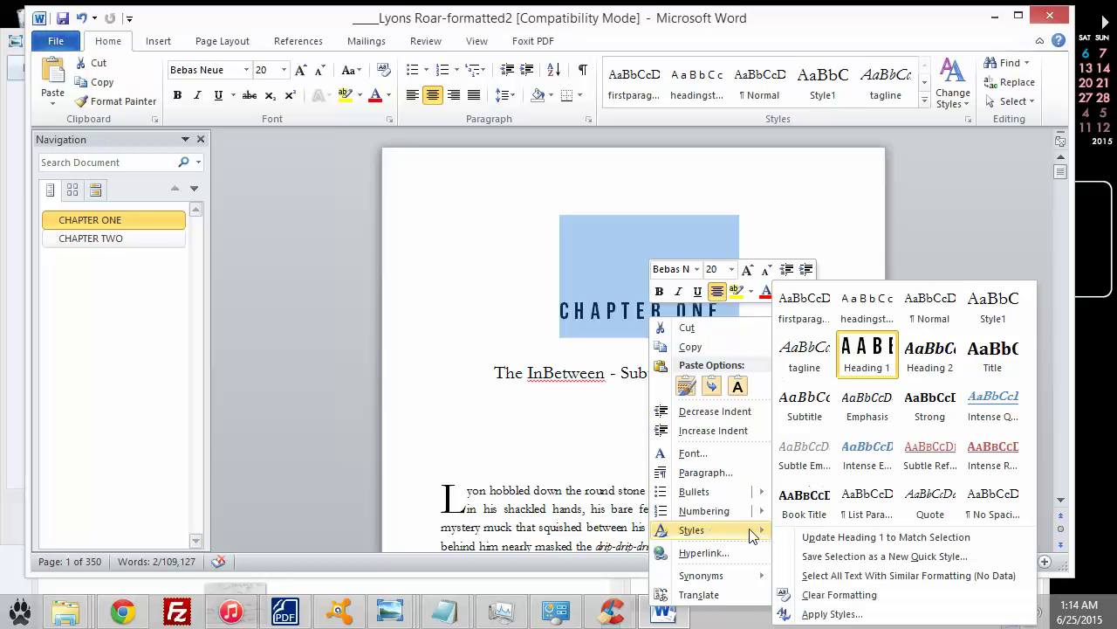
pyautogui.click(827, 537)
pyautogui.click(563, 314)
pyautogui.scroll(-6, 563, 315)
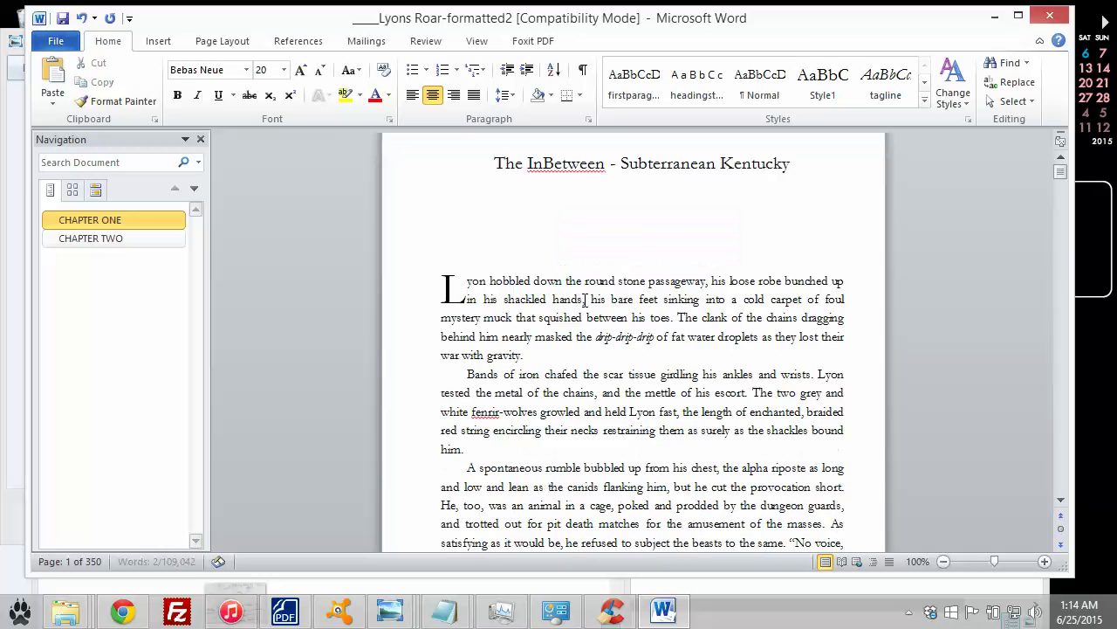
pyautogui.scroll(6, 558, 301)
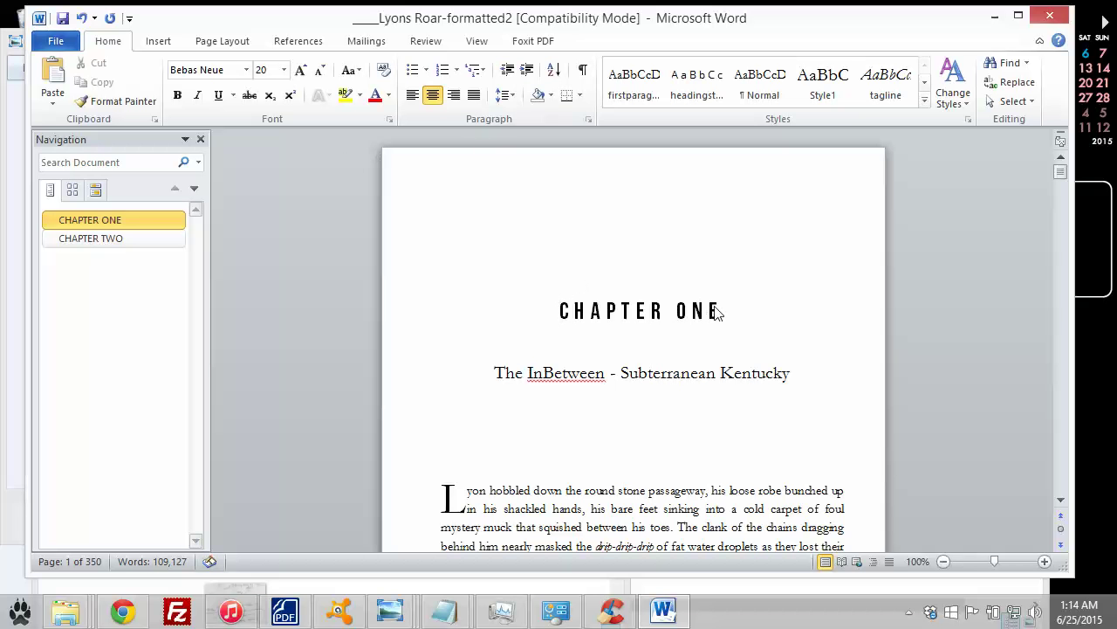
# - Set the paragraph spacing before the "CHAPTER ONE" heading to 150 pt
pyautogui.moveTo(721, 312); pyautogui.dragTo(607, 314)
pyautogui.click(505, 95)
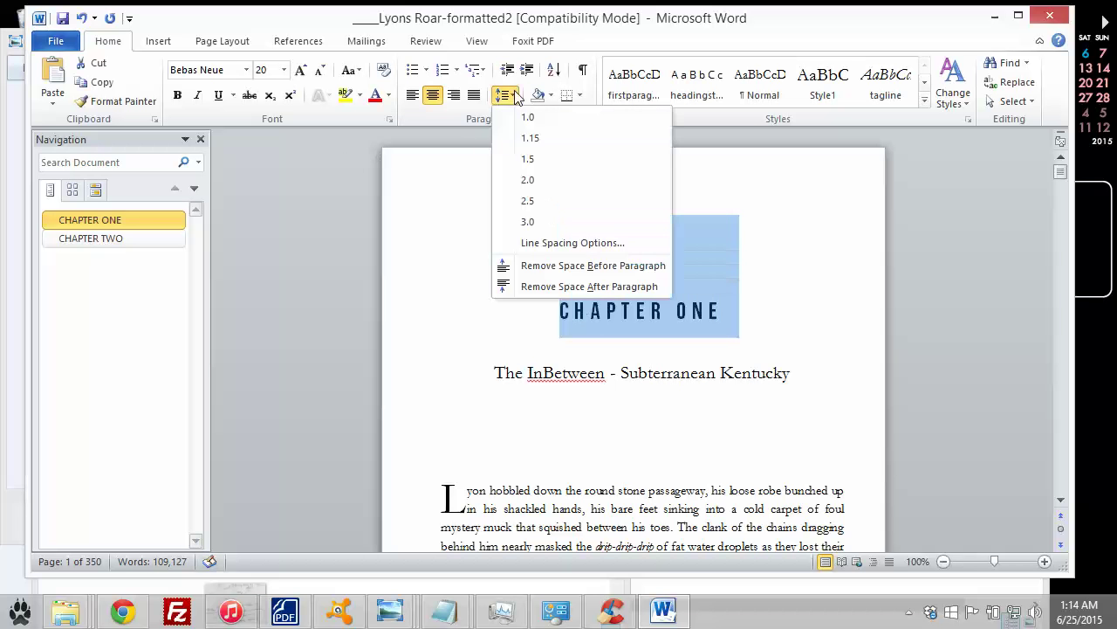
pyautogui.click(529, 241)
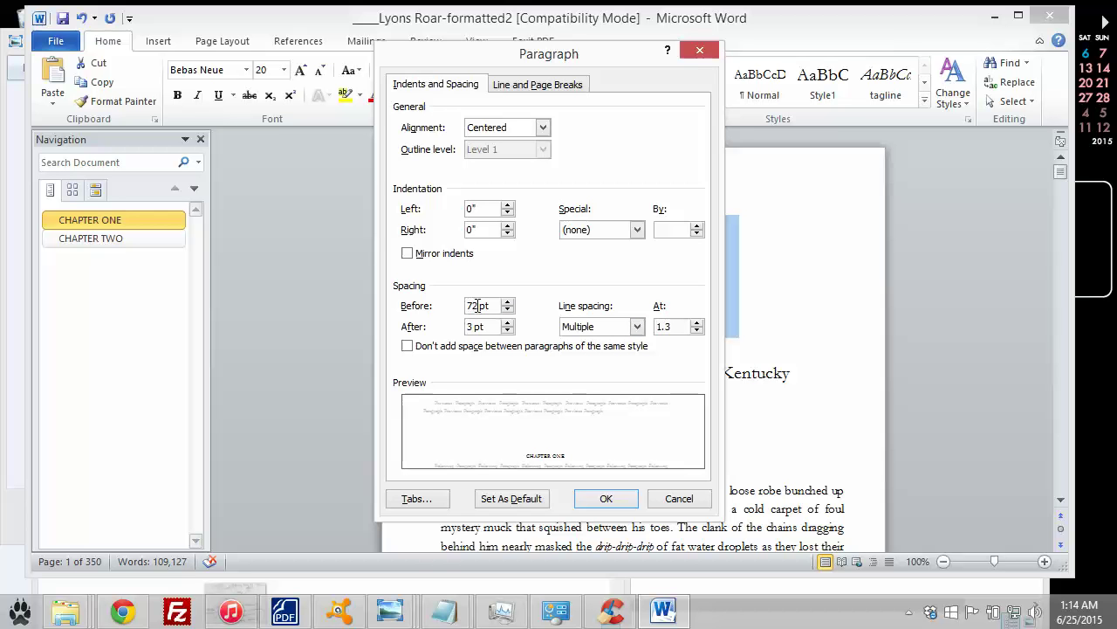
pyautogui.moveTo(478, 305); pyautogui.dragTo(428, 308)
pyautogui.write('150')
pyautogui.click(606, 499)
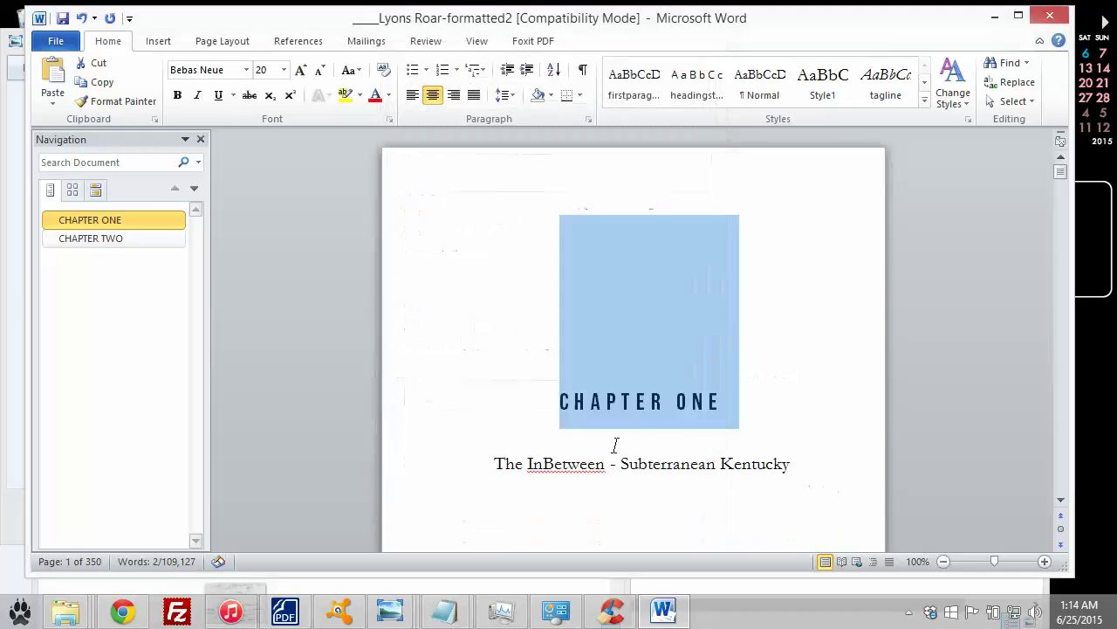
pyautogui.click(624, 403)
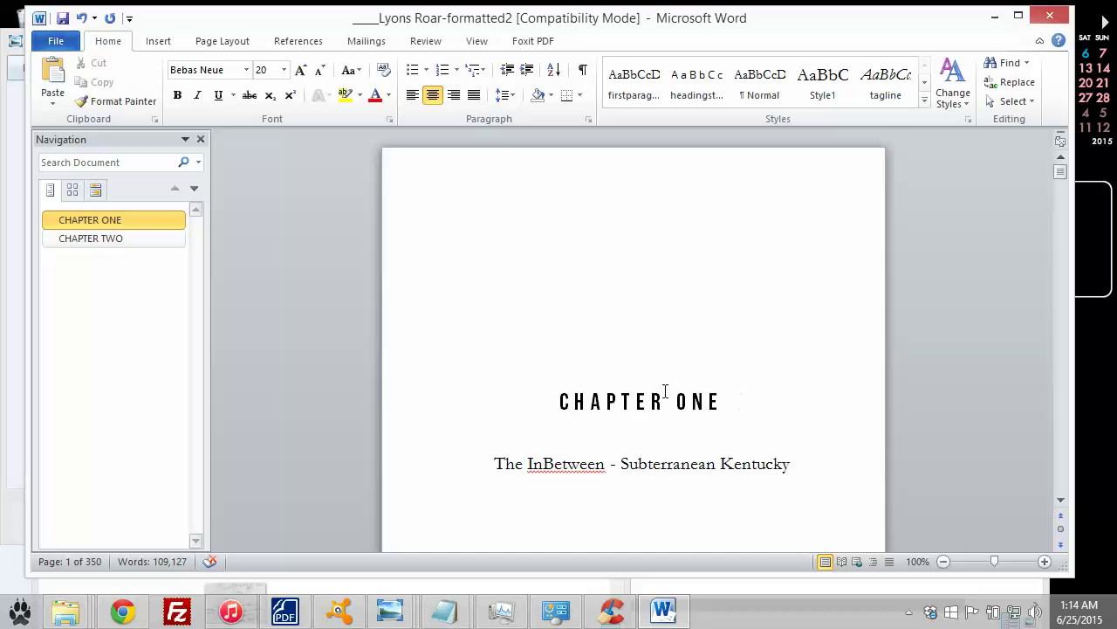
# - Check the "CHAPTER TWO" heading, then update Heading 1 to match the "CHAPTER ONE" heading's new spacing
pyautogui.click(155, 242)
pyautogui.scroll(6, 464, 326)
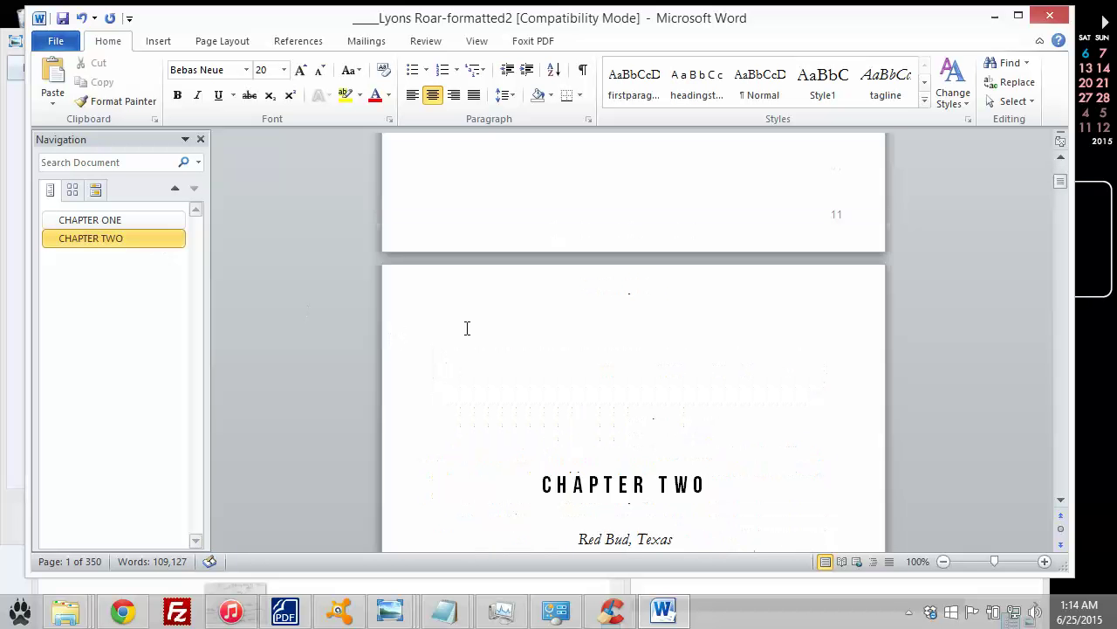
pyautogui.click(138, 220)
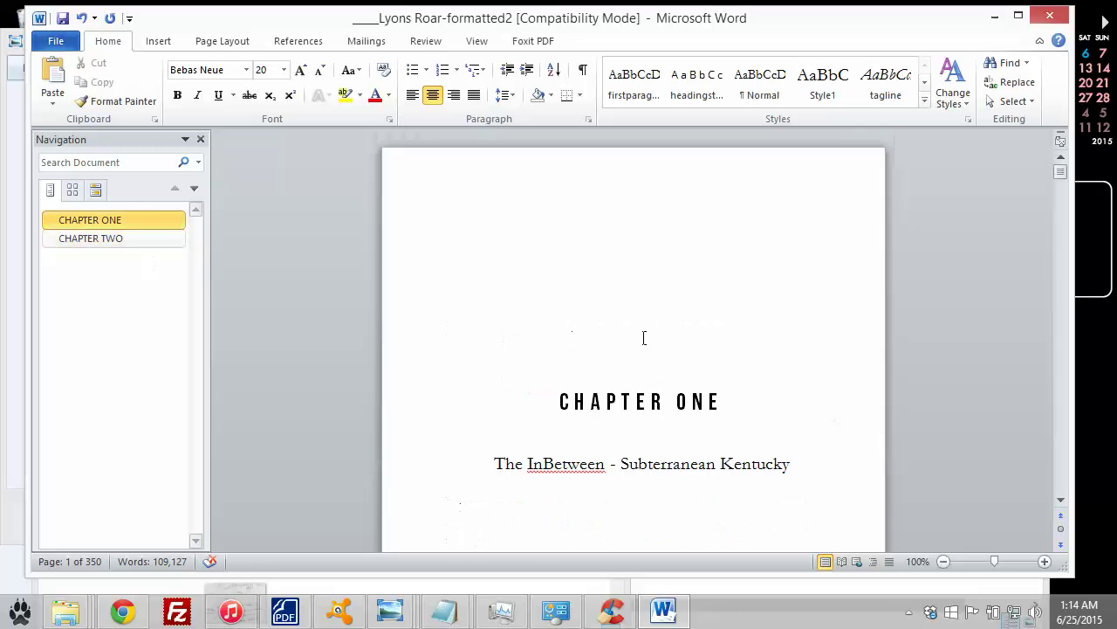
pyautogui.rightClick(639, 400)
pyautogui.moveTo(694, 325)
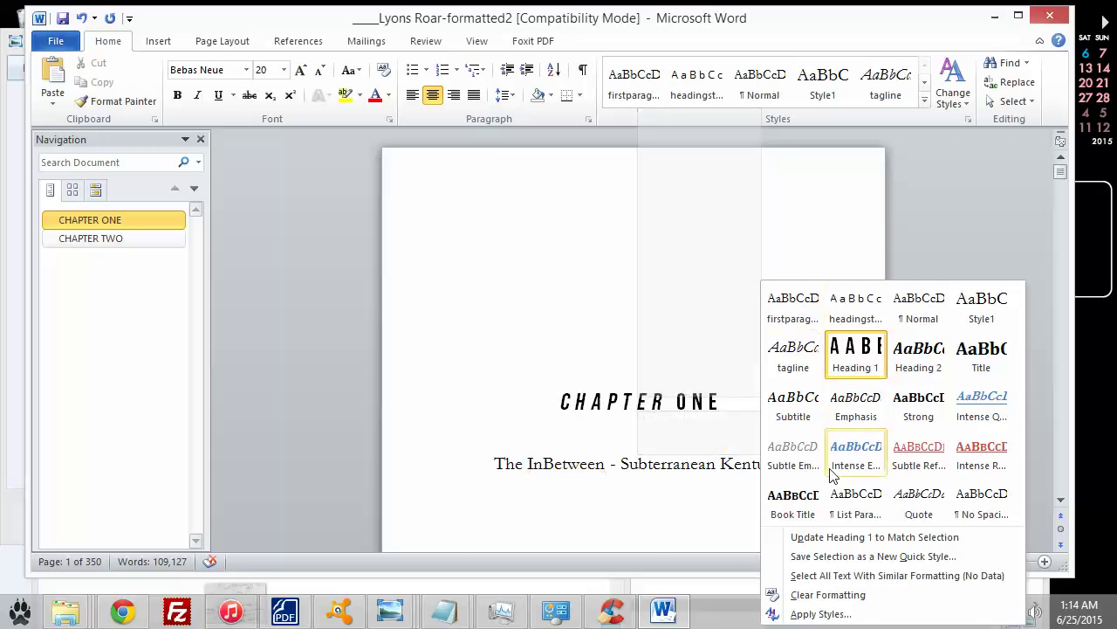
pyautogui.click(873, 537)
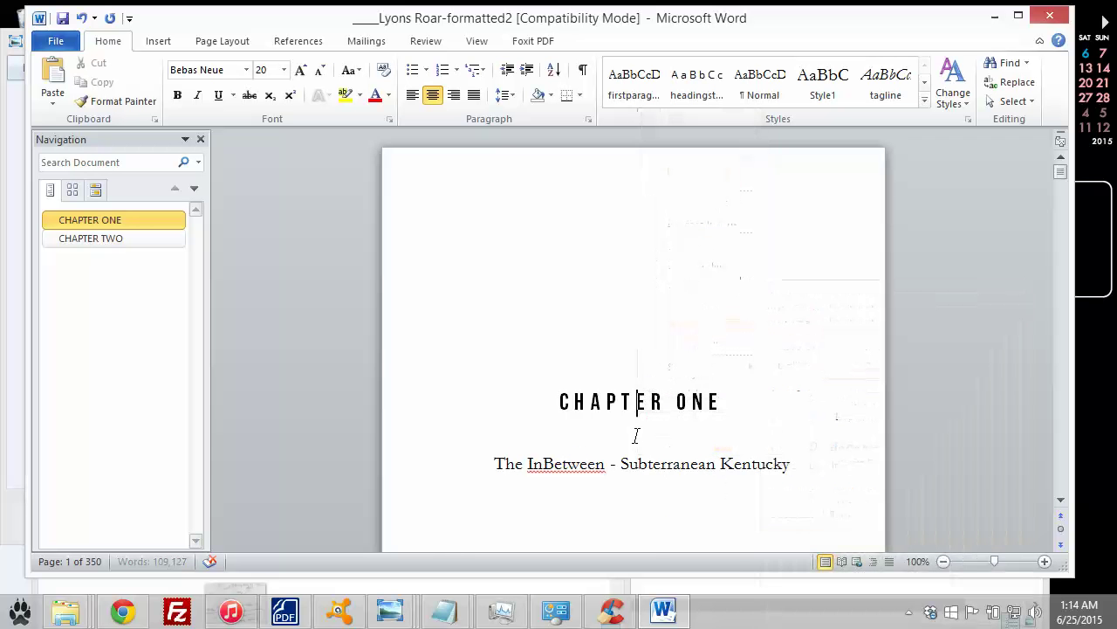
# - Delete the blank lines above the "CHAPTER TWO" heading at the start of its page
pyautogui.click(113, 241)
pyautogui.scroll(5, 501, 340)
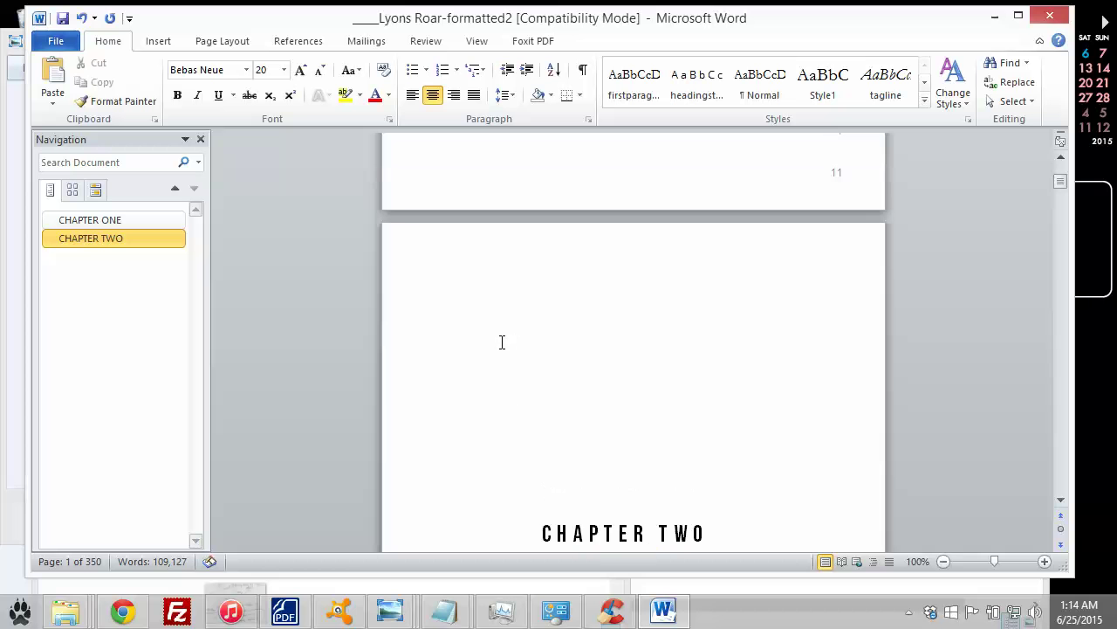
pyautogui.click(536, 527)
pyautogui.moveTo(479, 339); pyautogui.dragTo(446, 307)
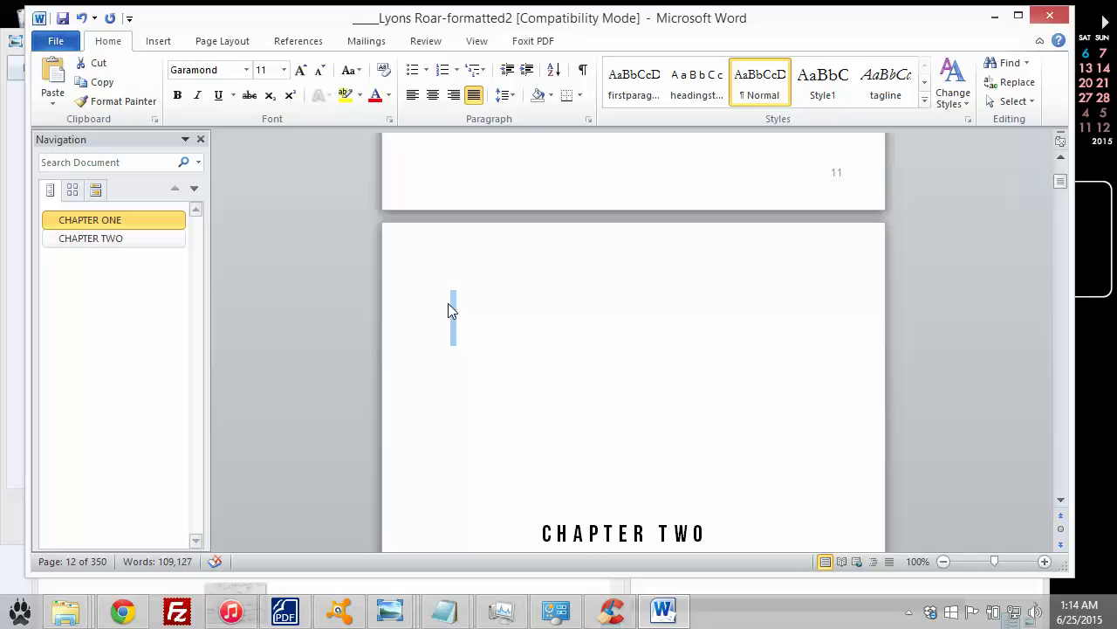
pyautogui.press('Delete')
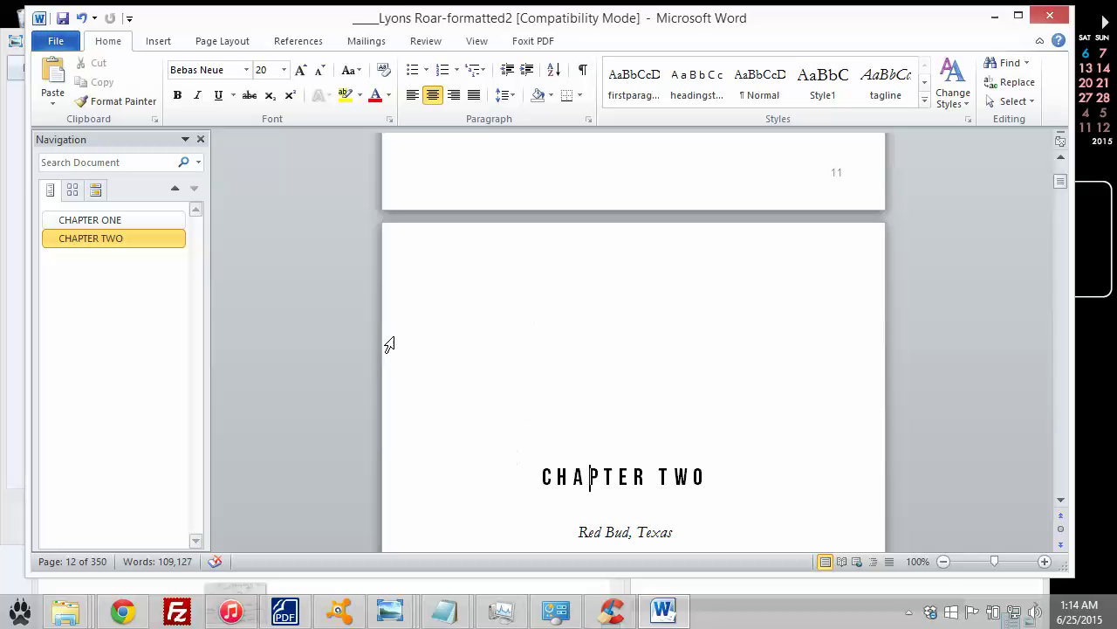
# - Compare the vertical position of the "CHAPTER ONE" and "CHAPTER TWO" headings on their pages
pyautogui.click(138, 222)
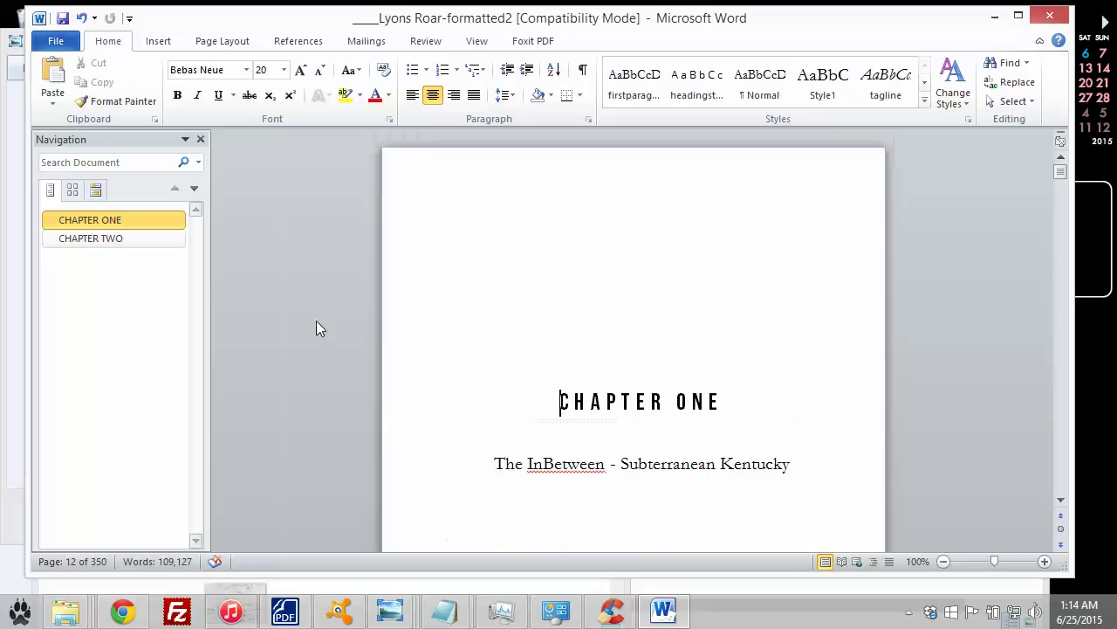
pyautogui.click(158, 249)
pyautogui.scroll(2, 308, 291)
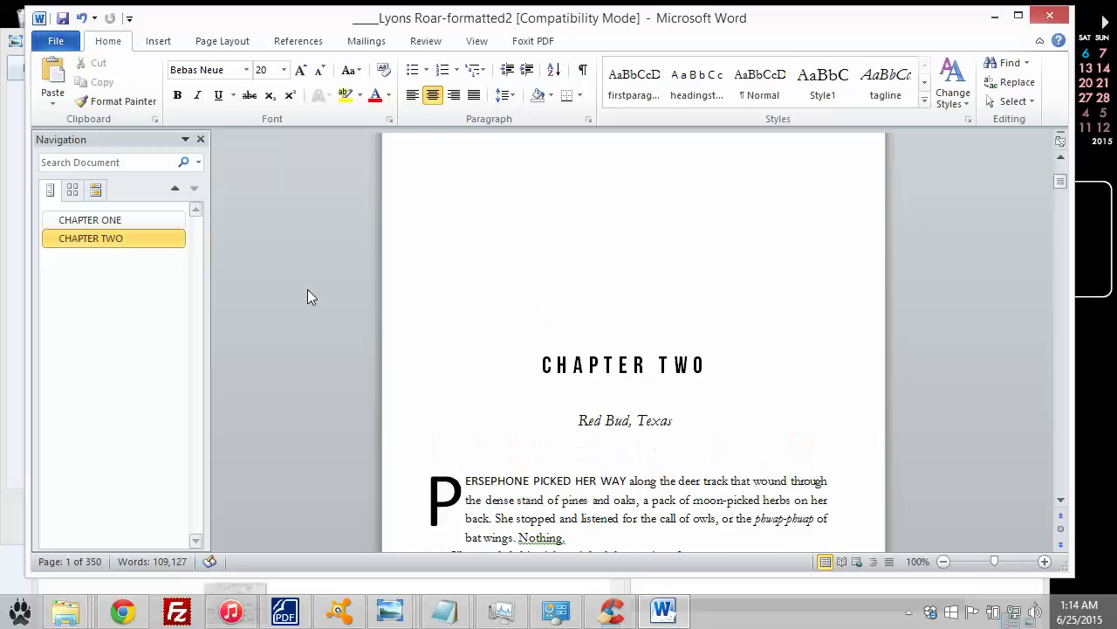
pyautogui.click(114, 220)
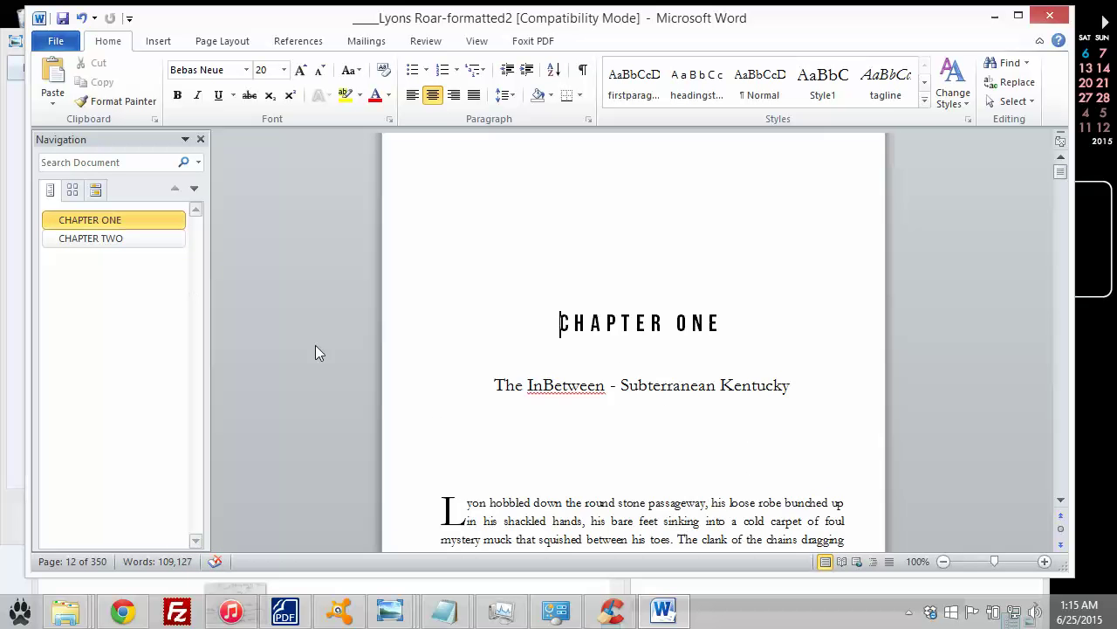
pyautogui.scroll(2, 321, 349)
pyautogui.click(131, 248)
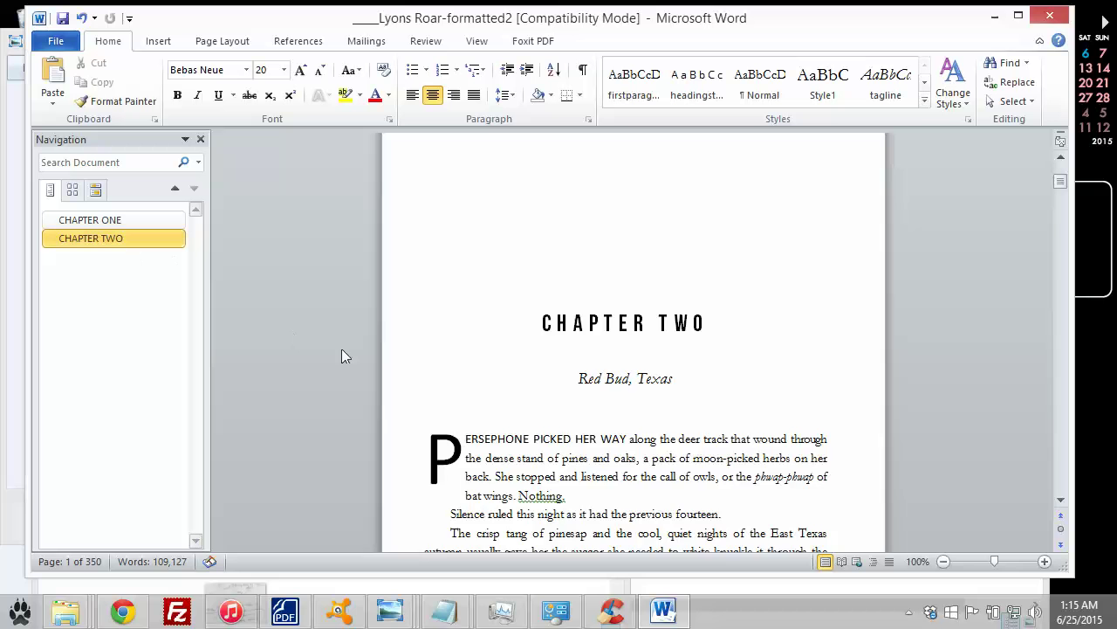
pyautogui.scroll(3, 341, 352)
pyautogui.moveTo(531, 448); pyautogui.dragTo(703, 451)
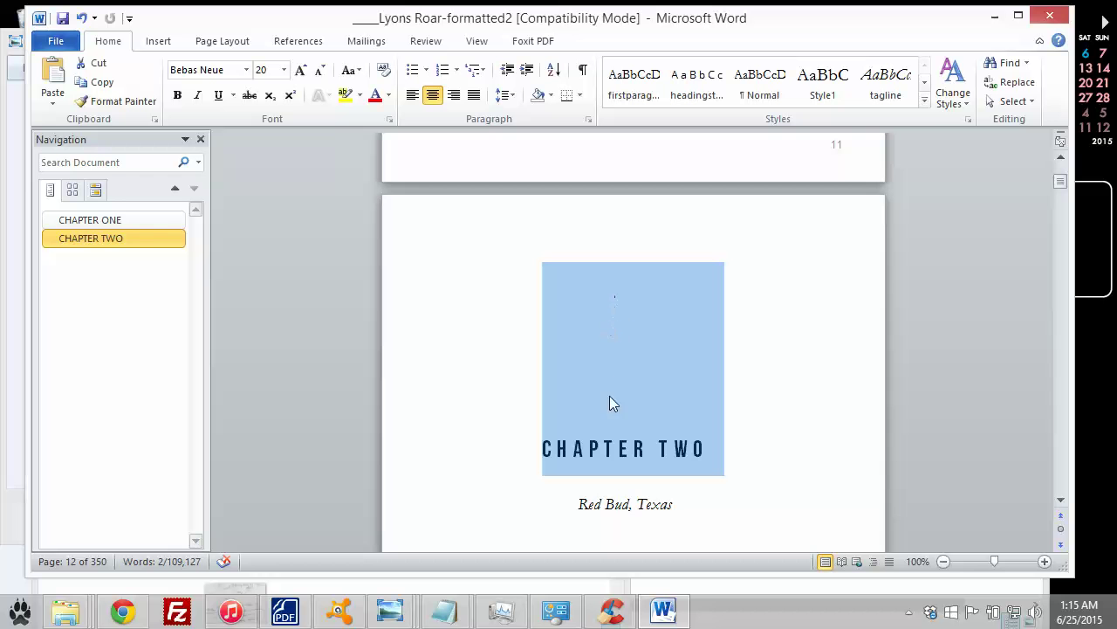
# - Delete the blank line between the "CHAPTER ONE" heading and the subtitle "The InBetween - Subterranean Kentucky"
pyautogui.click(142, 223)
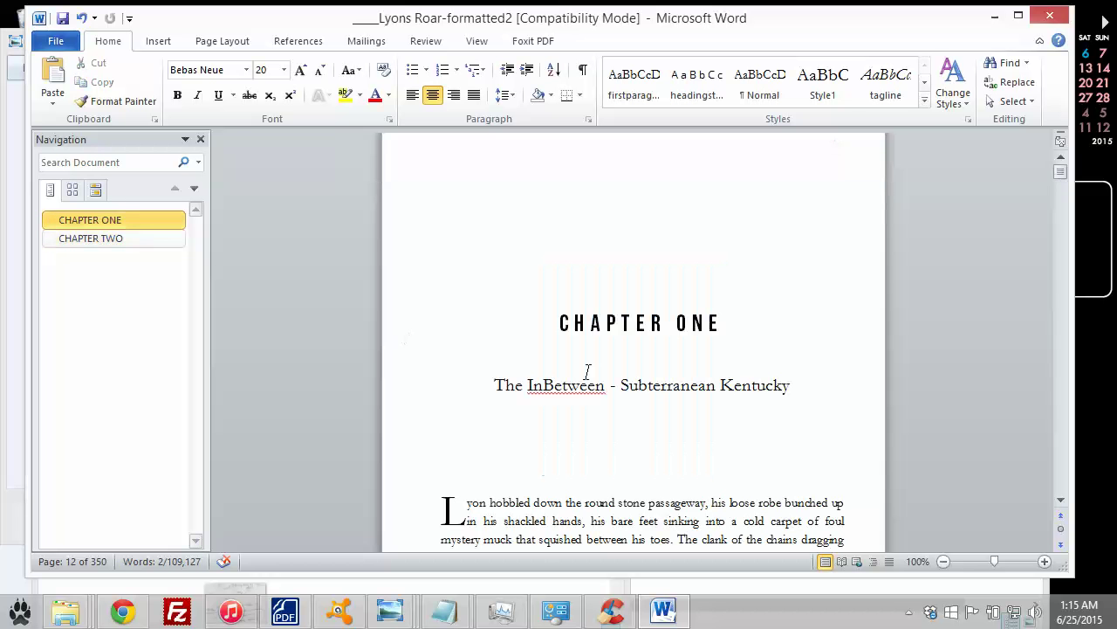
pyautogui.click(696, 385)
pyautogui.click(799, 386)
pyautogui.moveTo(799, 386); pyautogui.dragTo(461, 381)
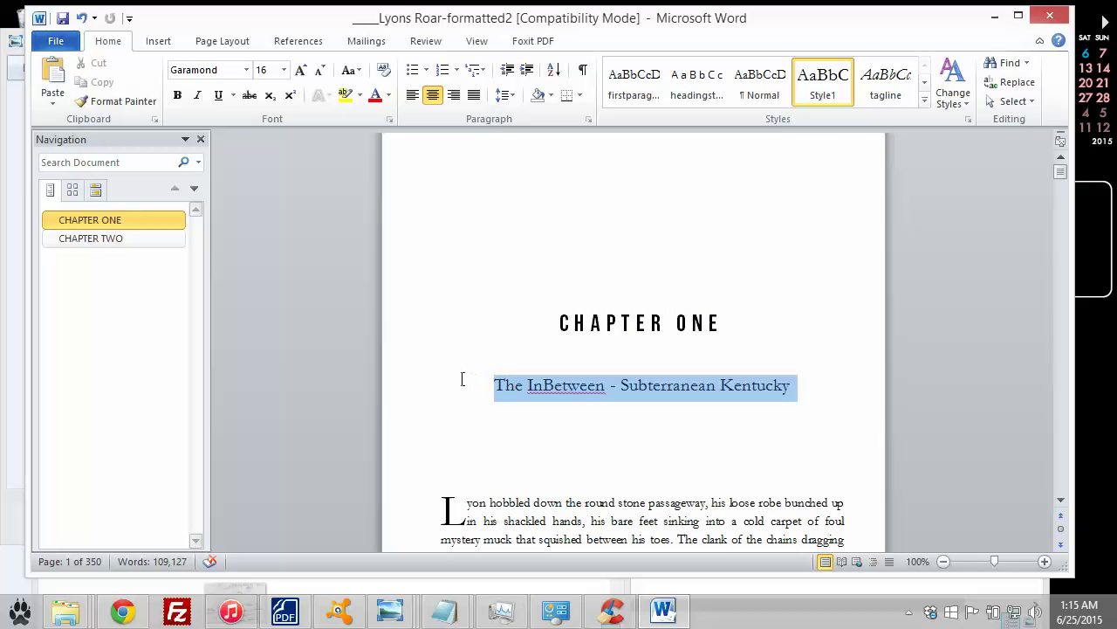
pyautogui.click(593, 362)
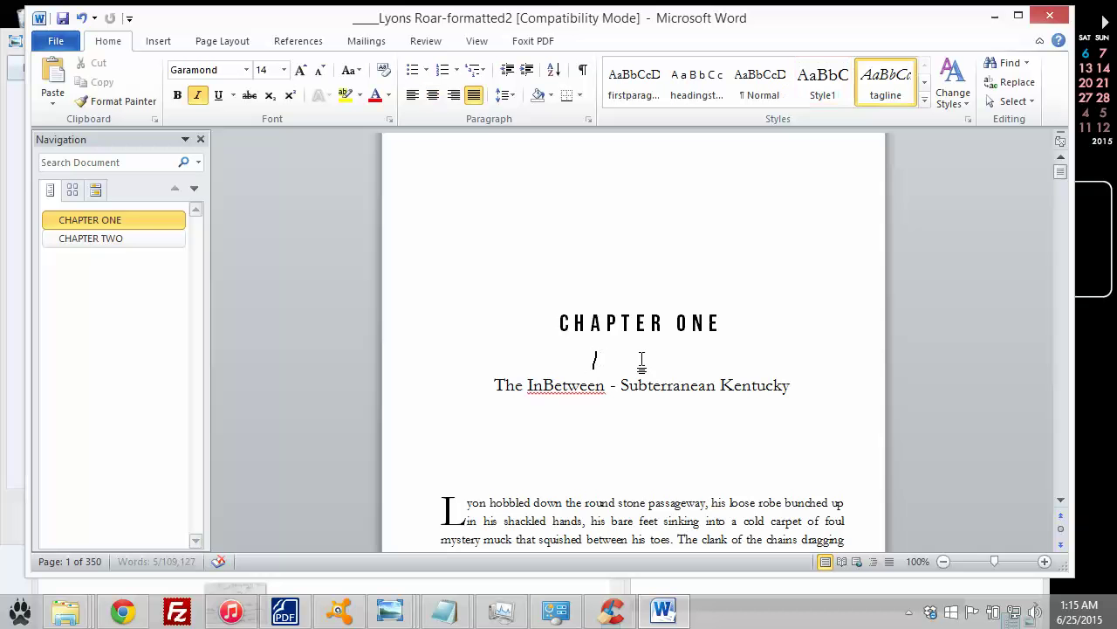
pyautogui.click(732, 325)
pyautogui.moveTo(731, 325); pyautogui.dragTo(722, 352)
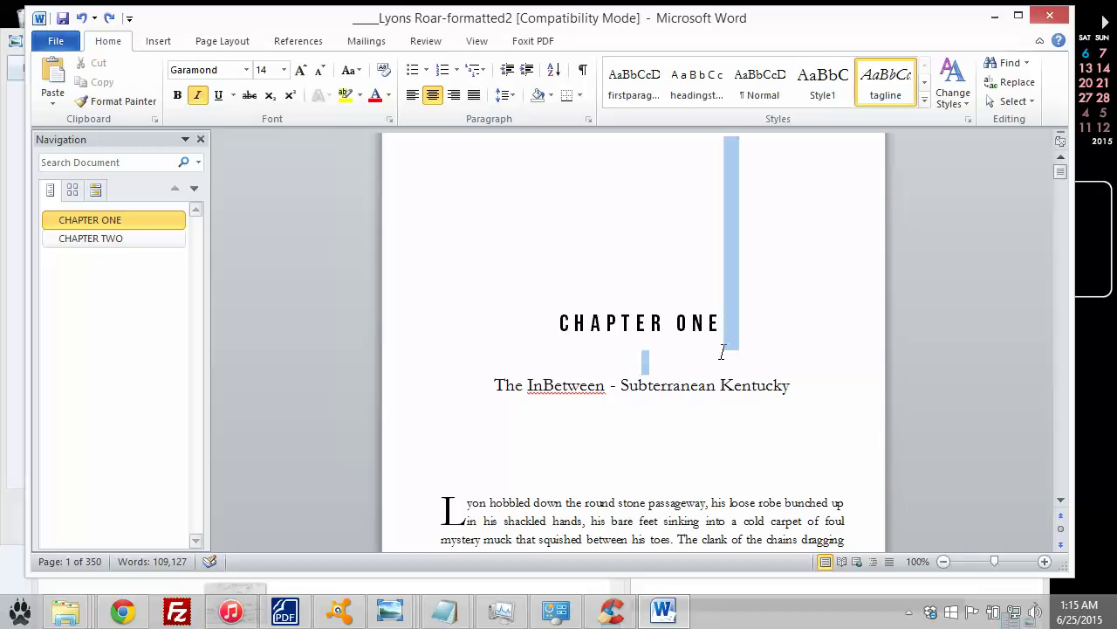
pyautogui.click(675, 369)
pyautogui.doubleClick(486, 370)
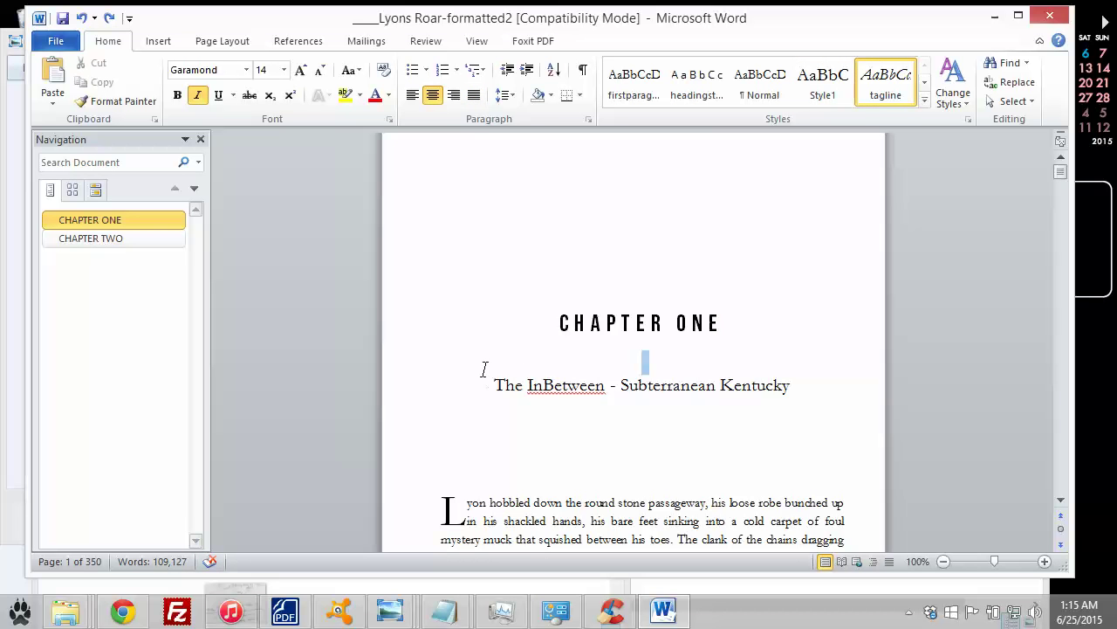
pyautogui.press('Delete')
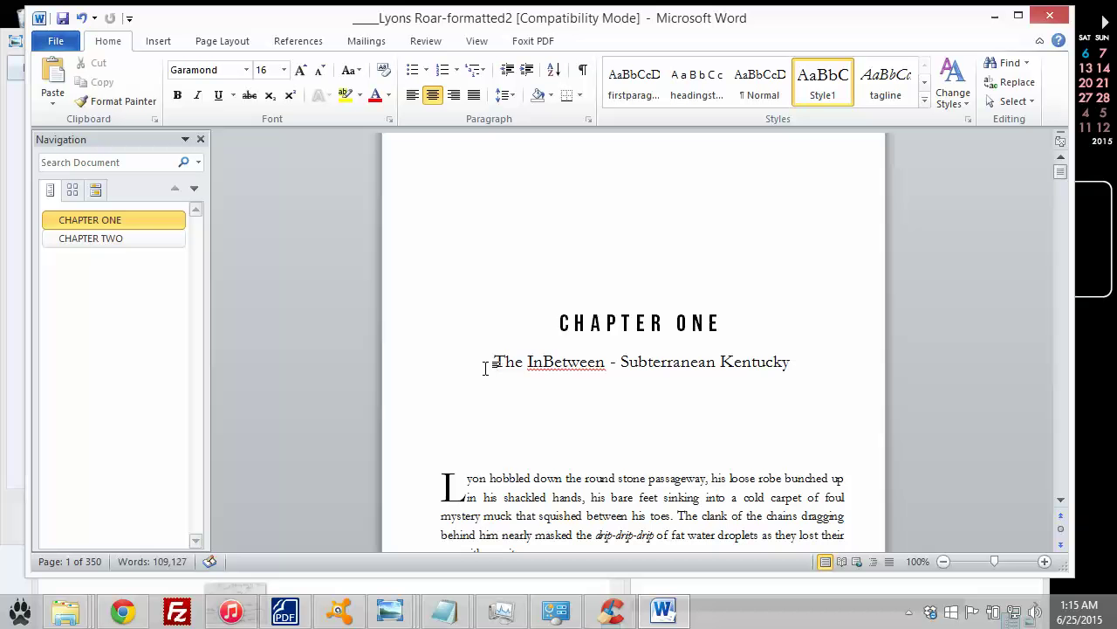
# - Increase the paragraph spacing before the subtitle "The InBetween - Subterranean Kentucky"
pyautogui.moveTo(800, 364); pyautogui.dragTo(479, 369)
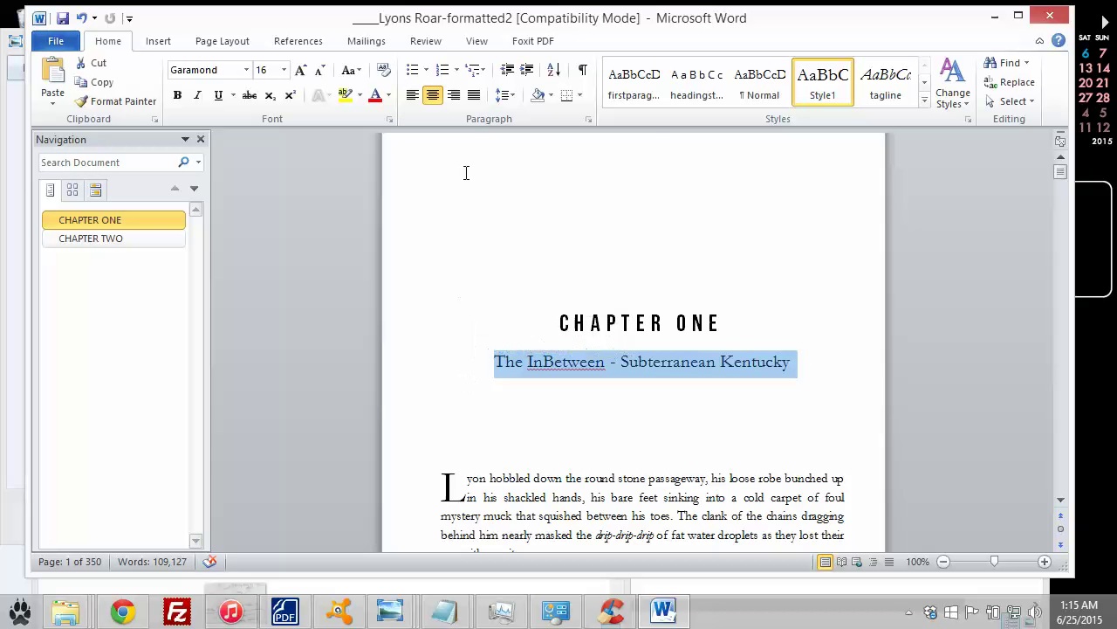
pyautogui.click(513, 96)
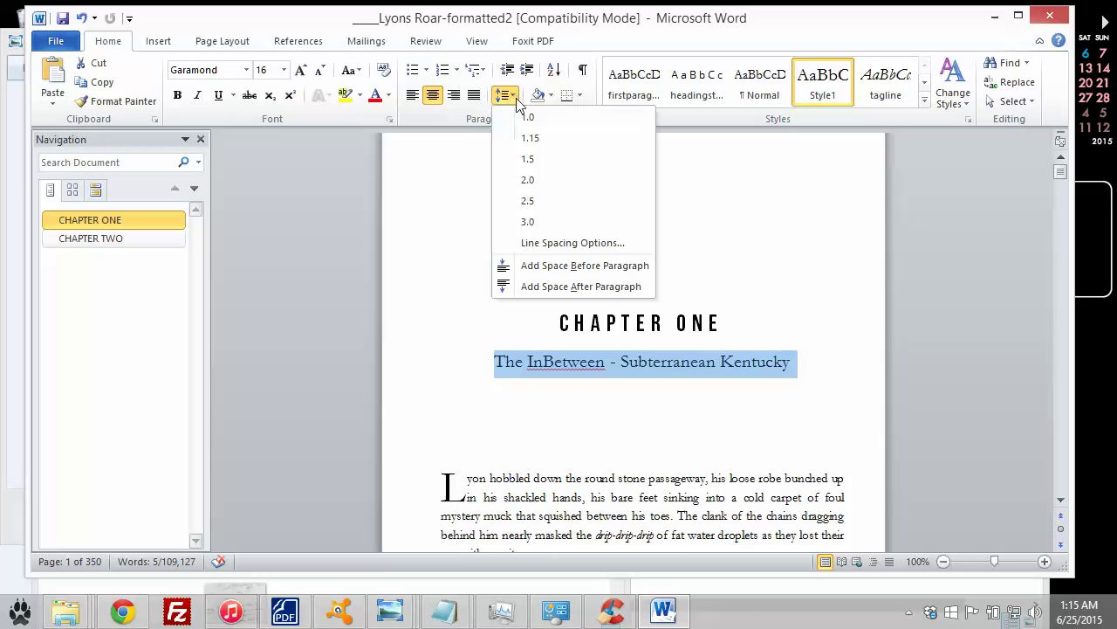
pyautogui.click(586, 247)
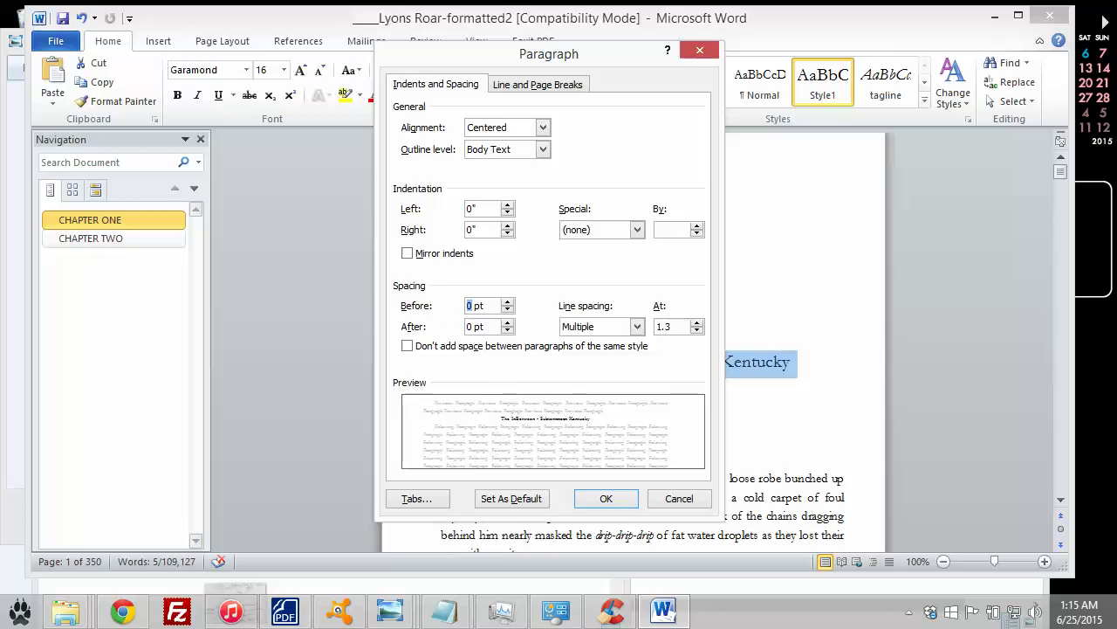
pyautogui.click(607, 499)
pyautogui.click(619, 373)
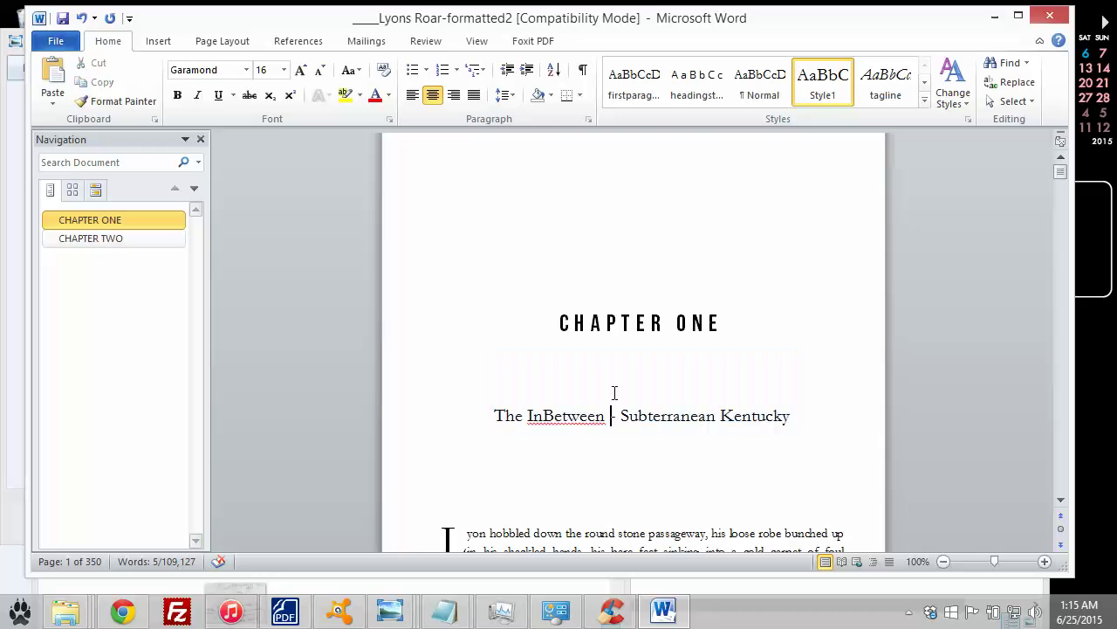
# - Delete the blank lines between the chapter one subtitle and the first body paragraph
pyautogui.scroll(-2, 618, 372)
pyautogui.scroll(3, 591, 369)
pyautogui.scroll(-8, 599, 364)
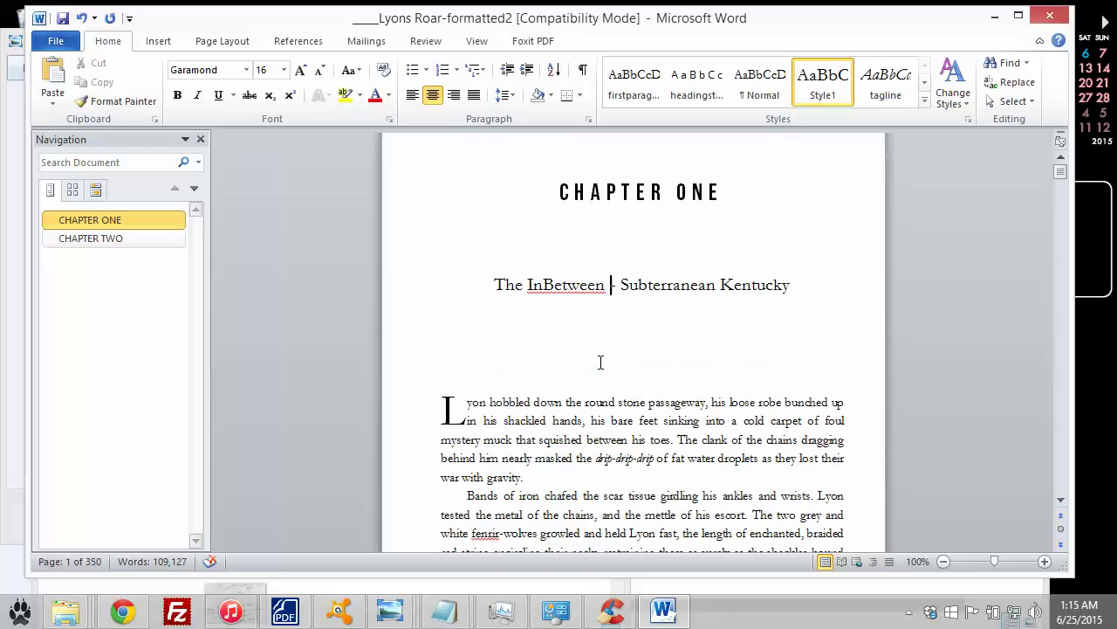
pyautogui.scroll(2, 607, 365)
pyautogui.scroll(1, 504, 311)
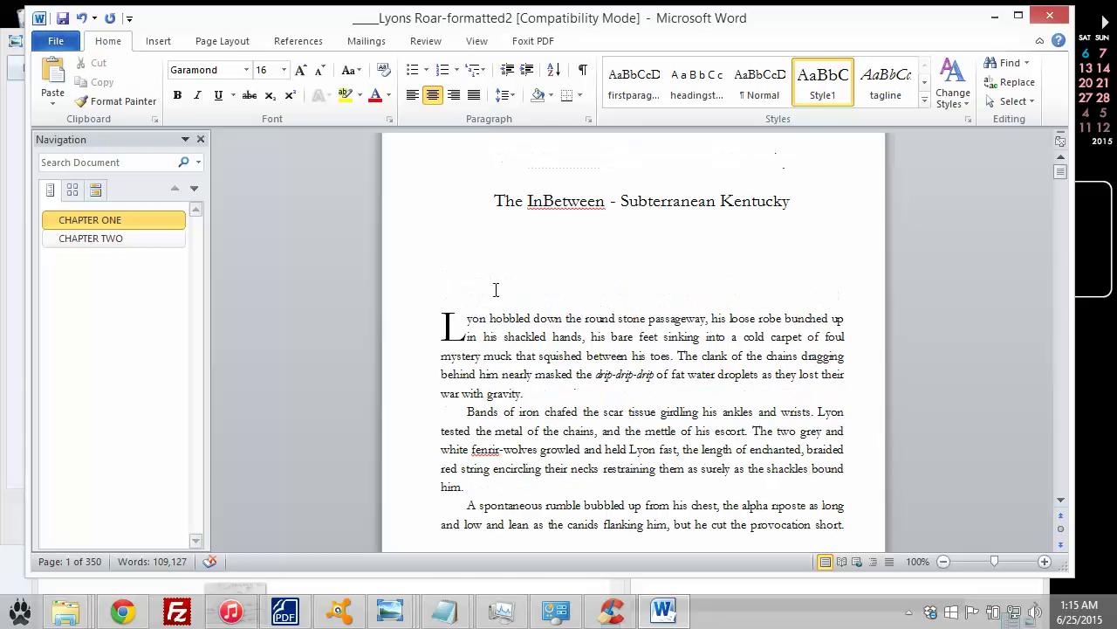
pyautogui.click(502, 271)
pyautogui.moveTo(492, 257); pyautogui.dragTo(485, 224)
pyautogui.moveTo(437, 316); pyautogui.dragTo(430, 224)
pyautogui.press('Delete')
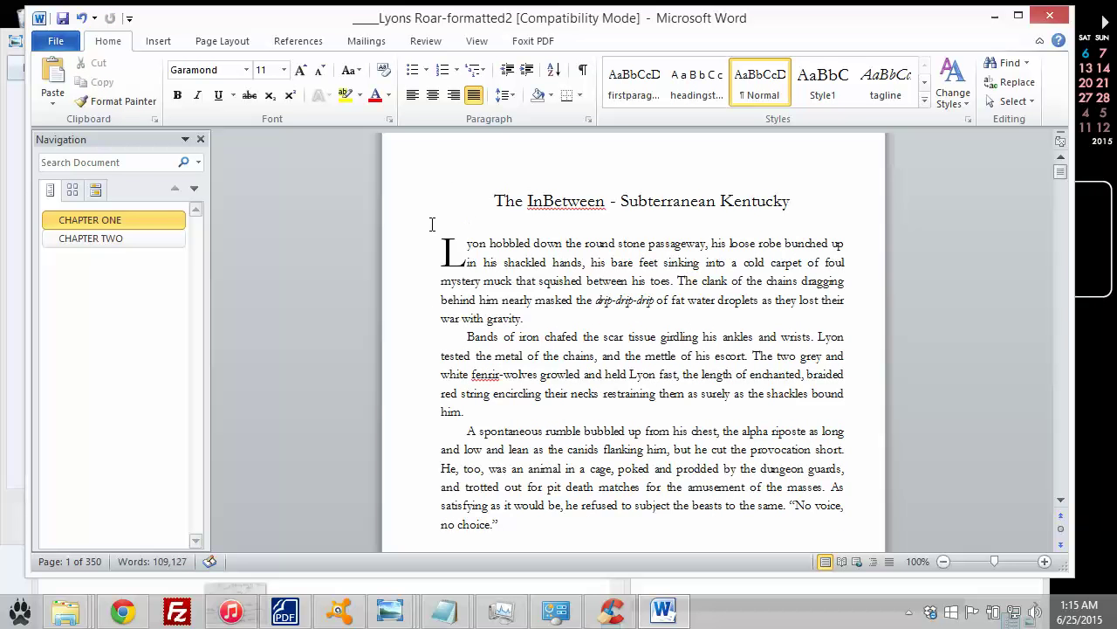
# - Insert a few blank lines in the subtitle's style between the chapter one subtitle and the first paragraph
pyautogui.write('\\')
pyautogui.press('Left')
pyautogui.press('Return')
pyautogui.press('Return')
pyautogui.press('Return')
pyautogui.press('Return')
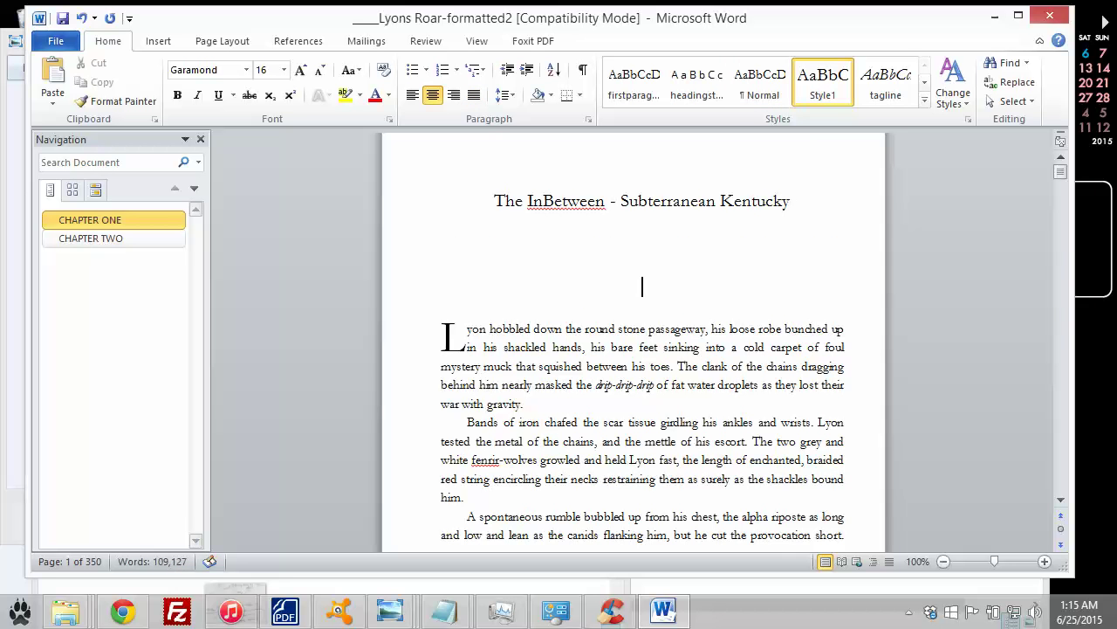
# - Reapply the firstparagraph style to chapter two's opening paragraph and join the separated drop-cap letter "P" back to its text
pyautogui.press('Down')
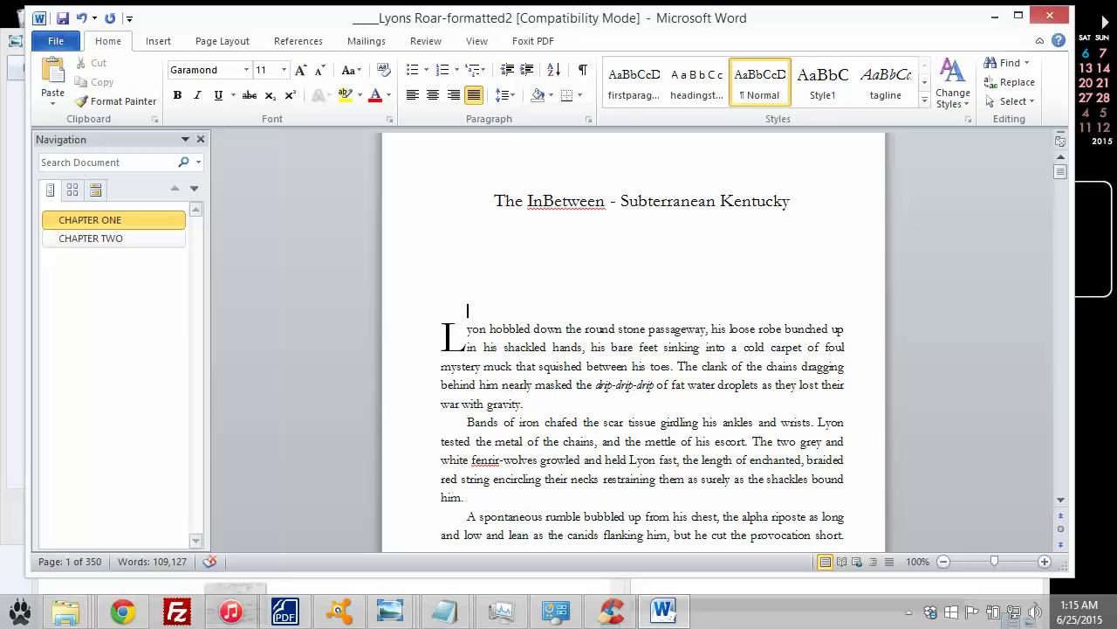
pyautogui.click(525, 403)
pyautogui.click(133, 243)
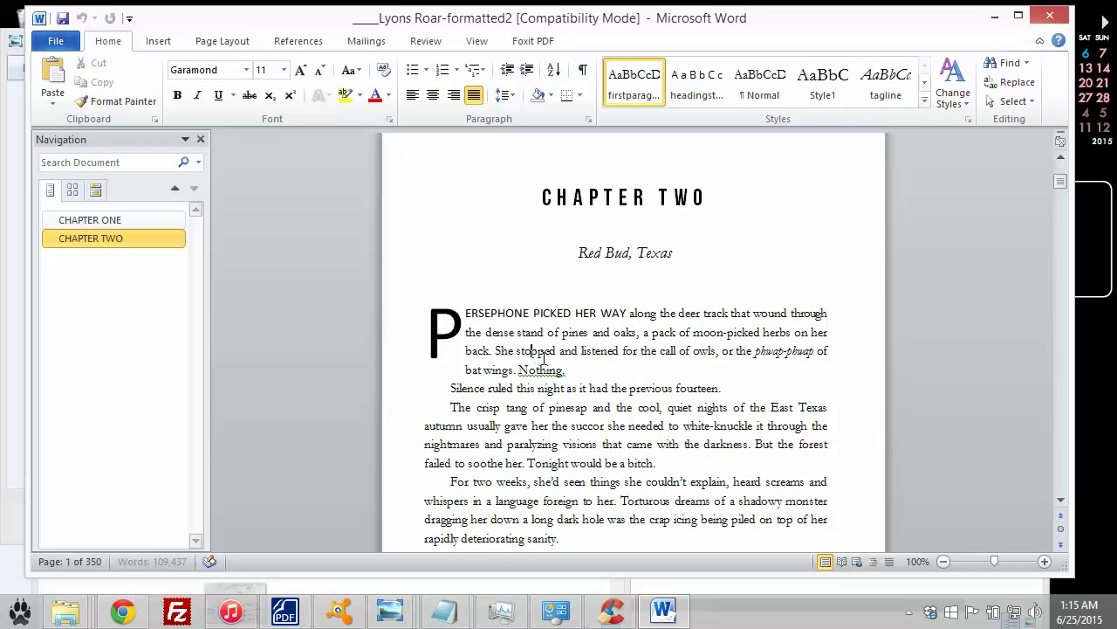
pyautogui.moveTo(572, 367); pyautogui.dragTo(398, 308)
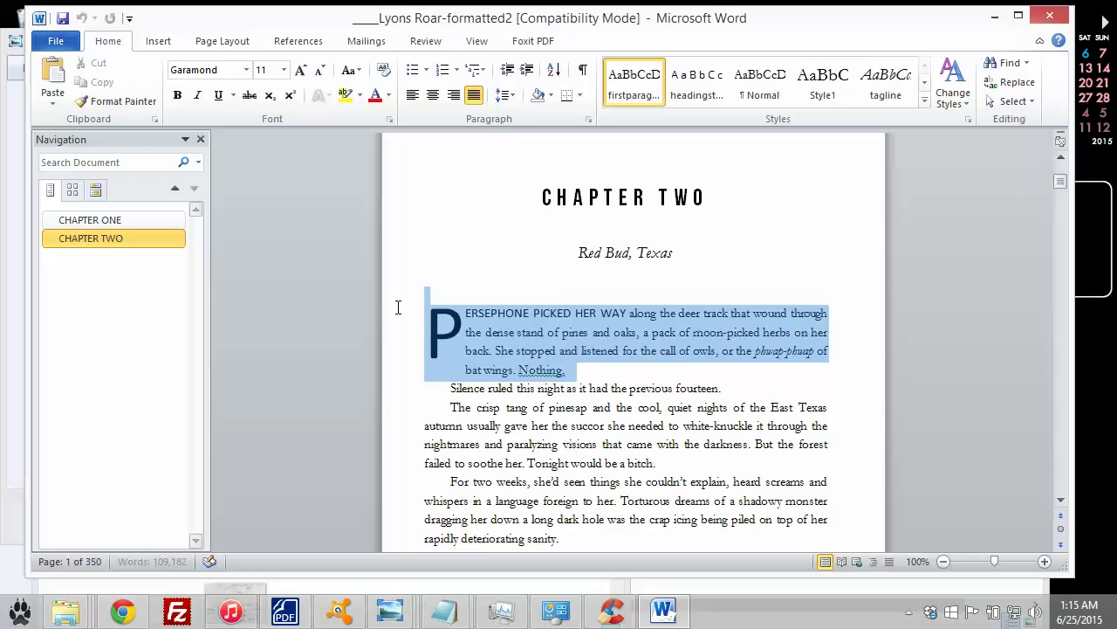
pyautogui.click(635, 96)
pyautogui.click(428, 330)
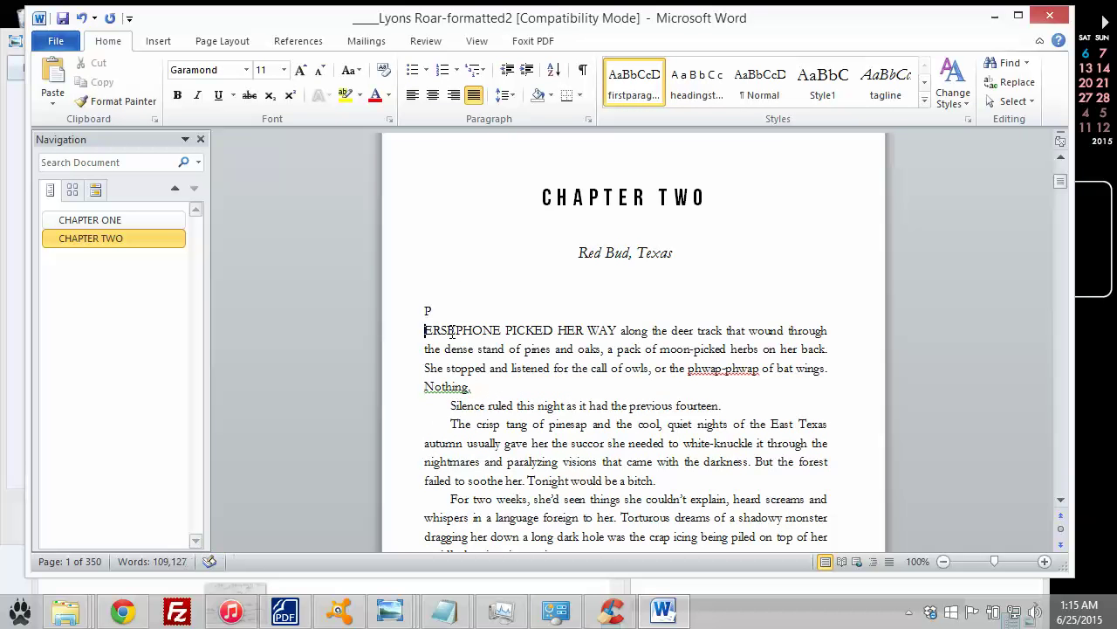
pyautogui.press('BackSpace')
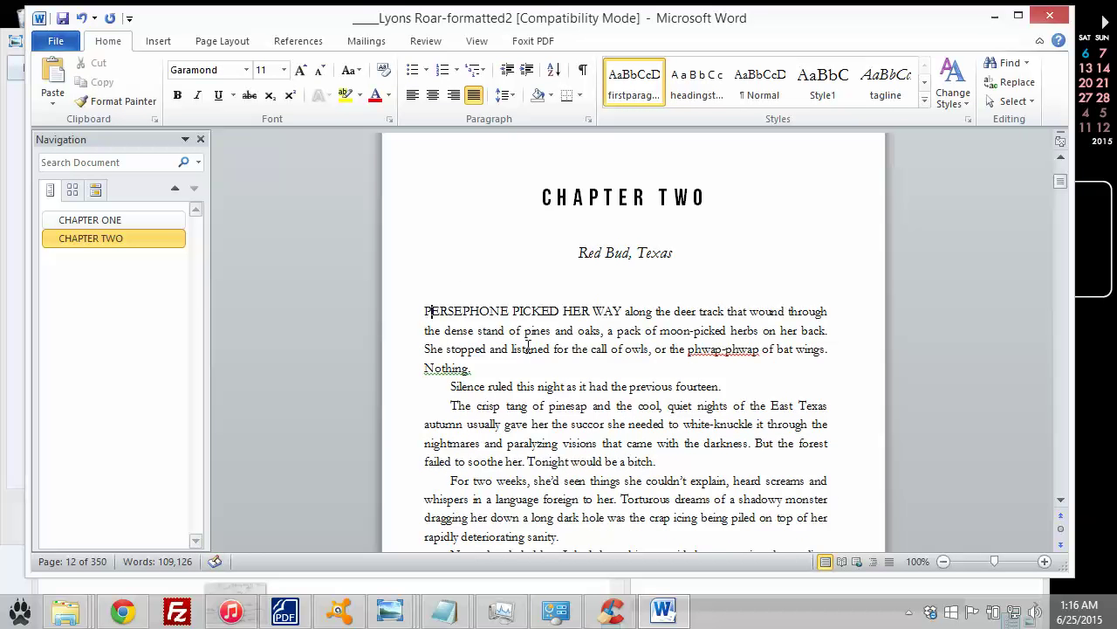
# - Increase the spacing before chapter two's opening paragraph and delete the blank lines between it and the subtitle "Red Bud, Texas"
pyautogui.moveTo(511, 361); pyautogui.dragTo(387, 317)
pyautogui.moveTo(481, 370); pyautogui.dragTo(394, 313)
pyautogui.click(503, 94)
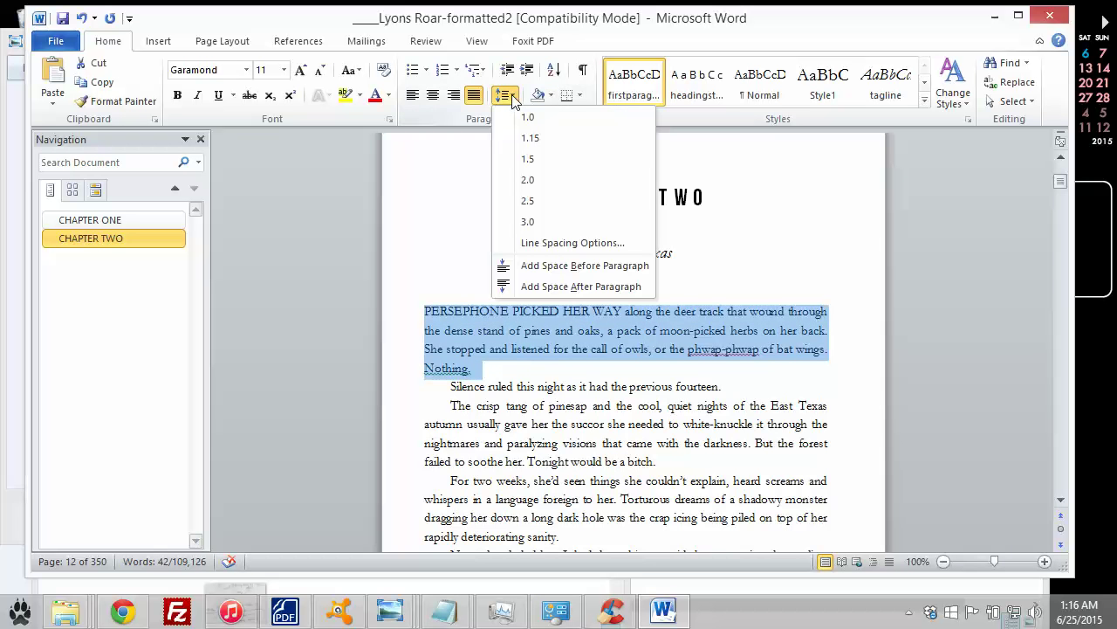
pyautogui.click(542, 242)
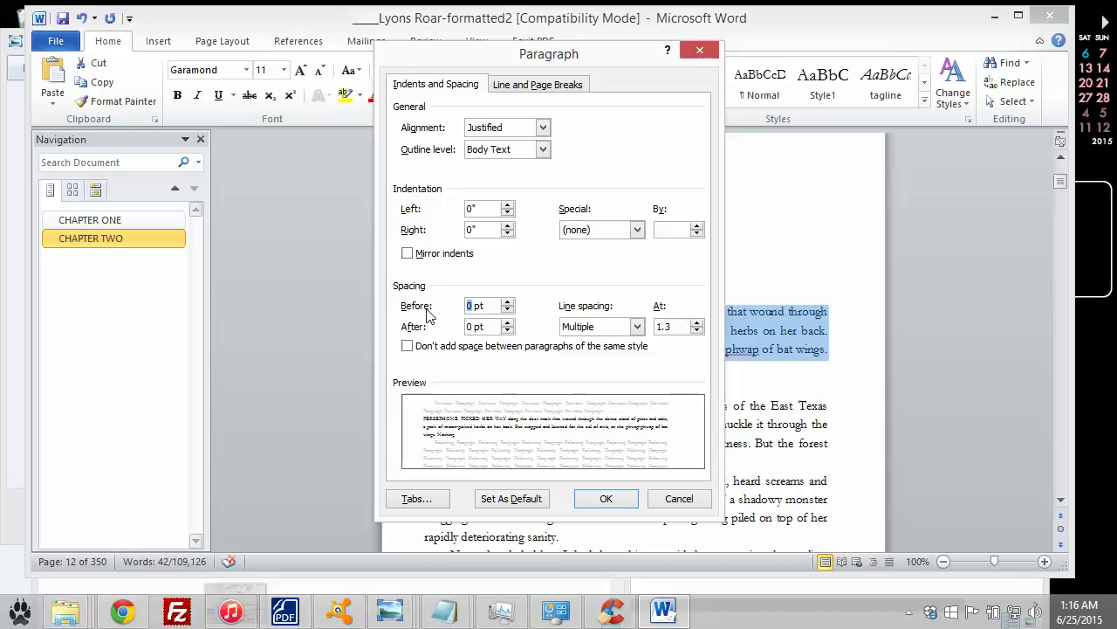
pyautogui.write('3')
pyautogui.click(609, 498)
pyautogui.click(580, 403)
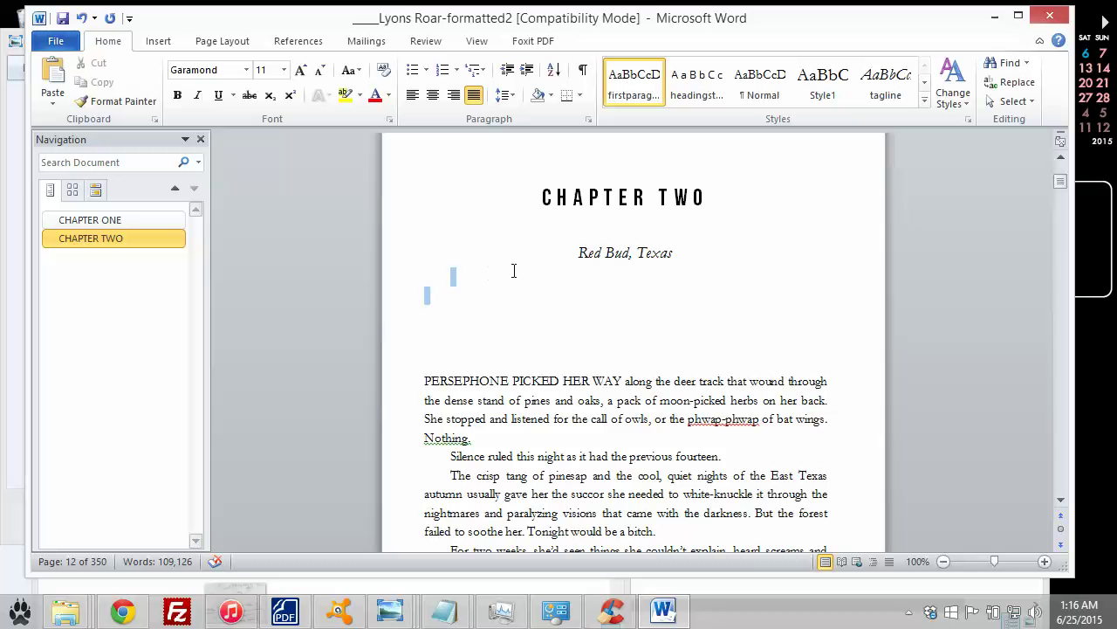
pyautogui.moveTo(513, 270); pyautogui.dragTo(515, 278)
pyautogui.press('Delete')
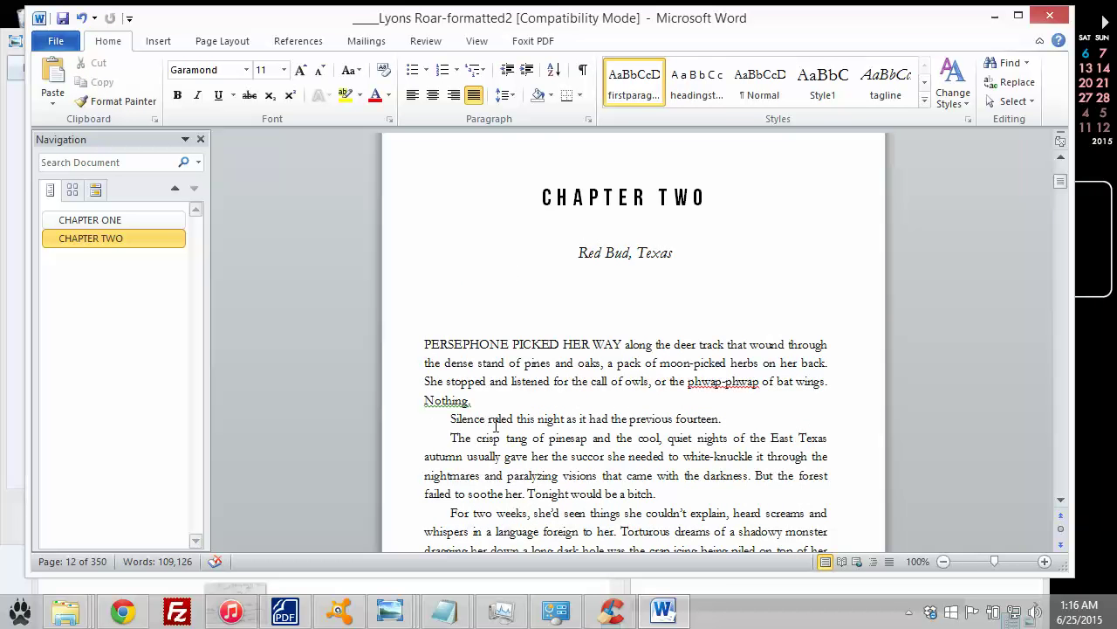
# - Update the firstparagraph style to match the formatting of chapter two's opening paragraph
pyautogui.scroll(-2, 496, 425)
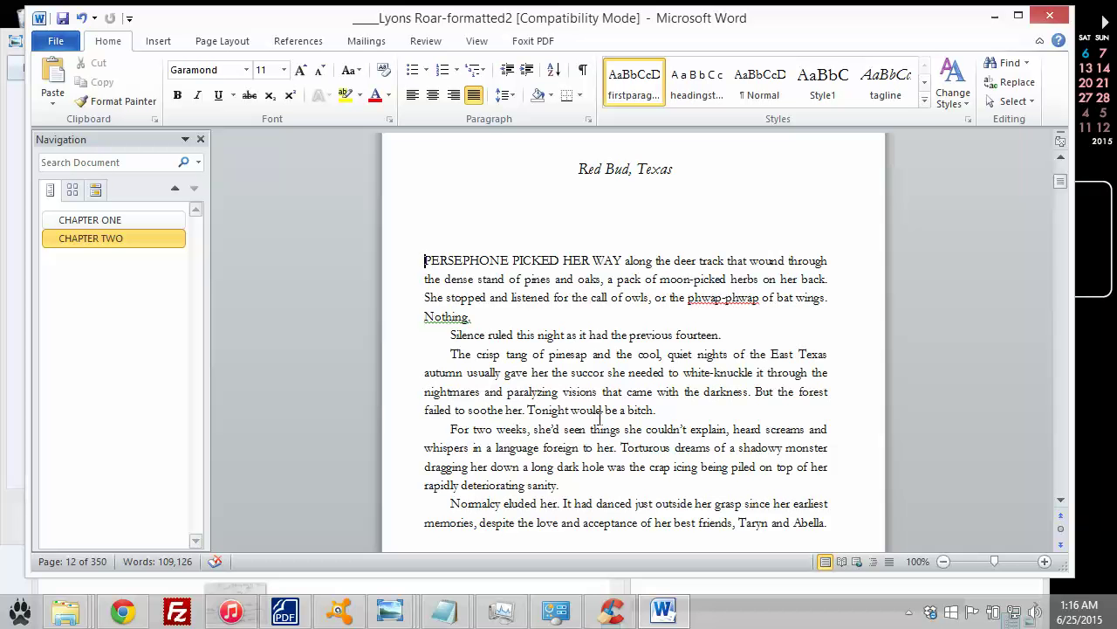
pyautogui.scroll(3, 553, 413)
pyautogui.moveTo(477, 437); pyautogui.dragTo(403, 392)
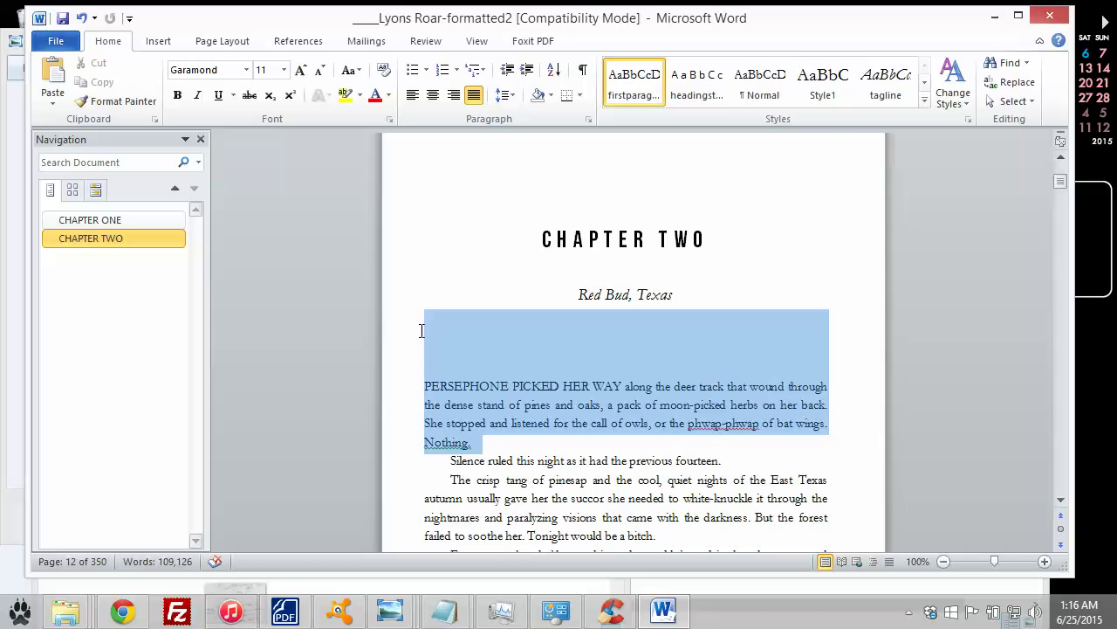
pyautogui.moveTo(423, 334); pyautogui.dragTo(424, 334)
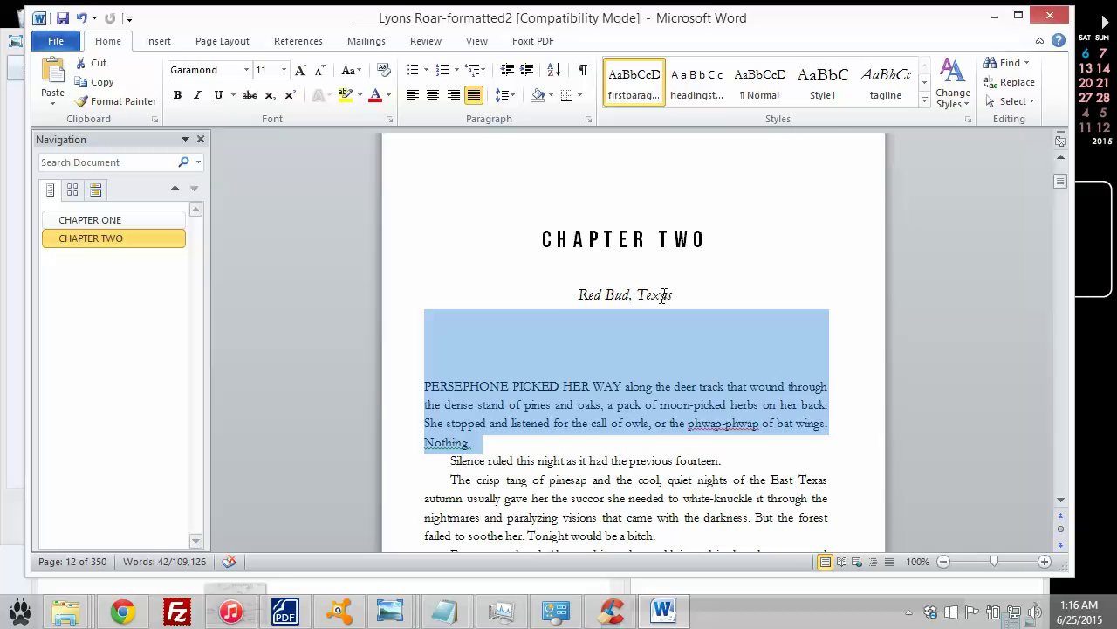
pyautogui.click(504, 391)
pyautogui.rightClick(506, 390)
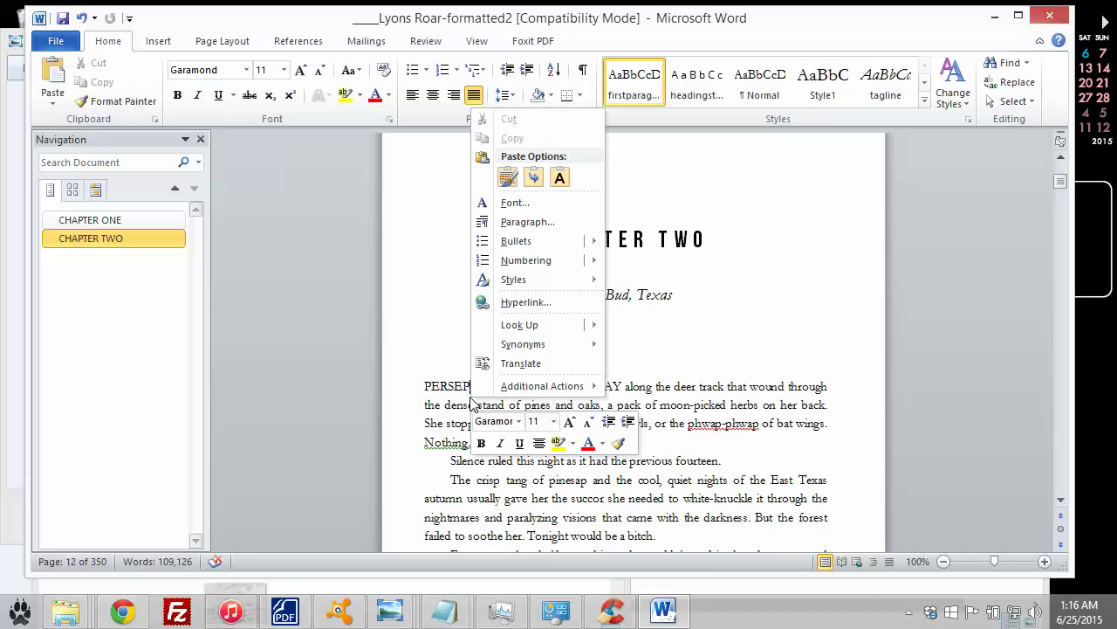
pyautogui.moveTo(531, 283)
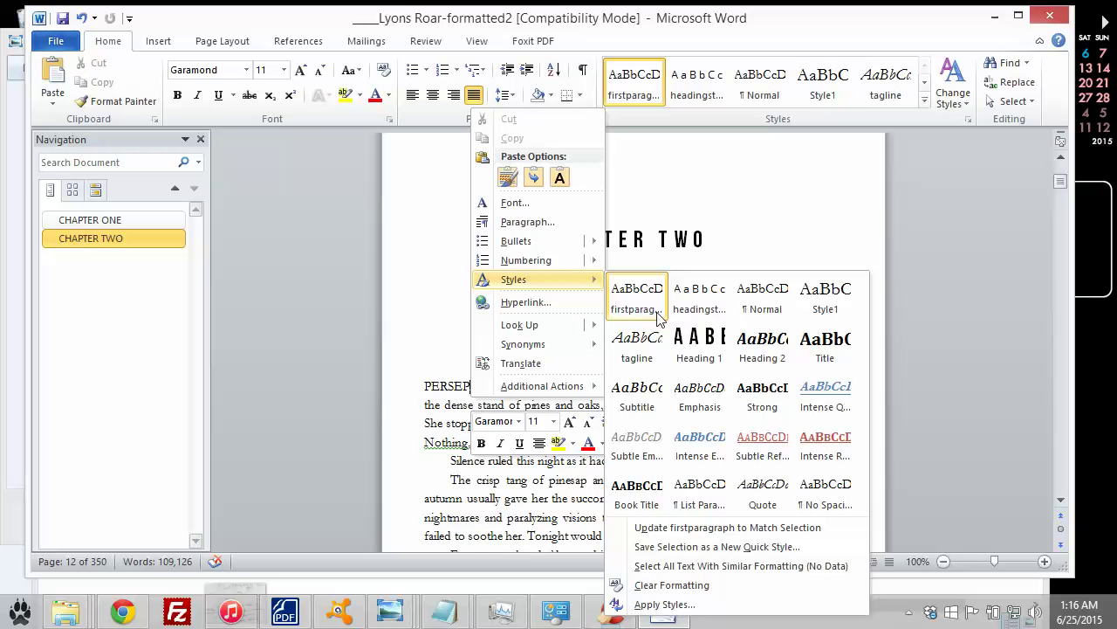
pyautogui.click(677, 527)
# - In chapter one, delete the blank lines and separated drop-cap letter above the opening paragraph, and restore its initial "L" inline
pyautogui.click(138, 220)
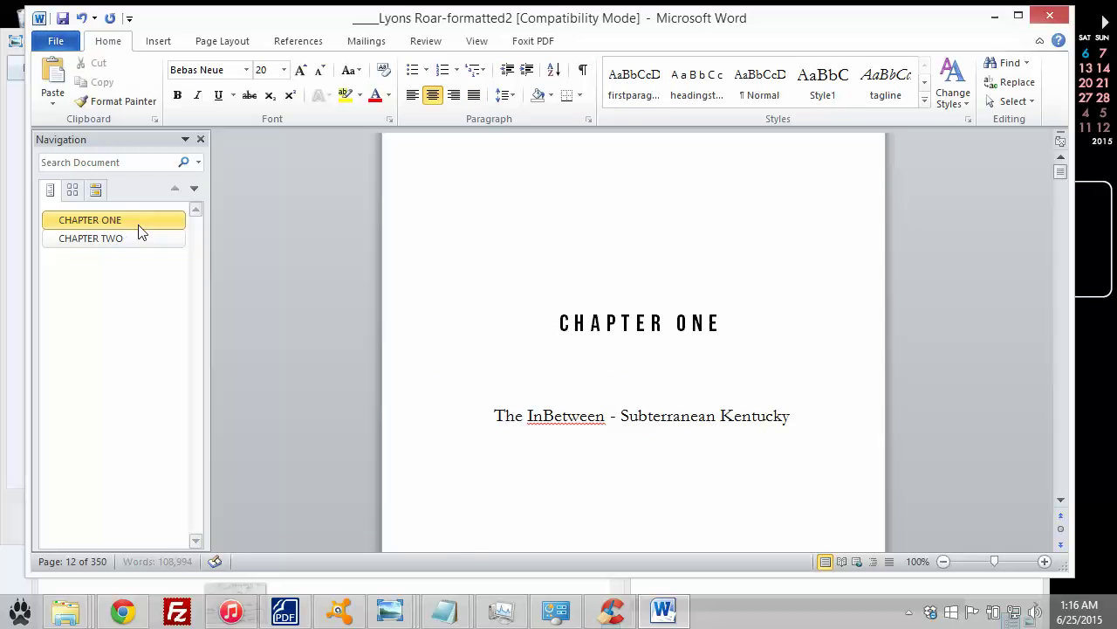
pyautogui.scroll(-6, 538, 399)
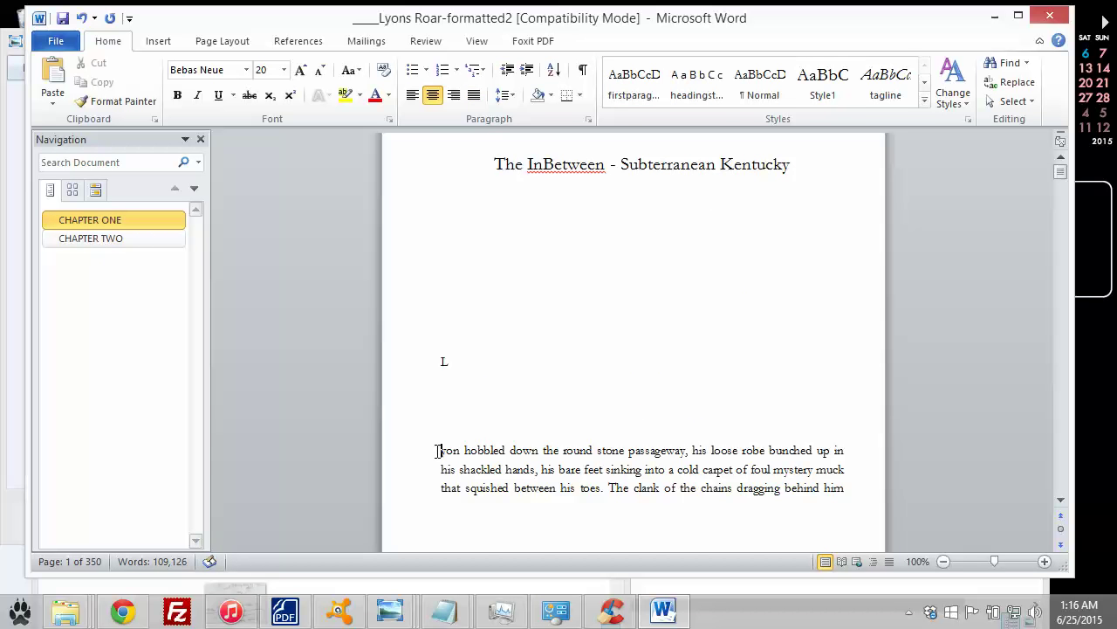
pyautogui.moveTo(440, 450); pyautogui.dragTo(442, 249)
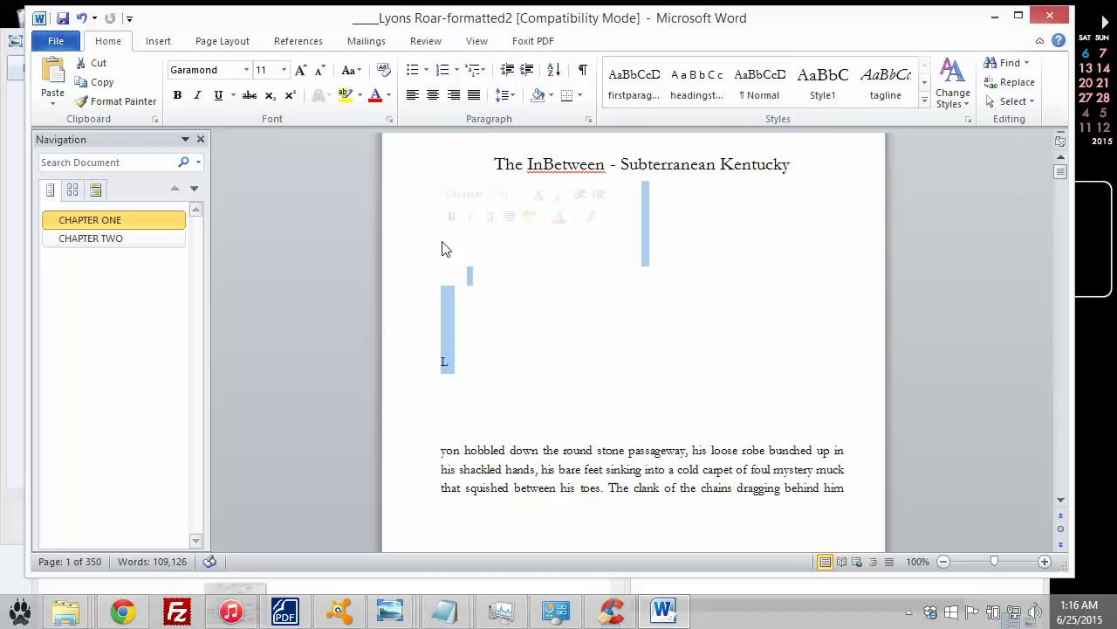
pyautogui.press('Delete')
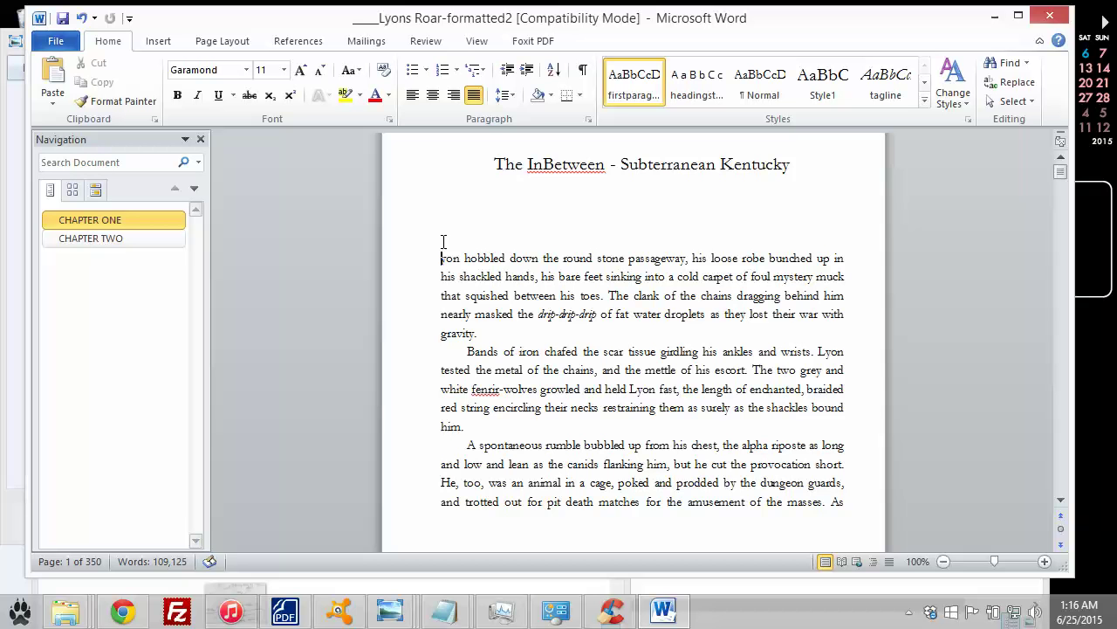
pyautogui.write('L')
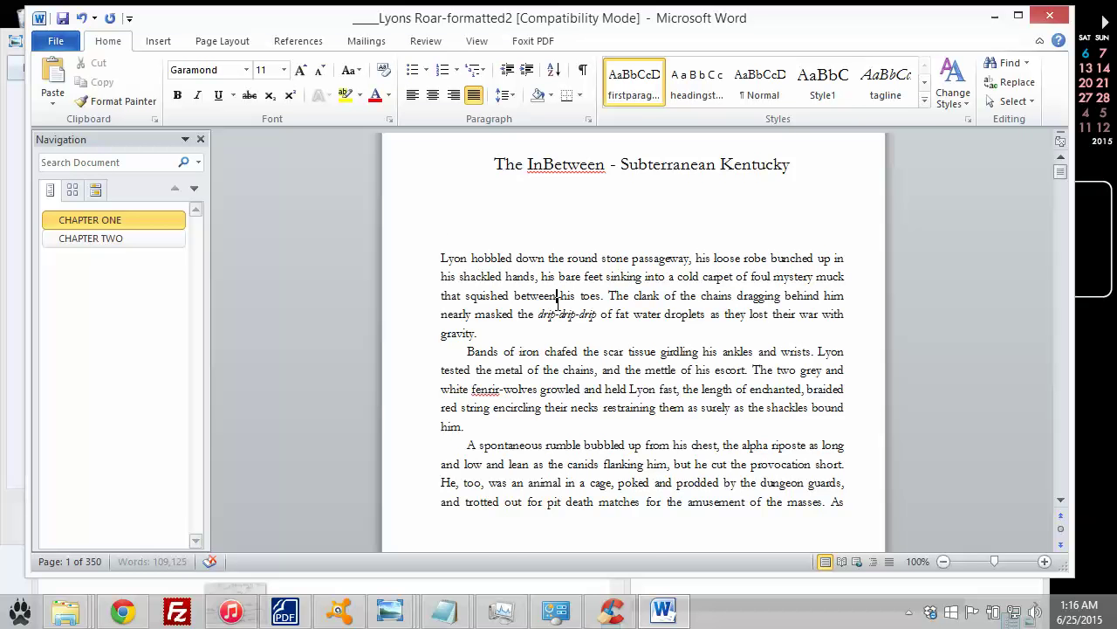
# - Set the paragraph spacing before the subtitle "The InBetween - Subterranean Kentucky" to 30 pt
pyautogui.scroll(2, 559, 297)
pyautogui.click(537, 254)
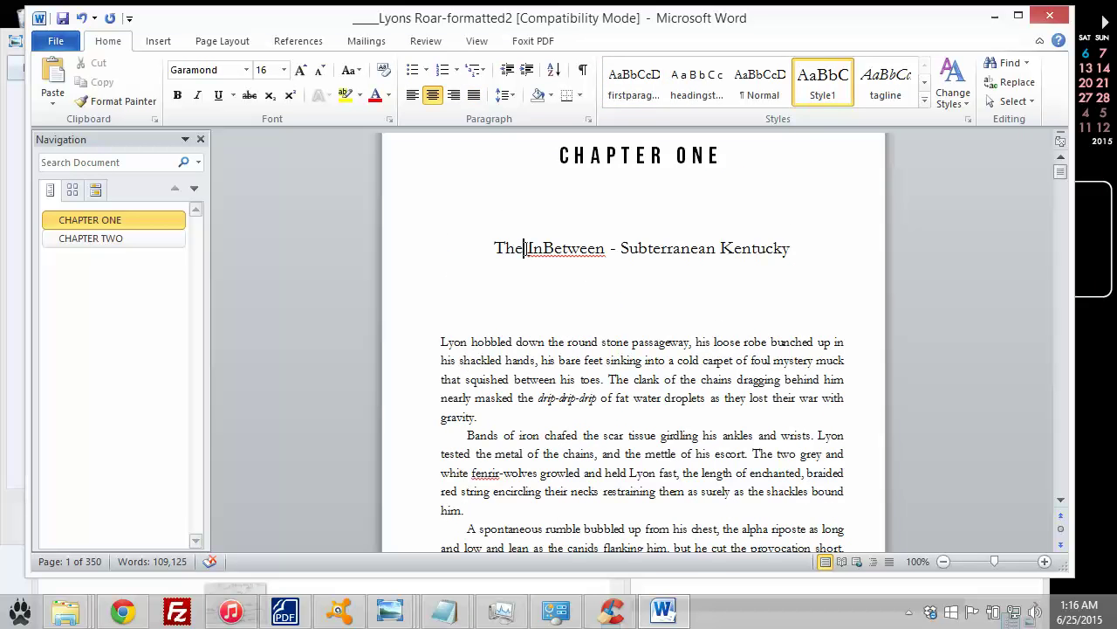
pyautogui.scroll(2, 567, 353)
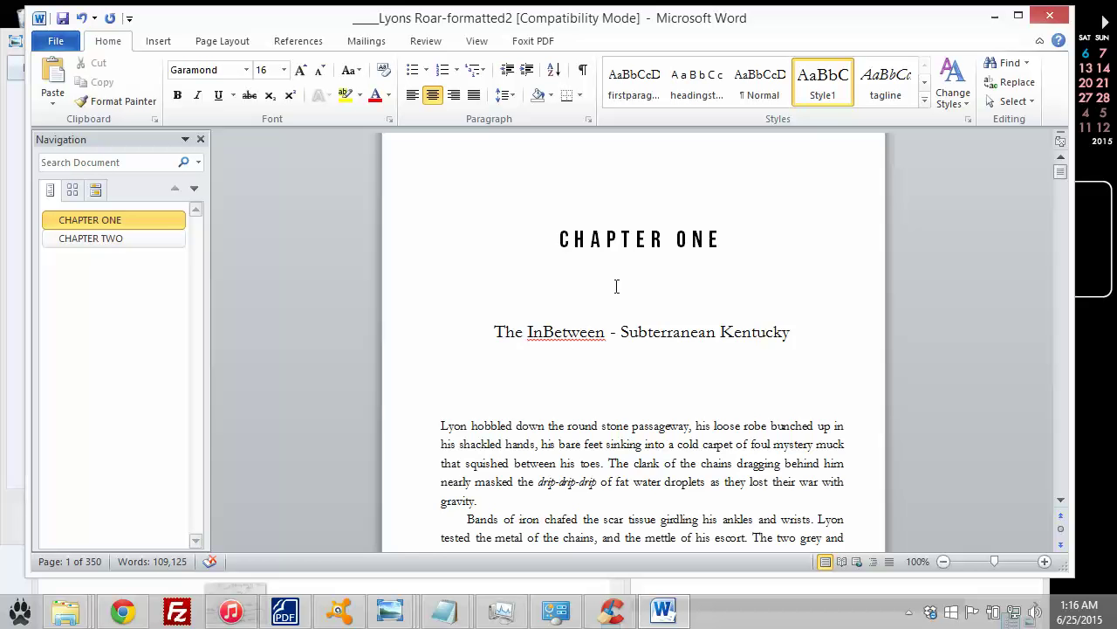
pyautogui.scroll(4, 616, 287)
pyautogui.scroll(-5, 638, 320)
pyautogui.moveTo(793, 285); pyautogui.dragTo(486, 287)
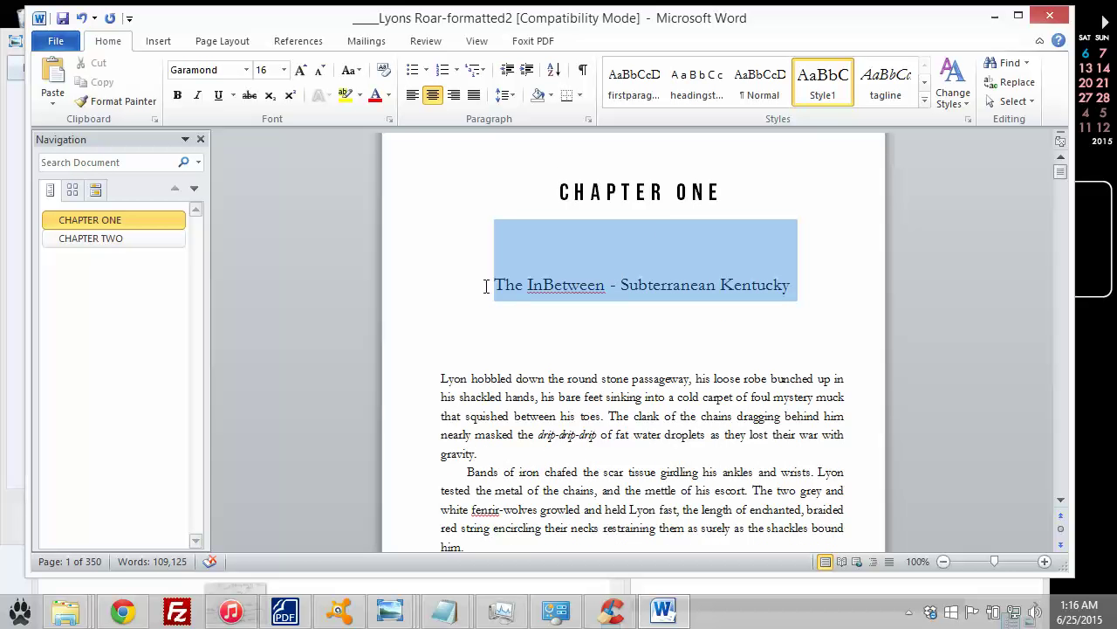
pyautogui.click(505, 98)
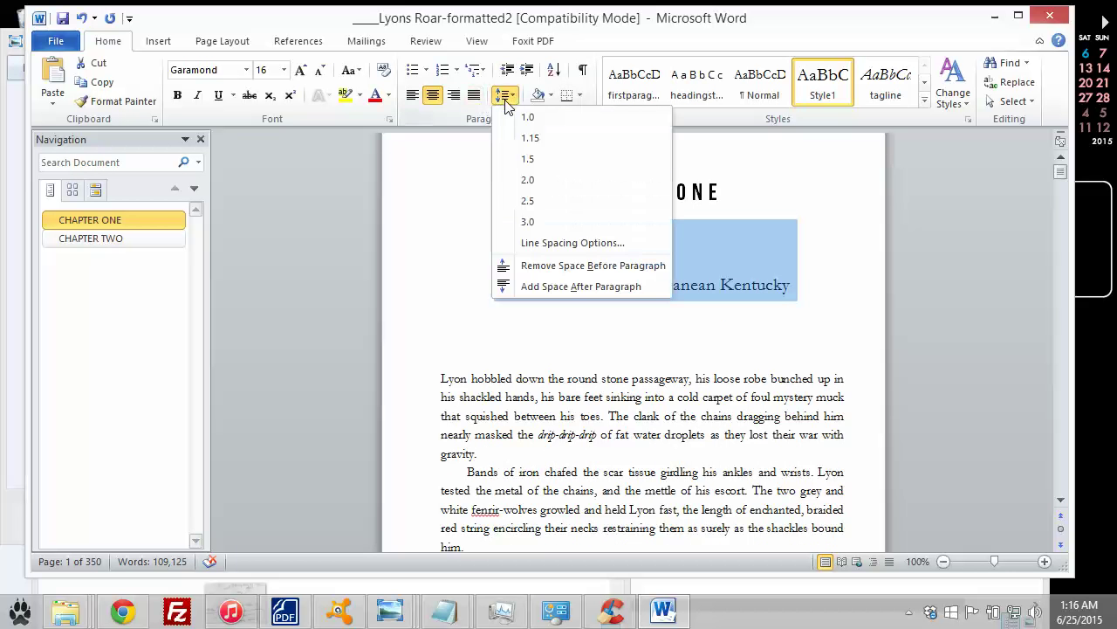
pyautogui.click(573, 243)
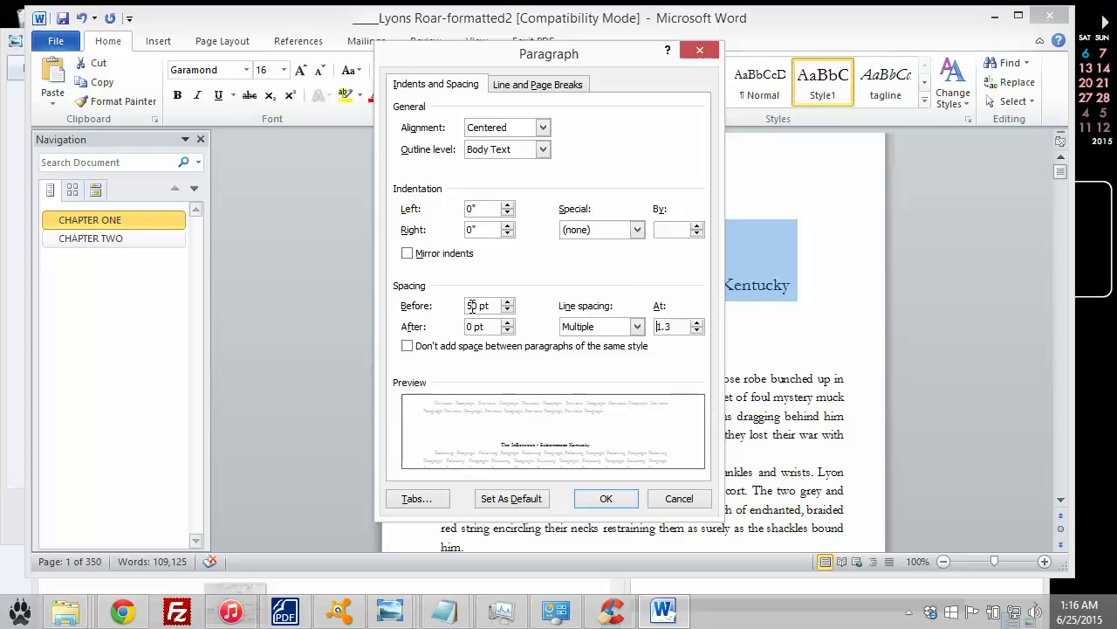
pyautogui.click(603, 497)
pyautogui.click(570, 321)
# - Examine the heading, subtitle and opening paragraph spacing on chapter one's first page at 75% zoom
pyautogui.scroll(3, 573, 331)
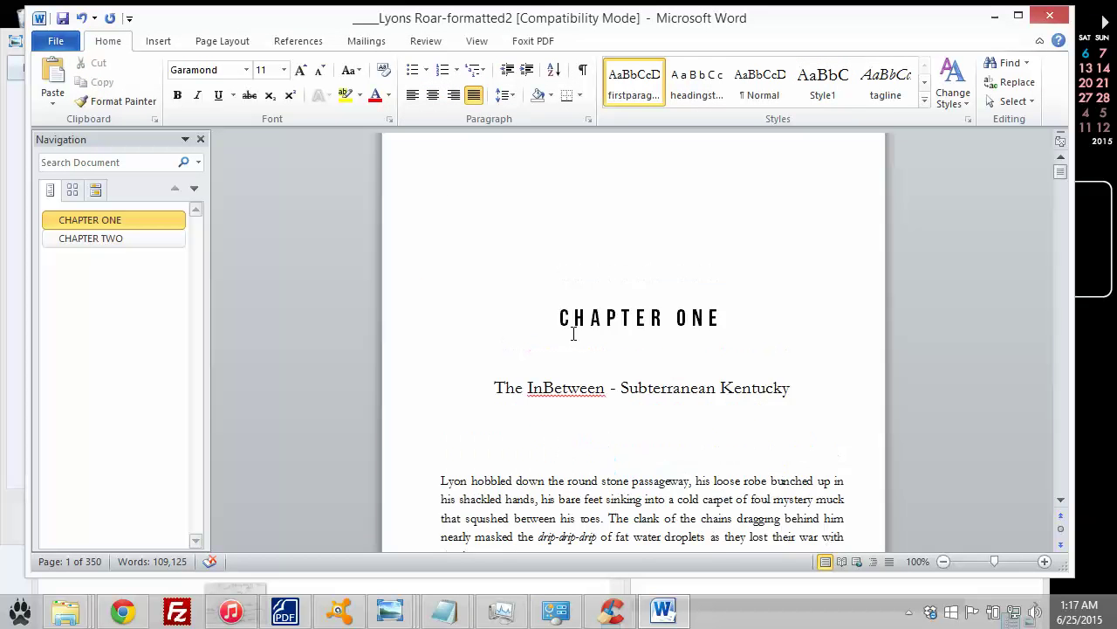
pyautogui.scroll(2, 572, 331)
pyautogui.scroll(-5, 582, 333)
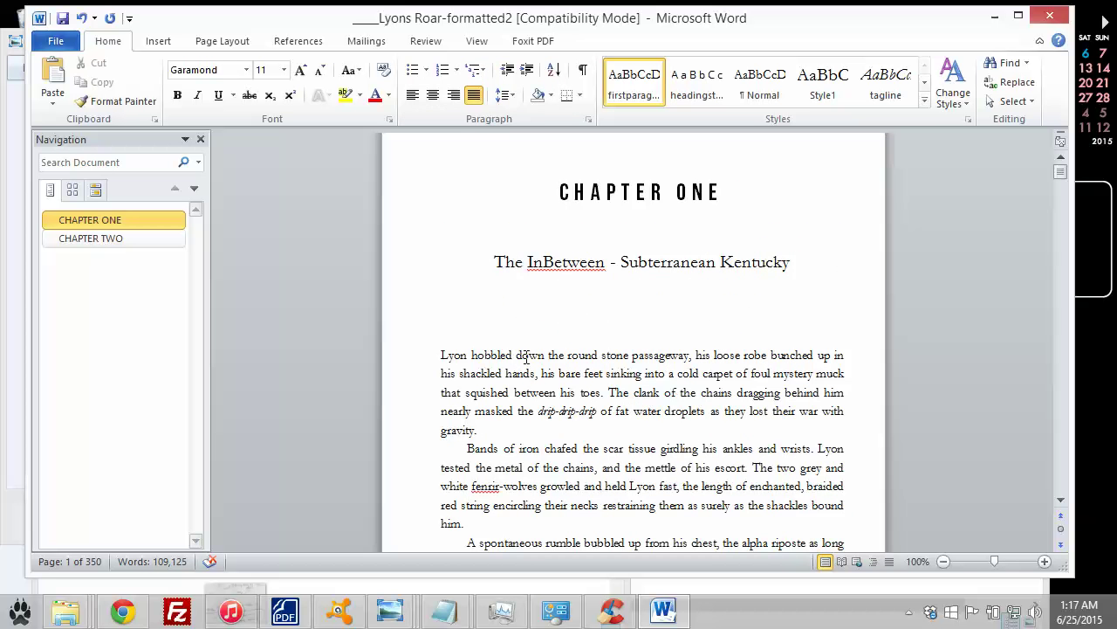
pyautogui.click(471, 48)
pyautogui.click(368, 77)
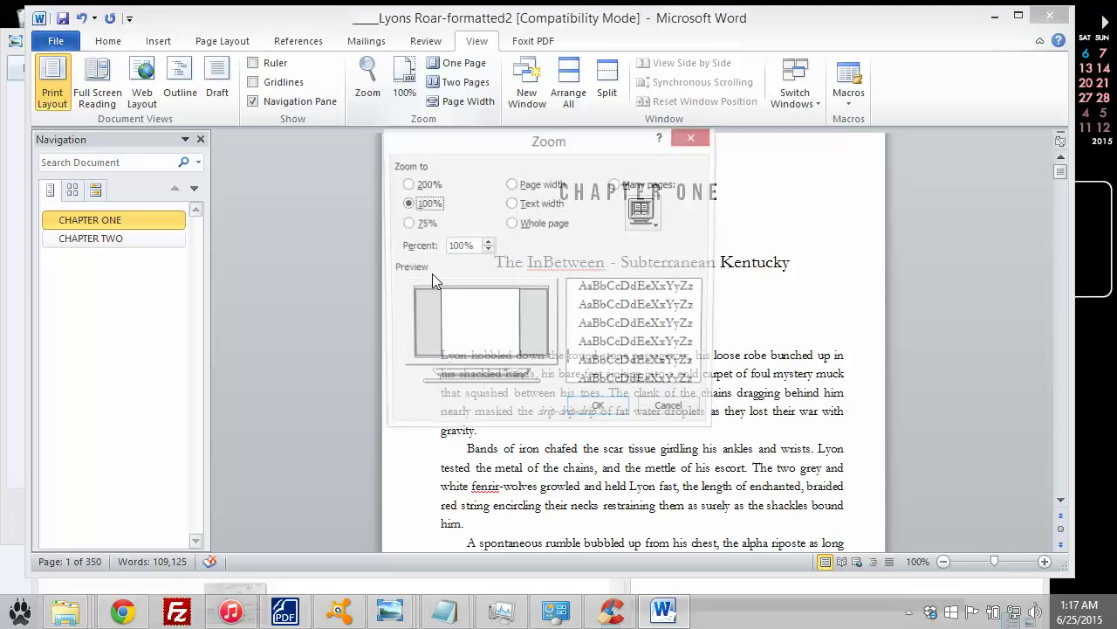
pyautogui.click(421, 225)
pyautogui.click(600, 411)
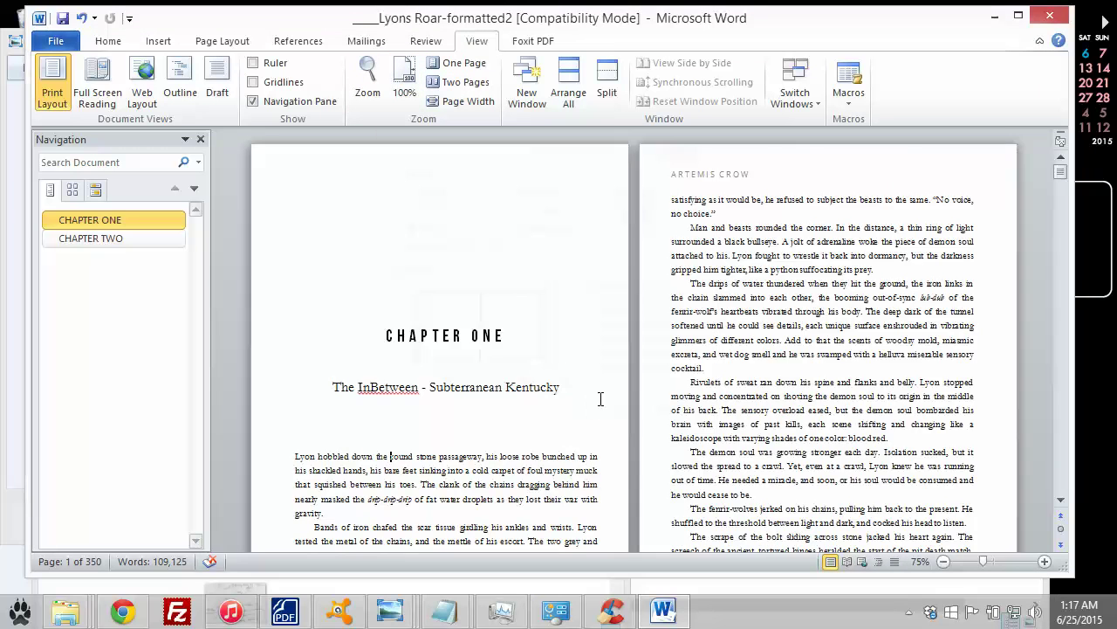
pyautogui.scroll(-3, 503, 342)
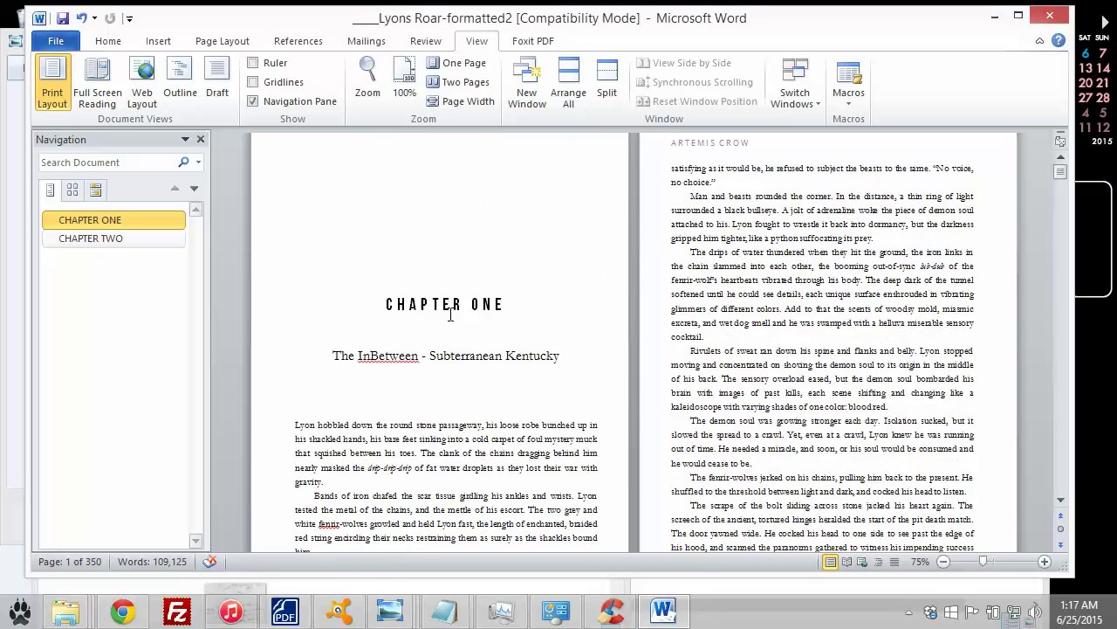
pyautogui.scroll(3, 454, 315)
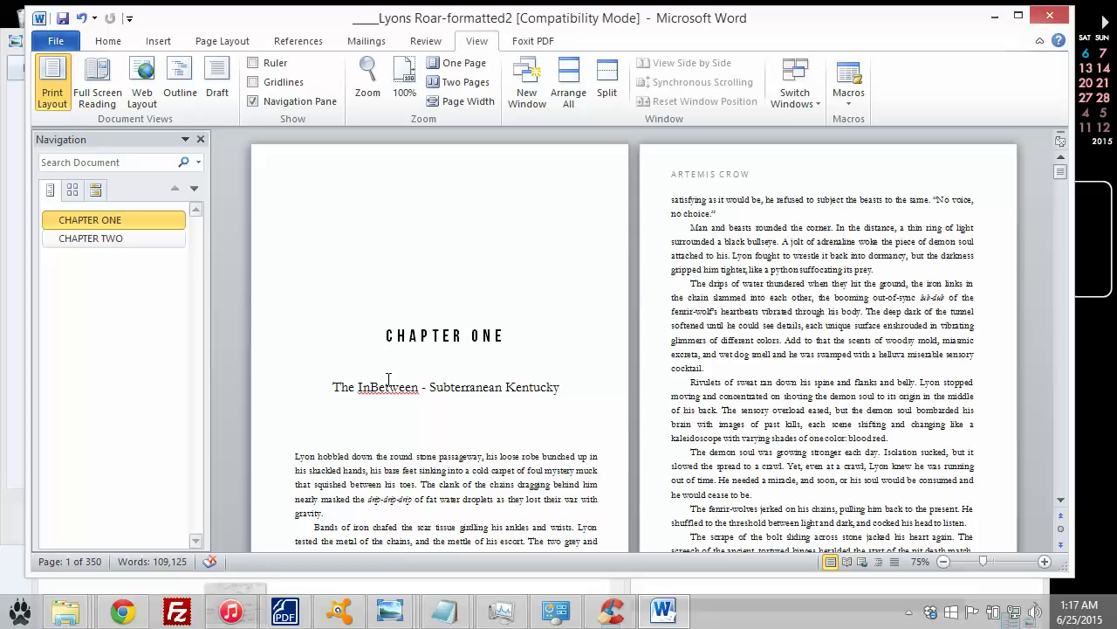
# - Set the paragraph spacing before the subtitle "The InBetween - Subterranean Kentucky" to 20 pt
pyautogui.moveTo(577, 385); pyautogui.dragTo(320, 391)
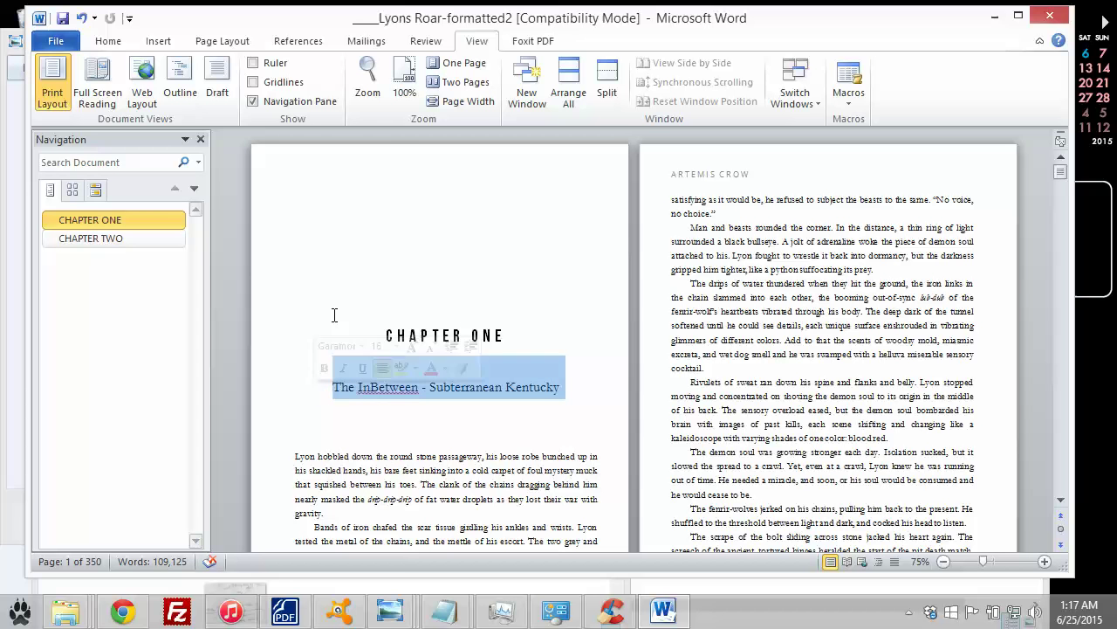
pyautogui.click(114, 42)
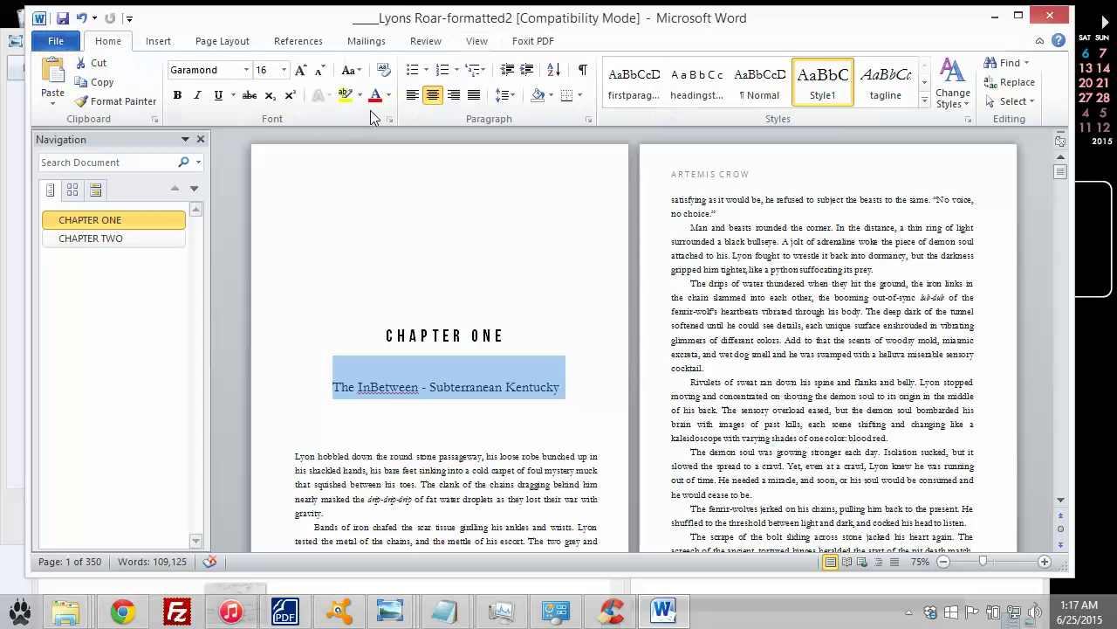
pyautogui.click(505, 95)
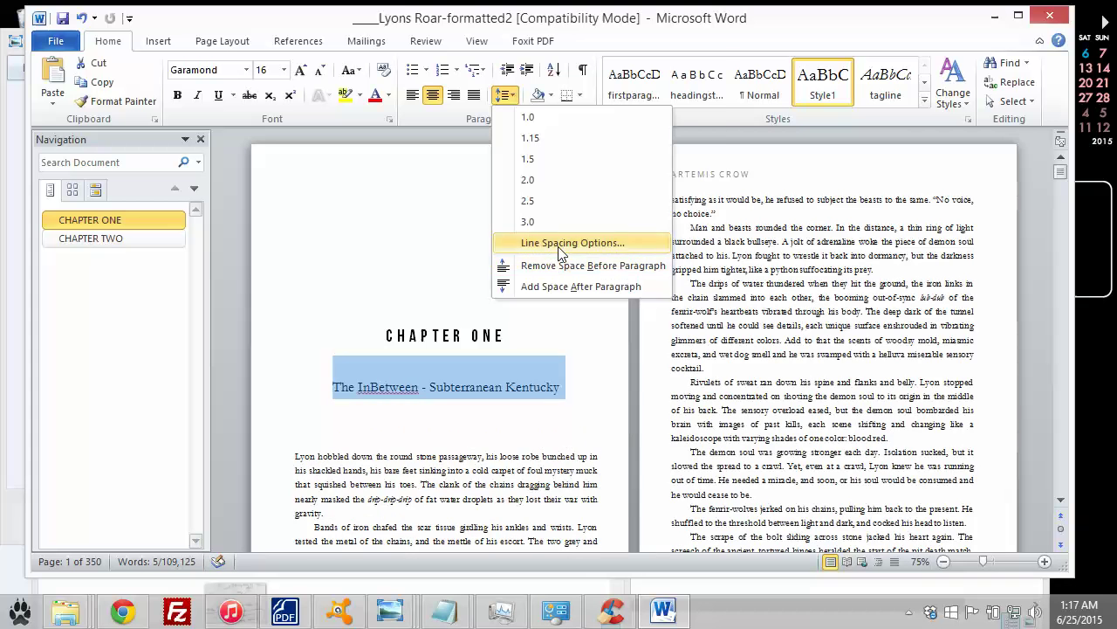
pyautogui.click(563, 245)
pyautogui.moveTo(473, 306); pyautogui.dragTo(457, 306)
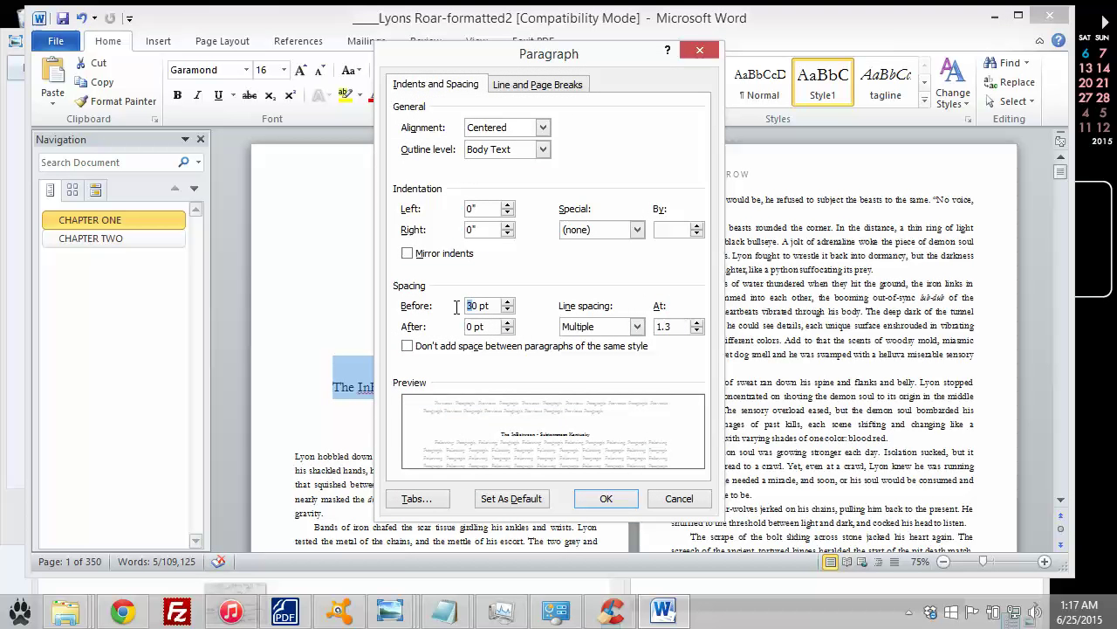
pyautogui.write('2')
pyautogui.click(605, 498)
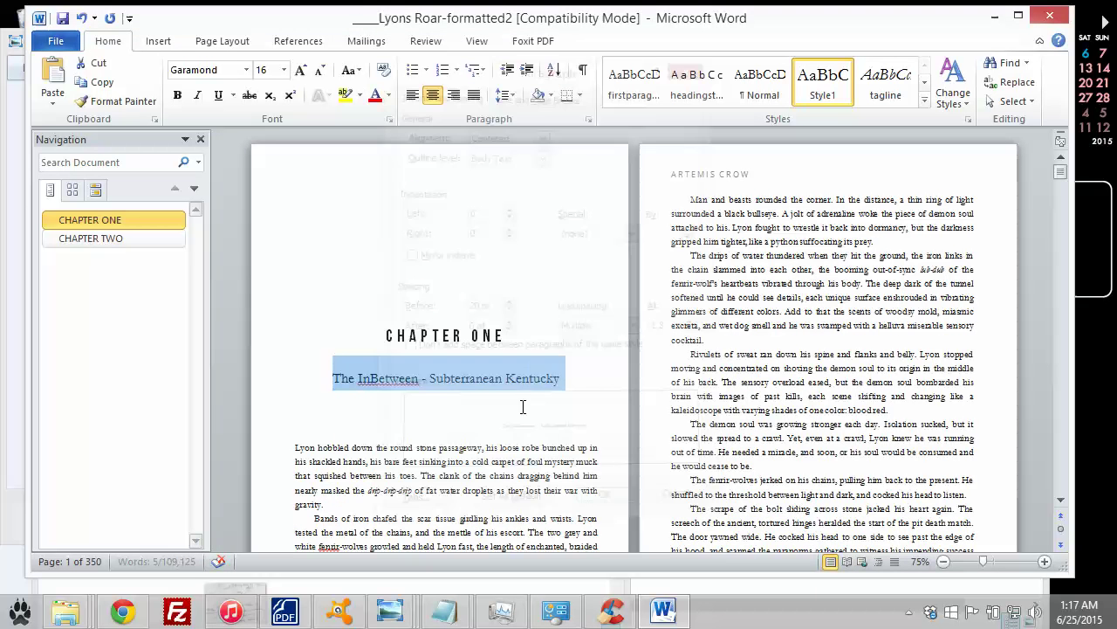
# - Set the paragraph spacing before the "CHAPTER ONE" heading to 140 pt
pyautogui.click(455, 336)
pyautogui.moveTo(516, 329); pyautogui.dragTo(376, 332)
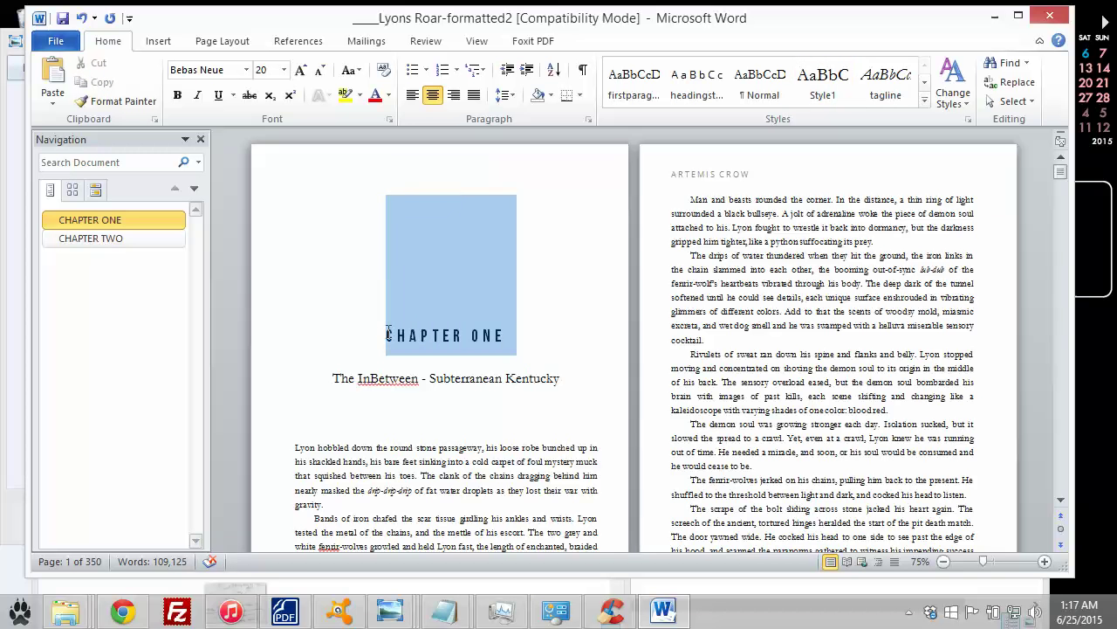
pyautogui.click(504, 95)
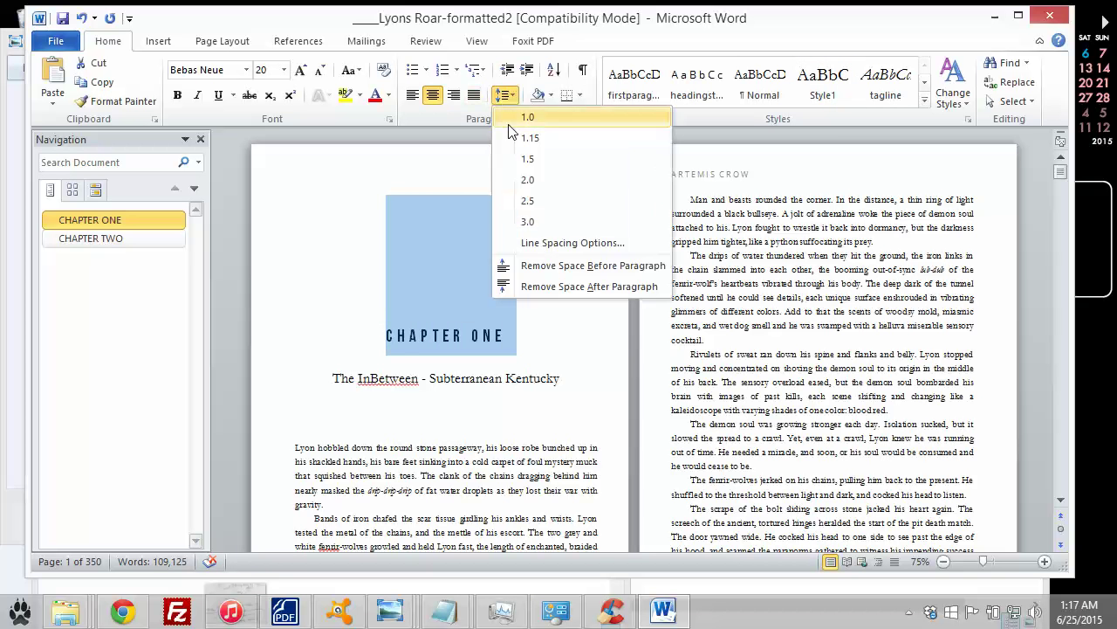
pyautogui.click(547, 248)
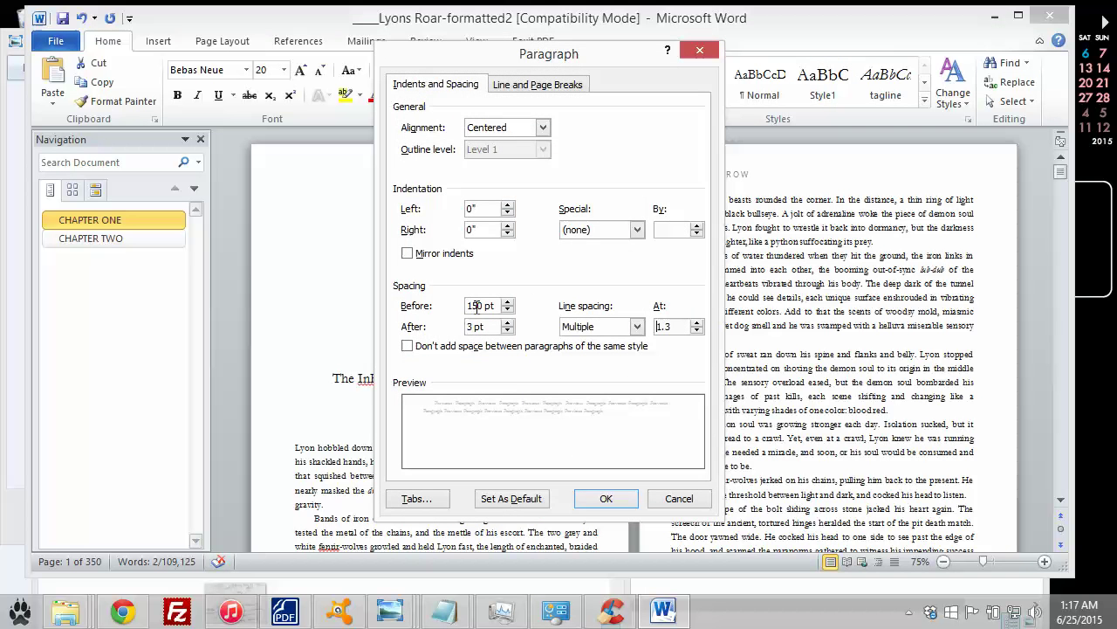
pyautogui.press('BackSpace')
pyautogui.write('40')
pyautogui.click(606, 499)
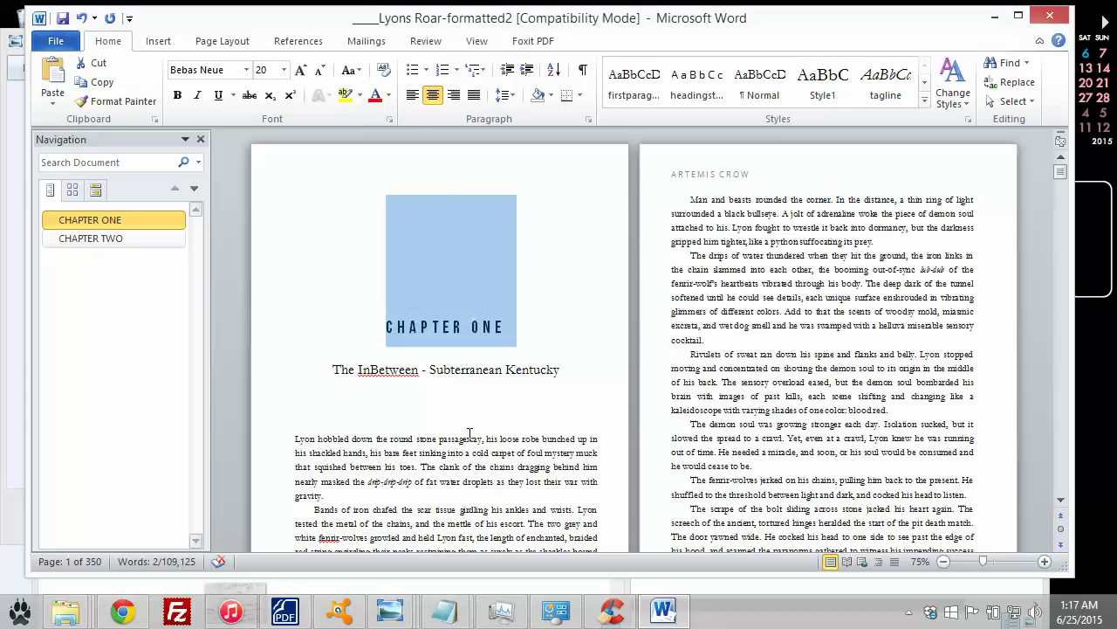
pyautogui.scroll(-3, 527, 361)
pyautogui.scroll(5, 413, 271)
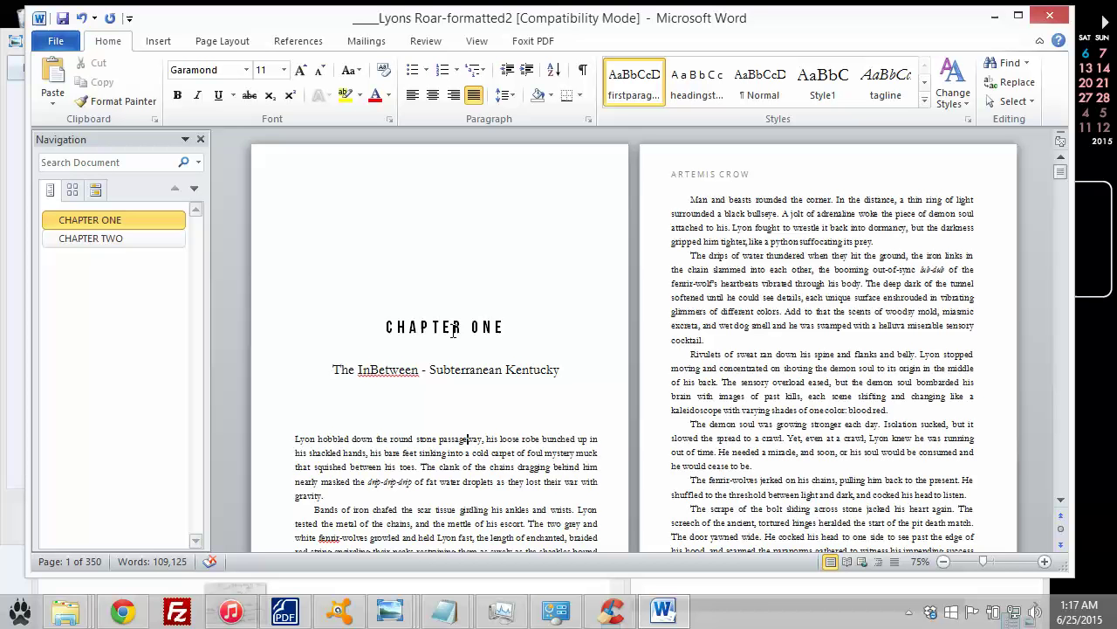
# - Set the paragraph spacing before the "CHAPTER ONE" heading to 120 pt
pyautogui.moveTo(524, 325); pyautogui.dragTo(359, 324)
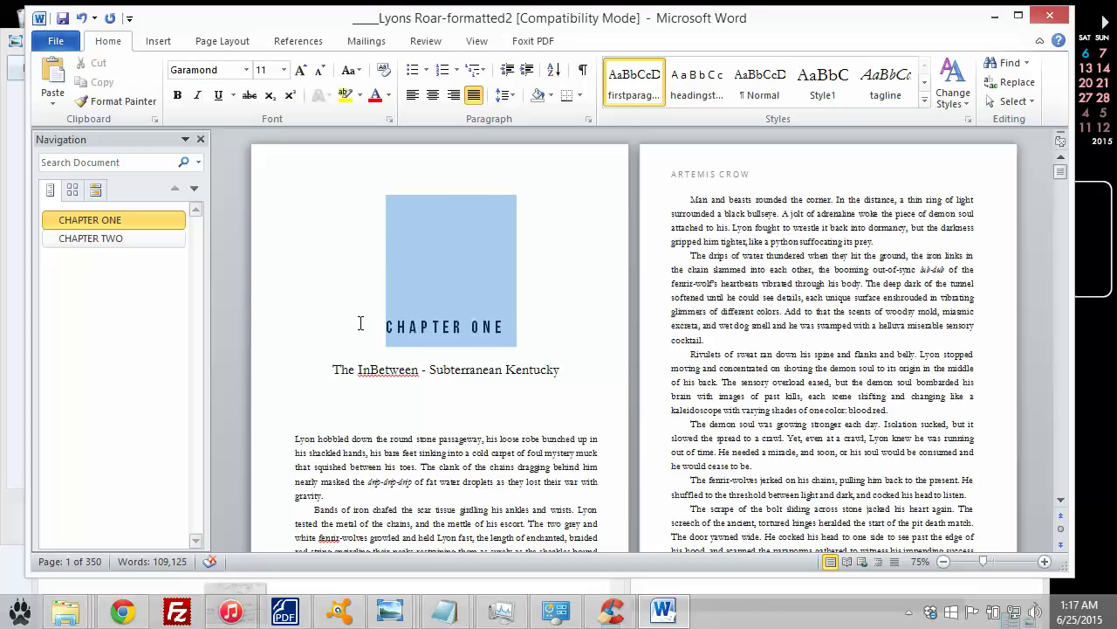
pyautogui.click(504, 94)
pyautogui.click(533, 243)
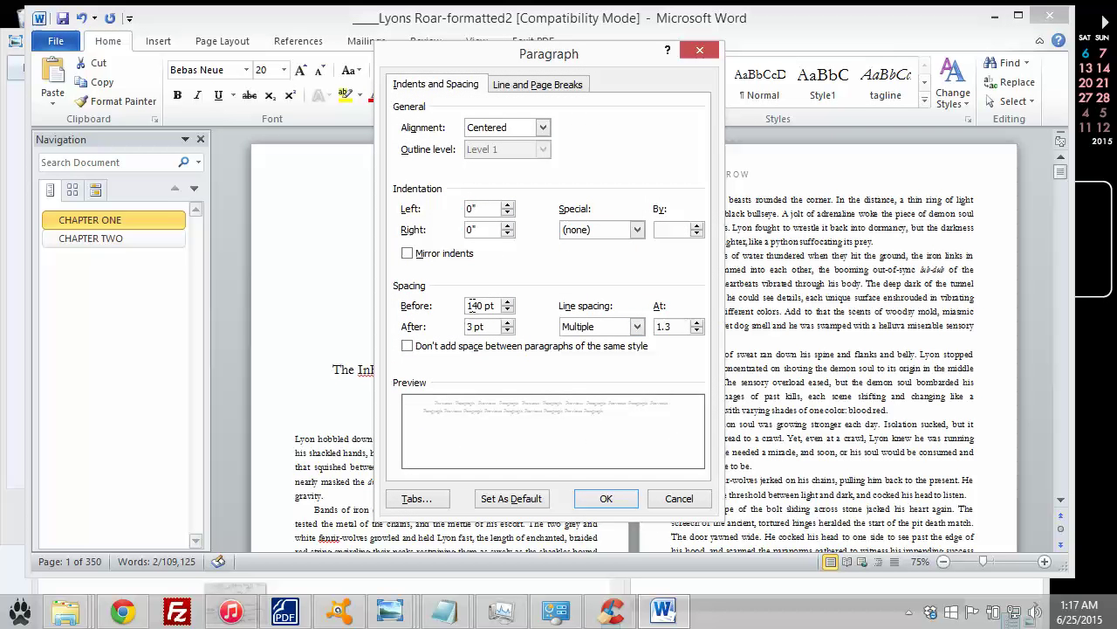
pyautogui.click(483, 306)
pyautogui.press('BackSpace')
pyautogui.press('BackSpace')
pyautogui.write('2')
pyautogui.click(599, 500)
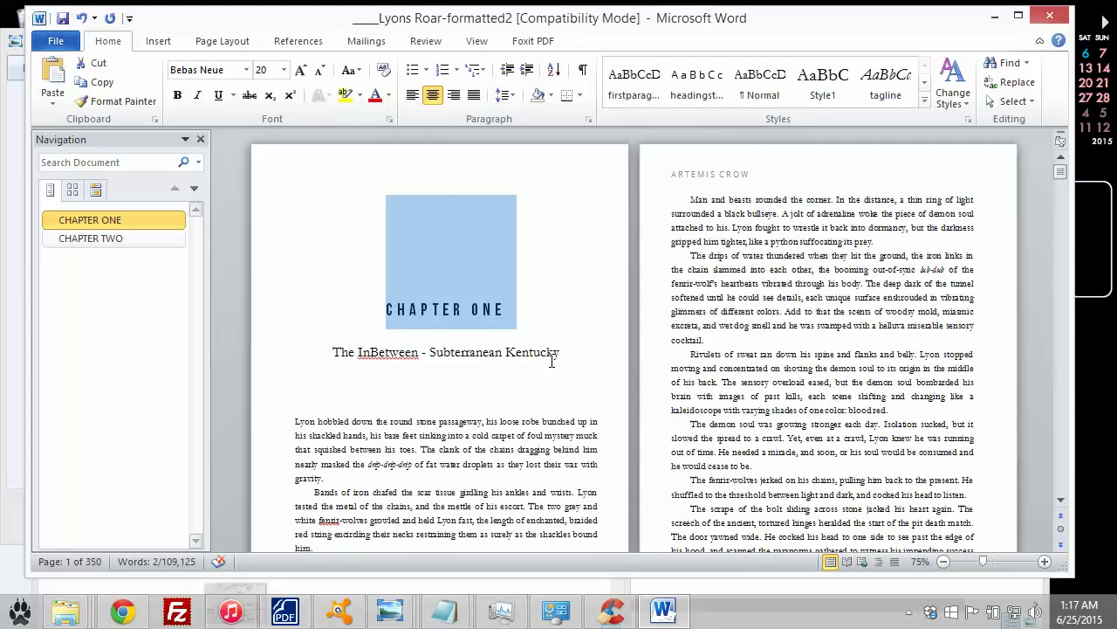
# - Set the paragraph spacing before the subtitle "The InBetween - Subterranean Kentucky" back to 30 pt
pyautogui.moveTo(559, 357); pyautogui.dragTo(312, 349)
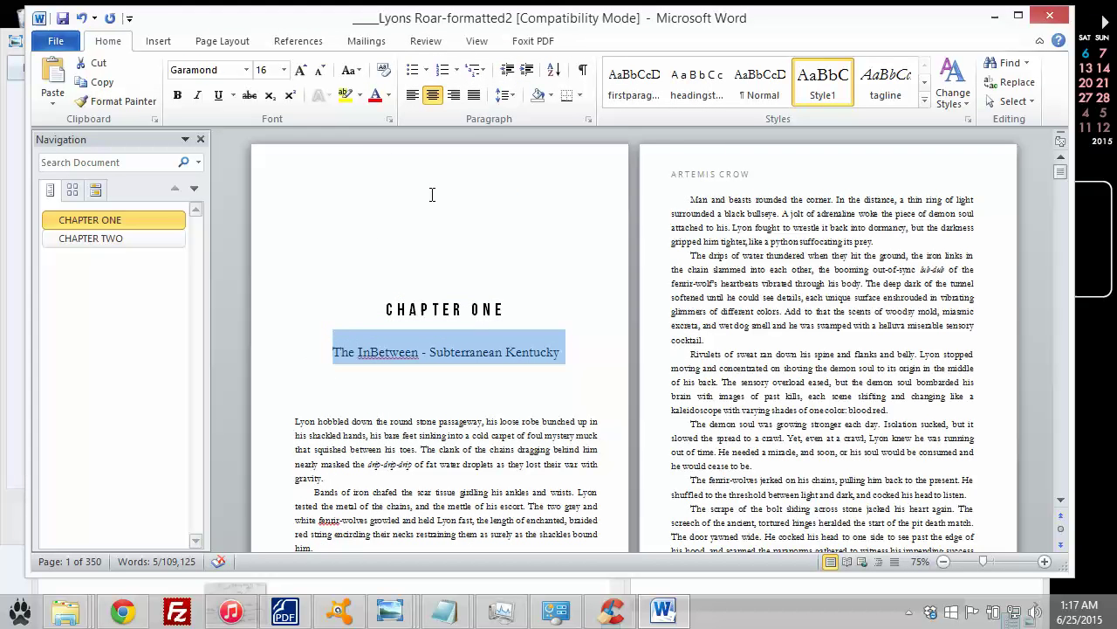
pyautogui.click(504, 96)
pyautogui.click(535, 242)
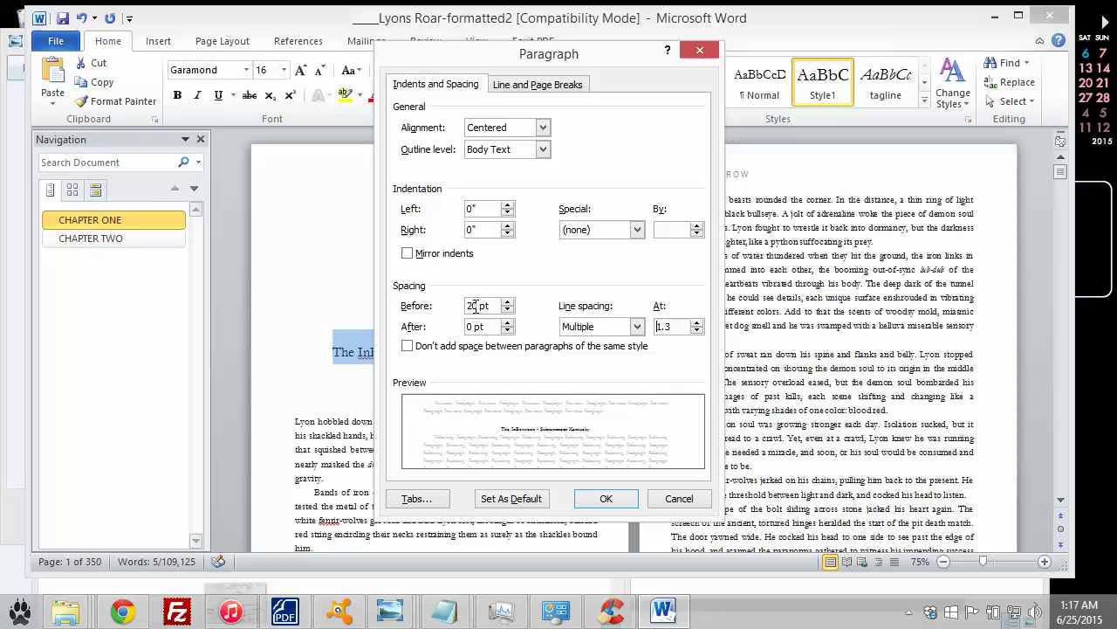
pyautogui.write('3')
pyautogui.click(602, 498)
pyautogui.click(531, 427)
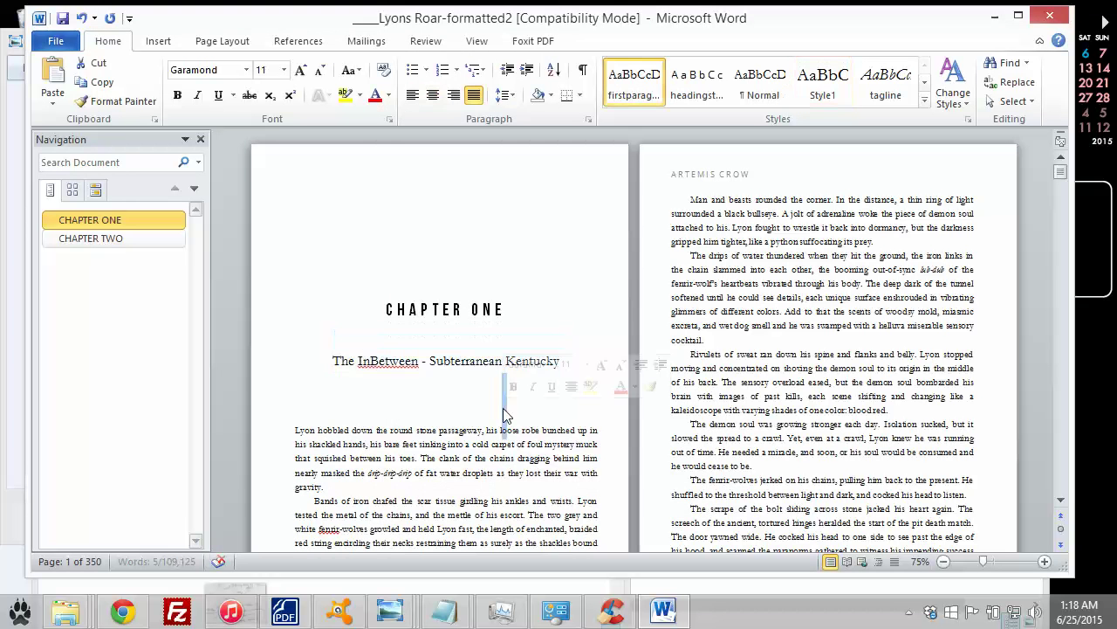
# - Update Style1 to match the formatting of the subtitle "The InBetween - Subterranean Kentucky"
pyautogui.click(429, 361)
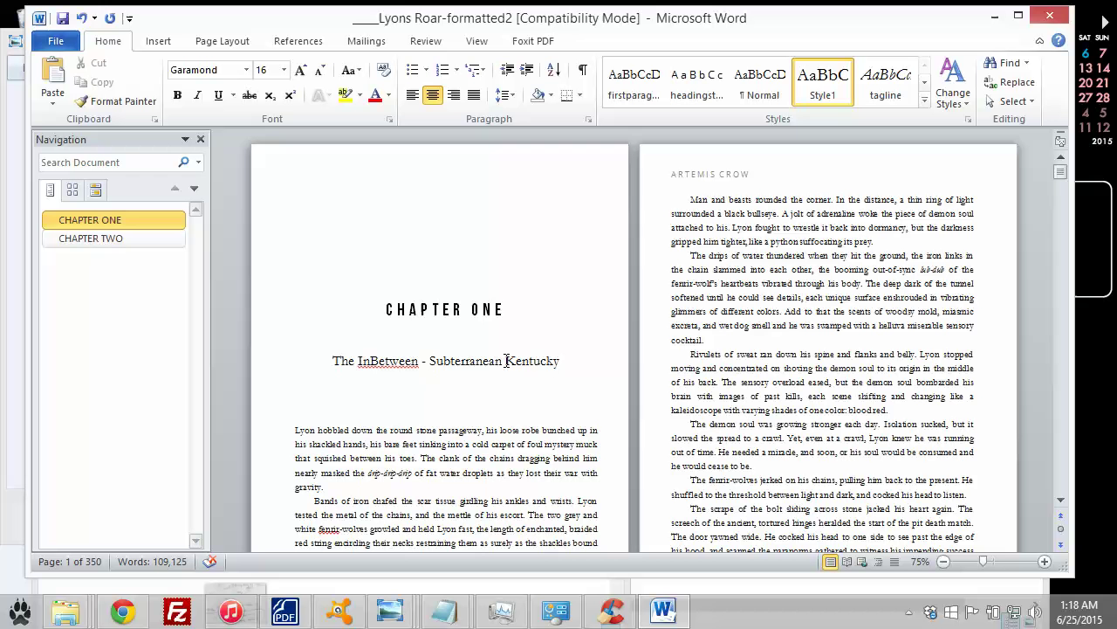
pyautogui.tripleClick(571, 360)
pyautogui.rightClick(364, 362)
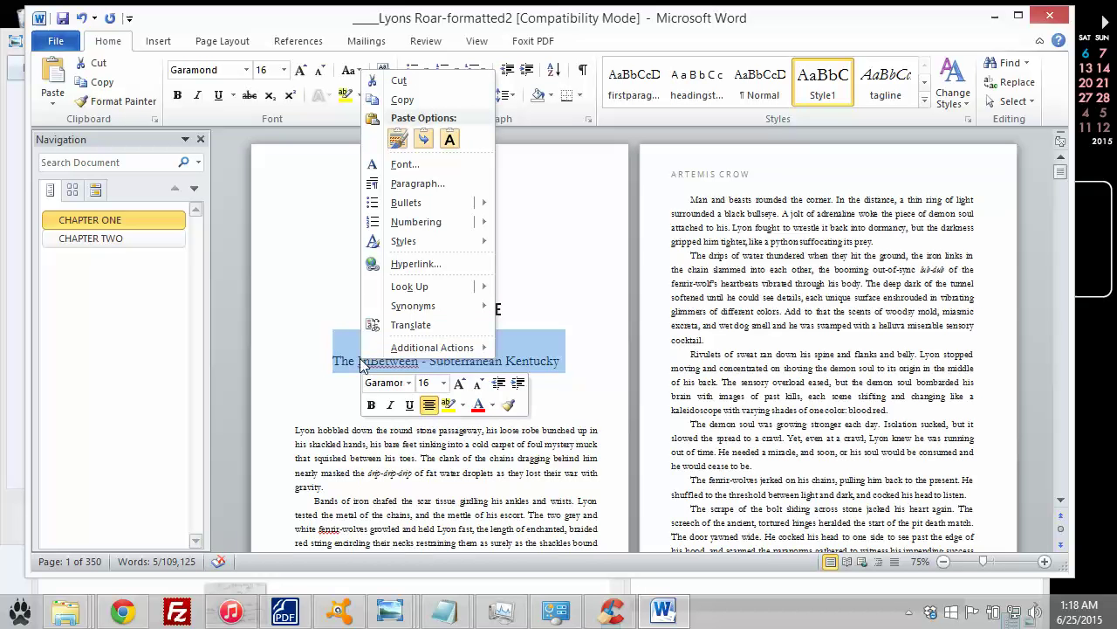
pyautogui.moveTo(410, 241)
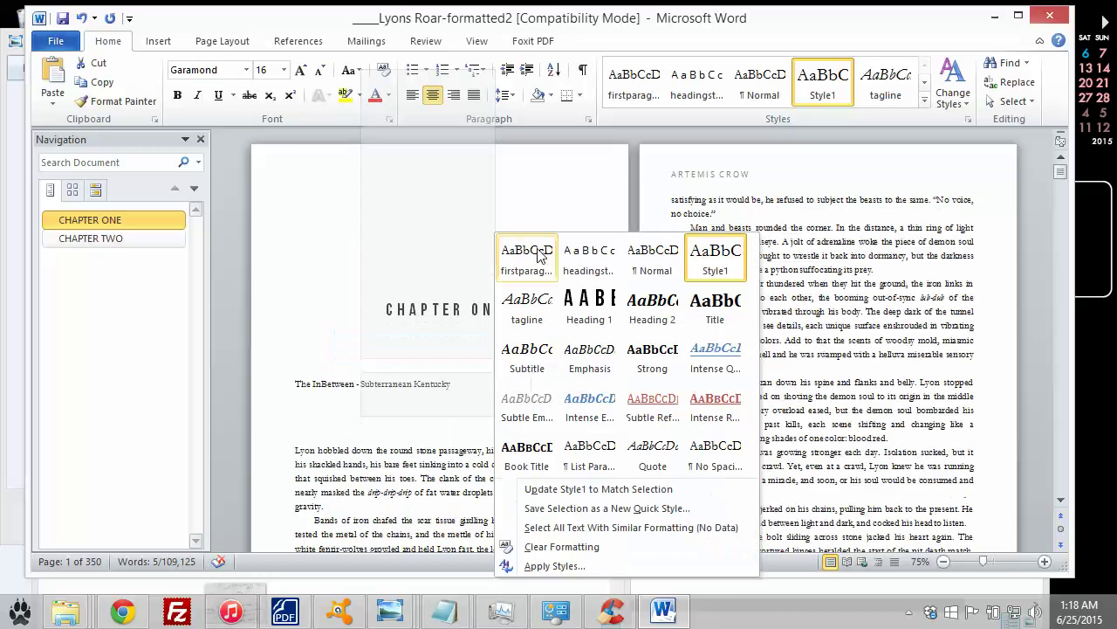
pyautogui.click(580, 492)
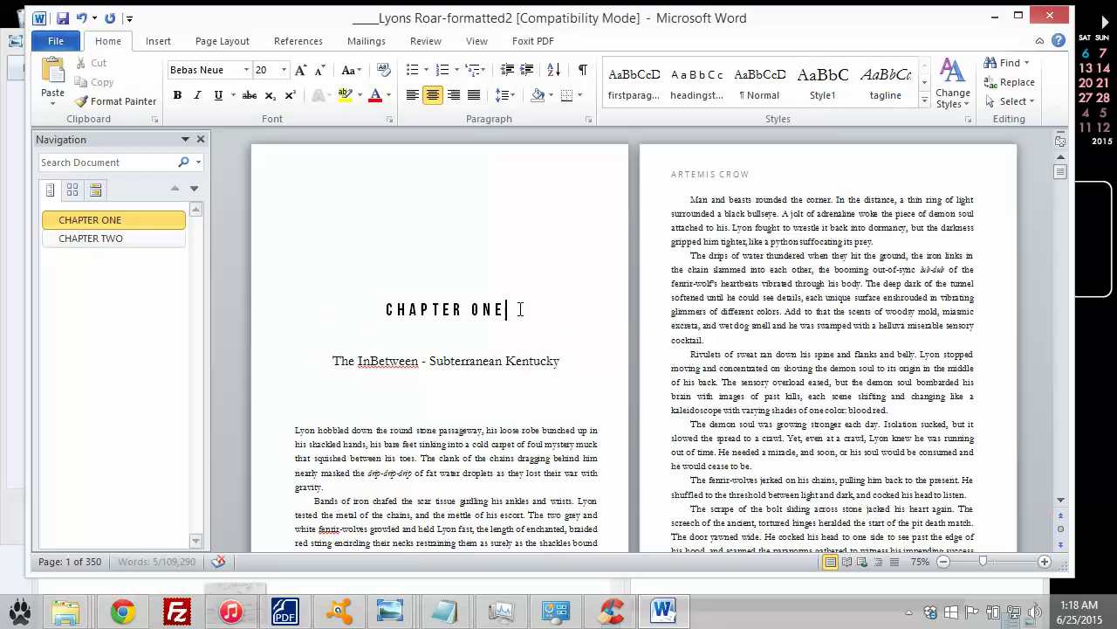
# - Update the Heading 1 style to match the formatting of the "CHAPTER ONE" heading
pyautogui.tripleClick(515, 316)
pyautogui.rightClick(420, 304)
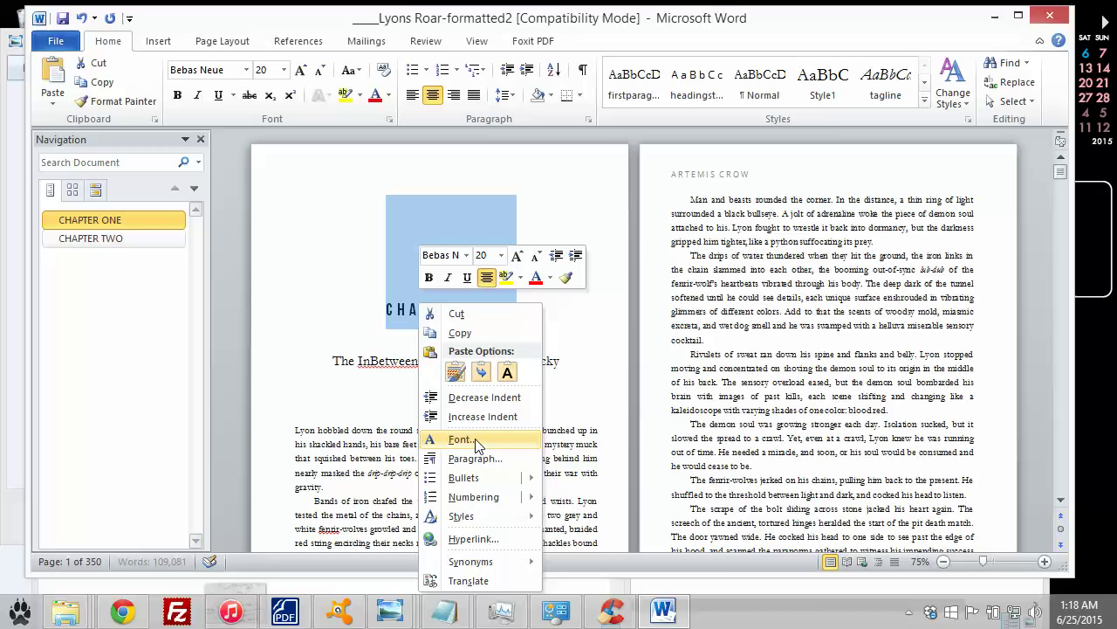
pyautogui.moveTo(480, 519)
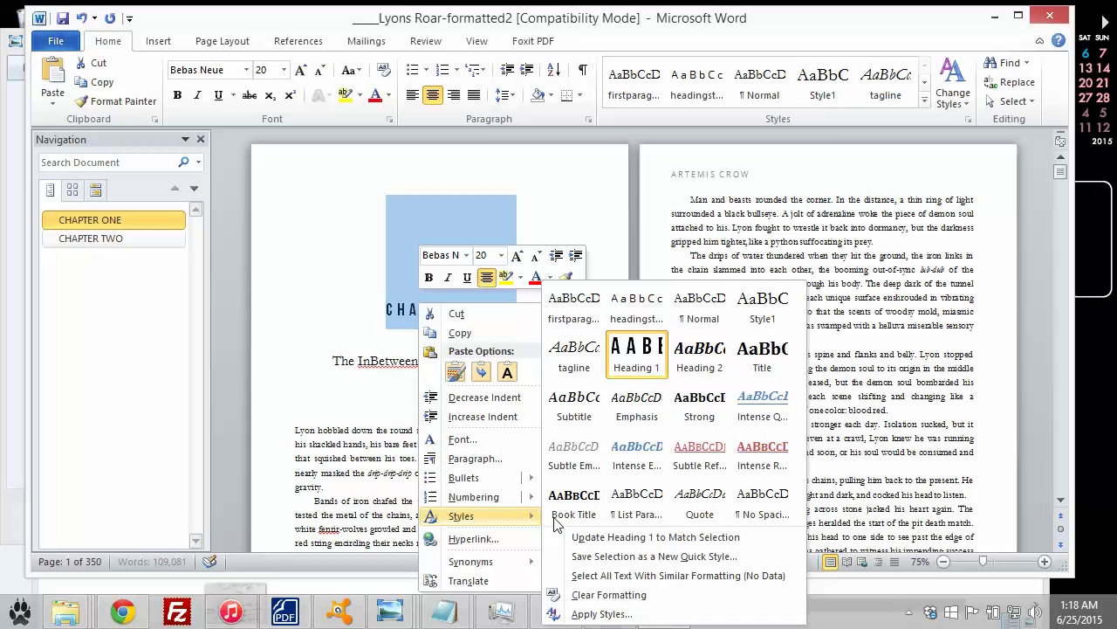
pyautogui.click(585, 536)
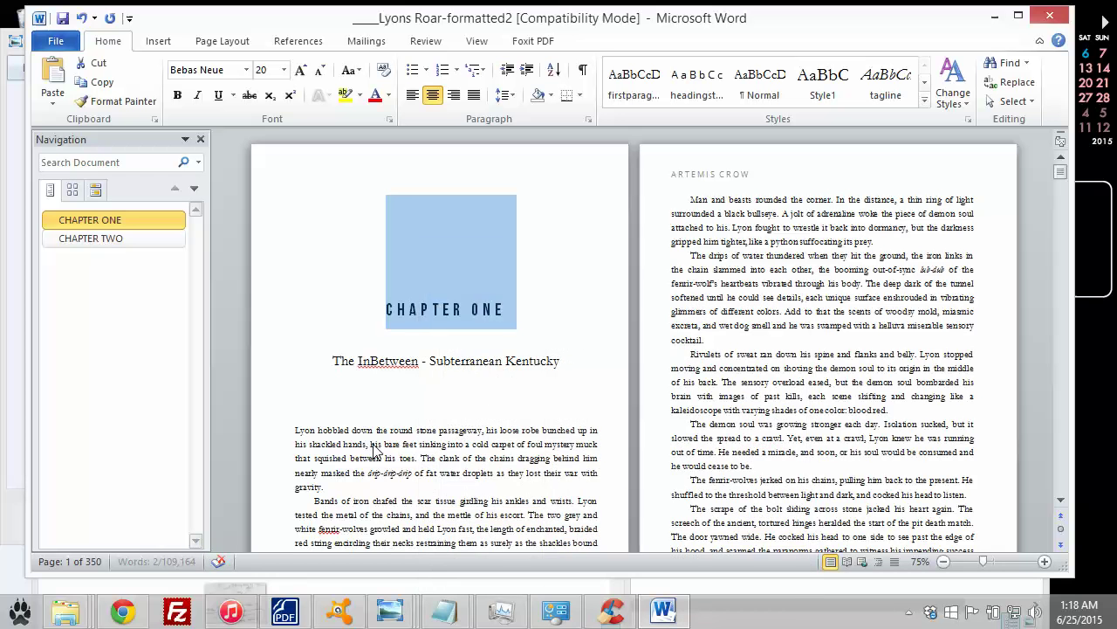
# - Update the firstparagraph style to match the formatting of chapter one's opening paragraph, "Lyon hobbled down the round stone passageway"
pyautogui.click(377, 448)
pyautogui.moveTo(335, 483); pyautogui.dragTo(284, 435)
pyautogui.click(284, 435)
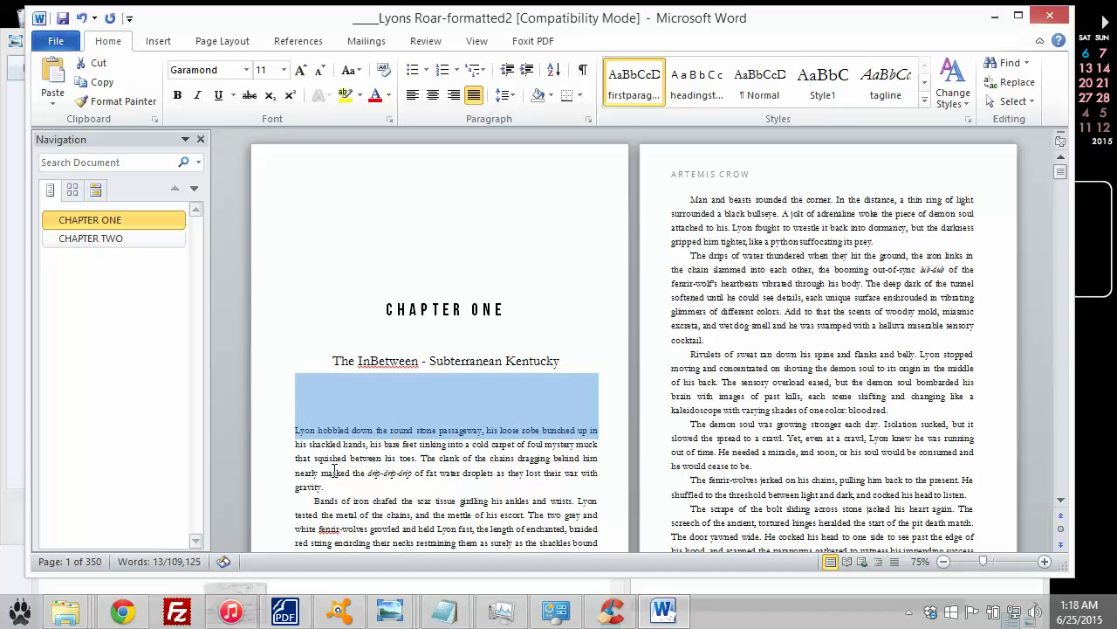
pyautogui.click(334, 481)
pyautogui.moveTo(334, 484); pyautogui.dragTo(288, 428)
pyautogui.rightClick(304, 441)
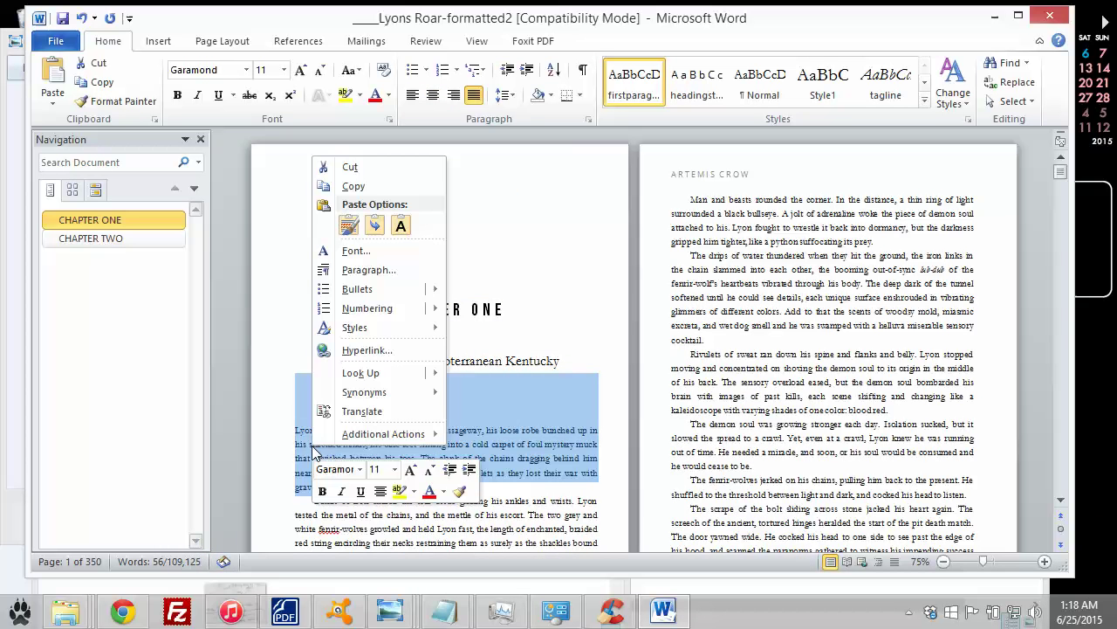
pyautogui.moveTo(389, 335)
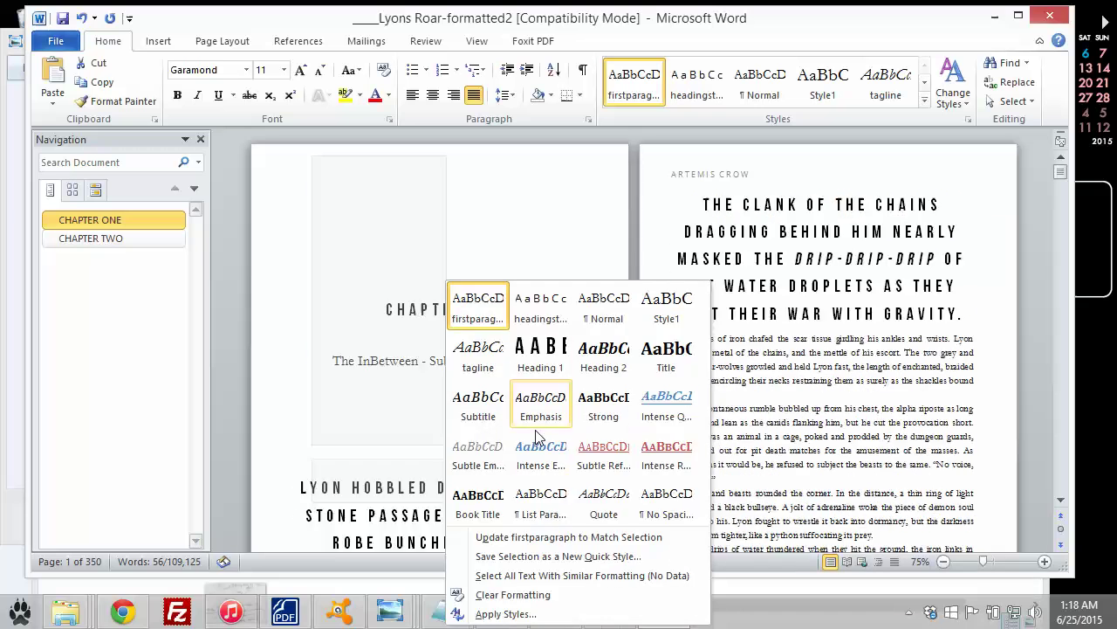
pyautogui.click(537, 537)
pyautogui.click(465, 472)
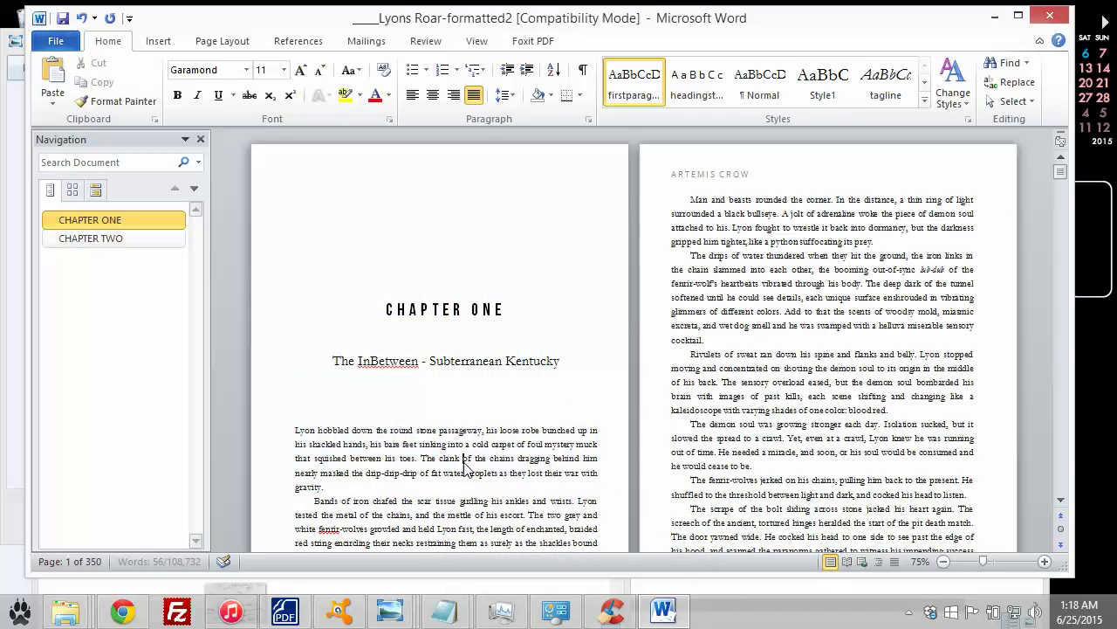
# - Apply Style1, the style of chapter one's subtitle, to chapter two's subtitle "Red Bud, Texas"
pyautogui.click(91, 238)
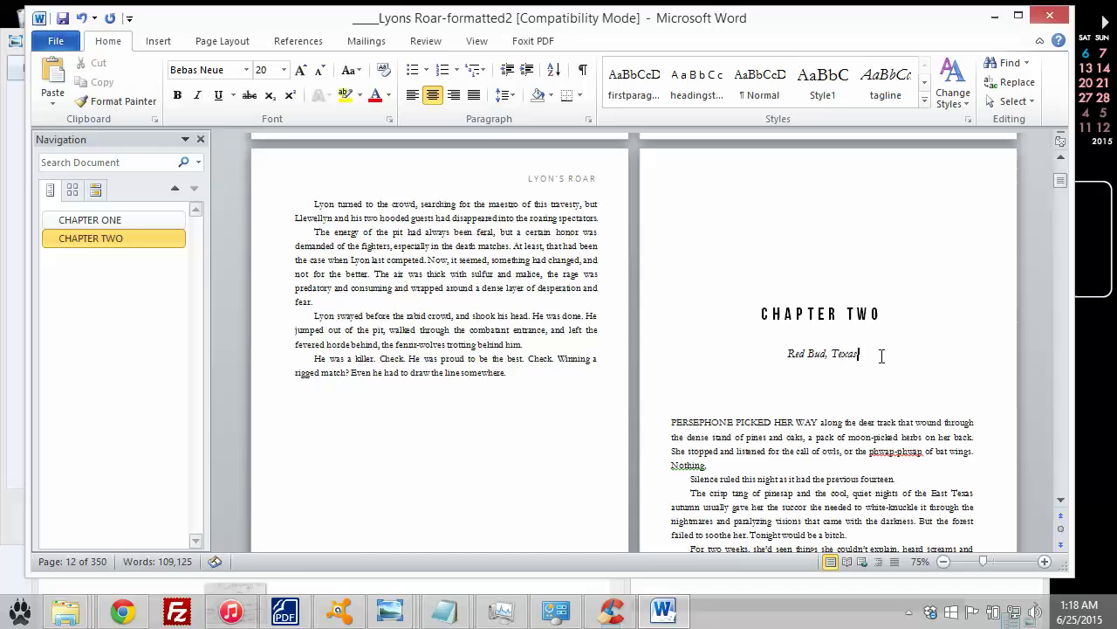
pyautogui.moveTo(880, 358); pyautogui.dragTo(742, 359)
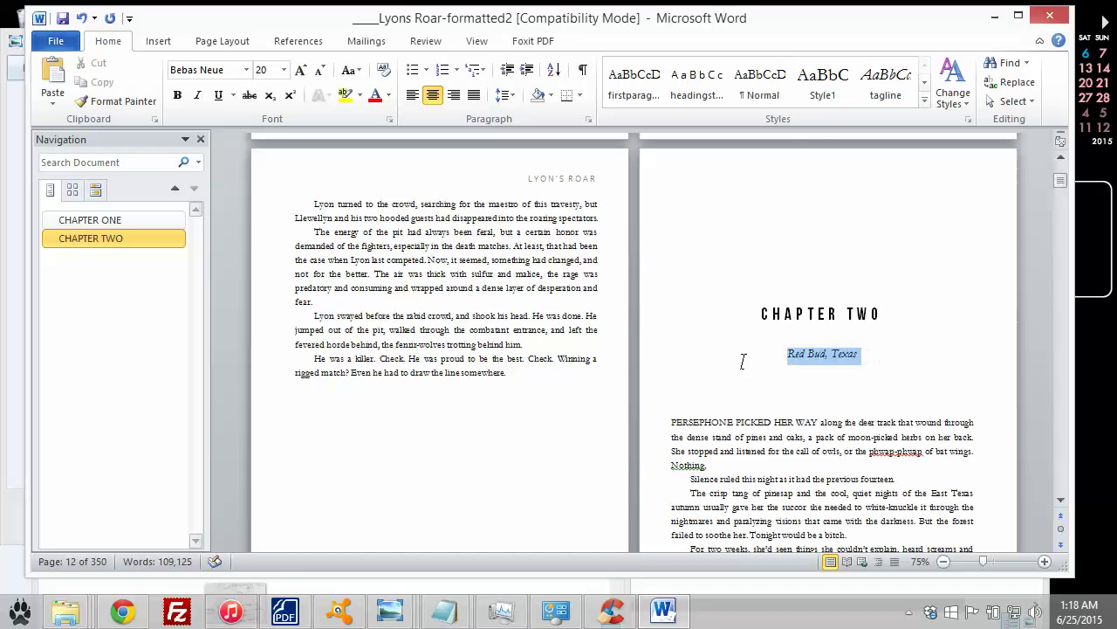
pyautogui.click(880, 97)
pyautogui.click(90, 219)
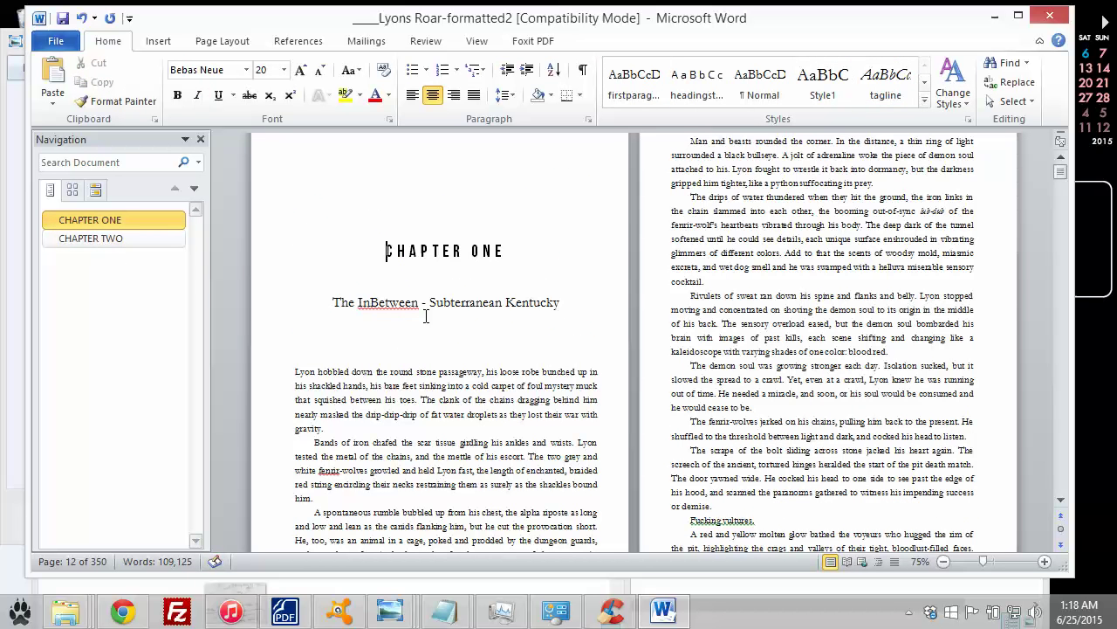
pyautogui.click(450, 301)
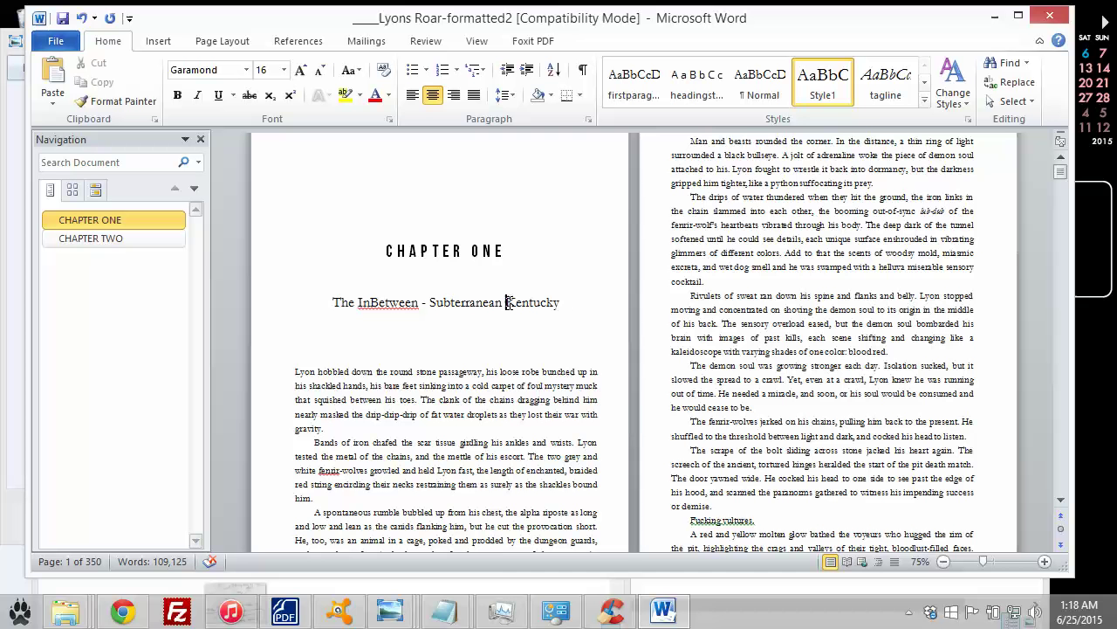
pyautogui.moveTo(559, 301); pyautogui.dragTo(316, 306)
pyautogui.click(90, 237)
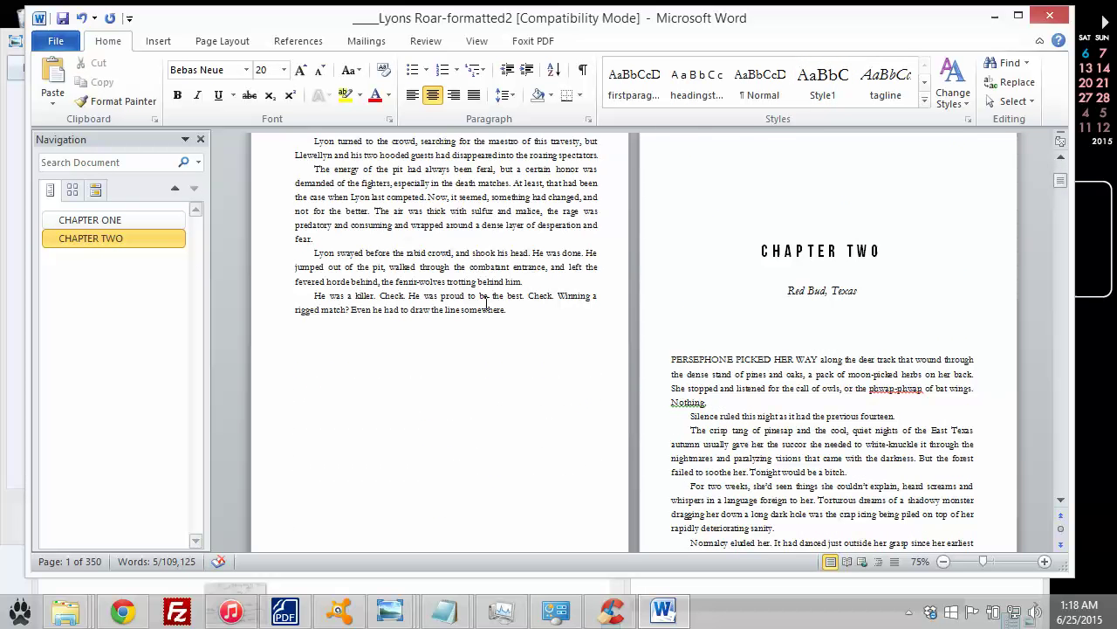
pyautogui.moveTo(870, 292); pyautogui.dragTo(783, 292)
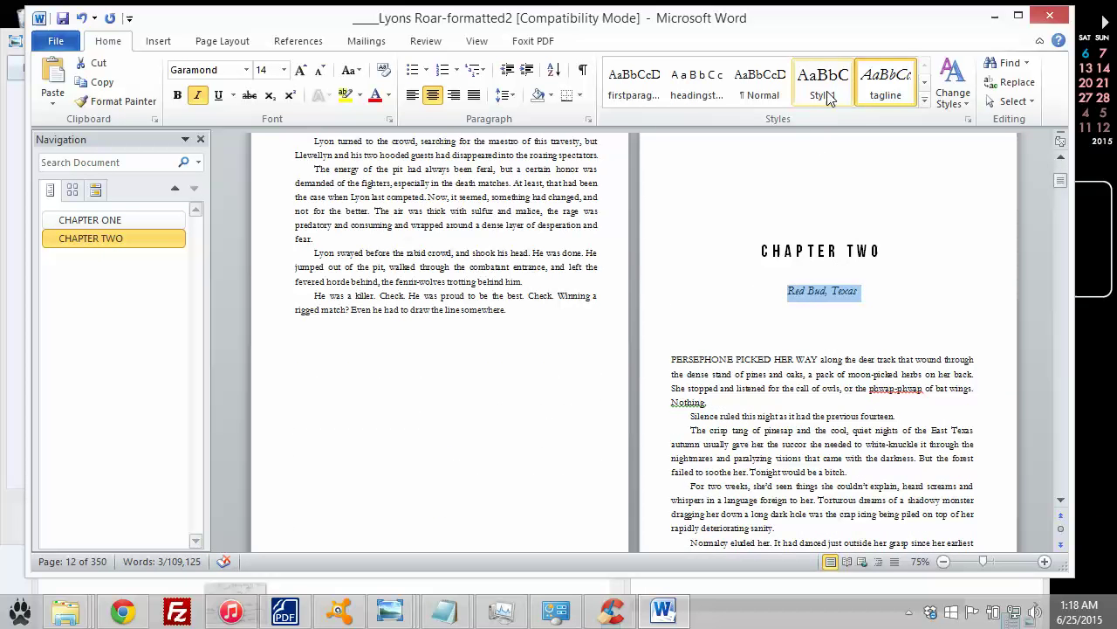
pyautogui.click(823, 83)
pyautogui.click(815, 318)
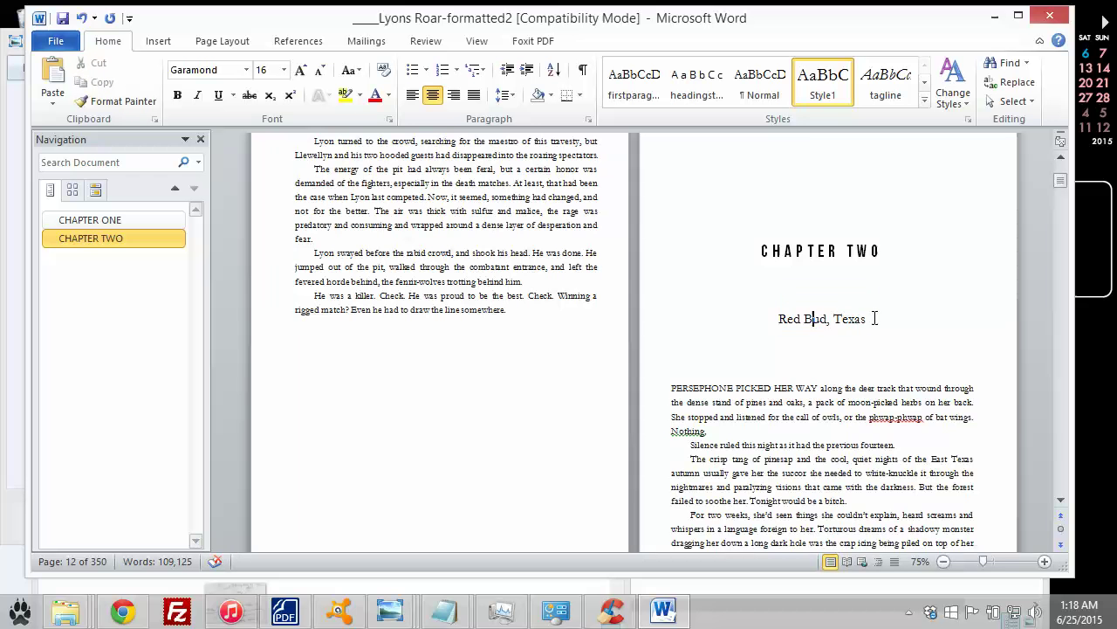
# - Italicize the subtitle "Red Bud, Texas", update Style1 to match it, and check chapter one's subtitle
pyautogui.moveTo(874, 319); pyautogui.dragTo(756, 321)
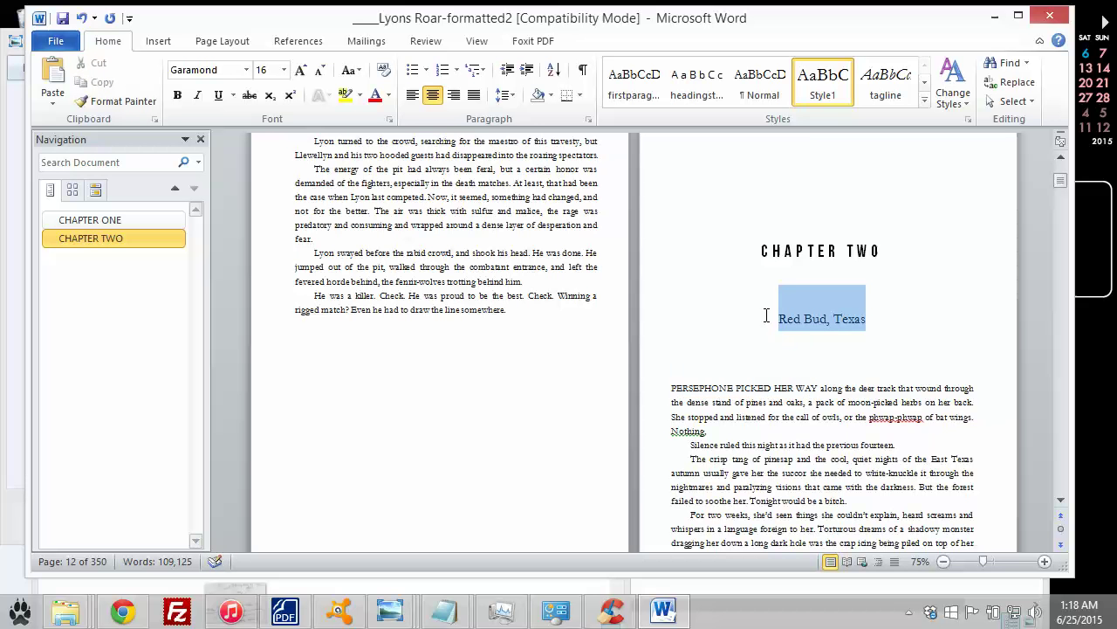
pyautogui.click(197, 96)
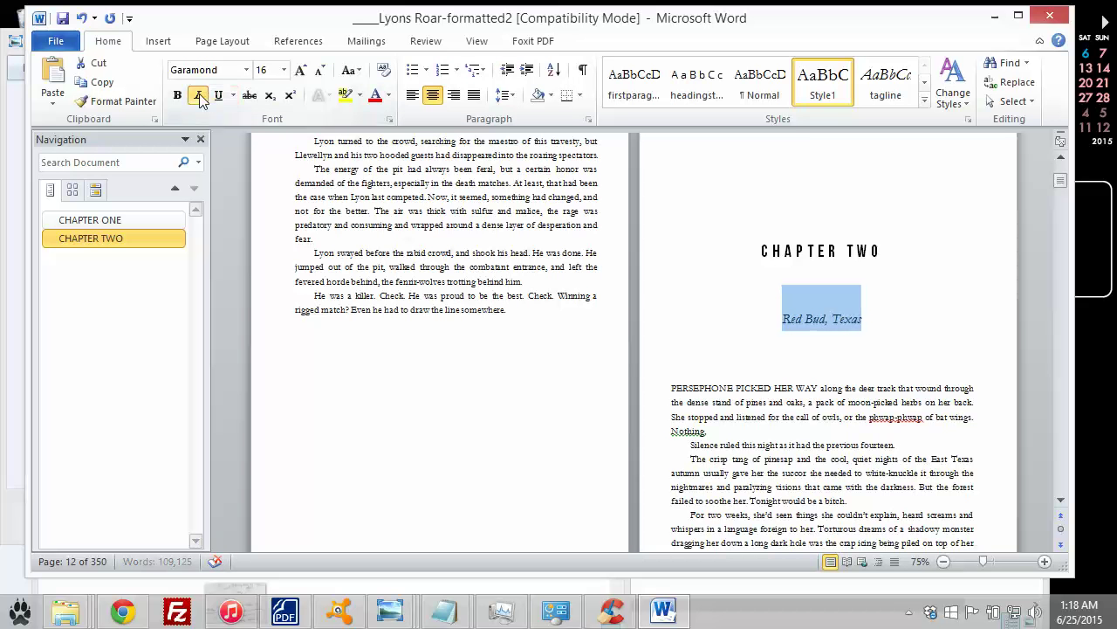
pyautogui.rightClick(854, 330)
pyautogui.moveTo(898, 497)
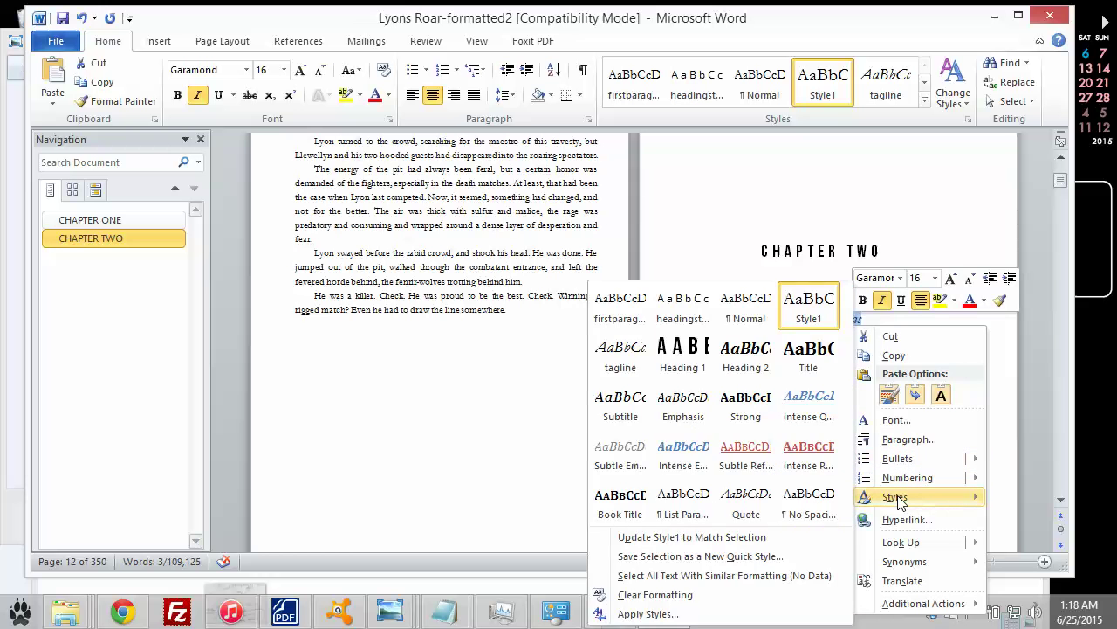
pyautogui.click(729, 537)
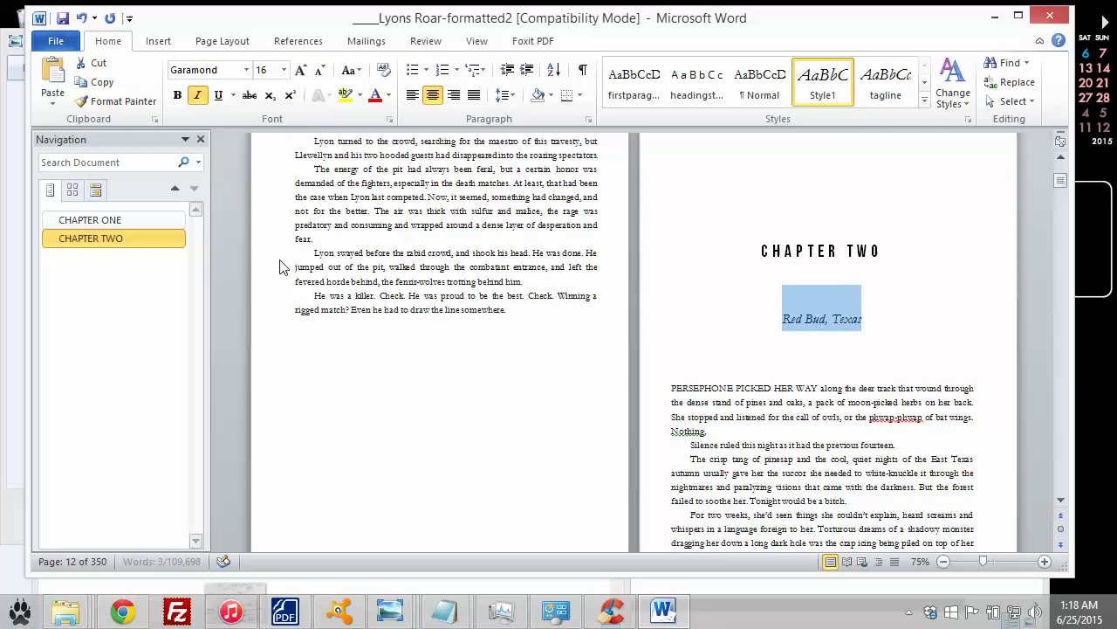
pyautogui.click(149, 220)
pyautogui.scroll(3, 565, 317)
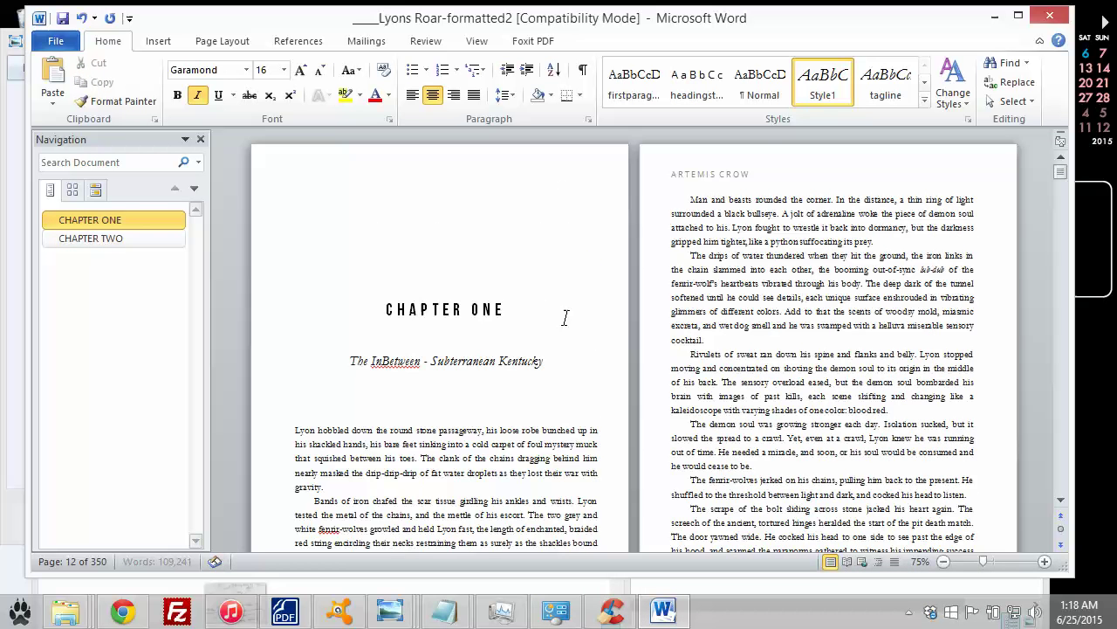
pyautogui.scroll(-2, 454, 367)
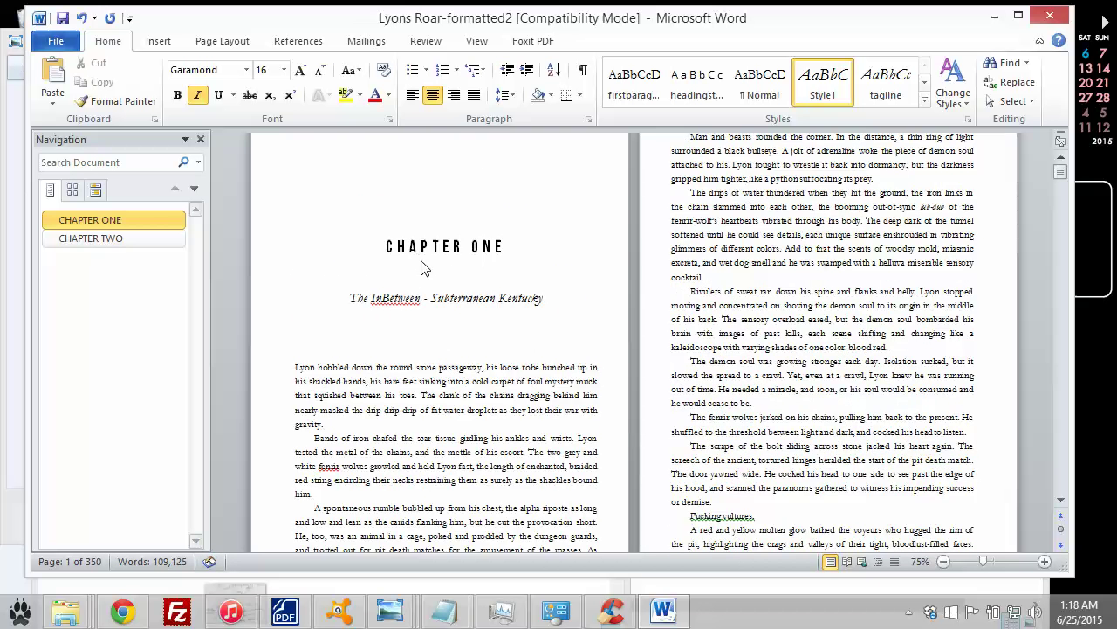
pyautogui.scroll(2, 422, 267)
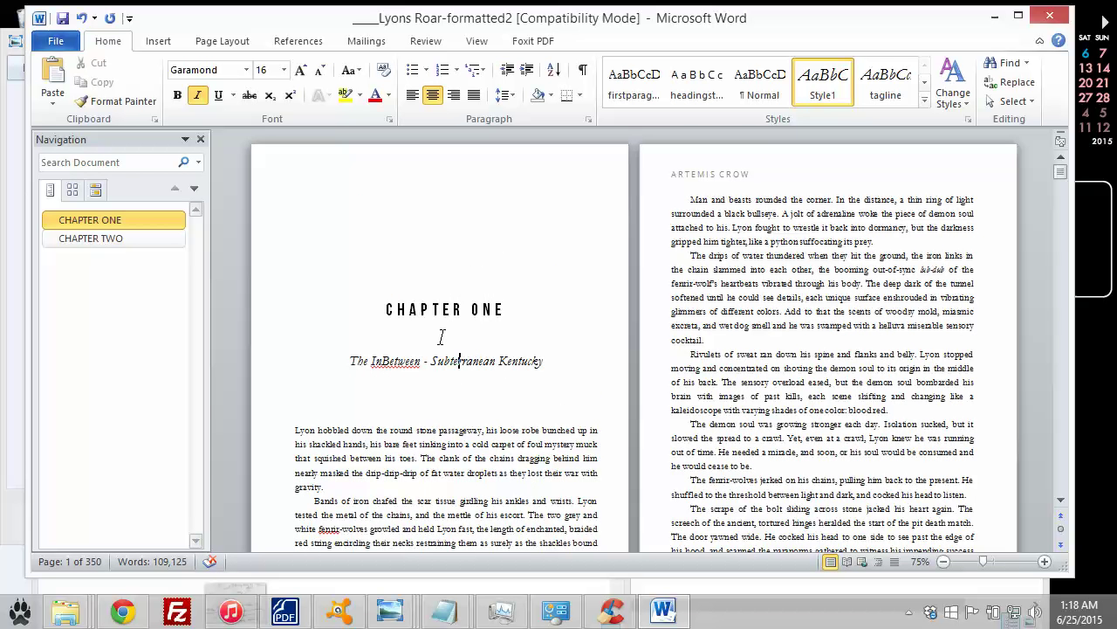
pyautogui.moveTo(386, 309); pyautogui.dragTo(517, 309)
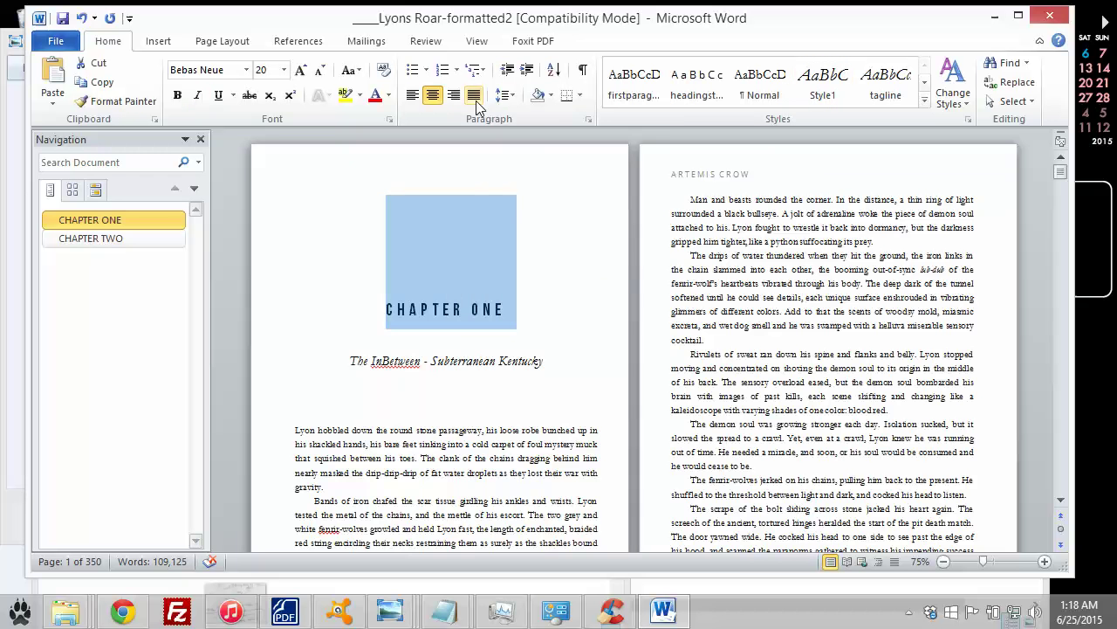
pyautogui.click(504, 94)
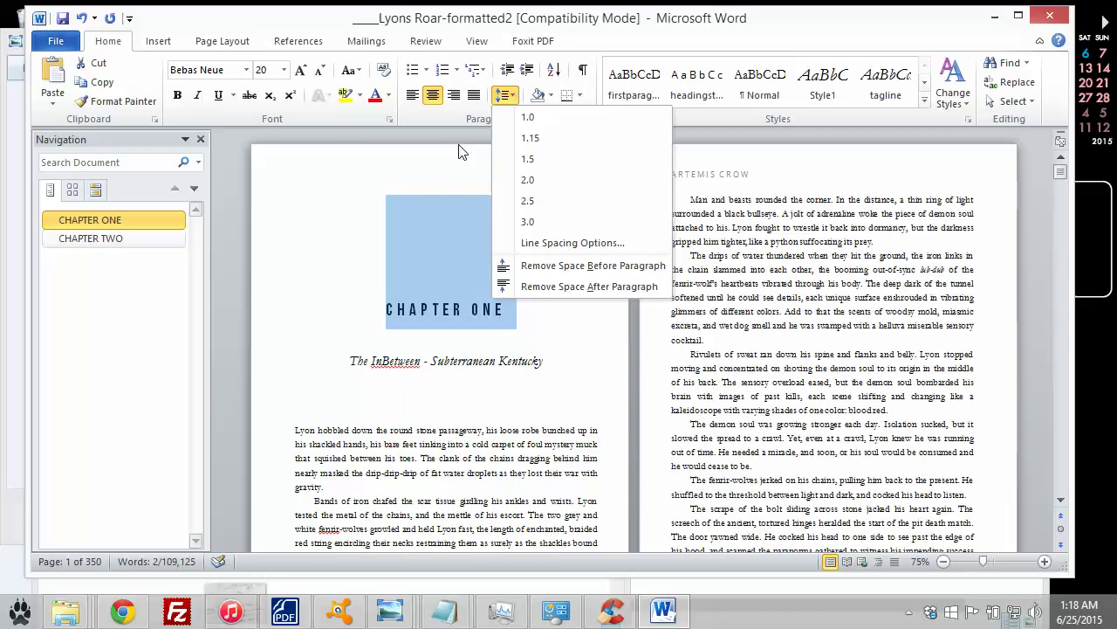
pyautogui.click(452, 154)
pyautogui.click(438, 251)
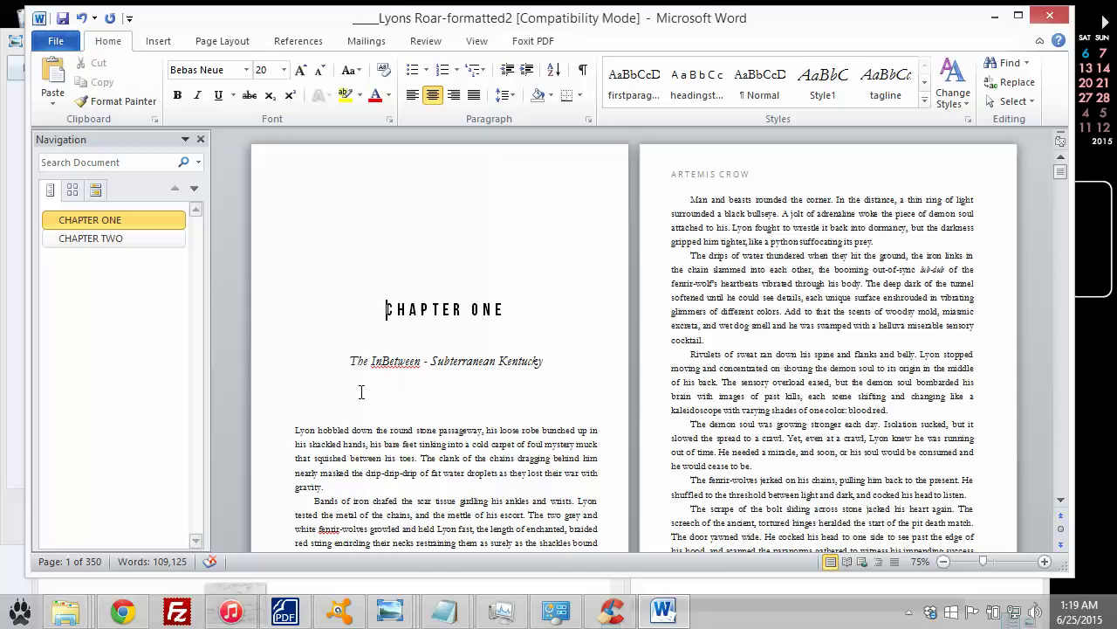
# - Insert a next-page section break at the end of chapter two, after "stained every surface."
pyautogui.click(148, 240)
pyautogui.scroll(3, 634, 299)
pyautogui.scroll(-15, 611, 299)
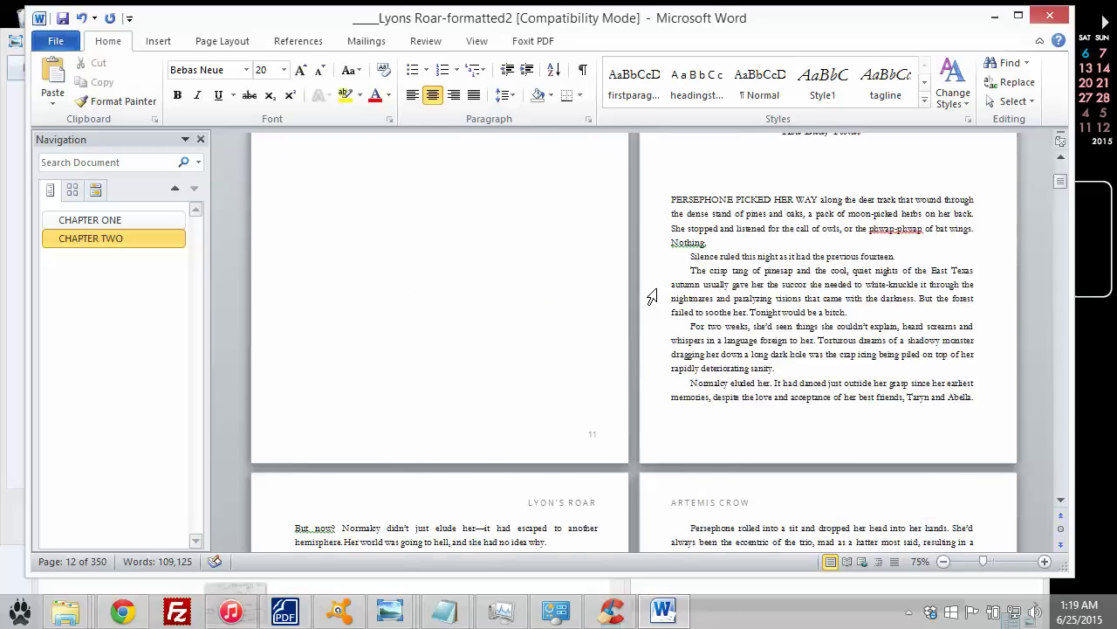
pyautogui.scroll(-10, 568, 307)
pyautogui.scroll(5, 524, 297)
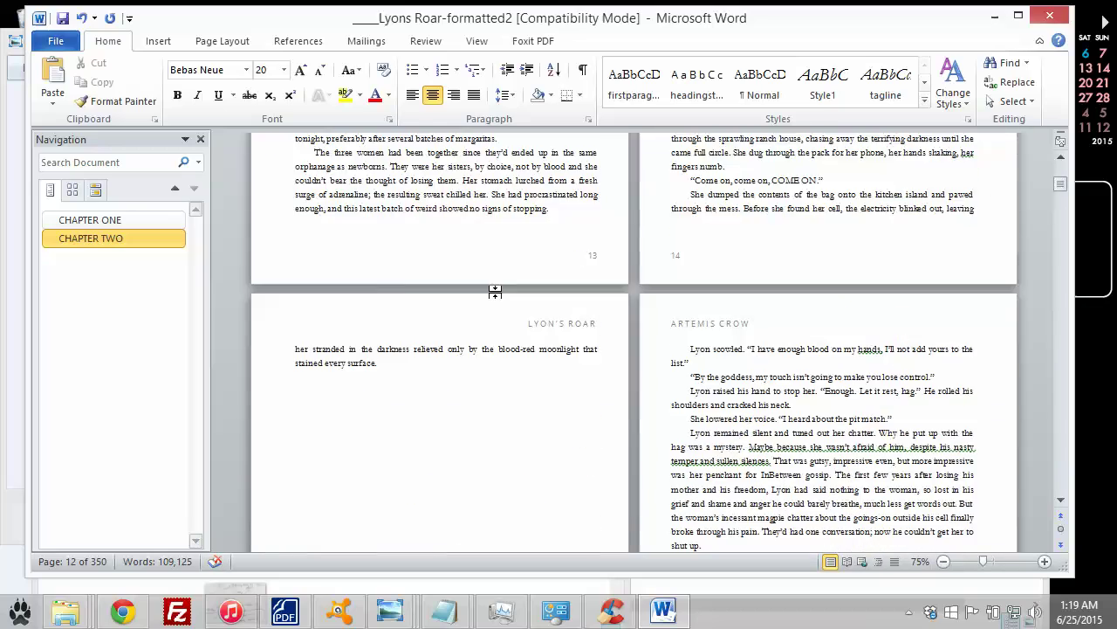
pyautogui.scroll(-3, 437, 288)
pyautogui.scroll(5, 401, 288)
pyautogui.scroll(-3, 403, 340)
pyautogui.click(404, 371)
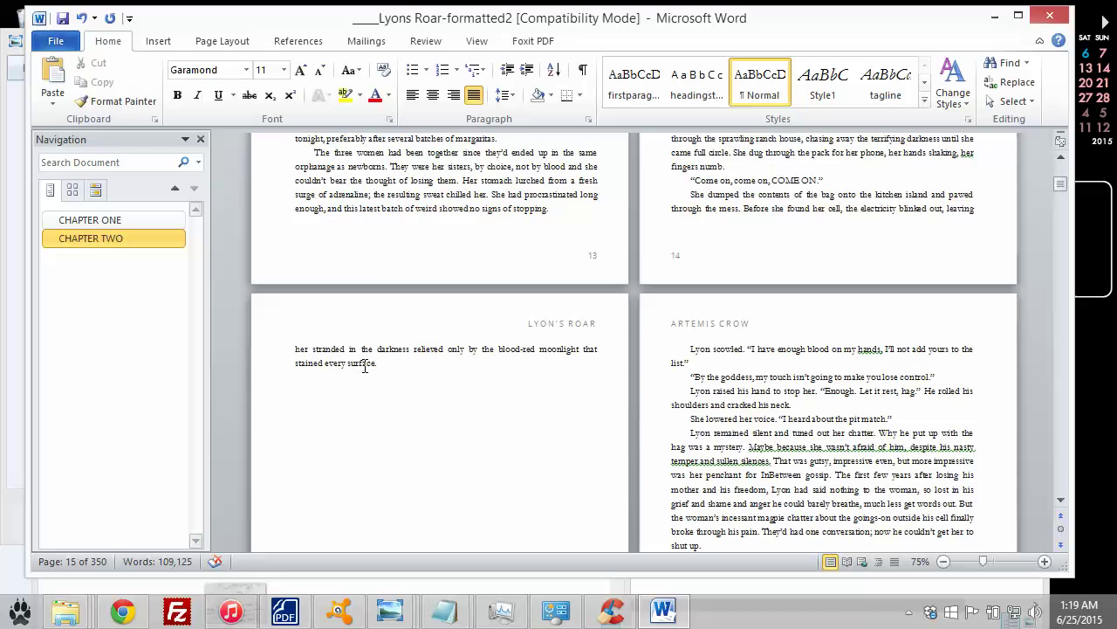
pyautogui.scroll(4, 394, 365)
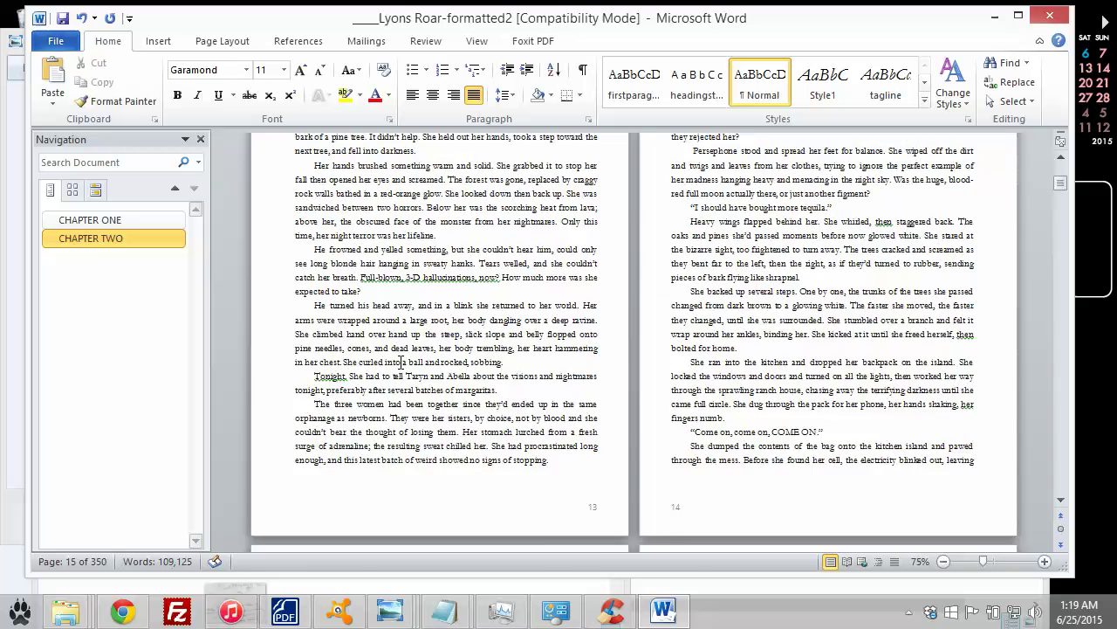
pyautogui.scroll(-4, 387, 365)
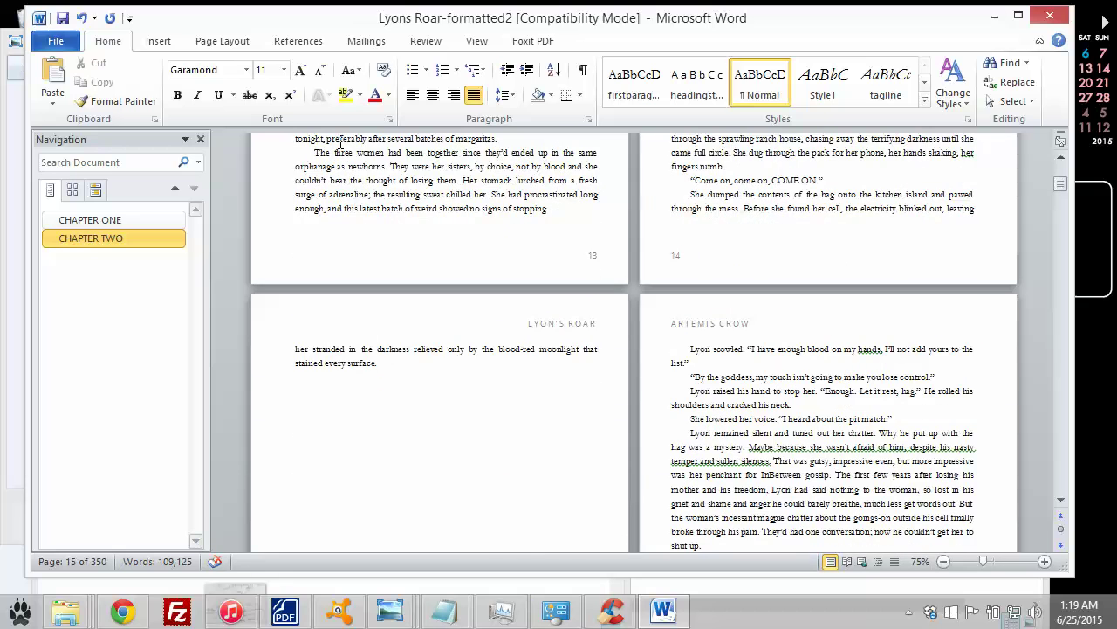
pyautogui.click(162, 41)
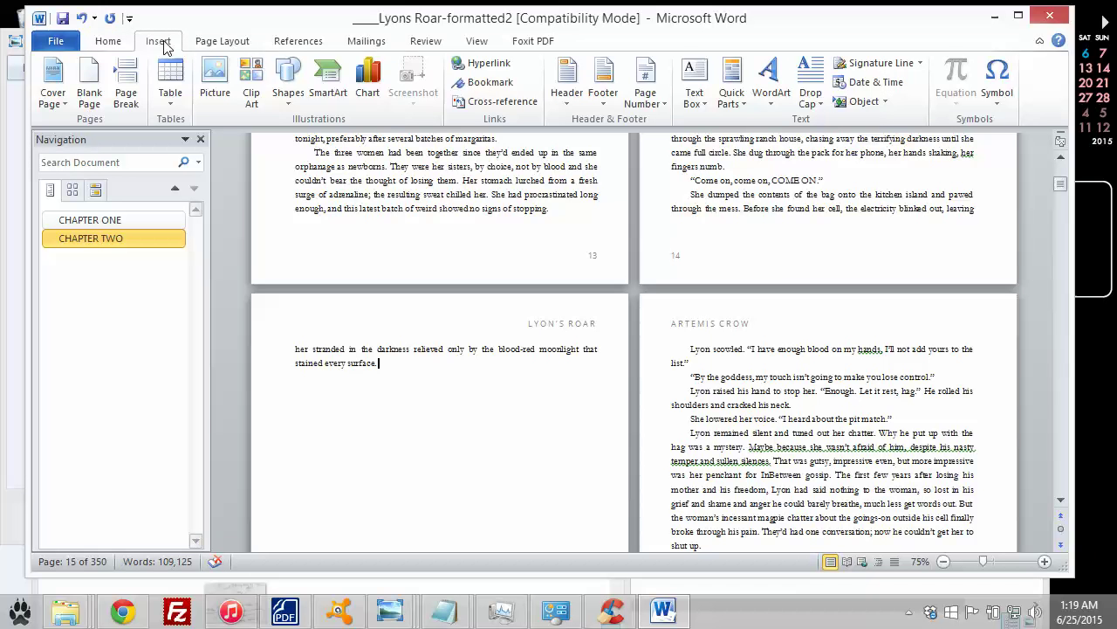
pyautogui.click(225, 41)
pyautogui.click(351, 63)
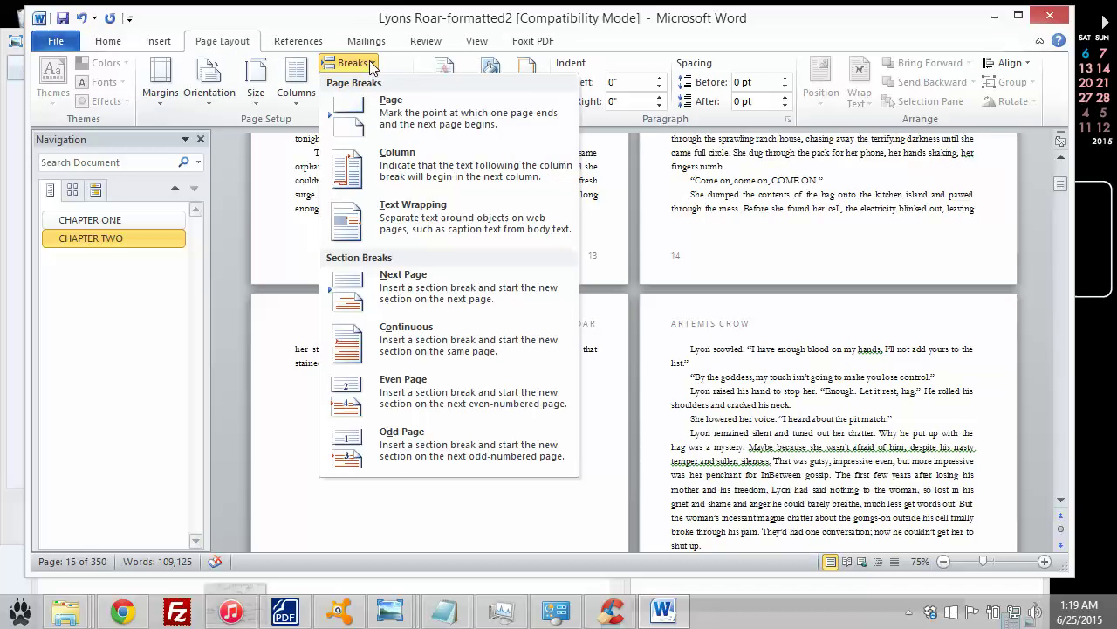
pyautogui.click(404, 280)
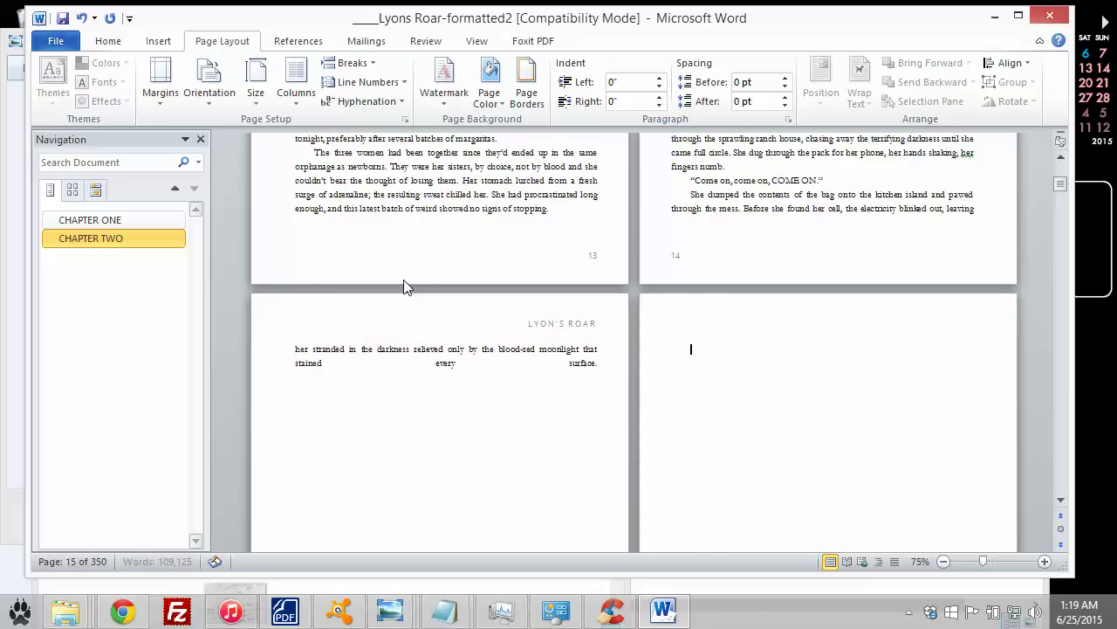
# - Delete the blank lines above the "Chapter Three" heading so it starts at the top of its page
pyautogui.scroll(4, 701, 396)
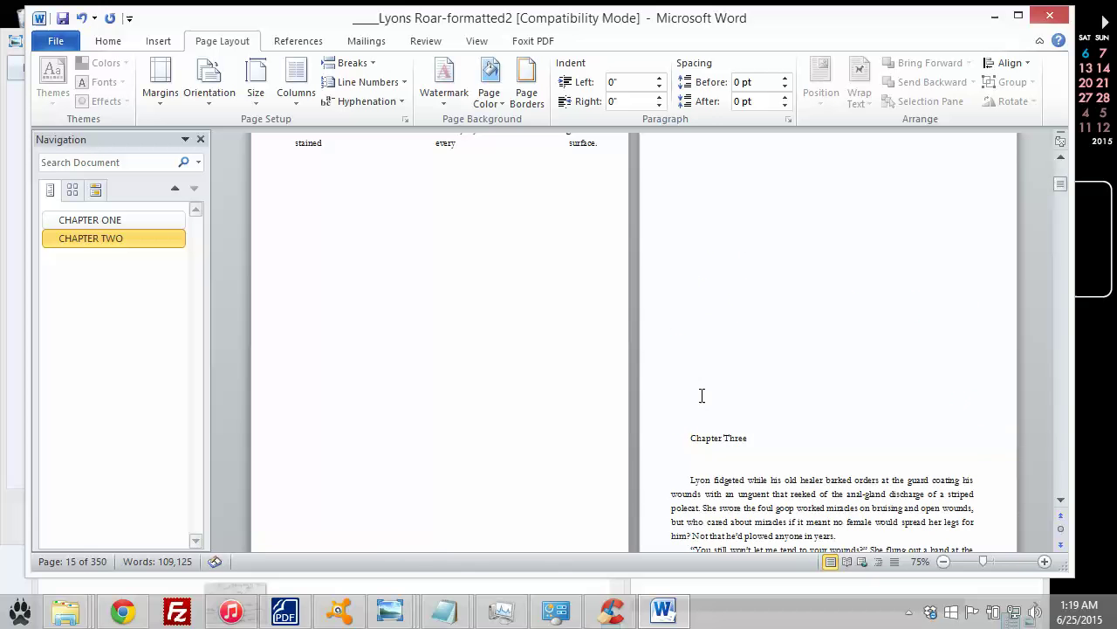
pyautogui.moveTo(691, 436); pyautogui.dragTo(692, 203)
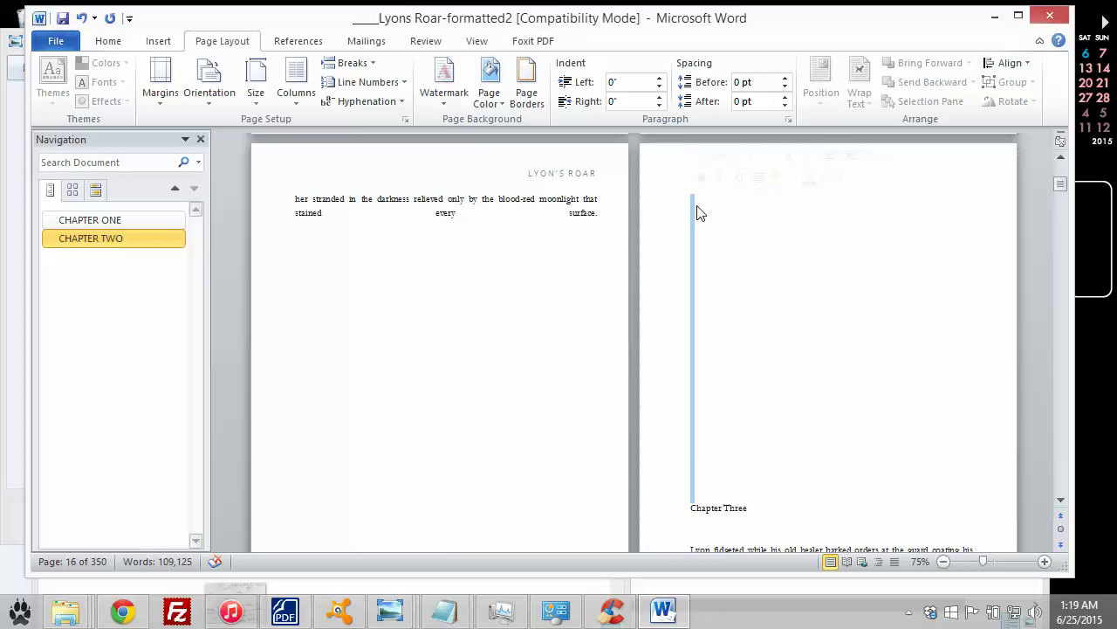
pyautogui.press('Delete')
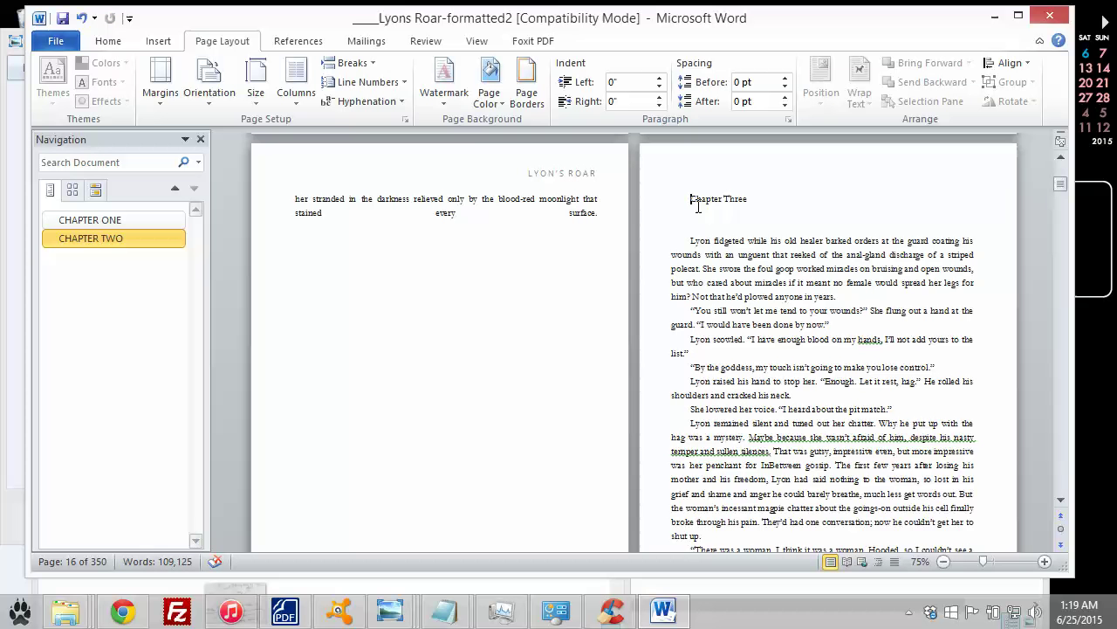
# - Apply the Heading 1 style to the "Chapter Three" title line
pyautogui.click(660, 193)
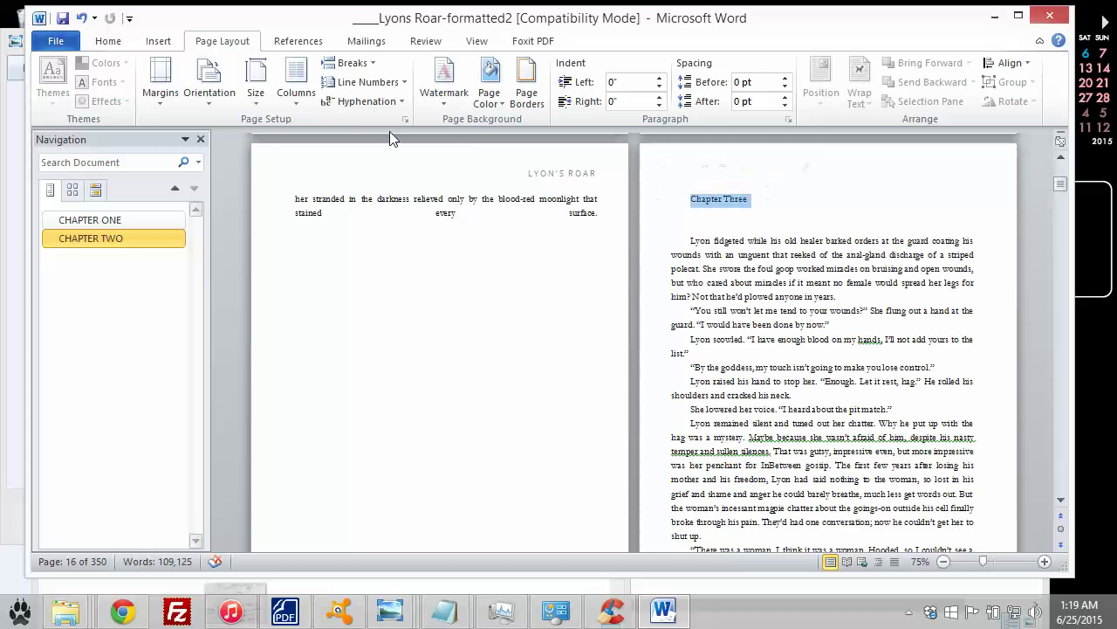
pyautogui.click(108, 41)
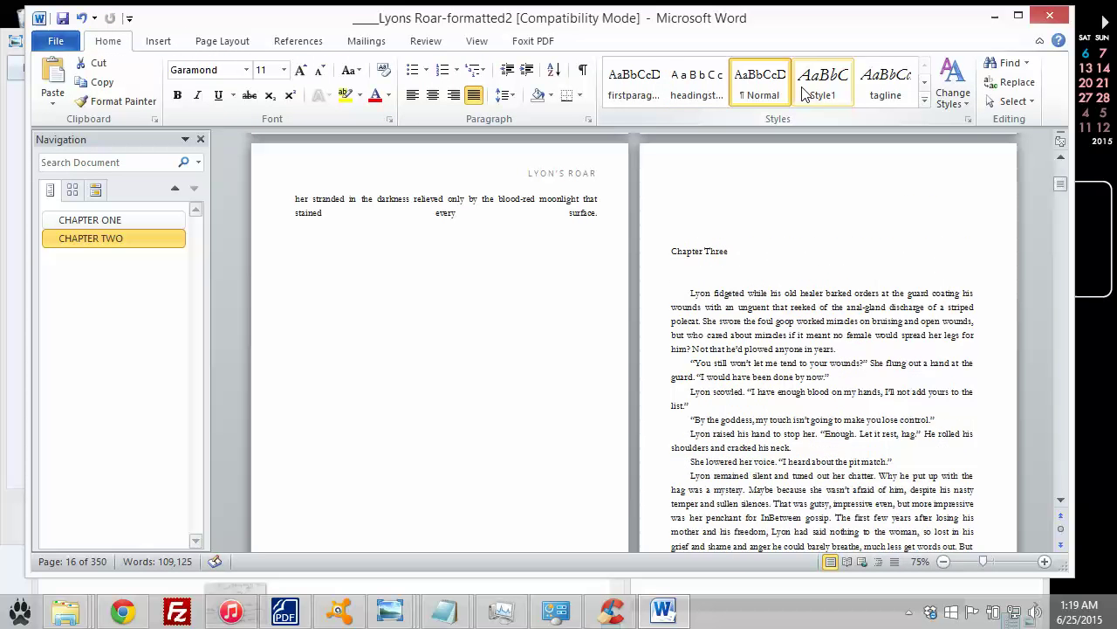
pyautogui.click(925, 102)
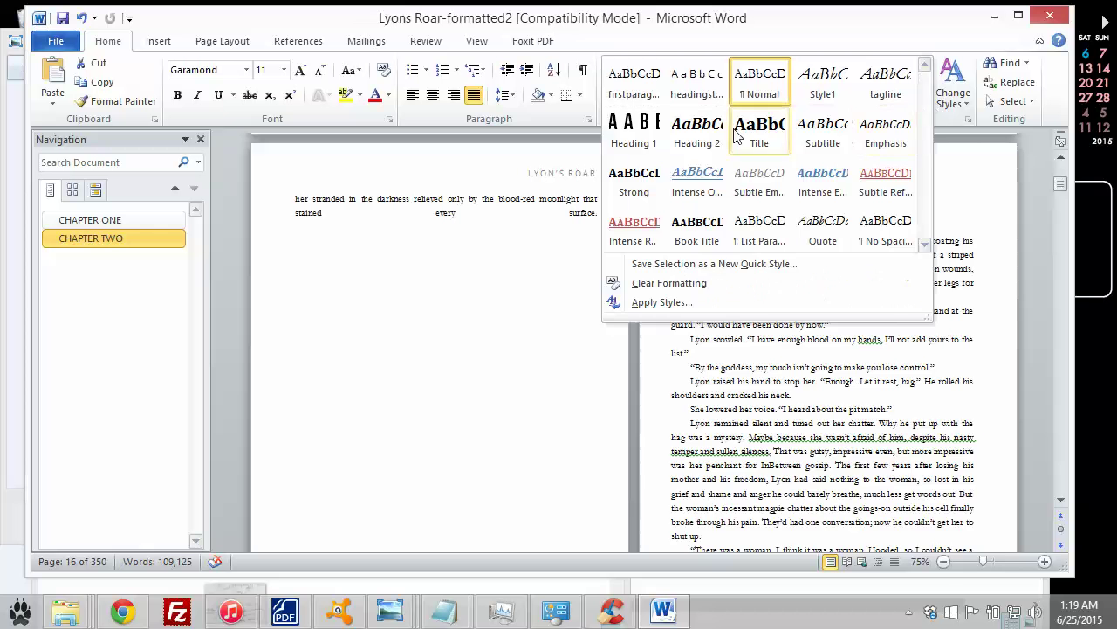
pyautogui.click(643, 140)
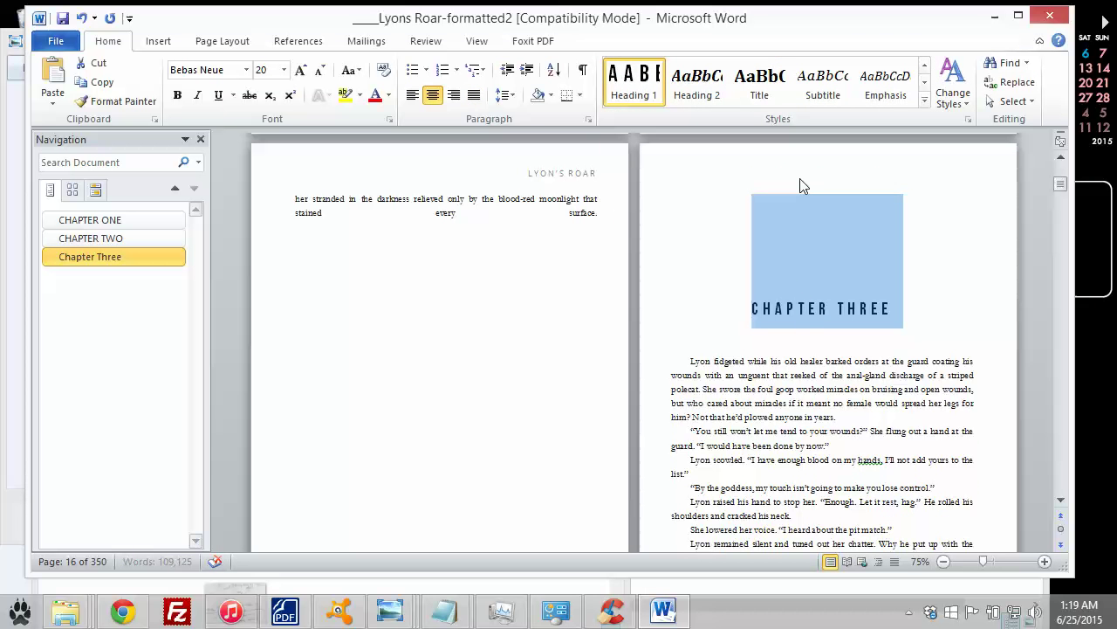
# - Apply the firstparagraph style to chapter three's opening paragraph, "Lyon fidgeted while his old healer barked orders"
pyautogui.click(733, 361)
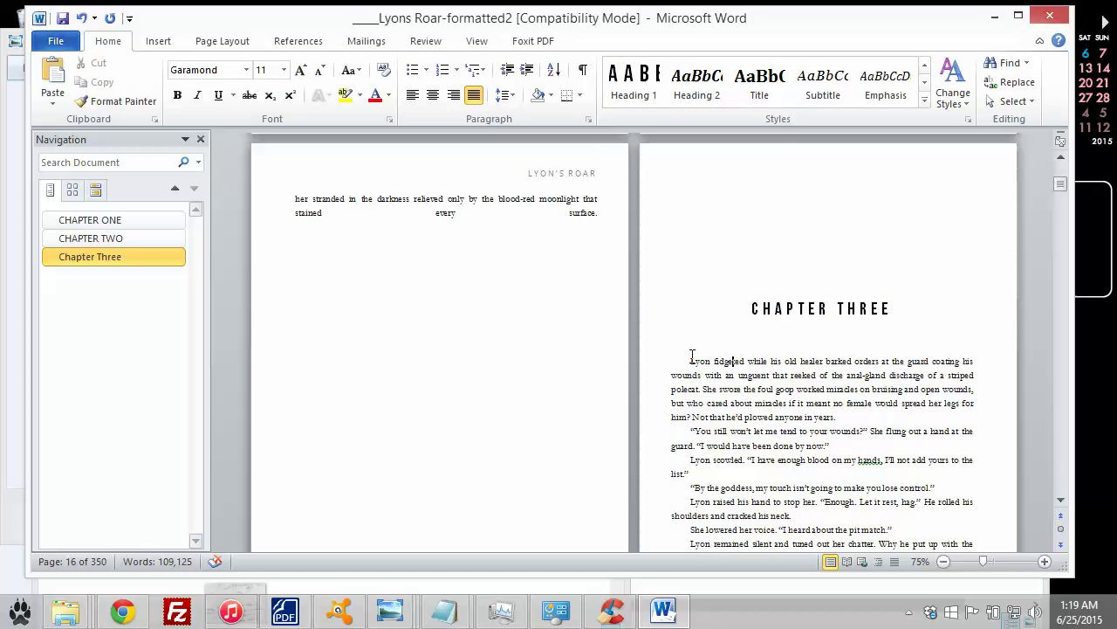
pyautogui.moveTo(689, 361); pyautogui.dragTo(836, 417)
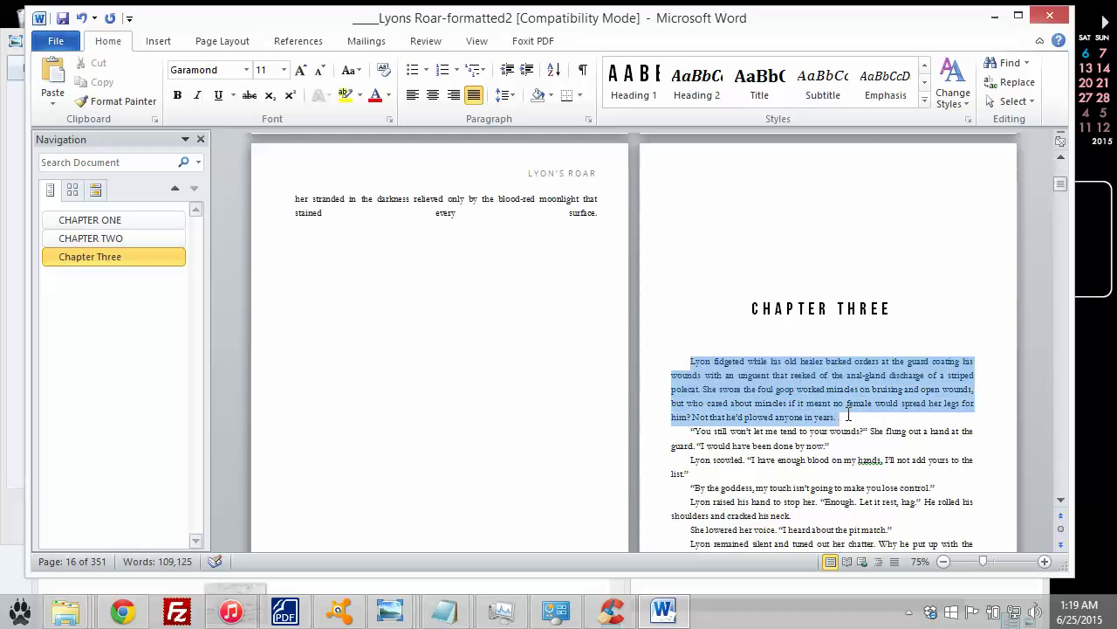
pyautogui.click(925, 101)
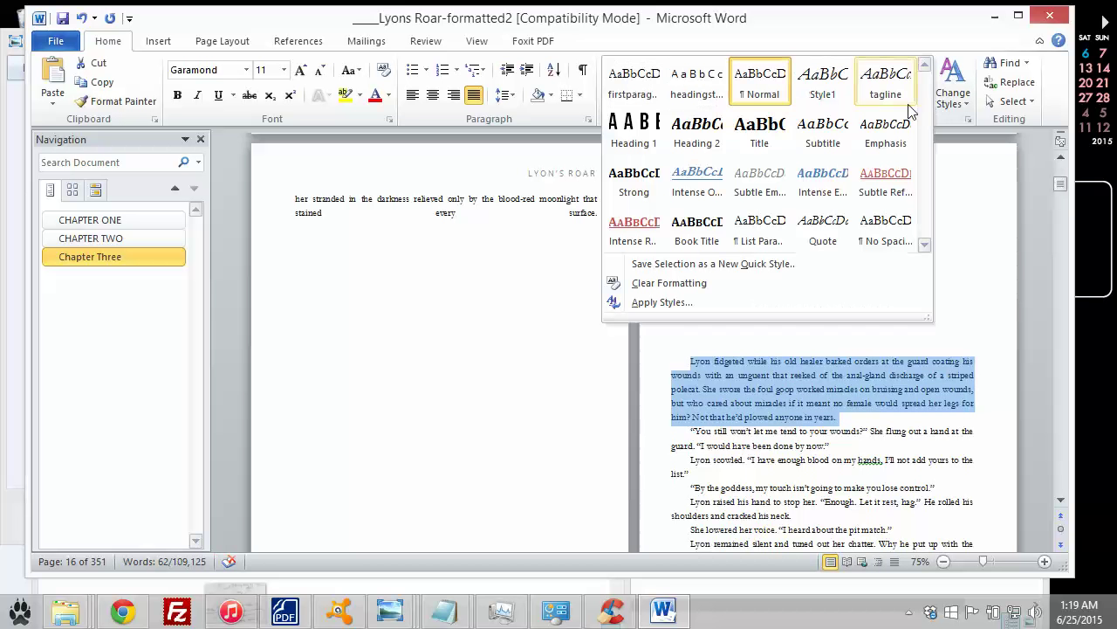
pyautogui.click(635, 87)
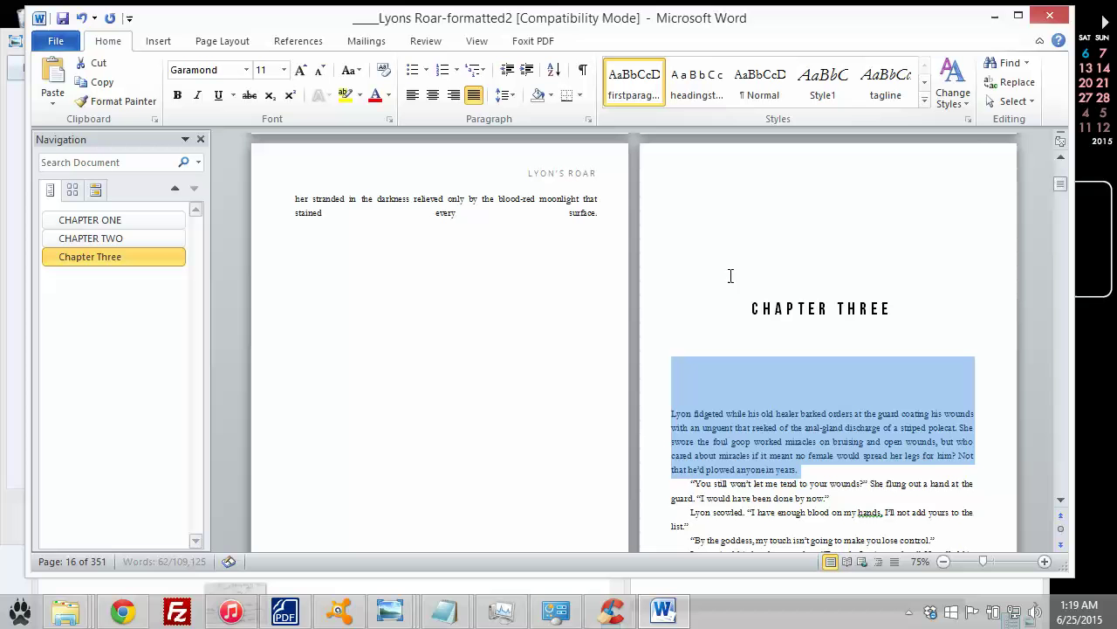
pyautogui.click(767, 367)
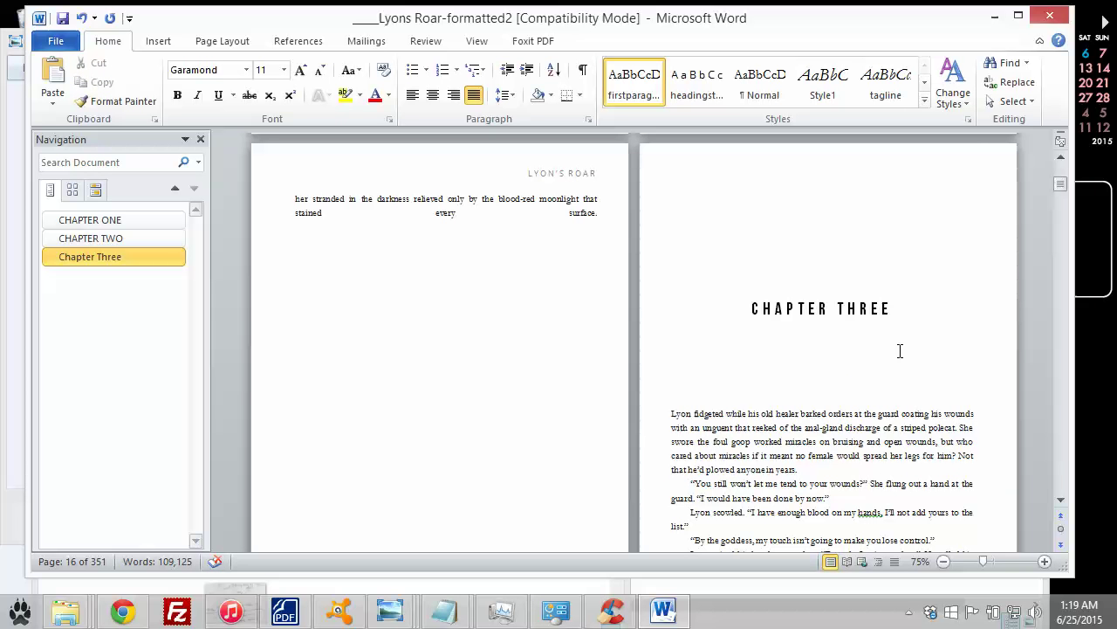
# - Delete the blank lines between the "CHAPTER THREE" heading and the chapter's opening paragraph
pyautogui.scroll(-3, 778, 415)
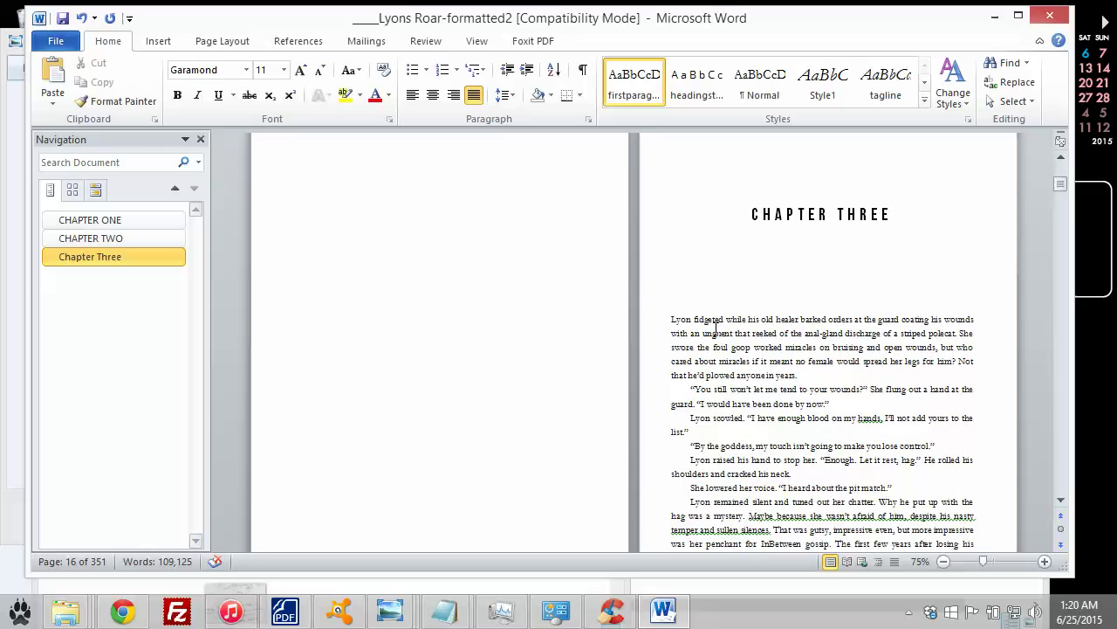
pyautogui.scroll(4, 858, 274)
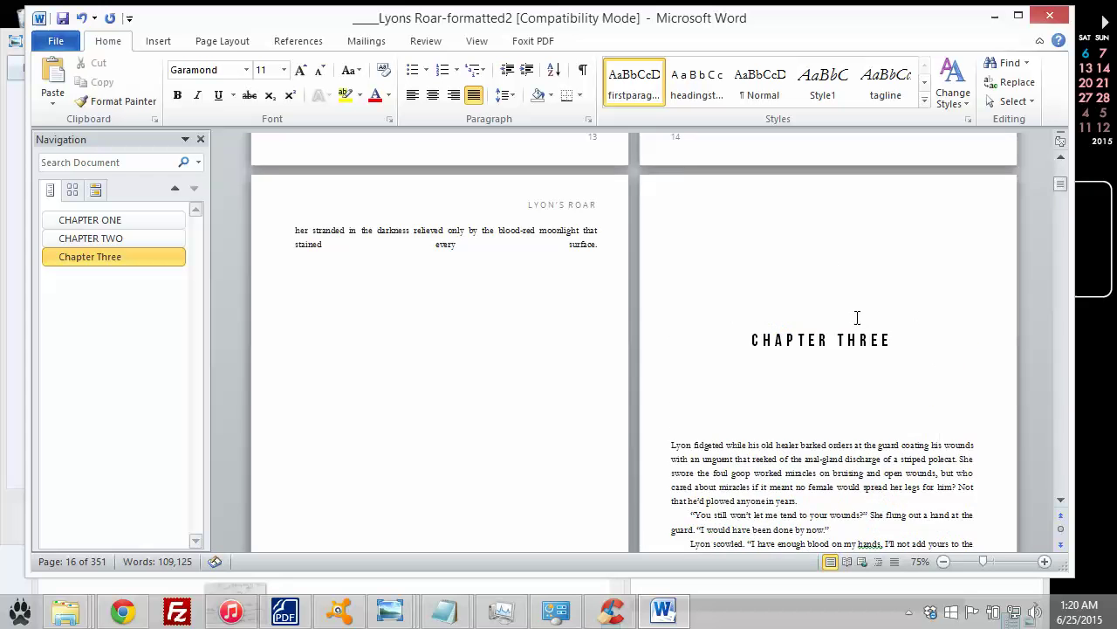
pyautogui.scroll(-9, 859, 297)
pyautogui.scroll(4, 860, 318)
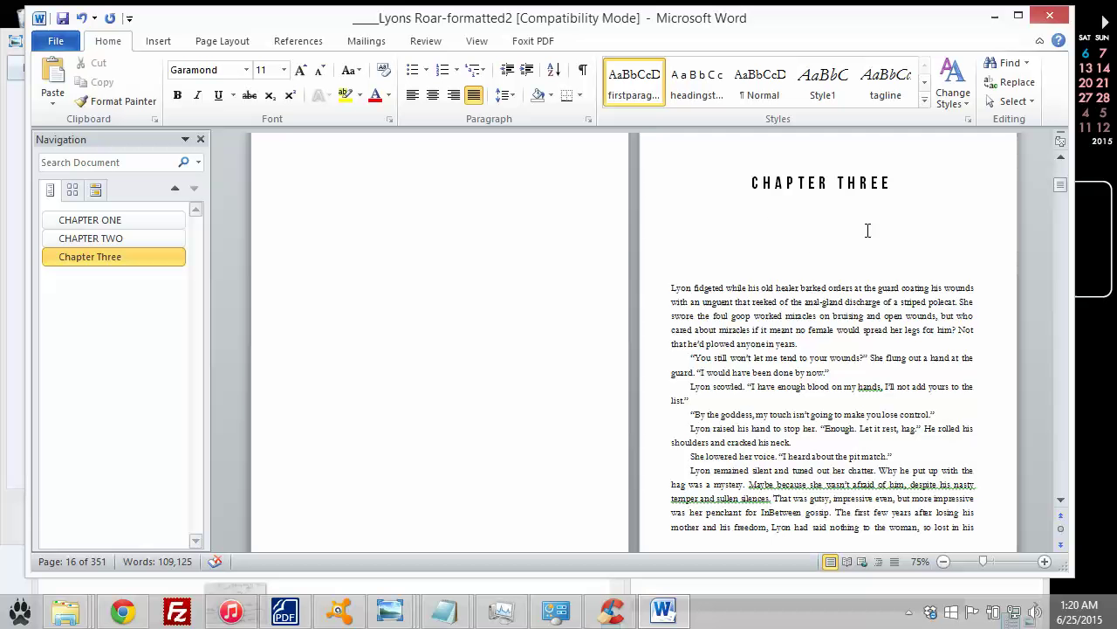
pyautogui.scroll(4, 829, 239)
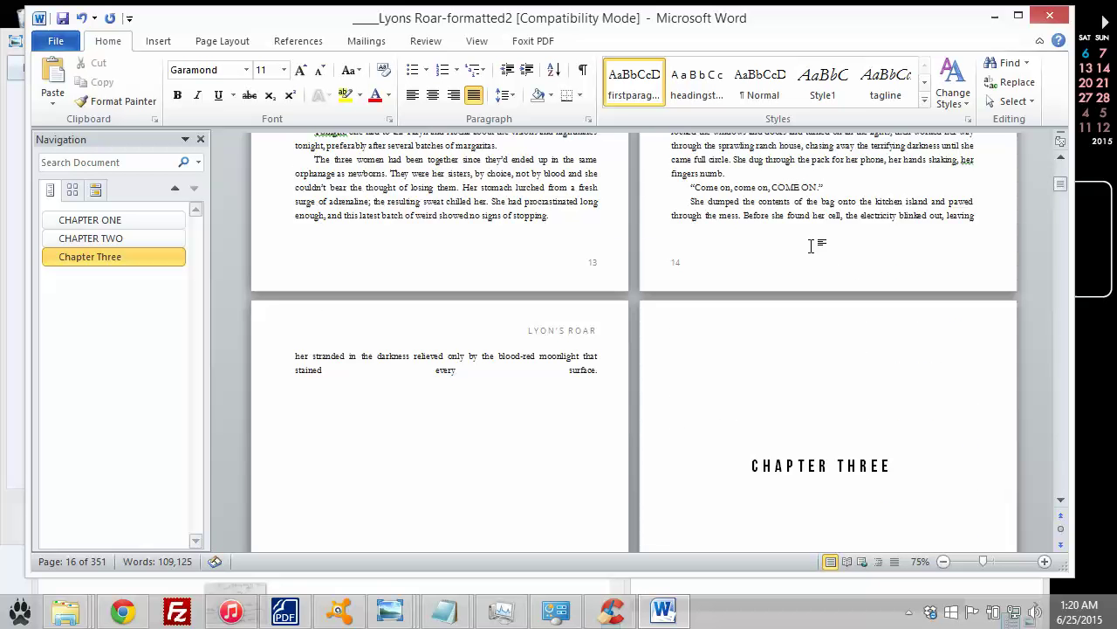
pyautogui.scroll(-3, 809, 247)
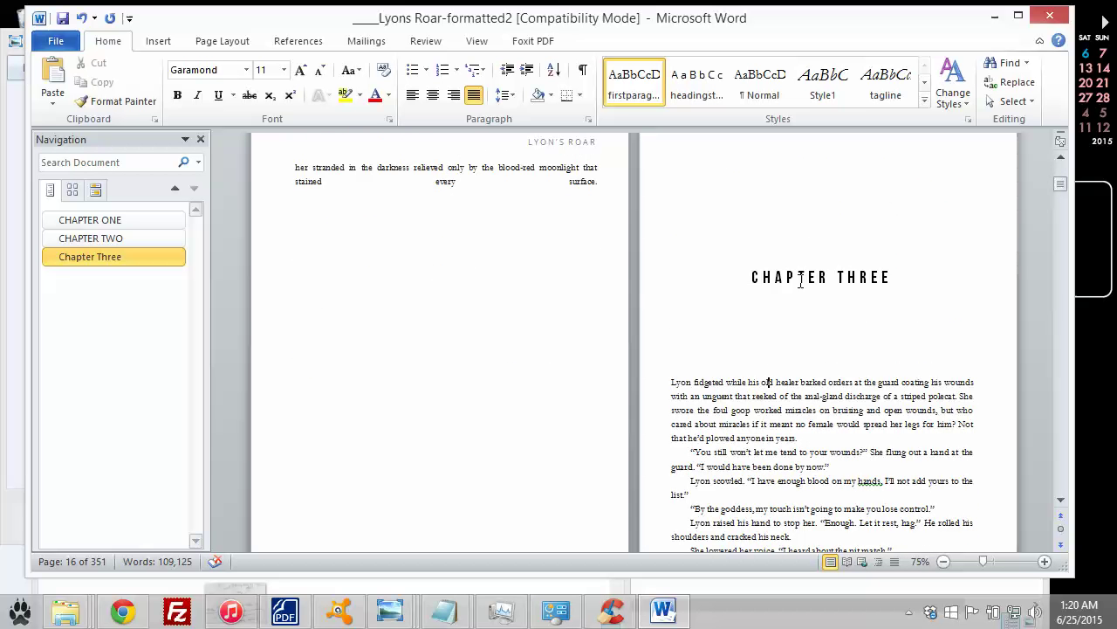
pyautogui.scroll(-3, 800, 280)
pyautogui.scroll(3, 769, 332)
pyautogui.click(789, 316)
pyautogui.click(795, 327)
pyautogui.press('BackSpace')
pyautogui.press('BackSpace')
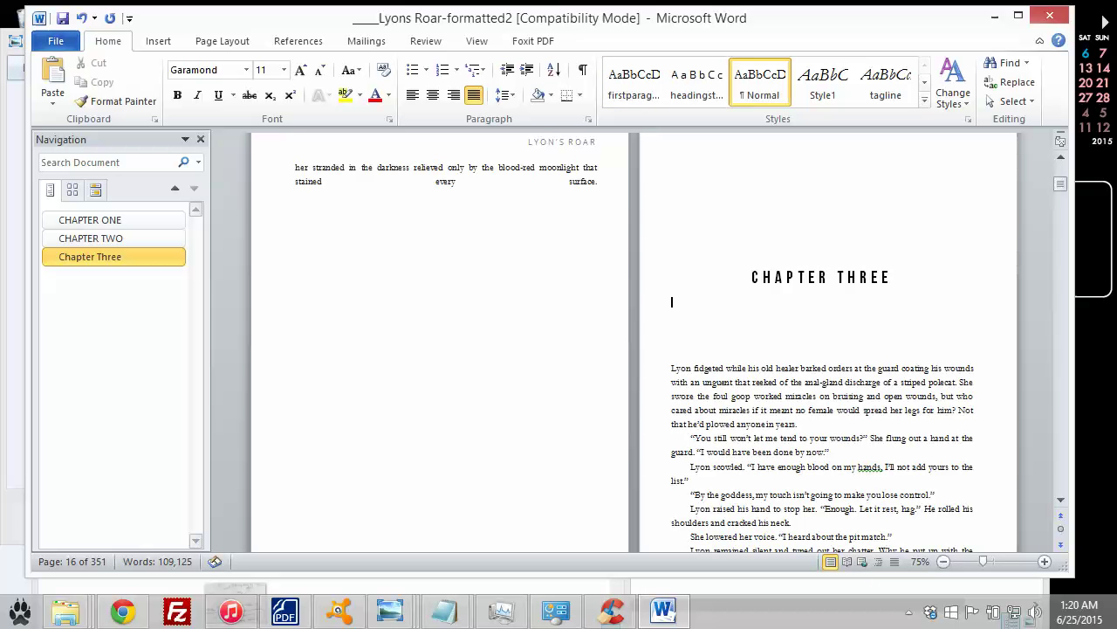
pyautogui.press('BackSpace')
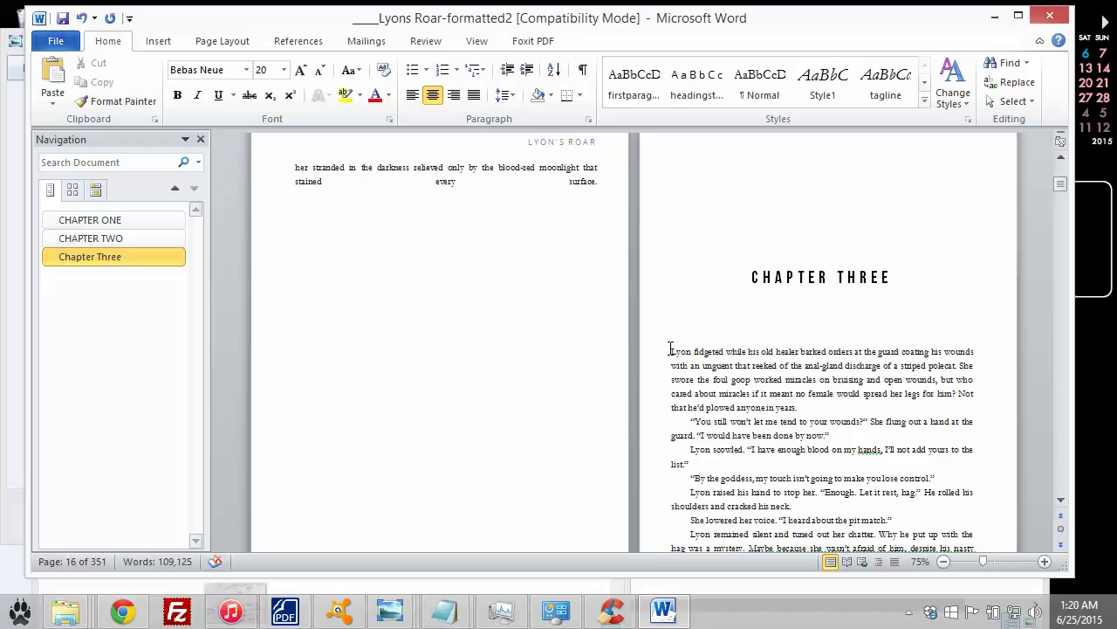
pyautogui.click(669, 290)
pyautogui.click(675, 315)
pyautogui.click(675, 315)
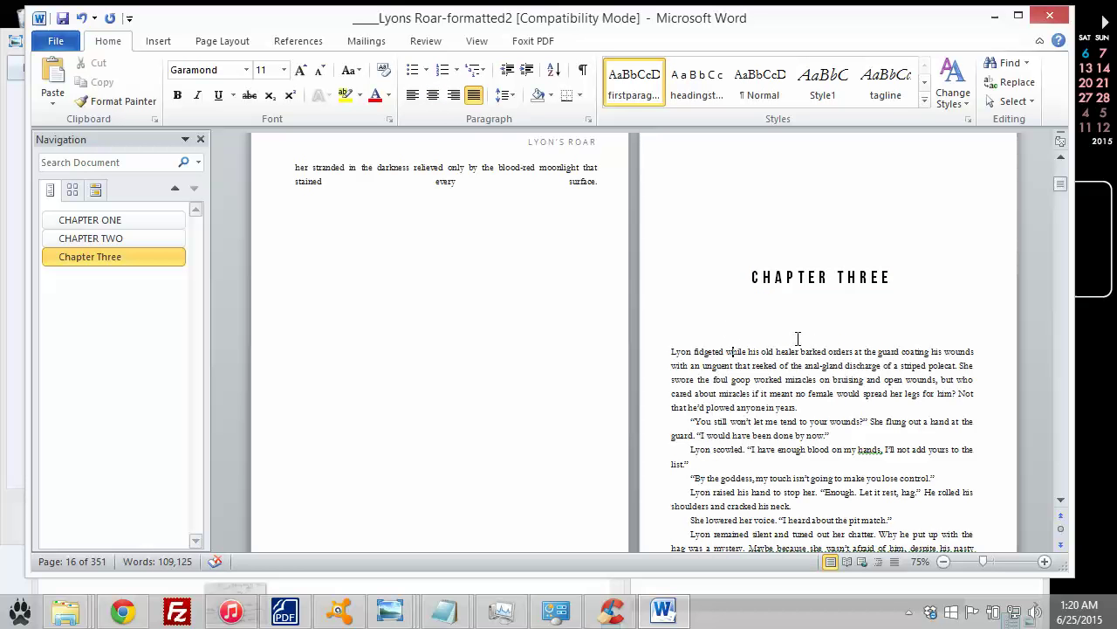
# - Change the case of the "CHAPTER TWO" heading to Capitalize Each Word
pyautogui.click(124, 239)
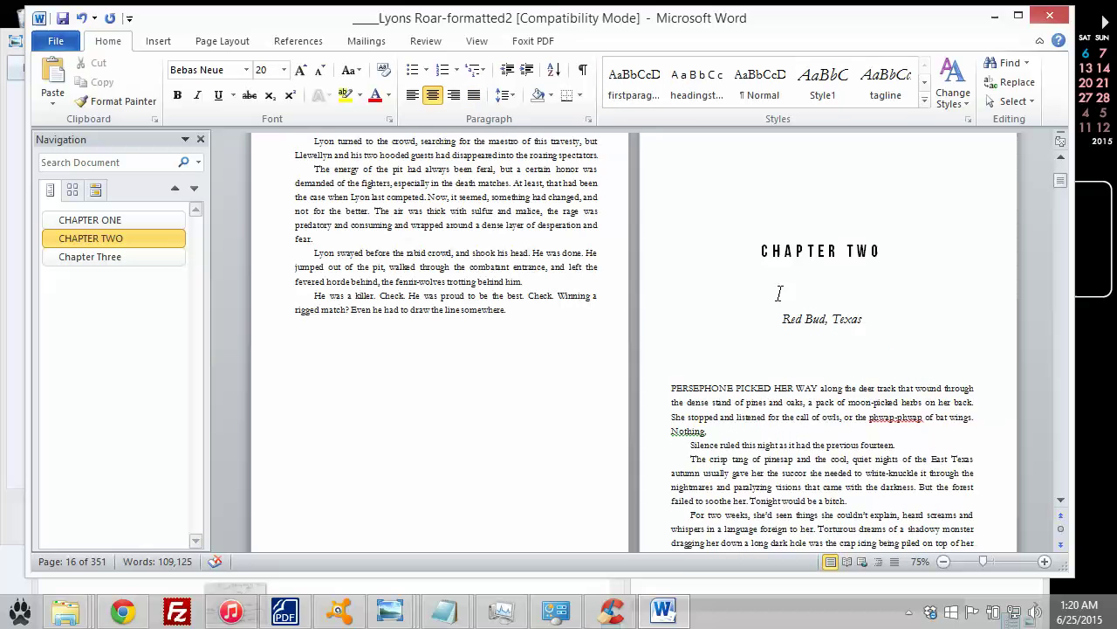
pyautogui.click(114, 262)
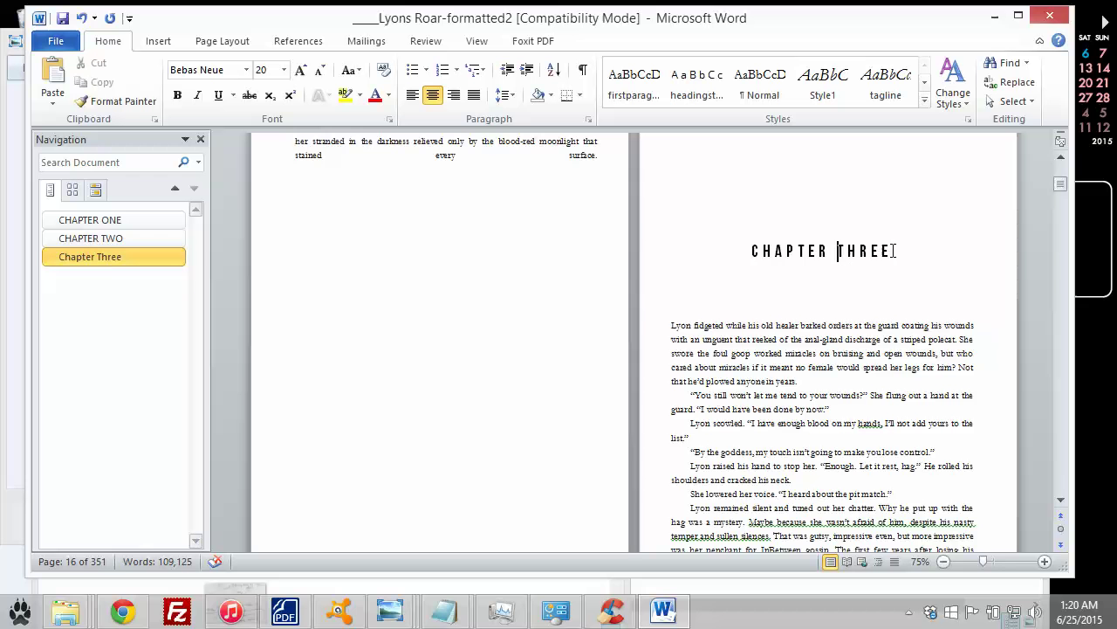
pyautogui.moveTo(894, 252); pyautogui.dragTo(742, 250)
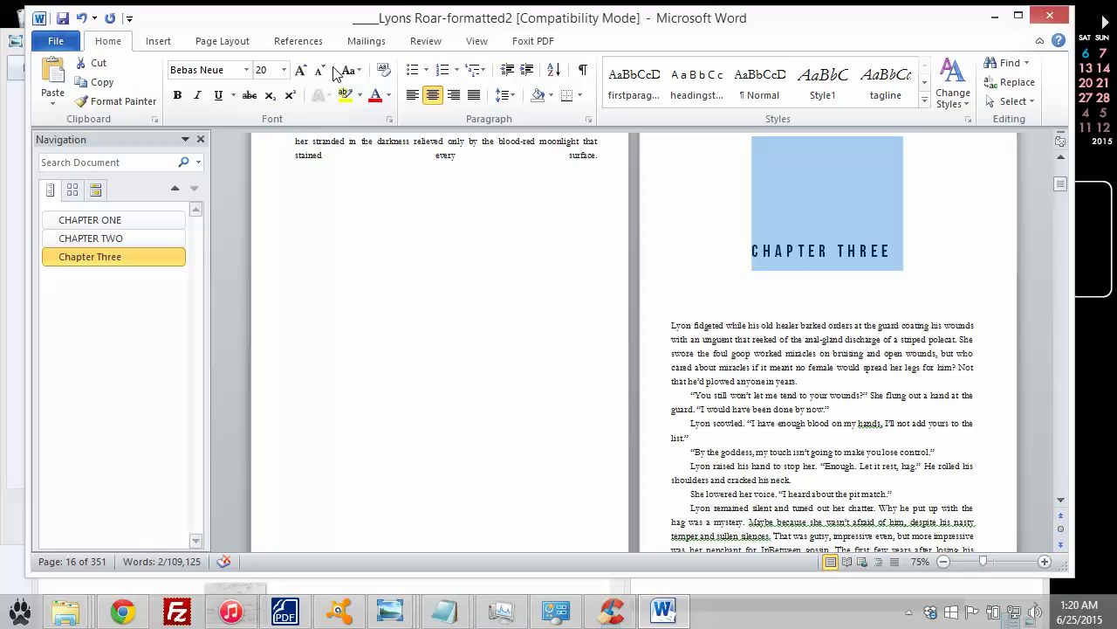
pyautogui.click(126, 238)
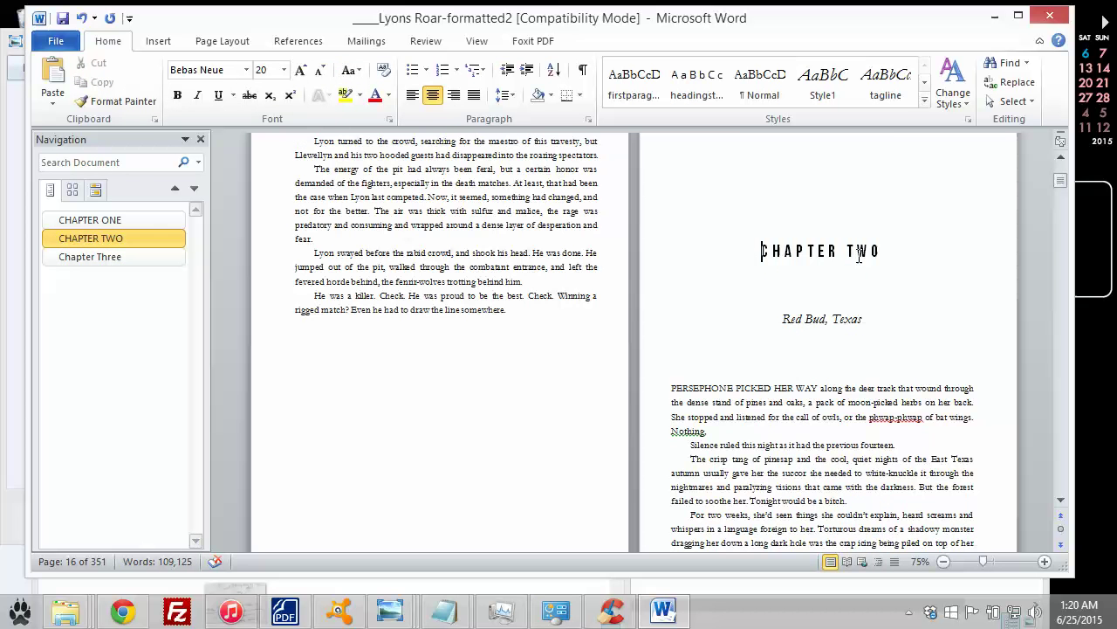
pyautogui.moveTo(886, 251); pyautogui.dragTo(728, 257)
pyautogui.click(349, 70)
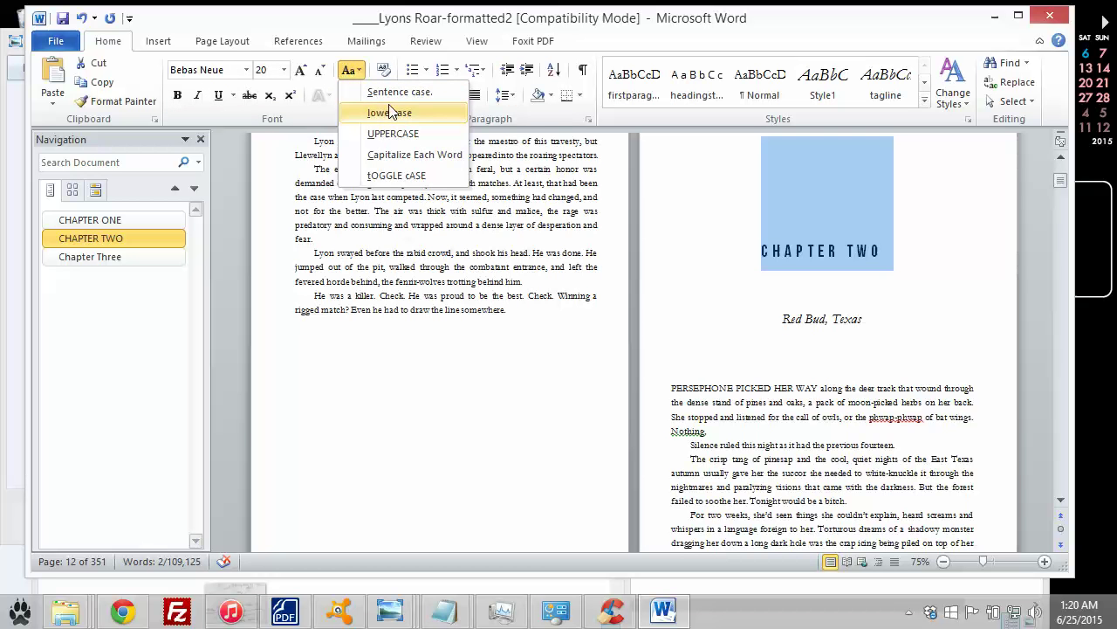
pyautogui.click(398, 154)
# - Change the case of the "CHAPTER ONE" heading to Capitalize Each Word
pyautogui.click(116, 220)
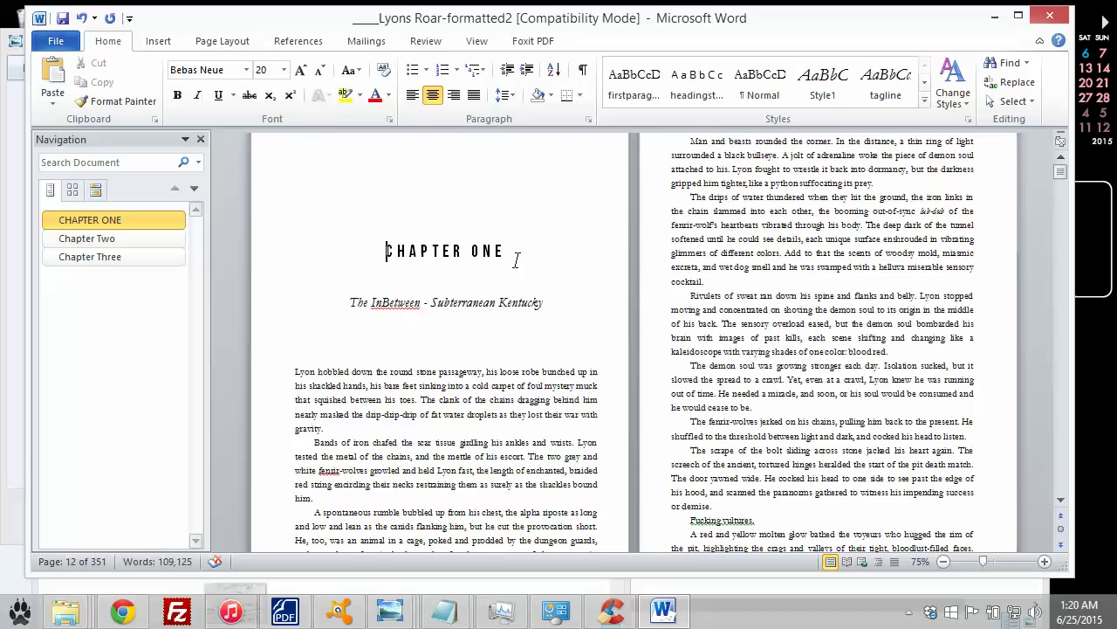
pyautogui.click(348, 70)
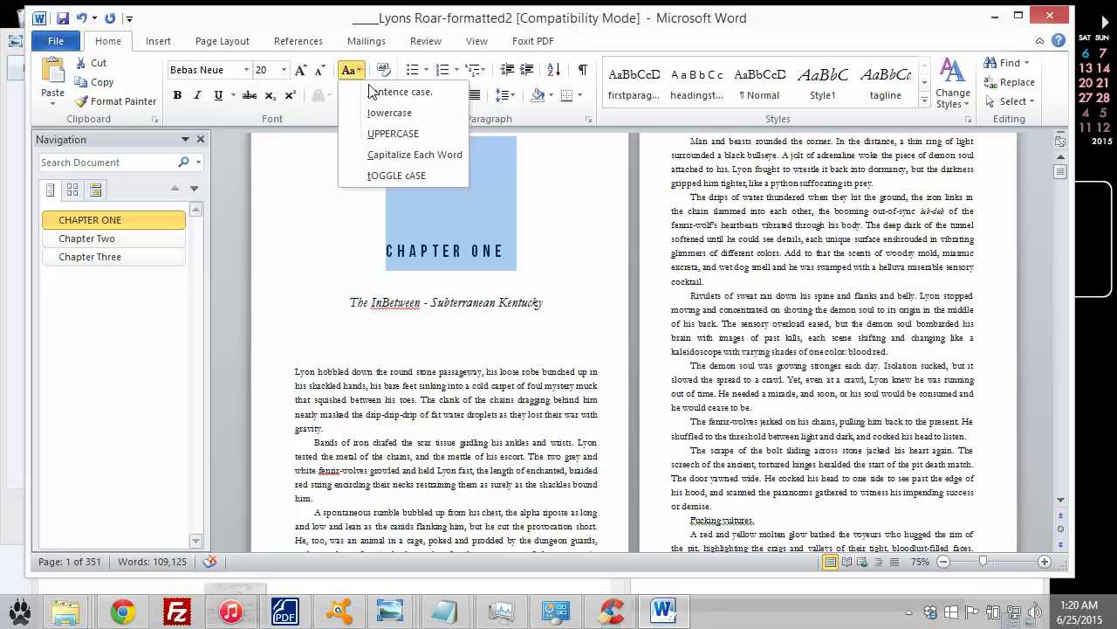
pyautogui.click(398, 154)
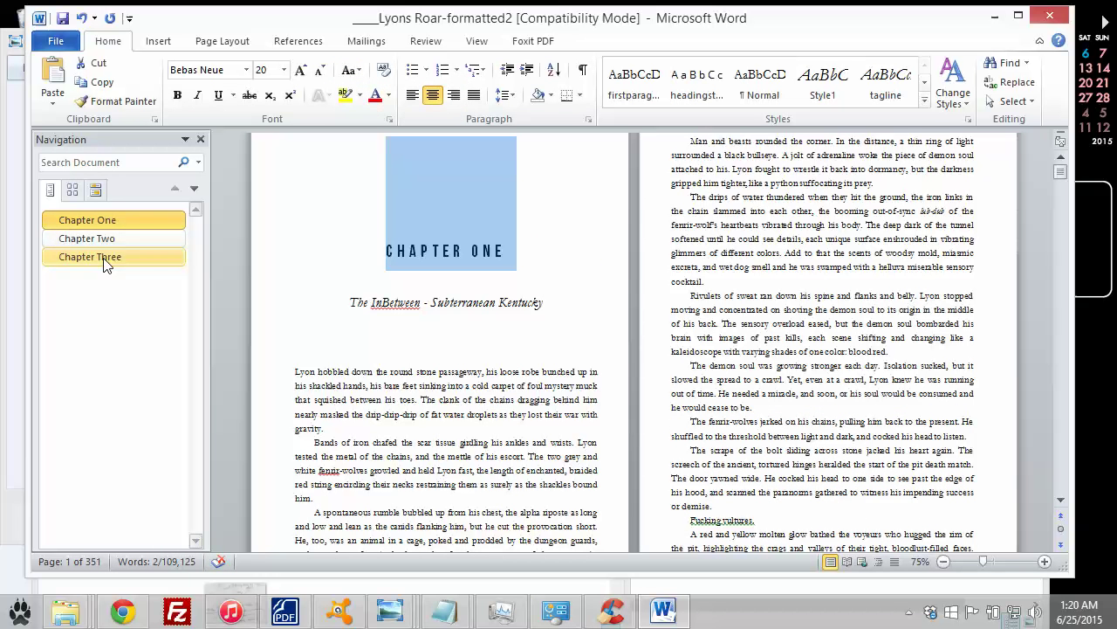
pyautogui.click(465, 262)
# - Add a paragraph break after chapter two's closing words, "stained every surface.", so the last line's word spacing is normal
pyautogui.click(153, 262)
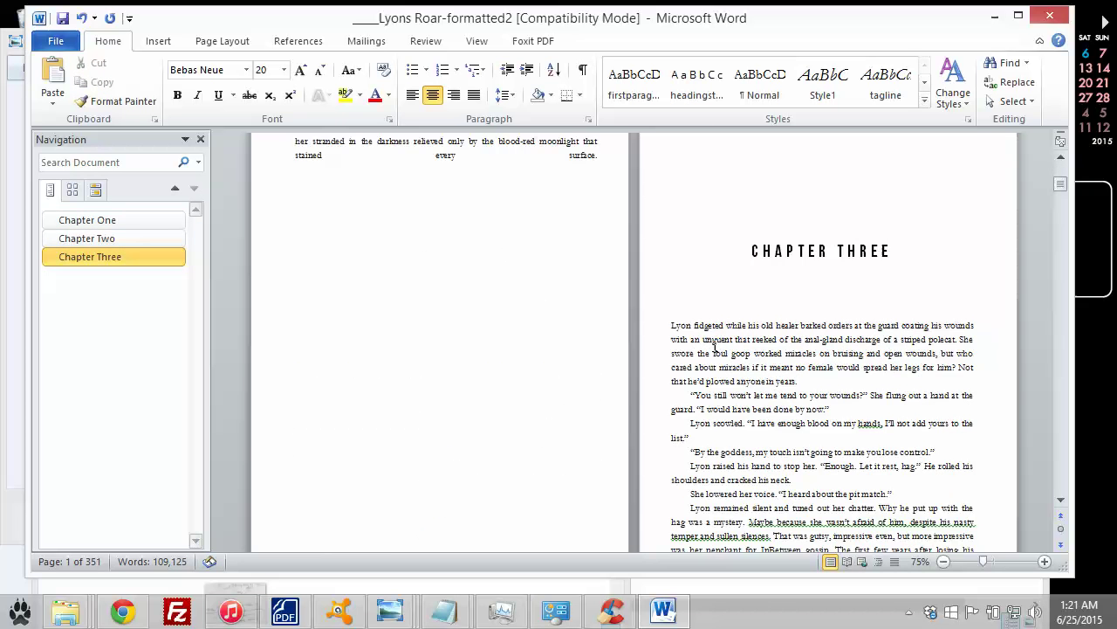
pyautogui.scroll(-5, 714, 347)
pyautogui.scroll(8, 571, 319)
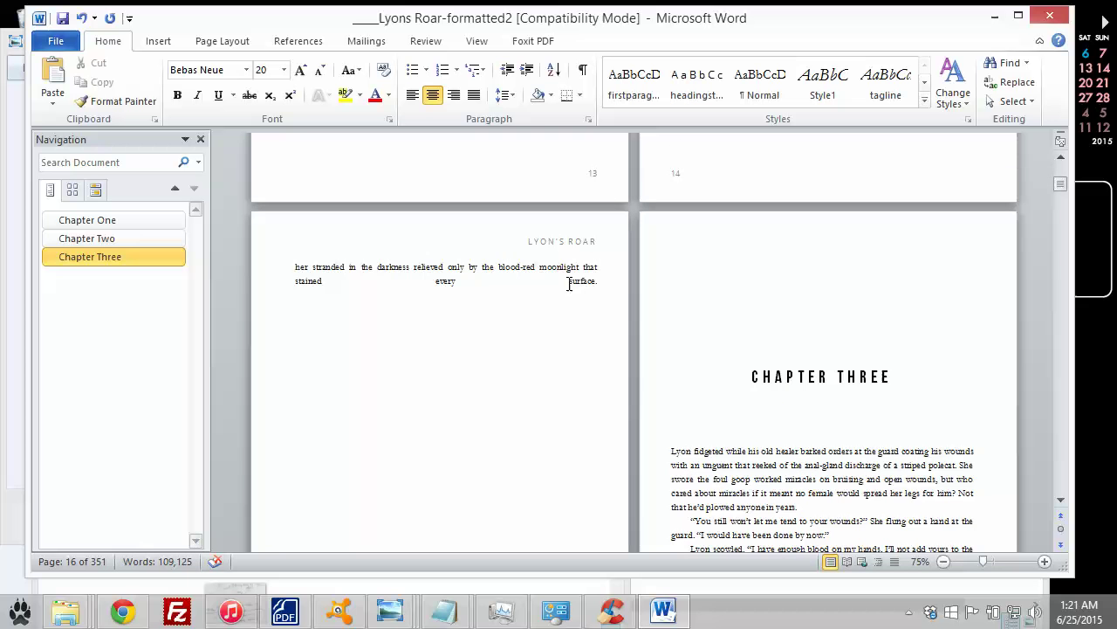
pyautogui.click(593, 281)
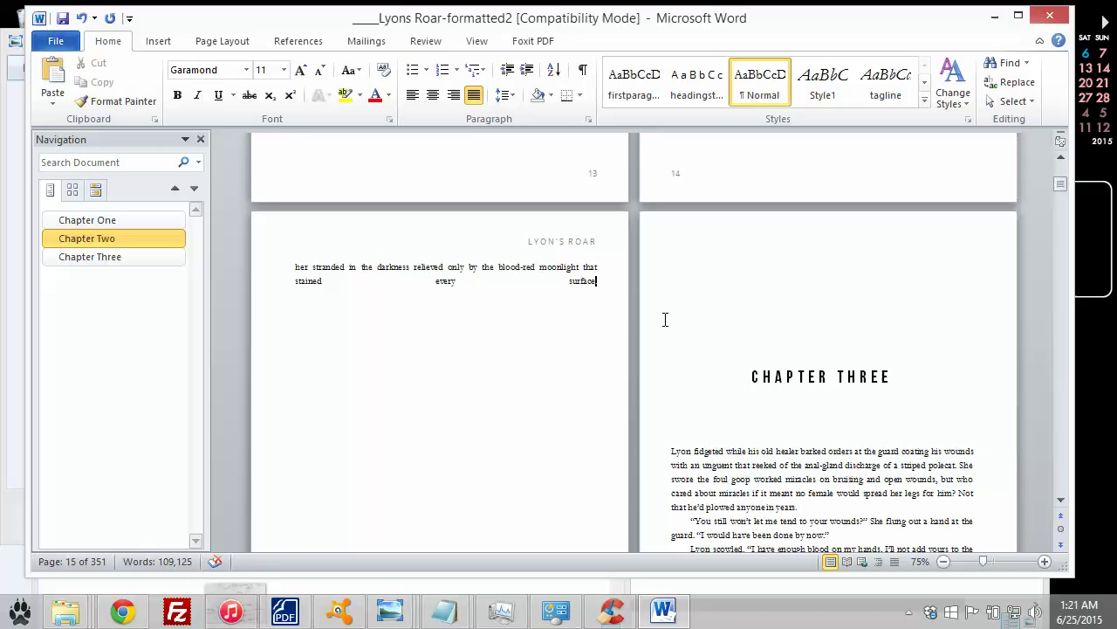
pyautogui.press('Return')
pyautogui.scroll(-2, 616, 263)
pyautogui.scroll(2, 738, 248)
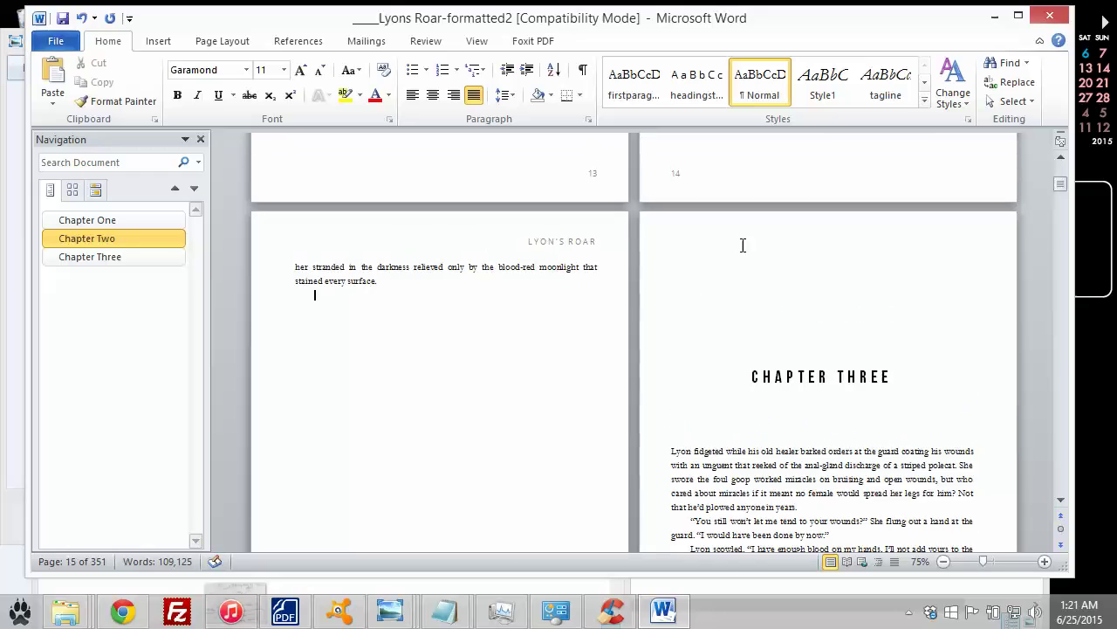
# - Insert a Next Page section break at the end of chapter three, after "In seconds, the demon soul would take control."
pyautogui.scroll(-10, 805, 384)
pyautogui.scroll(6, 848, 204)
pyautogui.scroll(-8, 860, 302)
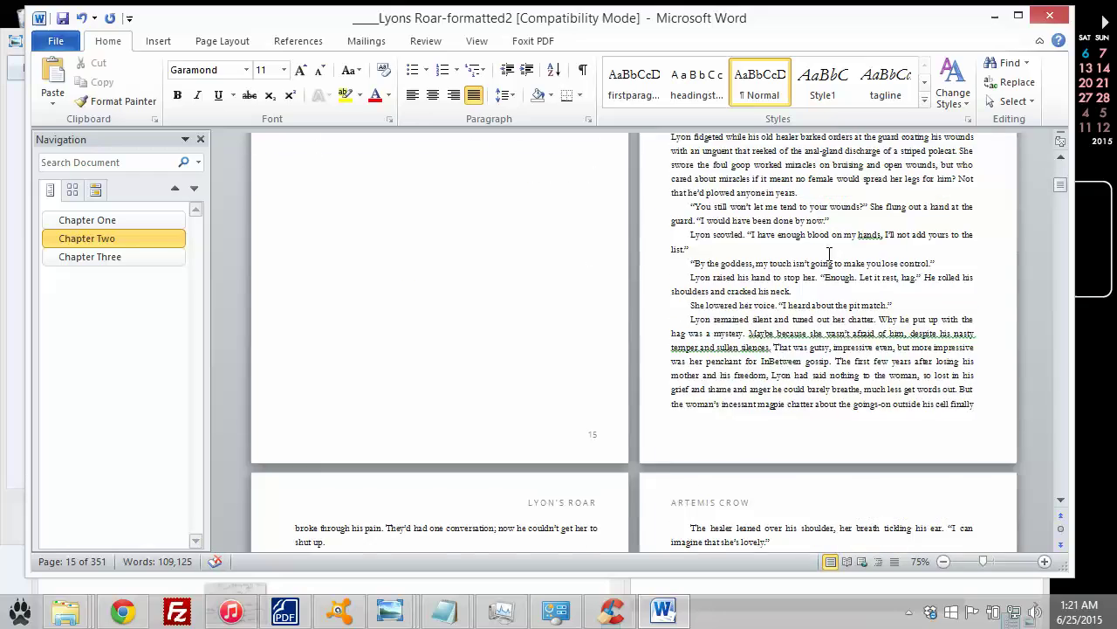
pyautogui.scroll(-20, 860, 302)
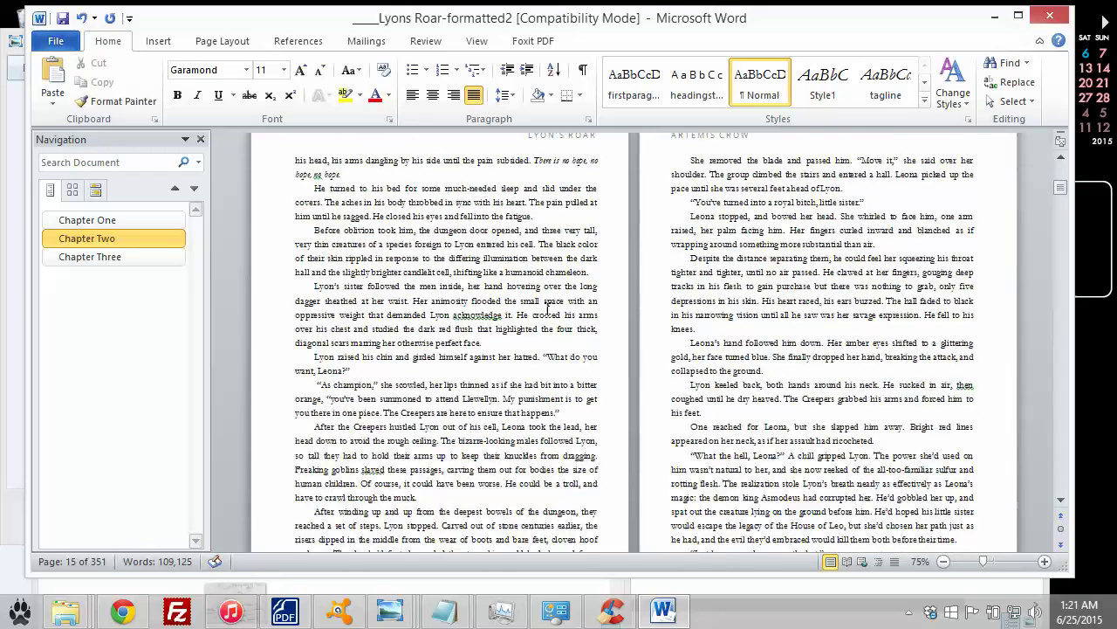
pyautogui.scroll(-20, 548, 321)
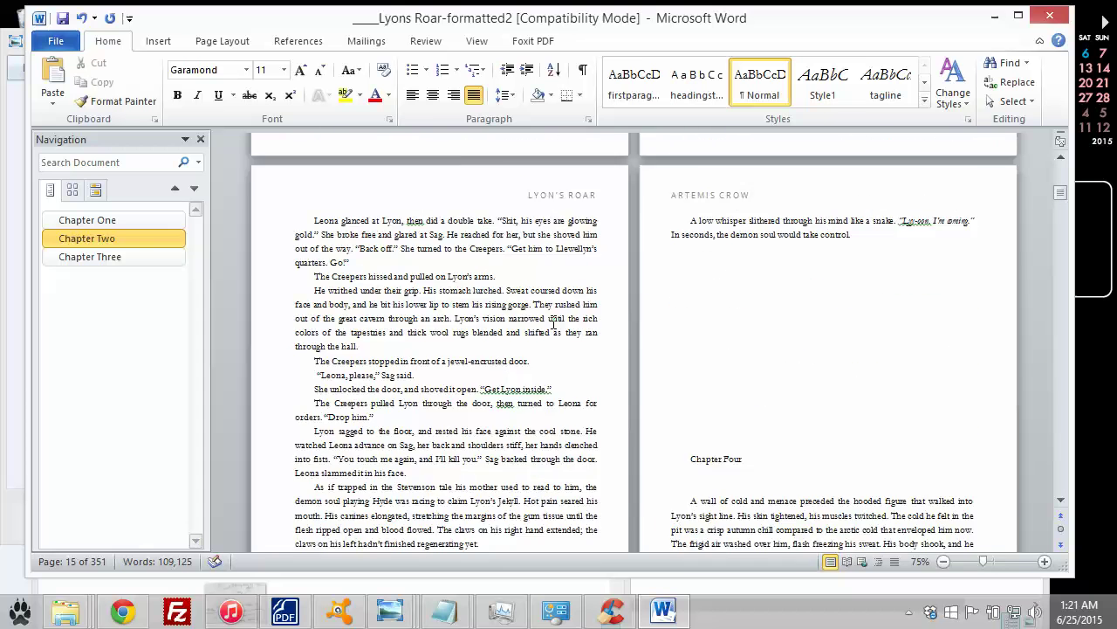
pyautogui.scroll(3, 558, 319)
pyautogui.click(883, 266)
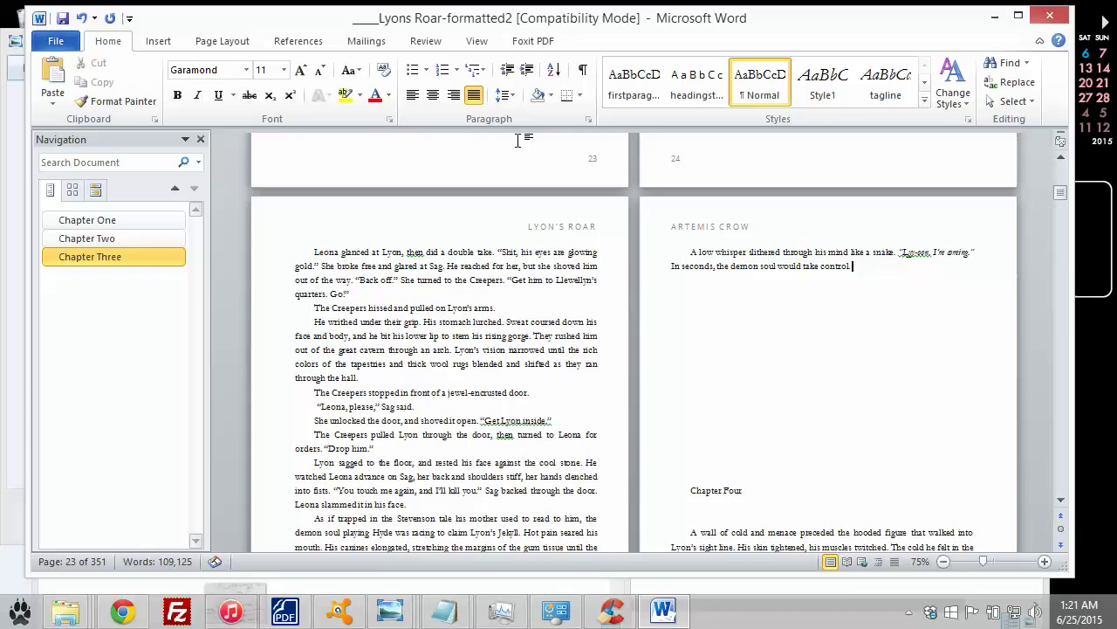
pyautogui.click(228, 41)
pyautogui.click(362, 65)
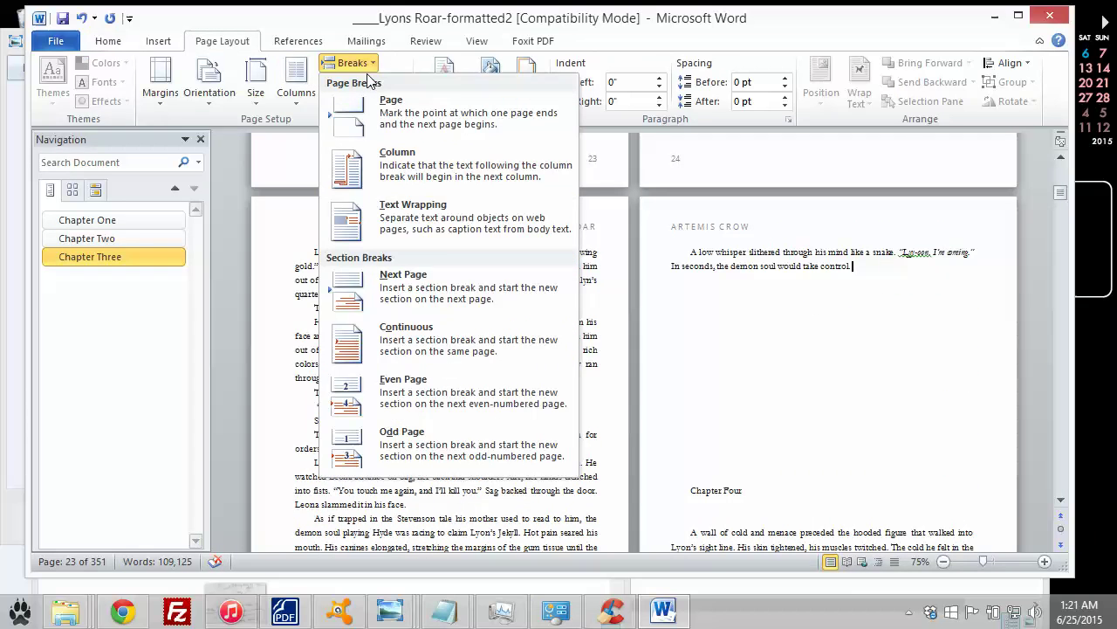
pyautogui.click(389, 283)
# - Delete the blank lines above the "Chapter Four" title so it starts at the top of its page
pyautogui.scroll(-5, 611, 350)
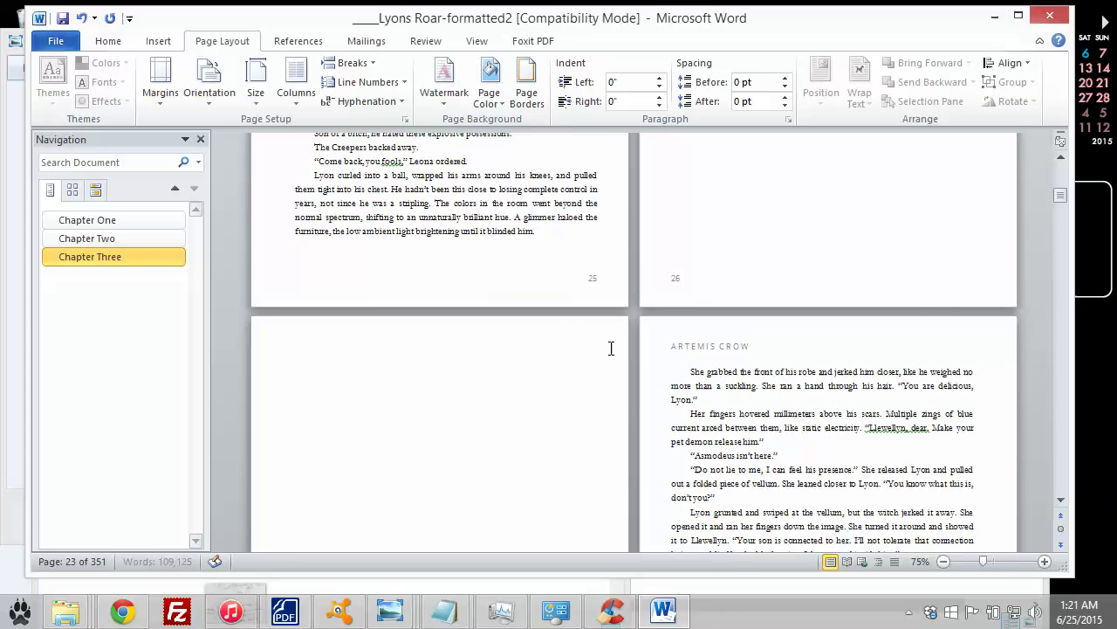
pyautogui.scroll(-2, 555, 351)
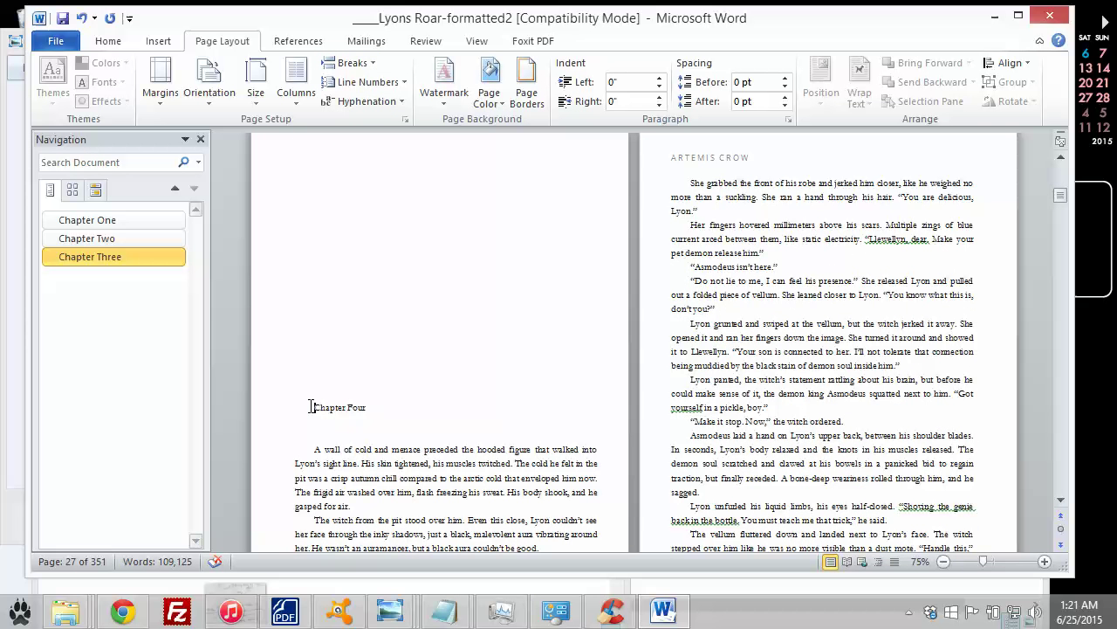
pyautogui.moveTo(310, 407); pyautogui.dragTo(305, 142)
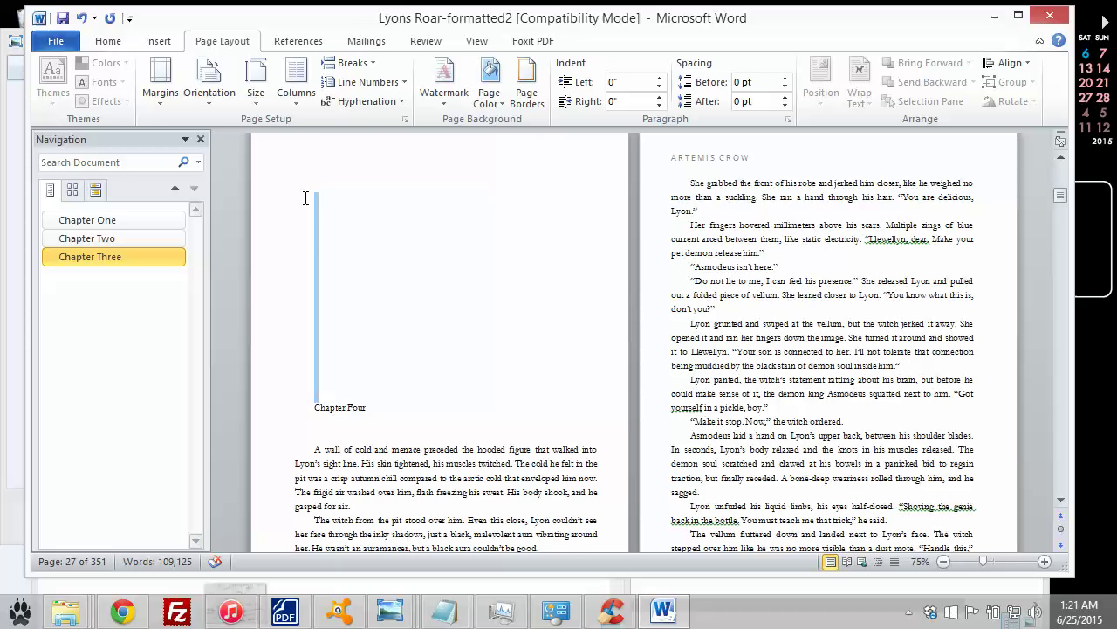
pyautogui.scroll(15, 449, 299)
pyautogui.scroll(-14, 450, 299)
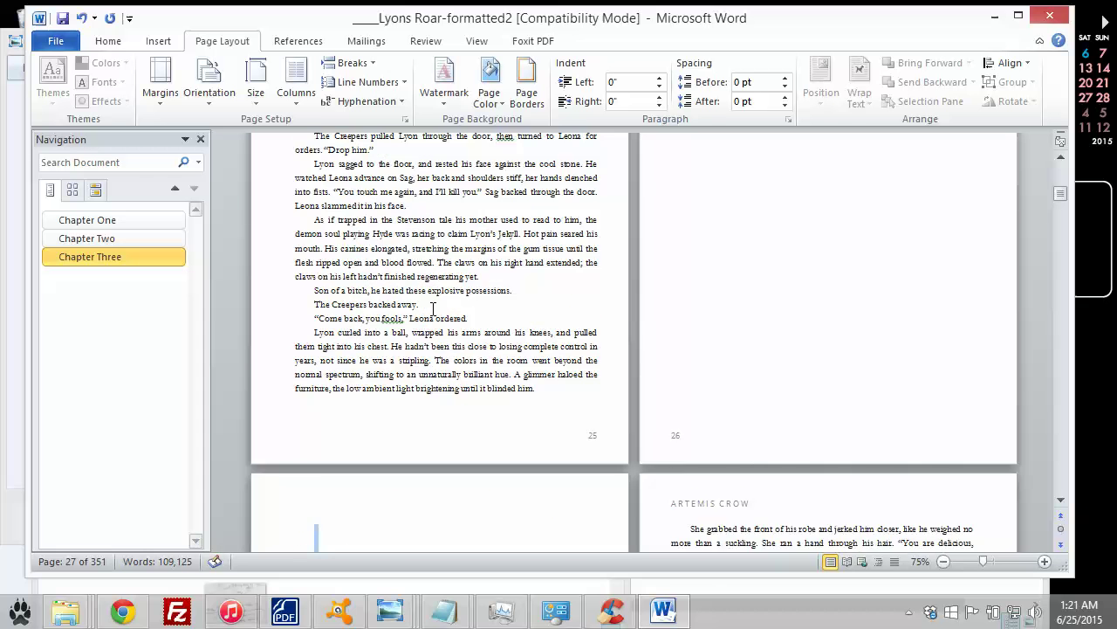
pyautogui.press('Delete')
# - Correct the stretched word spacing of chapter three's last line, "In seconds, the demon soul would take control."
pyautogui.scroll(12, 436, 321)
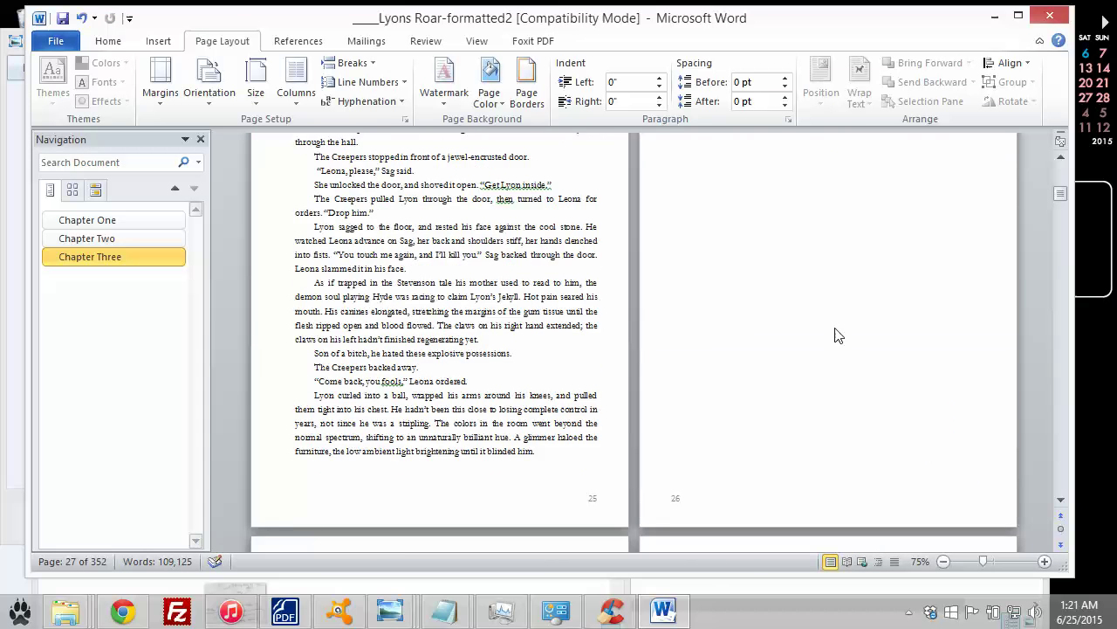
pyautogui.click(976, 281)
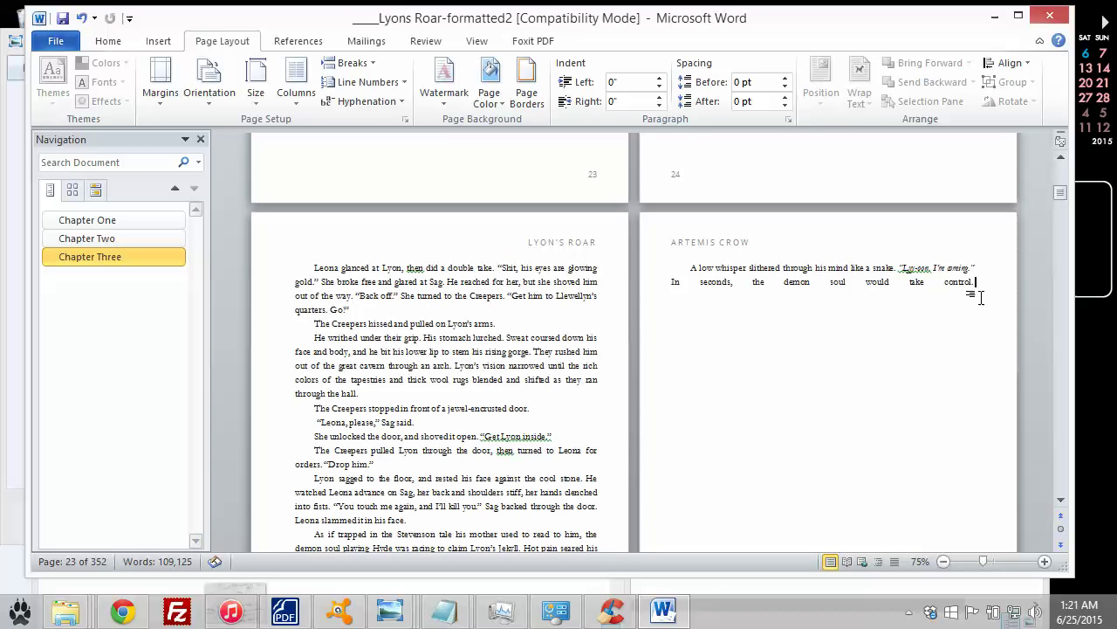
pyautogui.press('Delete')
pyautogui.scroll(-7, 695, 319)
pyautogui.scroll(6, 696, 319)
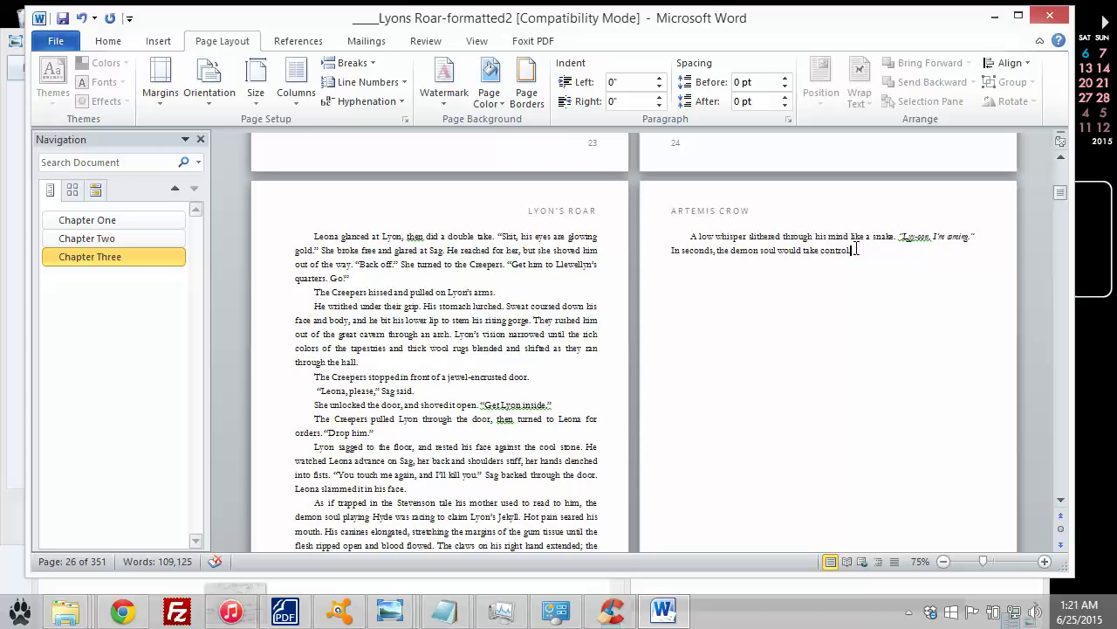
# - Apply the Heading 1 style to the "Chapter Four" title line
pyautogui.scroll(-12, 768, 282)
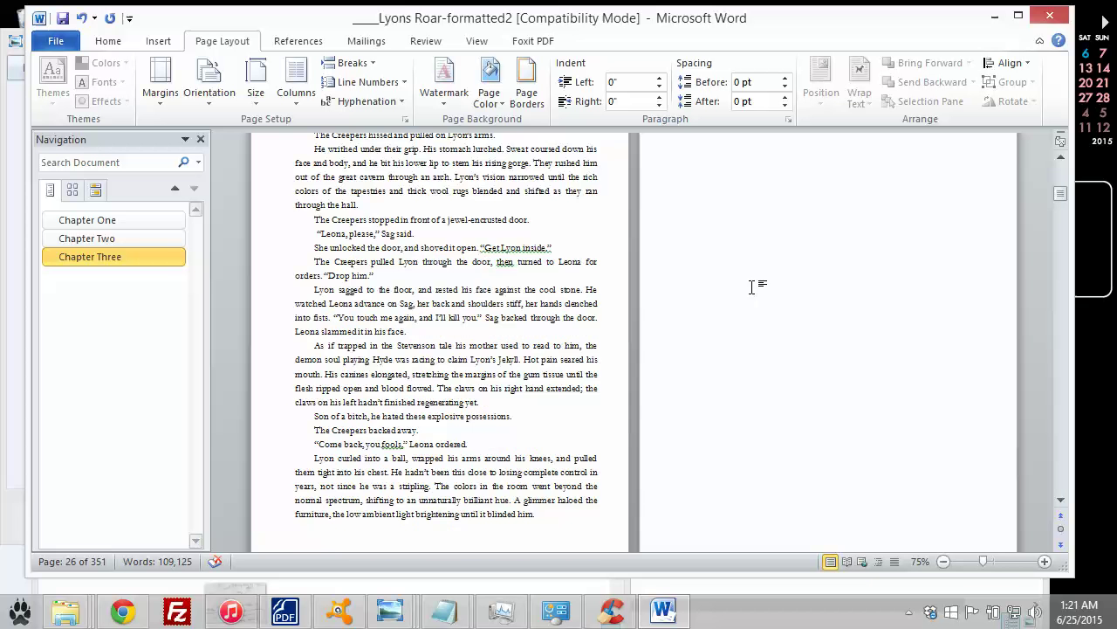
pyautogui.moveTo(370, 276); pyautogui.dragTo(304, 272)
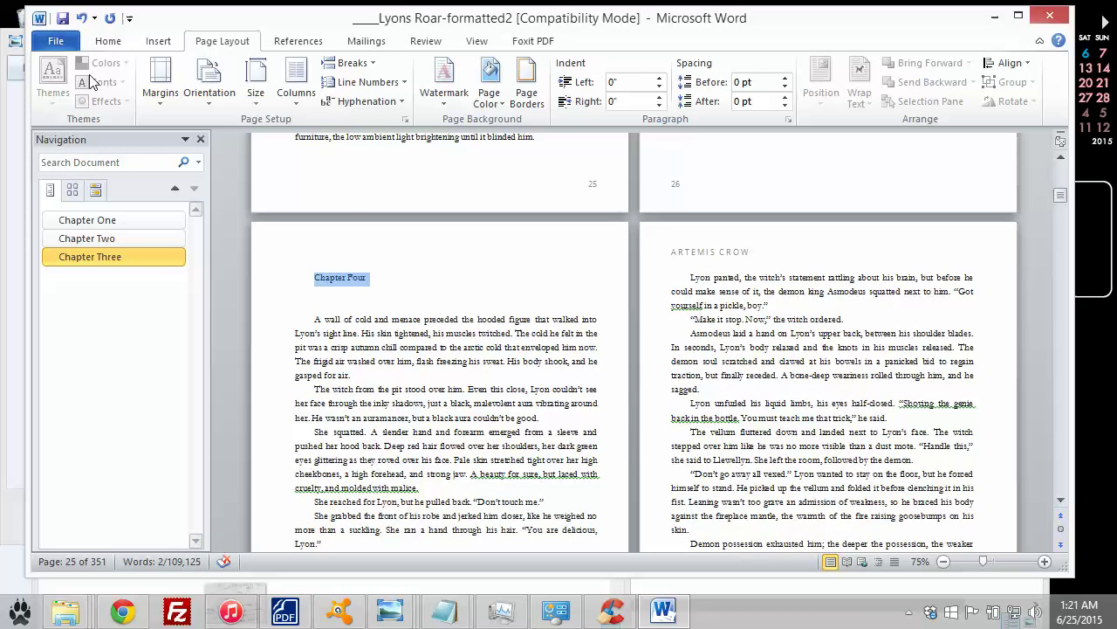
pyautogui.click(108, 43)
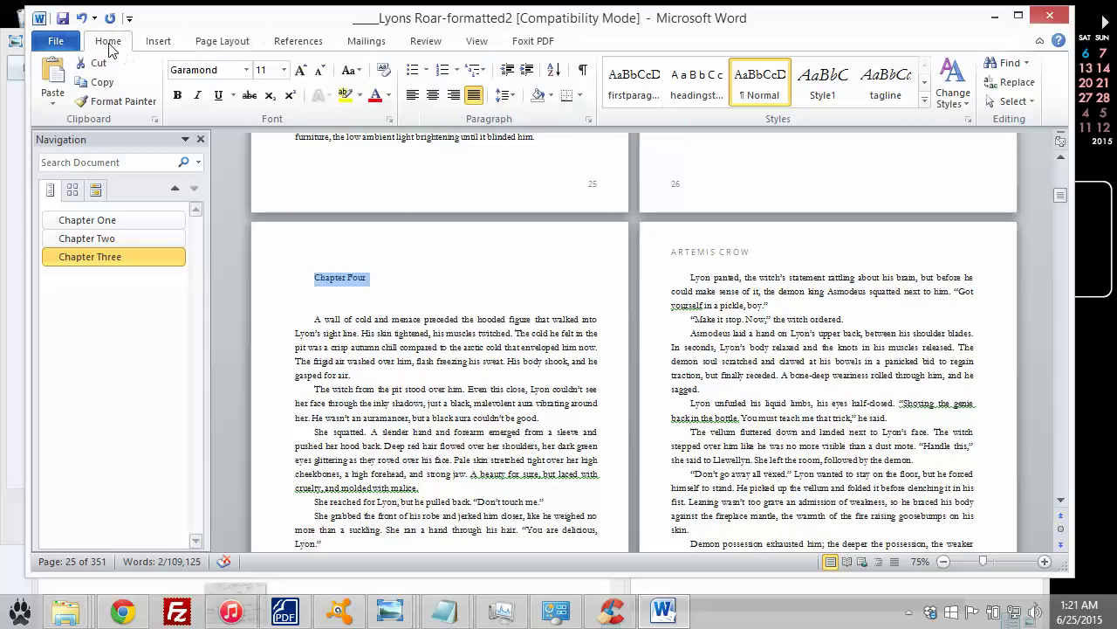
pyautogui.click(924, 103)
pyautogui.click(633, 131)
# - Apply the firstparagraph style to chapter four's opening paragraph, "A wall of cold and menace preceded the hooded figure"
pyautogui.scroll(-2, 464, 325)
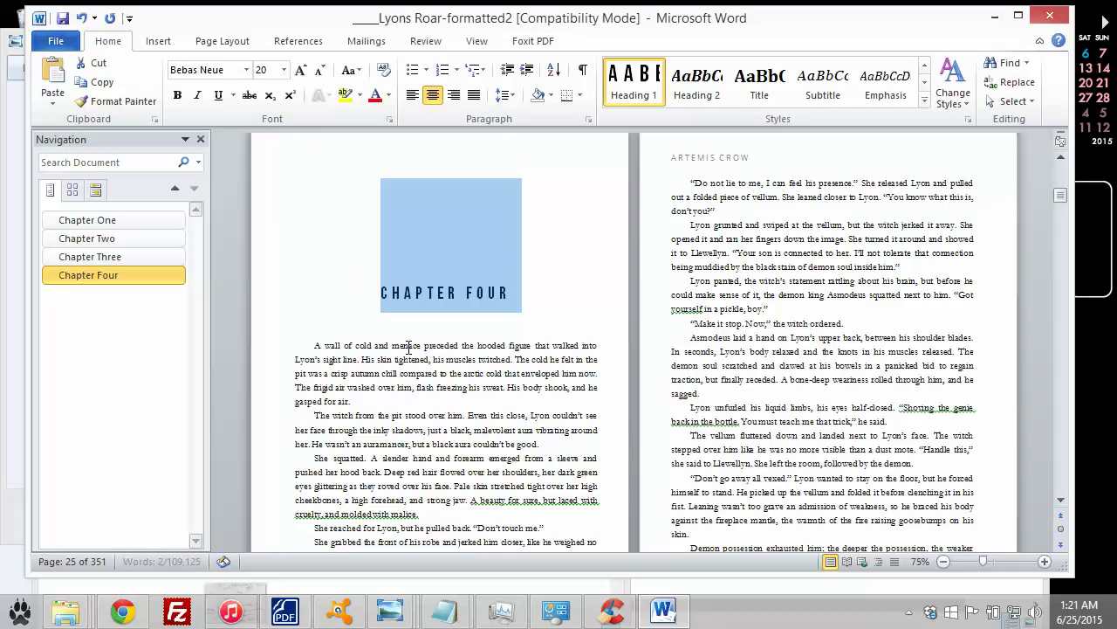
pyautogui.moveTo(353, 400); pyautogui.dragTo(286, 347)
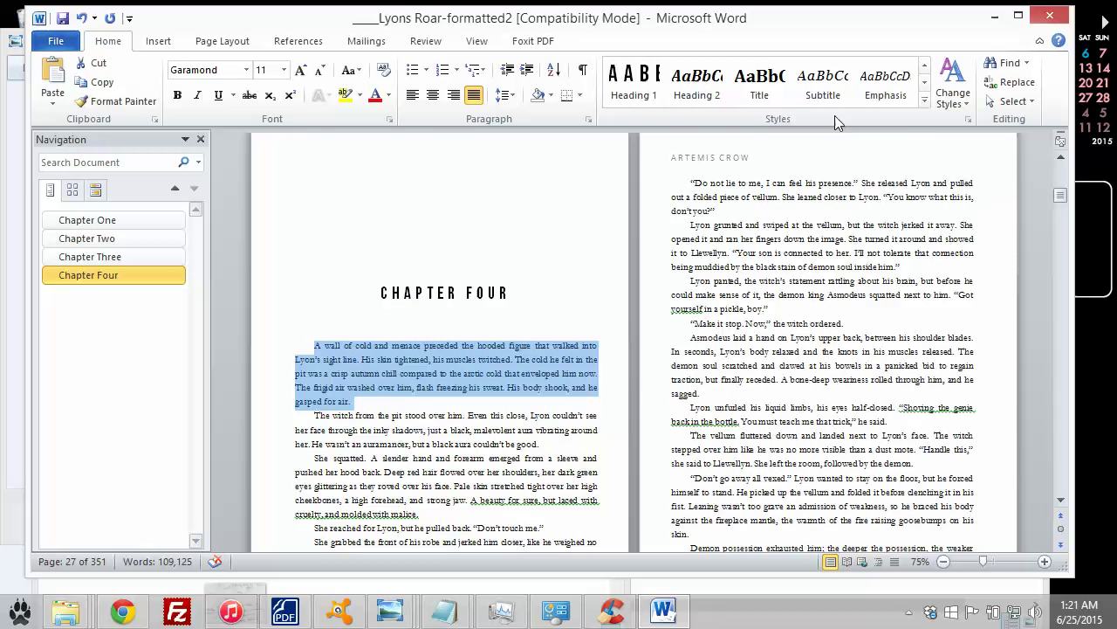
pyautogui.click(925, 103)
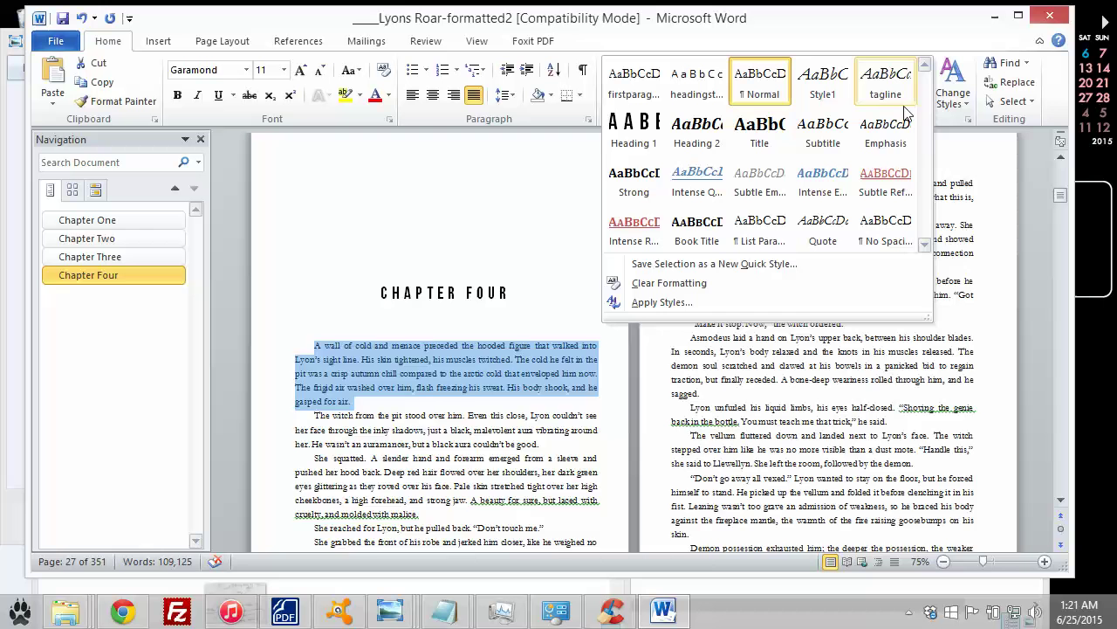
pyautogui.click(635, 83)
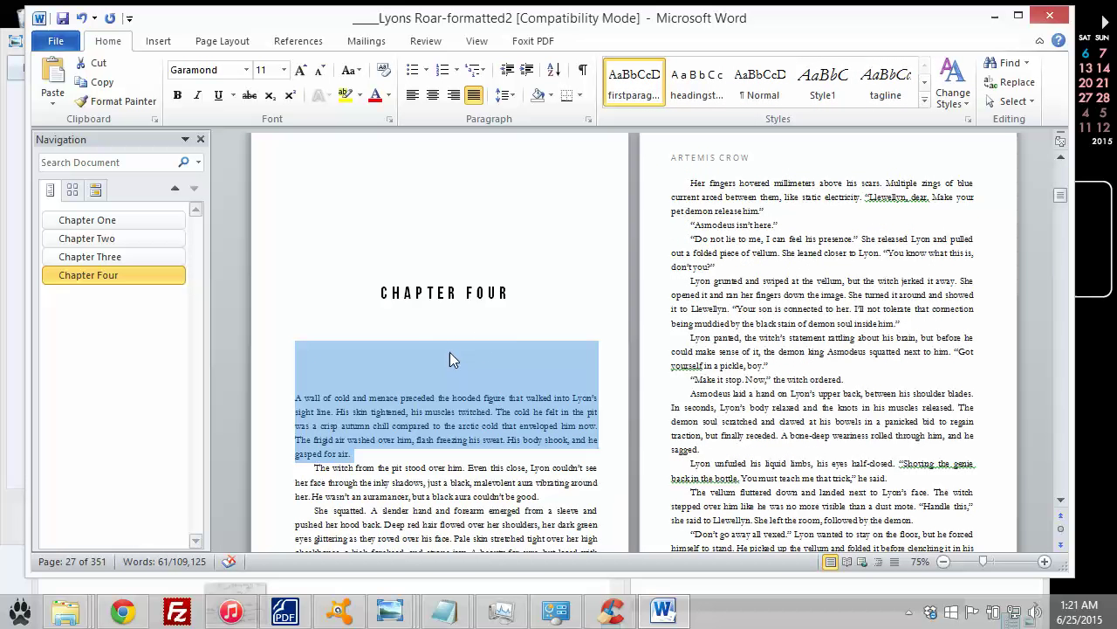
pyautogui.click(450, 350)
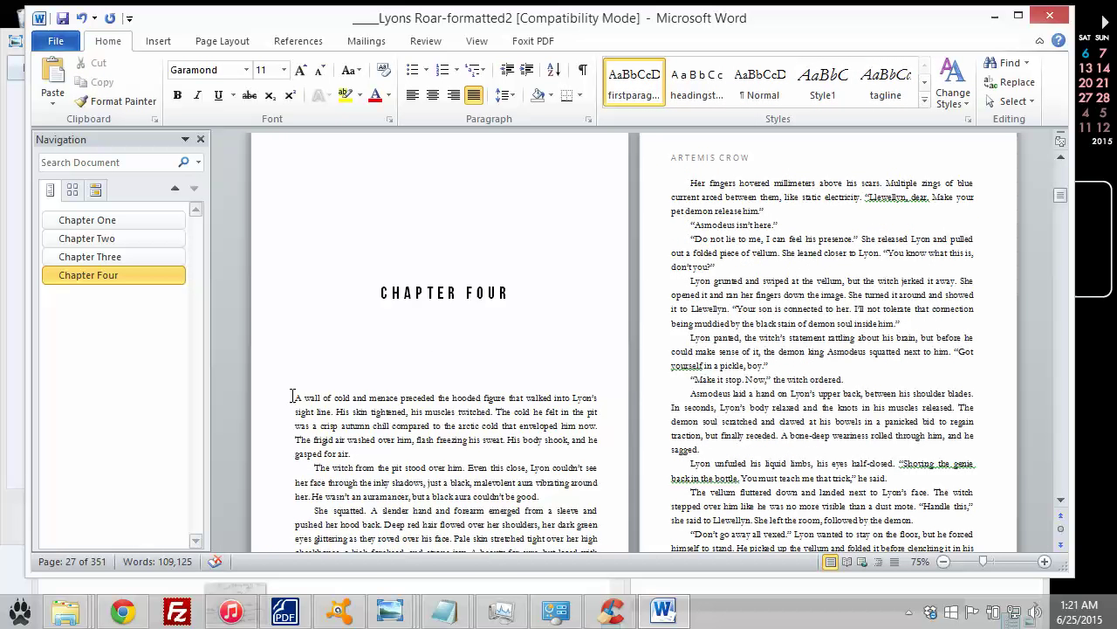
pyautogui.moveTo(283, 313); pyautogui.dragTo(282, 324)
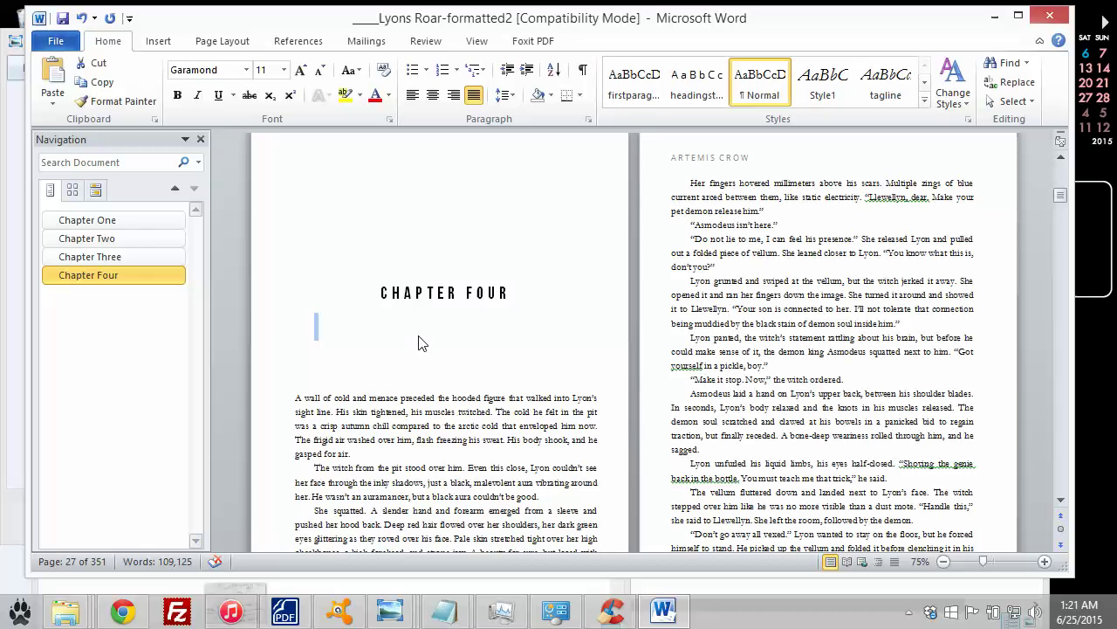
pyautogui.click(320, 365)
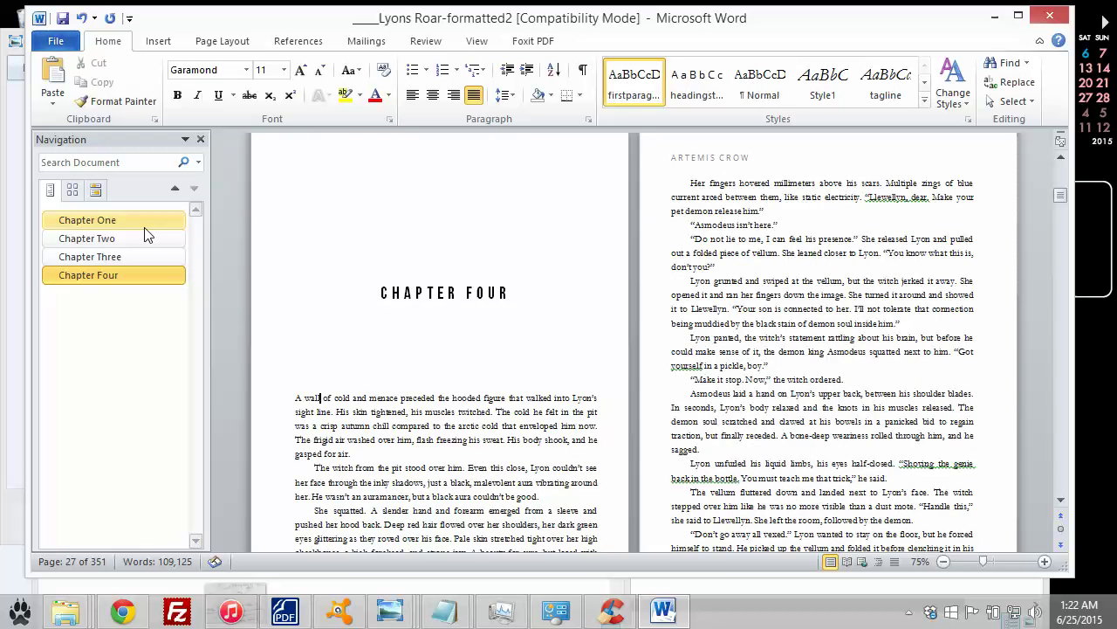
# - Delete the blank line between the "Chapter Two" title and the "Red Bud, Texas" location line to match chapter one's spacing
pyautogui.click(147, 220)
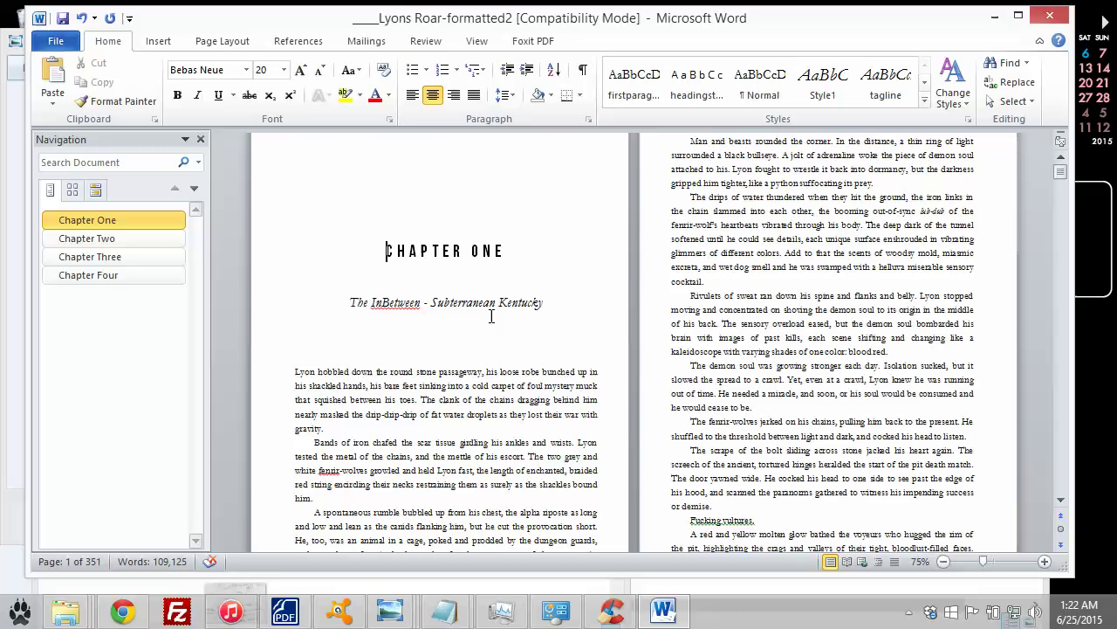
pyautogui.click(102, 239)
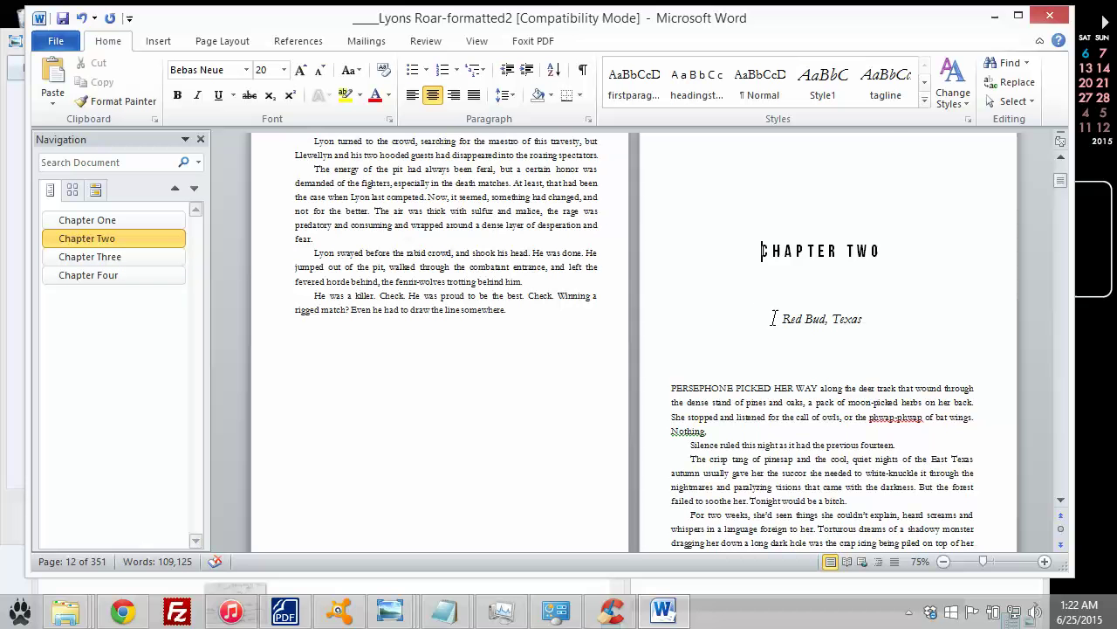
pyautogui.moveTo(733, 280); pyautogui.dragTo(672, 275)
pyautogui.press('Delete')
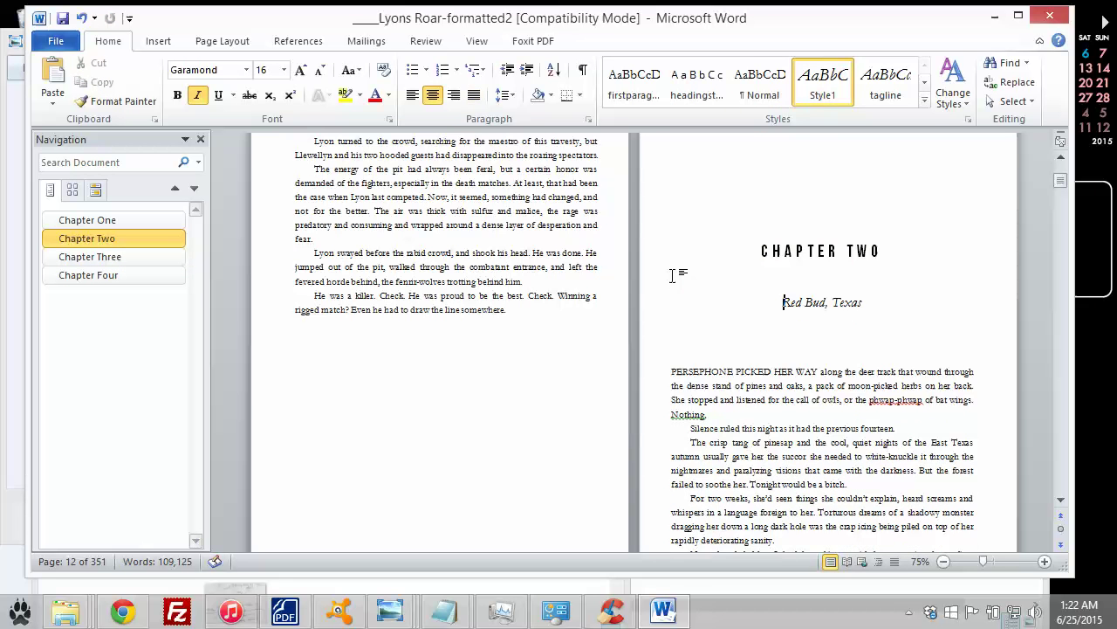
# - Copy the blank line below the "Chapter Four" title and paste it between the "Chapter Three" title and its opening paragraph
pyautogui.click(123, 258)
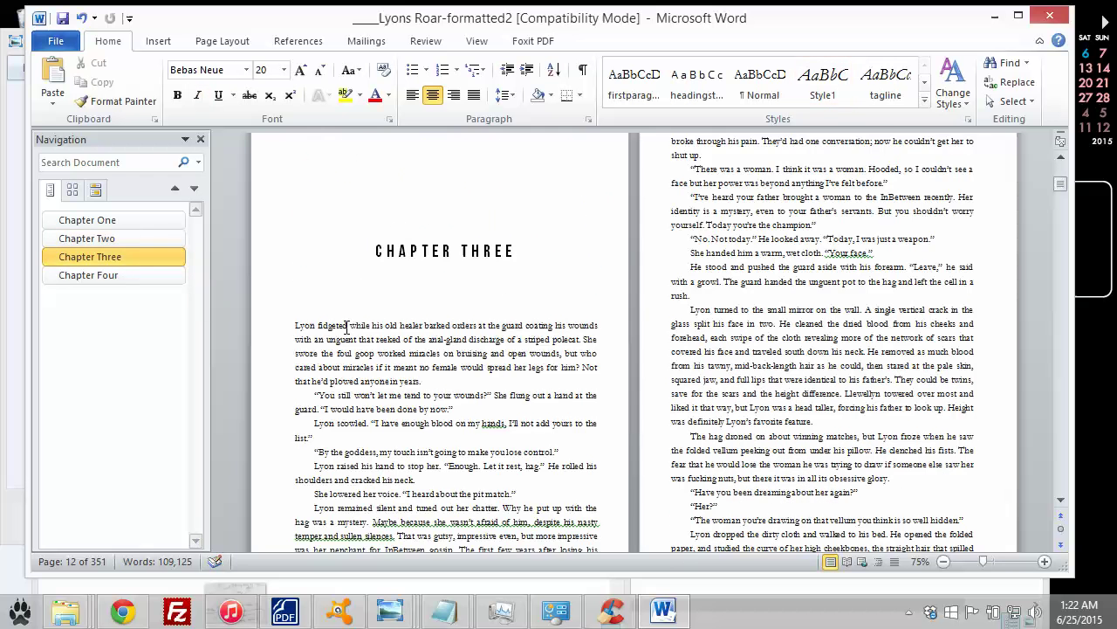
pyautogui.click(171, 275)
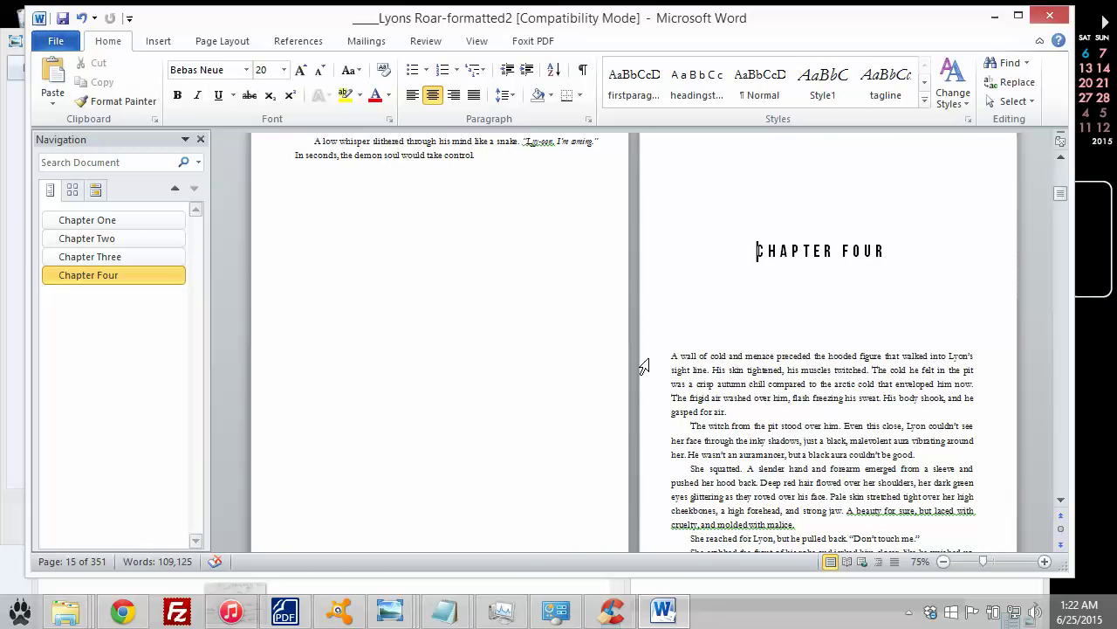
pyautogui.click(661, 272)
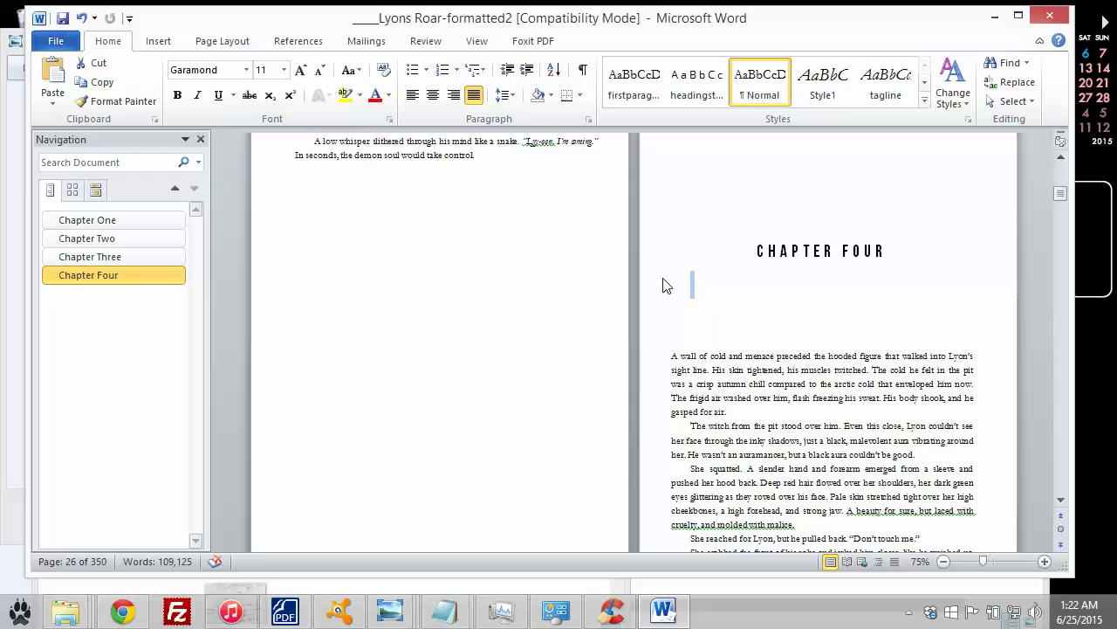
pyautogui.click(91, 257)
pyautogui.moveTo(282, 288)
pyautogui.mouseDown()
pyautogui.moveTo(352, 270)
pyautogui.moveTo(279, 277)
pyautogui.moveTo(286, 301)
pyautogui.mouseUp()
pyautogui.click(288, 308)
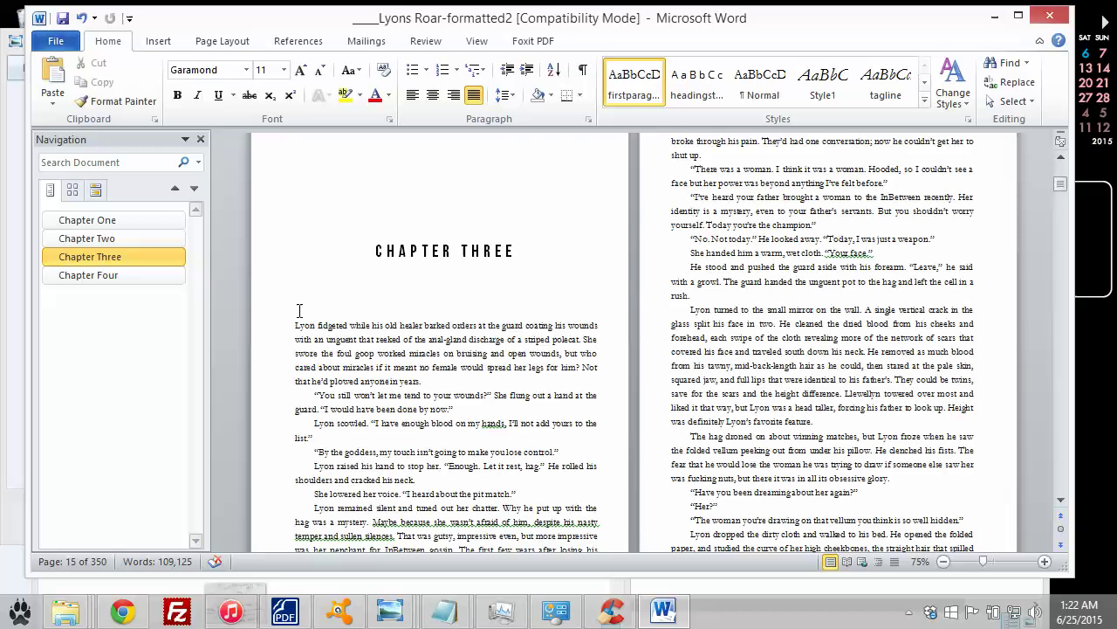
pyautogui.hotkey('ctrl', 'Return')
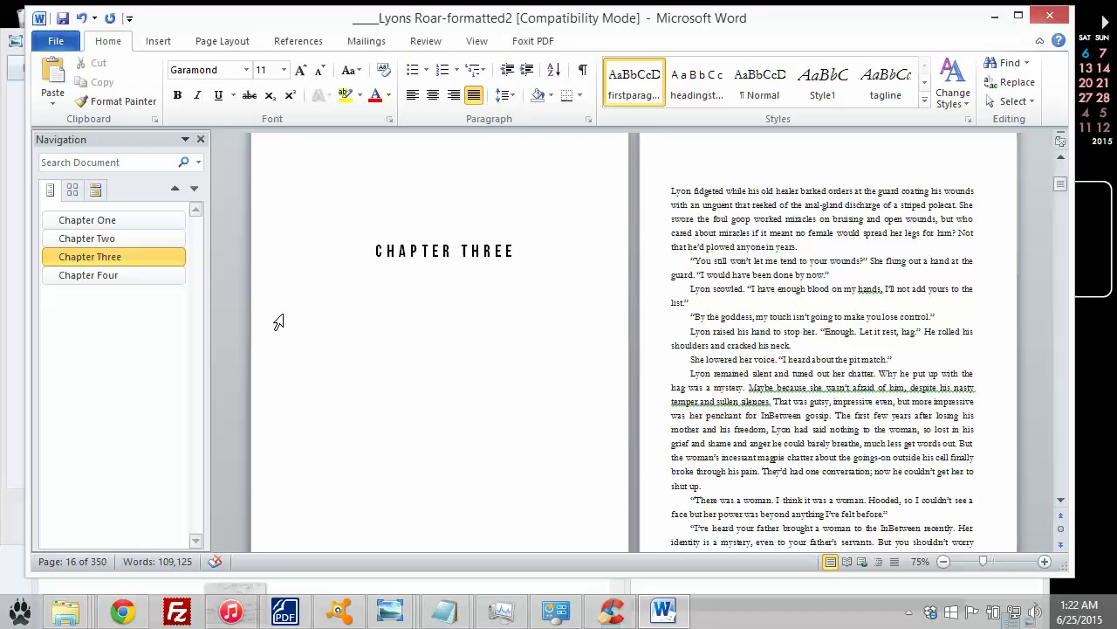
pyautogui.click(80, 17)
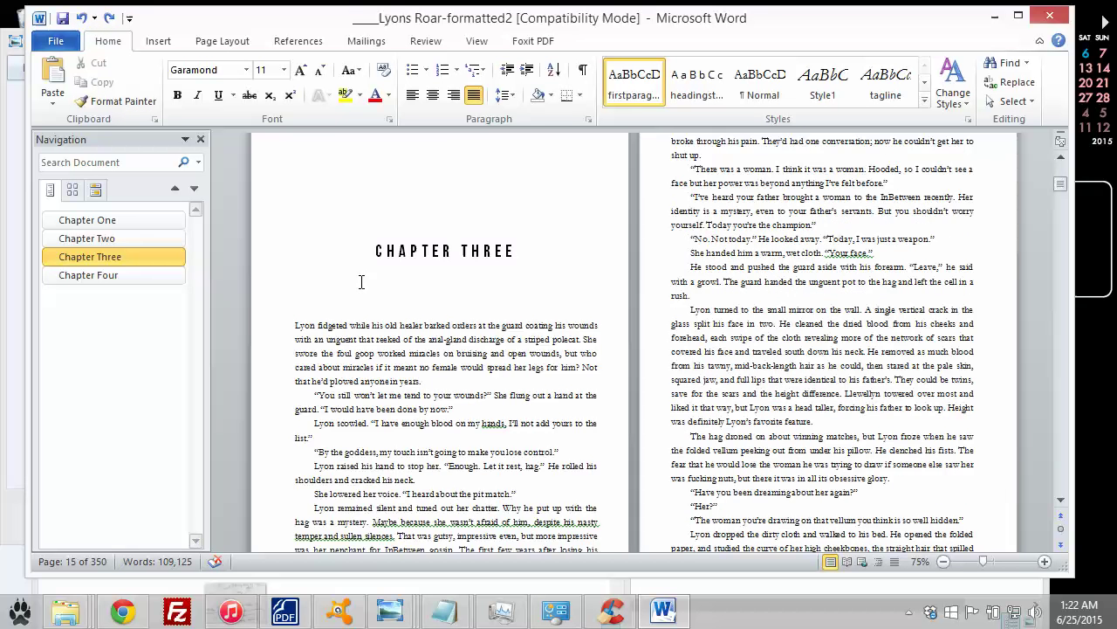
pyautogui.hotkey('ctrl', 'v')
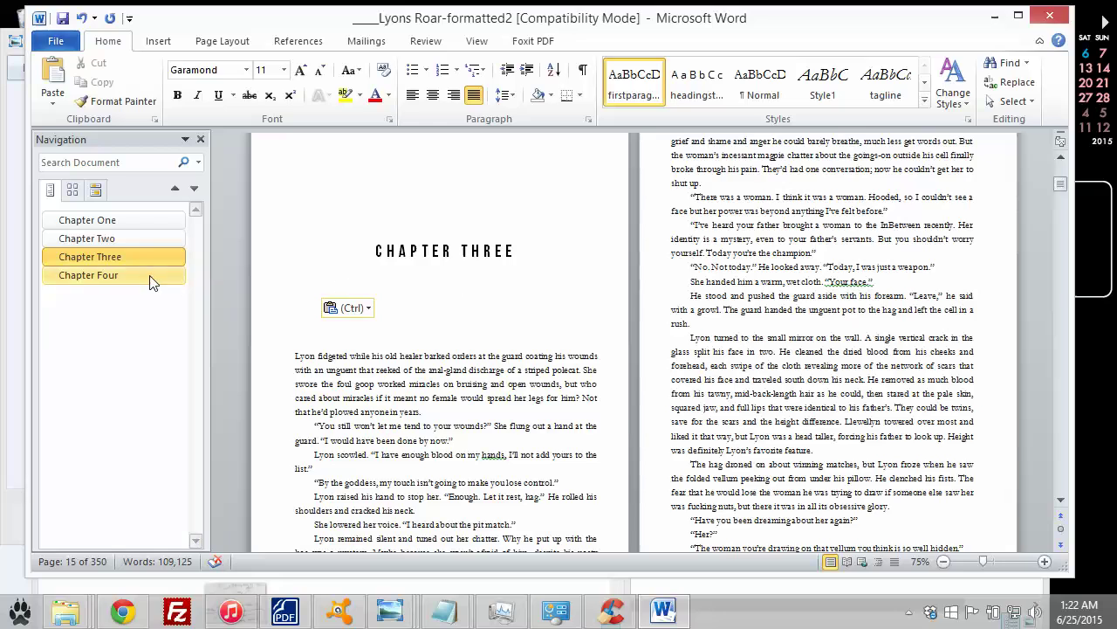
# - Insert a Next Page section break after chapter three's last line, "In seconds, the demon soul would take control."
pyautogui.scroll(3, 419, 289)
pyautogui.scroll(-9, 429, 241)
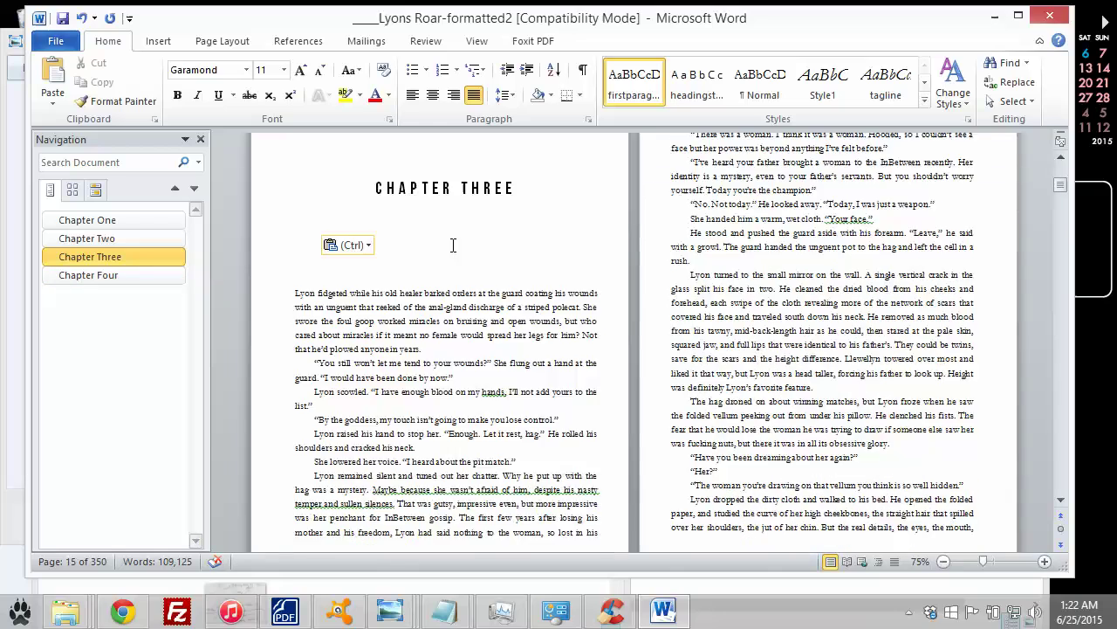
pyautogui.scroll(-20, 429, 363)
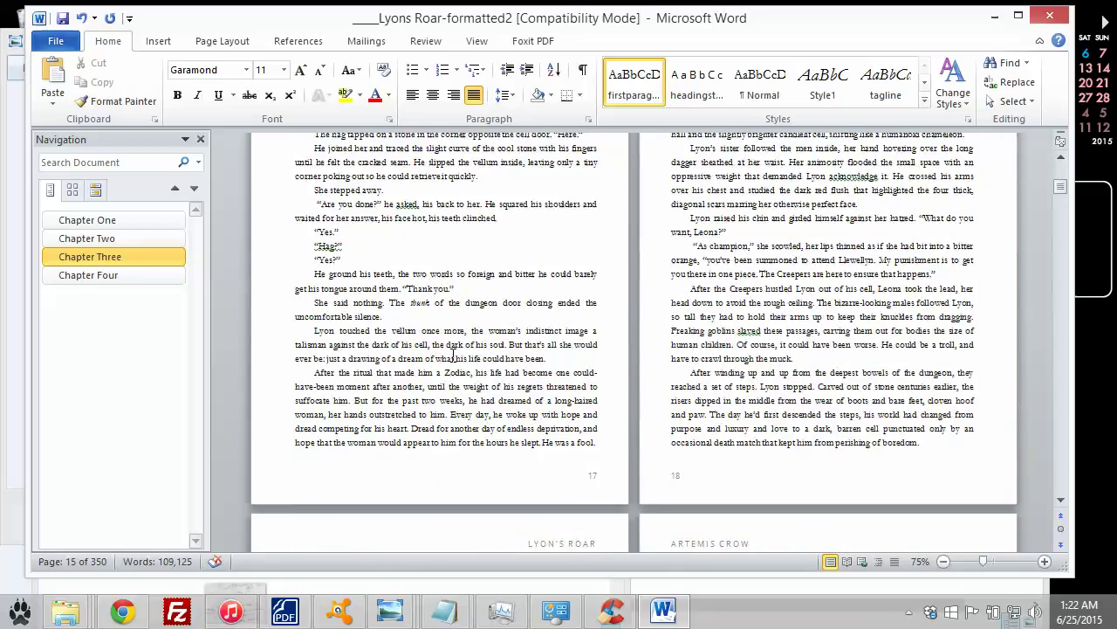
pyautogui.scroll(-14, 454, 360)
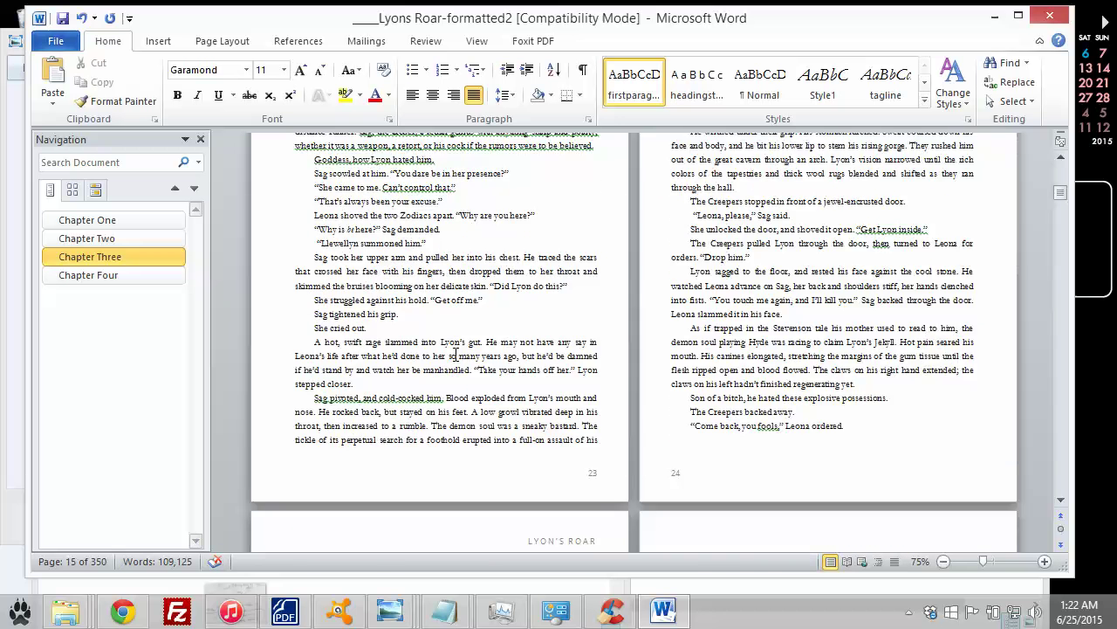
pyautogui.click(498, 372)
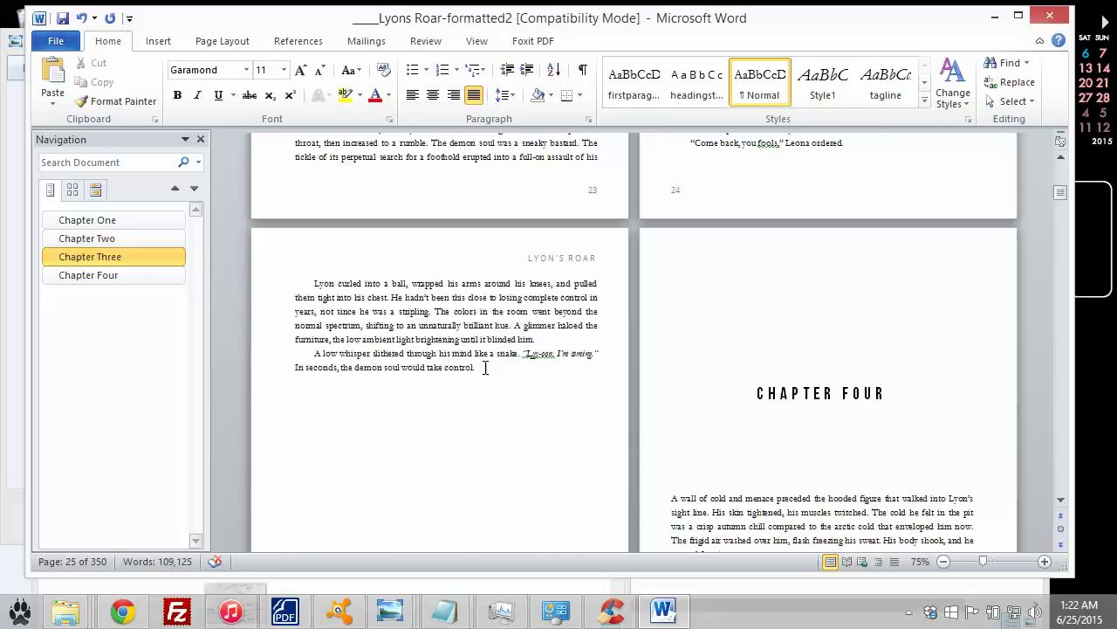
pyautogui.click(222, 41)
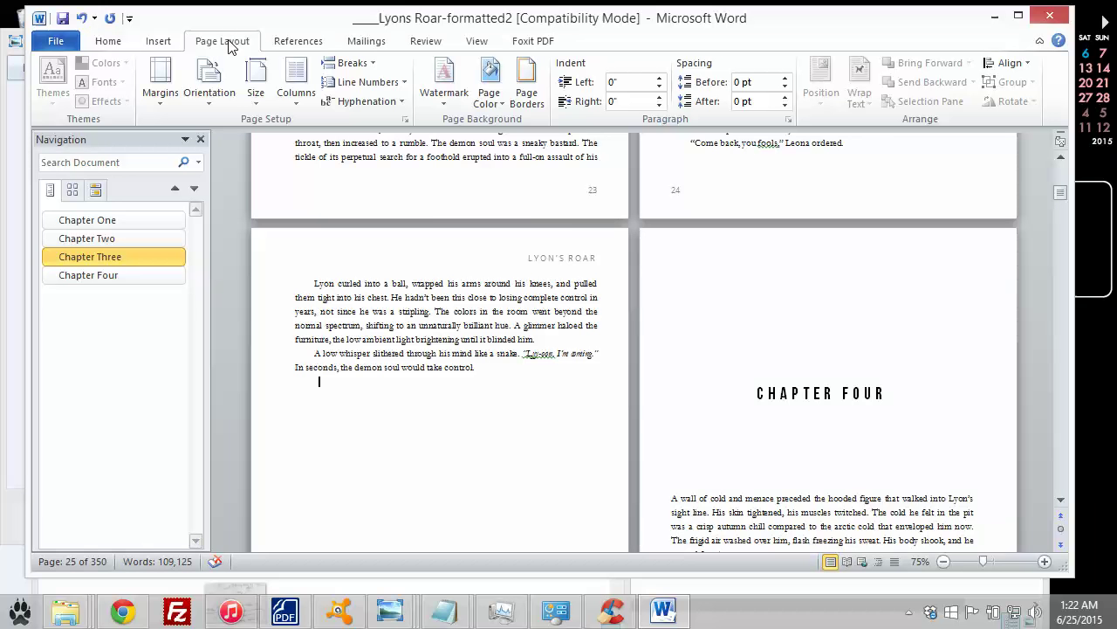
pyautogui.click(354, 63)
pyautogui.click(404, 301)
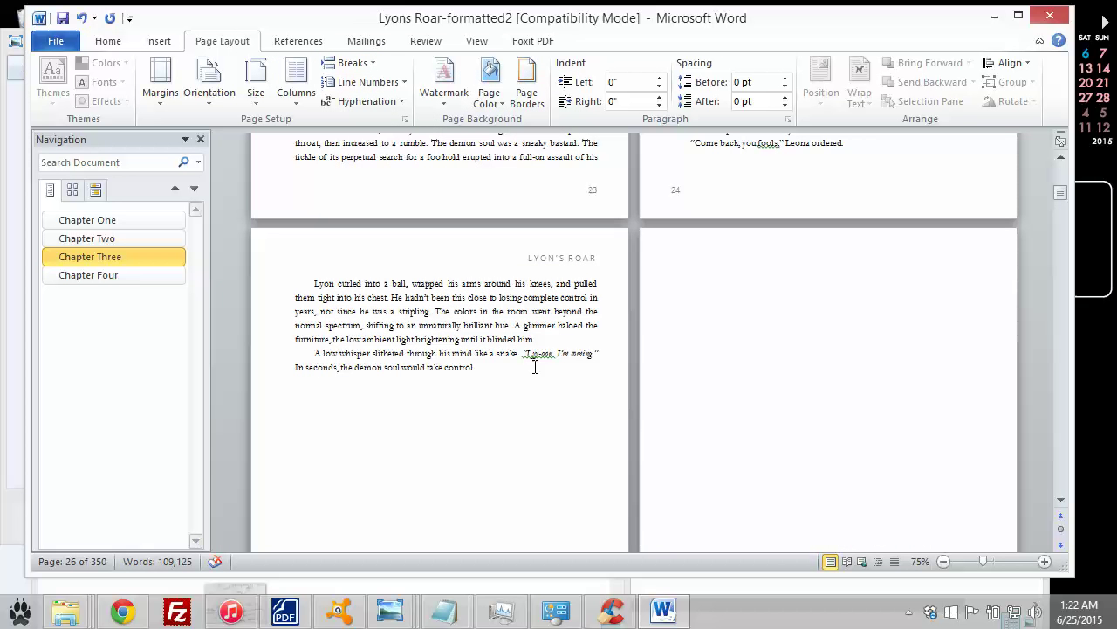
# - Delete the surplus blank page between the end of chapter three and the "Chapter Four" title
pyautogui.scroll(-10, 644, 372)
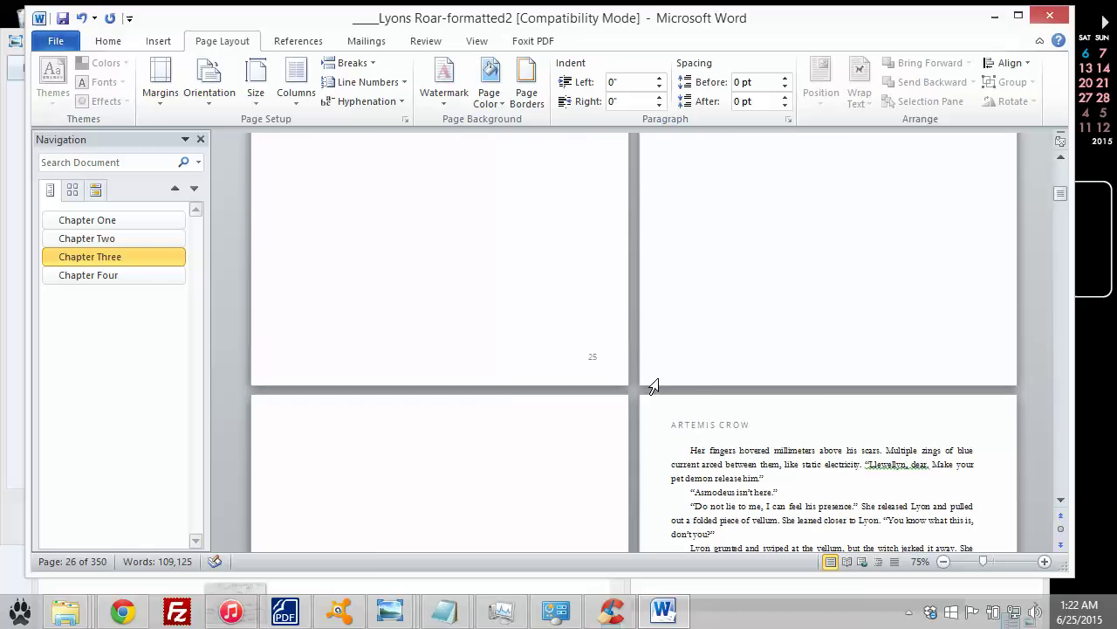
pyautogui.moveTo(379, 361); pyautogui.dragTo(701, 322)
pyautogui.press('Delete')
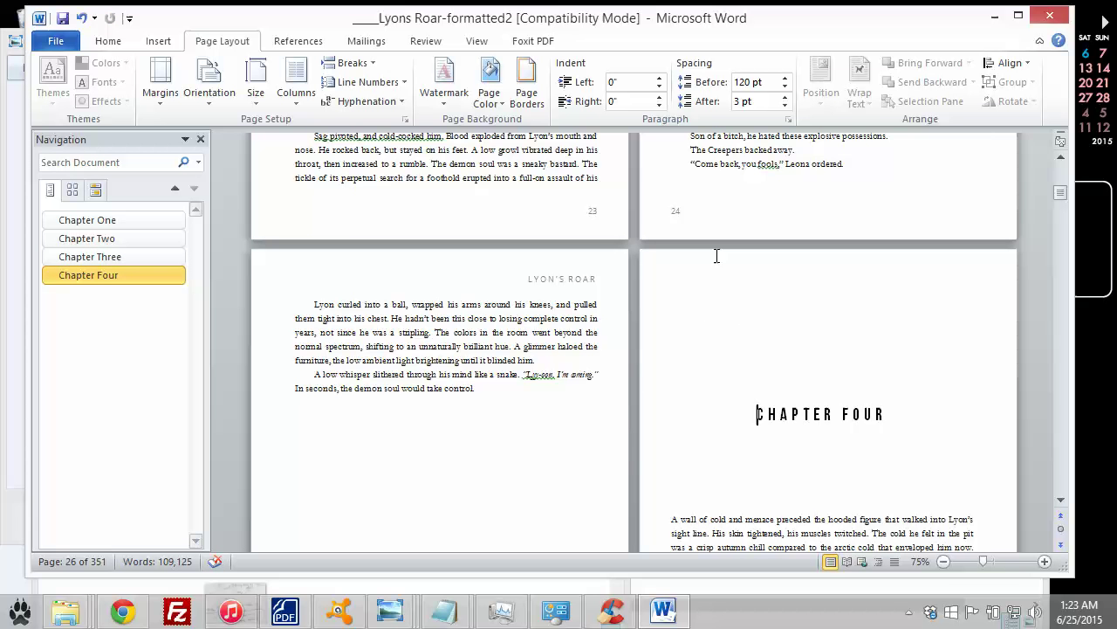
# - Check which style is applied to chapter four's opening paragraph, "A wall of cold and menace preceded the hooded figure"
pyautogui.scroll(-3, 752, 361)
pyautogui.scroll(-3, 759, 455)
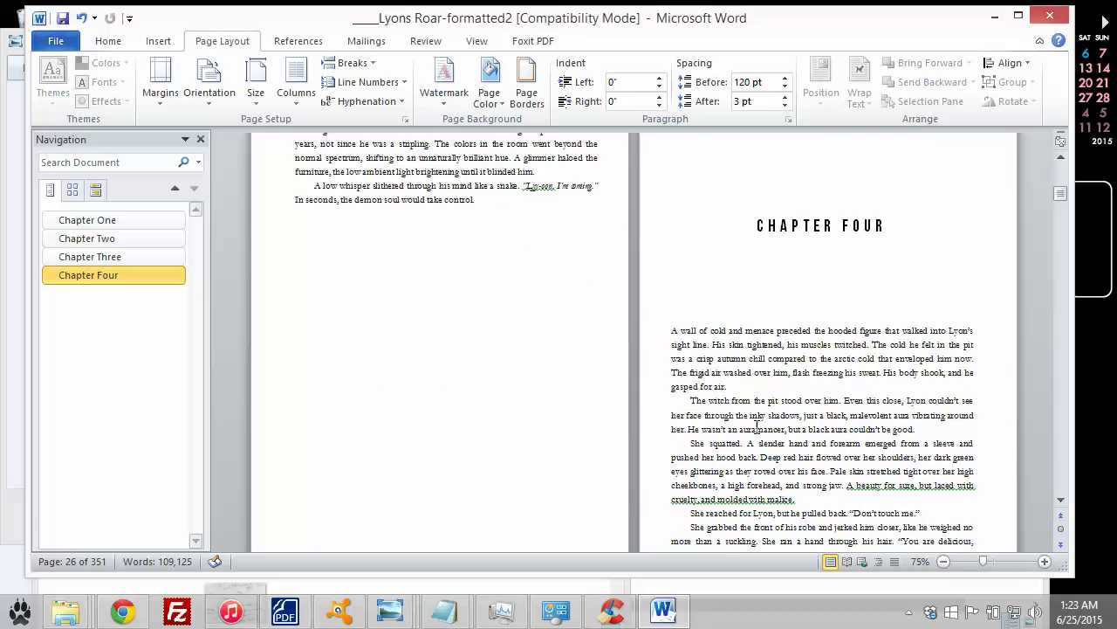
pyautogui.click(721, 359)
pyautogui.moveTo(736, 384); pyautogui.dragTo(668, 329)
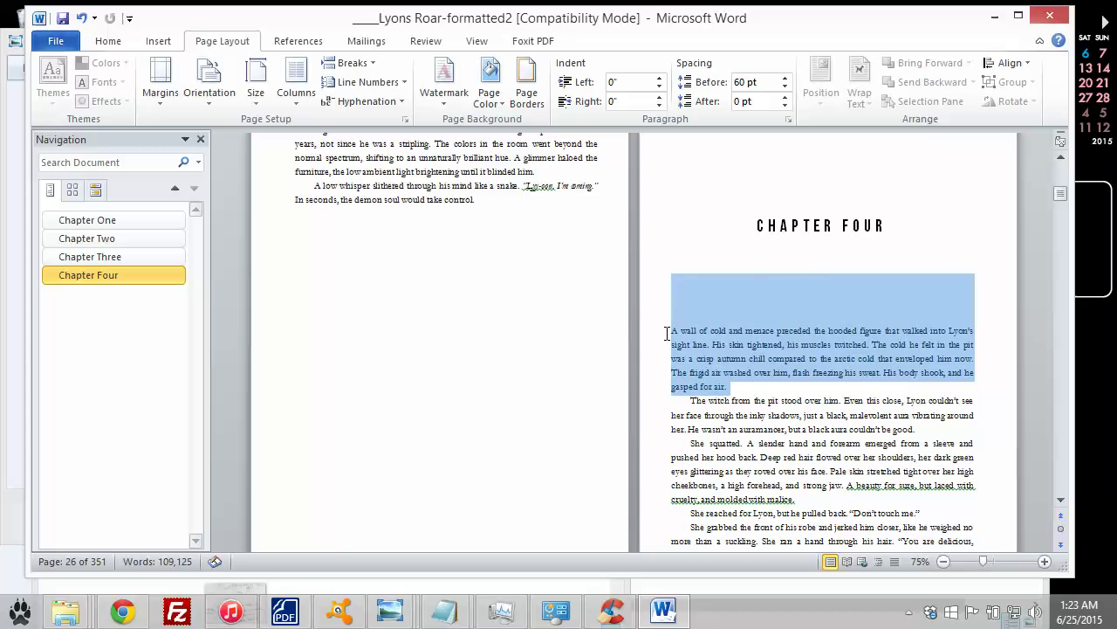
pyautogui.click(104, 42)
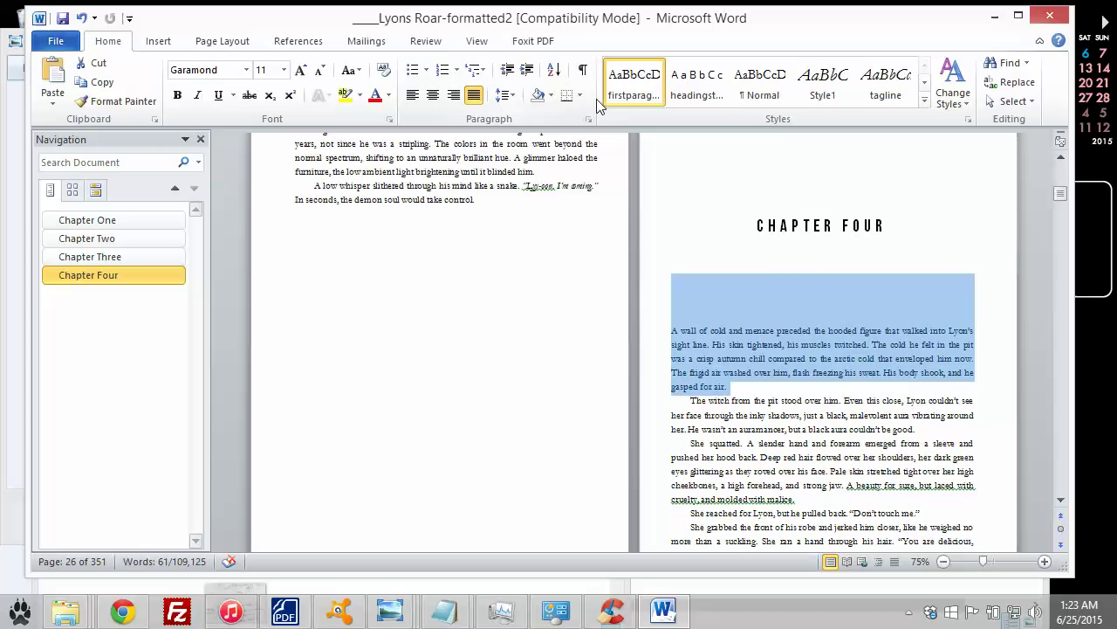
pyautogui.click(703, 313)
# - Insert a Next Page section break after chapter four's last line, which ends "out what carrots are needed, and dangle them."
pyautogui.scroll(-5, 713, 309)
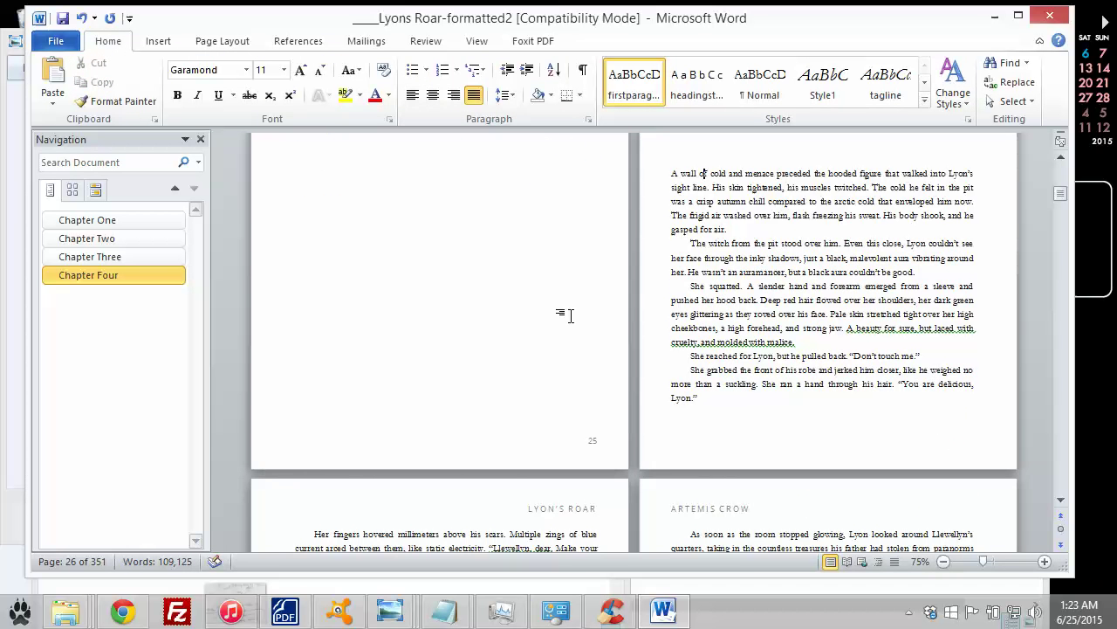
pyautogui.scroll(-11, 419, 314)
pyautogui.scroll(-15, 442, 323)
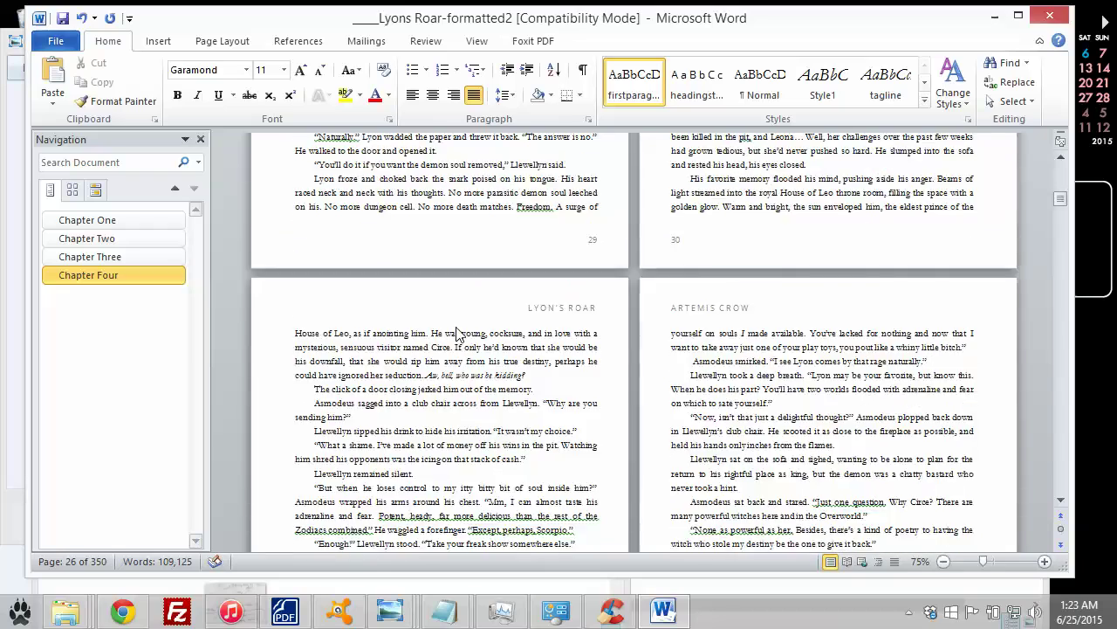
pyautogui.scroll(-8, 460, 327)
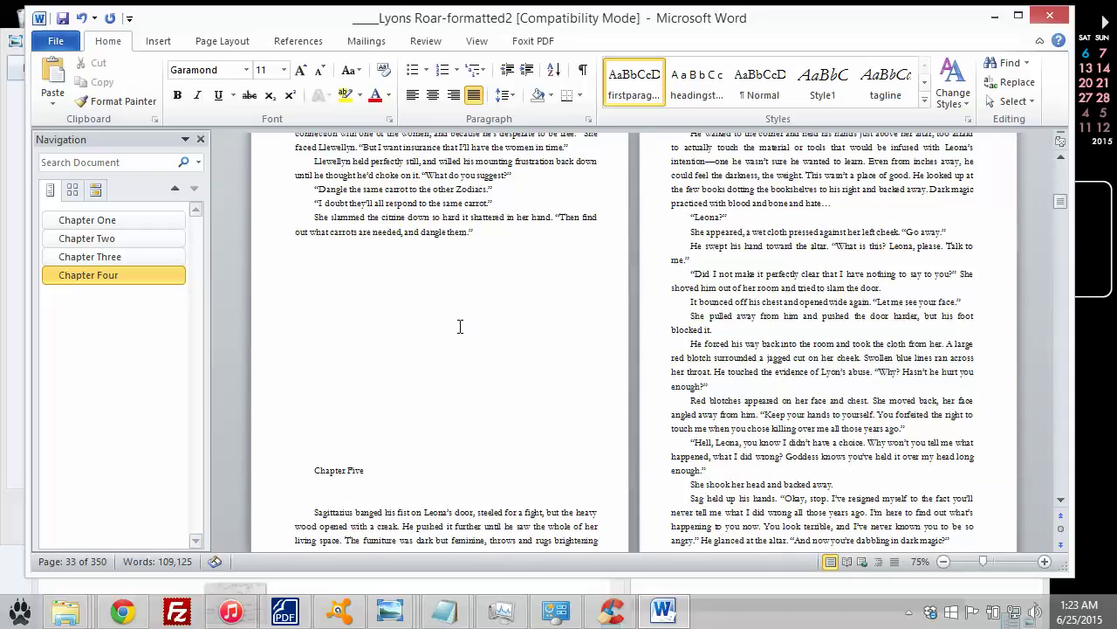
pyautogui.click(491, 229)
pyautogui.press('Return')
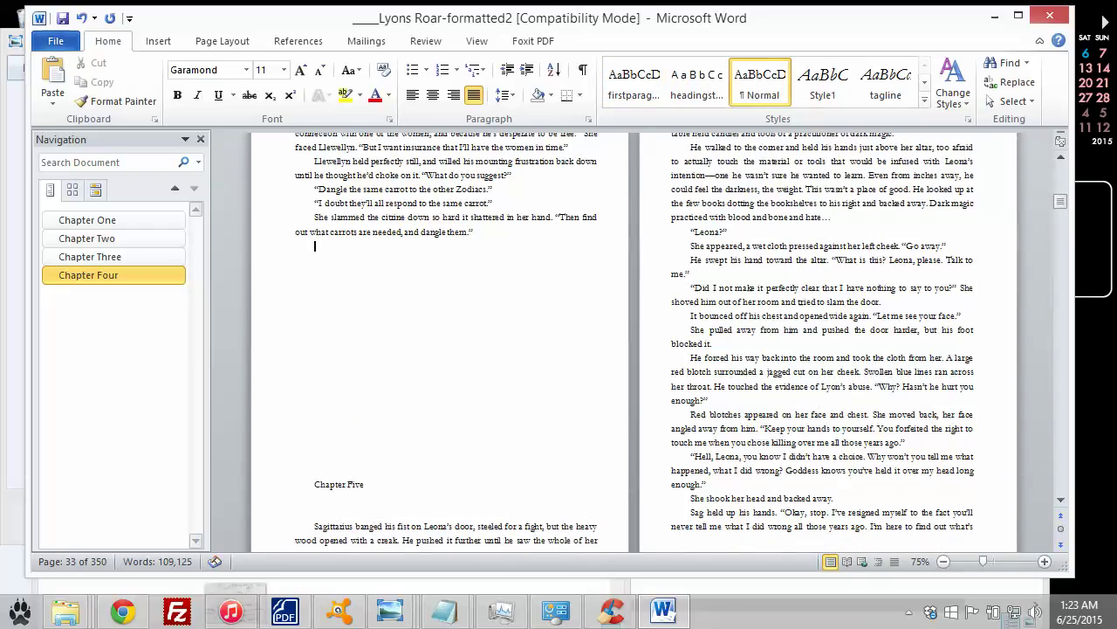
pyautogui.click(222, 41)
pyautogui.click(349, 63)
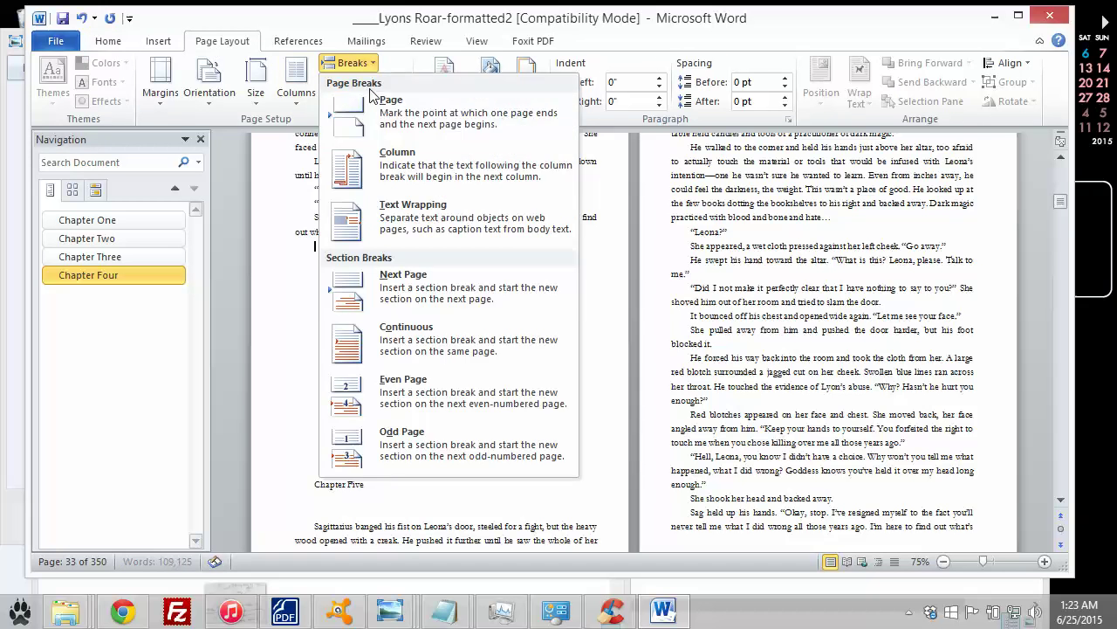
pyautogui.click(397, 278)
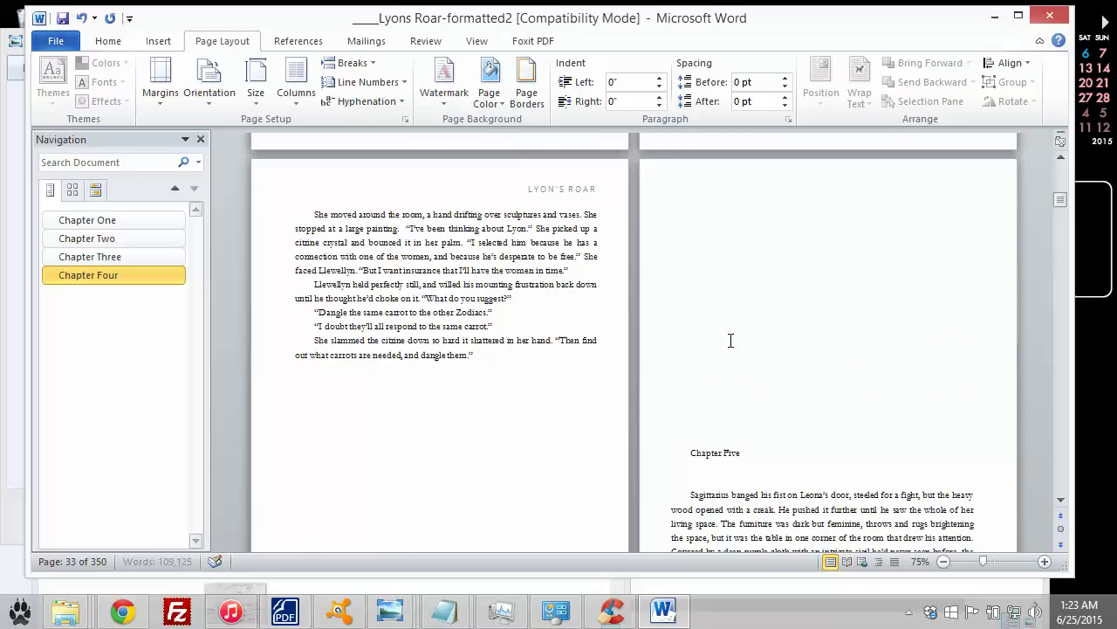
# - Delete the blank lines above "Chapter Five" so the title starts at the top of its page
pyautogui.scroll(-3, 698, 429)
pyautogui.moveTo(690, 340); pyautogui.dragTo(704, 175)
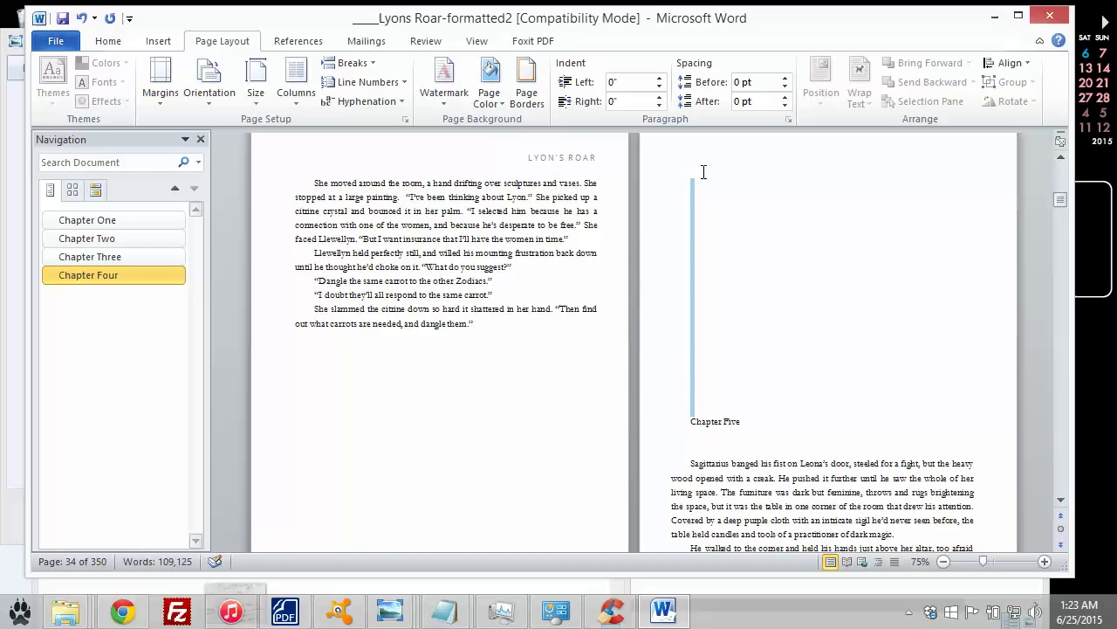
pyautogui.scroll(2, 731, 269)
pyautogui.press('Delete')
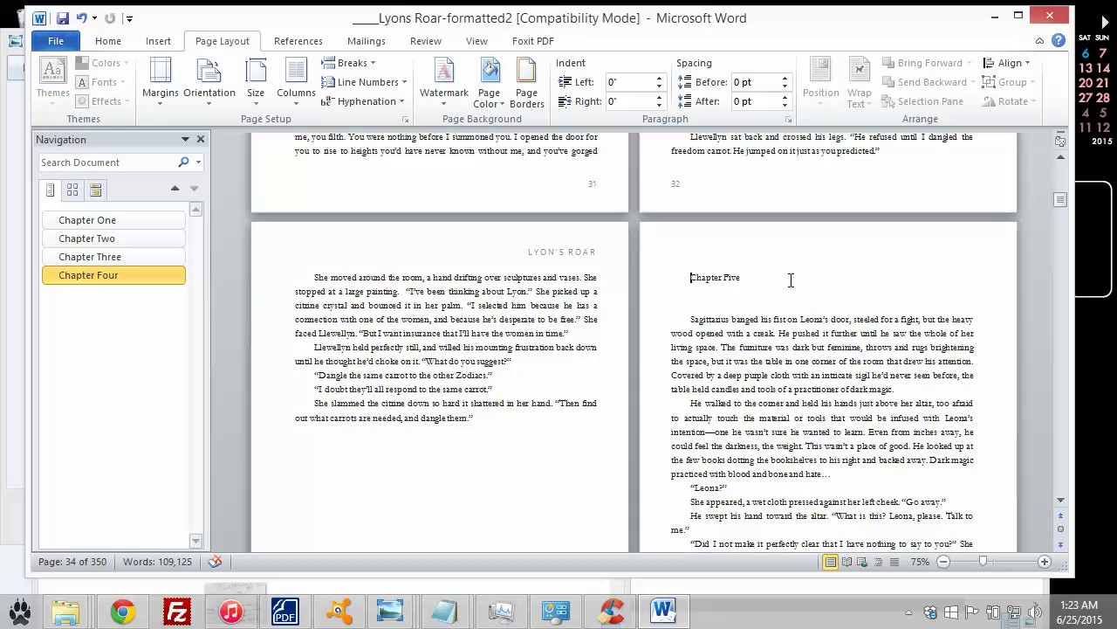
# - Apply the Heading 1 style to the "Chapter Five" title line
pyautogui.moveTo(698, 274); pyautogui.dragTo(689, 277)
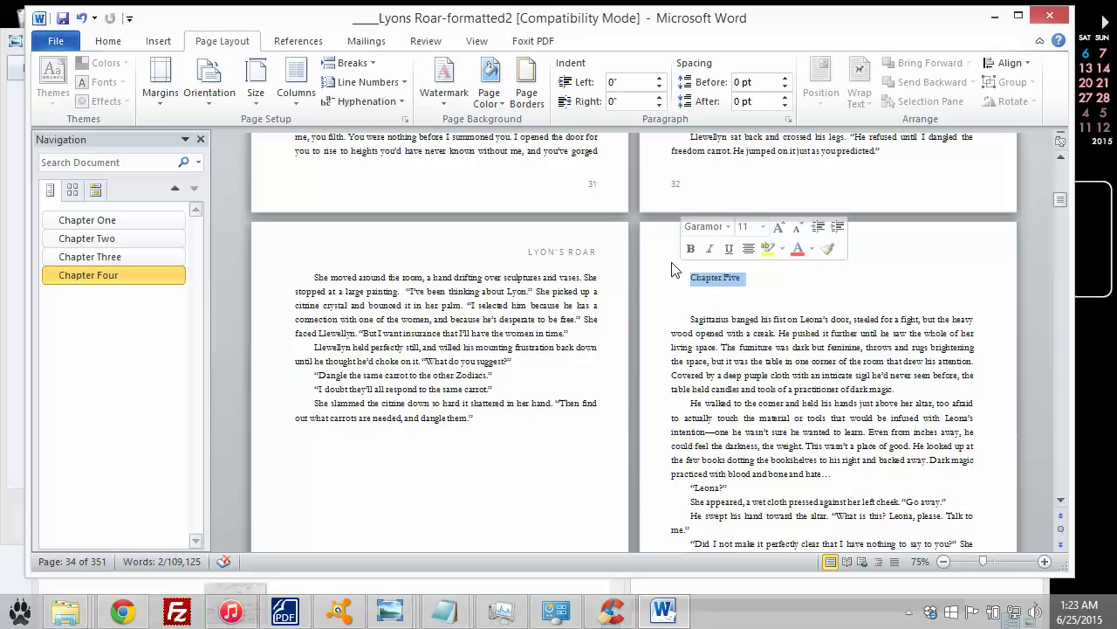
pyautogui.click(110, 42)
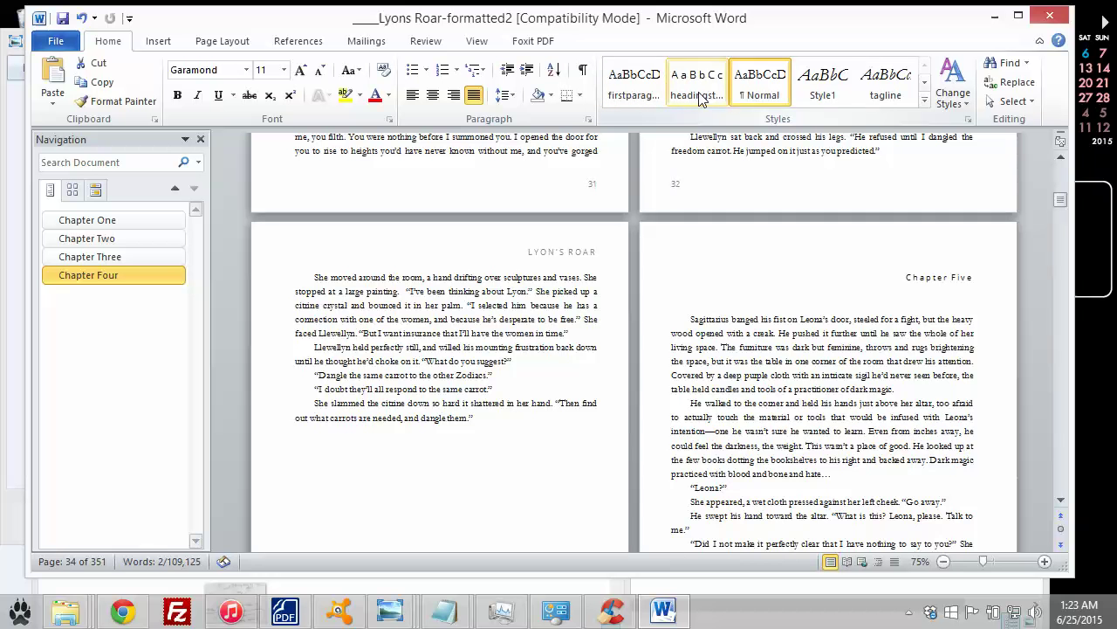
pyautogui.click(924, 102)
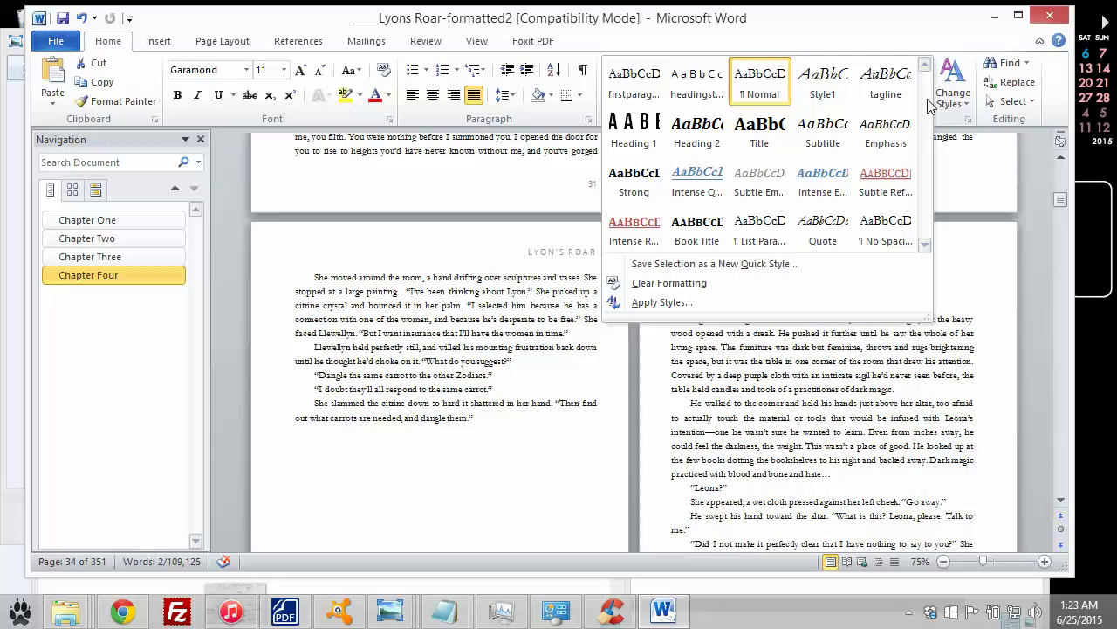
pyautogui.click(641, 136)
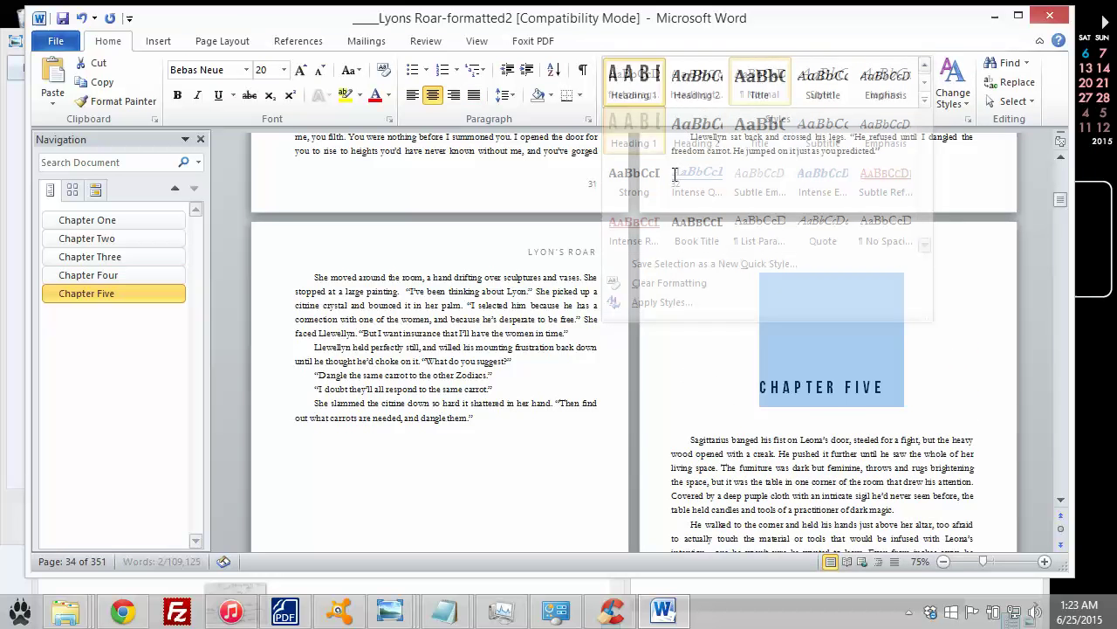
# - Apply the first-paragraph style to chapter five's opening paragraph, which begins "Sagittarius banged his fist on Leona's door"
pyautogui.moveTo(898, 417); pyautogui.dragTo(690, 344)
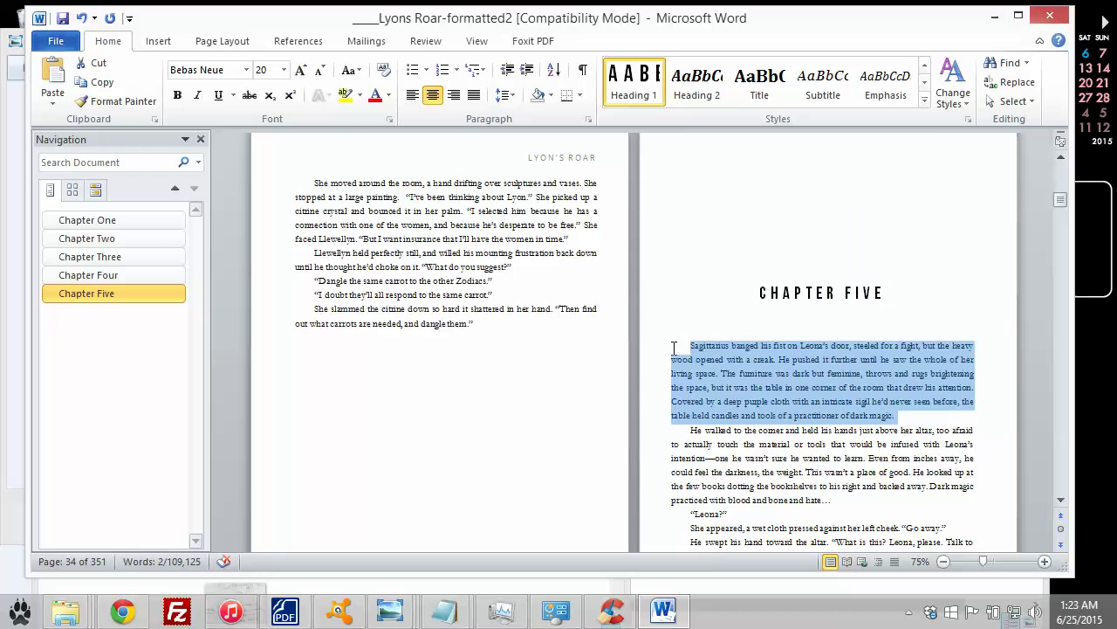
pyautogui.click(924, 101)
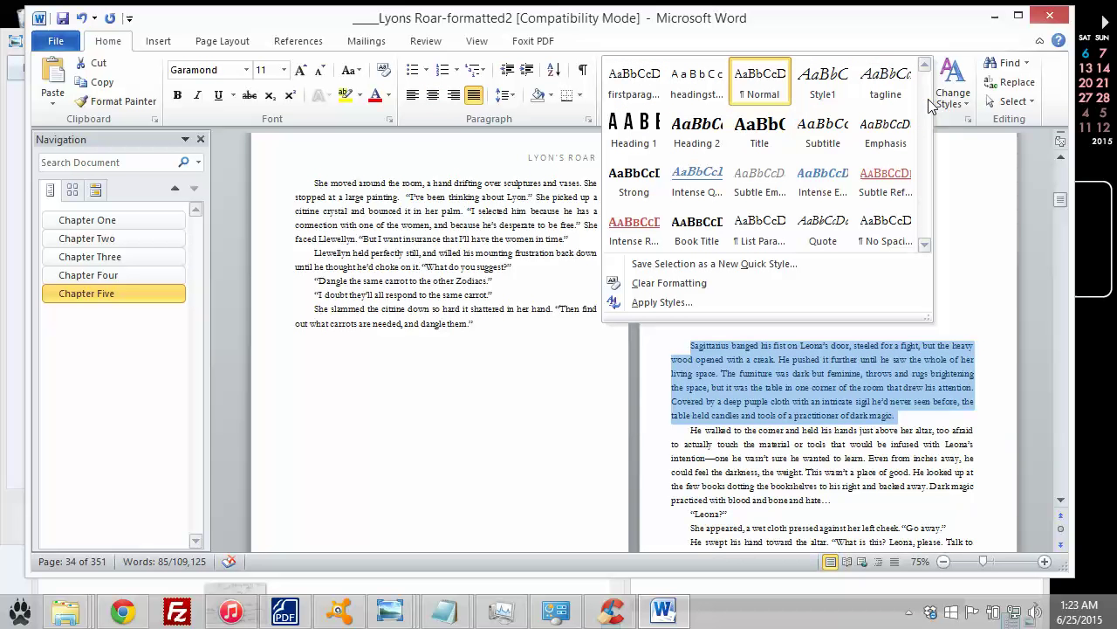
pyautogui.click(634, 83)
pyautogui.click(770, 393)
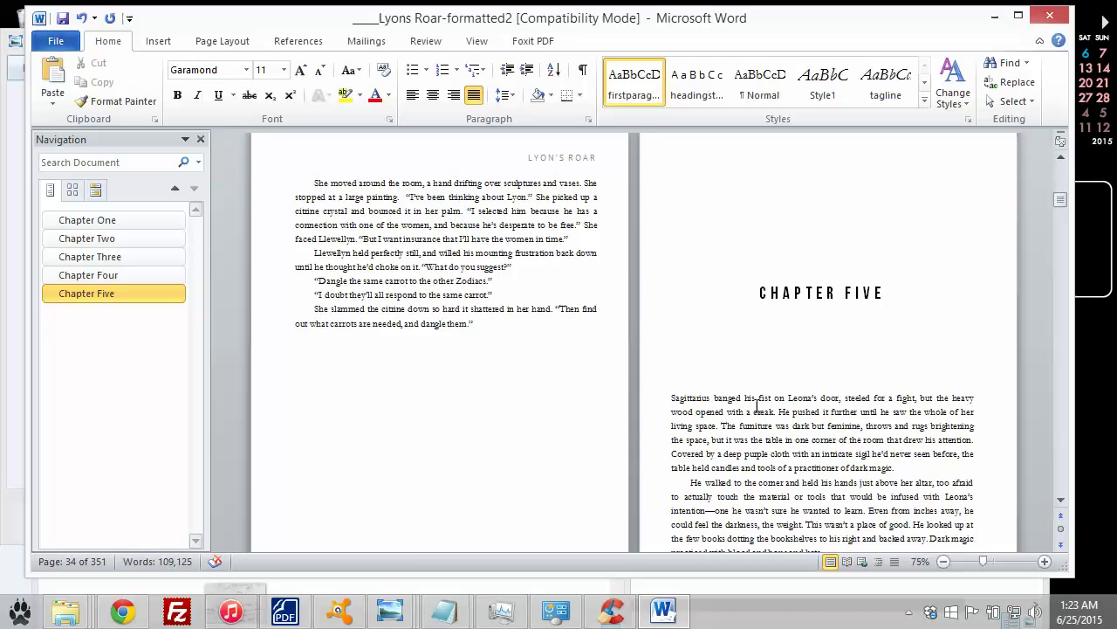
# - Change the opening words of chapter one, "Lyon hobbled down the", to uppercase
pyautogui.click(131, 221)
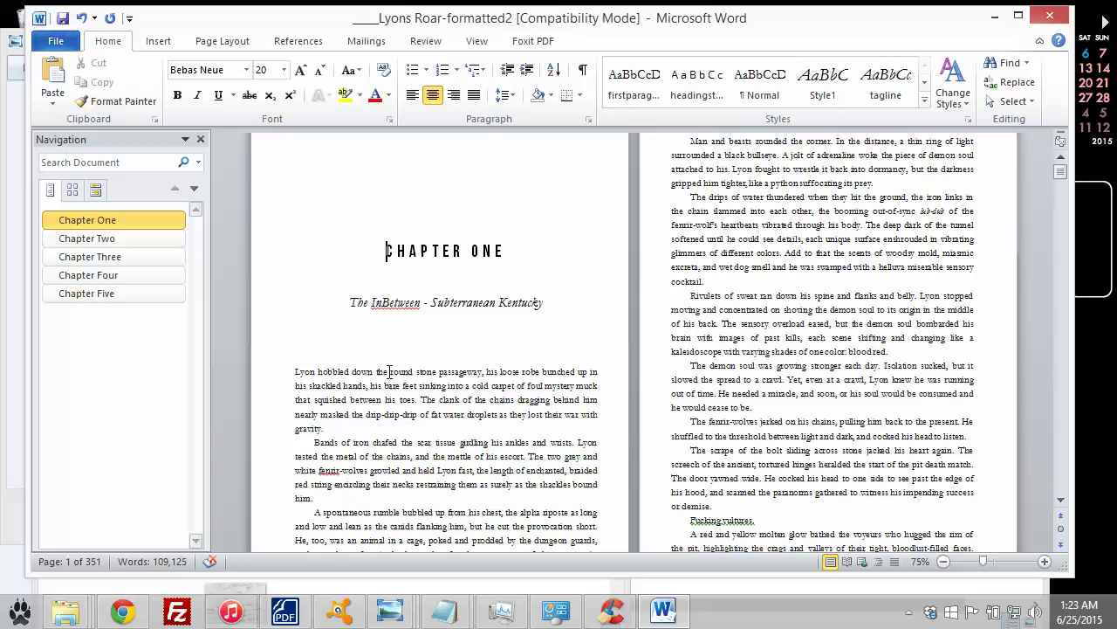
pyautogui.moveTo(391, 371); pyautogui.dragTo(296, 372)
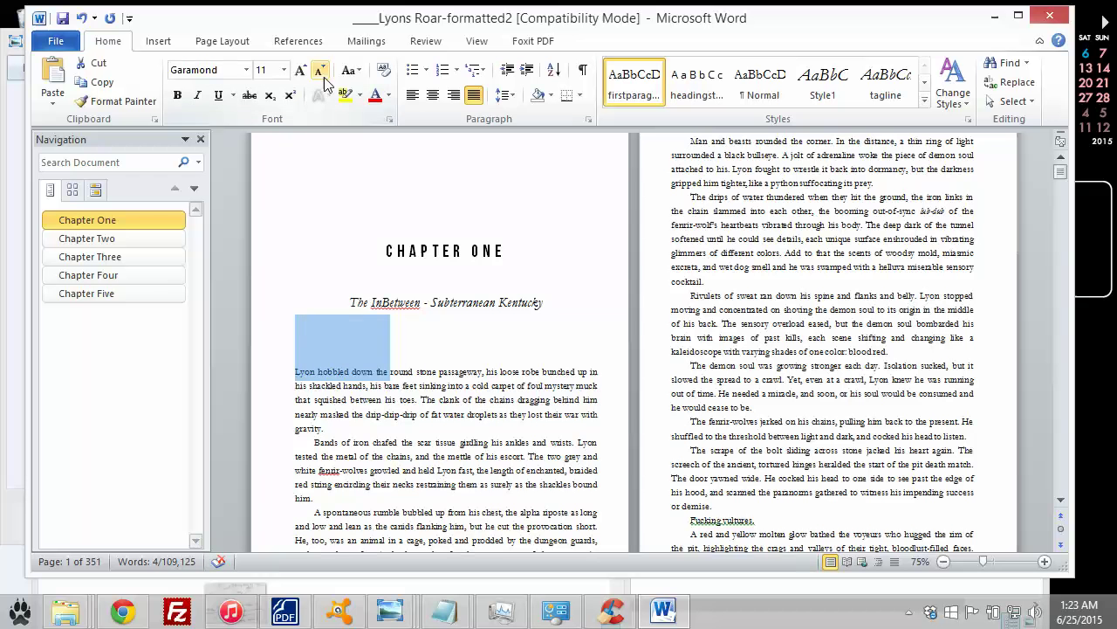
pyautogui.click(349, 70)
pyautogui.click(392, 132)
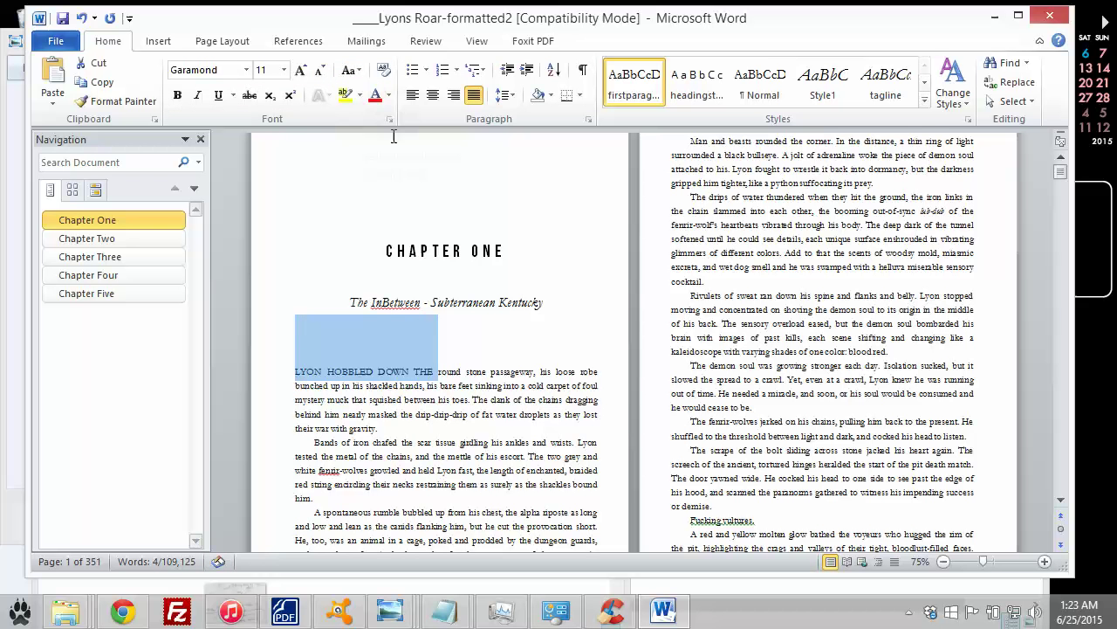
# - Turn the "L" that opens chapter one's first paragraph into a Dropped drop cap spanning two lines
pyautogui.click(301, 373)
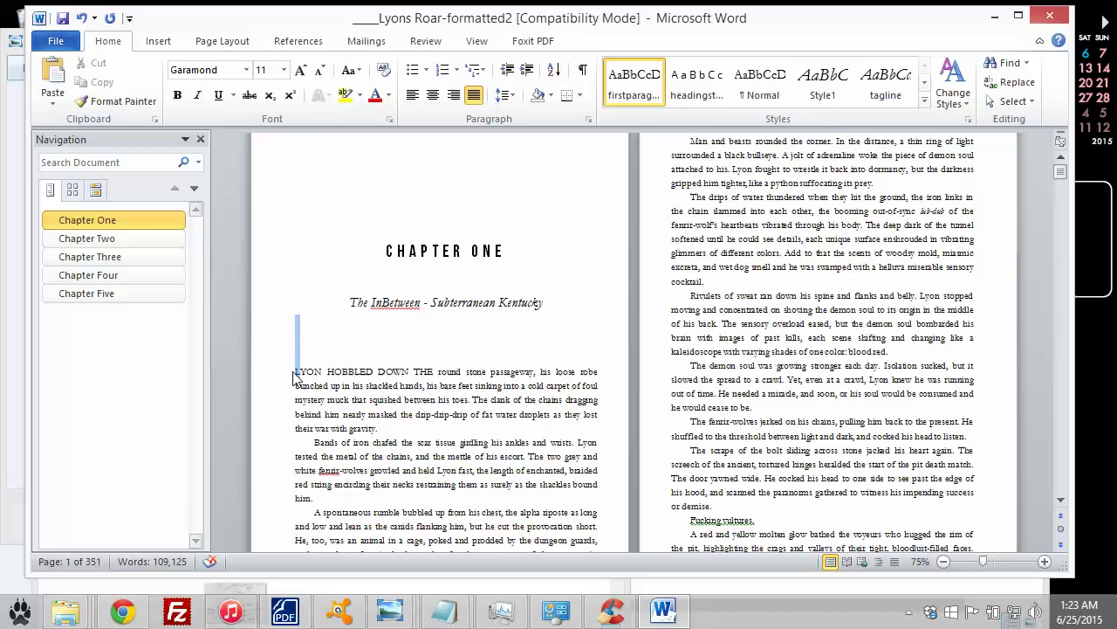
pyautogui.click(165, 42)
pyautogui.click(811, 87)
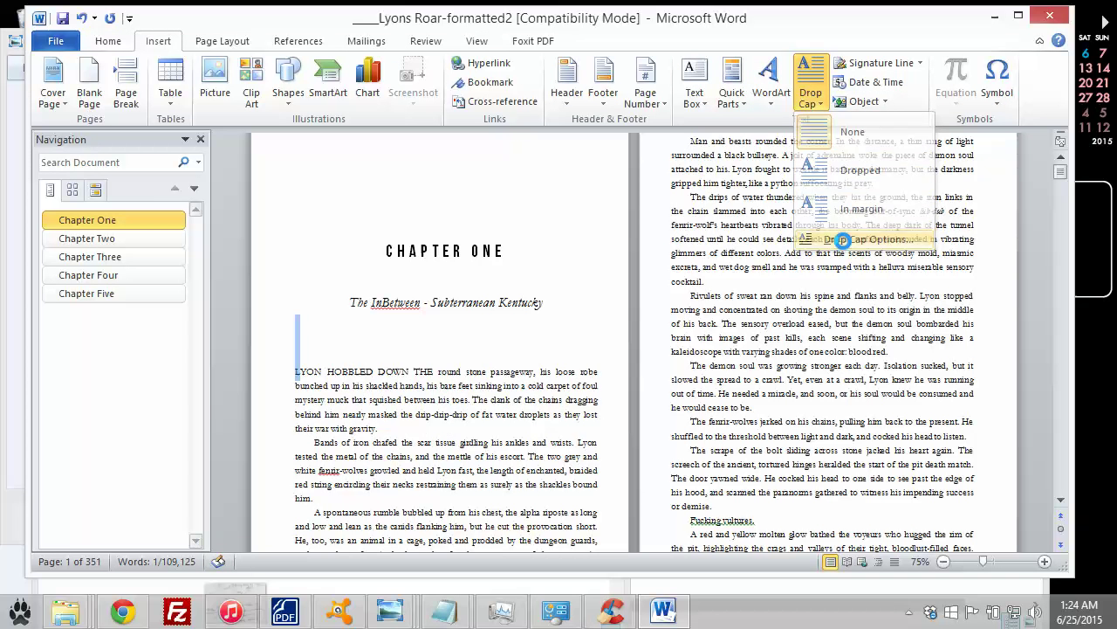
pyautogui.click(868, 239)
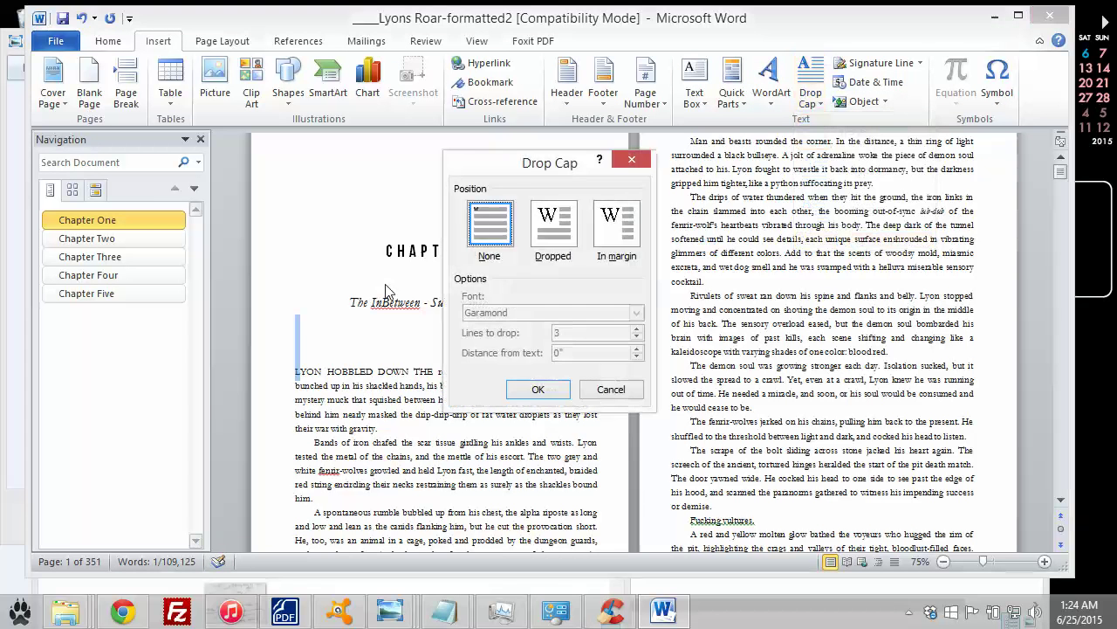
pyautogui.click(551, 250)
pyautogui.click(629, 335)
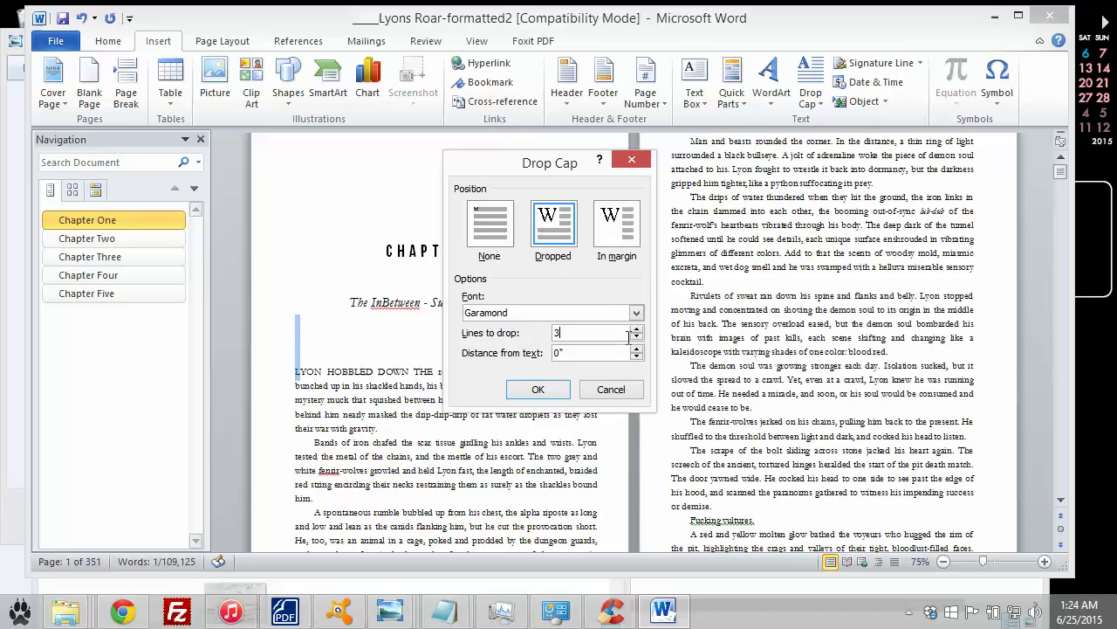
pyautogui.click(550, 390)
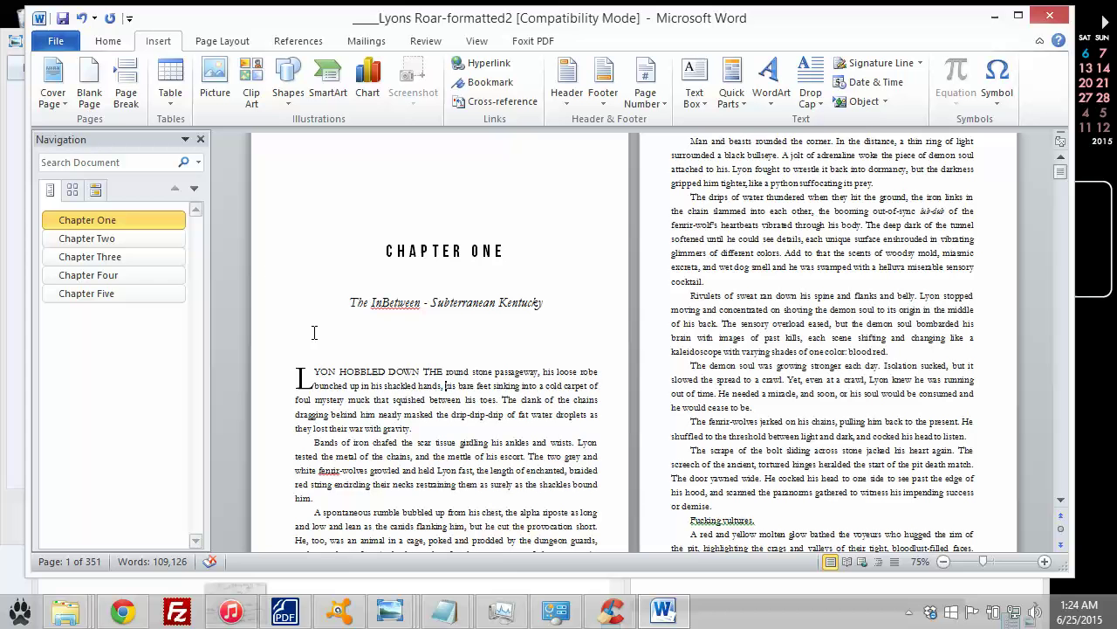
# - Compare the title placement and opening paragraphs on the first pages of chapters one to five
pyautogui.click(104, 238)
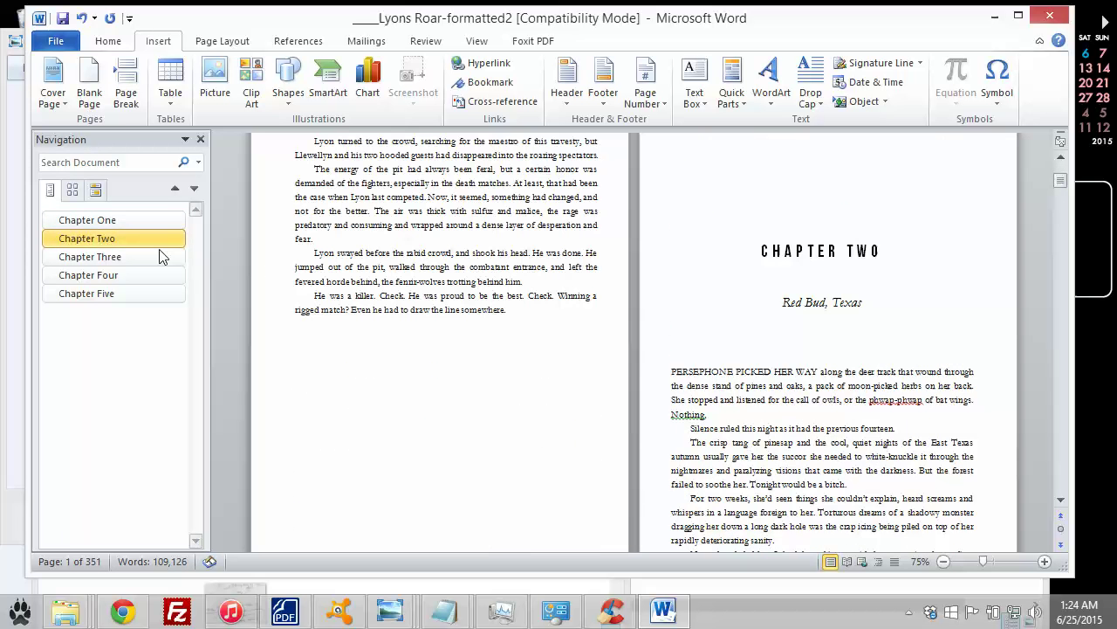
pyautogui.scroll(2, 711, 381)
pyautogui.scroll(-3, 711, 381)
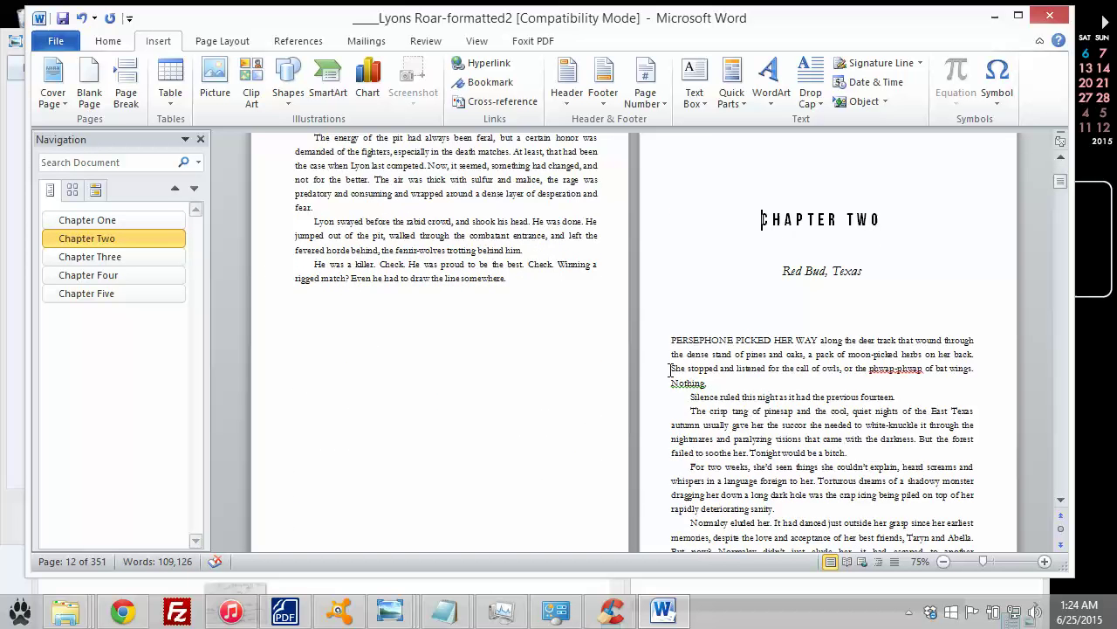
pyautogui.click(153, 257)
pyautogui.scroll(2, 386, 319)
pyautogui.scroll(-1, 386, 320)
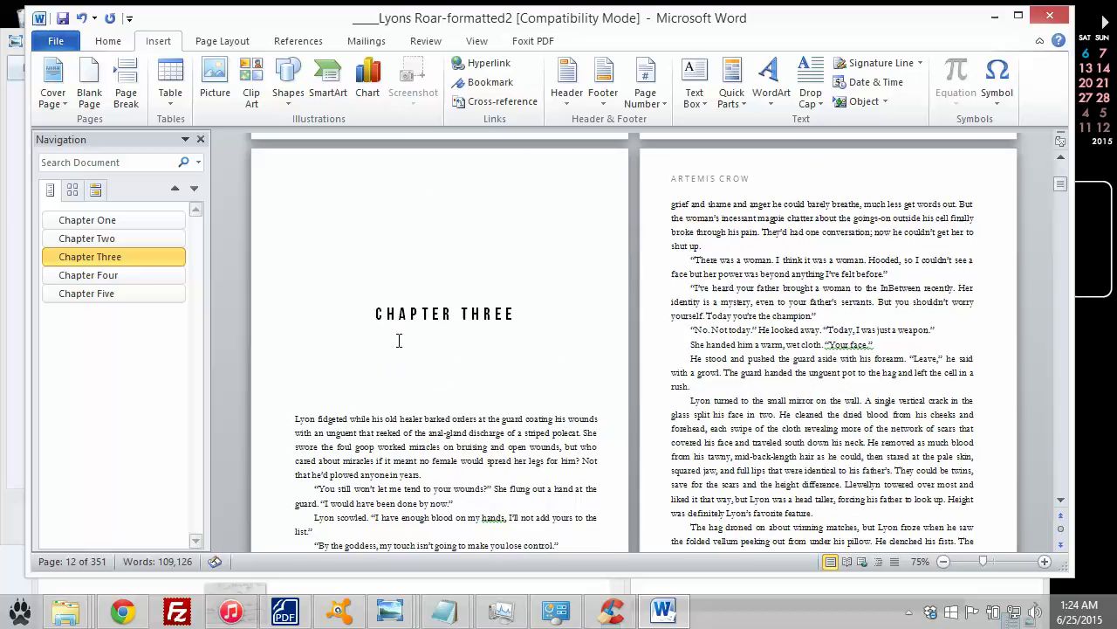
pyautogui.click(142, 276)
pyautogui.scroll(3, 252, 312)
pyautogui.click(150, 225)
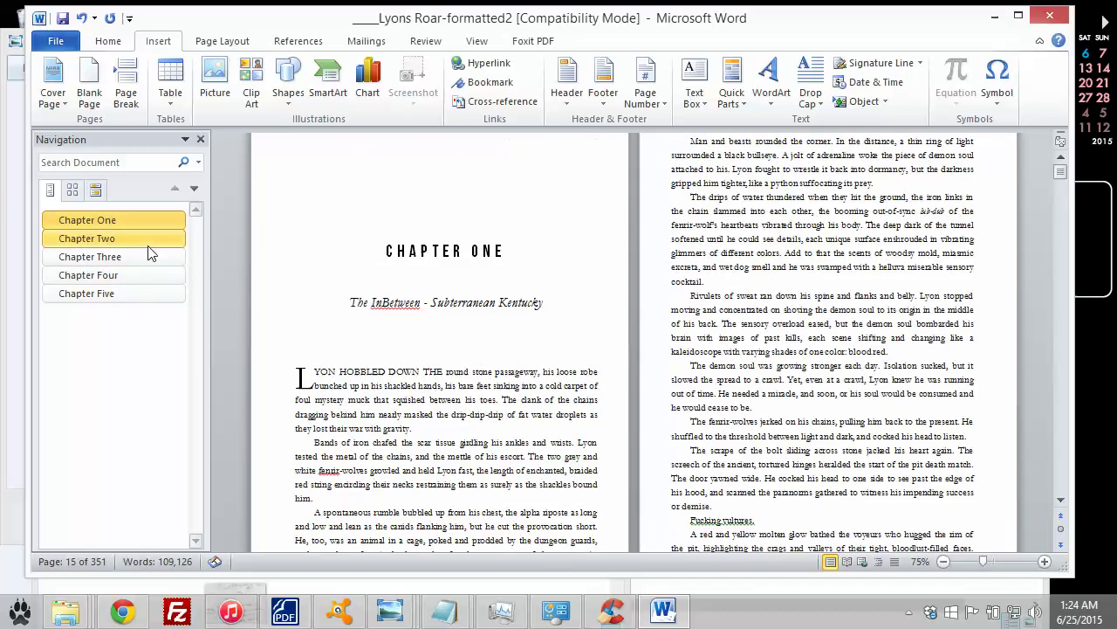
pyautogui.click(148, 256)
pyautogui.click(147, 275)
pyautogui.click(146, 293)
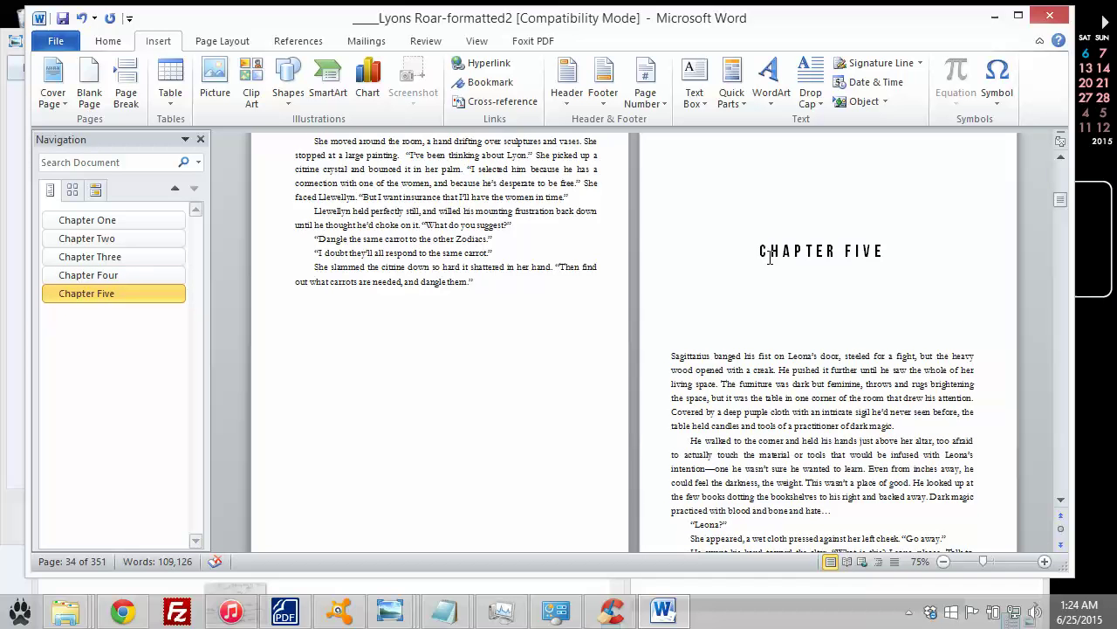
# - Check that the Navigation Pane display option is turned on for listing the chapter headings
pyautogui.moveTo(748, 249); pyautogui.dragTo(941, 246)
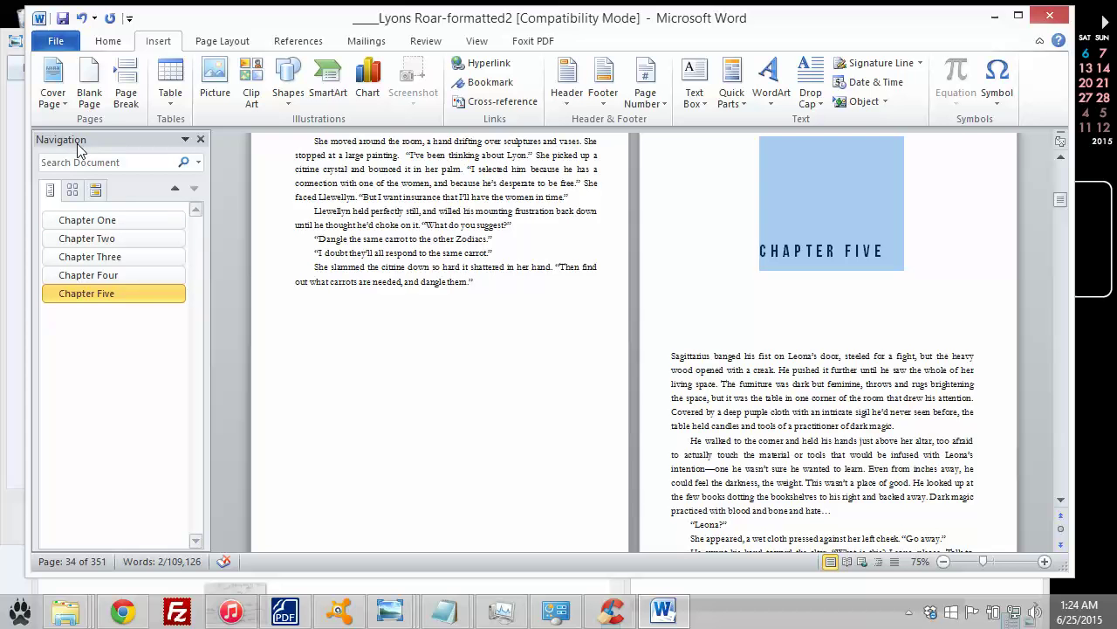
pyautogui.click(416, 43)
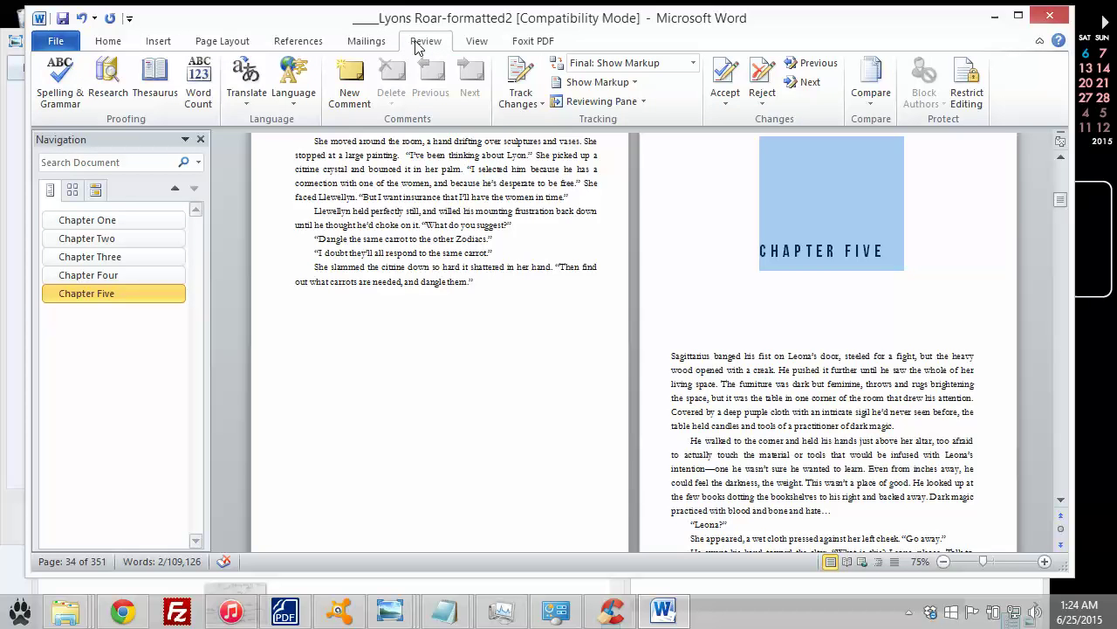
pyautogui.click(473, 45)
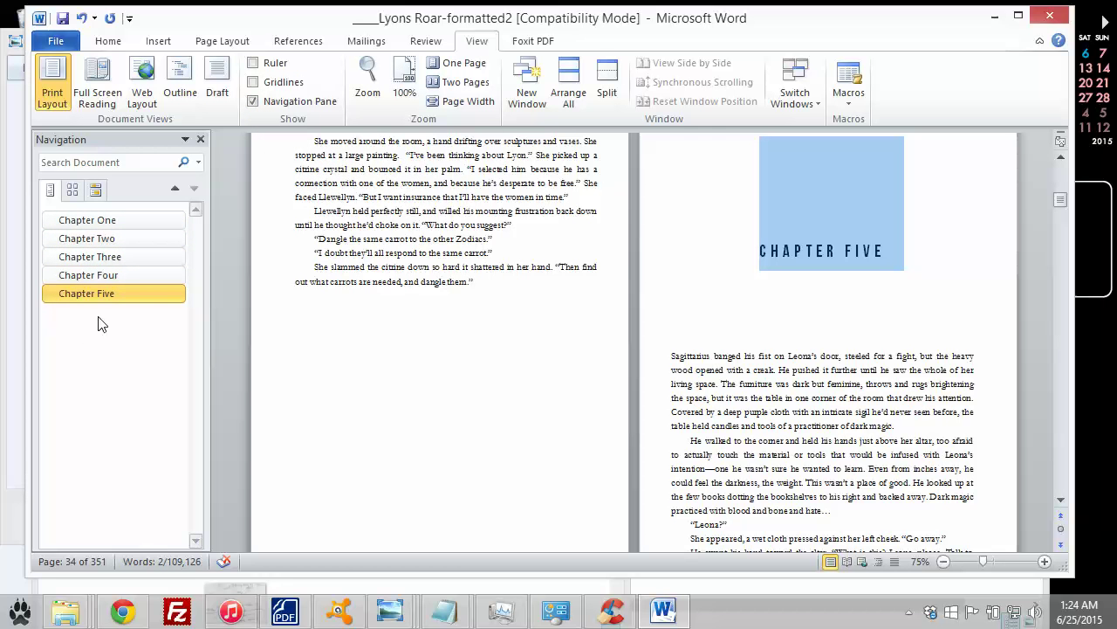
pyautogui.click(357, 254)
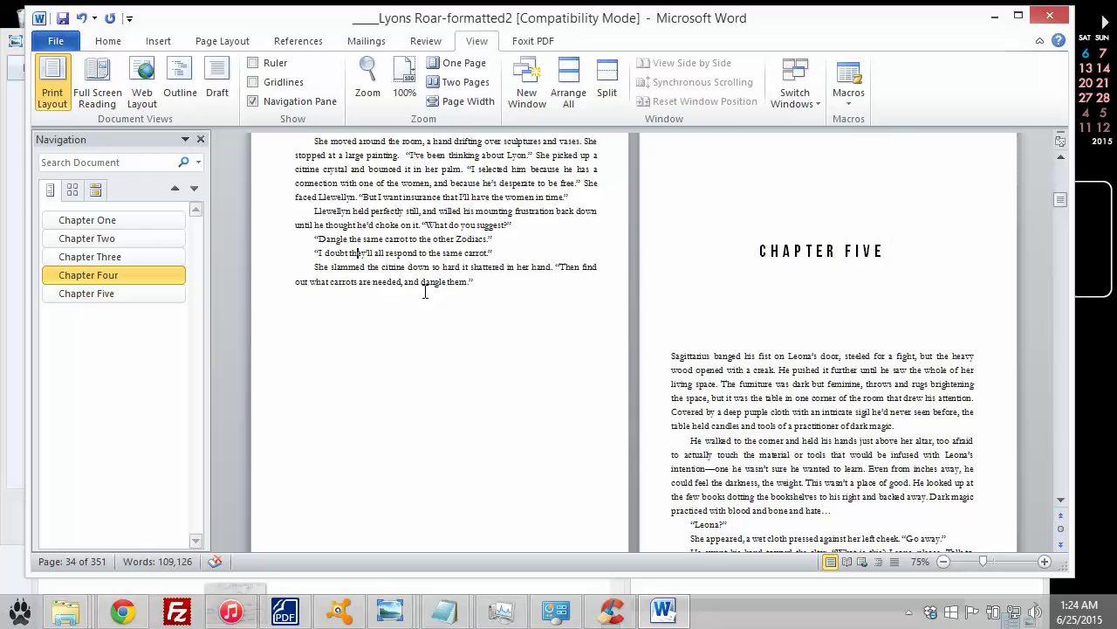
# - Examine the running headers and page numbers from chapter five's opening page through to the start of chapter six
pyautogui.scroll(-10, 701, 360)
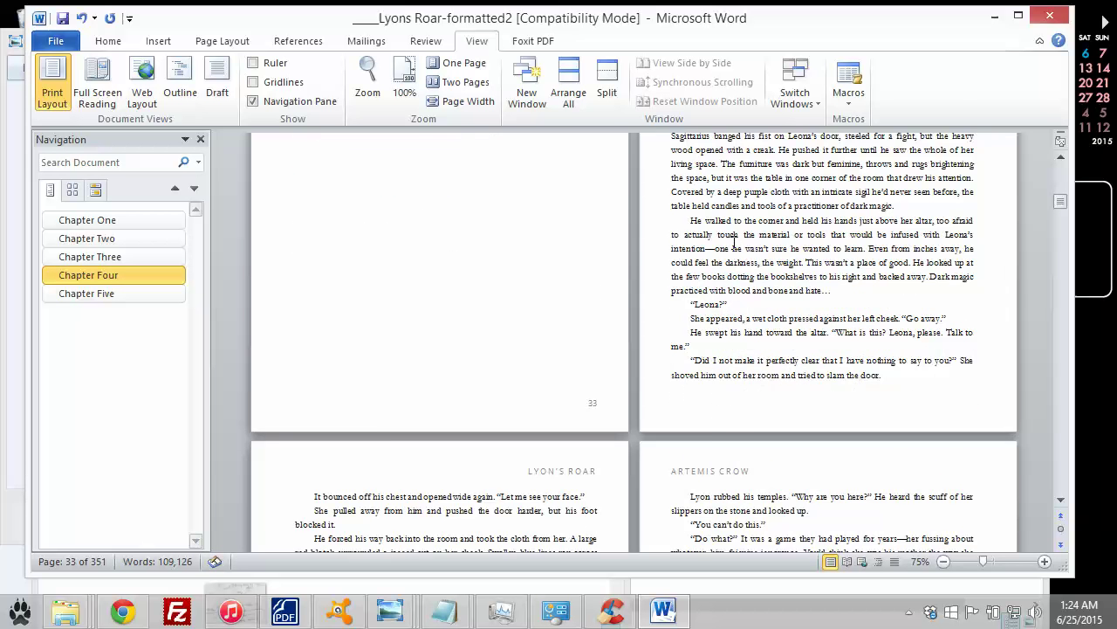
pyautogui.scroll(10, 735, 256)
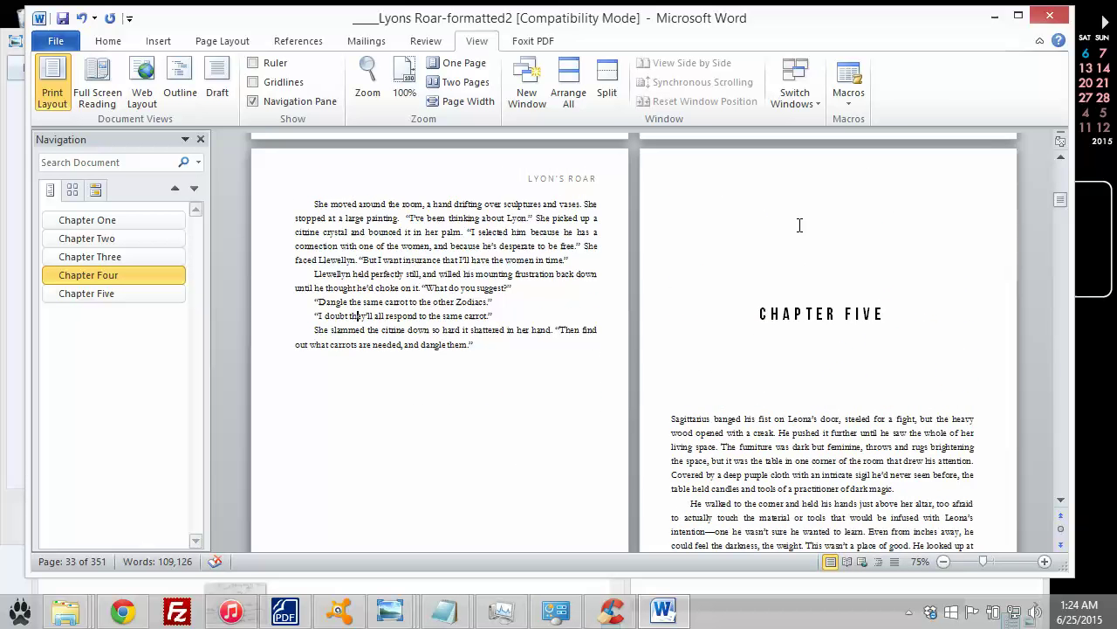
pyautogui.scroll(-9, 779, 176)
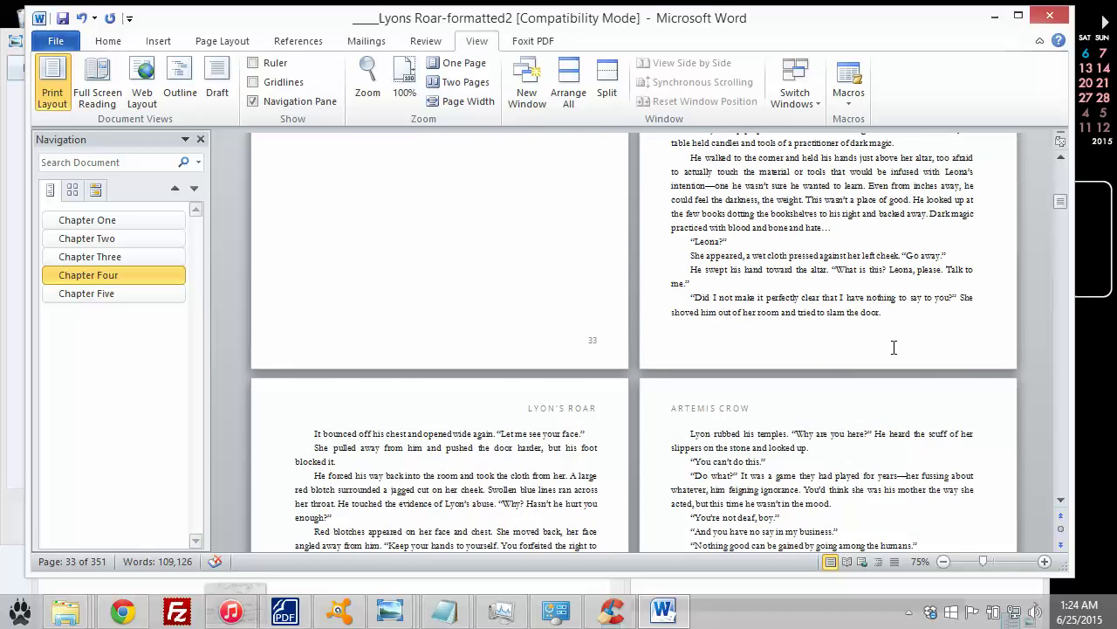
pyautogui.scroll(-4, 893, 347)
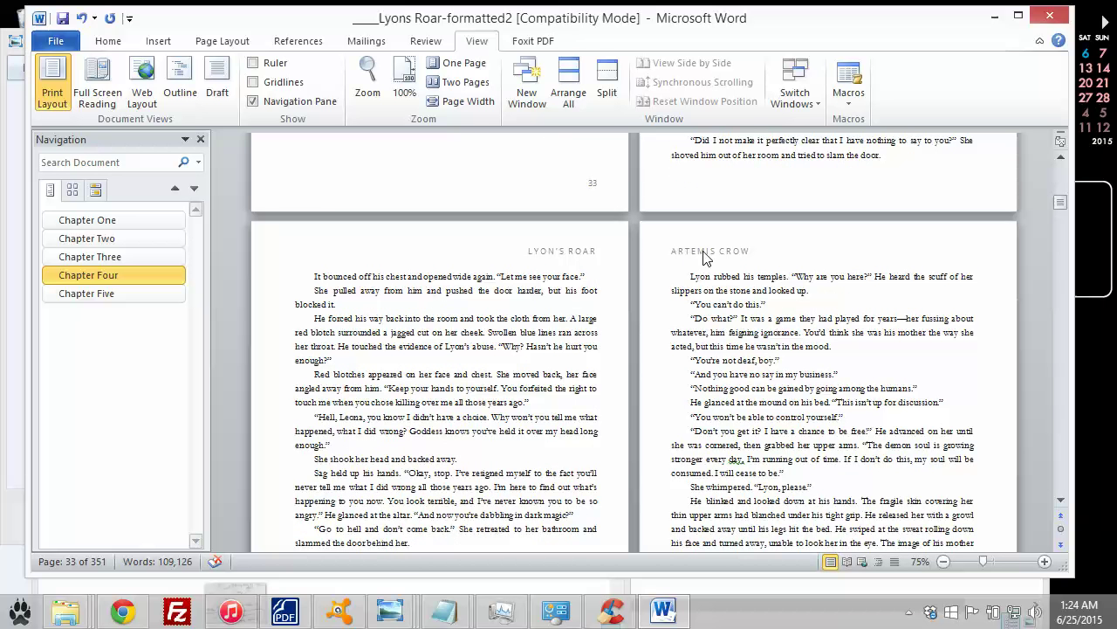
pyautogui.scroll(-1, 706, 256)
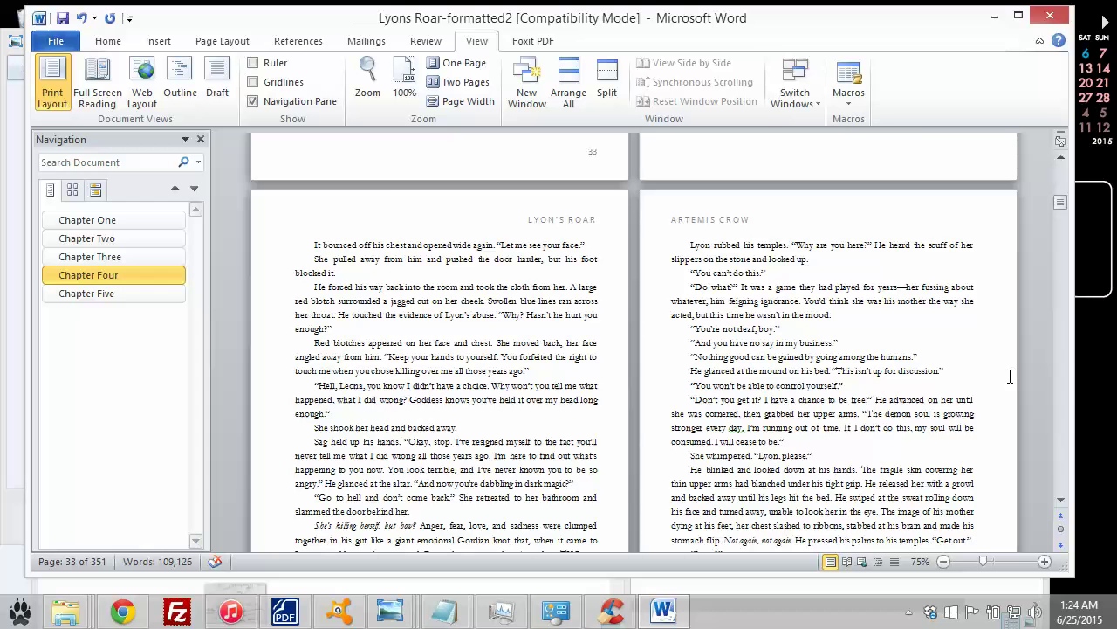
pyautogui.scroll(-6, 605, 241)
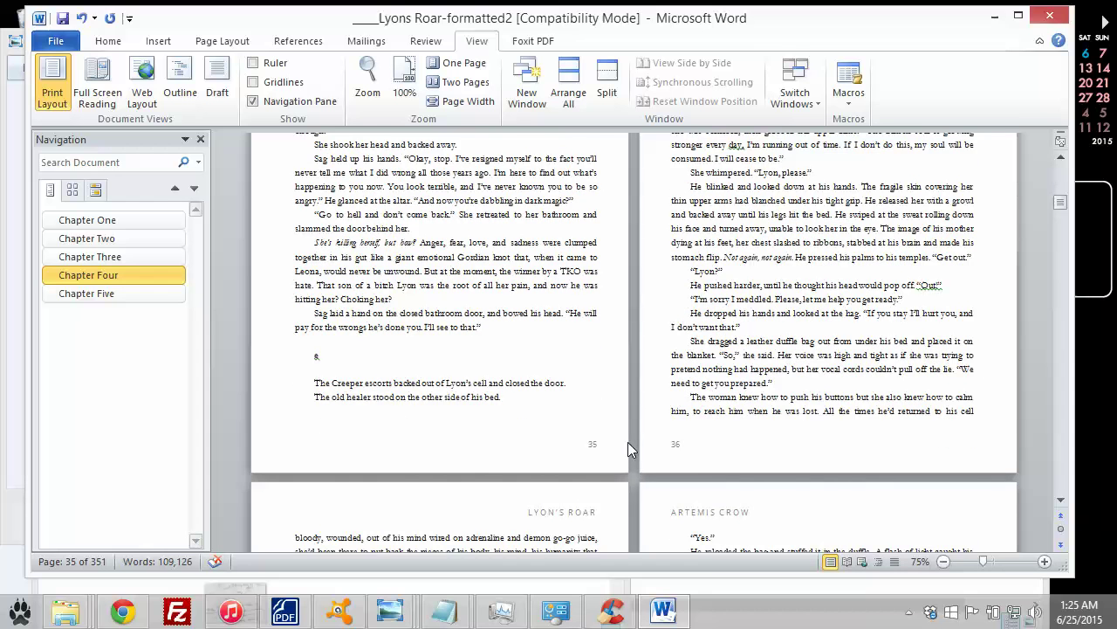
pyautogui.scroll(-13, 628, 443)
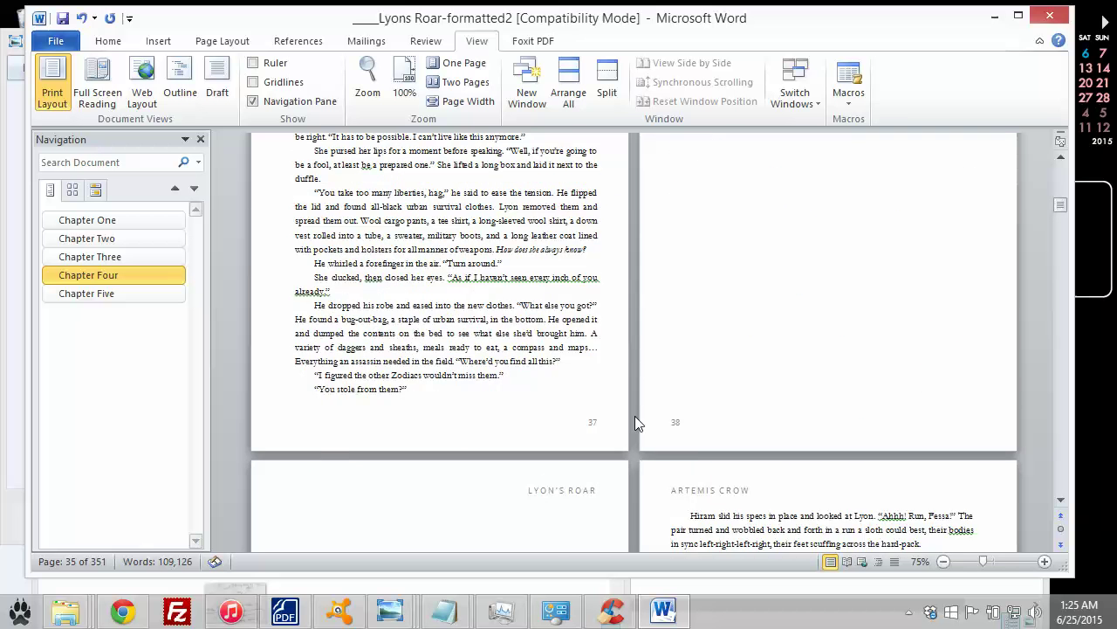
pyautogui.scroll(-3, 635, 416)
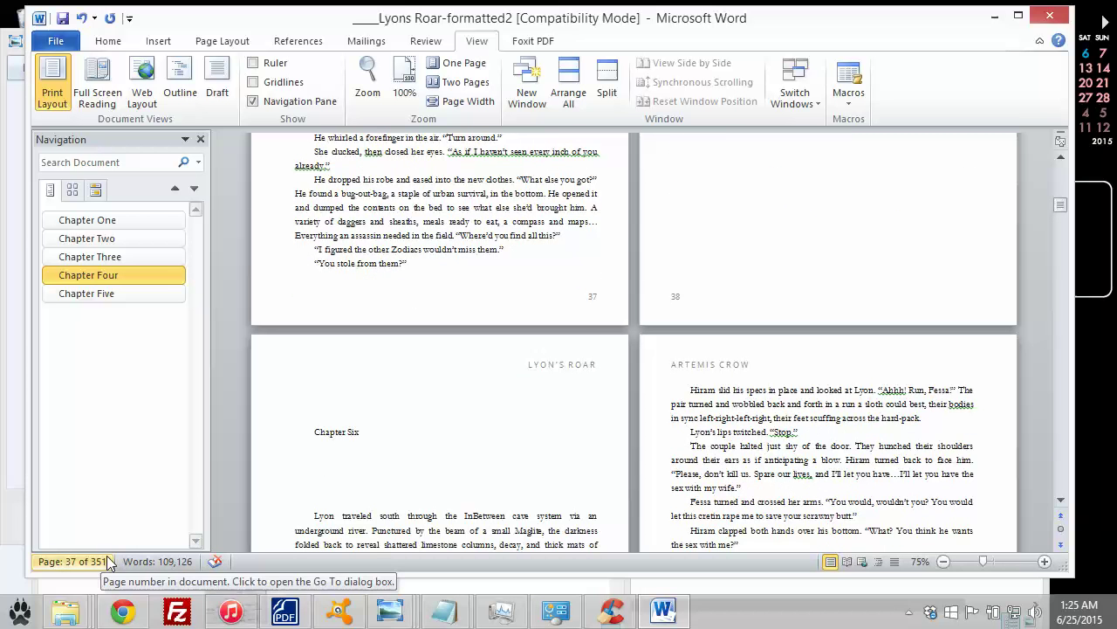
# - Examine the unformatted Chapter Forty-Six and Epilogue pages near the manuscript's end, and return to chapter one
pyautogui.moveTo(1060, 206); pyautogui.dragTo(1060, 485)
pyautogui.scroll(20, 608, 345)
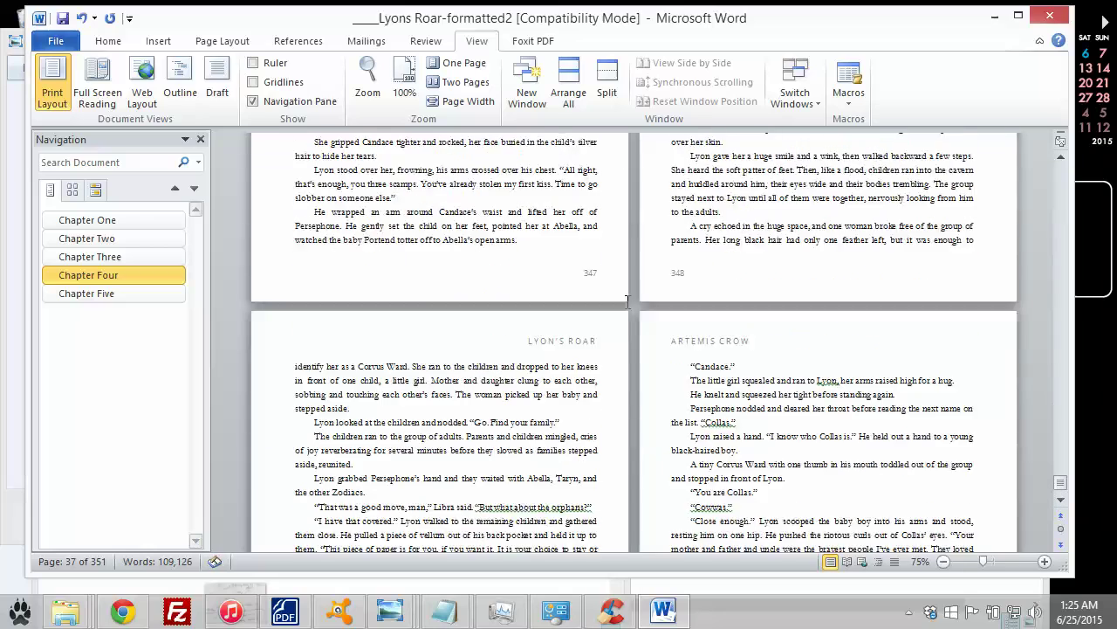
pyautogui.scroll(3, 636, 297)
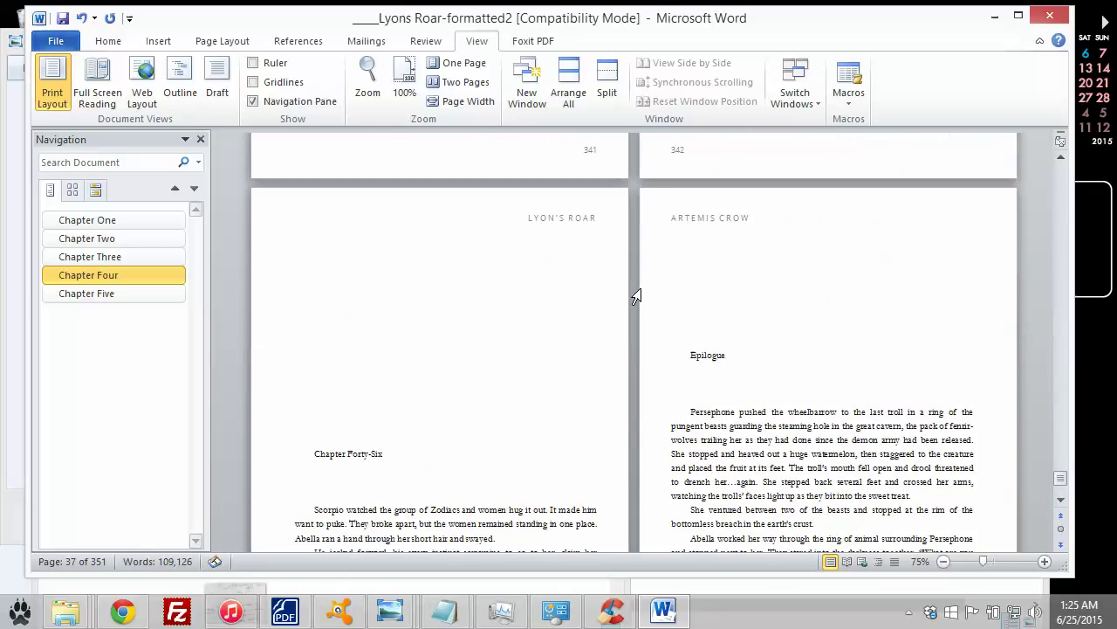
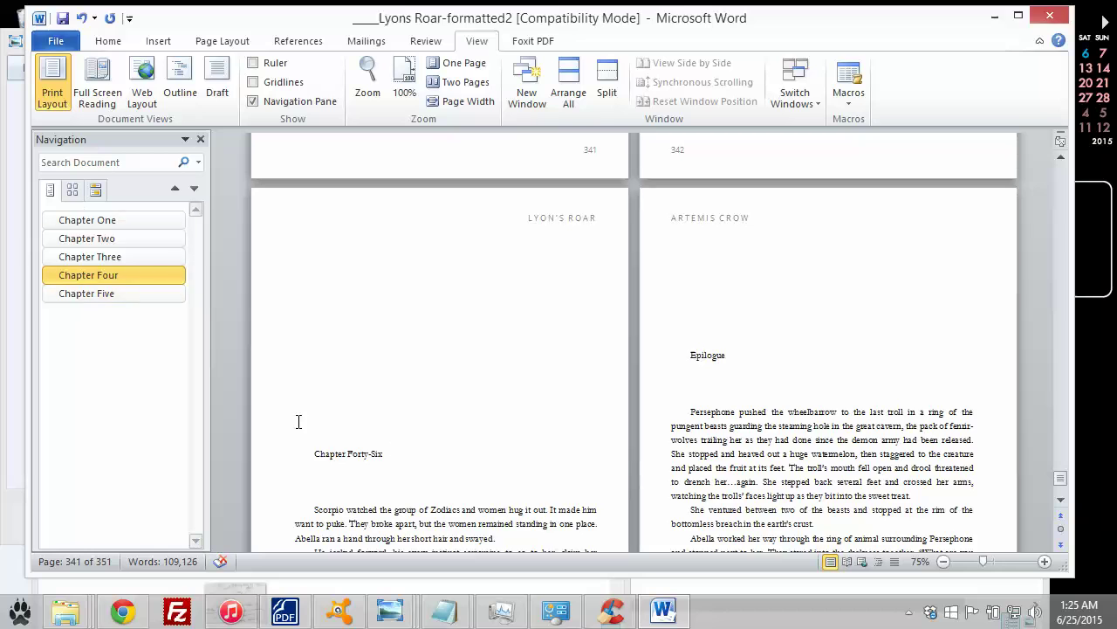
pyautogui.scroll(10, 479, 459)
pyautogui.scroll(5, 502, 412)
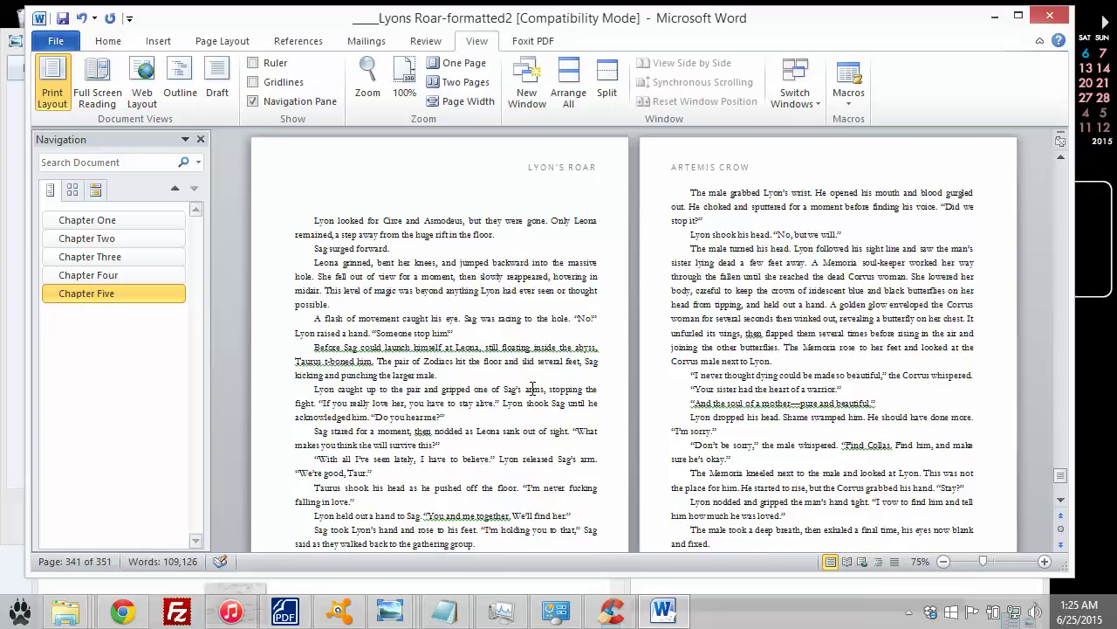
pyautogui.moveTo(1059, 476); pyautogui.dragTo(1069, 158)
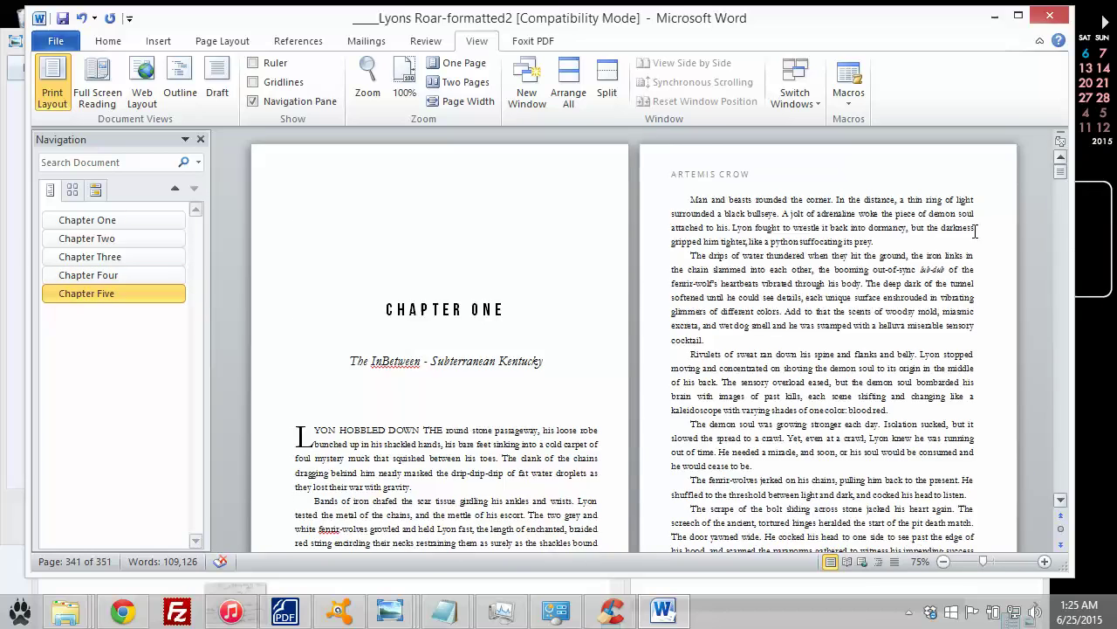
pyautogui.scroll(-4, 264, 316)
# - Insert a Next Page section break at the end of chapter five's text, before chapter six
pyautogui.click(109, 291)
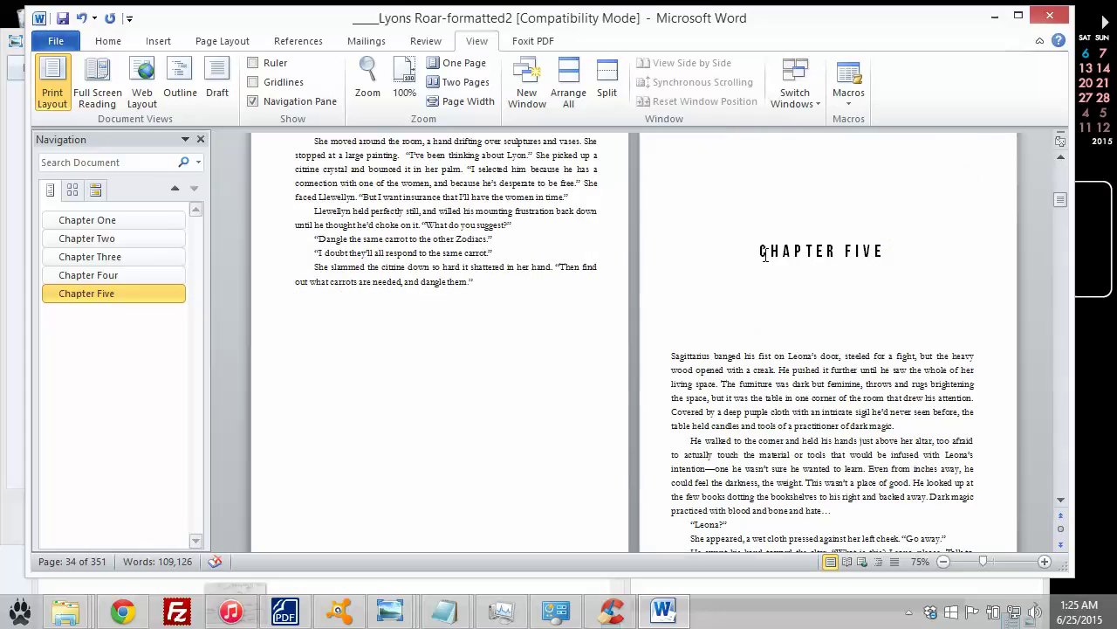
pyautogui.scroll(5, 765, 253)
pyautogui.scroll(-6, 754, 280)
pyautogui.scroll(-15, 754, 280)
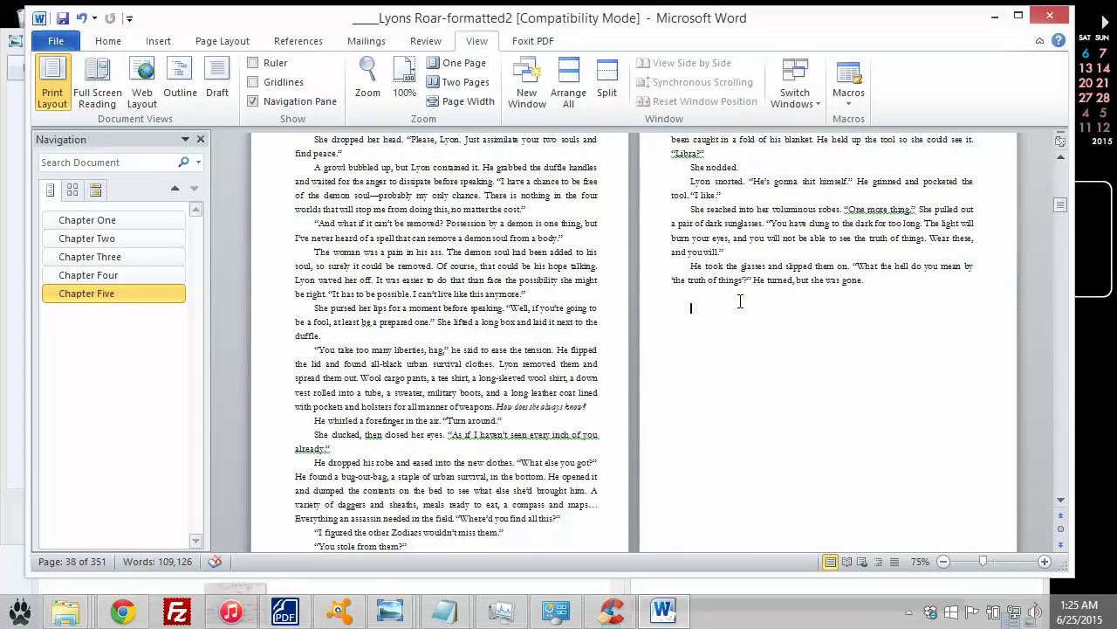
pyautogui.click(213, 42)
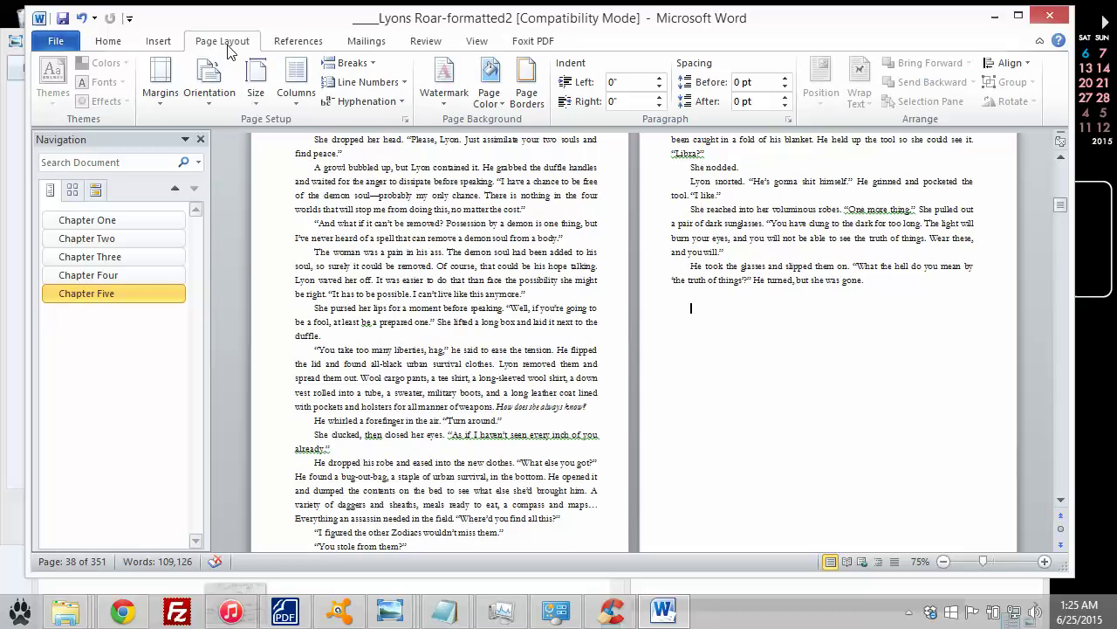
pyautogui.click(349, 62)
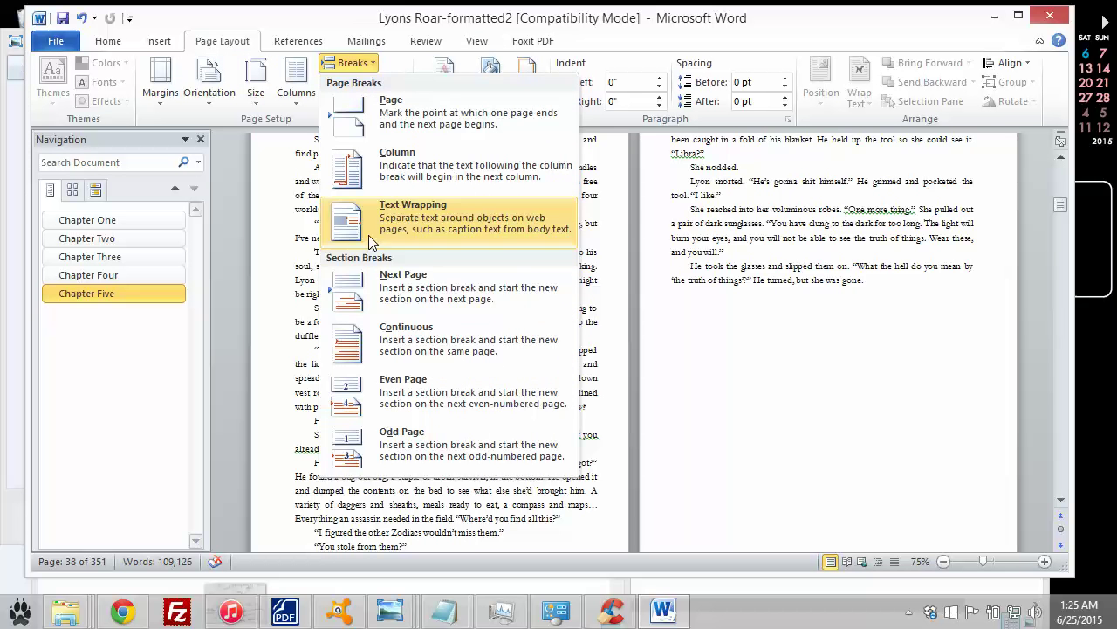
pyautogui.click(408, 289)
# - Delete the blank lines above the Chapter Six title and check the preceding pages' headers and page numbers
pyautogui.scroll(-4, 442, 317)
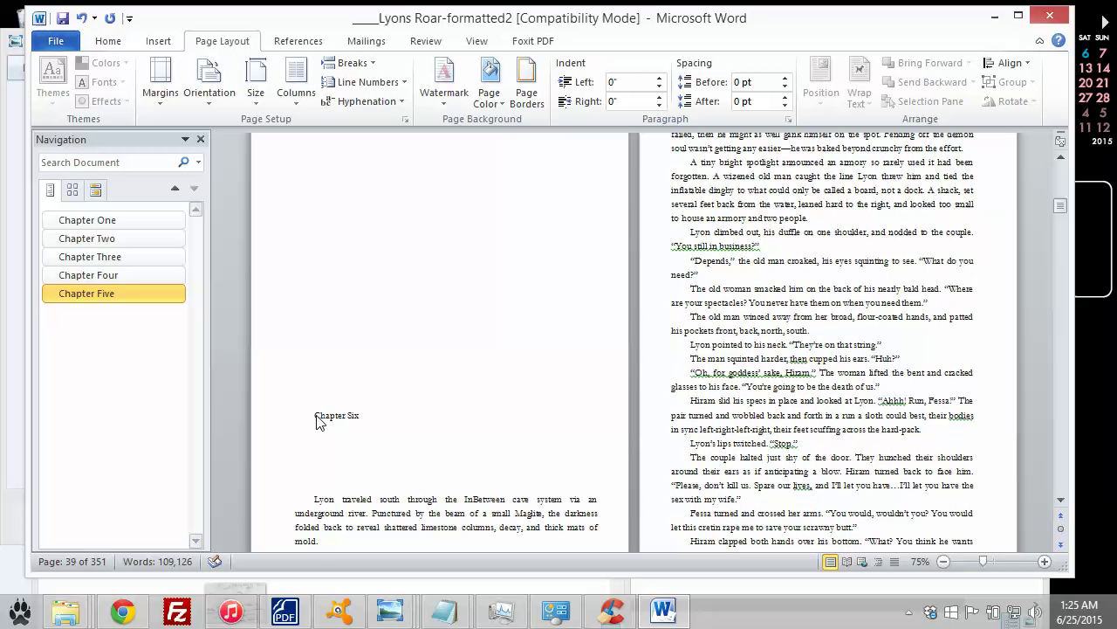
pyautogui.moveTo(318, 414); pyautogui.dragTo(311, 226)
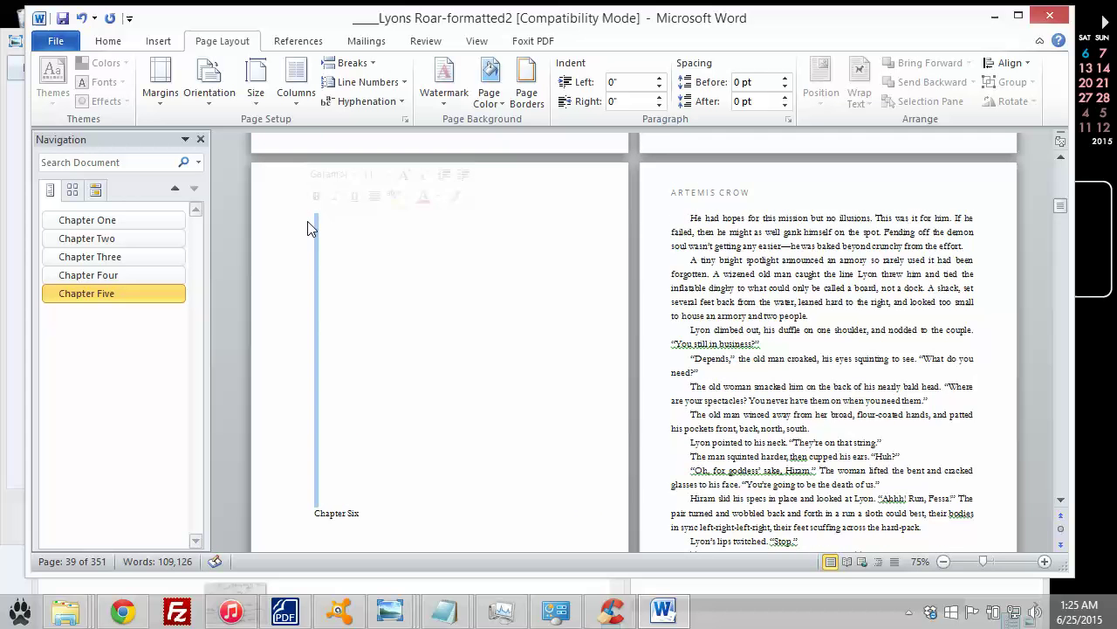
pyautogui.press('Delete')
pyautogui.scroll(4, 457, 266)
pyautogui.scroll(7, 457, 265)
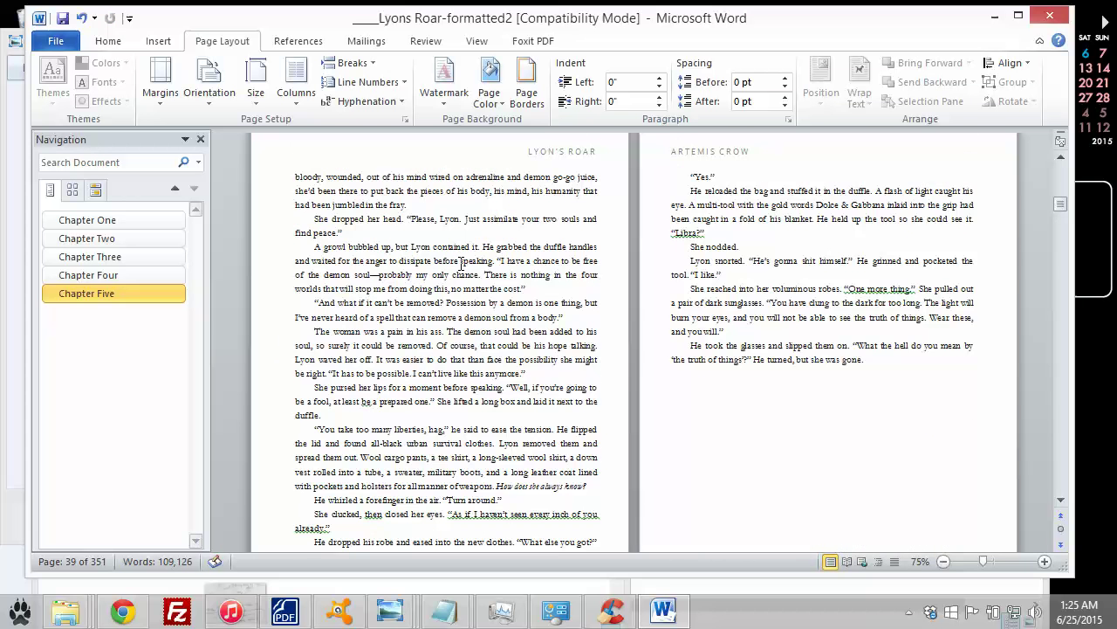
pyautogui.scroll(-6, 798, 354)
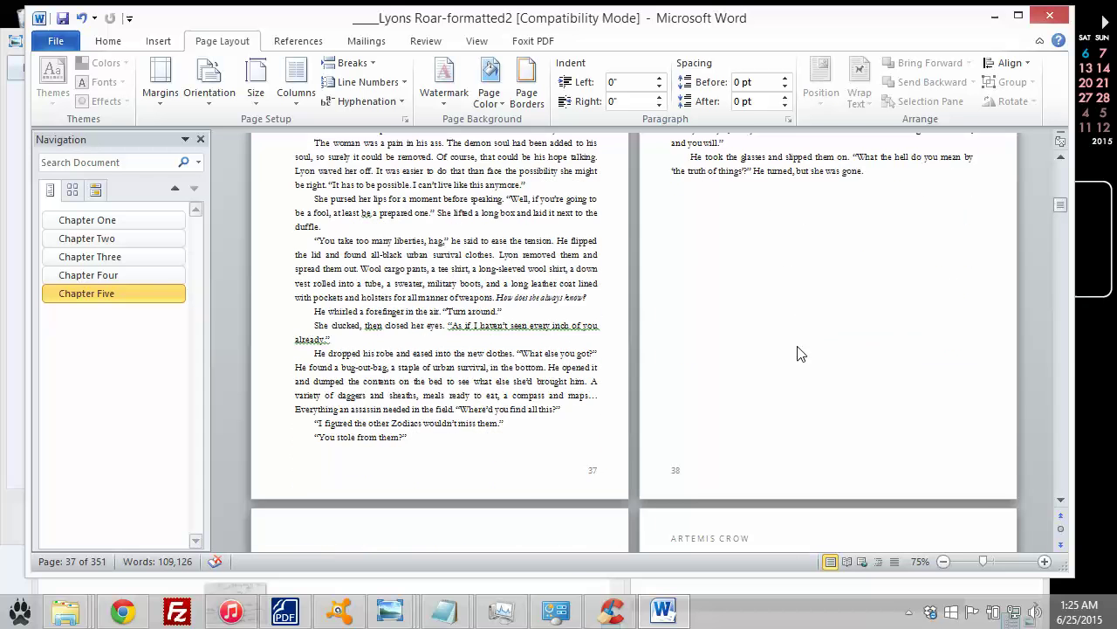
pyautogui.scroll(2, 448, 457)
pyautogui.scroll(3, 327, 528)
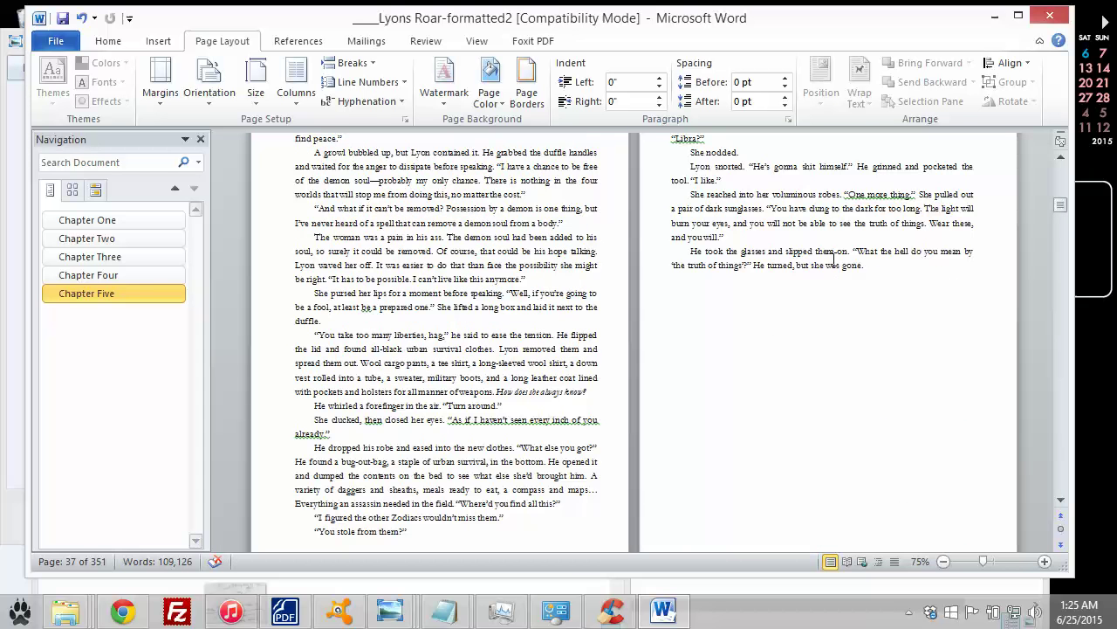
# - Apply the Heading 1 style to the Chapter Six title
pyautogui.scroll(-6, 748, 256)
pyautogui.keyDown('shift'); pyautogui.click(374, 343); pyautogui.keyUp('shift')
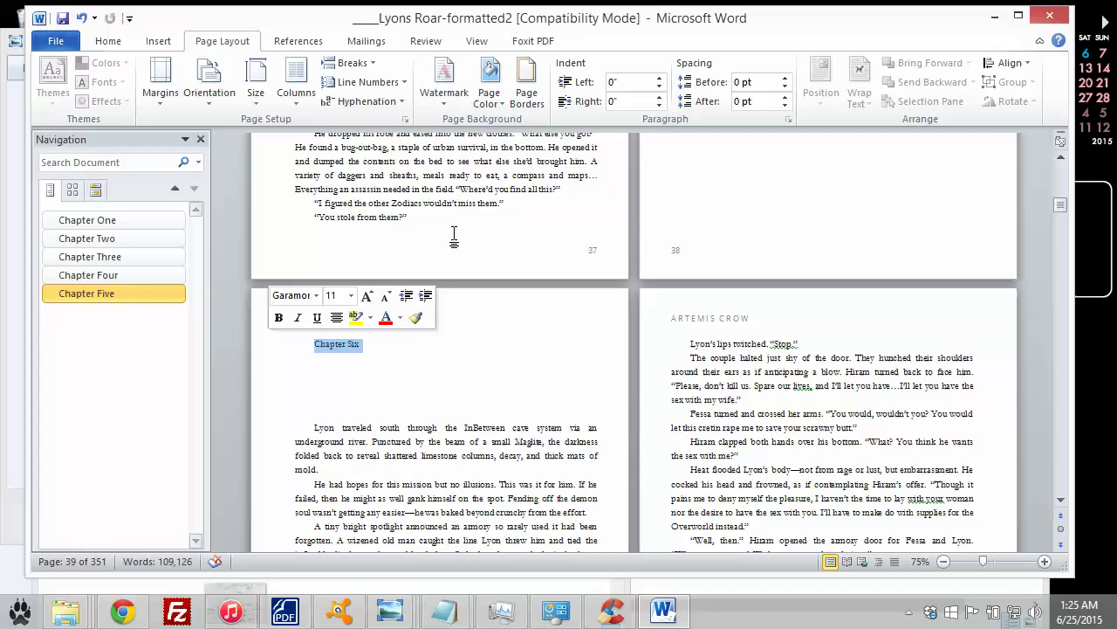
pyautogui.click(108, 41)
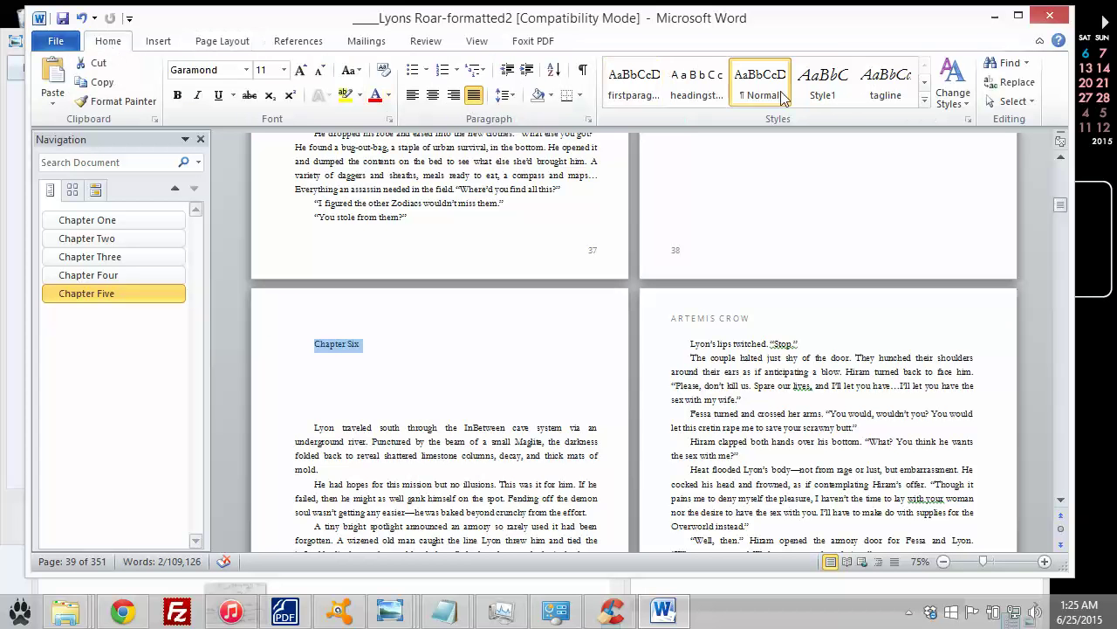
pyautogui.click(925, 100)
pyautogui.click(634, 118)
# - Apply the custom first-paragraph style to chapter six's opening paragraph
pyautogui.scroll(-4, 536, 256)
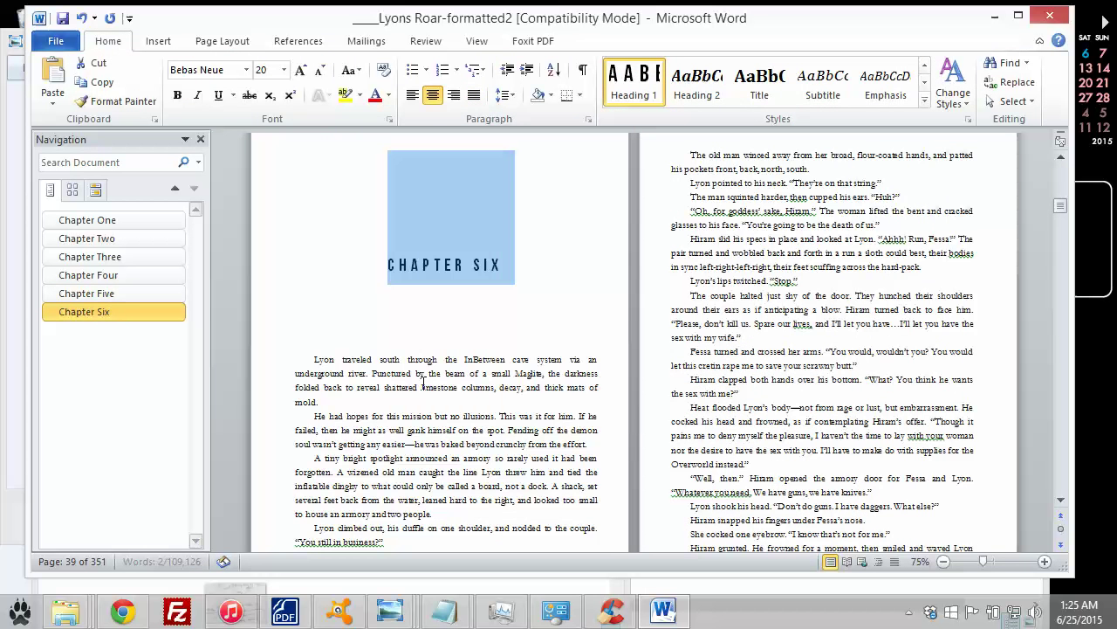
pyautogui.moveTo(321, 402); pyautogui.dragTo(295, 358)
pyautogui.click(925, 101)
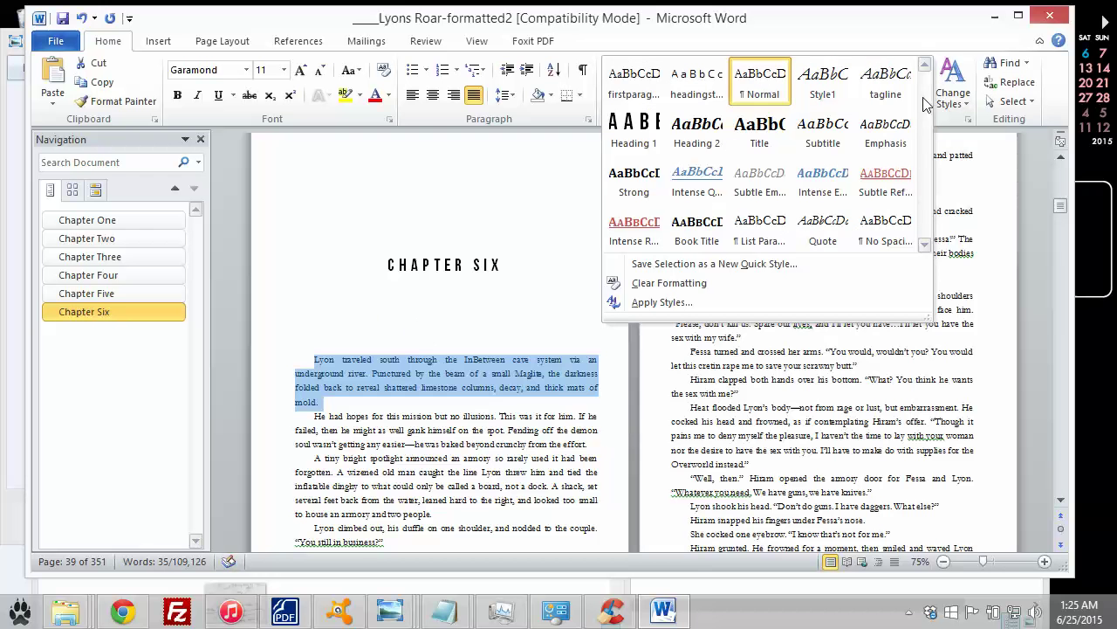
pyautogui.click(635, 77)
# - Replace the blank lines between the Chapter Six title and its opening paragraph with the copied blank spacing
pyautogui.click(510, 276)
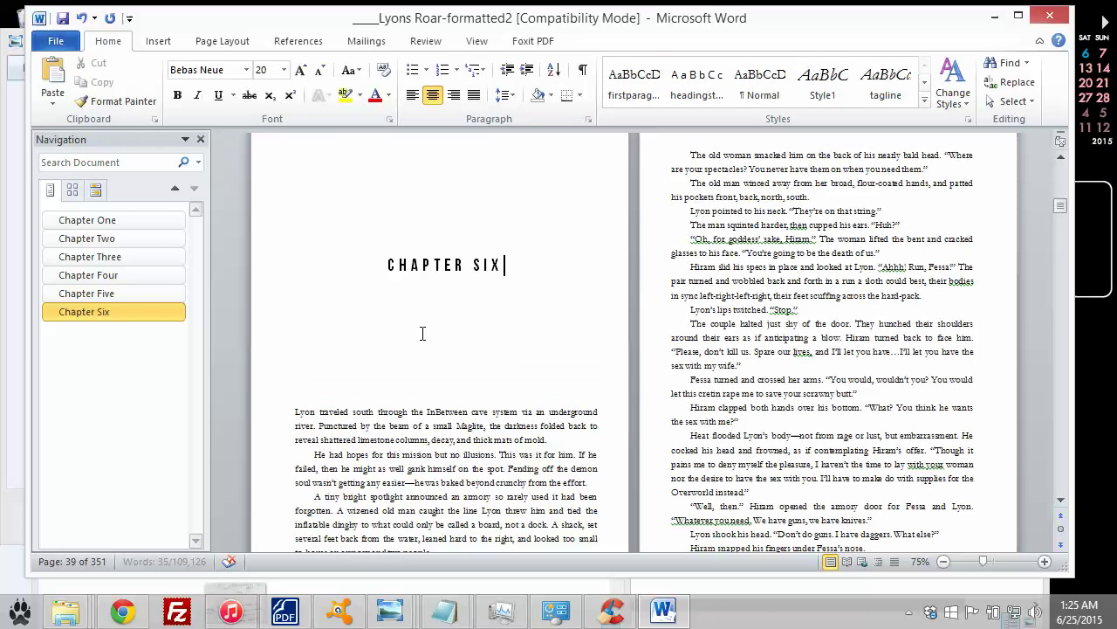
pyautogui.moveTo(289, 345)
pyautogui.mouseDown()
pyautogui.moveTo(300, 280)
pyautogui.moveTo(297, 361)
pyautogui.mouseUp()
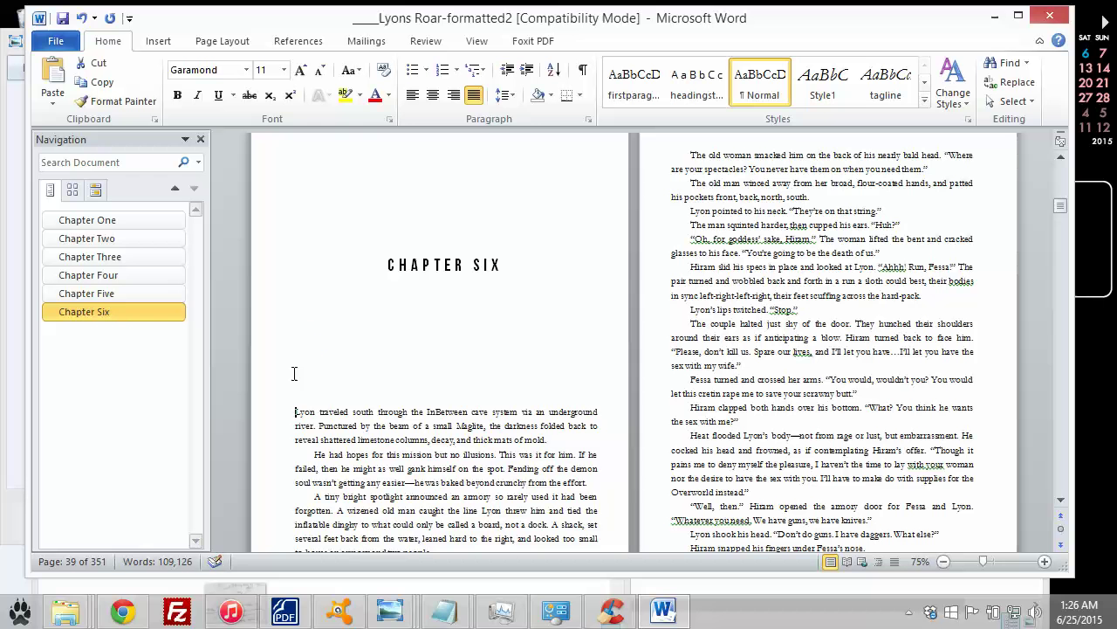
pyautogui.moveTo(302, 320); pyautogui.dragTo(304, 298)
pyautogui.hotkey('ctrl', 'v')
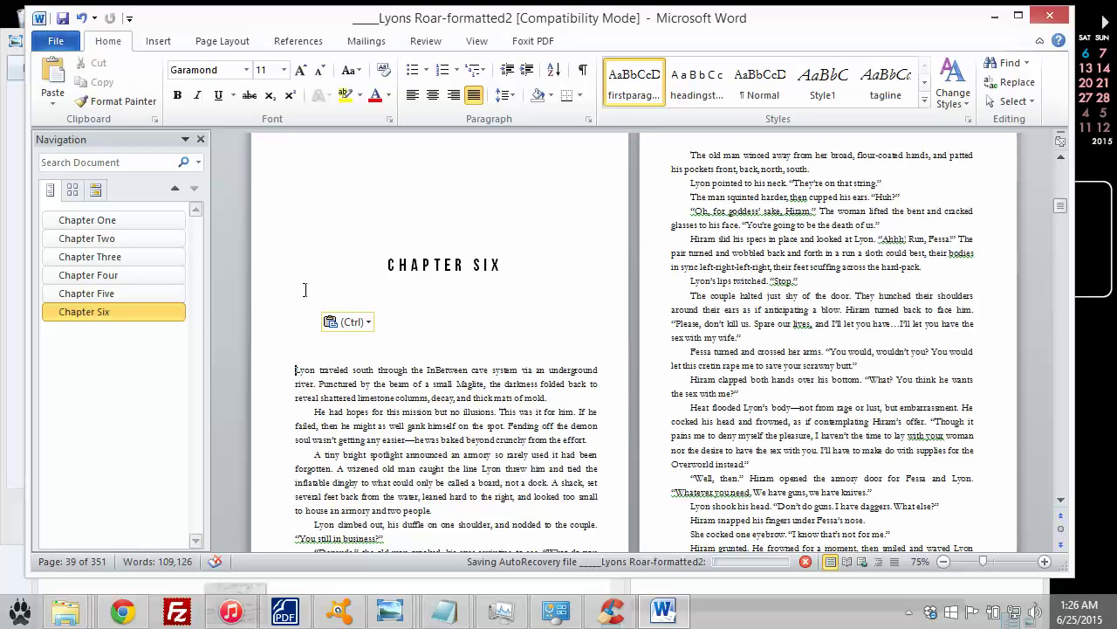
pyautogui.click(382, 369)
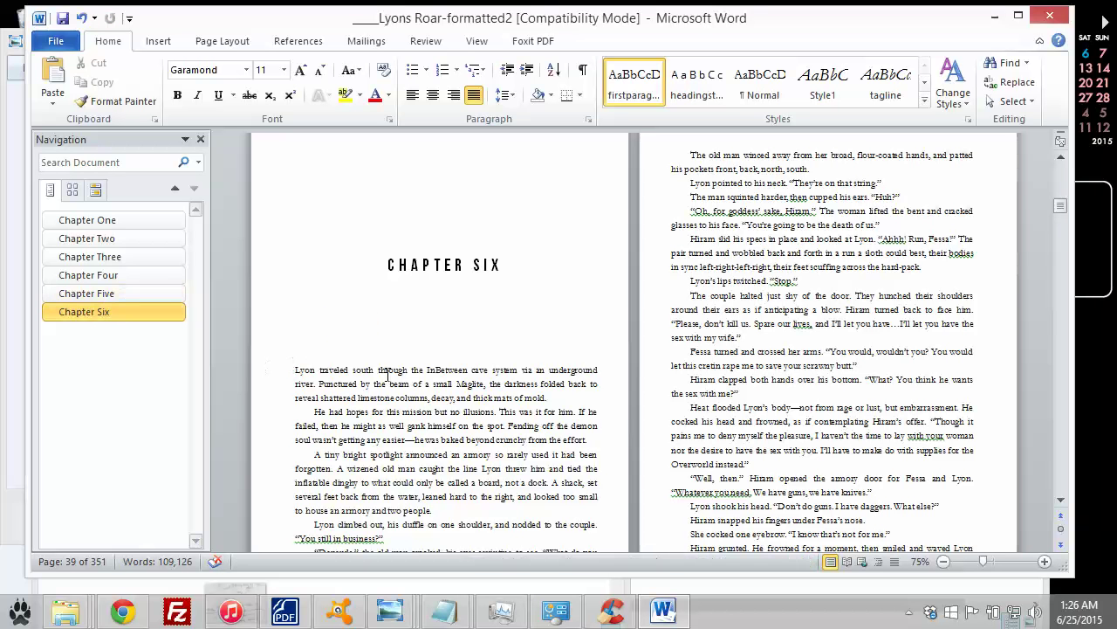
pyautogui.scroll(3, 346, 314)
pyautogui.scroll(-2, 369, 344)
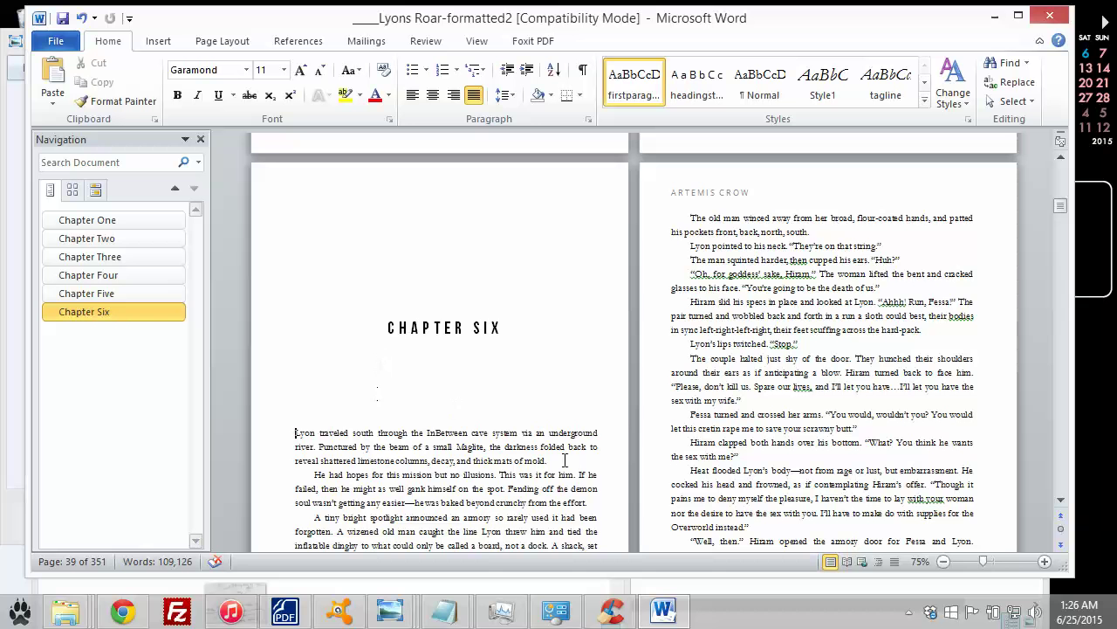
# - Check the paragraph spacing settings of chapter six's opening paragraph without changing them
pyautogui.moveTo(563, 459); pyautogui.dragTo(301, 384)
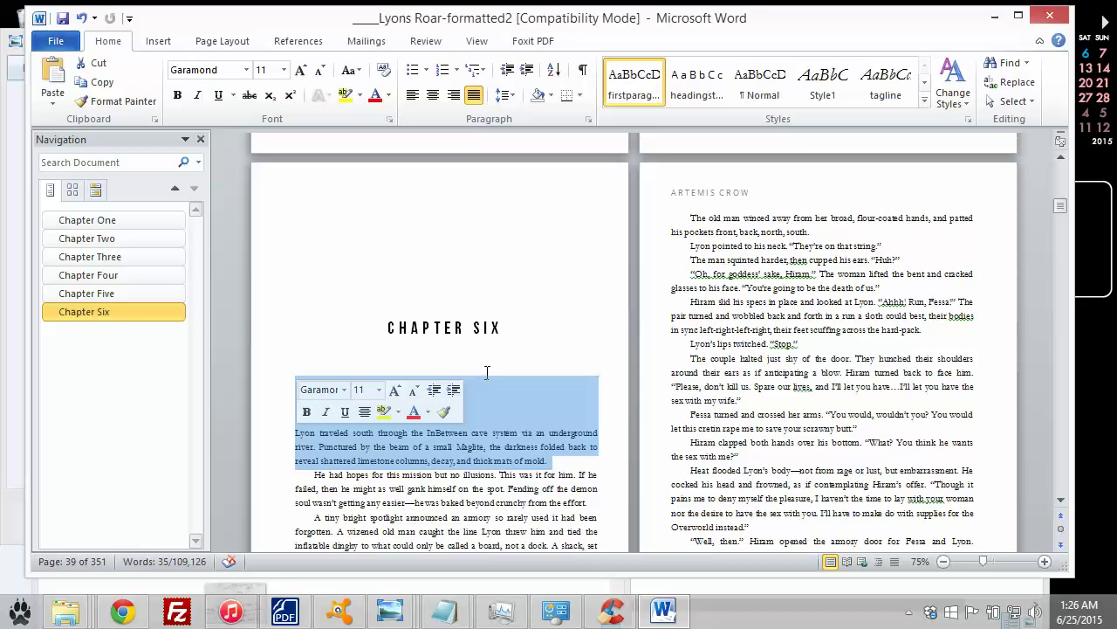
pyautogui.click(504, 94)
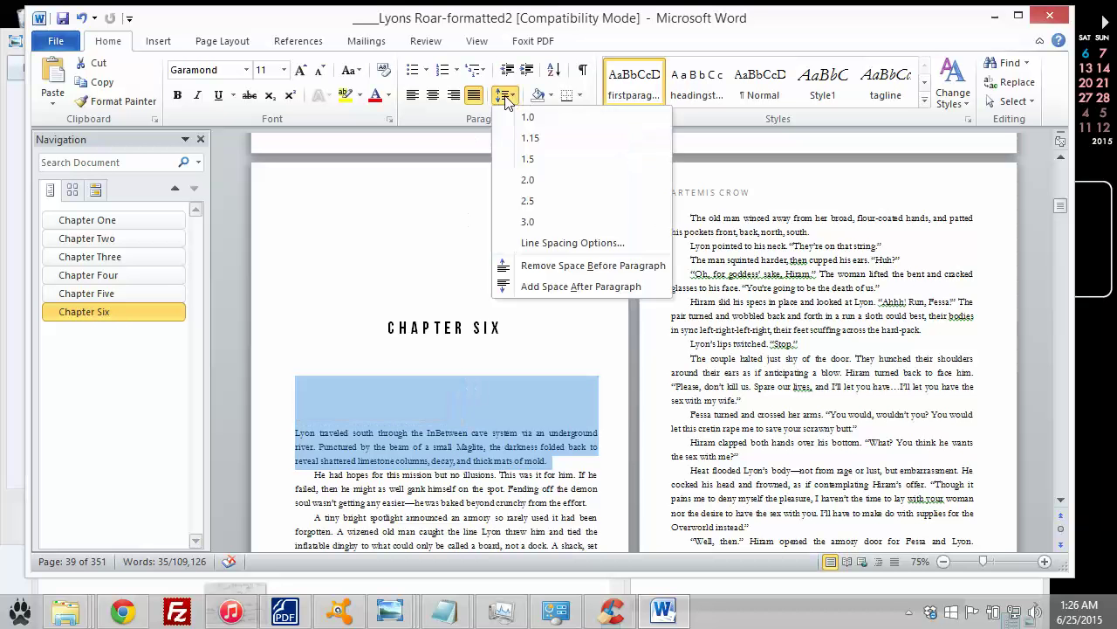
pyautogui.click(548, 244)
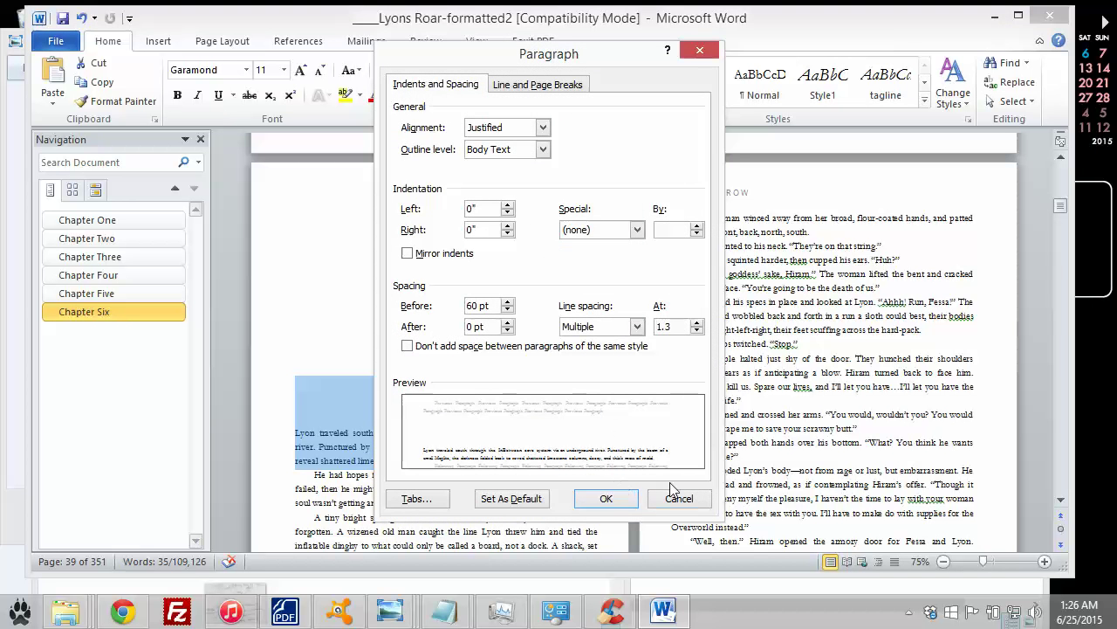
pyautogui.click(674, 494)
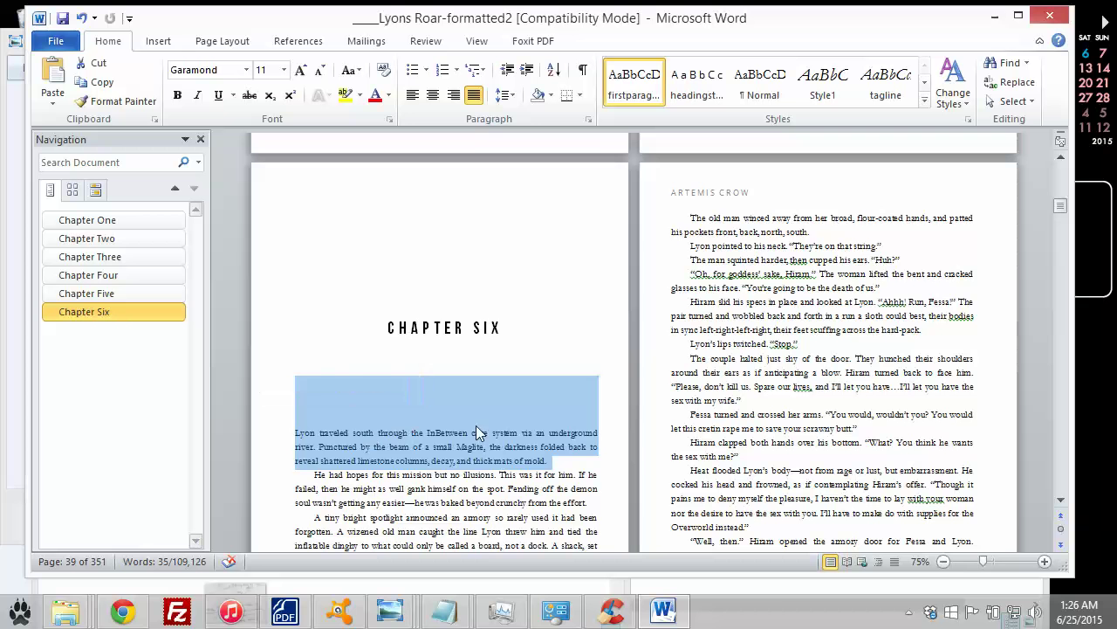
pyautogui.click(435, 389)
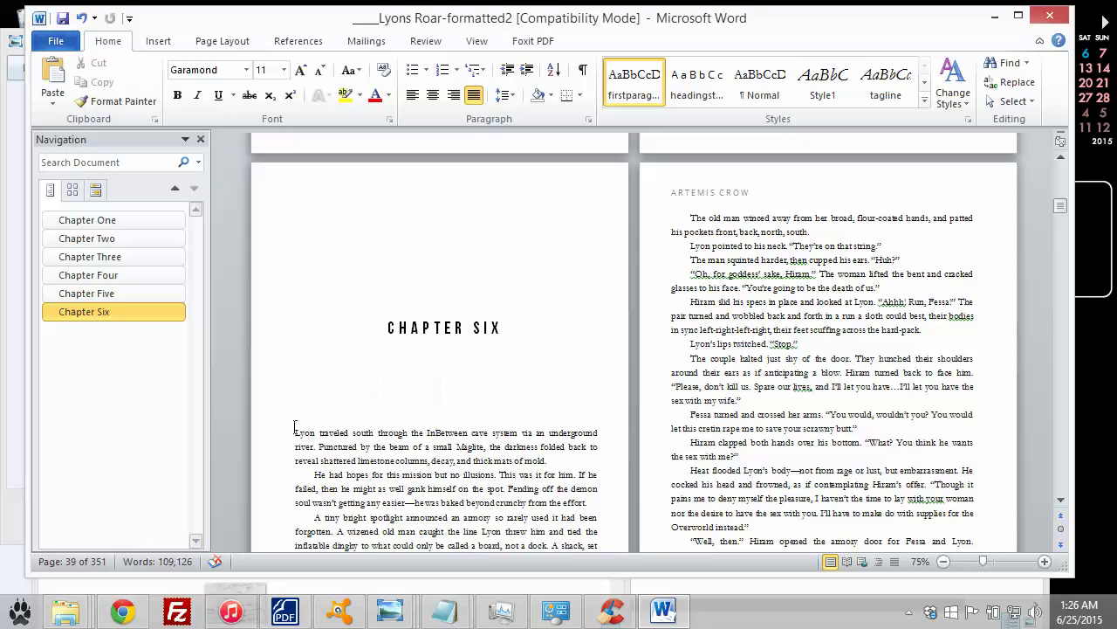
# - Delete the remaining blank lines between the Chapter Six title and its opening paragraph
pyautogui.moveTo(306, 354)
pyautogui.mouseDown()
pyautogui.moveTo(310, 336)
pyautogui.moveTo(313, 370)
pyautogui.moveTo(308, 352)
pyautogui.moveTo(312, 360)
pyautogui.mouseUp()
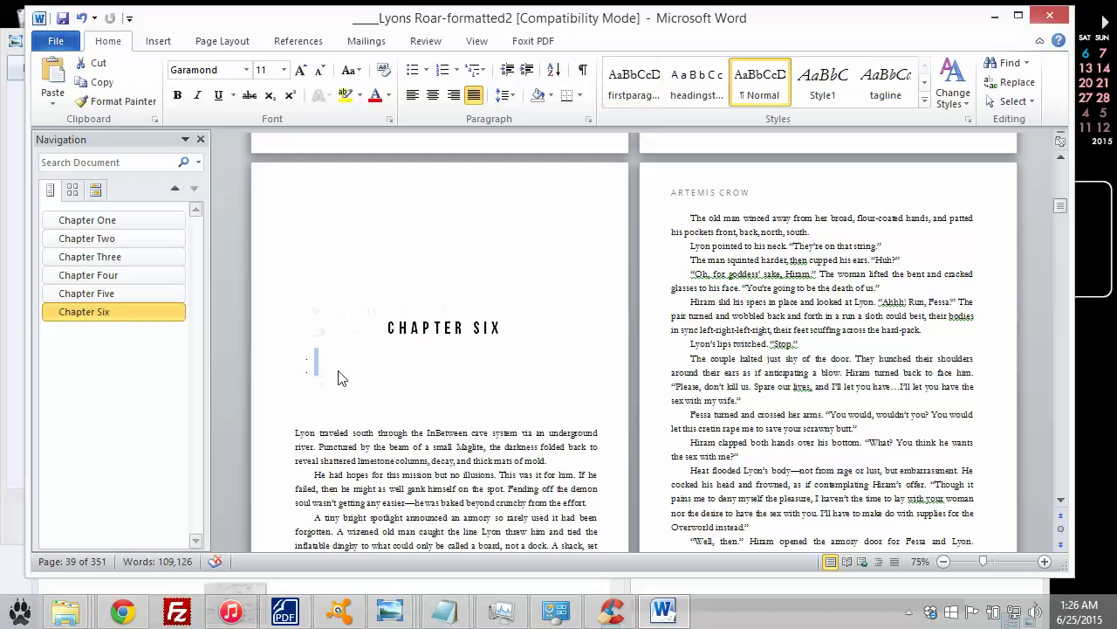
pyautogui.scroll(3, 380, 391)
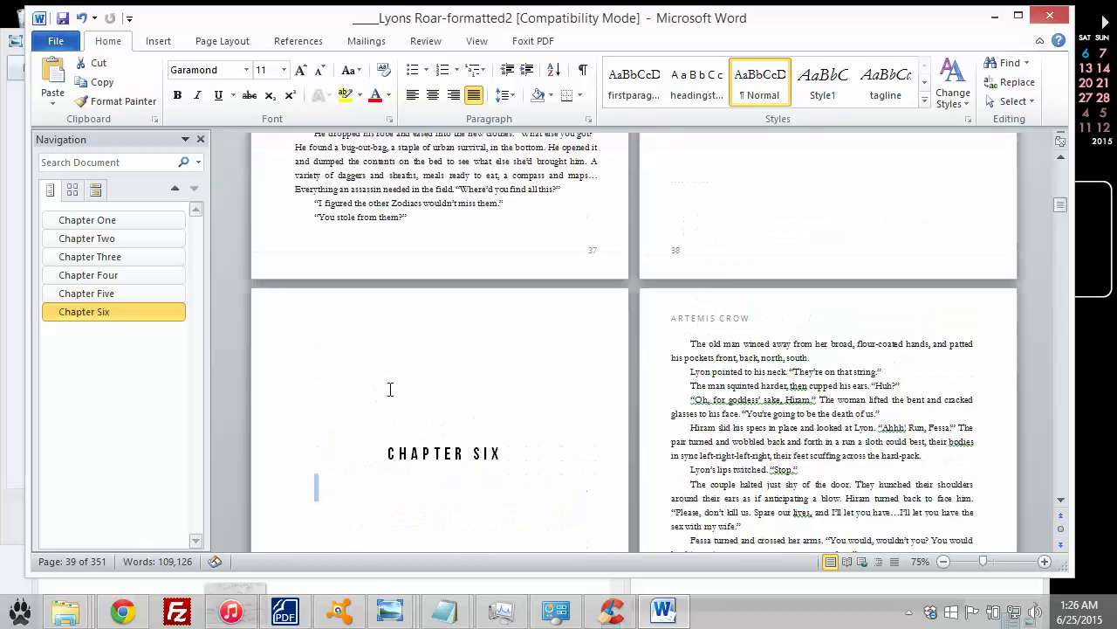
pyautogui.scroll(-4, 387, 387)
pyautogui.click(440, 386)
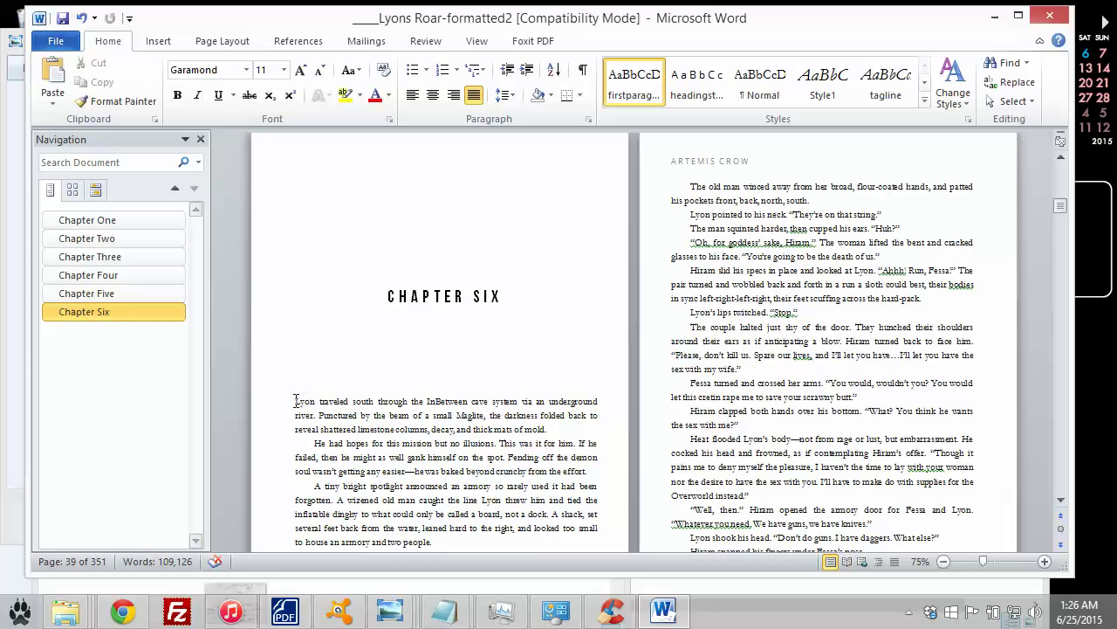
pyautogui.moveTo(298, 320); pyautogui.dragTo(303, 327)
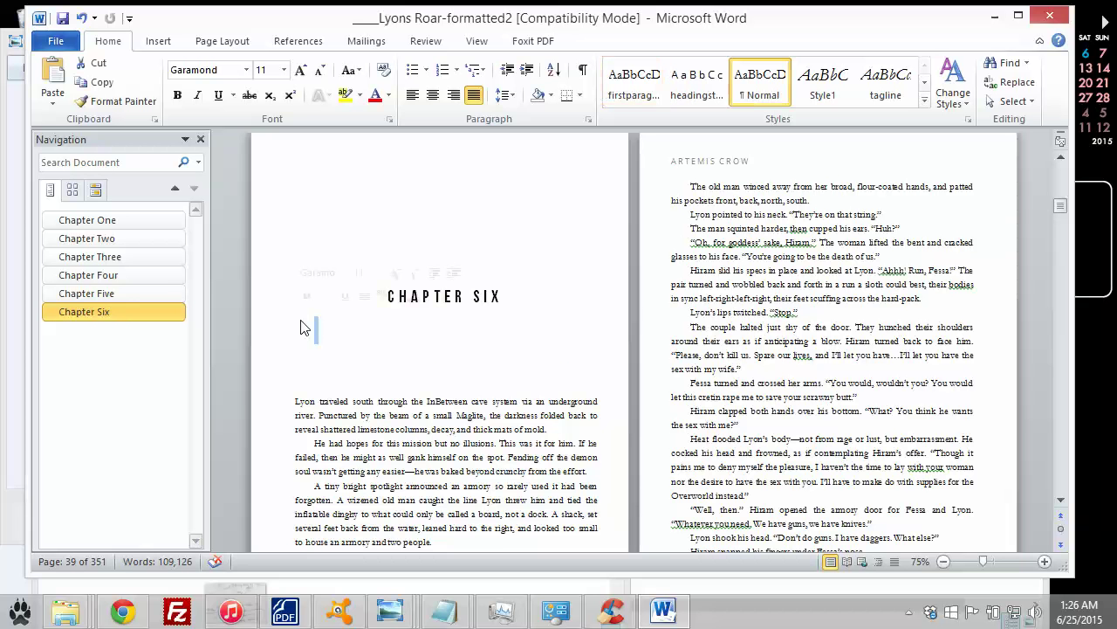
pyautogui.press('Delete')
# - Increase the spacing before chapter six's opening paragraph in its paragraph settings
pyautogui.moveTo(572, 395); pyautogui.dragTo(330, 351)
pyautogui.click(516, 96)
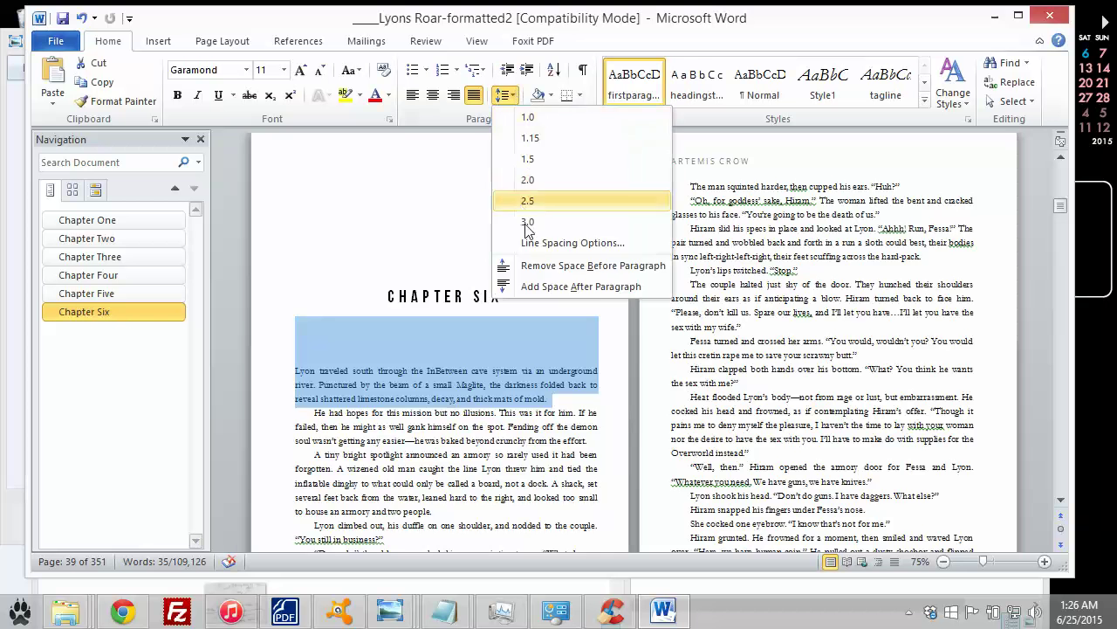
pyautogui.click(532, 245)
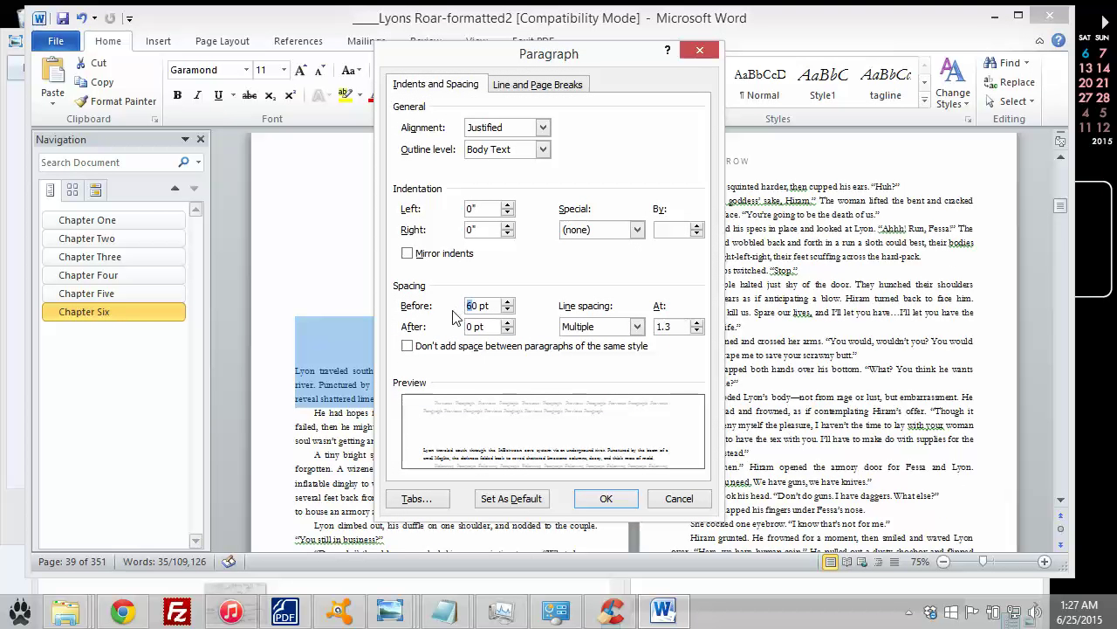
pyautogui.click(606, 497)
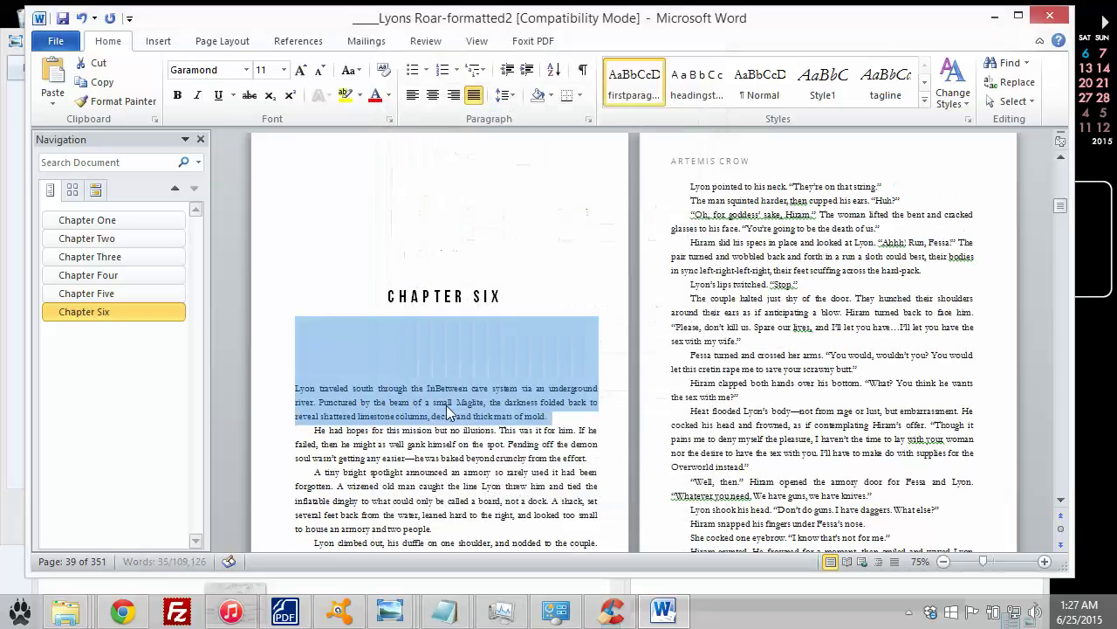
# - Save the formatting of chapter six's opening paragraph as a new quick style named firstpar2
pyautogui.rightClick(447, 408)
pyautogui.moveTo(513, 288)
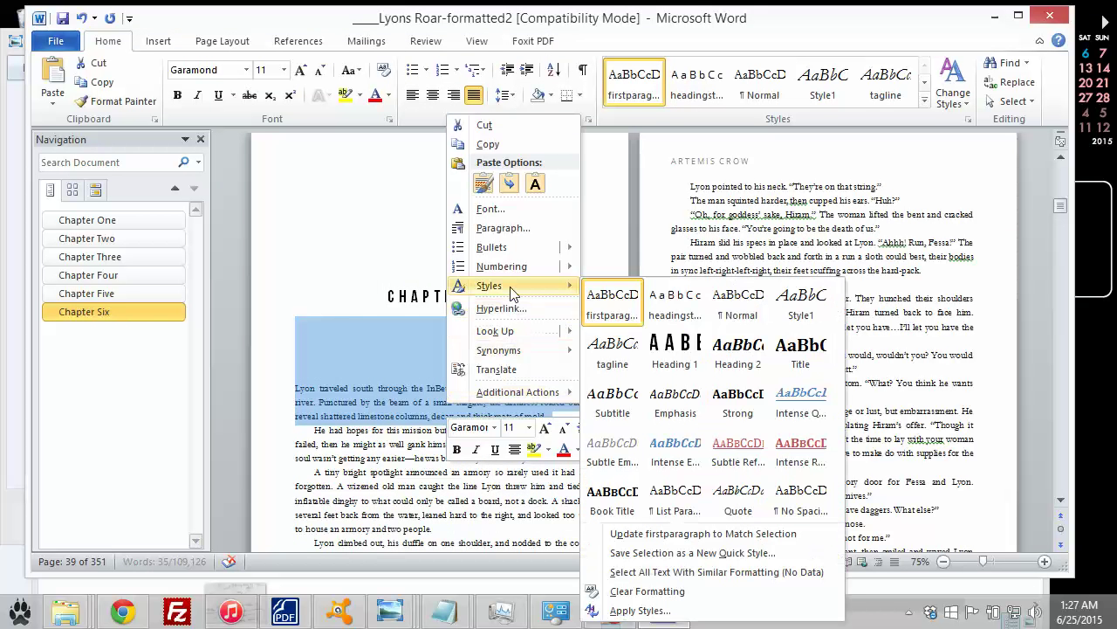
pyautogui.click(661, 555)
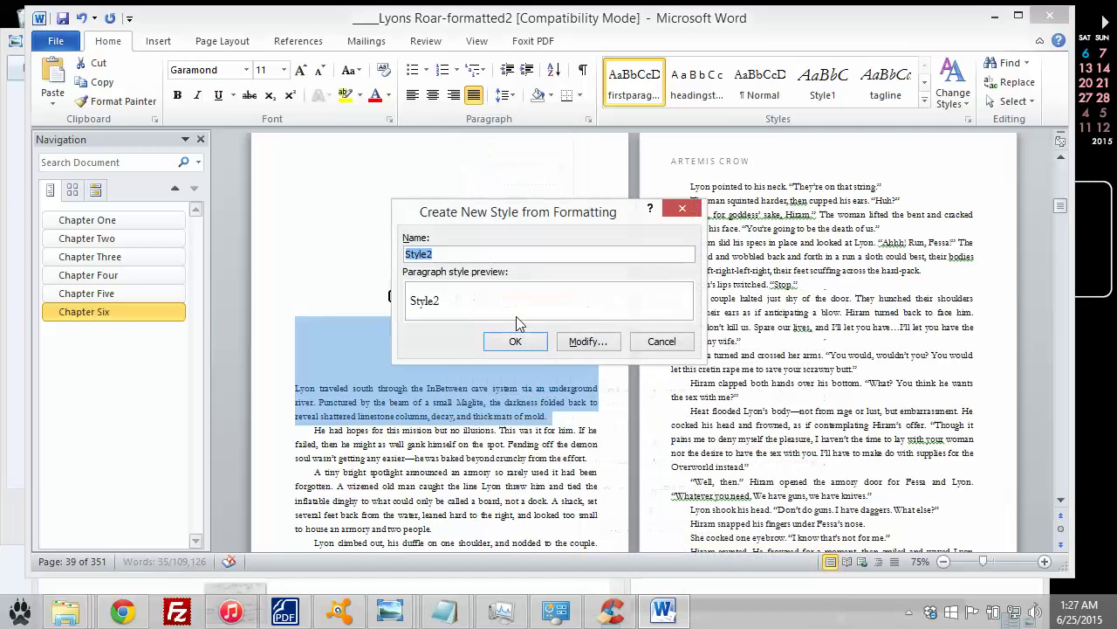
pyautogui.write('firstpar2')
pyautogui.click(515, 341)
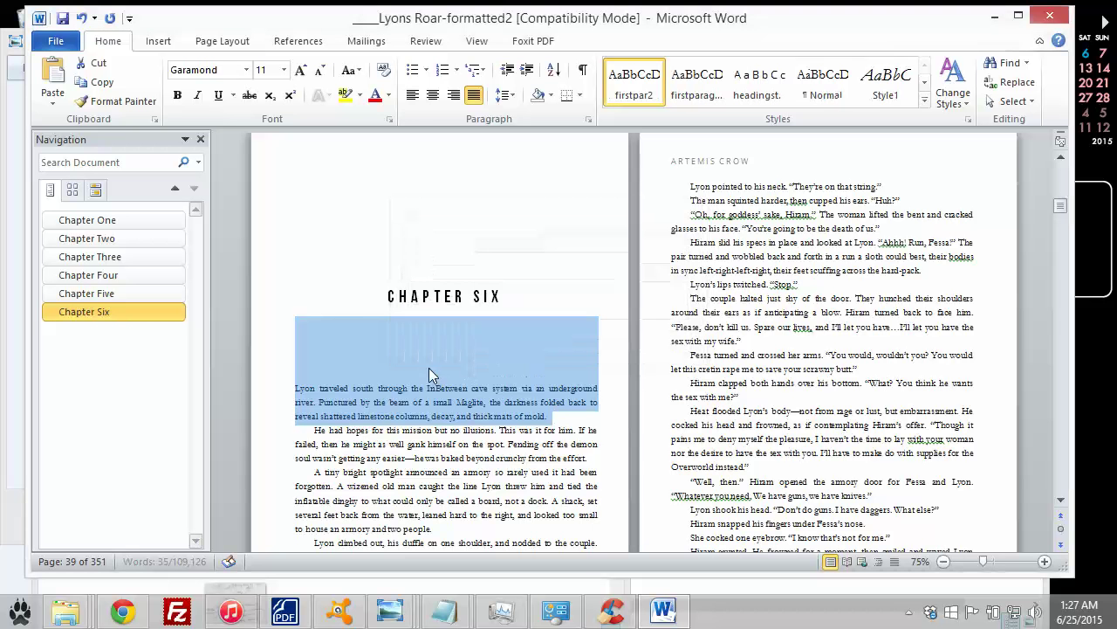
# - Delete the blank lines below the Chapter Five title and apply the firstpar2 style to its opening paragraph
pyautogui.click(174, 294)
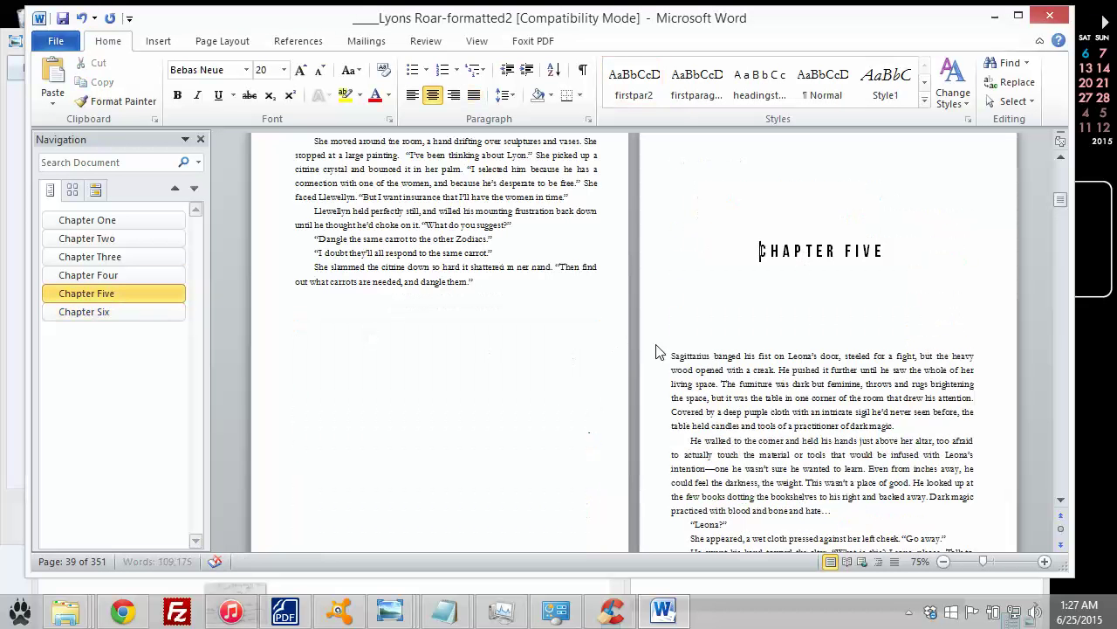
pyautogui.moveTo(669, 298); pyautogui.dragTo(674, 271)
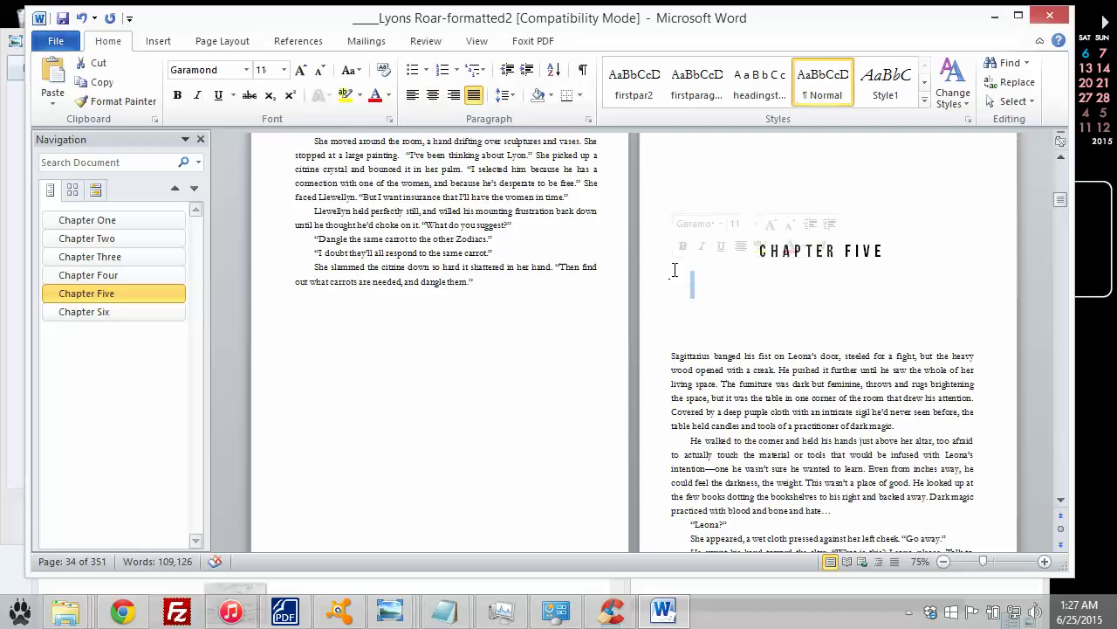
pyautogui.press('Delete')
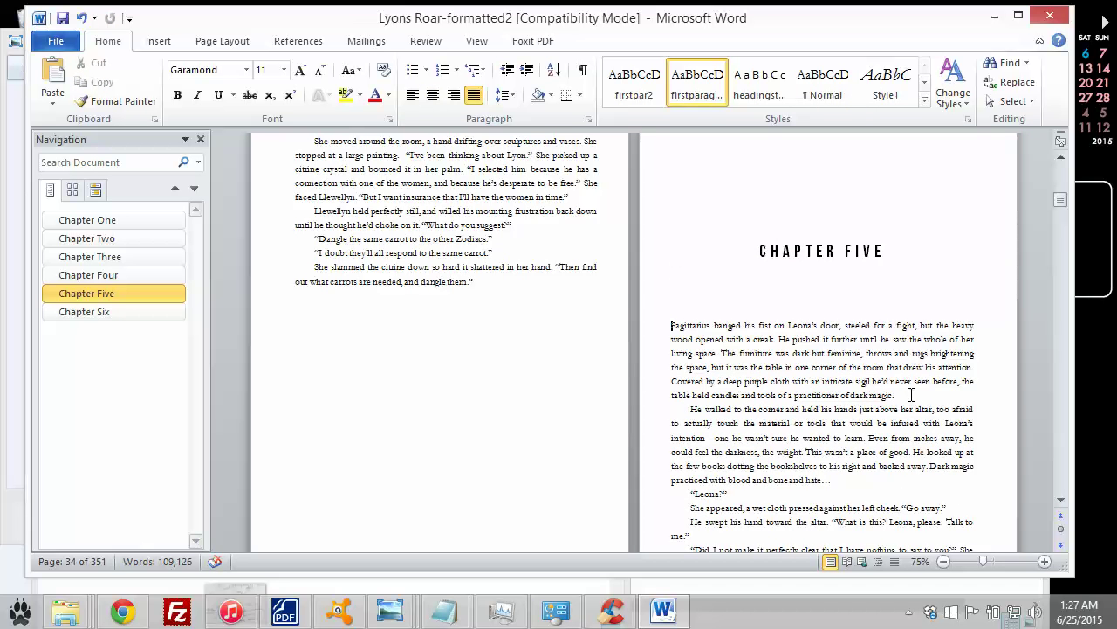
pyautogui.moveTo(911, 394); pyautogui.dragTo(646, 331)
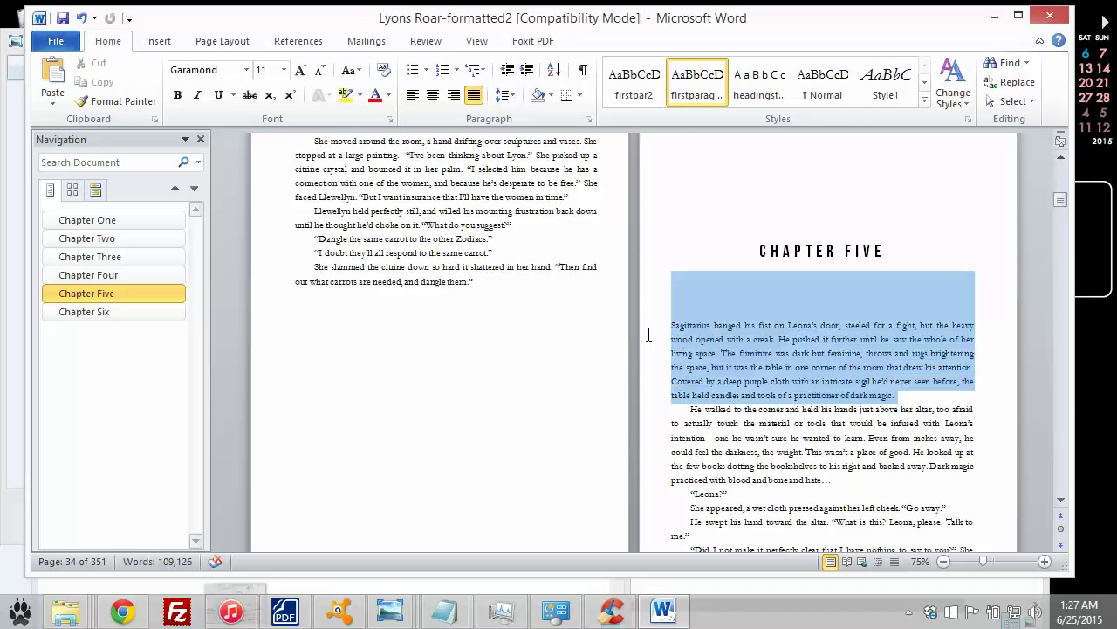
pyautogui.click(642, 96)
# - Remove the blank lines under the Chapter Four title and give its opening paragraph the firstpar2 style
pyautogui.click(105, 275)
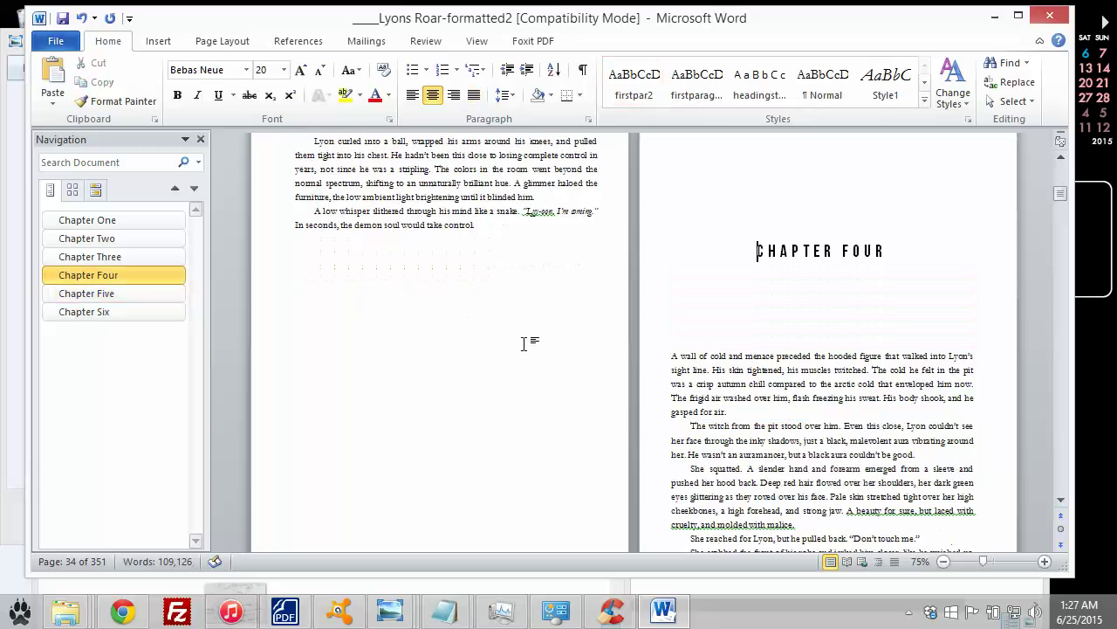
pyautogui.click(674, 358)
pyautogui.click(656, 274)
pyautogui.press('Delete')
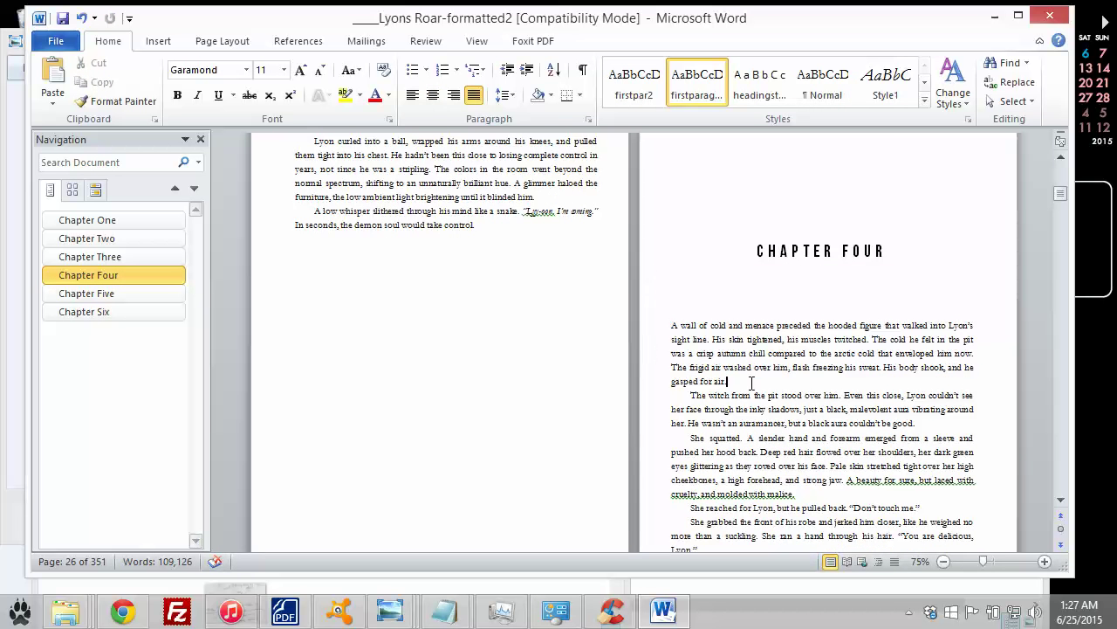
pyautogui.moveTo(751, 382); pyautogui.dragTo(666, 324)
pyautogui.click(634, 83)
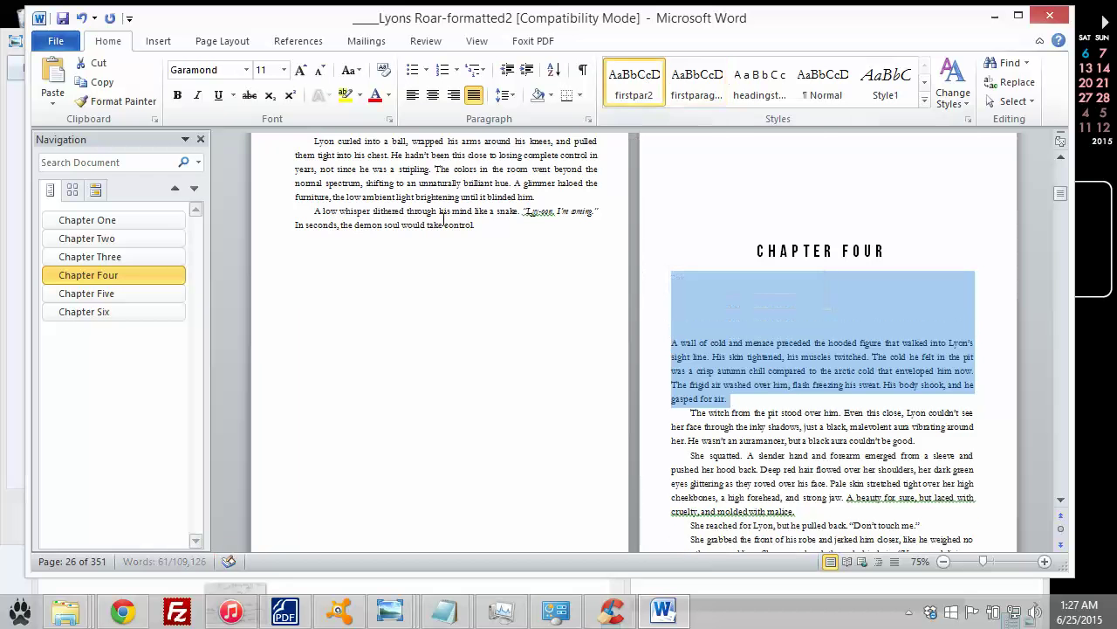
# - Delete the blank lines between the Chapter Three title and its opening paragraph, and style that paragraph as firstpar2
pyautogui.click(110, 257)
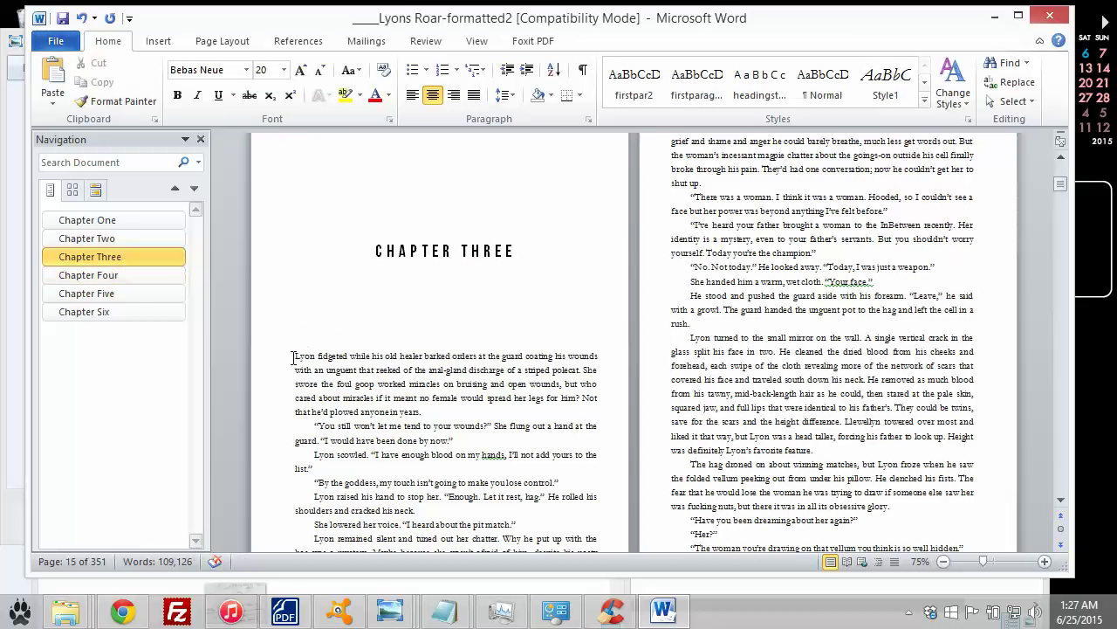
pyautogui.moveTo(294, 357); pyautogui.dragTo(288, 274)
pyautogui.press('Delete')
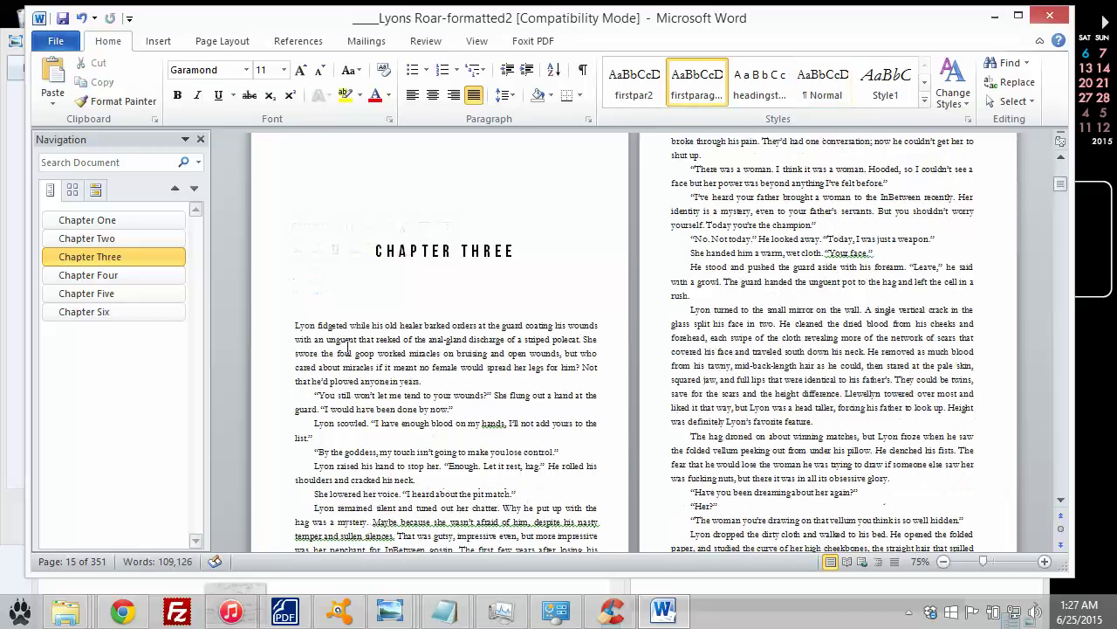
pyautogui.moveTo(423, 381); pyautogui.dragTo(295, 275)
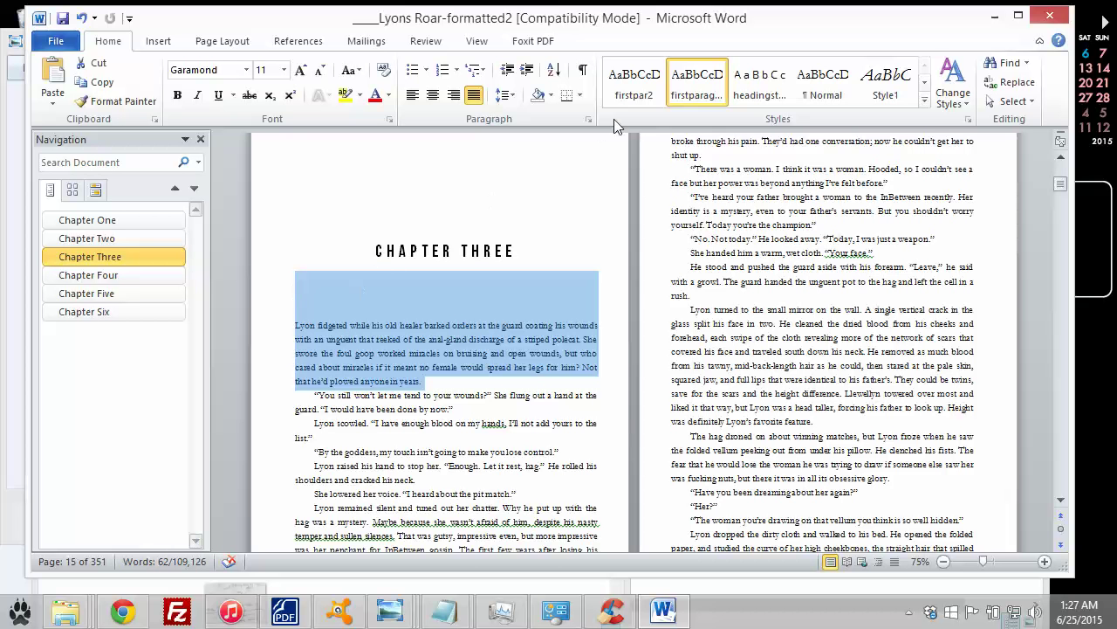
pyautogui.click(634, 81)
pyautogui.click(434, 300)
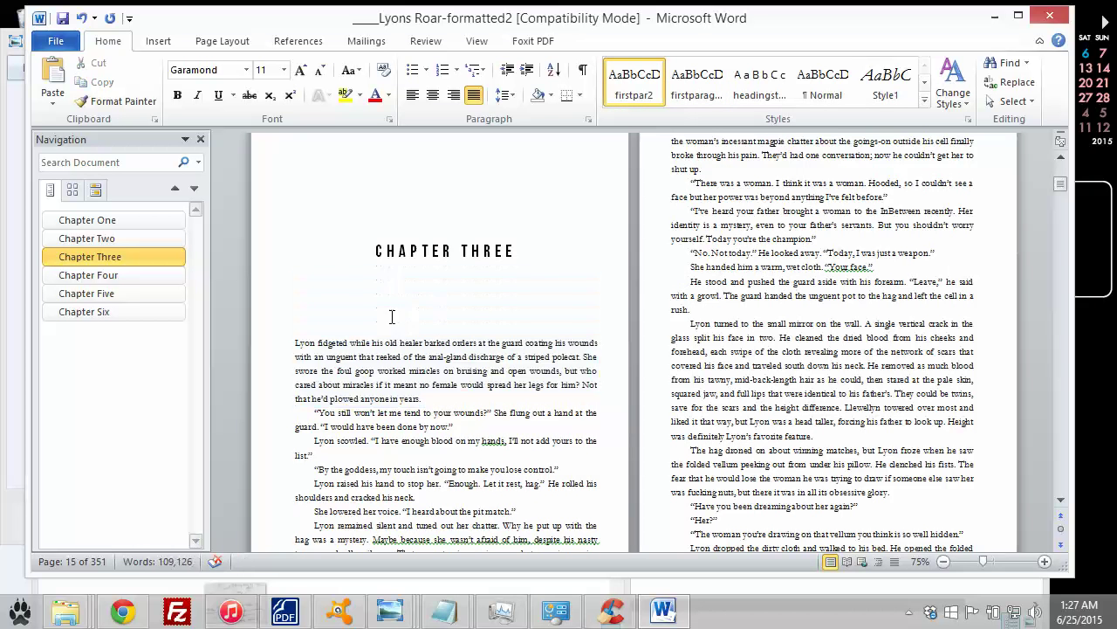
pyautogui.scroll(3, 424, 334)
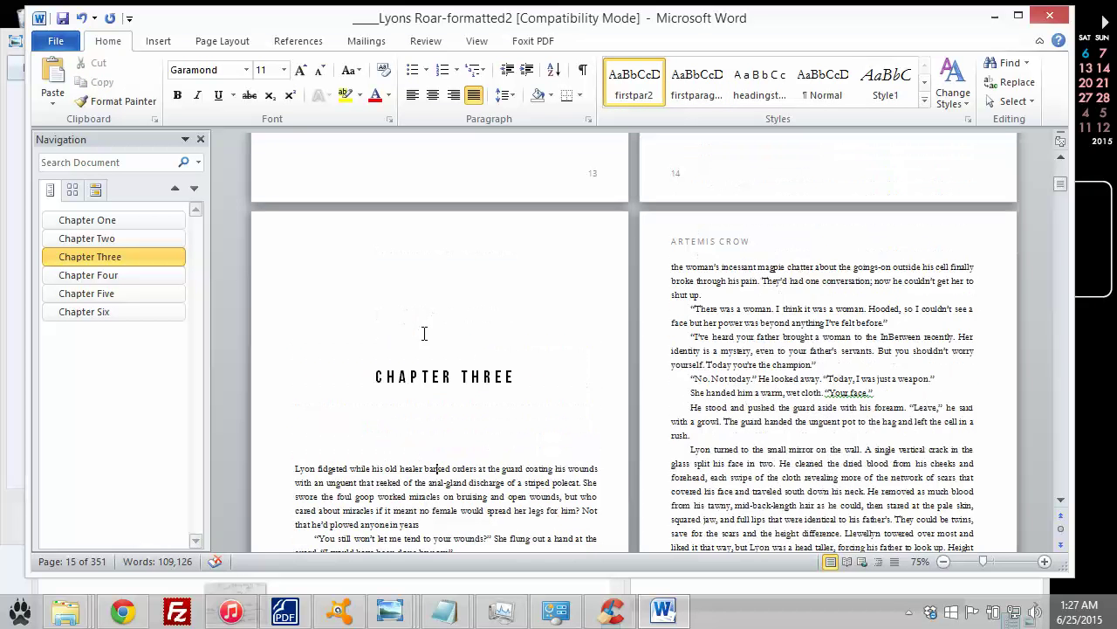
# - Check the style of the "Red Bud, Texas" line under Chapter Two and of chapter six's opening paragraph
pyautogui.click(129, 239)
pyautogui.scroll(1, 677, 345)
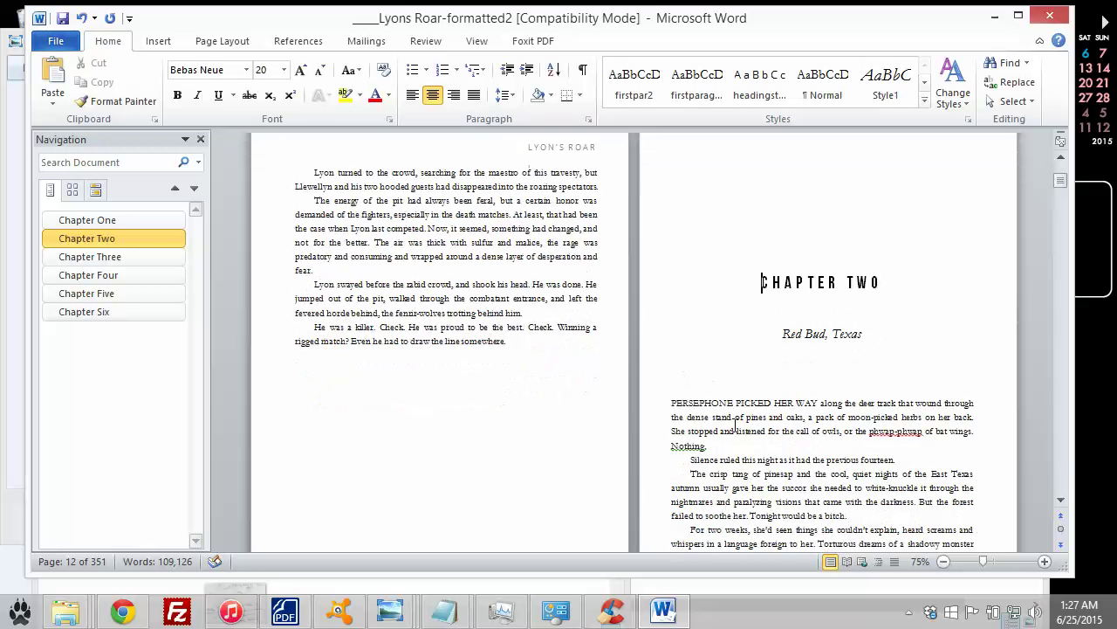
pyautogui.click(673, 337)
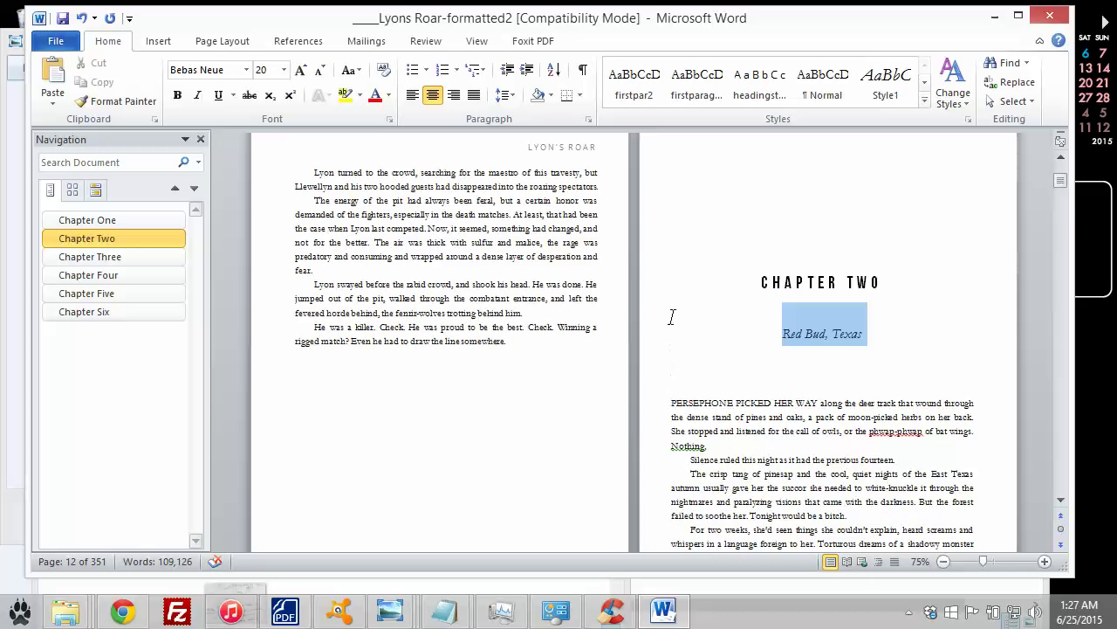
pyautogui.click(682, 291)
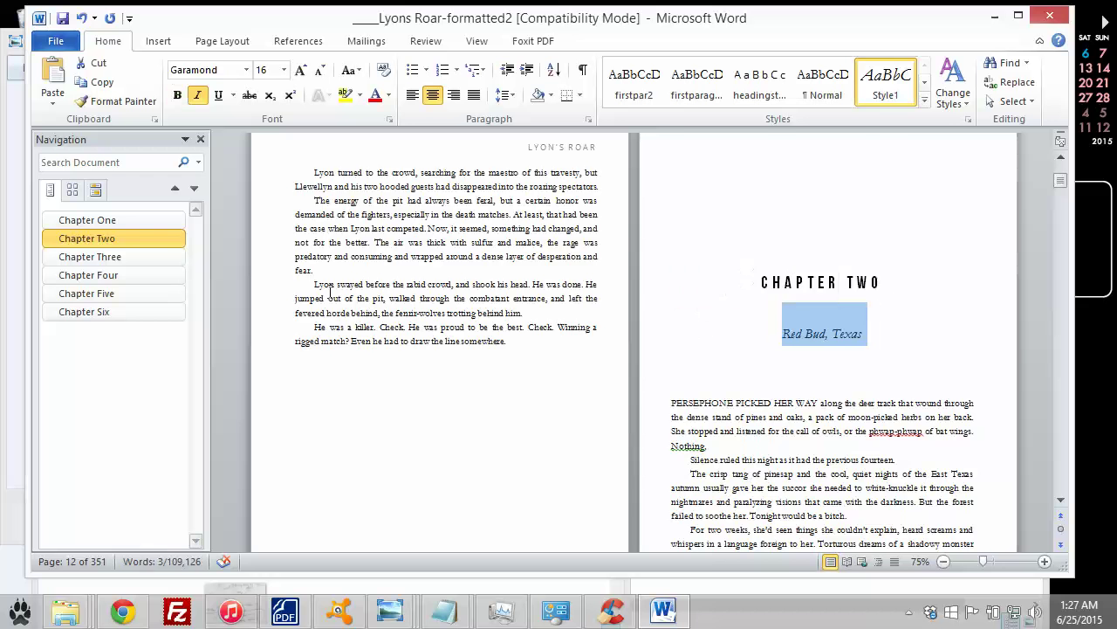
pyautogui.click(136, 311)
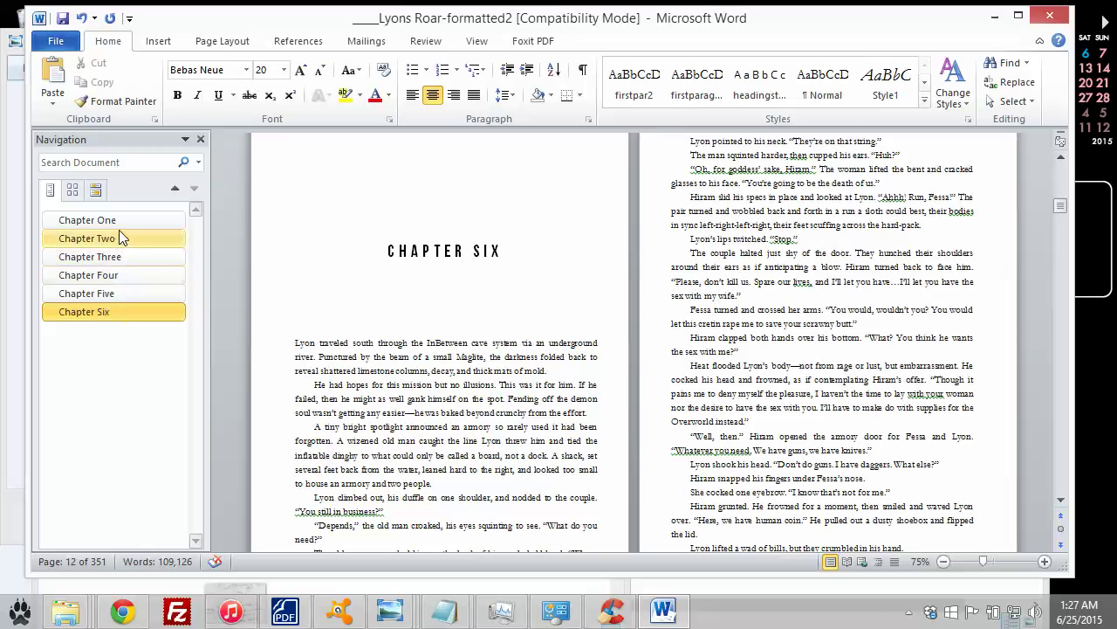
pyautogui.click(459, 343)
pyautogui.scroll(2, 489, 350)
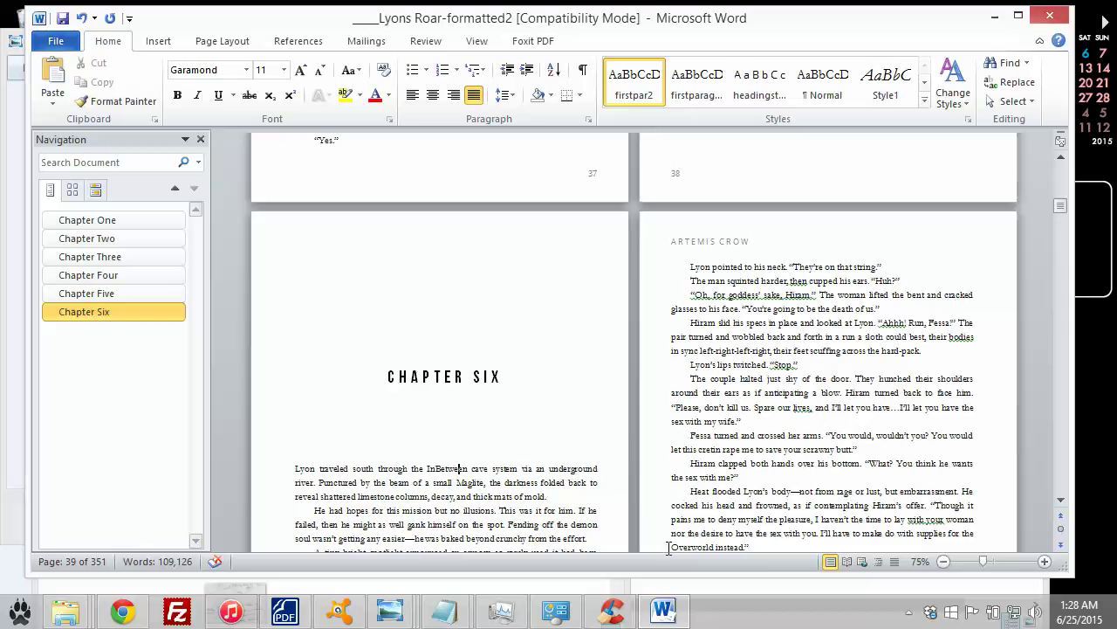
pyautogui.click(909, 614)
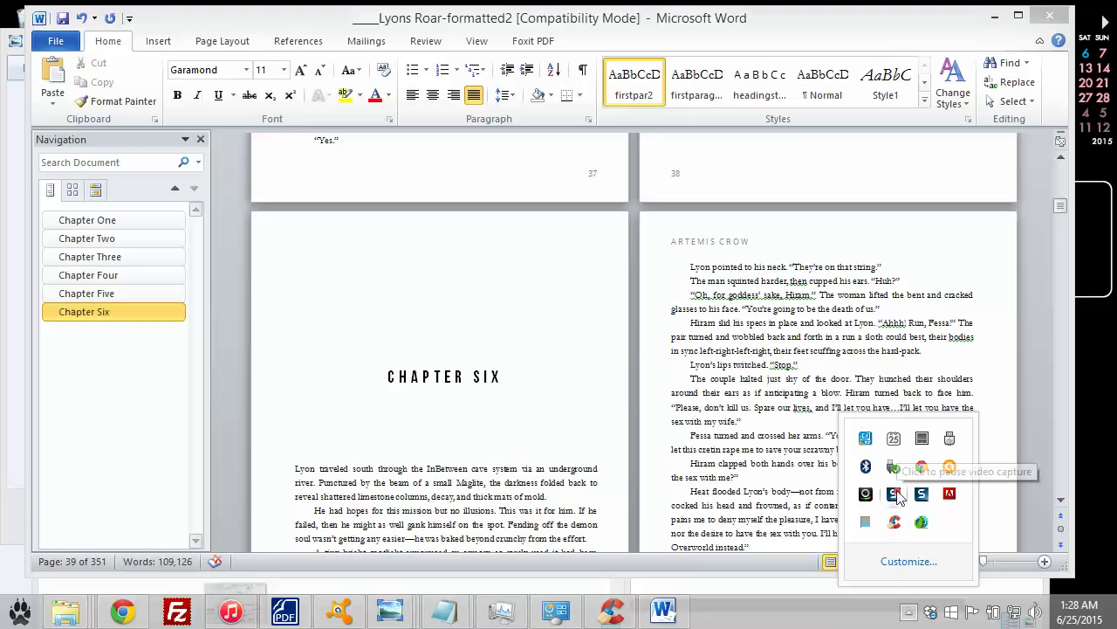